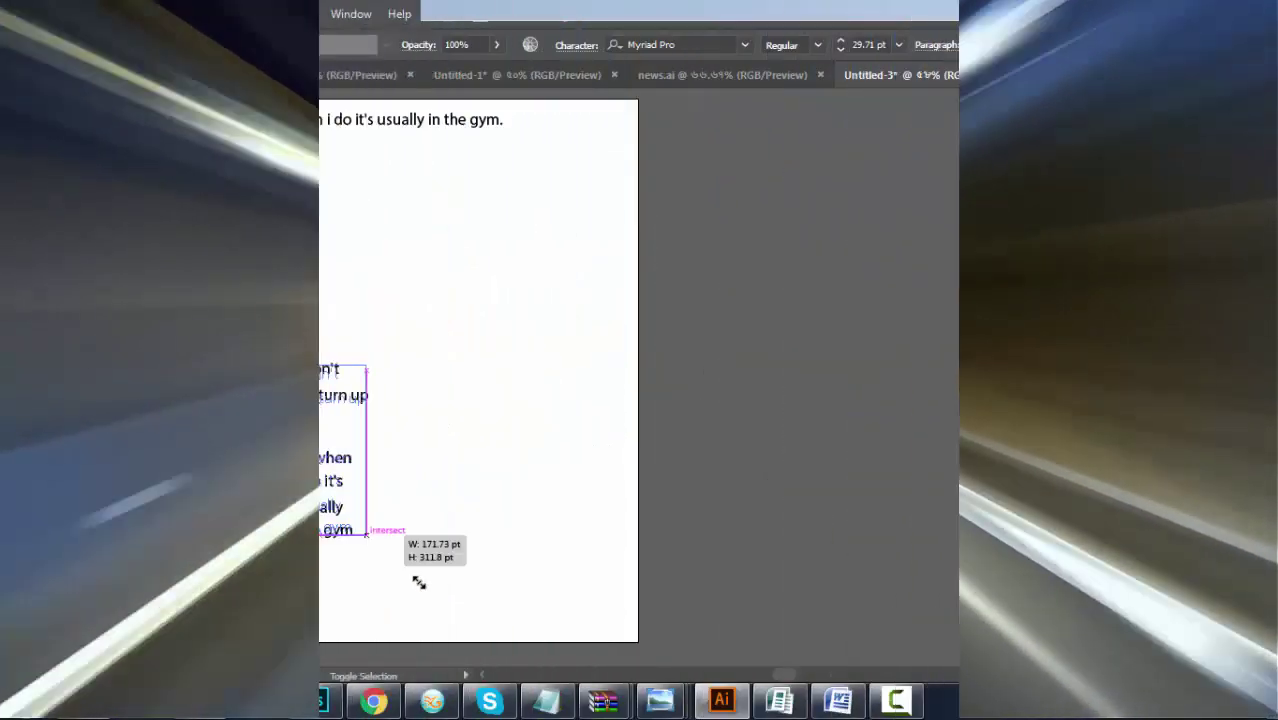
Move the stacked quote block up so it sits centred beneath the single-line quote.
left_click_drag(360, 473, 360, 420)
left_click(500, 507)
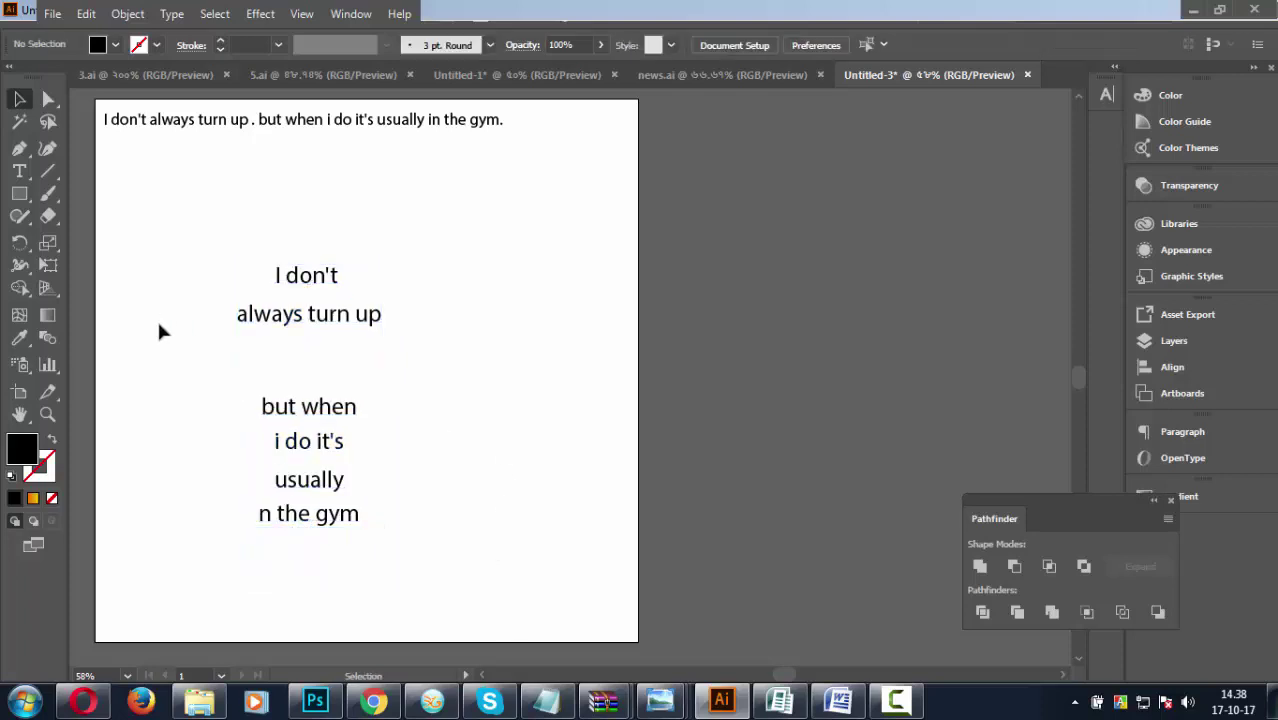
Draw a tall black rounded rectangle on the artboard's right.
left_click(24, 195)
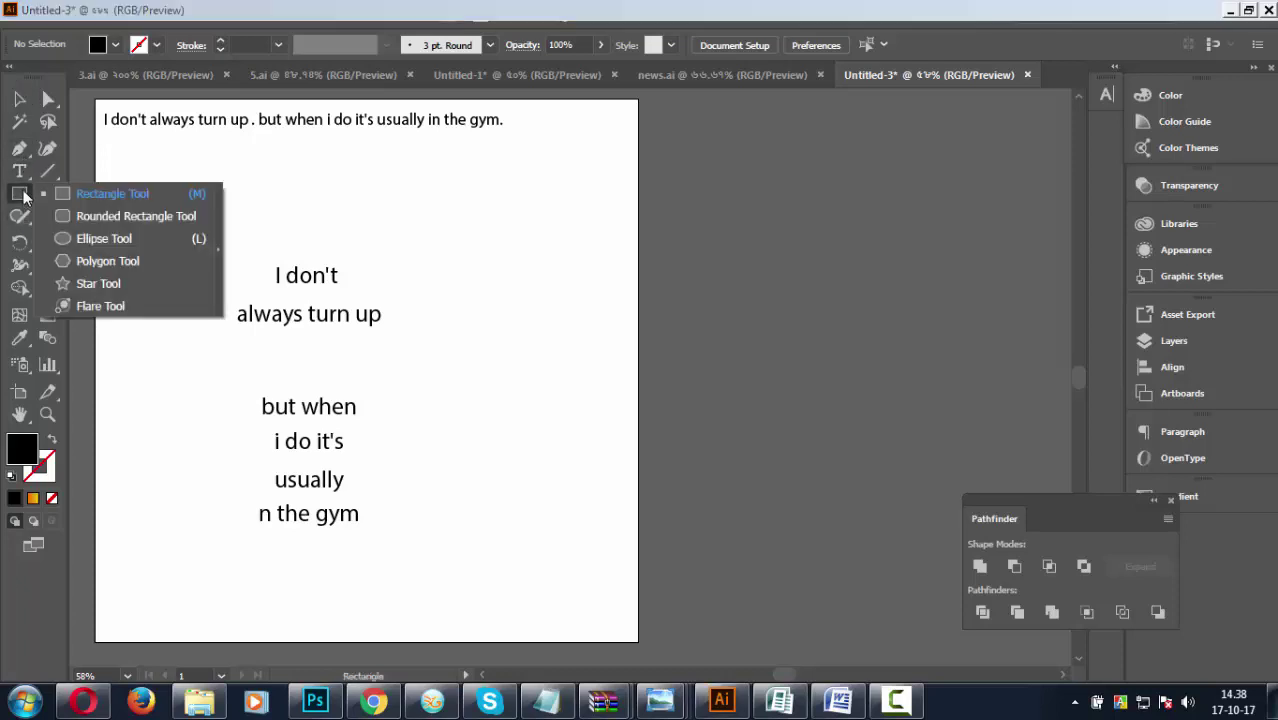
left_click(85, 216)
left_click_drag(536, 223, 571, 358)
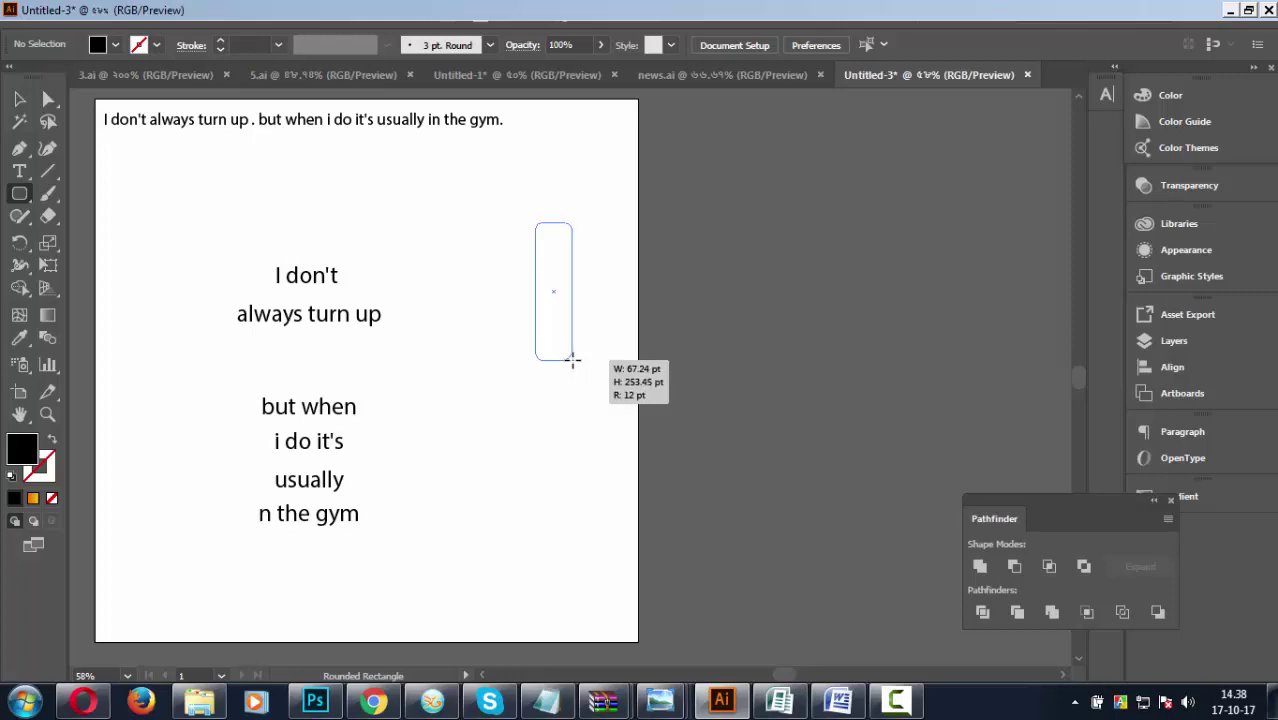
left_click_drag(571, 360, 568, 354)
Alt-drag a copy overlapping the rectangle's right side and scale it shorter.
left_click(21, 100)
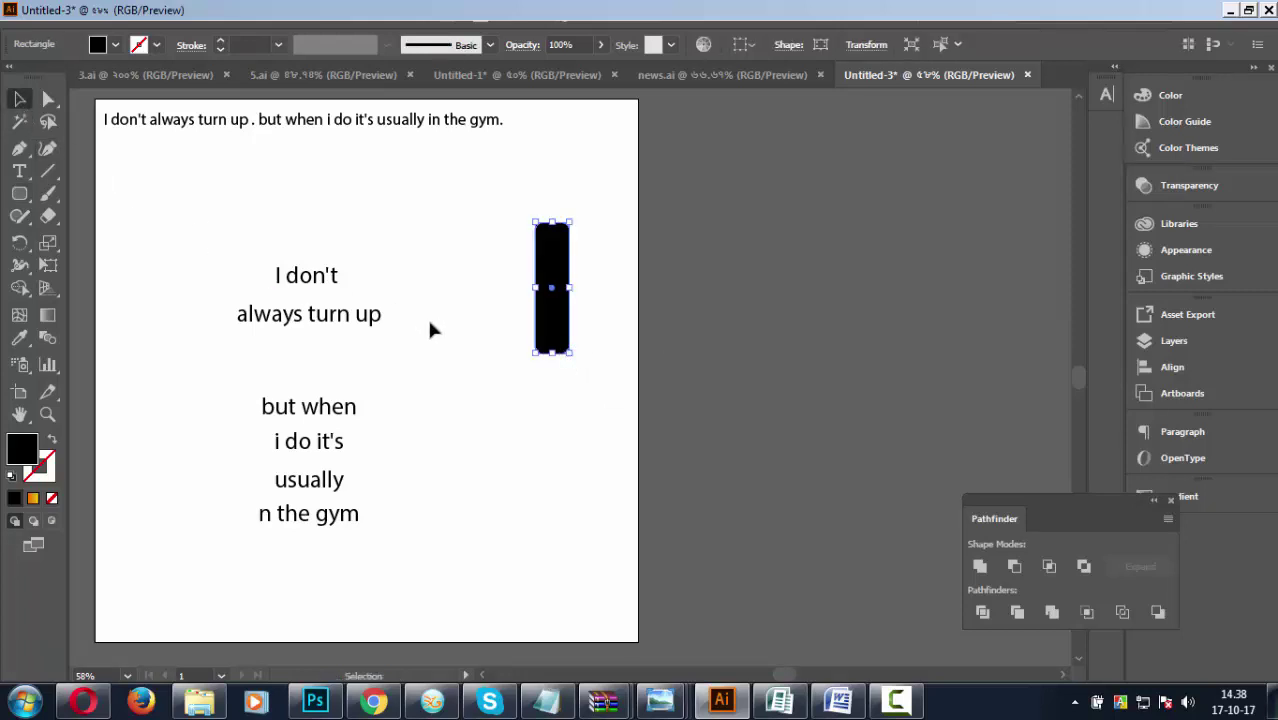
left_click(431, 328)
left_click_drag(558, 309, 603, 310)
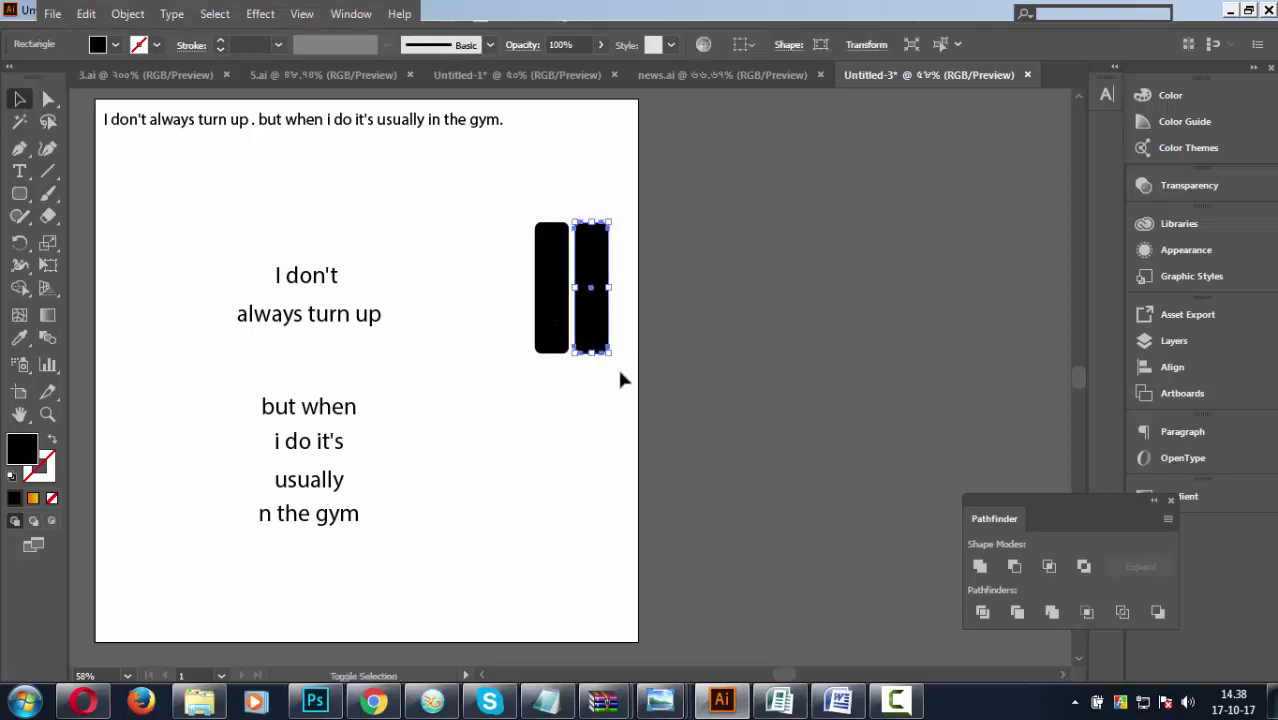
key("a")
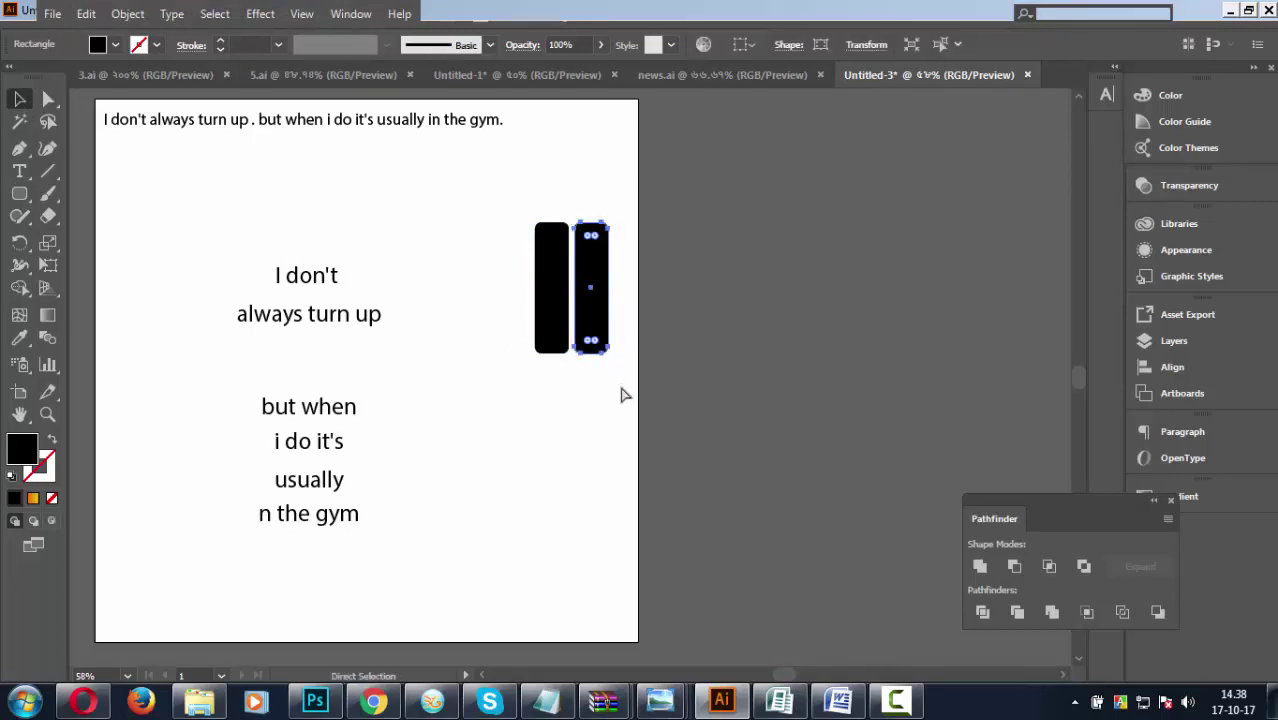
key("v")
left_click_drag(603, 290, 585, 290)
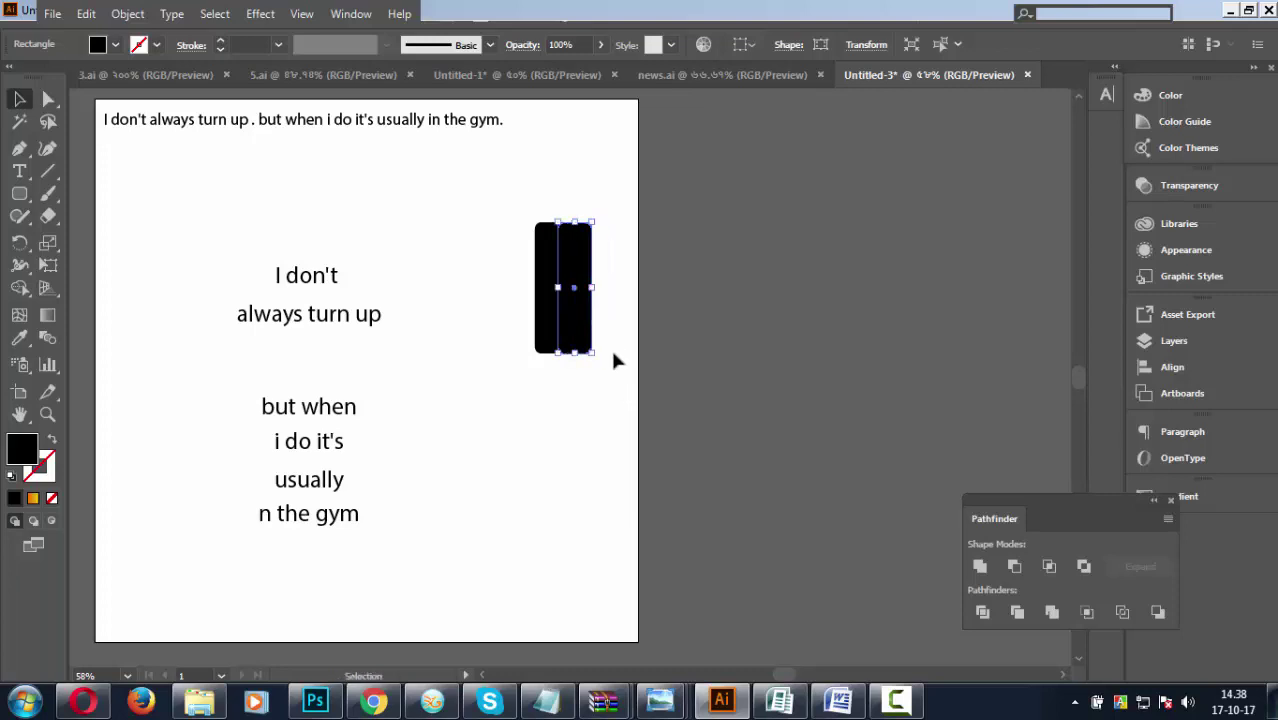
left_click_drag(593, 352, 604, 326)
left_click(614, 369)
Add progressively smaller rounded-rectangle copies stepping further to the right.
left_click(630, 378)
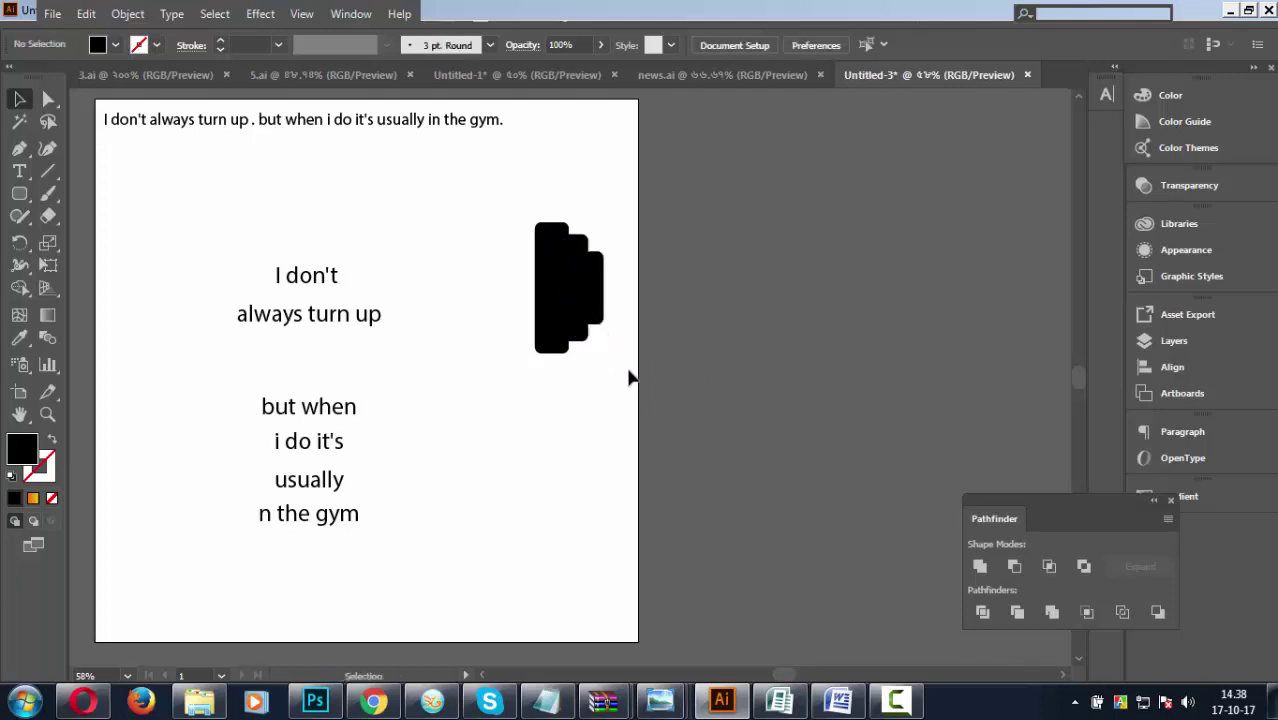
left_click_drag(507, 237, 633, 411)
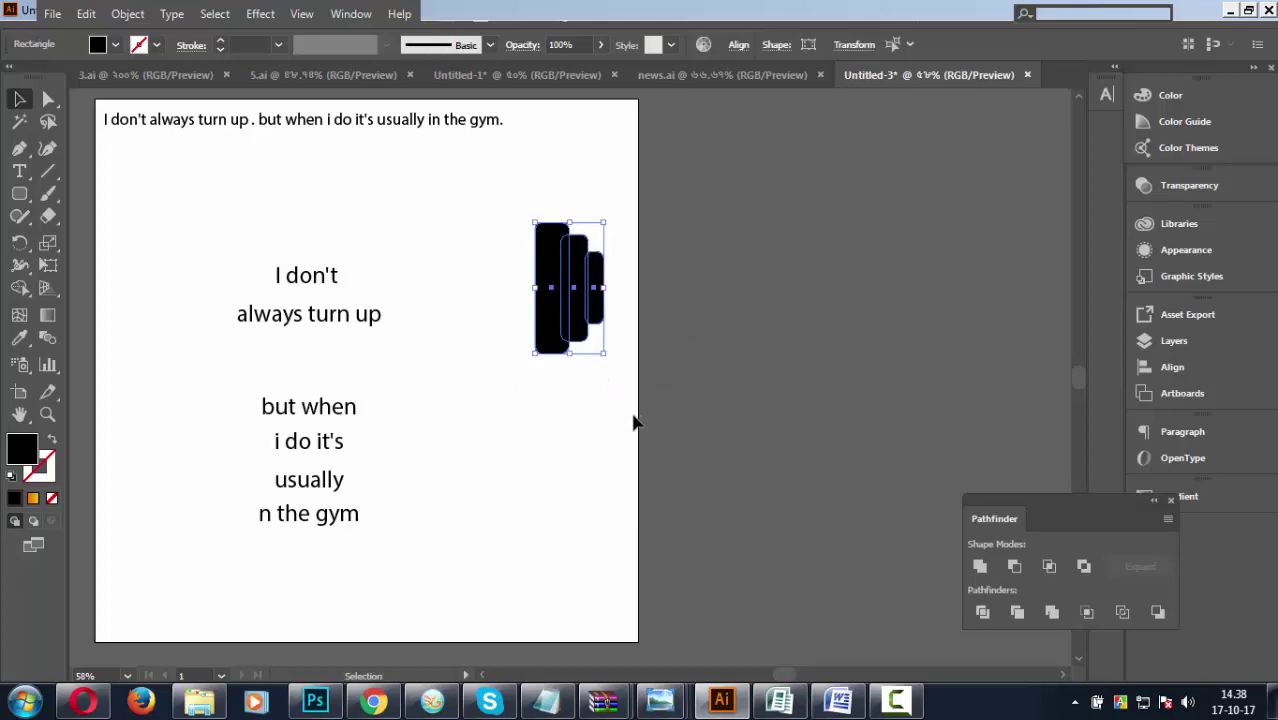
left_click(632, 424)
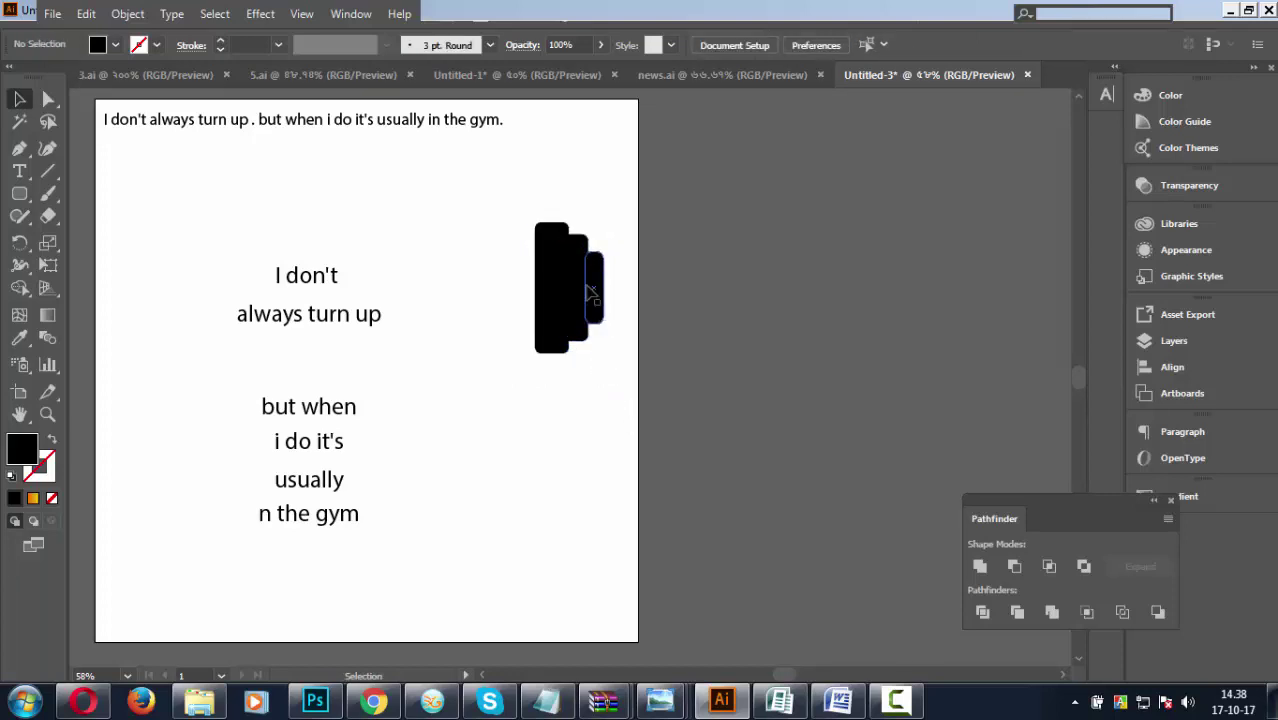
left_click_drag(593, 310, 614, 316)
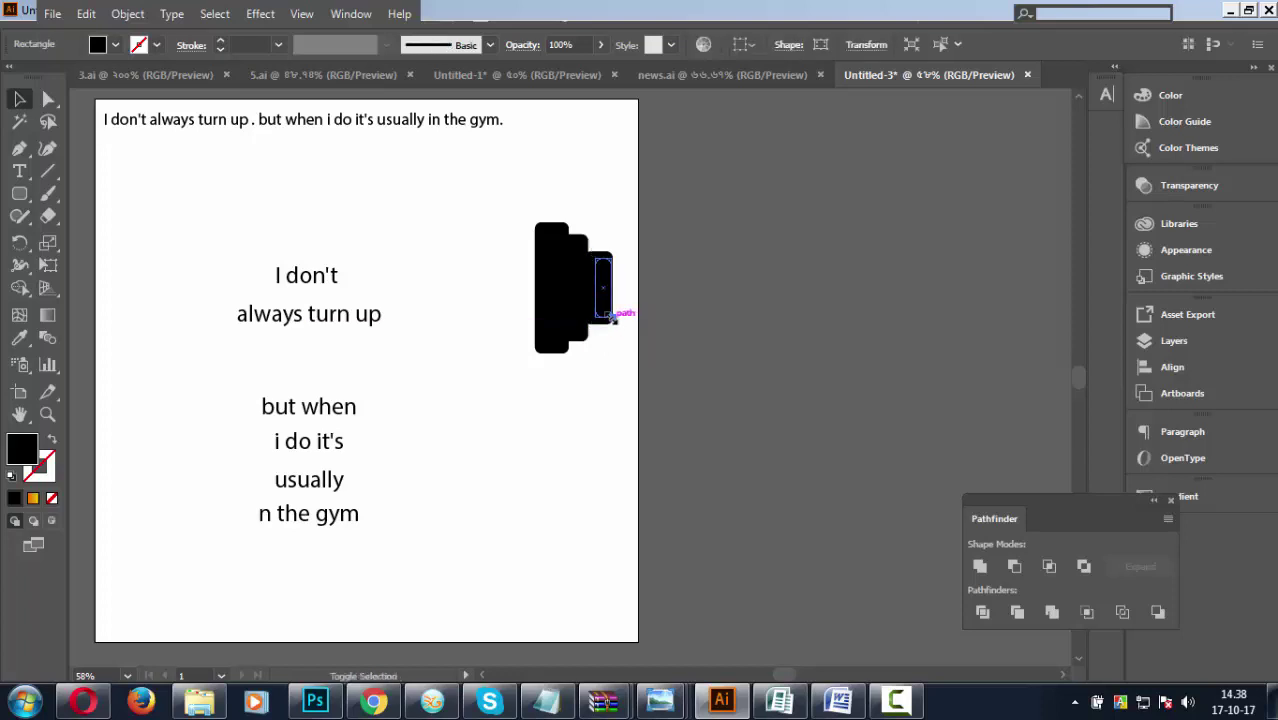
left_click(616, 348)
left_click(609, 302)
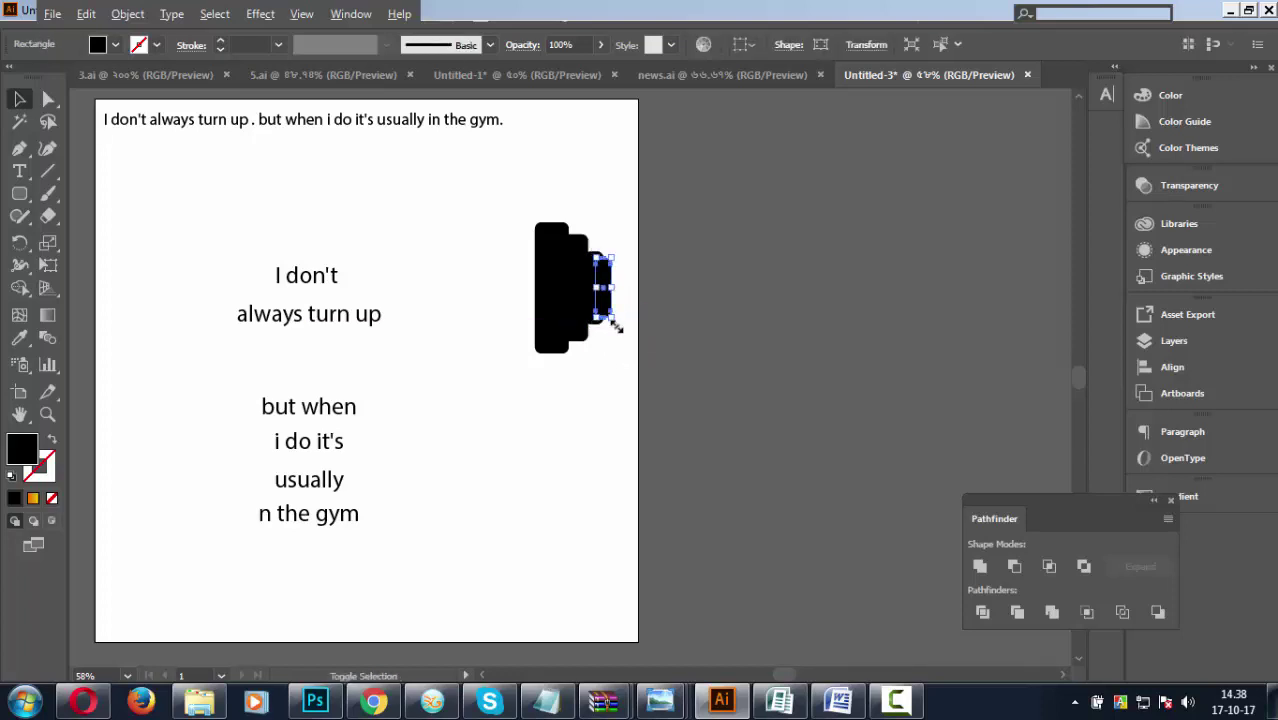
left_click_drag(614, 318, 614, 342)
left_click(614, 342)
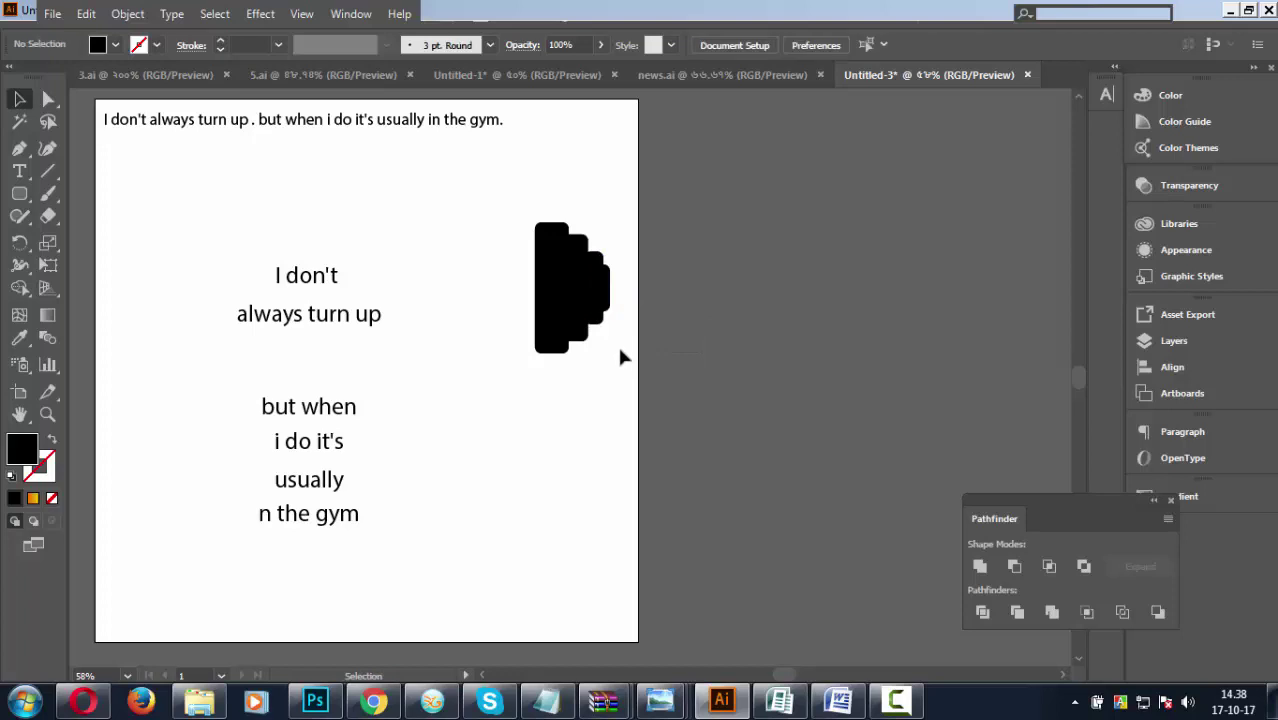
Adjust the smallest rectangle and marquee-select all four stacked rectangles.
left_click(609, 297)
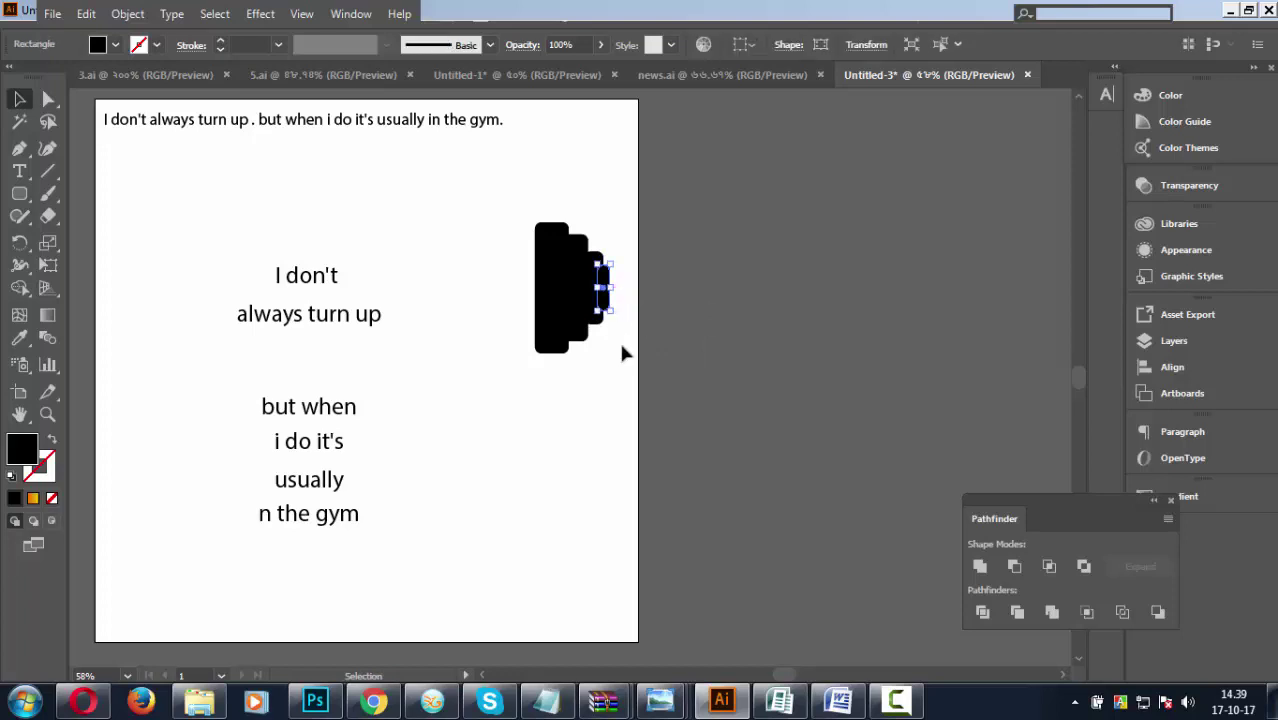
left_click_drag(520, 220, 661, 428)
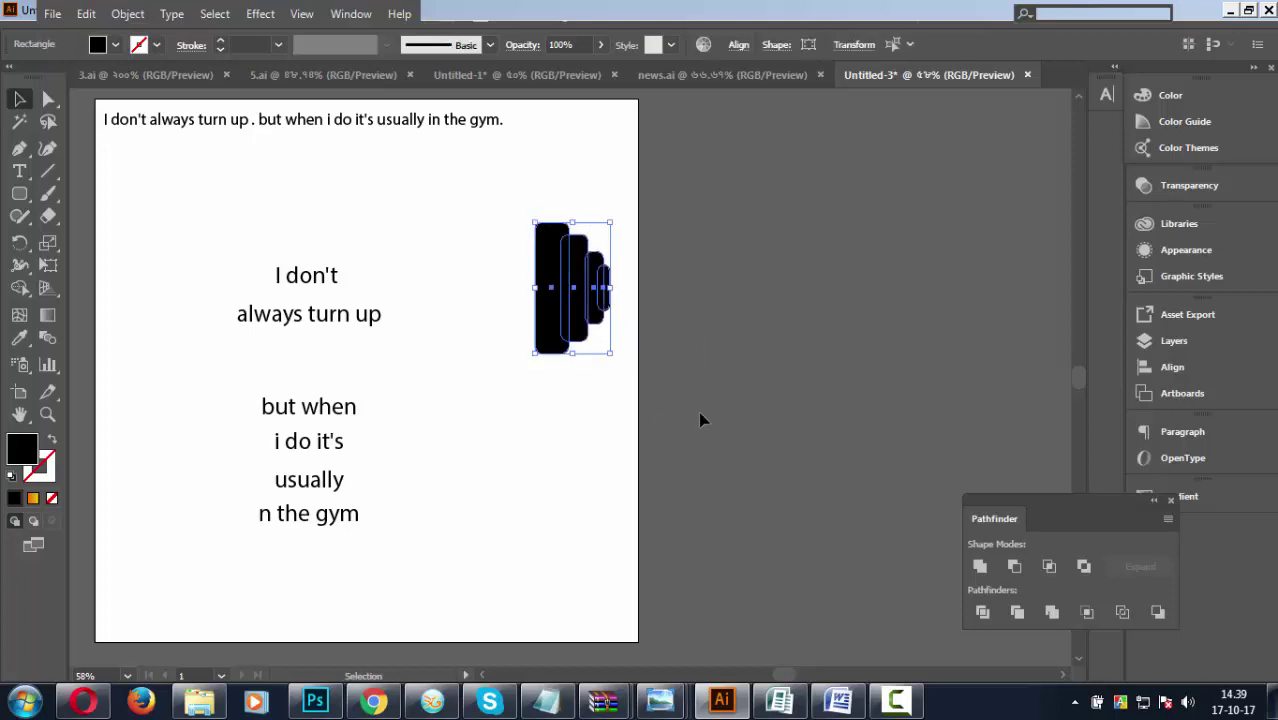
left_click(700, 420)
left_click_drag(630, 355, 600, 285)
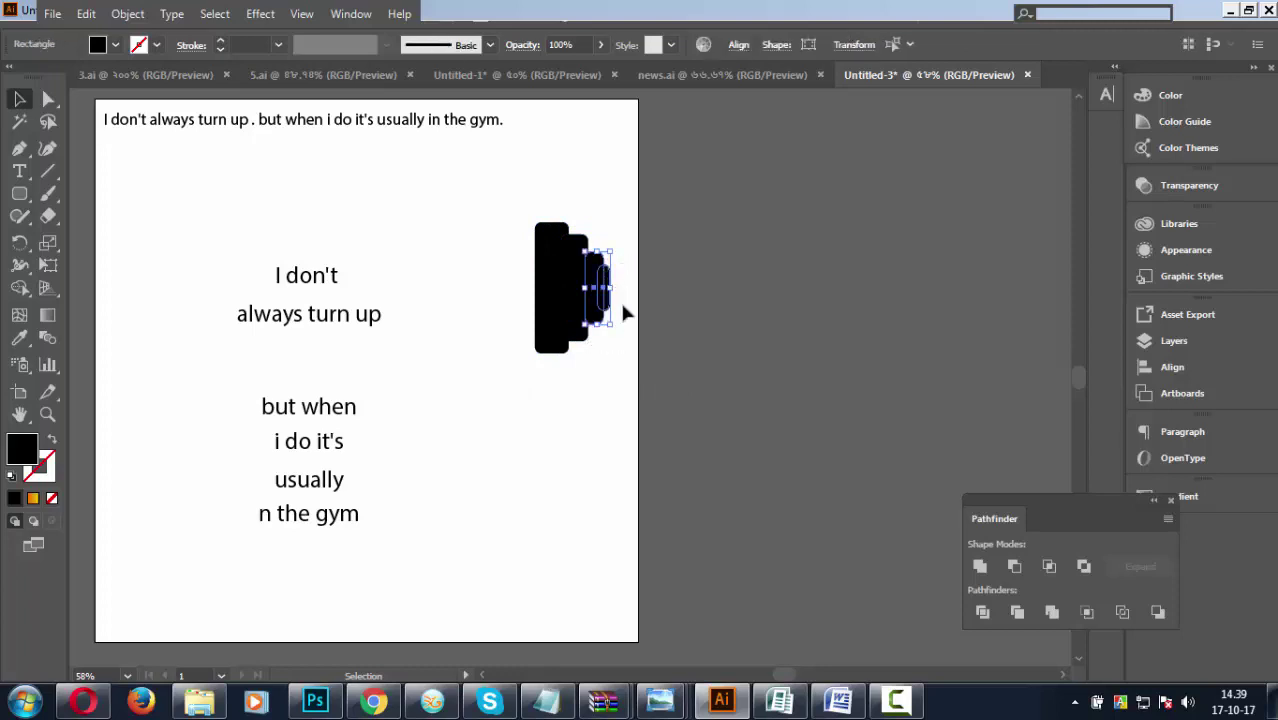
left_click(667, 365)
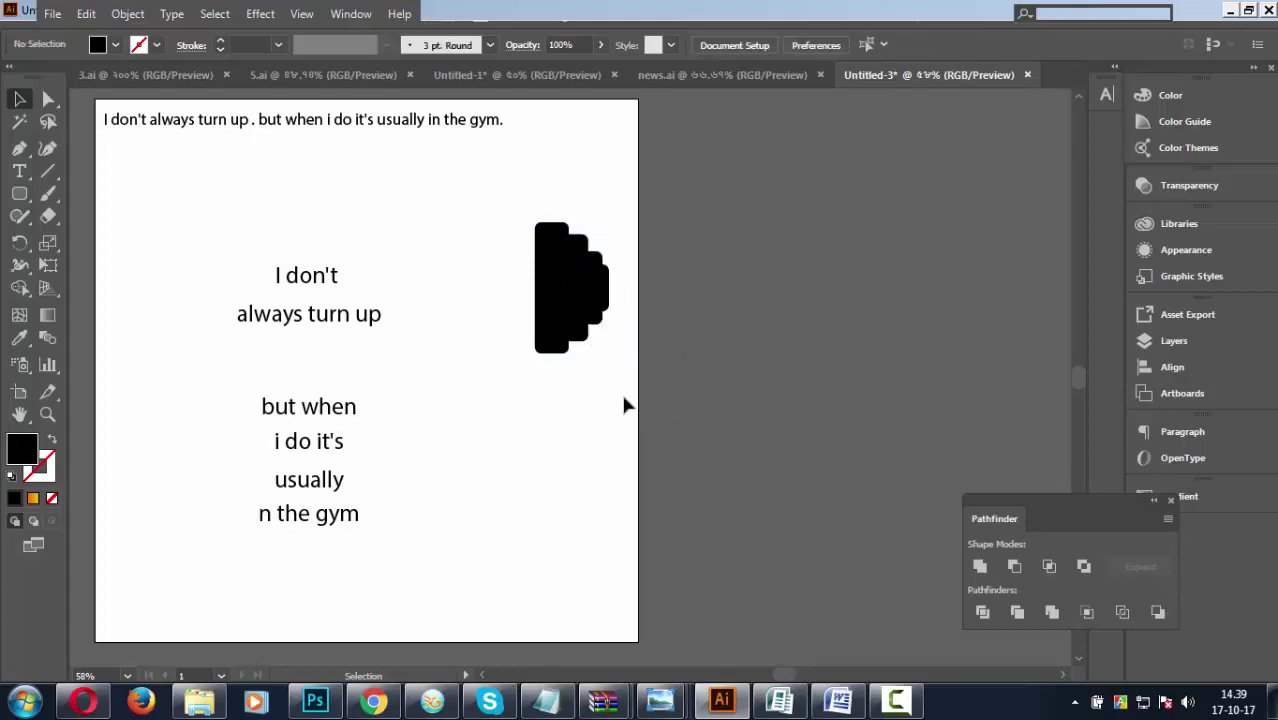
left_click_drag(624, 402, 500, 200)
left_click(742, 383)
left_click(555, 292)
left_click(700, 360)
left_click_drag(628, 312, 598, 268)
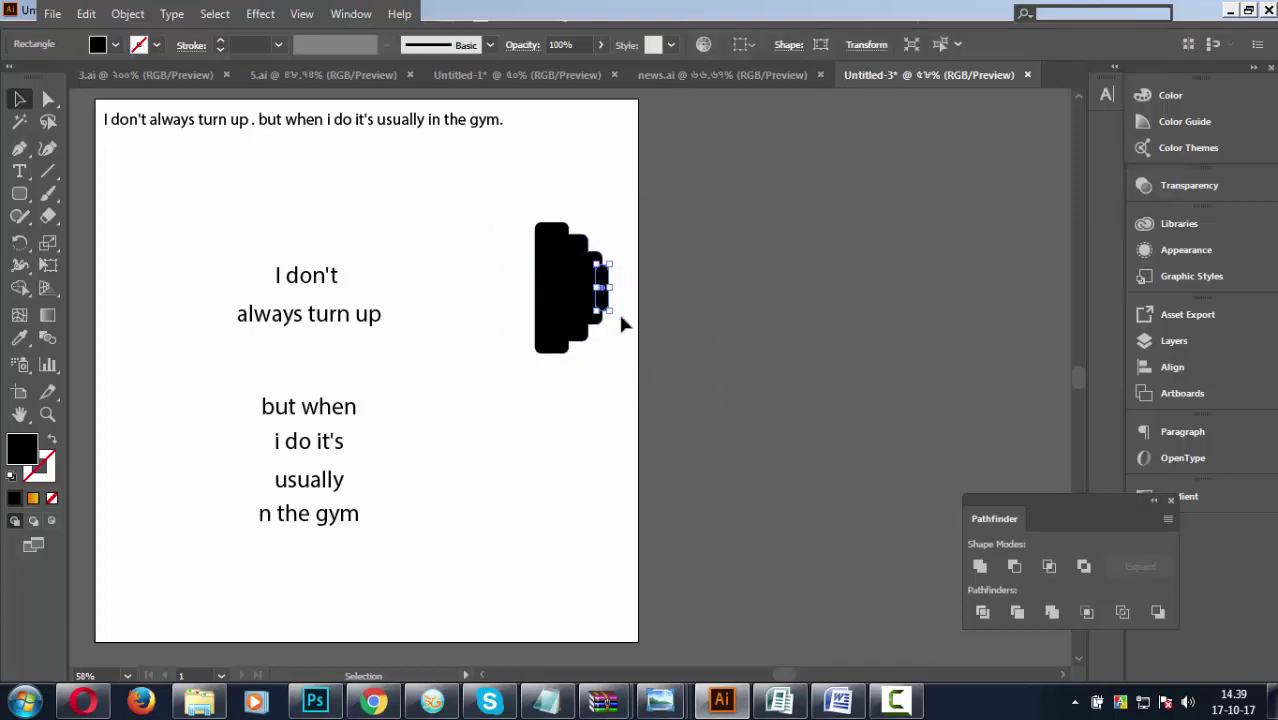
left_click(662, 360)
left_click_drag(659, 374, 470, 210)
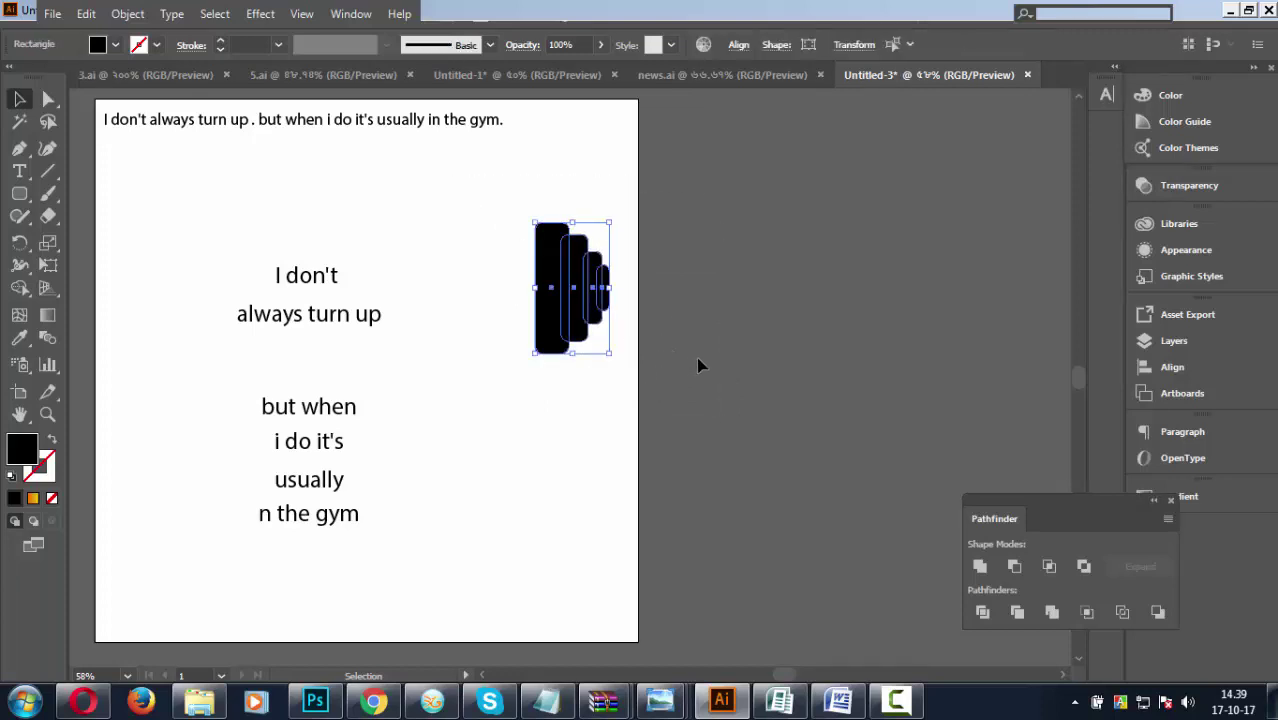
Divide the overlapping rectangles with Pathfinder and ungroup the pieces.
left_click(983, 612)
left_click(680, 452)
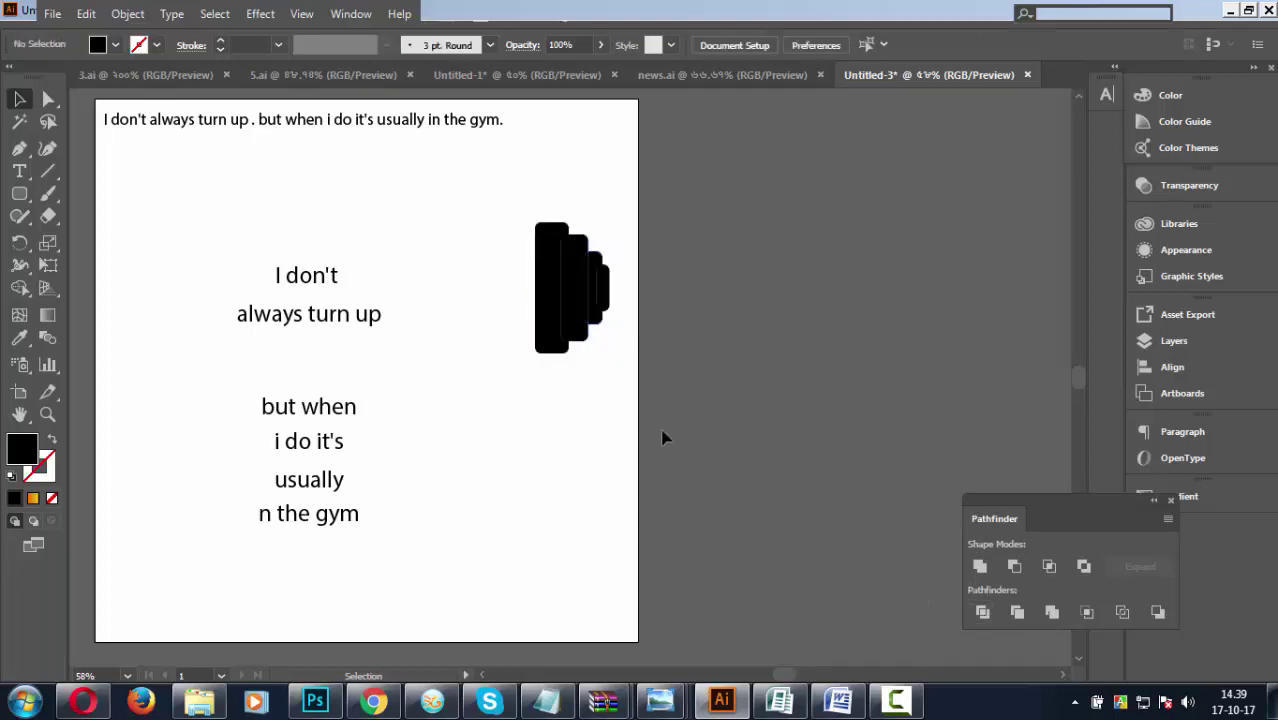
left_click(565, 300)
right_click(563, 300)
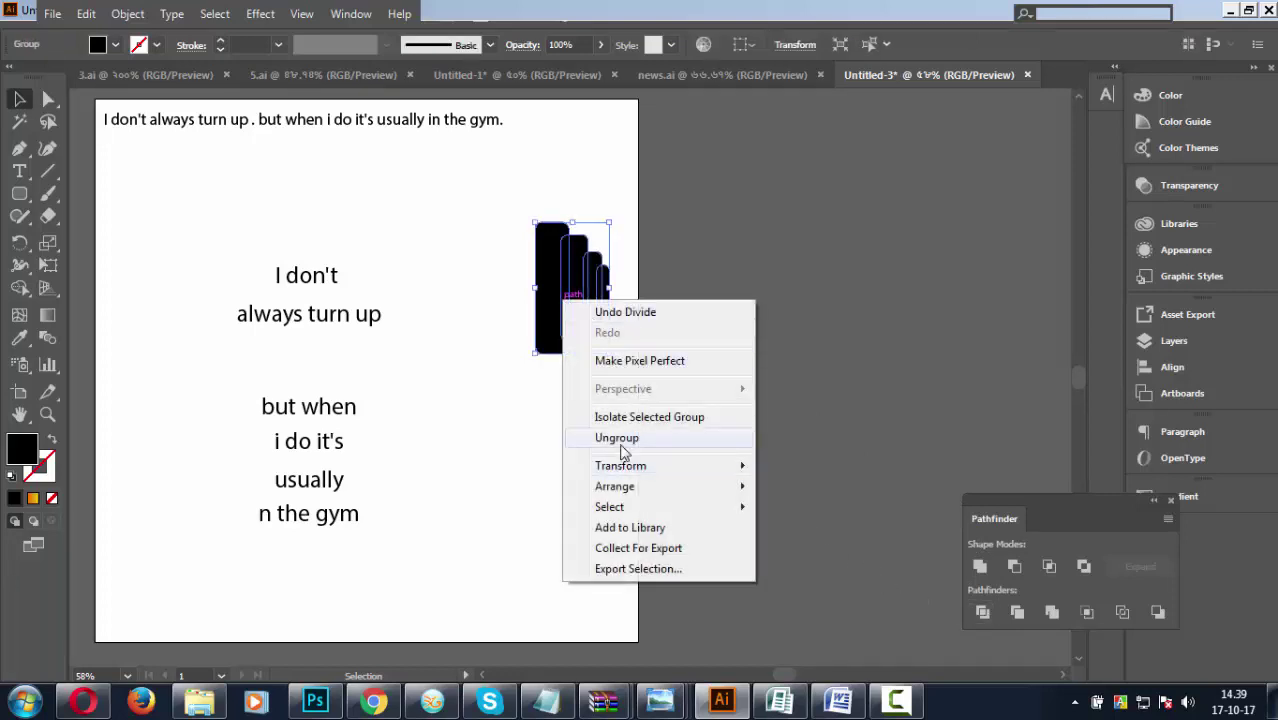
left_click(724, 407)
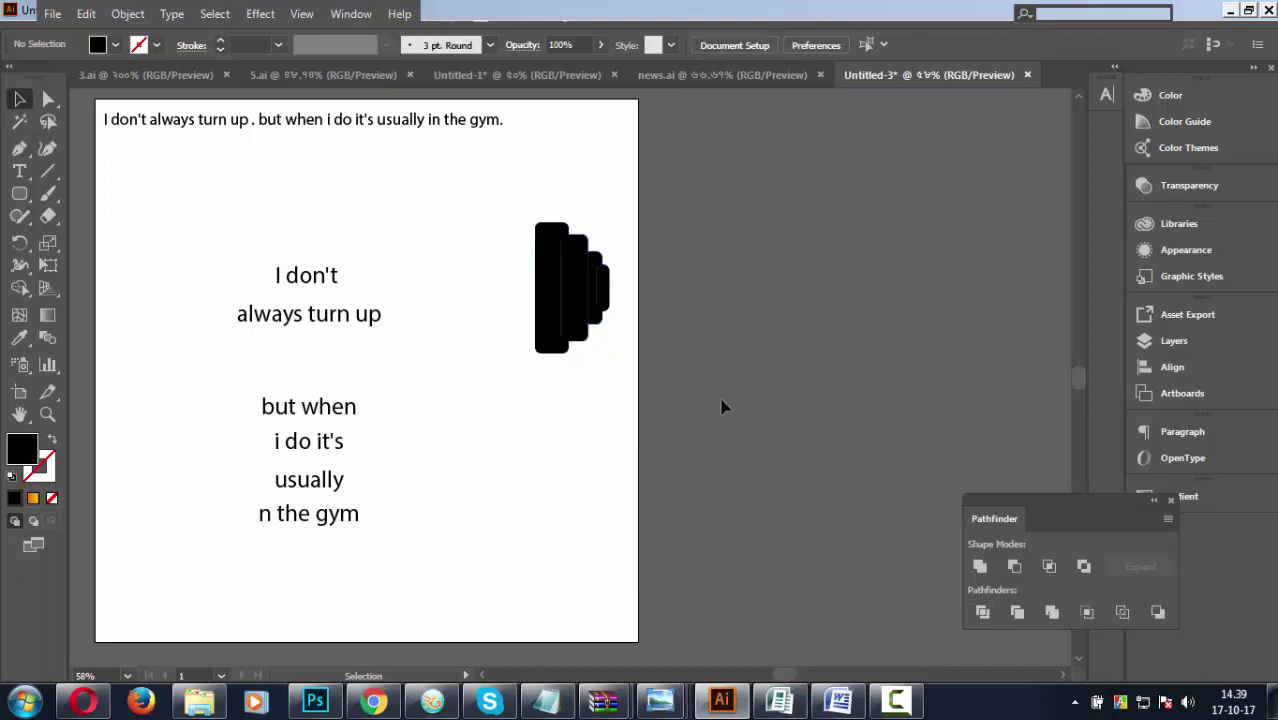
Delete the three thin strips to leave white gaps between the plates.
left_click(575, 310)
key("Delete")
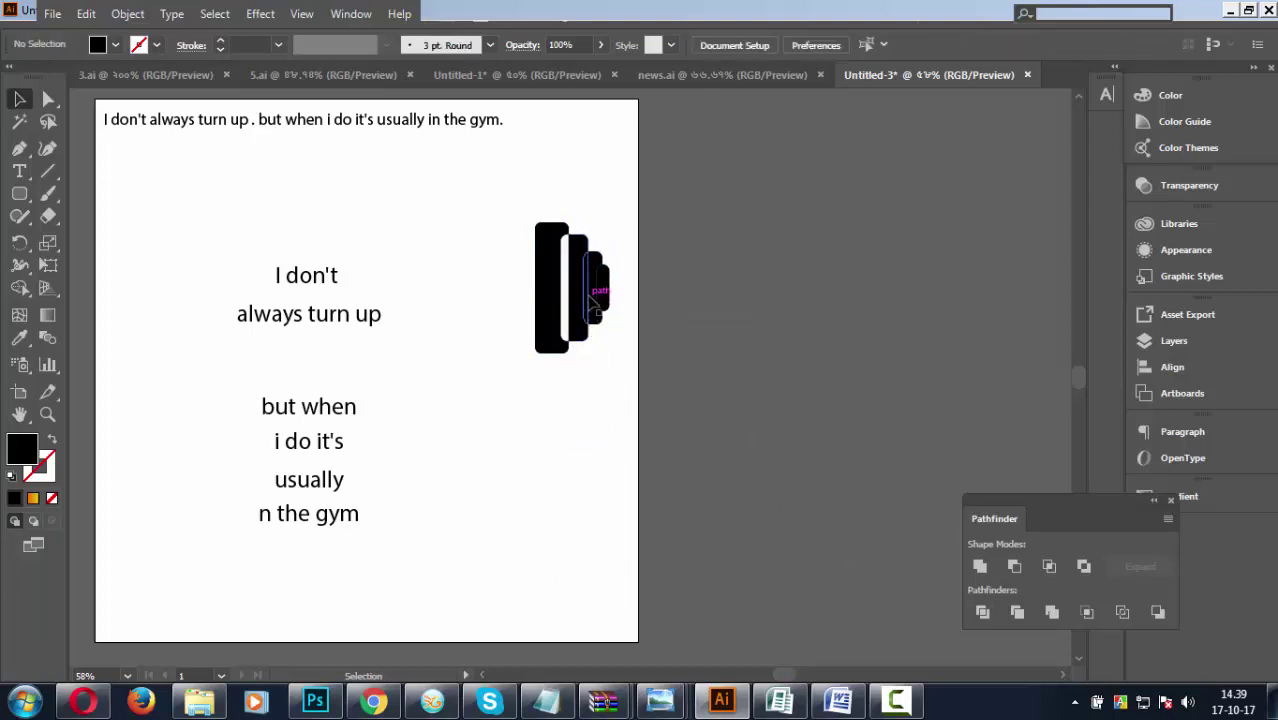
left_click(590, 287)
key("Delete")
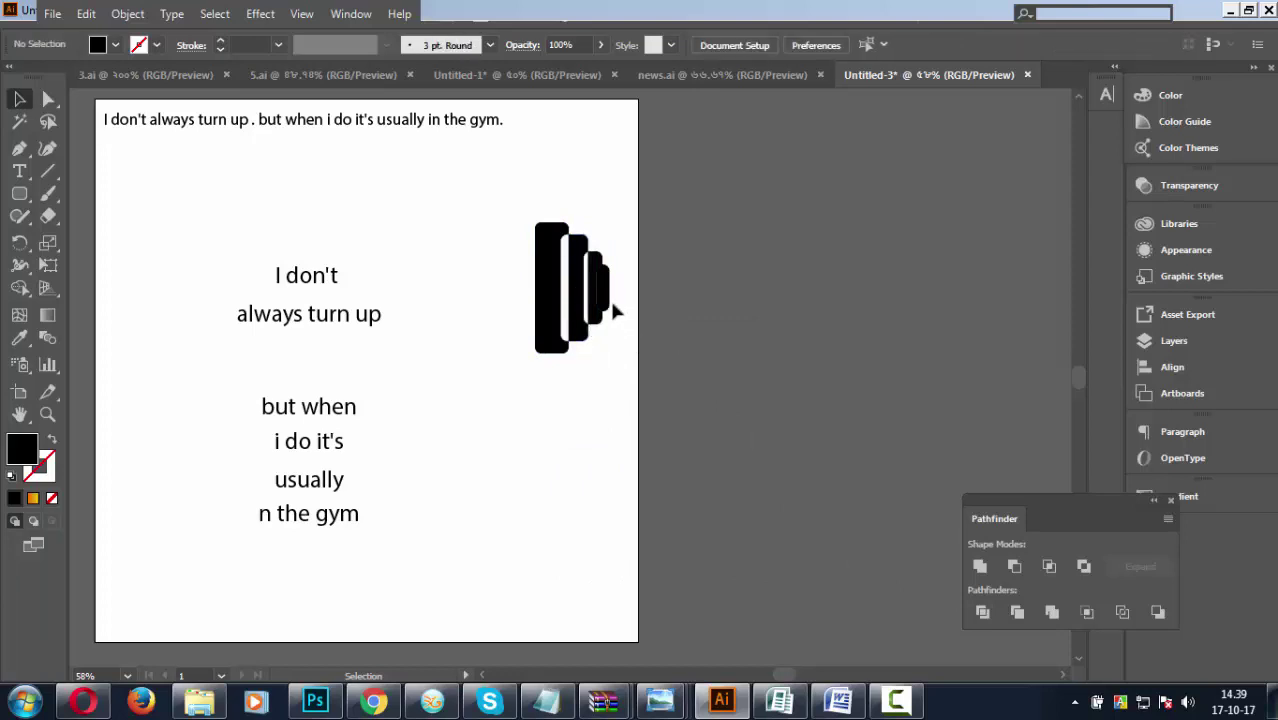
left_click(603, 300)
key("Delete")
Group the remaining plates and move the group to the artboard's right.
left_click_drag(519, 208, 611, 405)
right_click(579, 271)
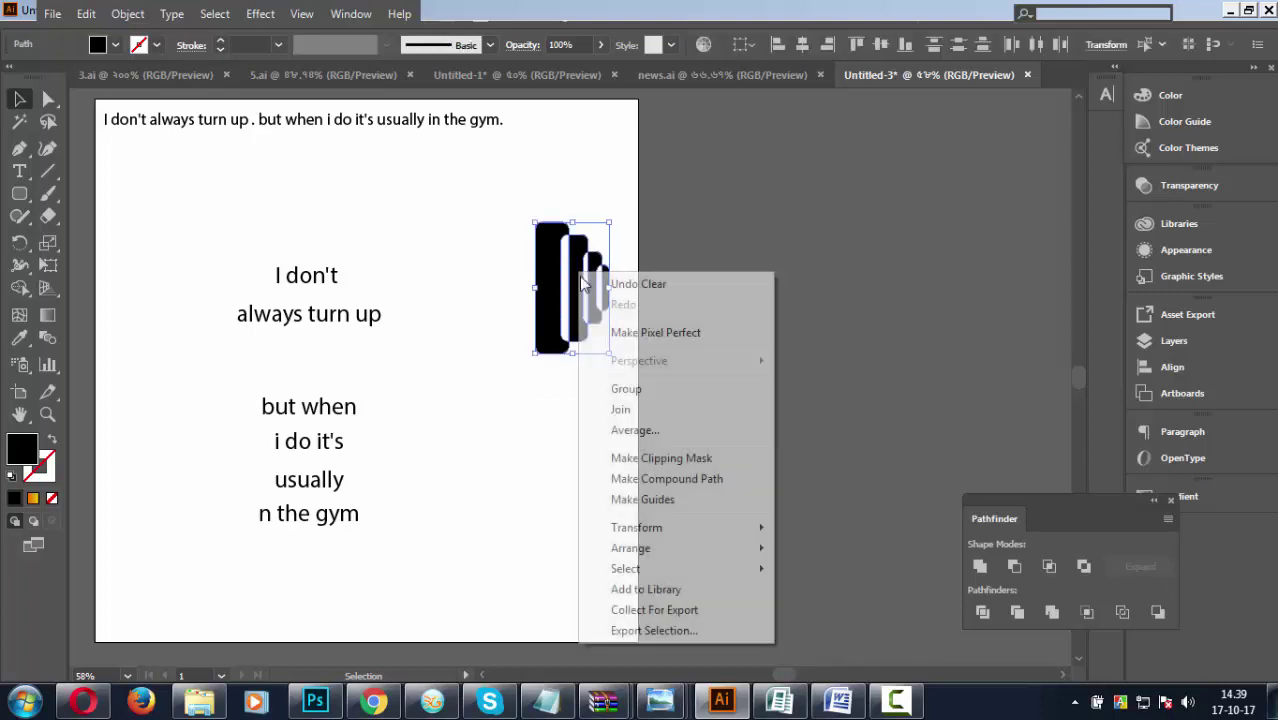
left_click(620, 390)
left_click(678, 390)
left_click_drag(548, 324, 845, 353)
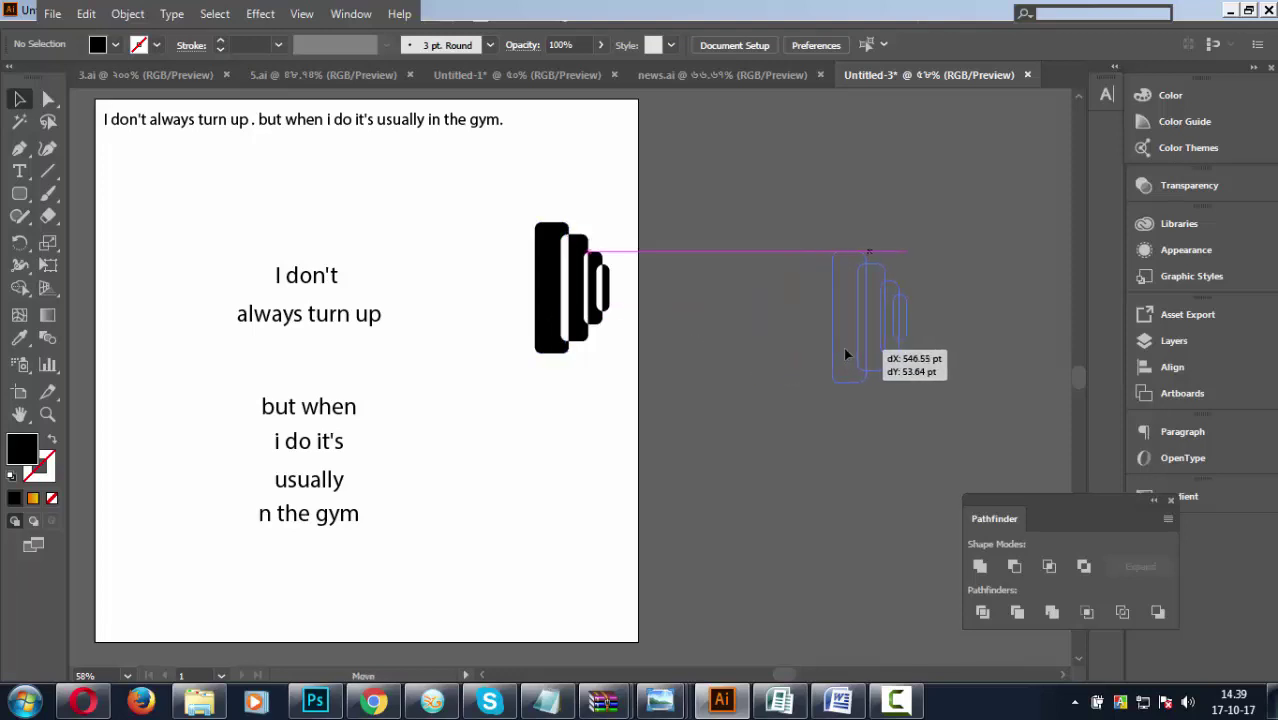
left_click_drag(843, 347, 845, 324)
left_click(344, 237)
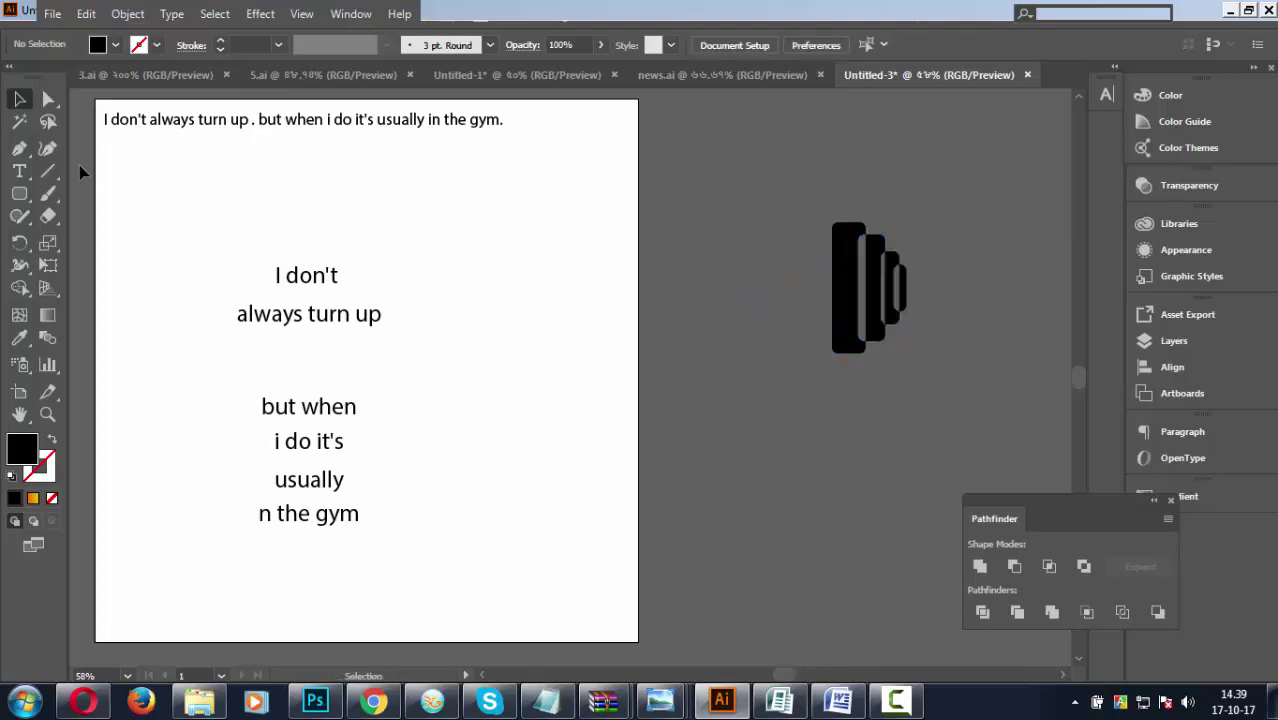
left_click(19, 193)
Draw a thin rounded bar toward the plates, then delete it.
mouse_move(493, 258)
left_mouse_down()
mouse_move(826, 298)
mouse_move(828, 312)
mouse_move(824, 277)
mouse_move(806, 262)
left_mouse_up()
left_click(690, 355)
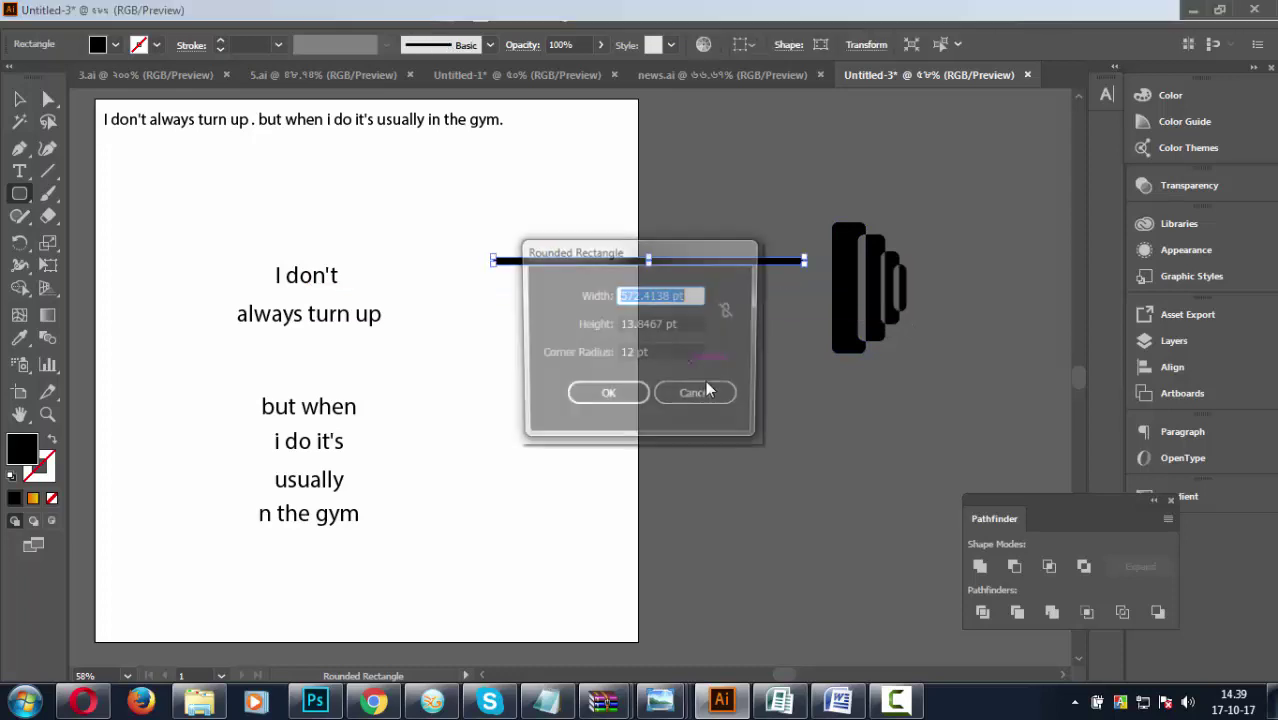
left_click(700, 395)
left_click(19, 98)
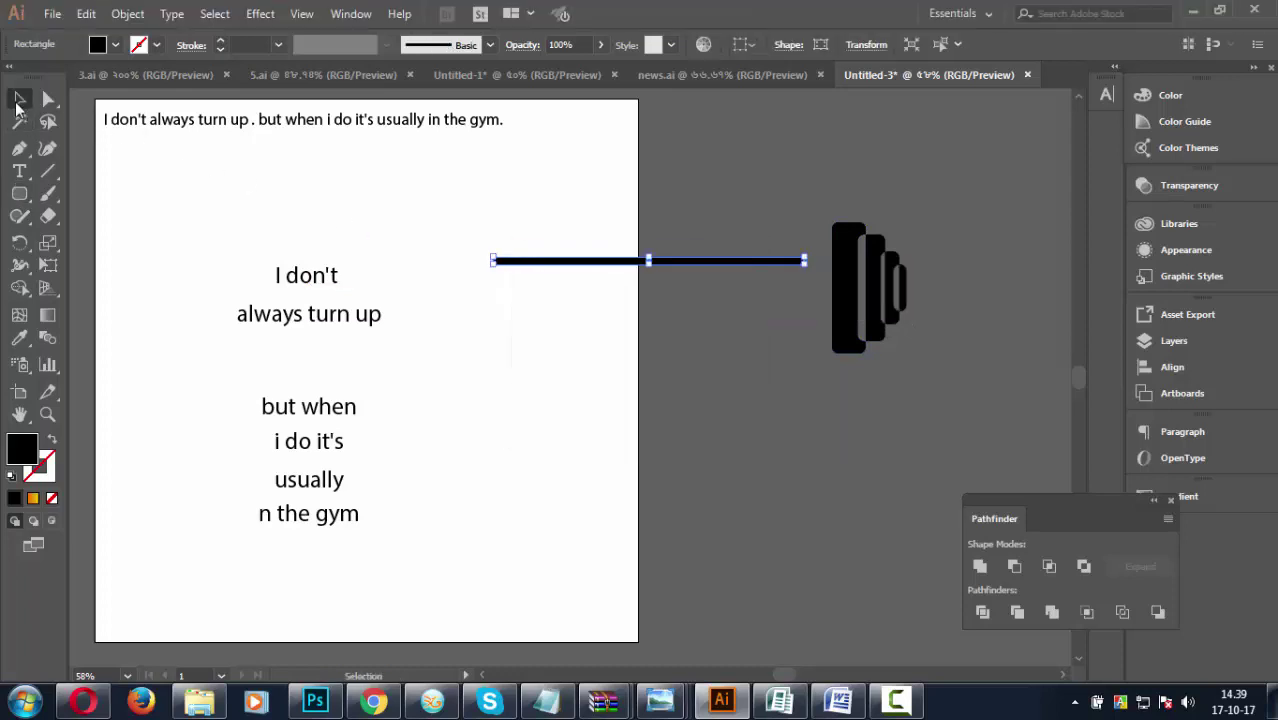
key("Delete")
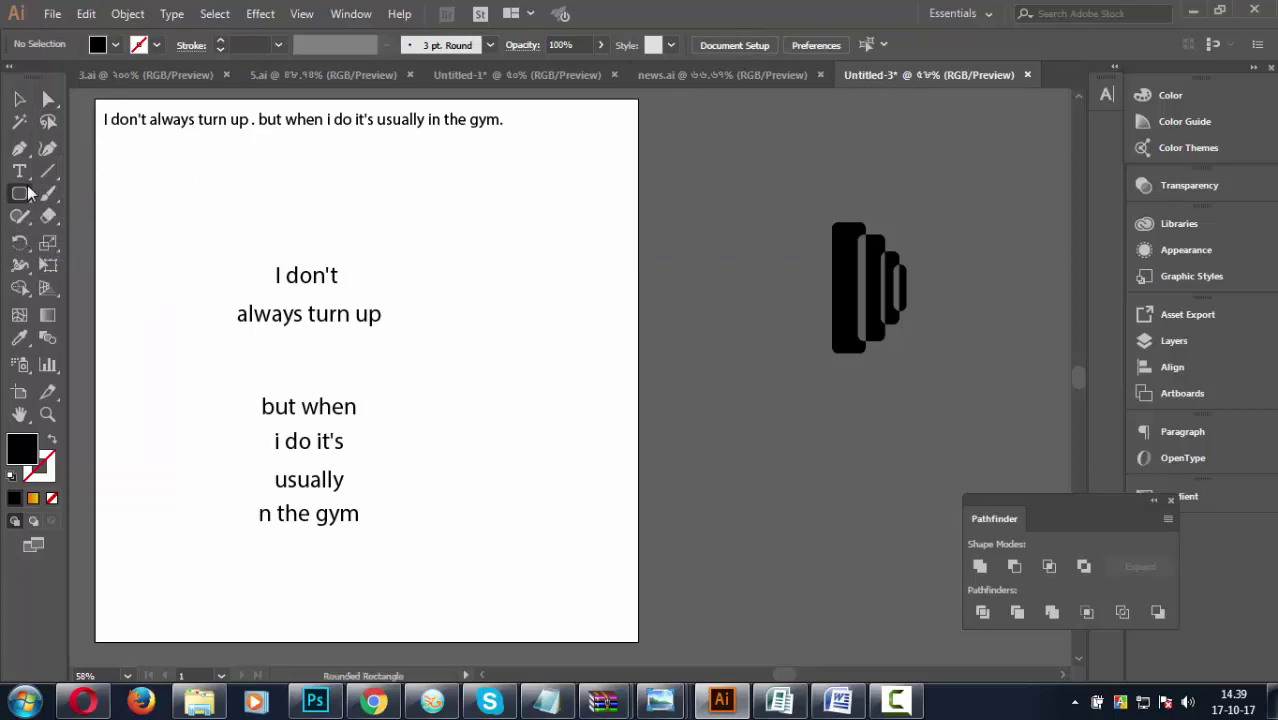
Draw a long thin plain rectangle bar reaching the plate.
left_click_drag(19, 193, 90, 200)
left_click(90, 196)
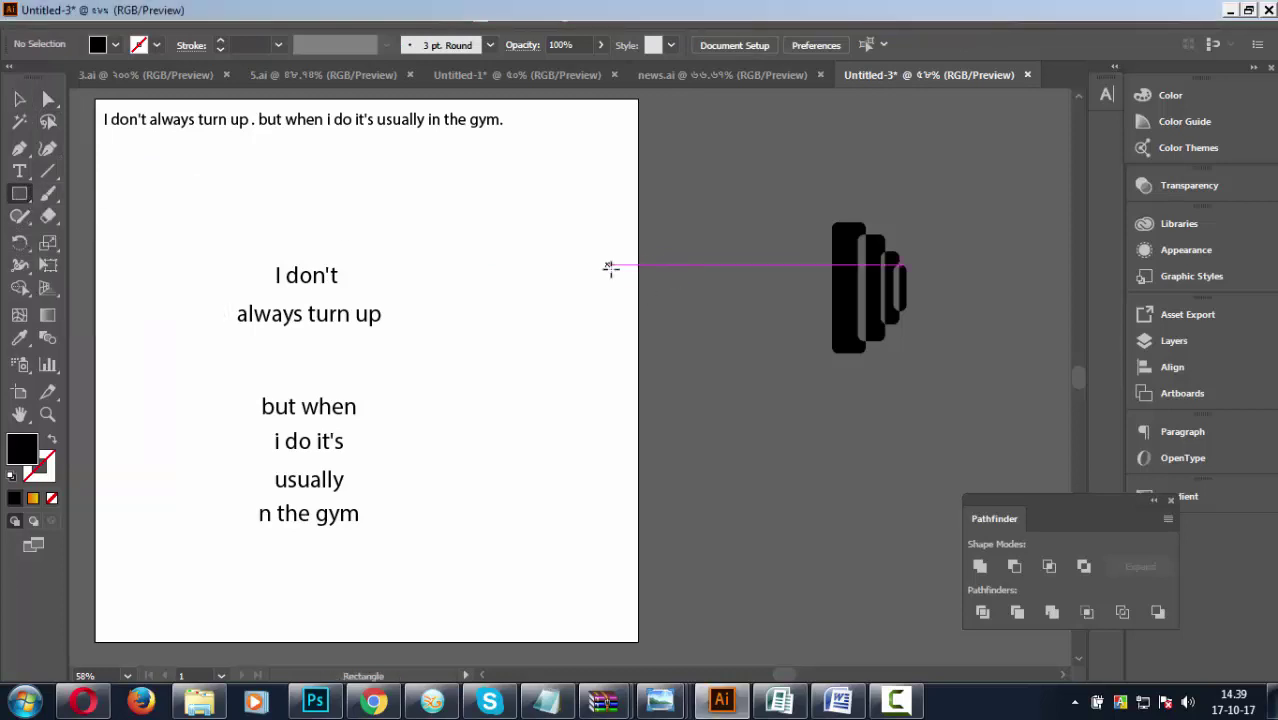
left_click_drag(610, 268, 817, 278)
Move the black bar left across the artboard edge.
left_click(19, 98)
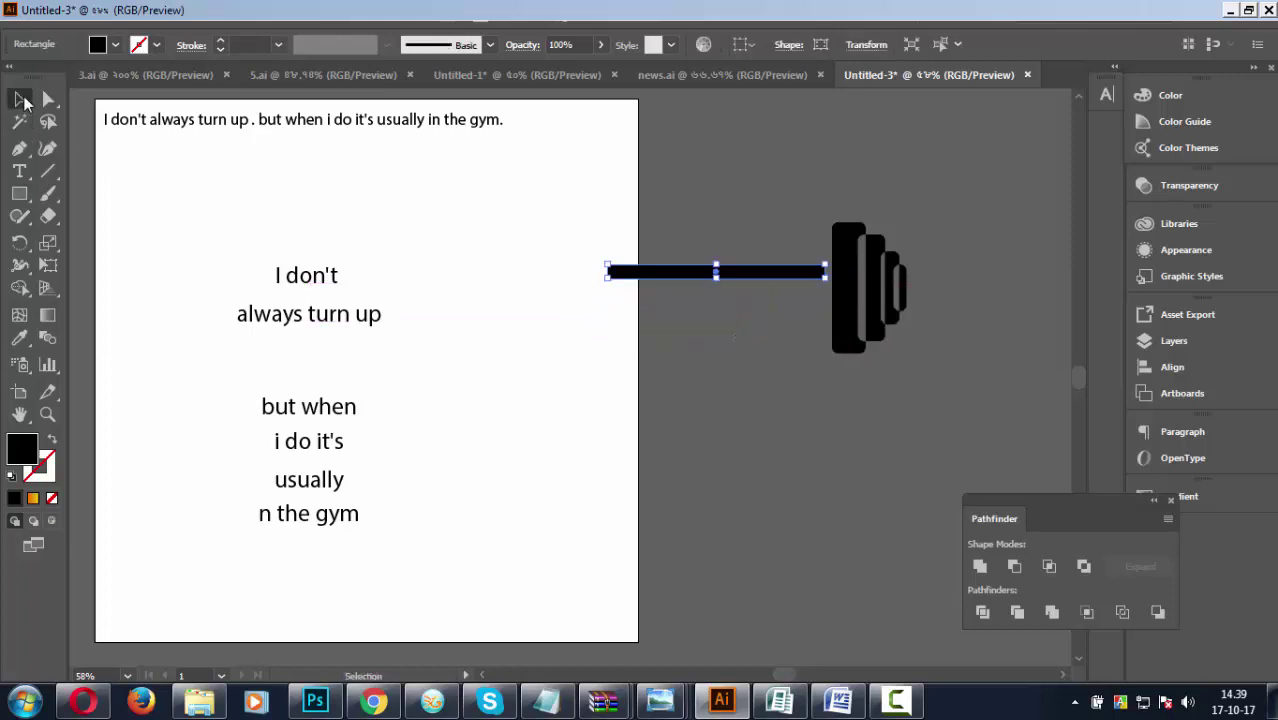
left_click(697, 322)
left_click_drag(675, 271, 559, 278)
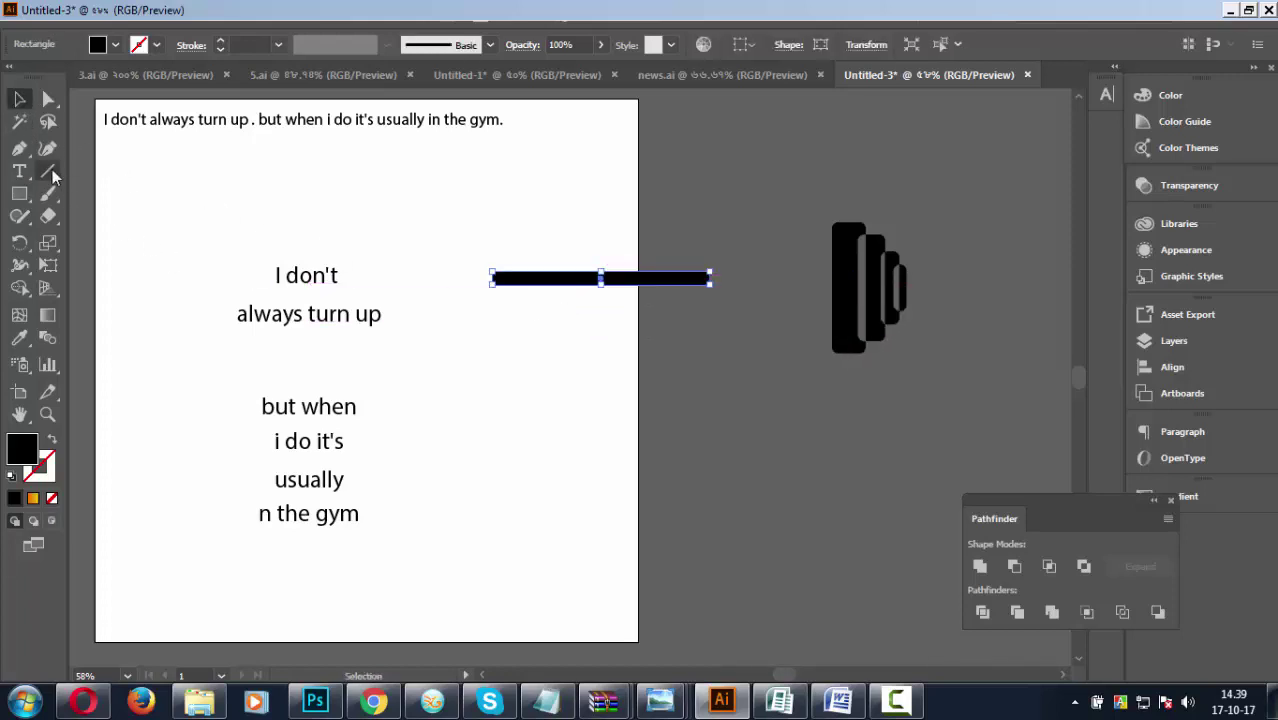
Draw a thinner rectangle inside the bar and vertically centre it with Align.
left_click(25, 193)
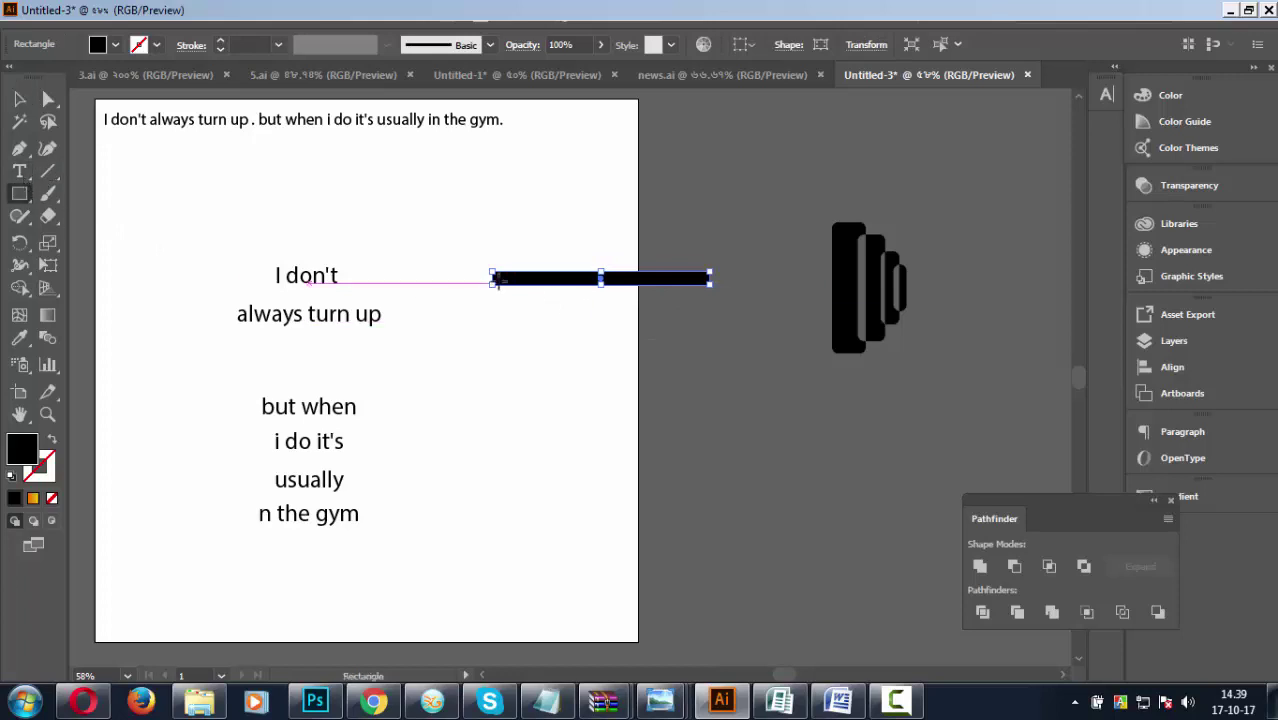
mouse_move(492, 280)
left_mouse_down()
mouse_move(738, 274)
mouse_move(711, 271)
left_mouse_up()
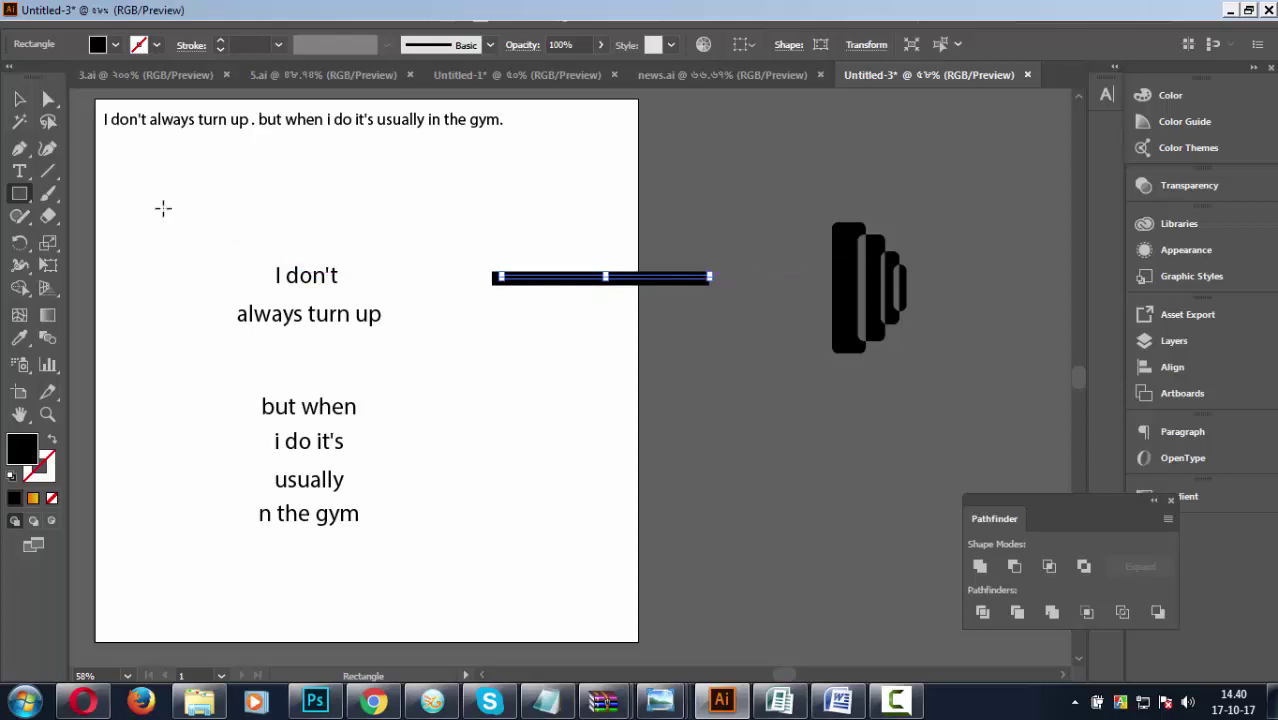
left_click(19, 99)
left_click(703, 357)
left_click(700, 279)
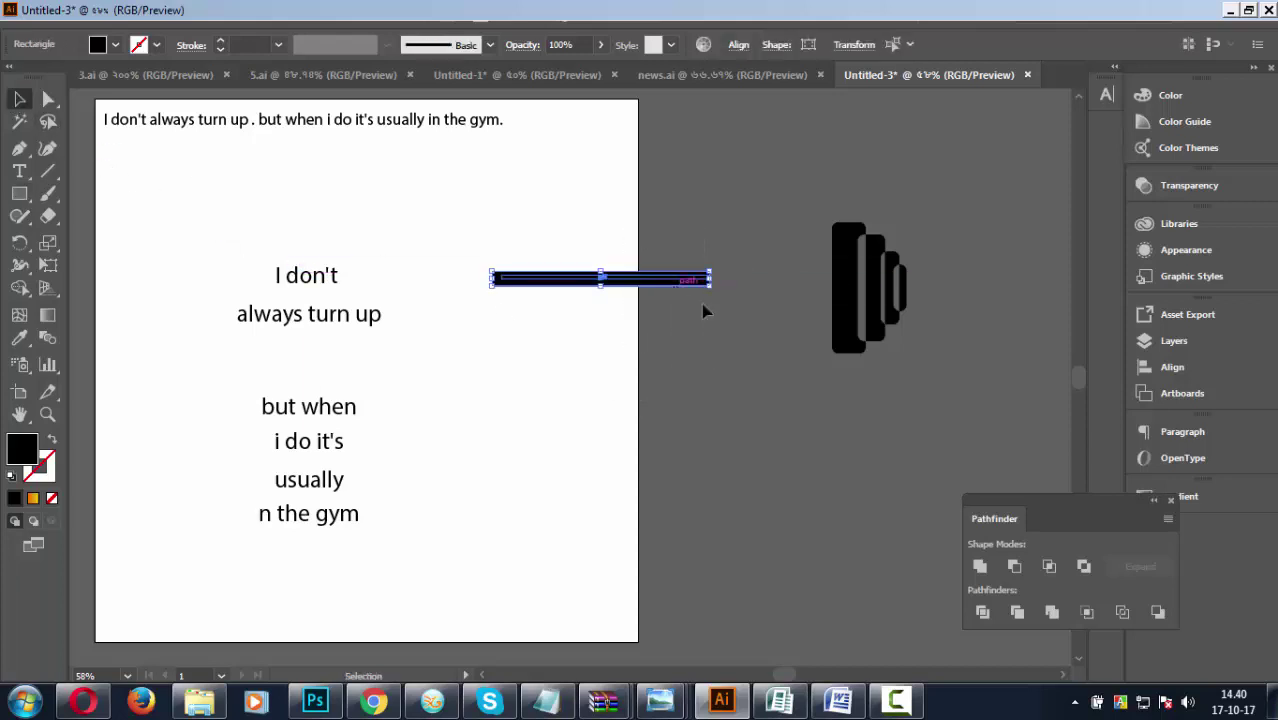
left_click(744, 45)
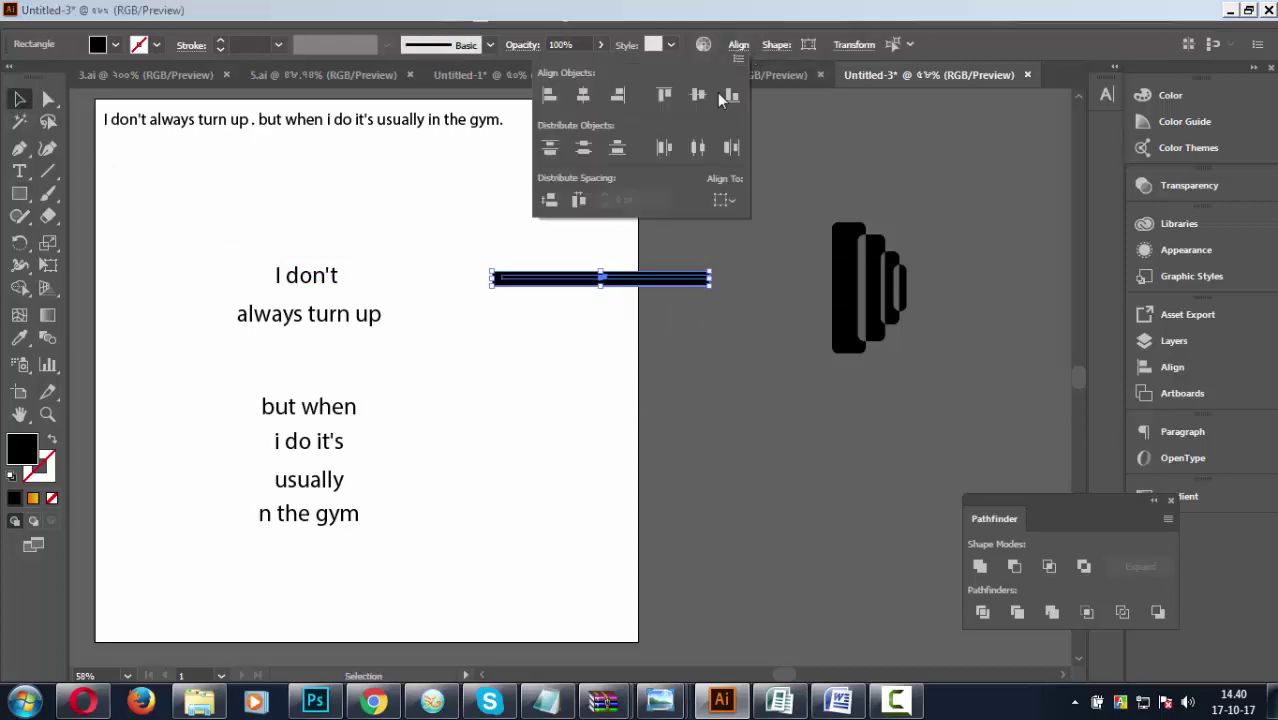
left_click(593, 91)
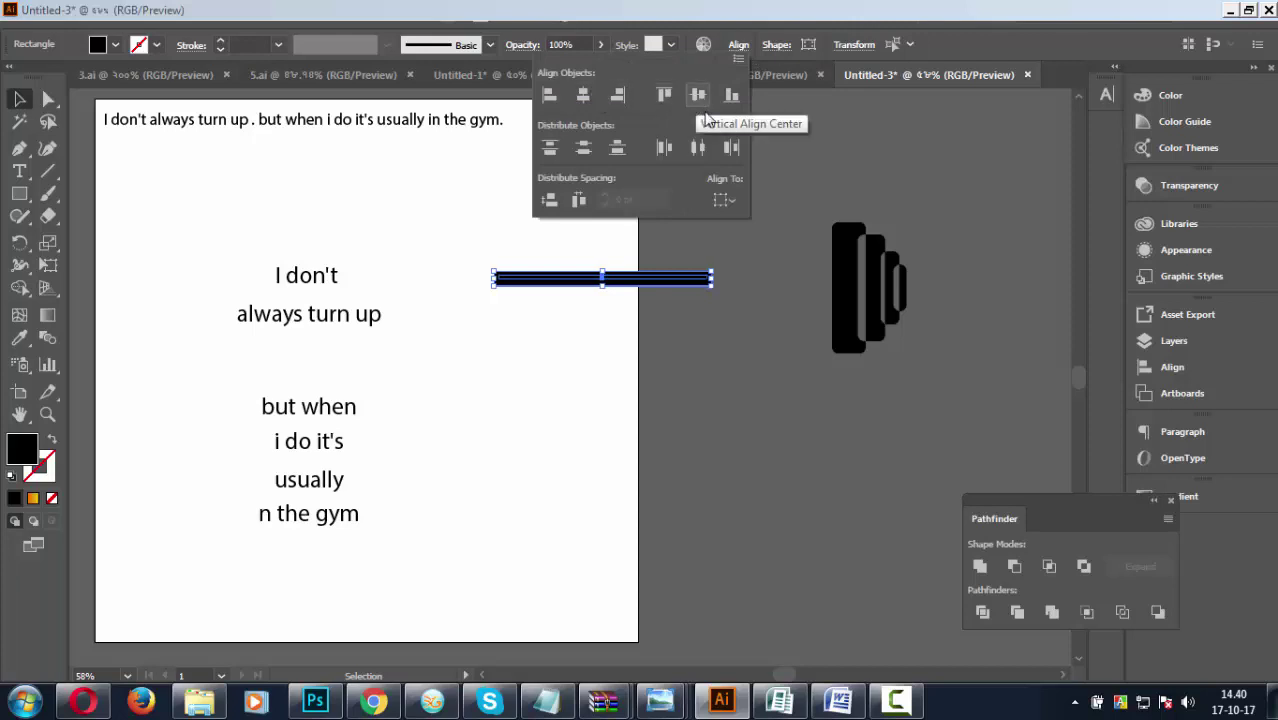
Zoom in and fill the inner rectangle with white.
key("ctrl+plus")
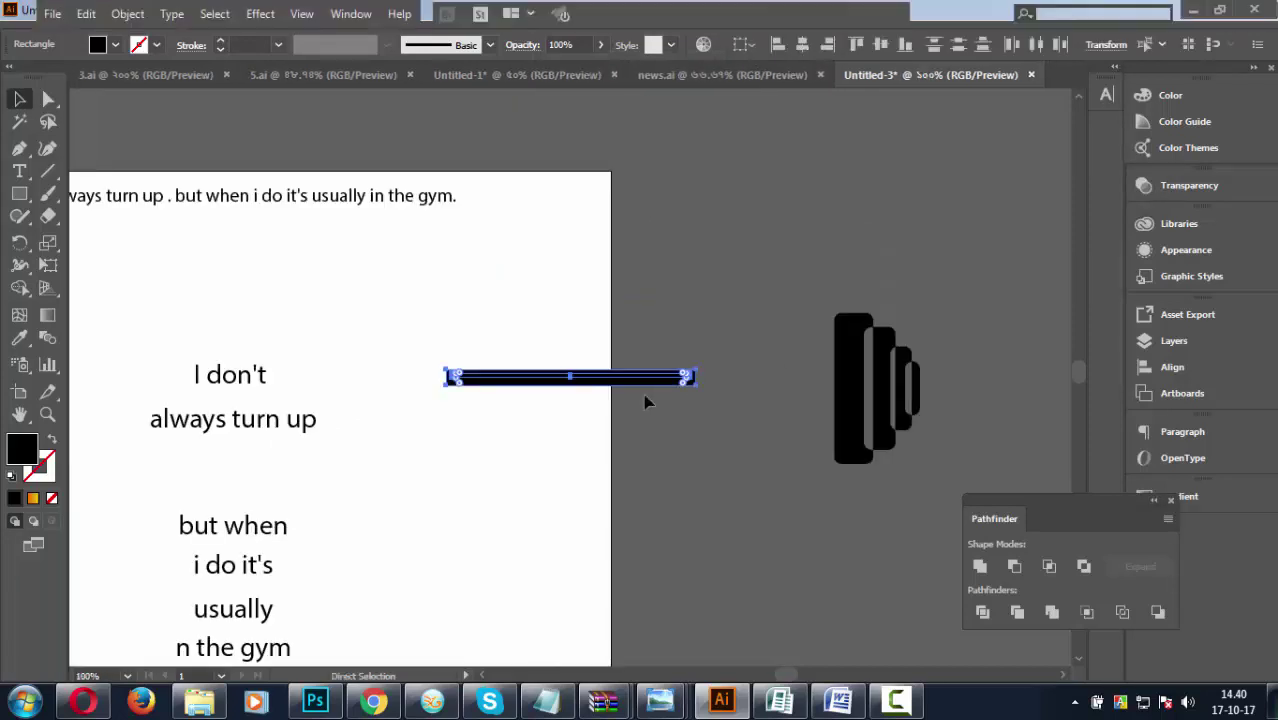
key("ctrl+plus")
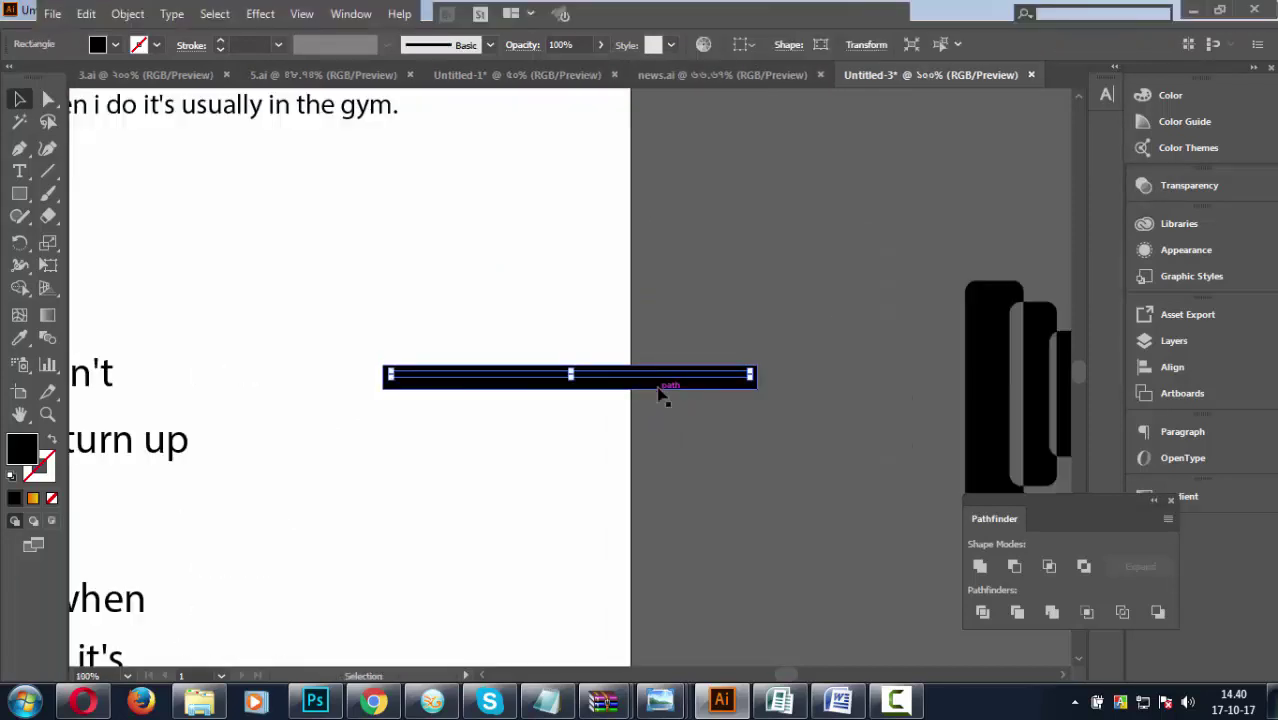
left_click(1195, 95)
left_click(935, 116)
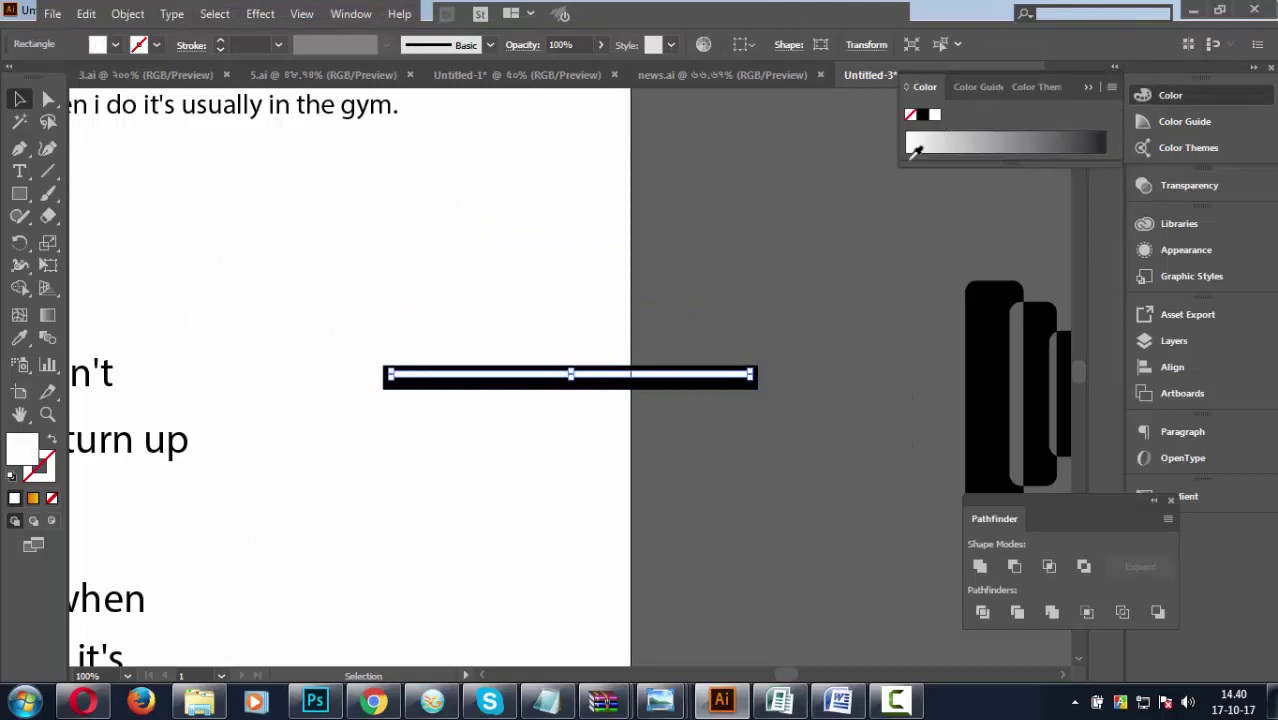
Cut the inner rectangle out of the bar with Pathfinder Minus Front.
left_click(813, 313)
left_click(655, 375)
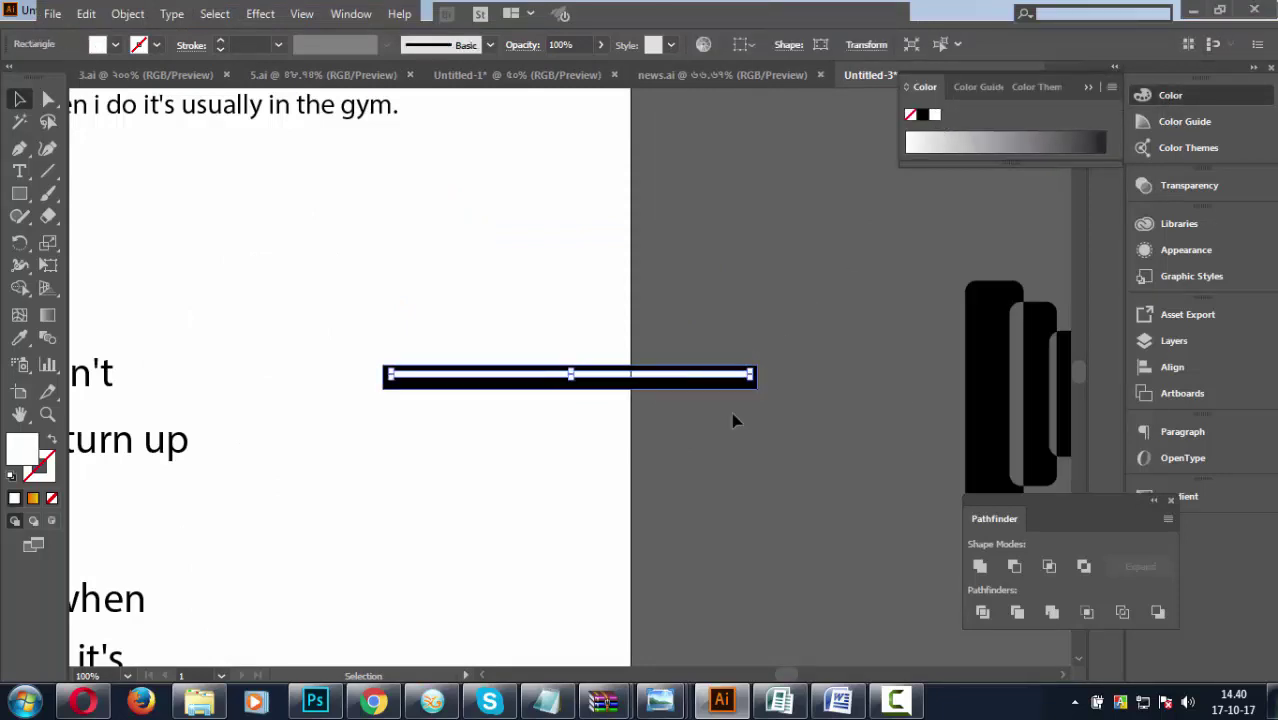
left_click(767, 440)
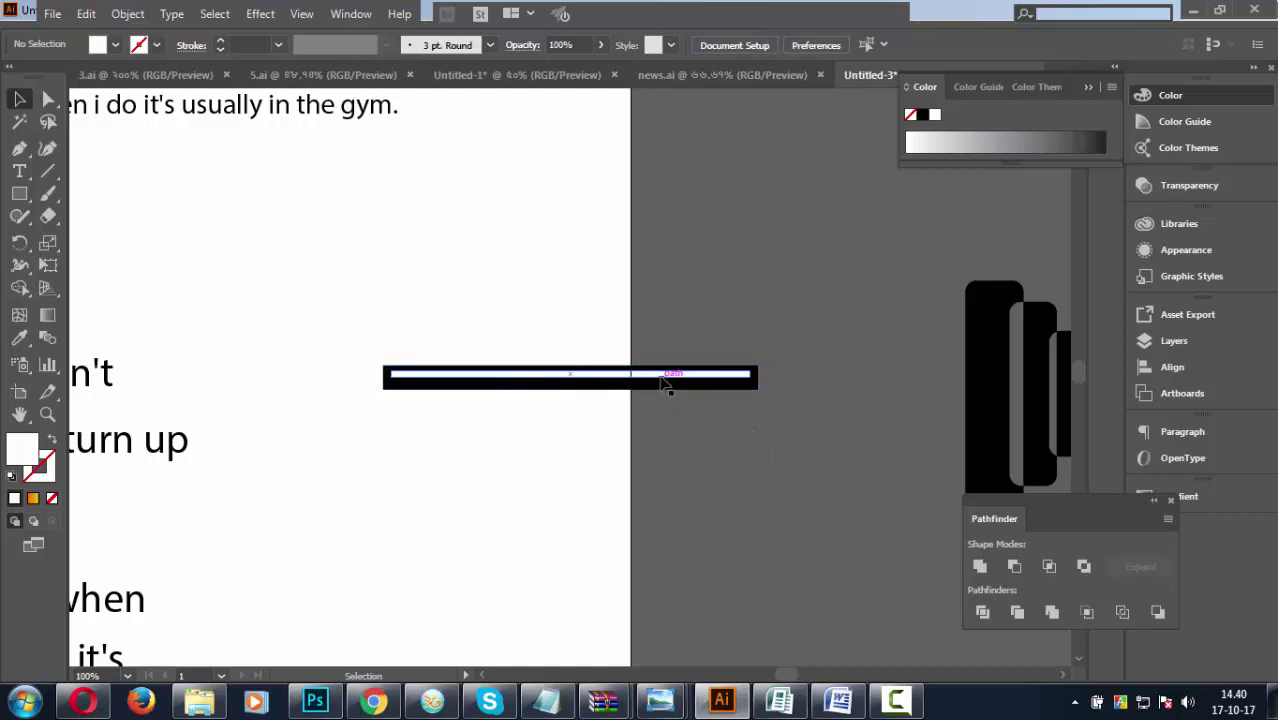
left_click(668, 378)
left_click(744, 456)
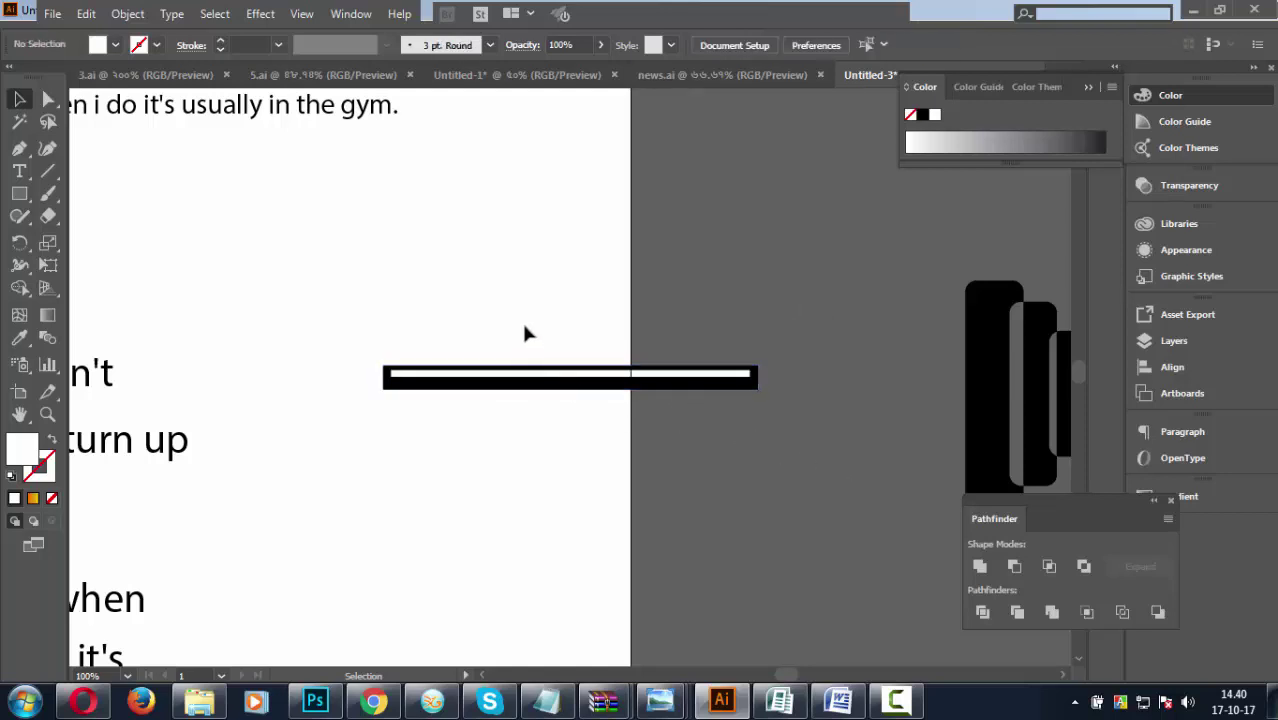
left_click_drag(525, 331, 653, 450)
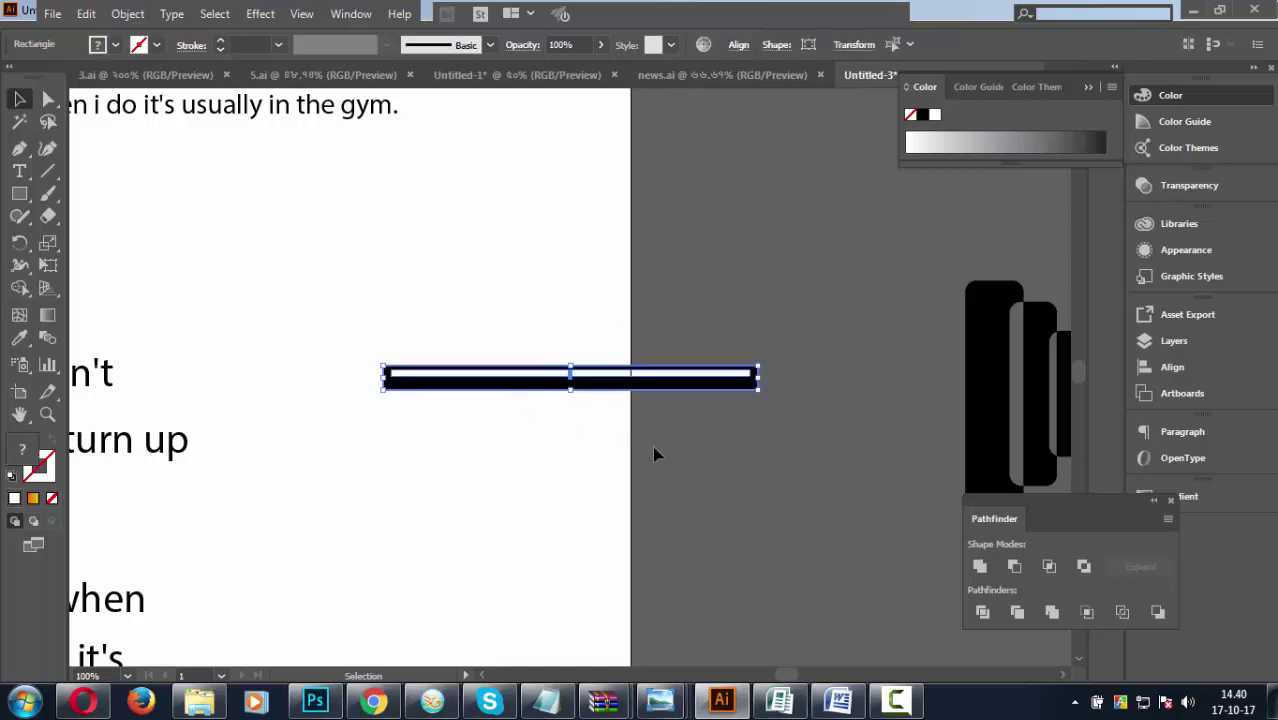
left_click(1014, 566)
left_click(845, 453)
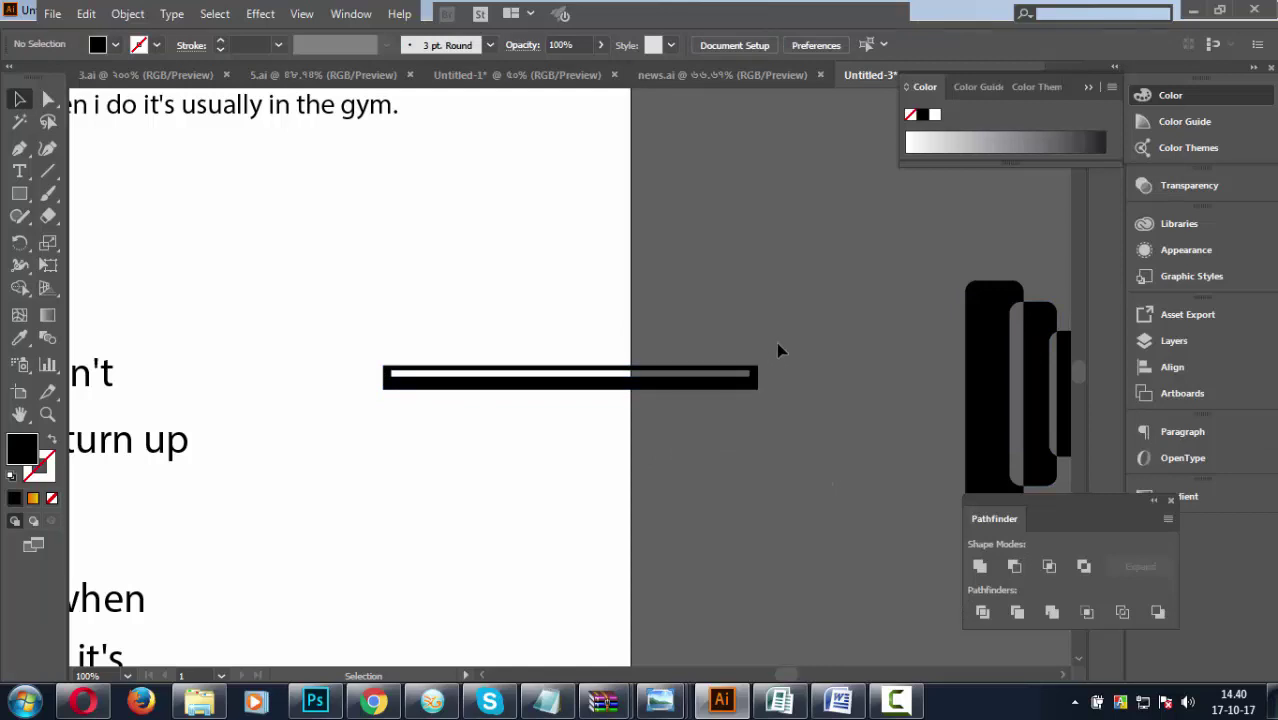
Resize the plate group and shift it left and down.
left_click_drag(804, 433, 640, 414)
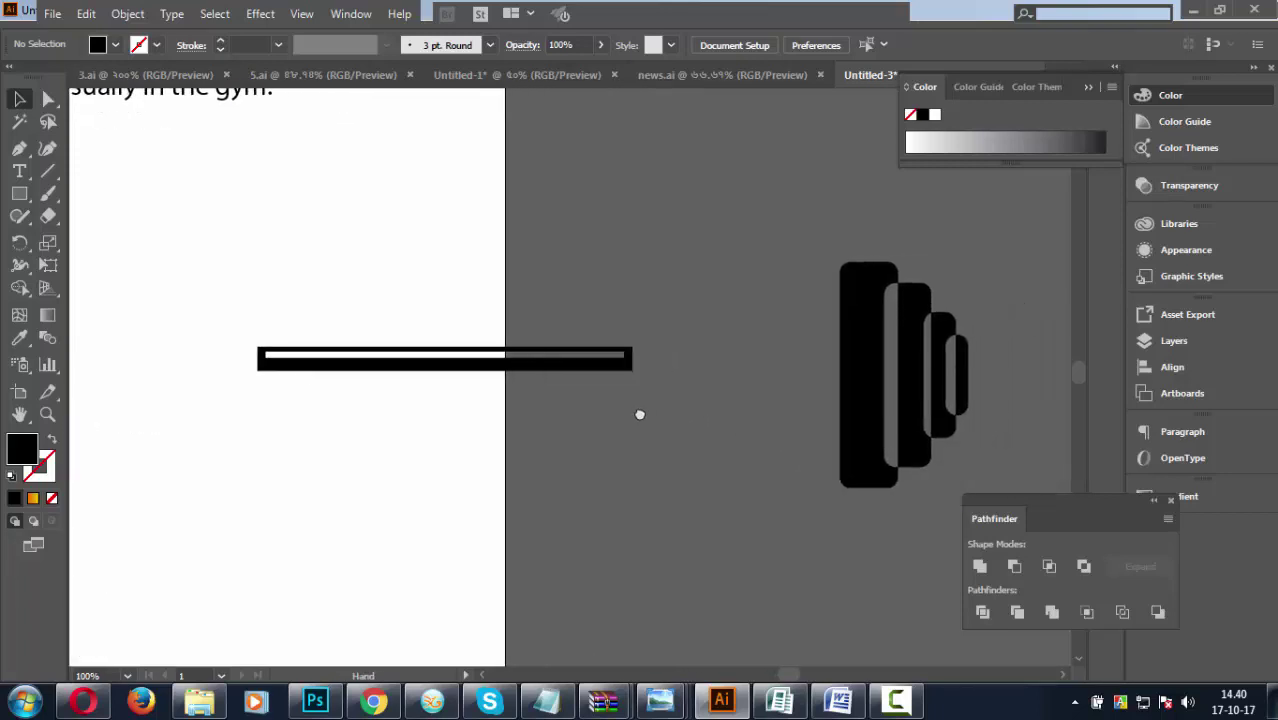
key("ctrl+minus")
key("ctrl+minus")
key("ctrl+minus")
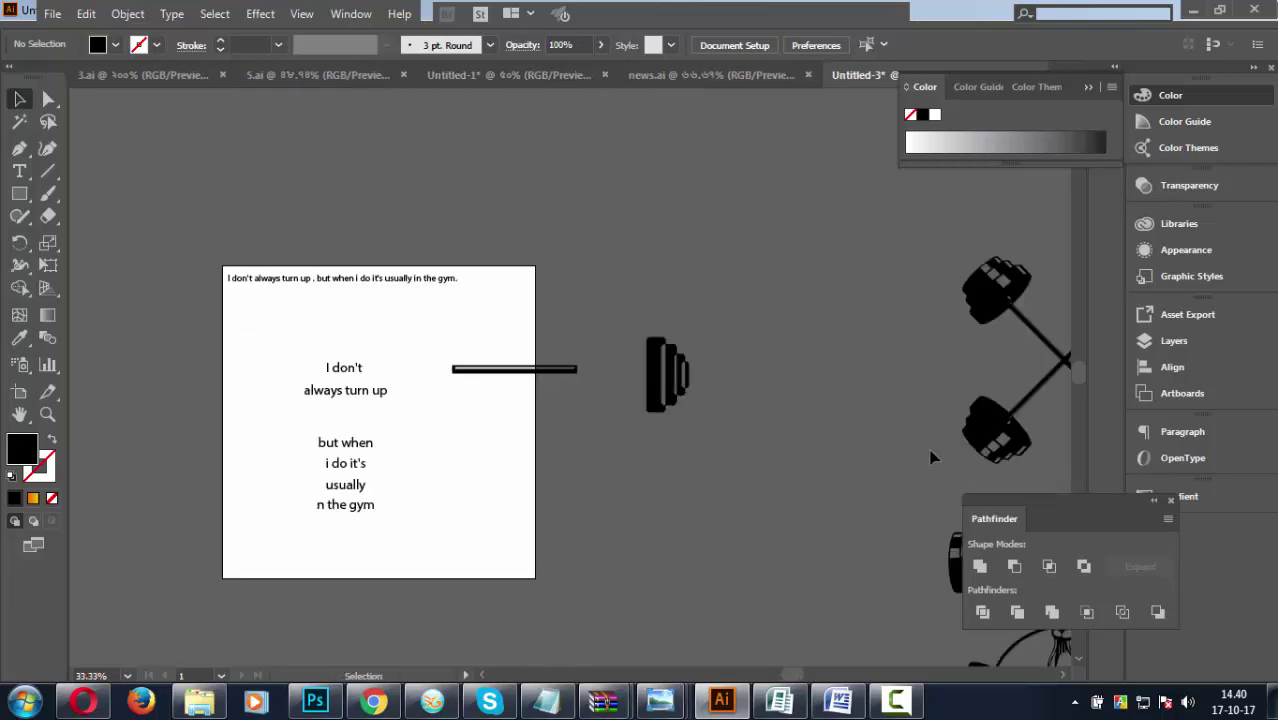
left_click(686, 378)
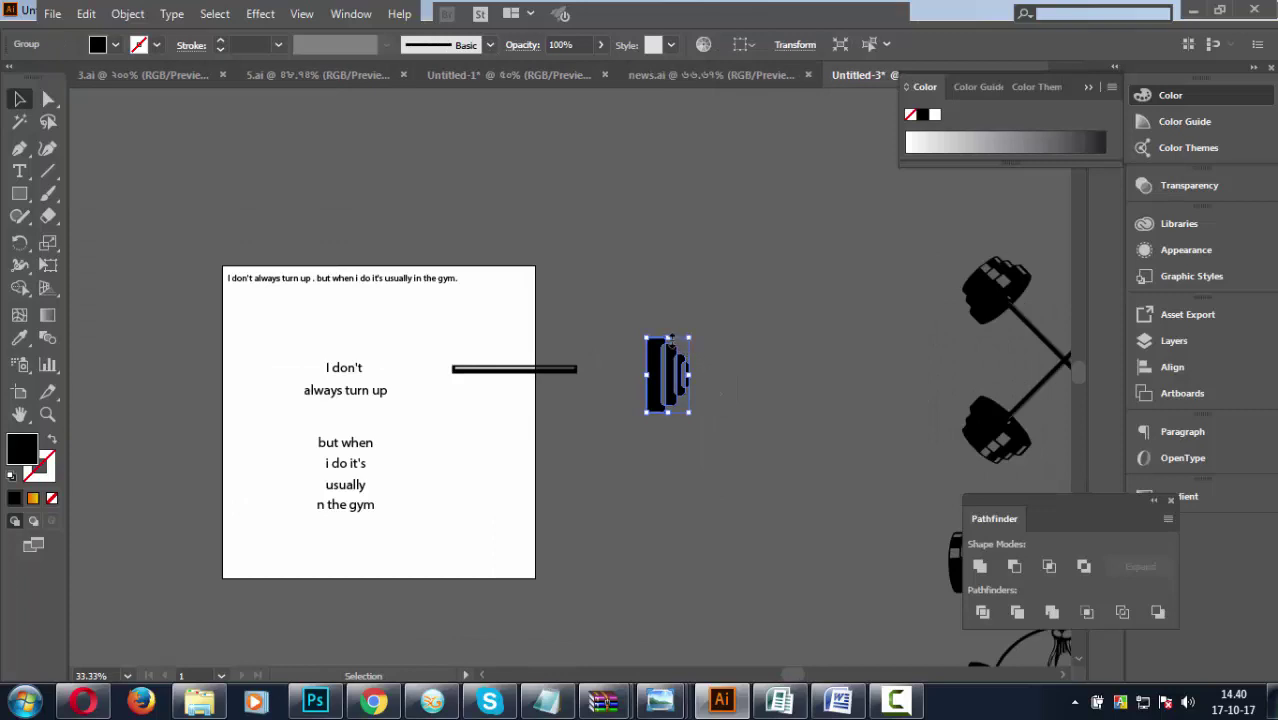
left_click_drag(670, 339, 670, 290)
left_click(742, 505)
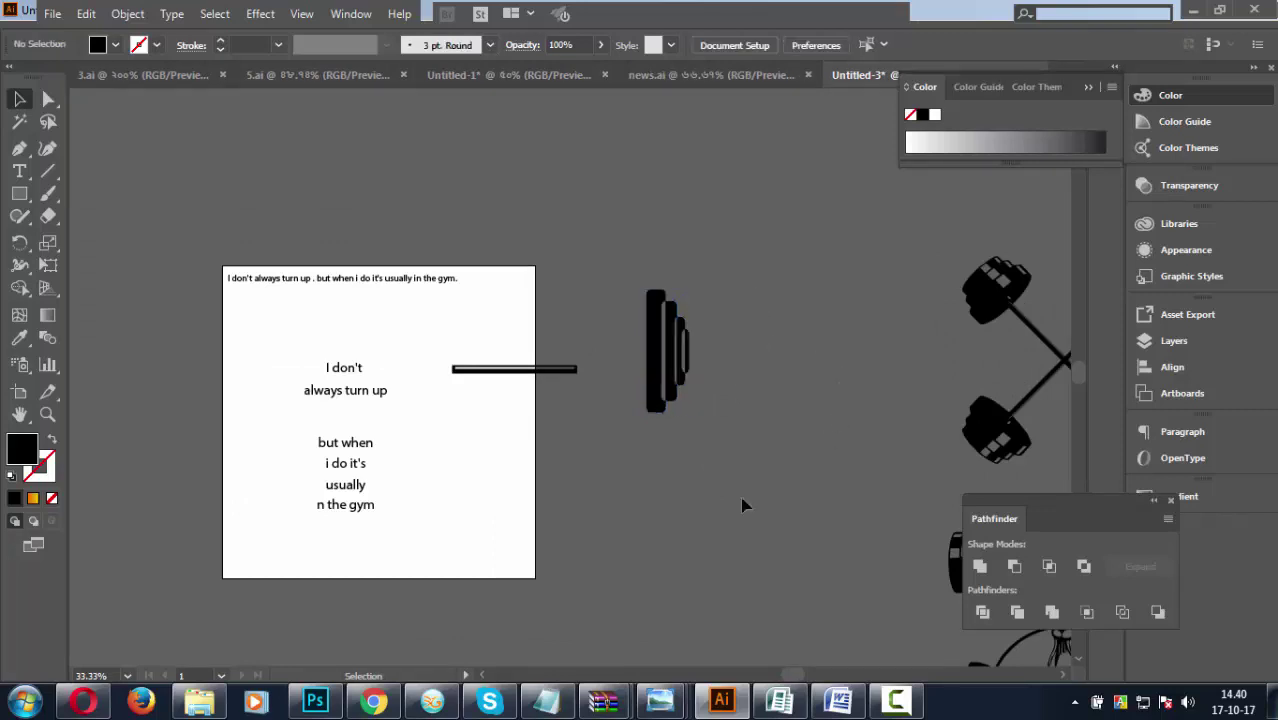
left_click_drag(653, 395, 630, 412)
left_click(630, 412)
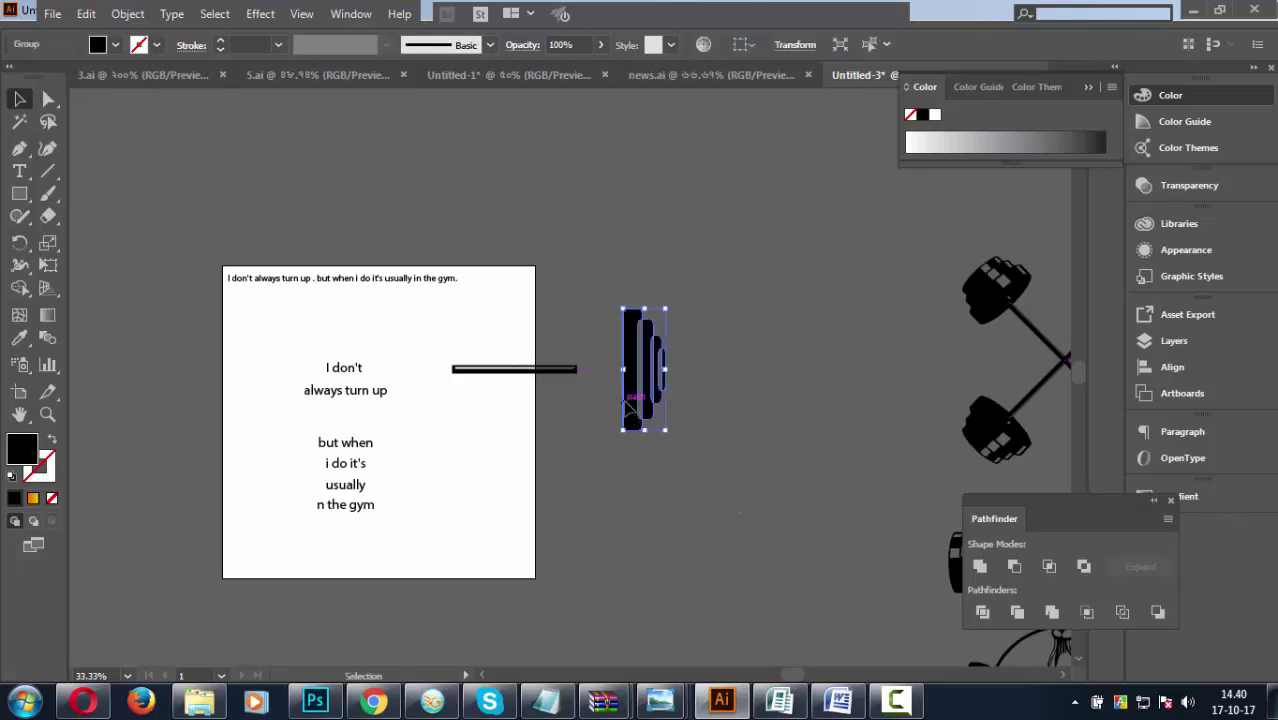
left_click_drag(644, 308, 644, 320)
left_click(770, 397)
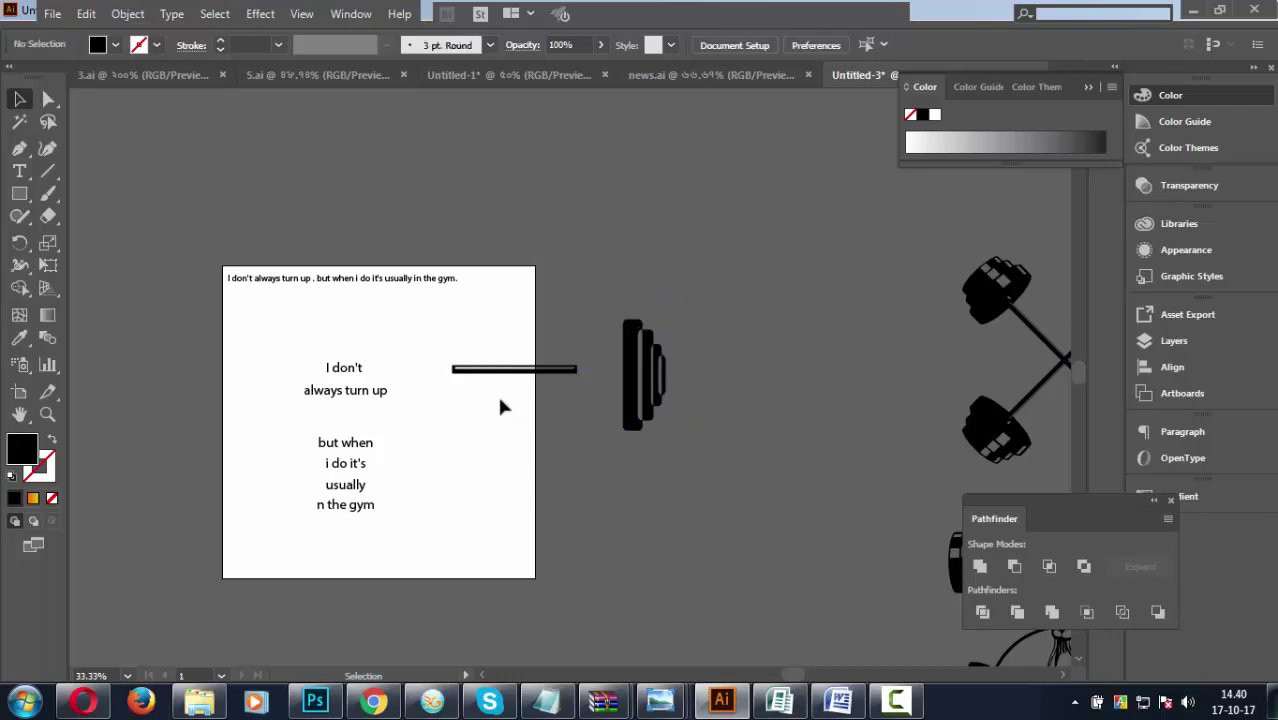
Move the hollow bar onto the plate's middle and select both together.
mouse_move(501, 370)
left_mouse_down()
mouse_move(550, 377)
mouse_move(566, 403)
mouse_move(588, 384)
left_mouse_up()
left_click(584, 427)
left_click(577, 423)
left_click(566, 386)
left_click(576, 399)
left_click(670, 500)
left_click(609, 461)
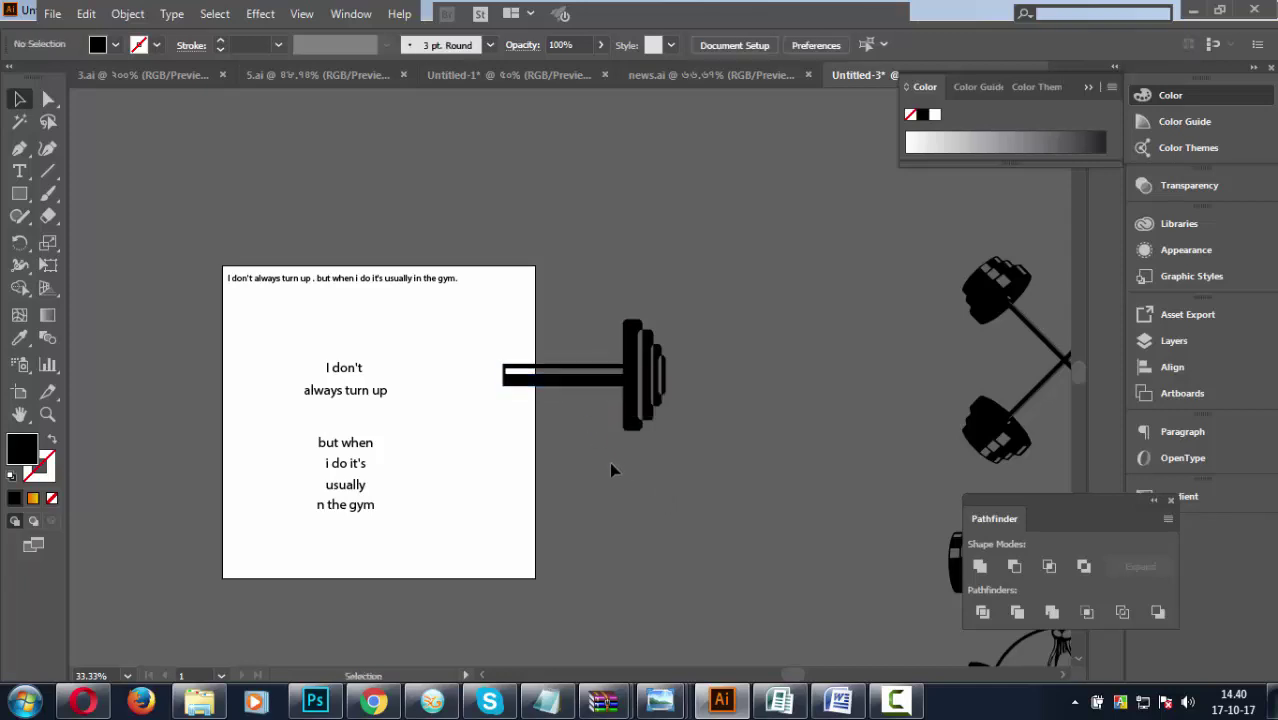
left_click_drag(588, 285, 770, 530)
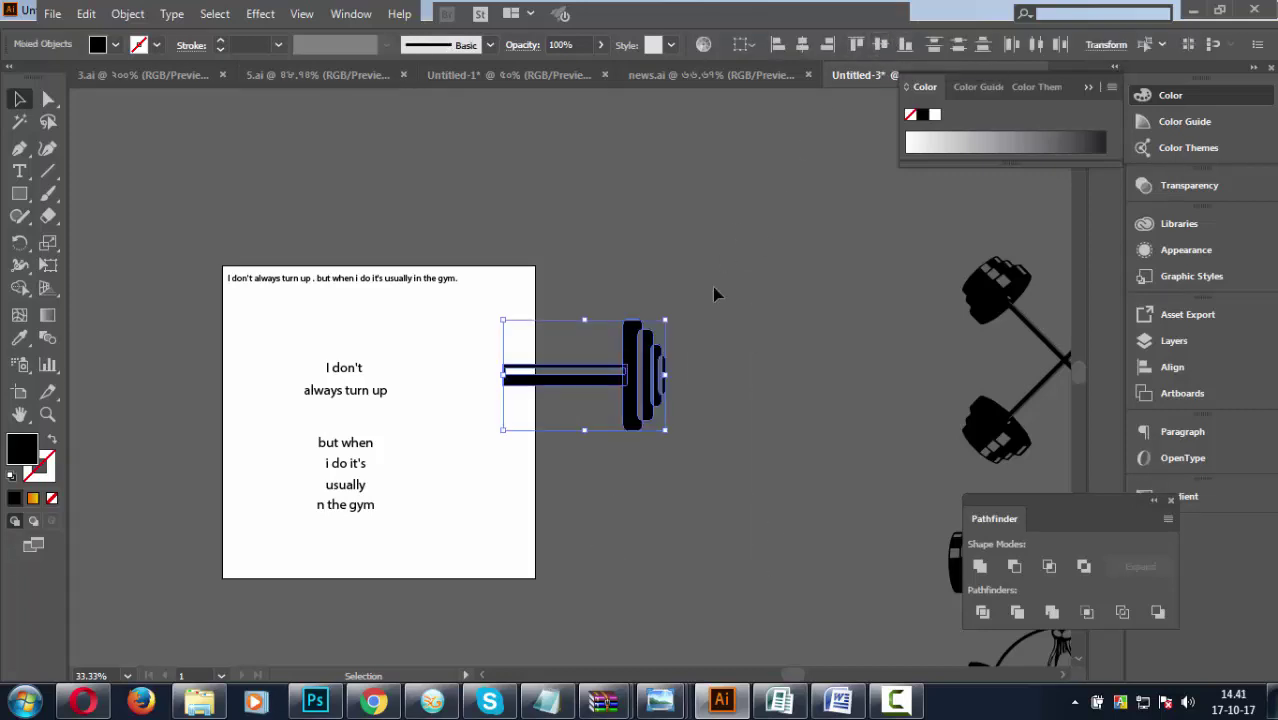
Draw a small collar rectangle joining the bar end to the plates.
key("ctrl+1")
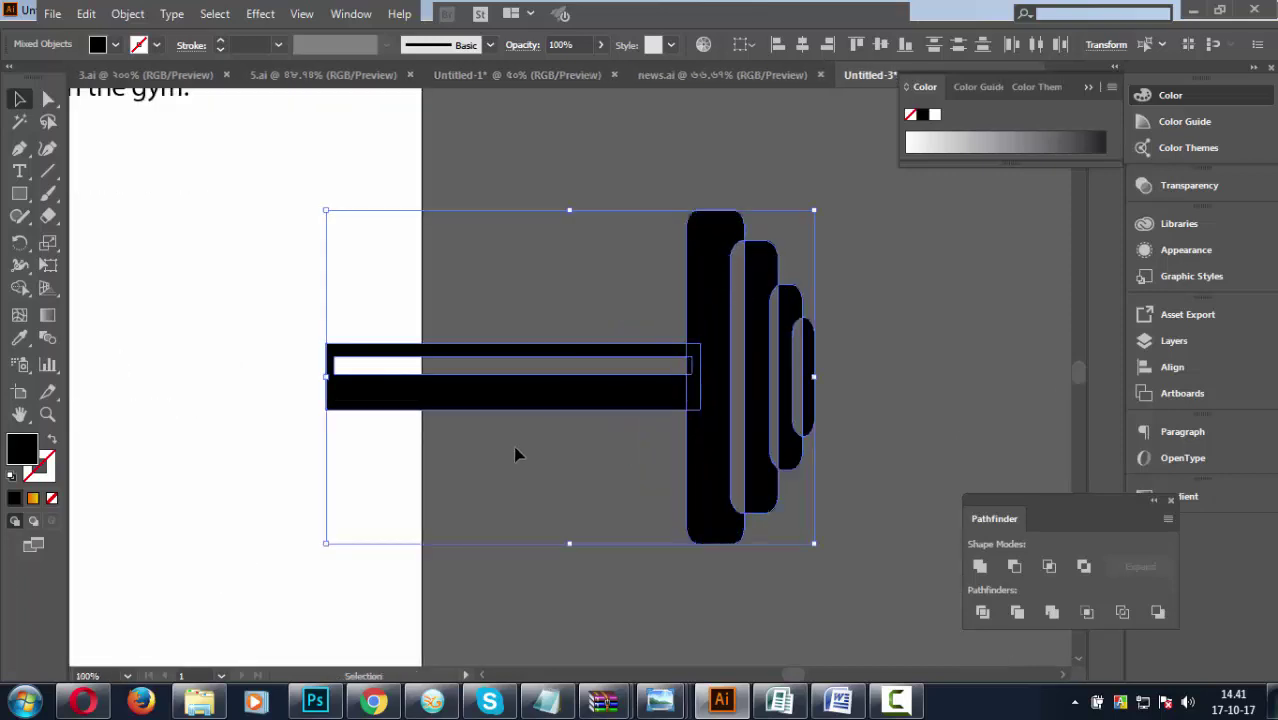
left_click(491, 415)
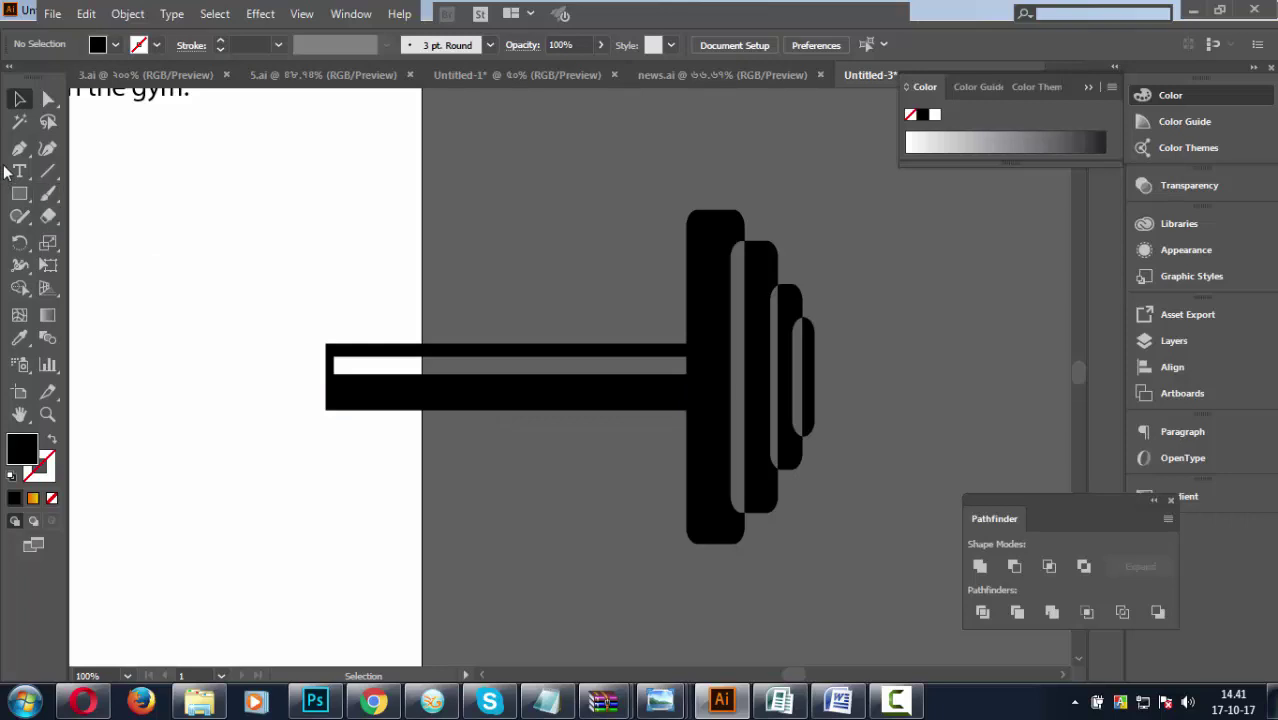
left_click(19, 193)
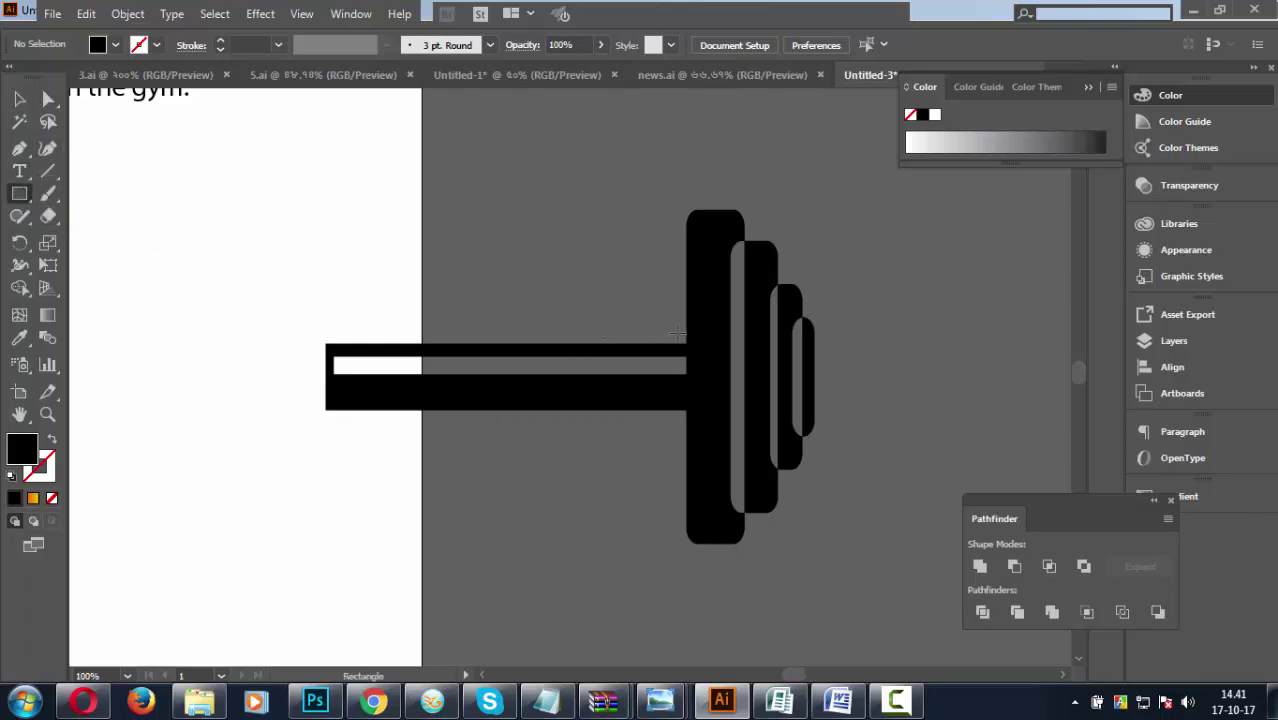
left_click_drag(677, 333, 691, 415)
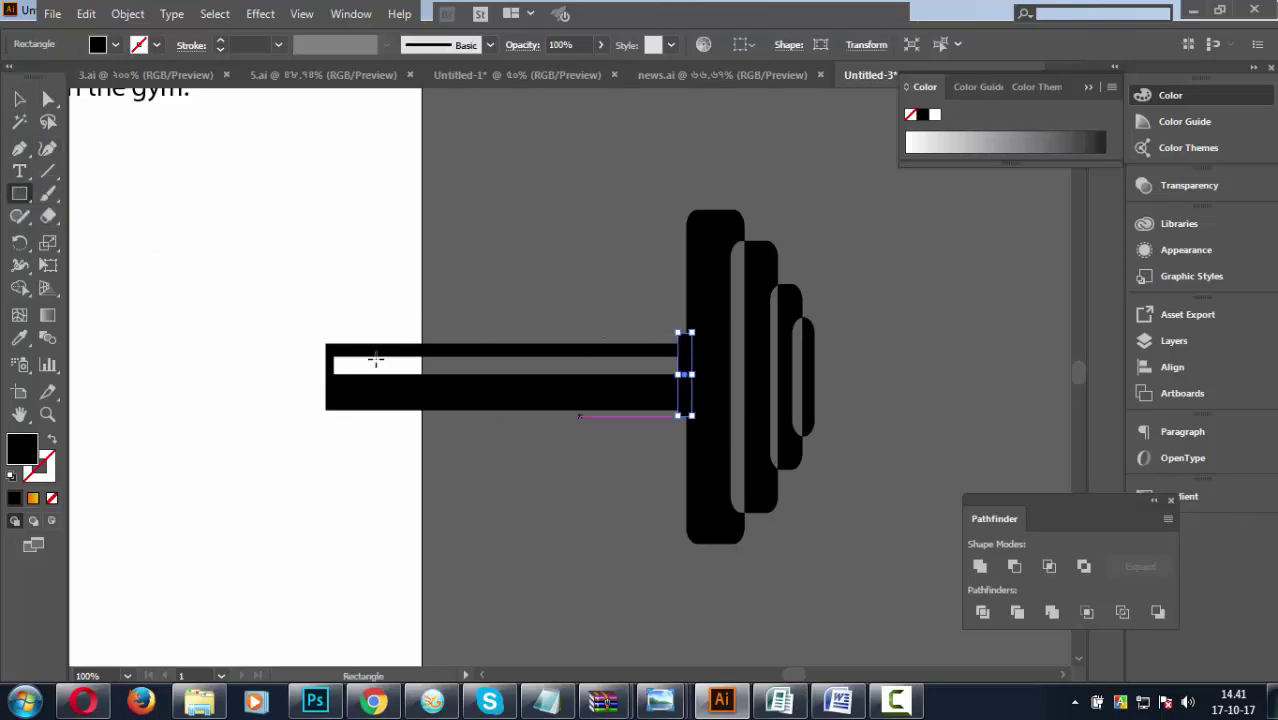
key("v")
left_click(827, 385)
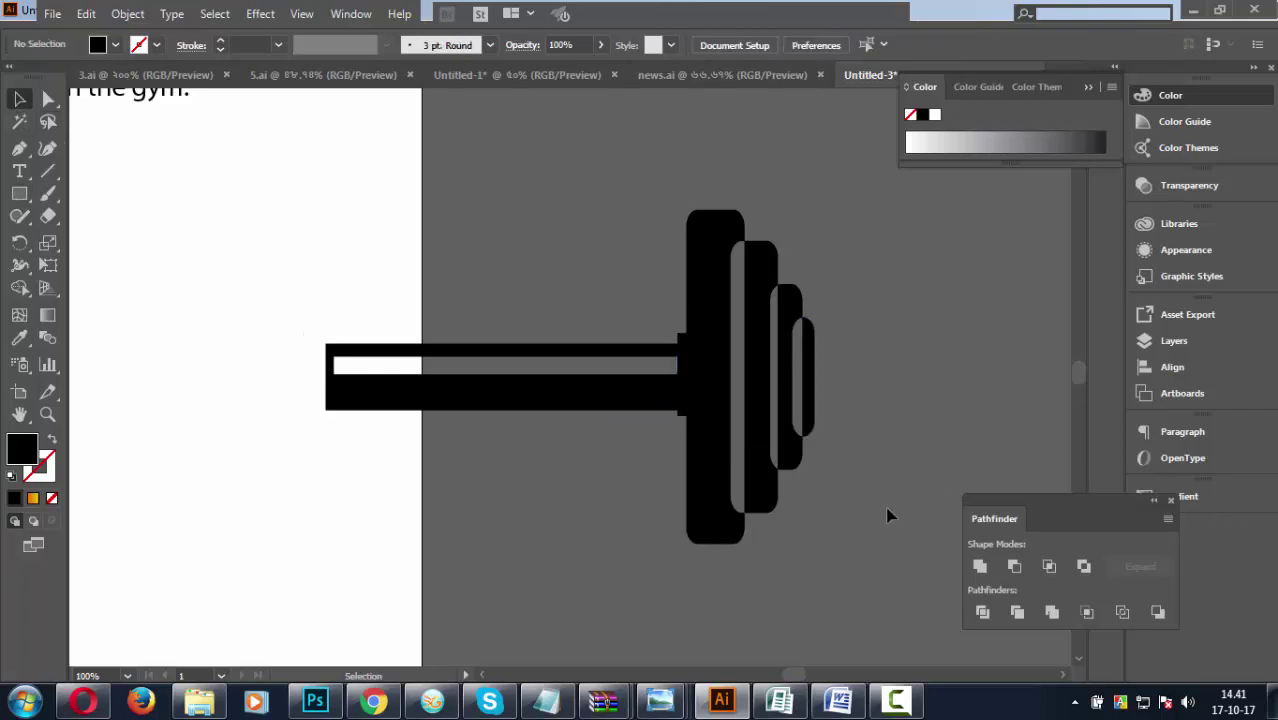
Select the bar, collar and plates and merge them with Pathfinder Unite.
left_click_drag(890, 514, 615, 280)
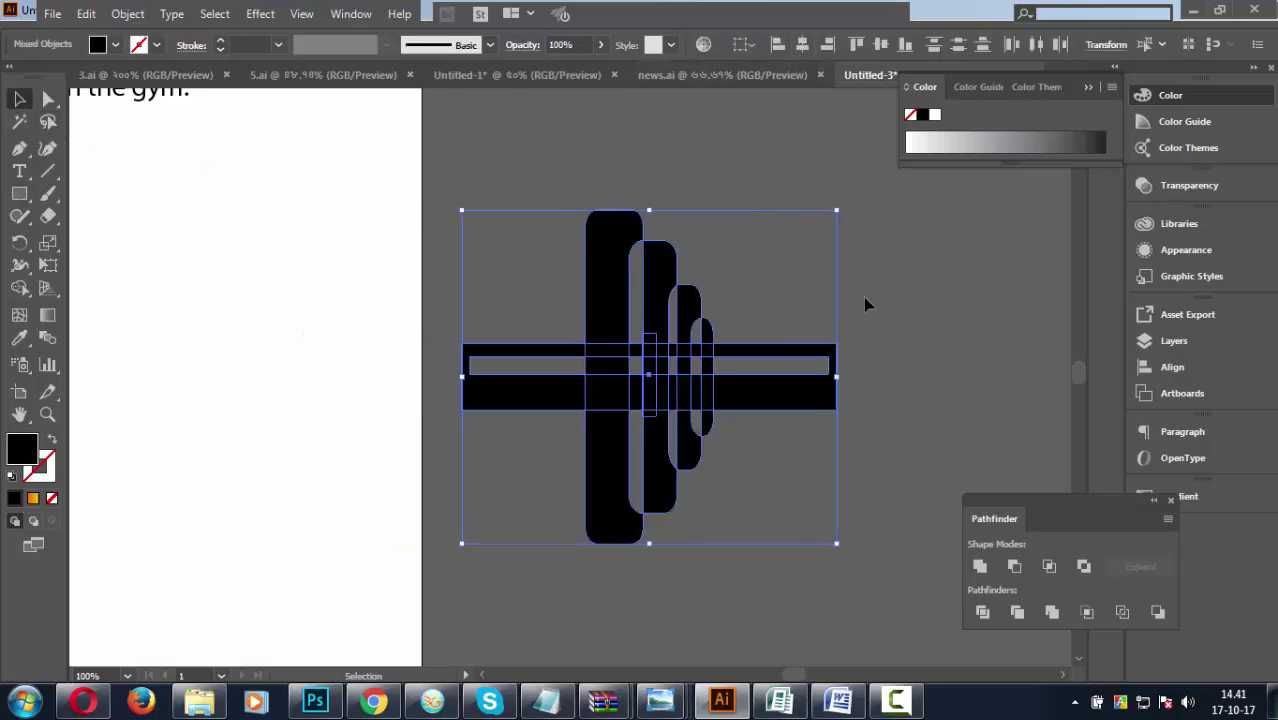
key("a")
key("v")
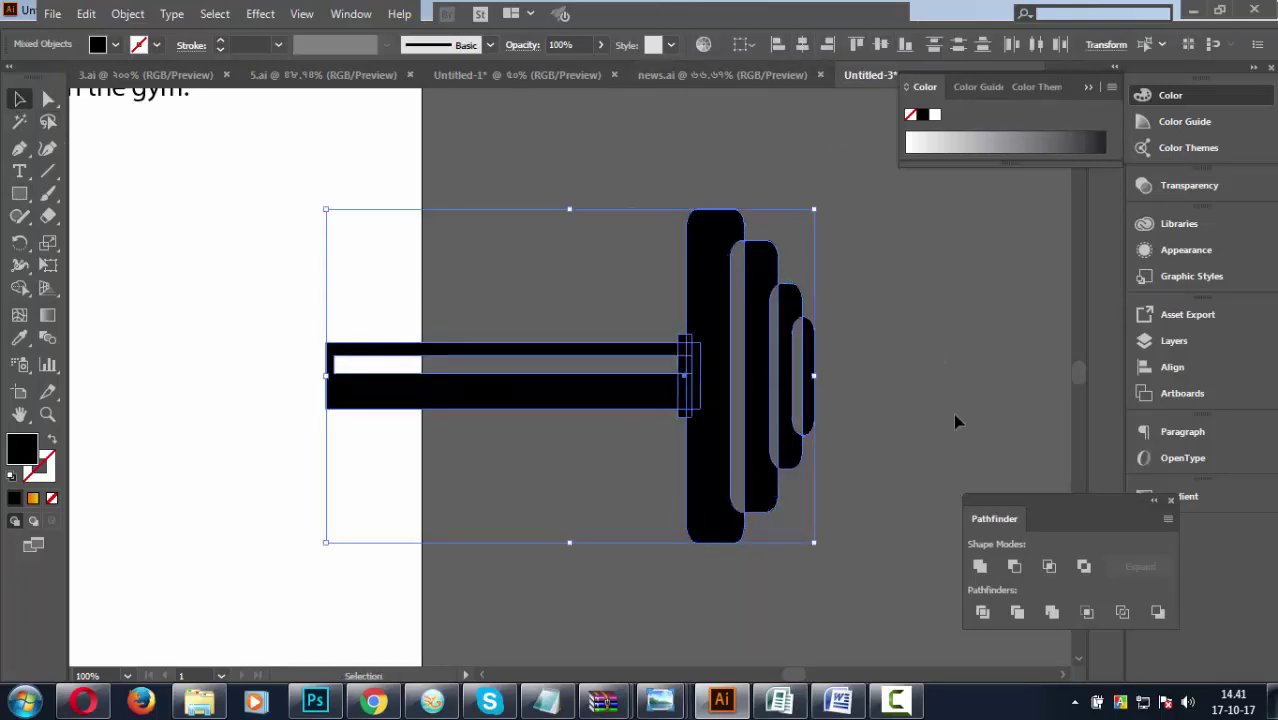
left_click(703, 562)
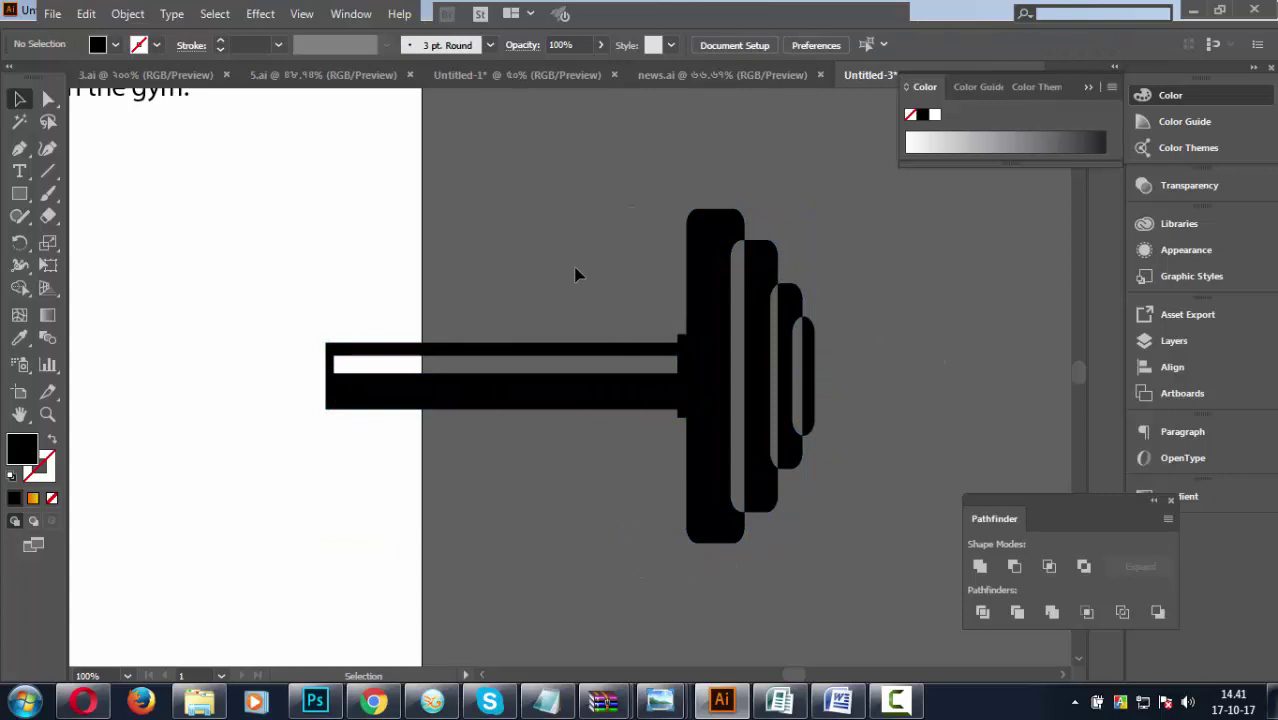
left_click_drag(575, 273, 820, 495)
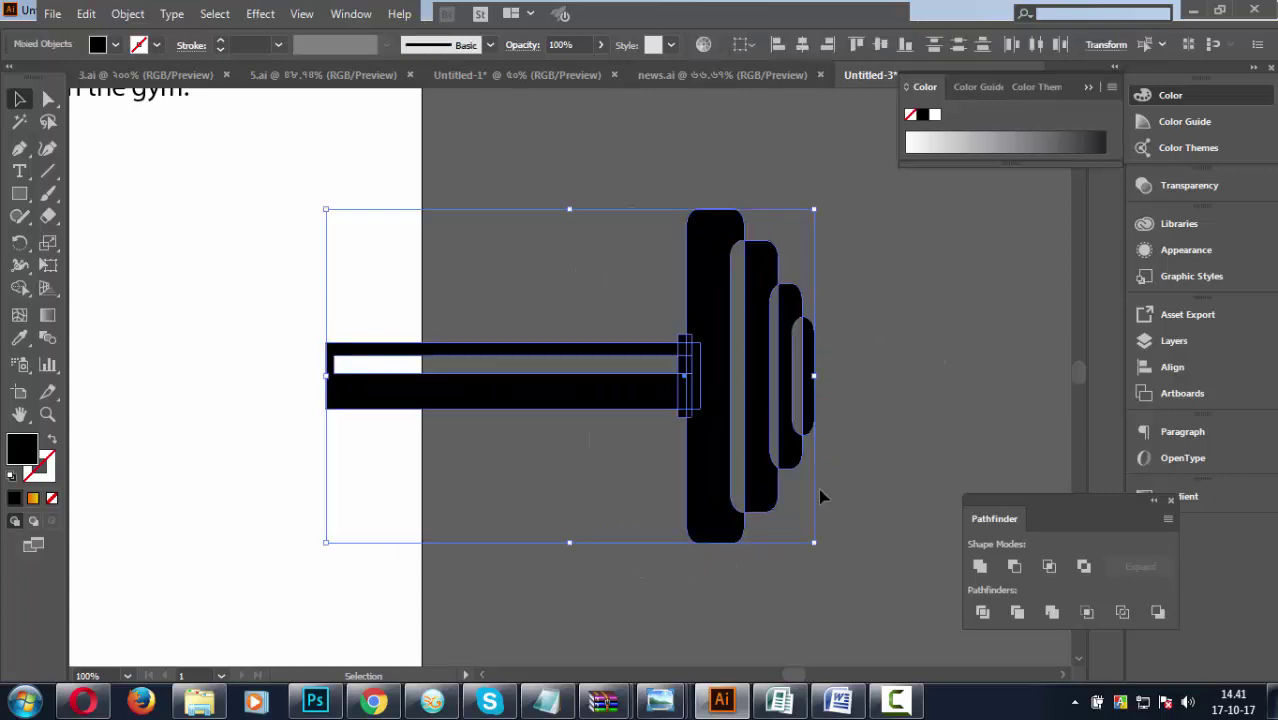
left_click(980, 566)
left_click(930, 395)
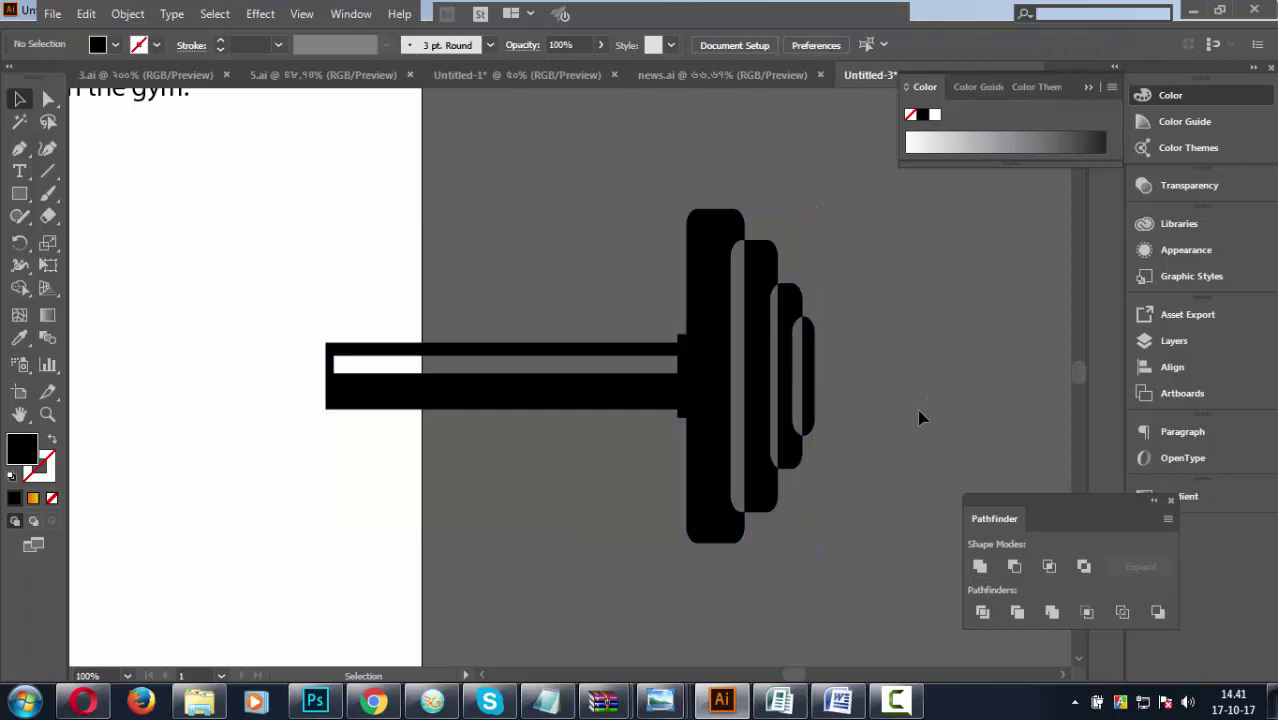
Reposition the half dumbbell higher beside the quote text.
key("ctrl+minus")
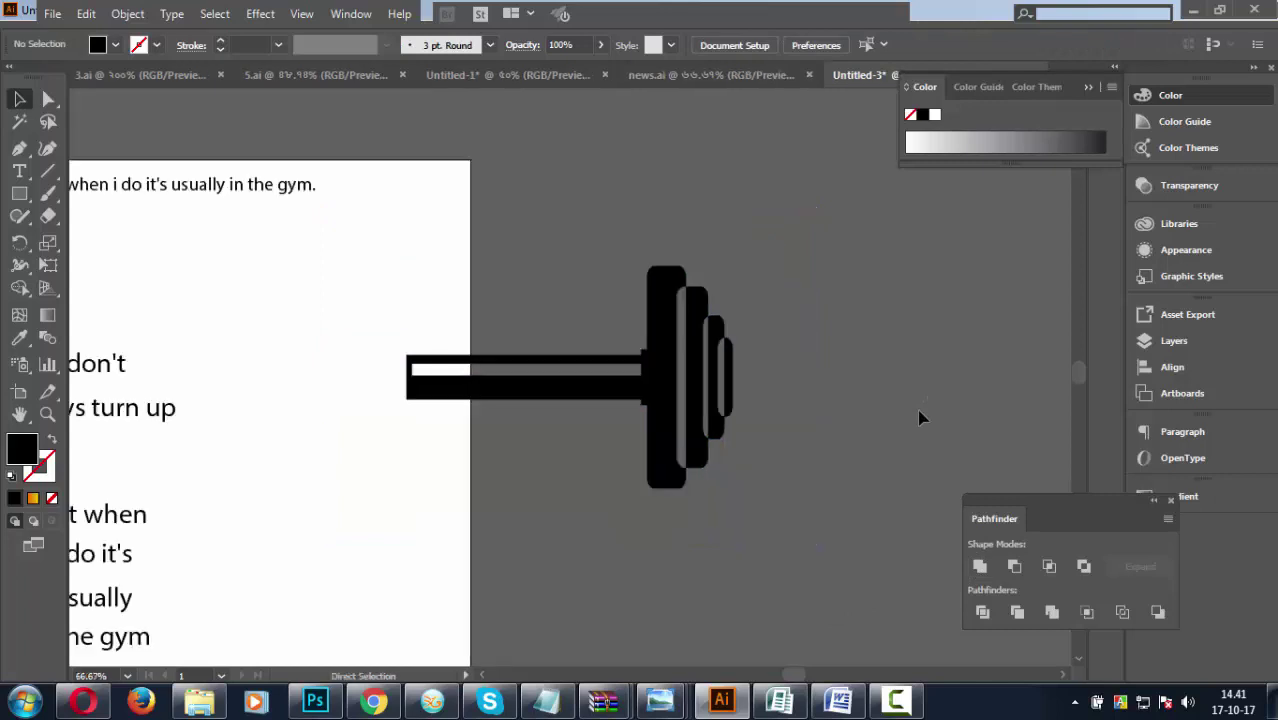
key("ctrl+minus")
key("ctrl+minus")
key("ctrl+minus")
left_click_drag(719, 503, 784, 512)
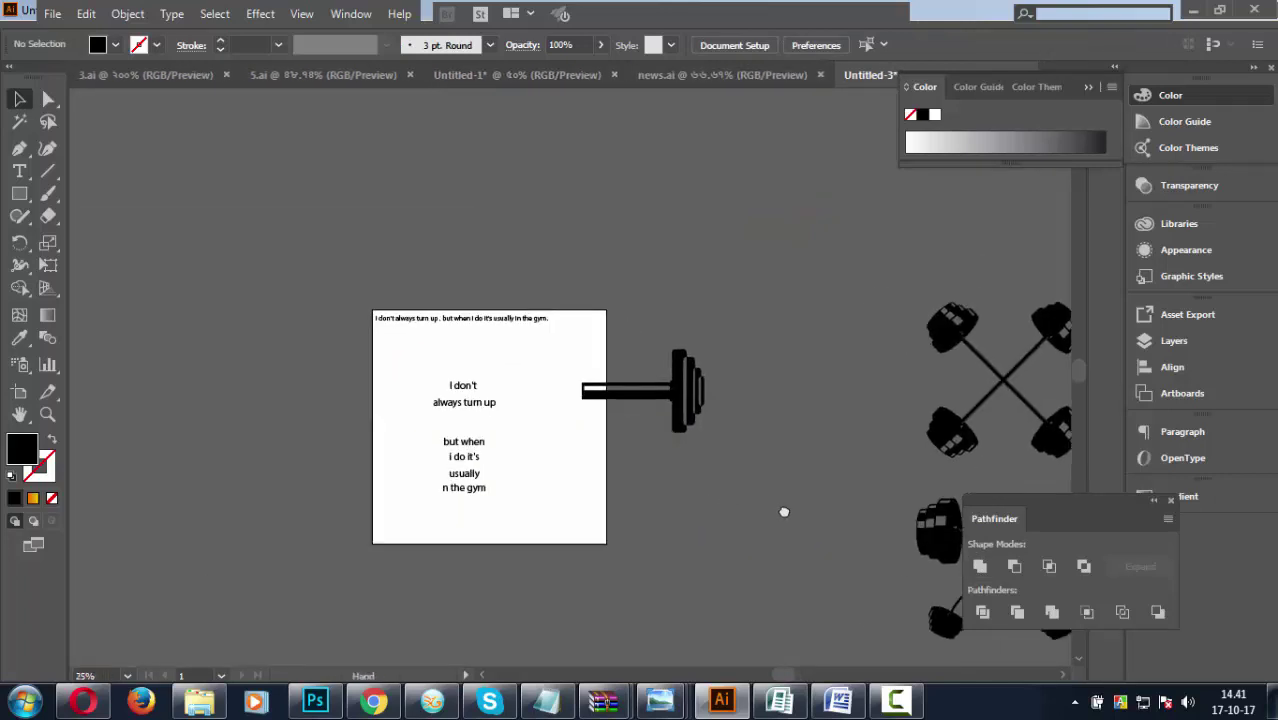
key("ctrl+plus")
key("ctrl+plus")
key("ctrl+plus")
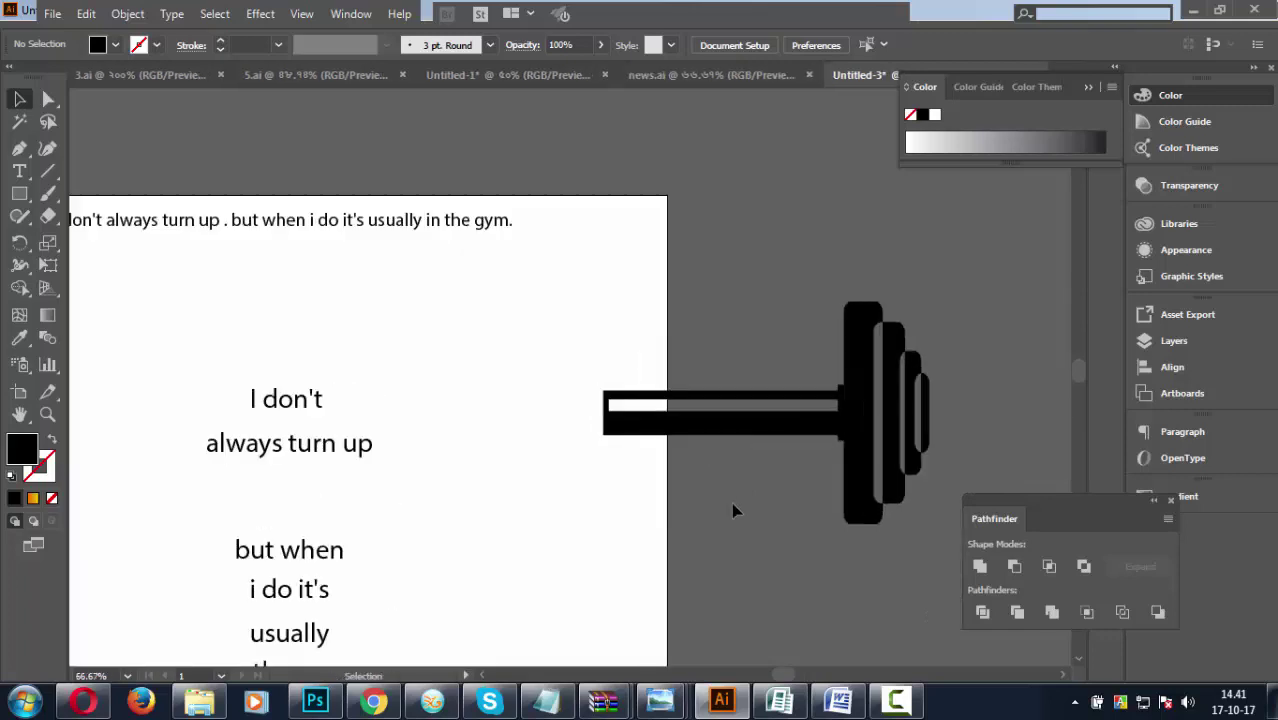
left_click_drag(722, 501, 704, 443)
mouse_move(657, 365)
left_mouse_down()
mouse_move(713, 381)
mouse_move(631, 503)
left_mouse_up()
left_click(730, 434)
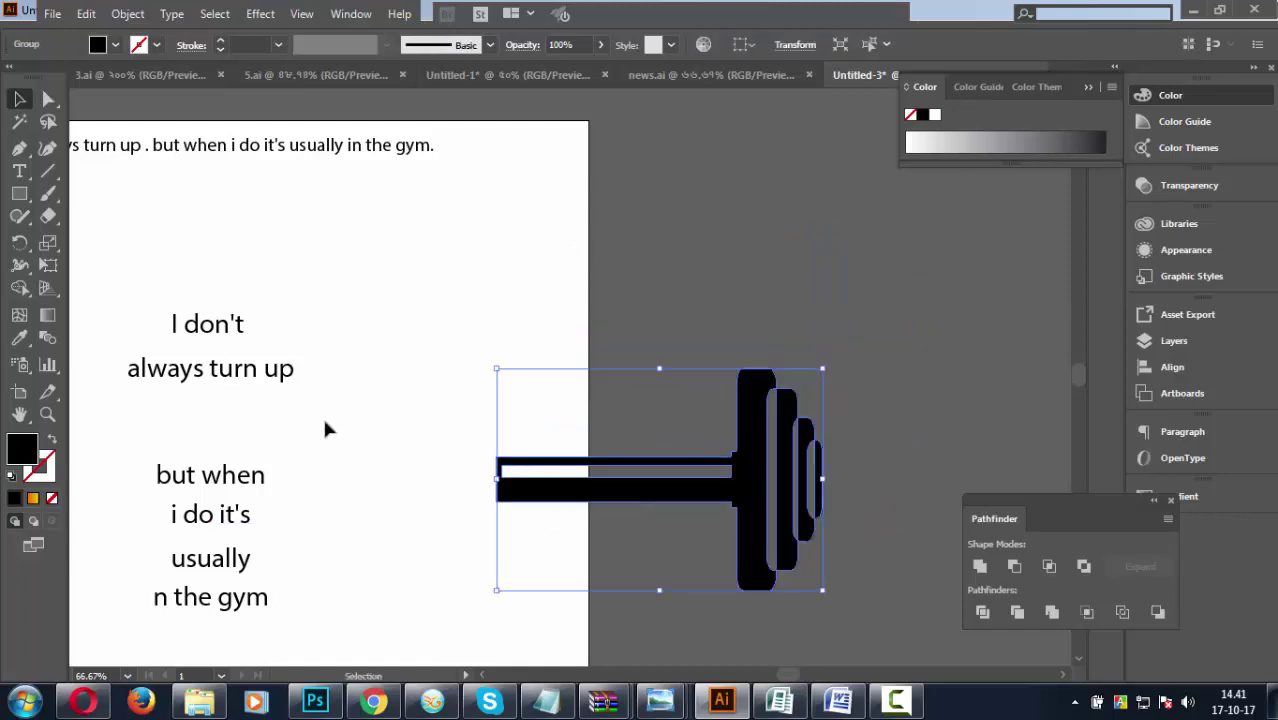
mouse_move(645, 497)
left_mouse_down()
mouse_move(639, 379)
mouse_move(651, 373)
left_mouse_up()
Add a vertically reflected copy and drag its plates left to lengthen the bar.
right_click(724, 362)
mouse_move(783, 528)
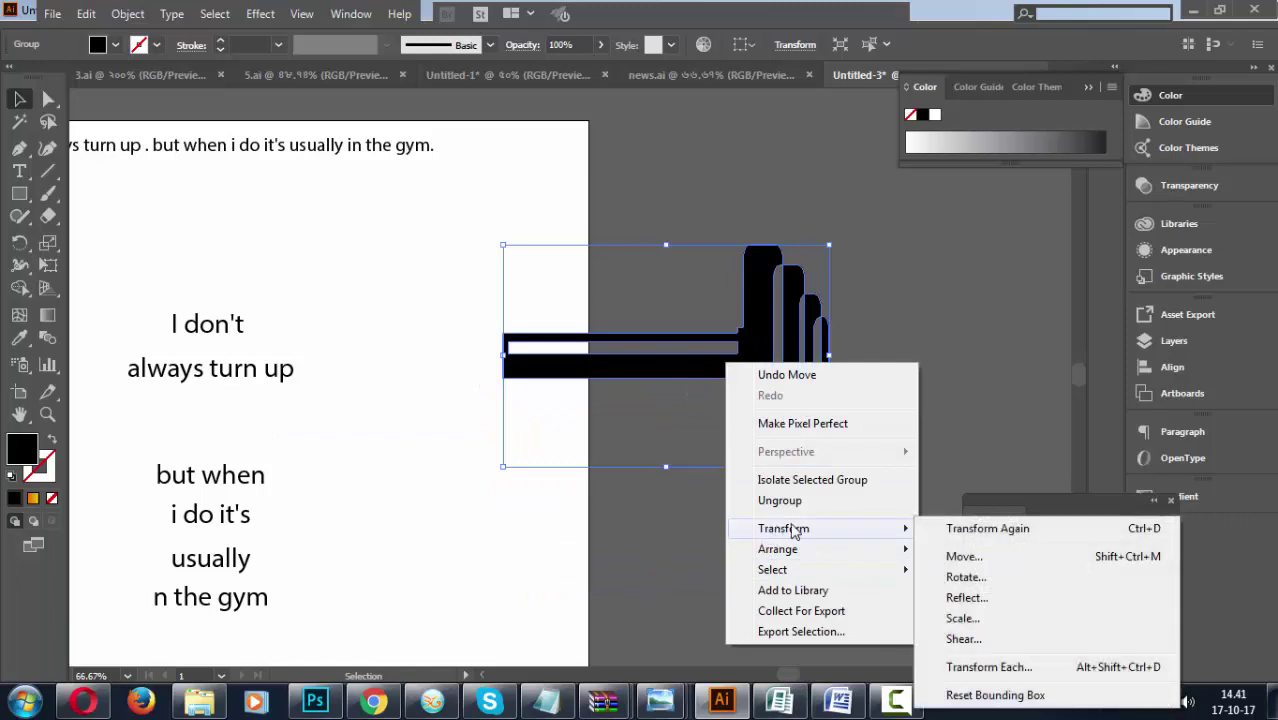
left_click(962, 576)
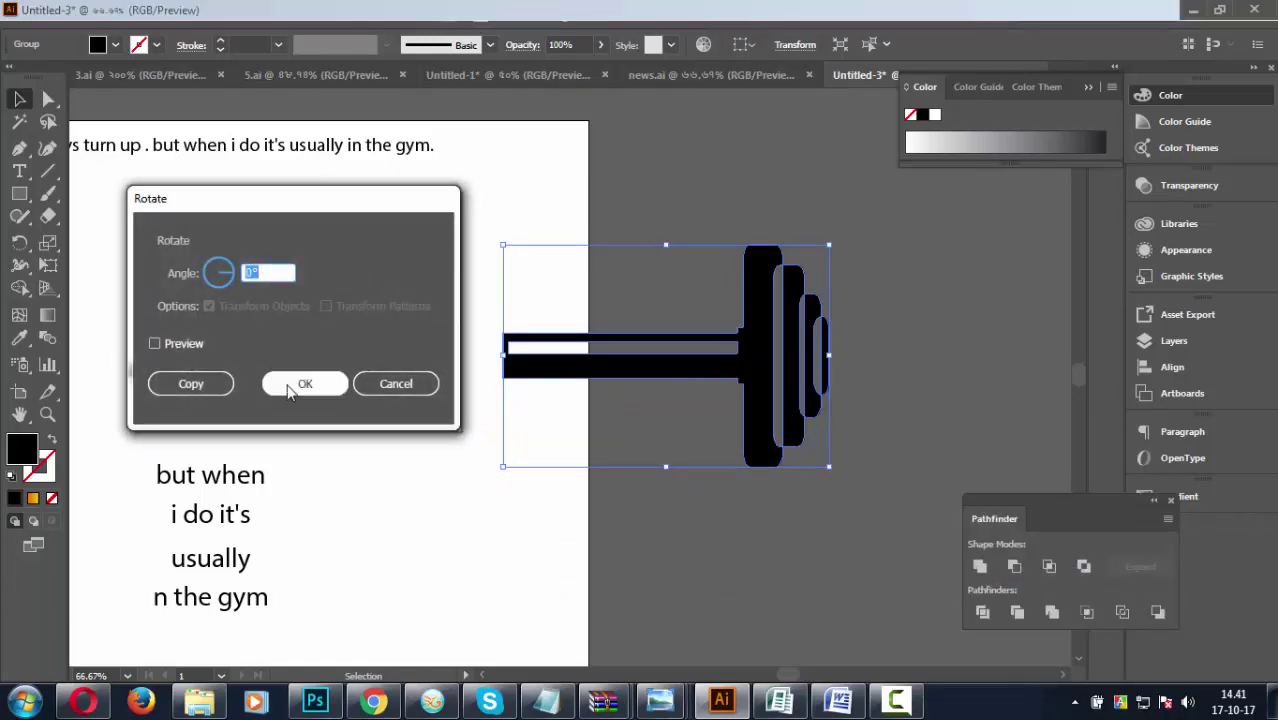
left_click(395, 383)
right_click(590, 385)
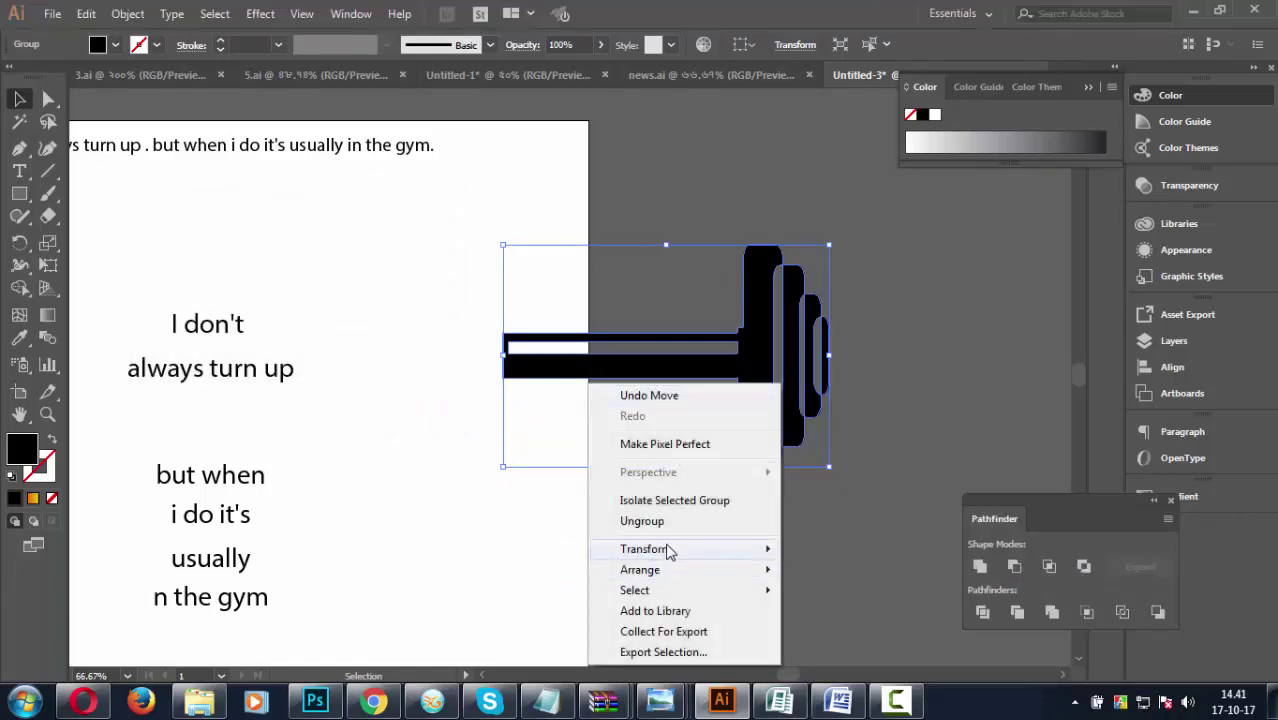
mouse_move(643, 549)
left_click(822, 449)
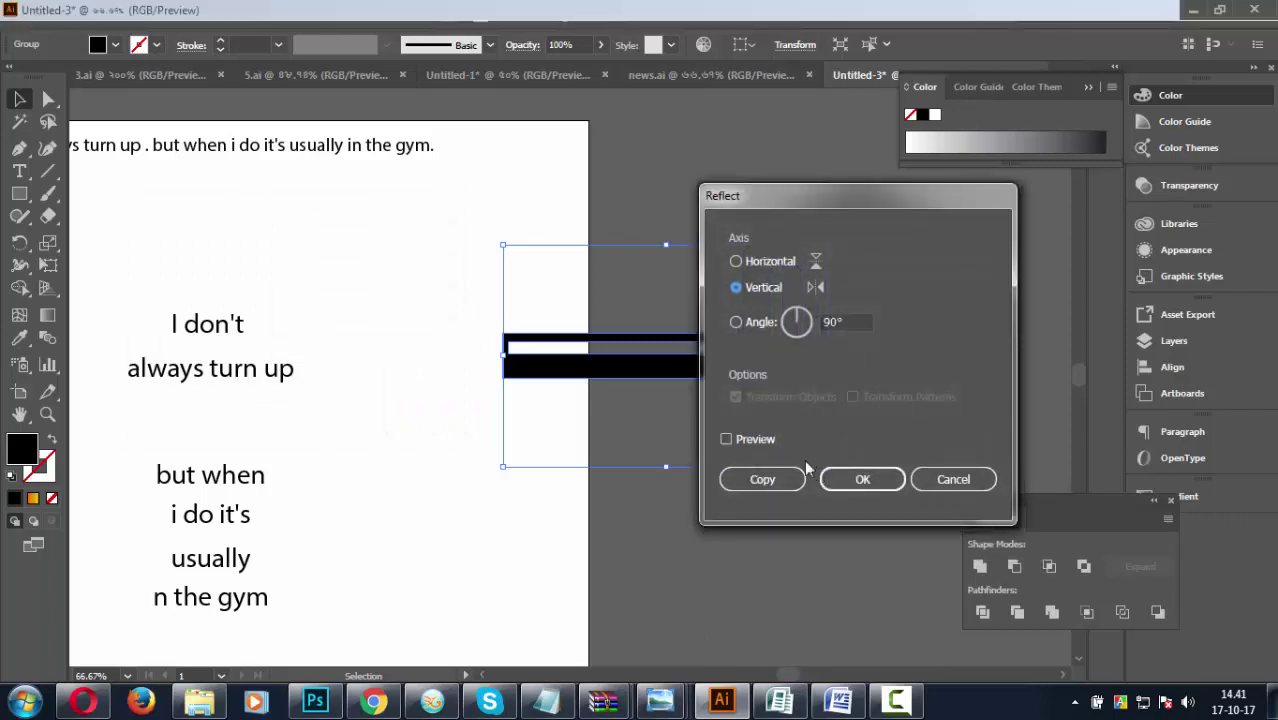
left_click(765, 474)
left_click(842, 512)
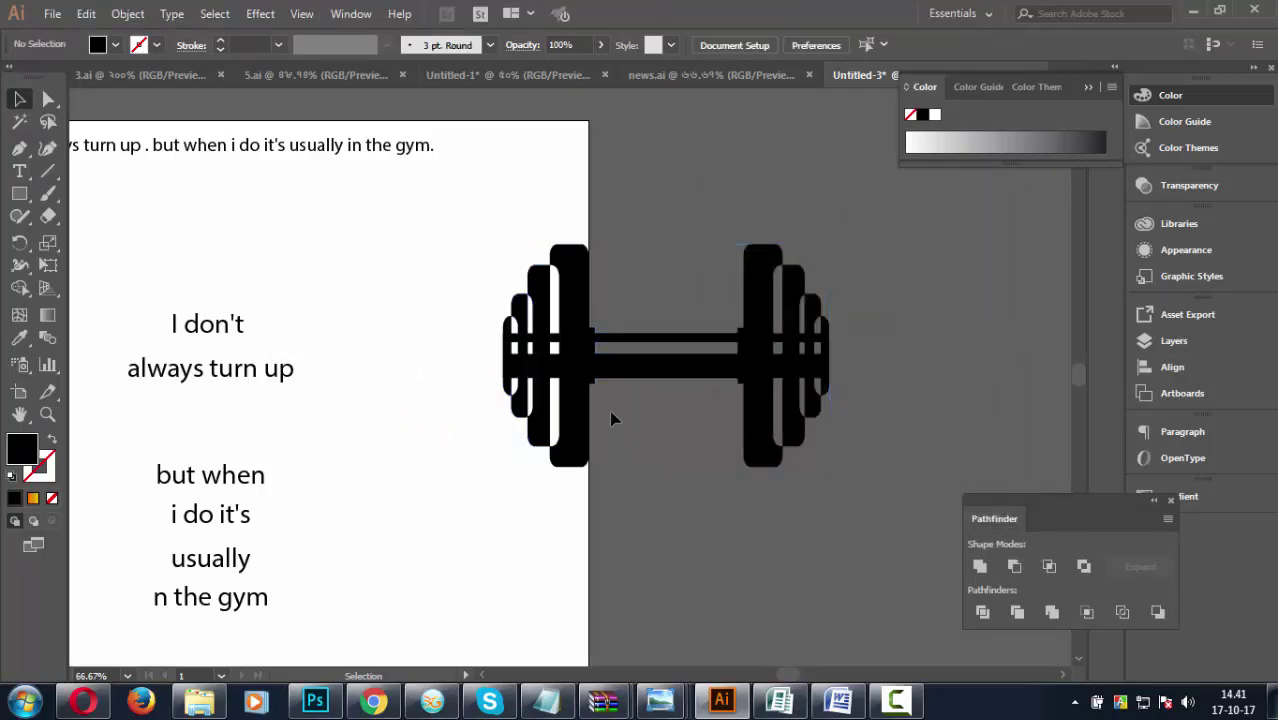
left_click_drag(585, 390, 488, 391)
left_click(622, 495)
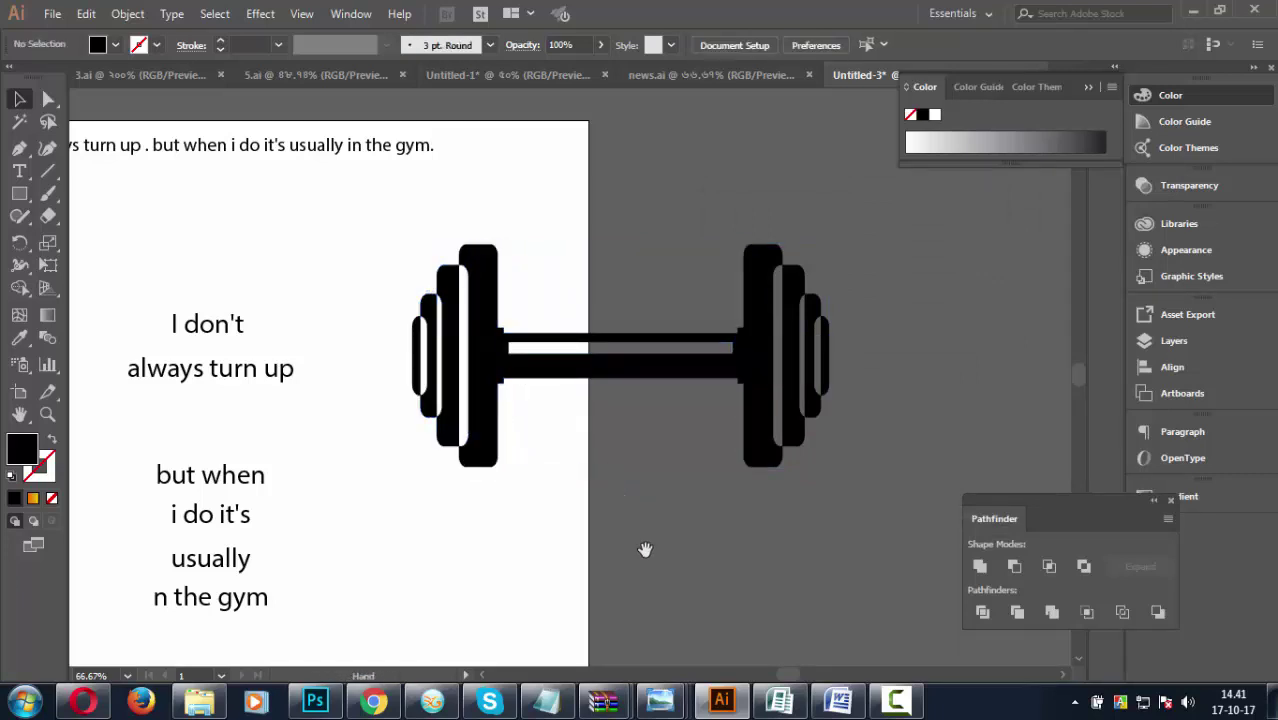
Group the two dumbbell halves into one object and move it lower on the page.
left_click_drag(645, 549, 681, 478)
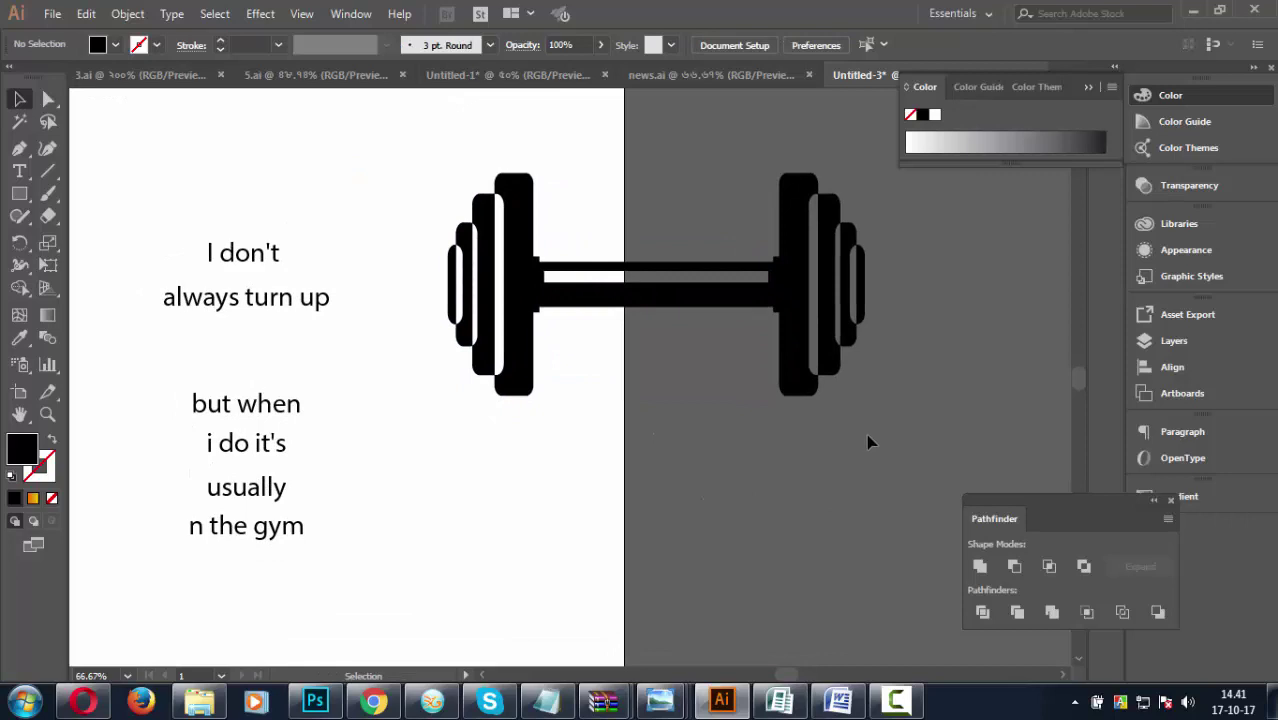
left_click_drag(601, 328, 550, 262)
right_click(626, 303)
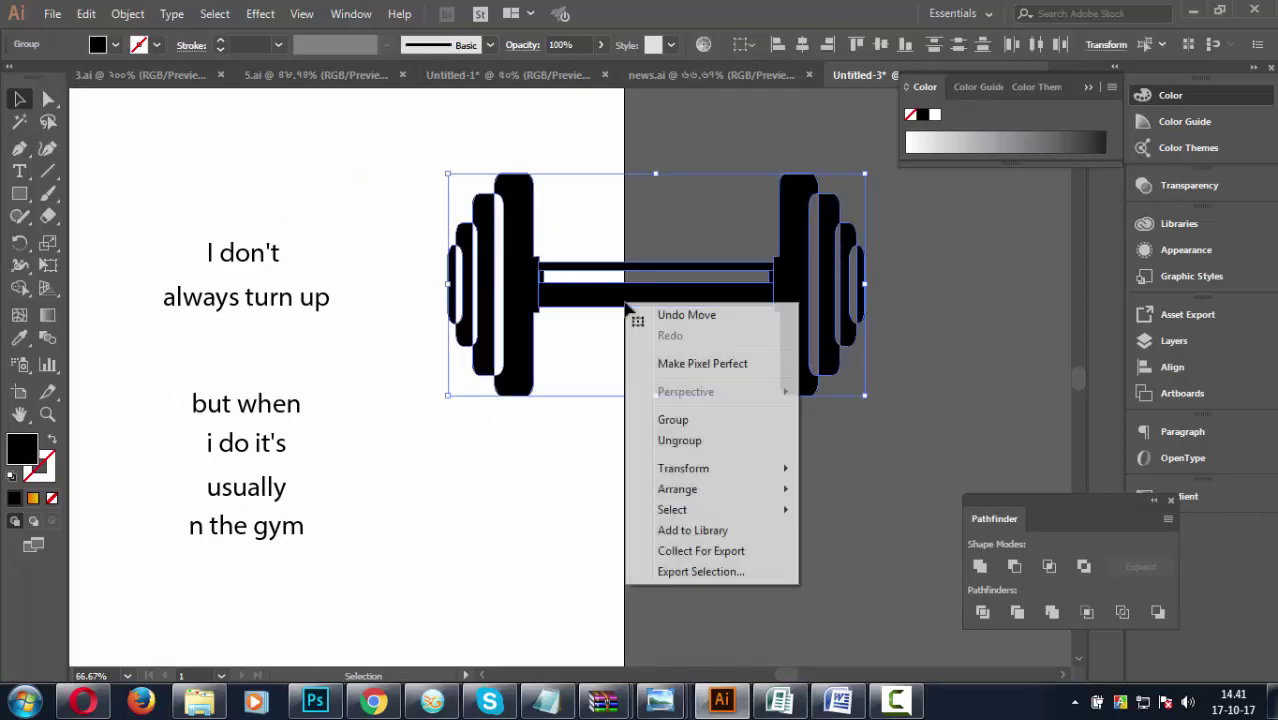
left_click(690, 420)
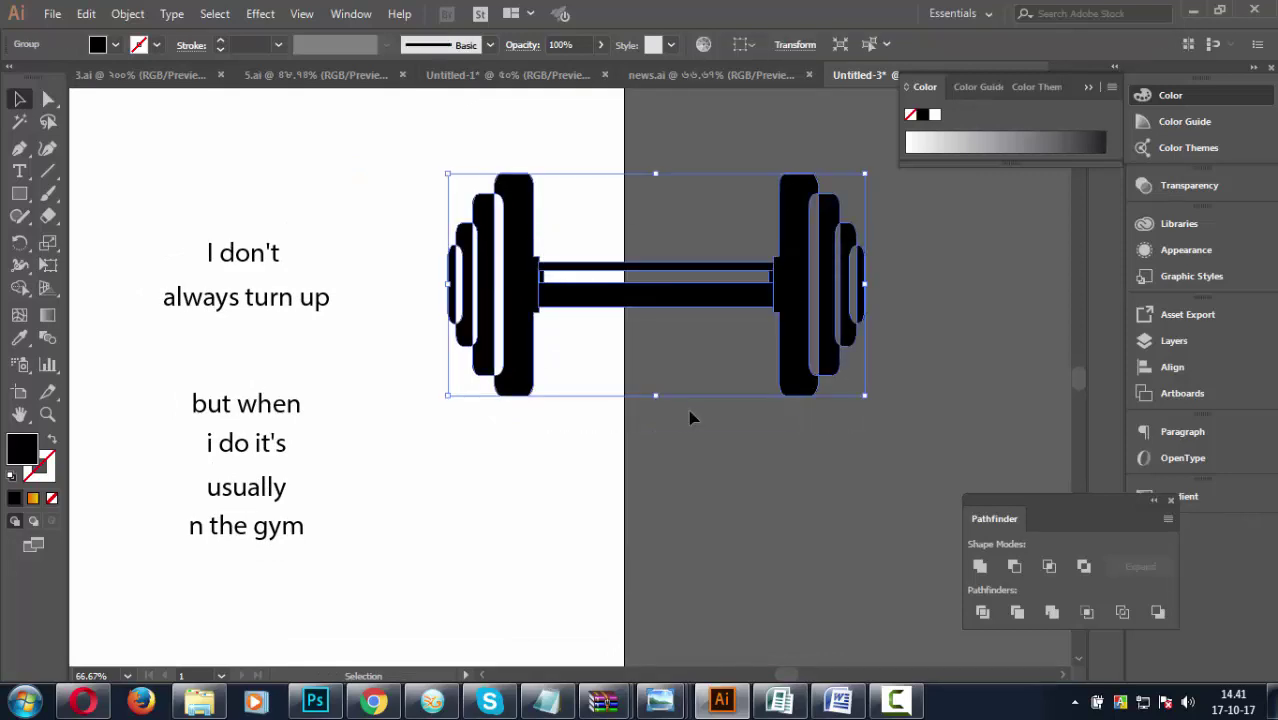
left_click_drag(643, 307, 611, 453)
left_click(377, 369)
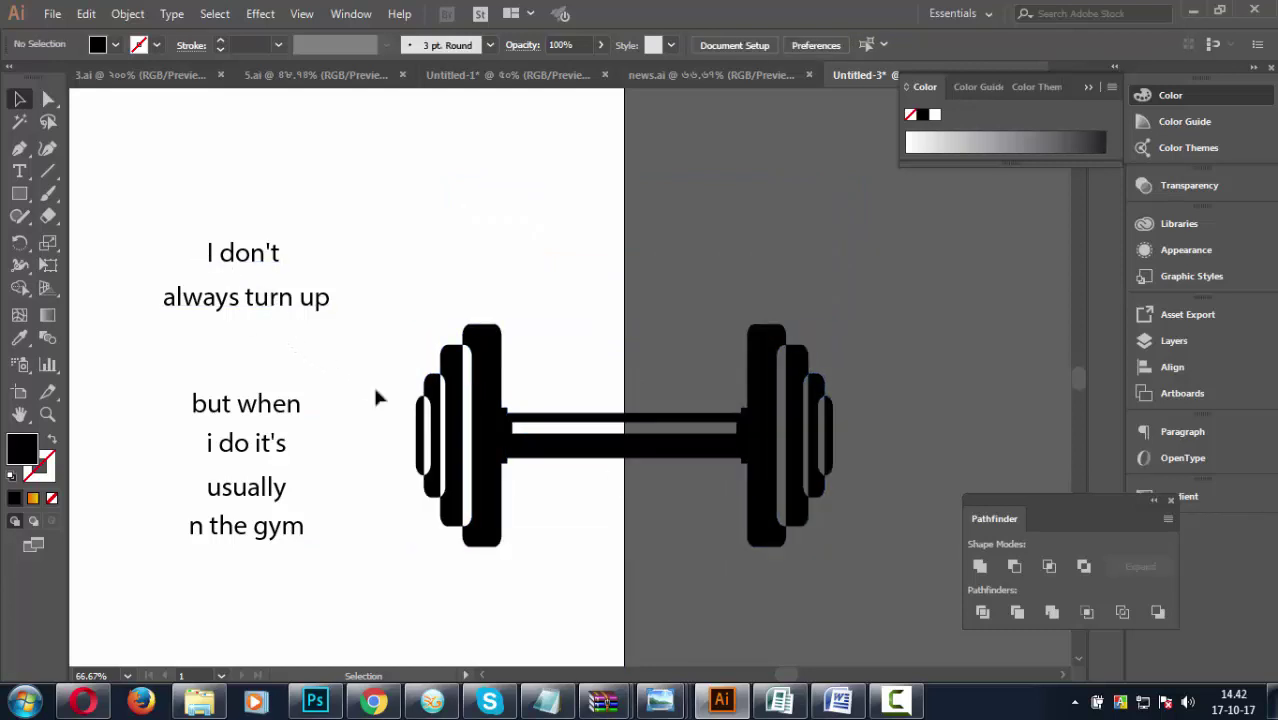
Shrink the grouped dumbbell to a small icon and place it between the text lines.
left_click(800, 440)
left_click_drag(833, 546, 679, 531)
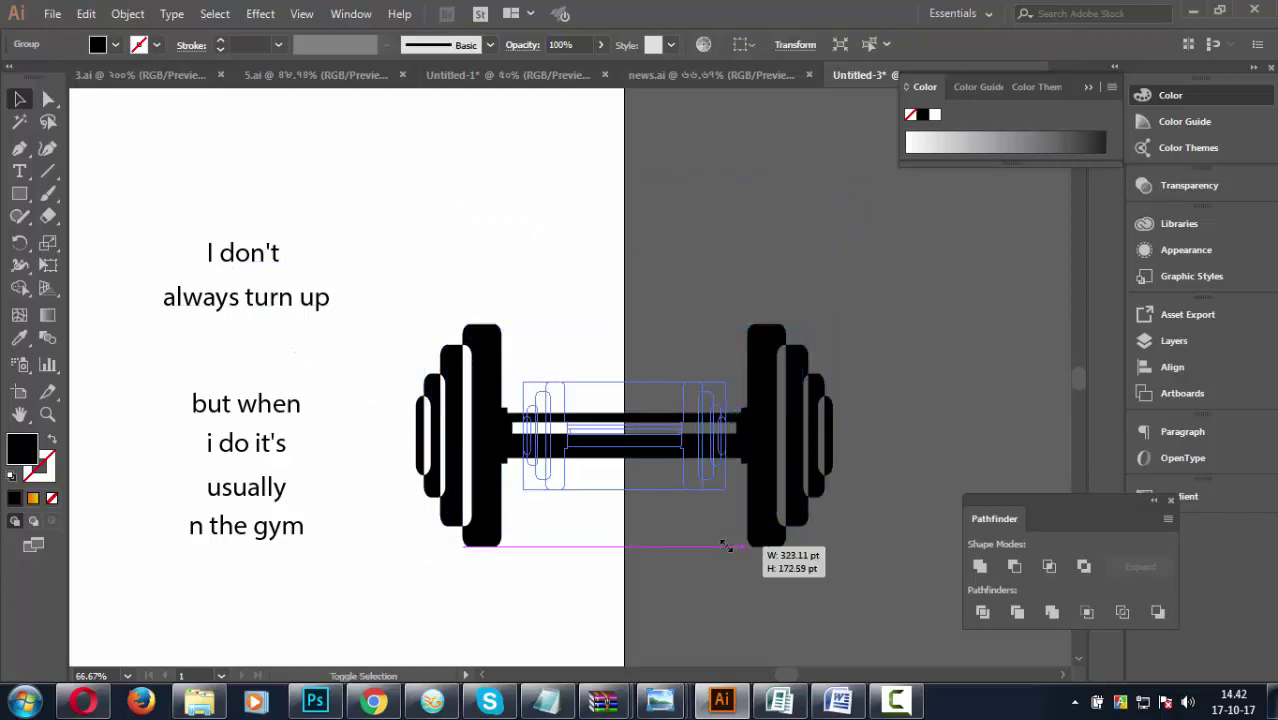
left_click_drag(668, 457, 290, 368)
left_click(372, 518)
Move the 'I don't' line slightly lower, closer to 'always turn up'.
key("ctrl+plus")
key("ctrl+plus")
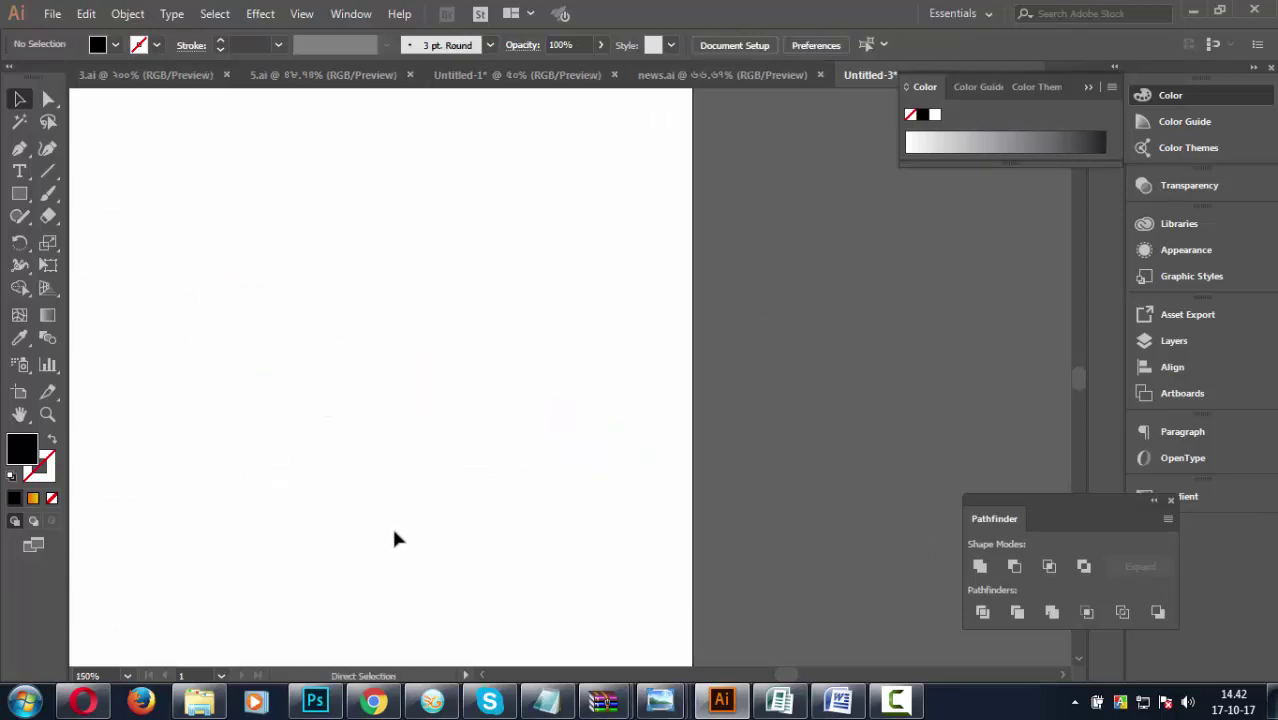
left_click_drag(357, 437, 631, 410)
scroll(600, 435, "up", 3)
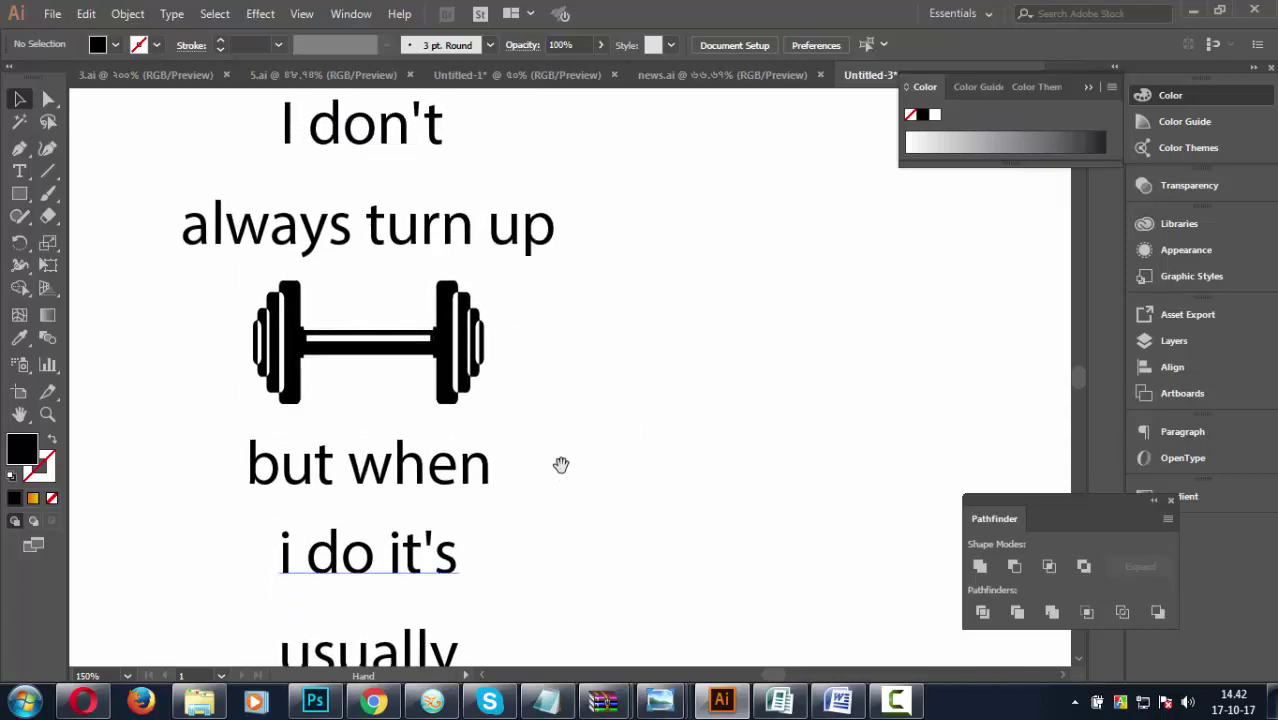
scroll(525, 400, "up", 3)
left_click(448, 357)
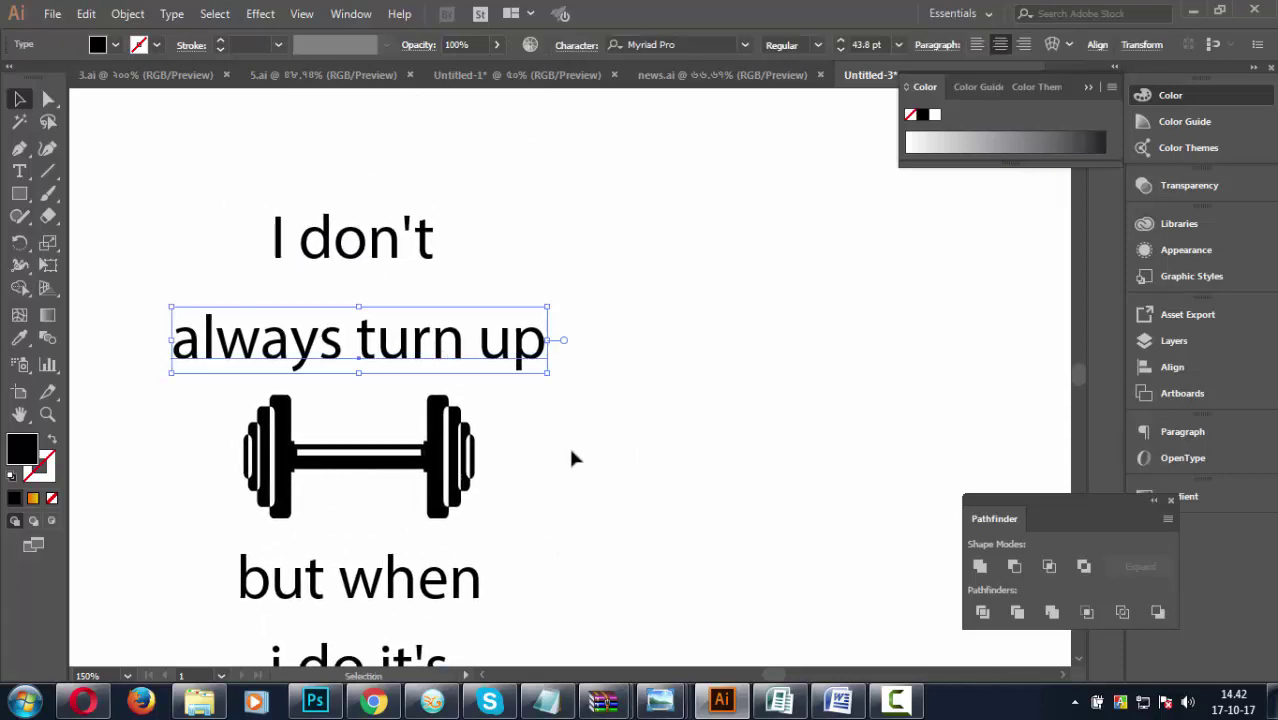
left_click(568, 444)
left_click_drag(379, 253, 395, 293)
left_click(562, 520)
Shift the dumbbell lower and to the right of the text column.
scroll(556, 402, "down", 5)
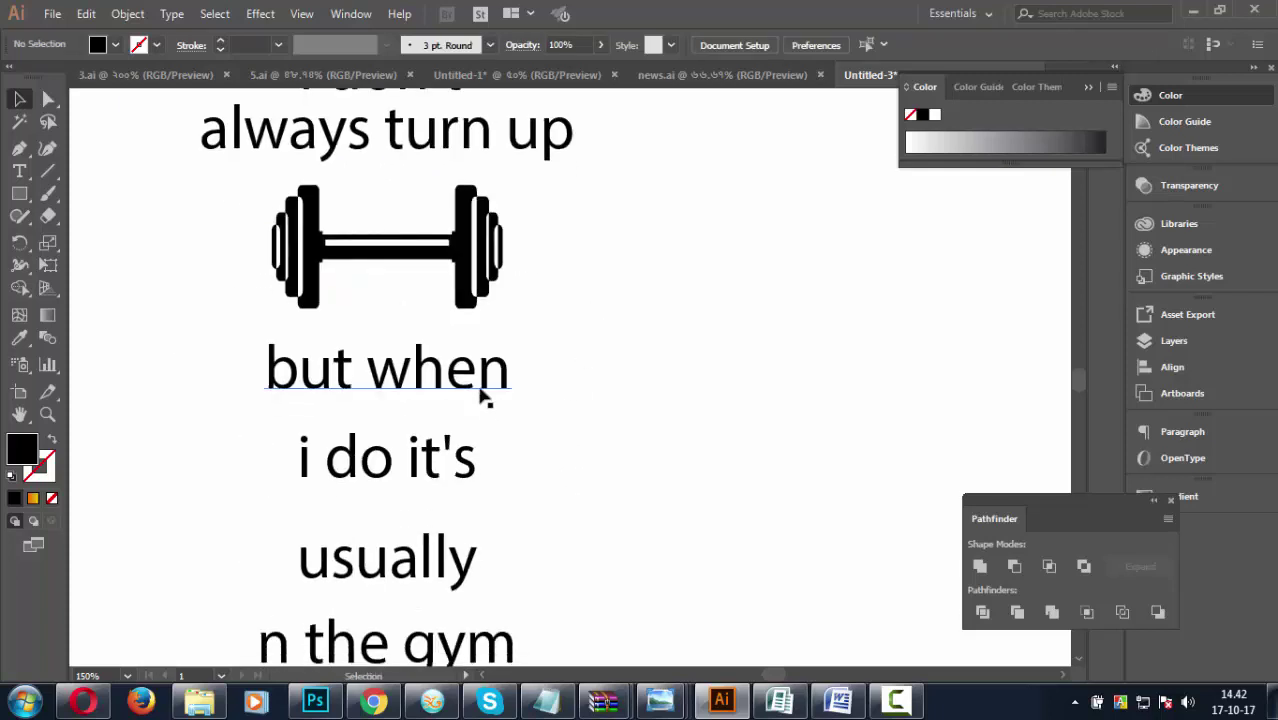
left_click_drag(480, 298, 574, 345)
left_click(575, 345)
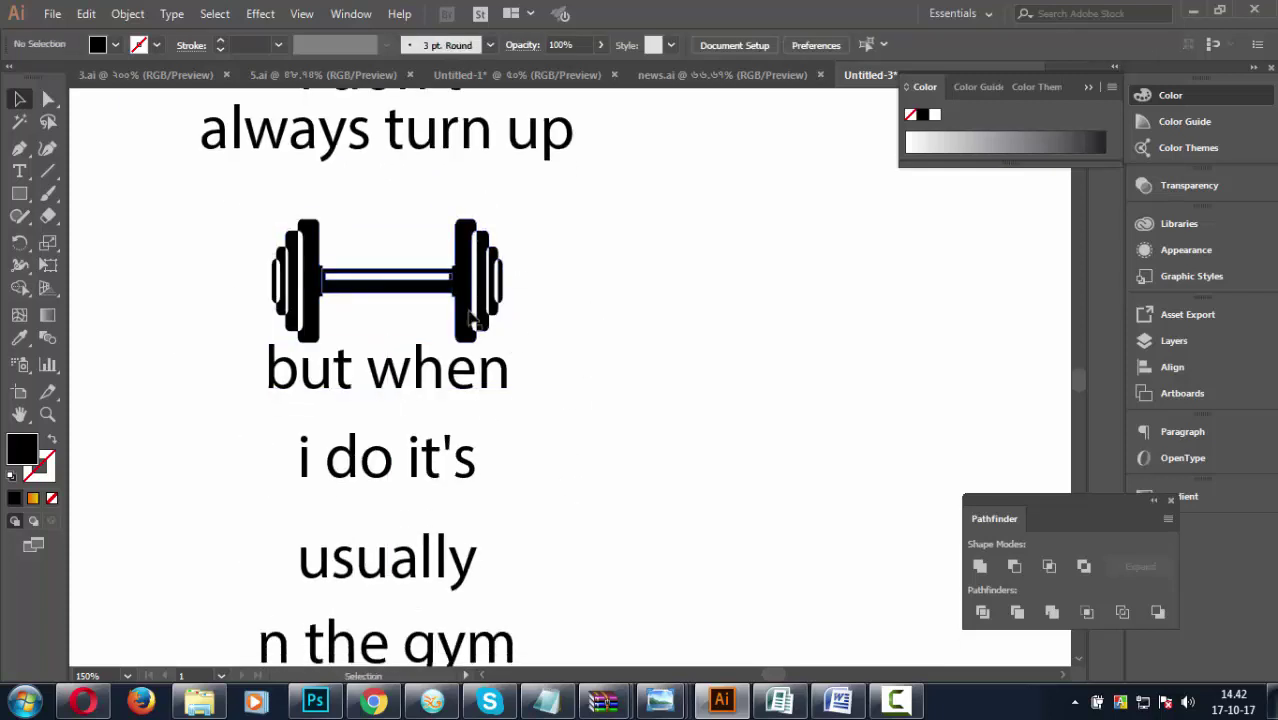
left_click_drag(480, 318, 710, 325)
left_click(620, 405)
left_click(701, 334)
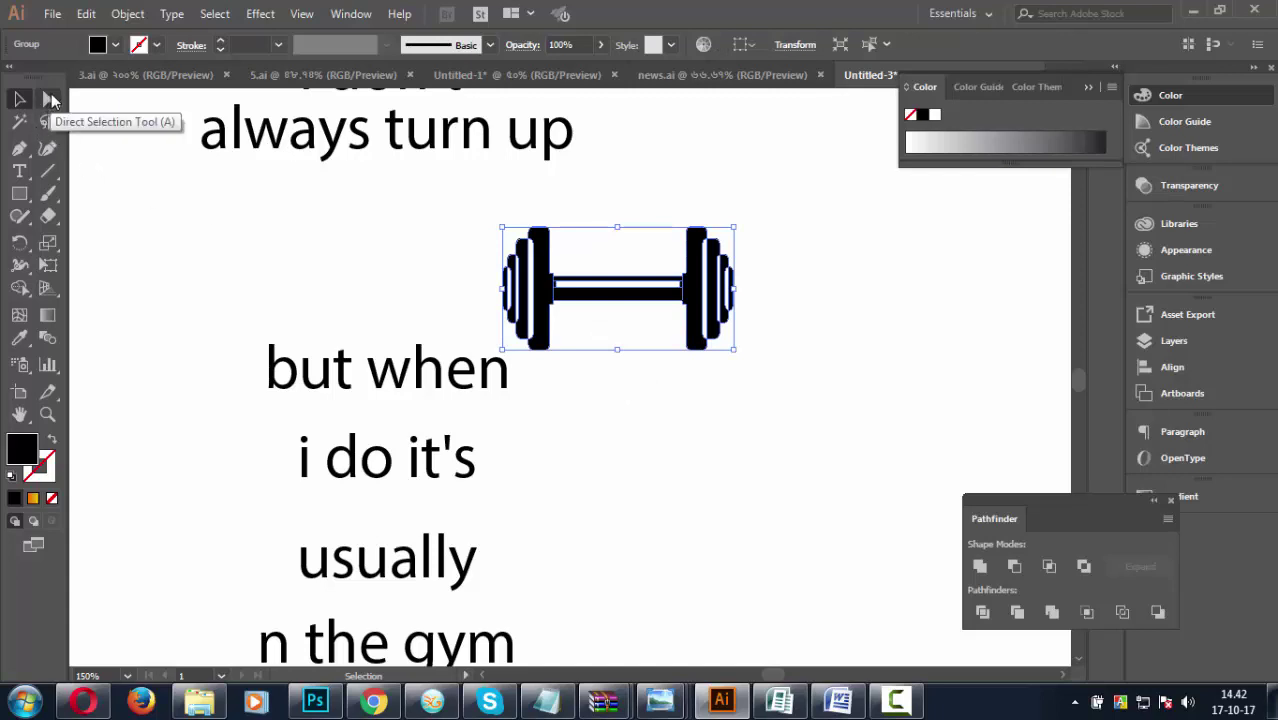
Lengthen the dumbbell bar by moving its right plates about 85 pt further right.
left_click(18, 98)
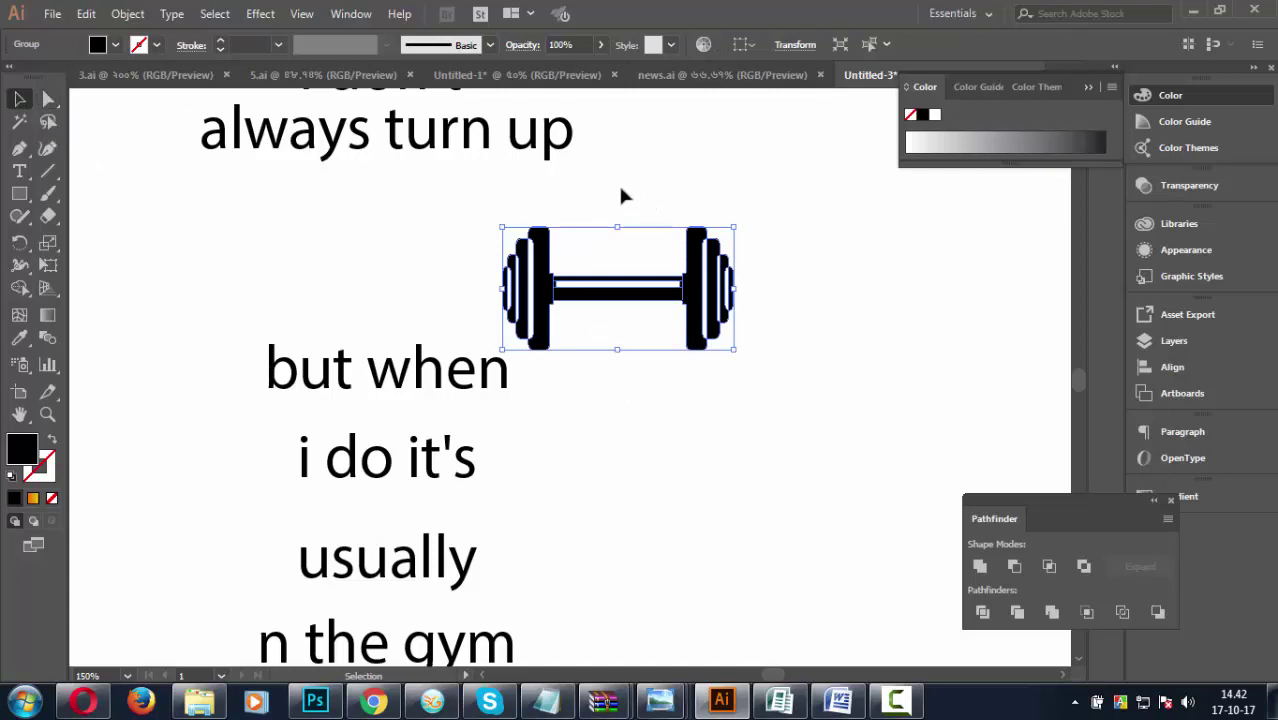
left_click_drag(620, 195, 856, 455)
left_click(48, 98)
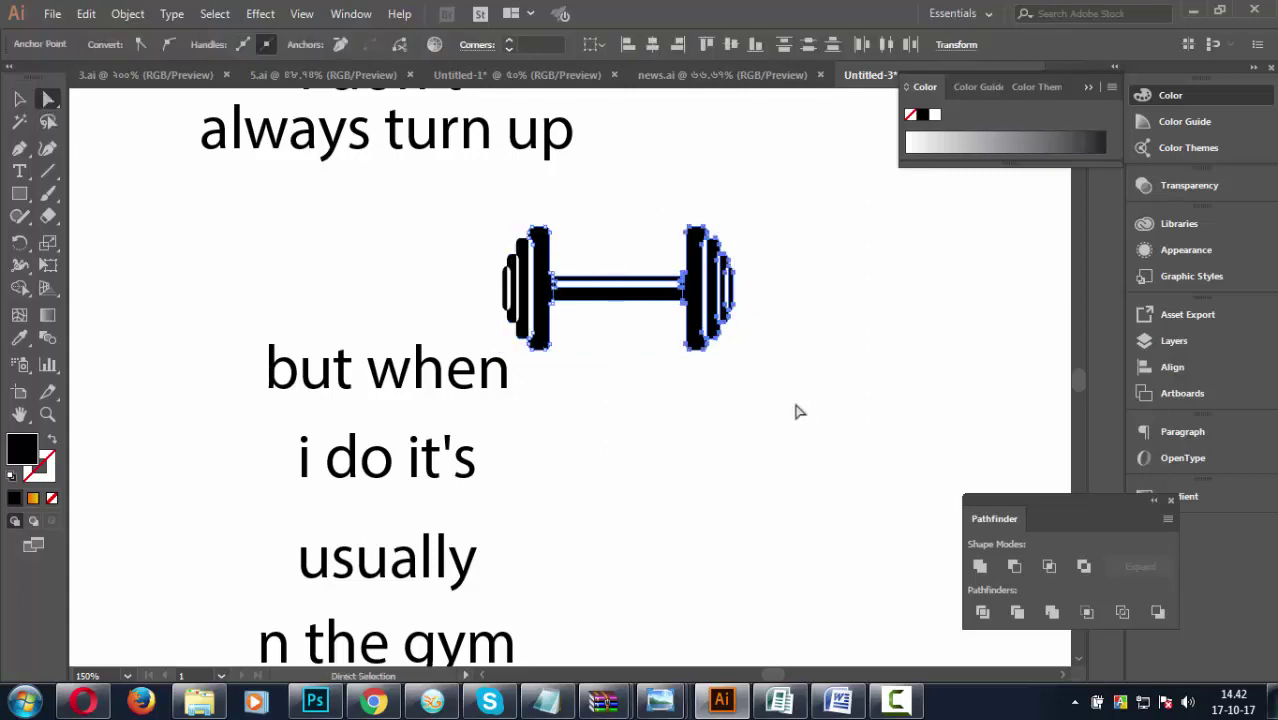
left_click_drag(712, 300, 810, 300)
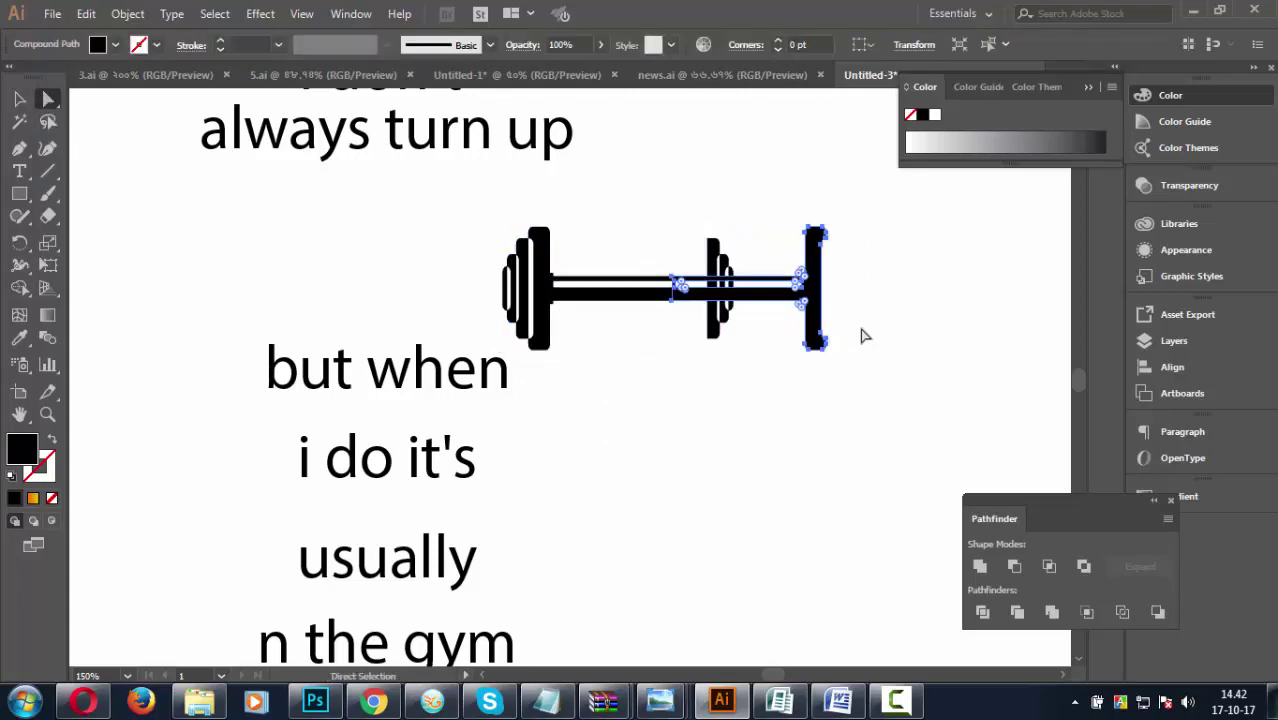
key("ctrl+z")
left_click(779, 302)
left_click_drag(652, 196, 772, 360)
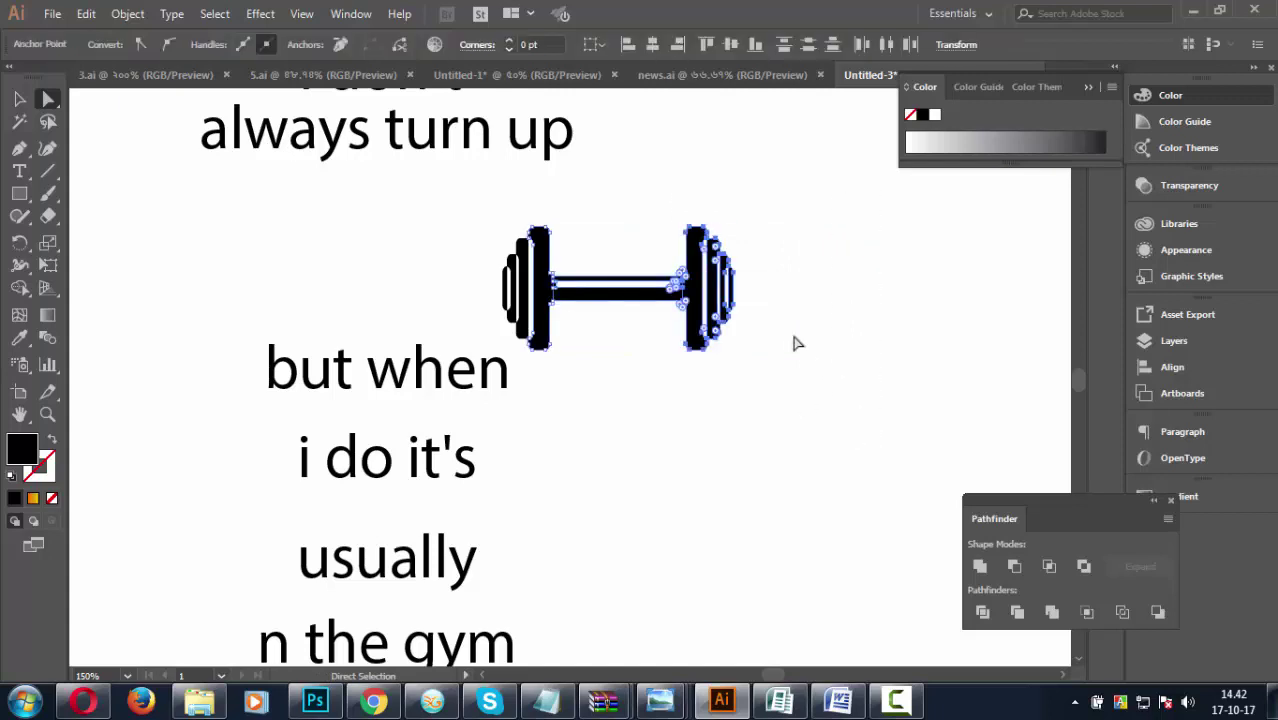
left_click_drag(740, 283, 869, 268)
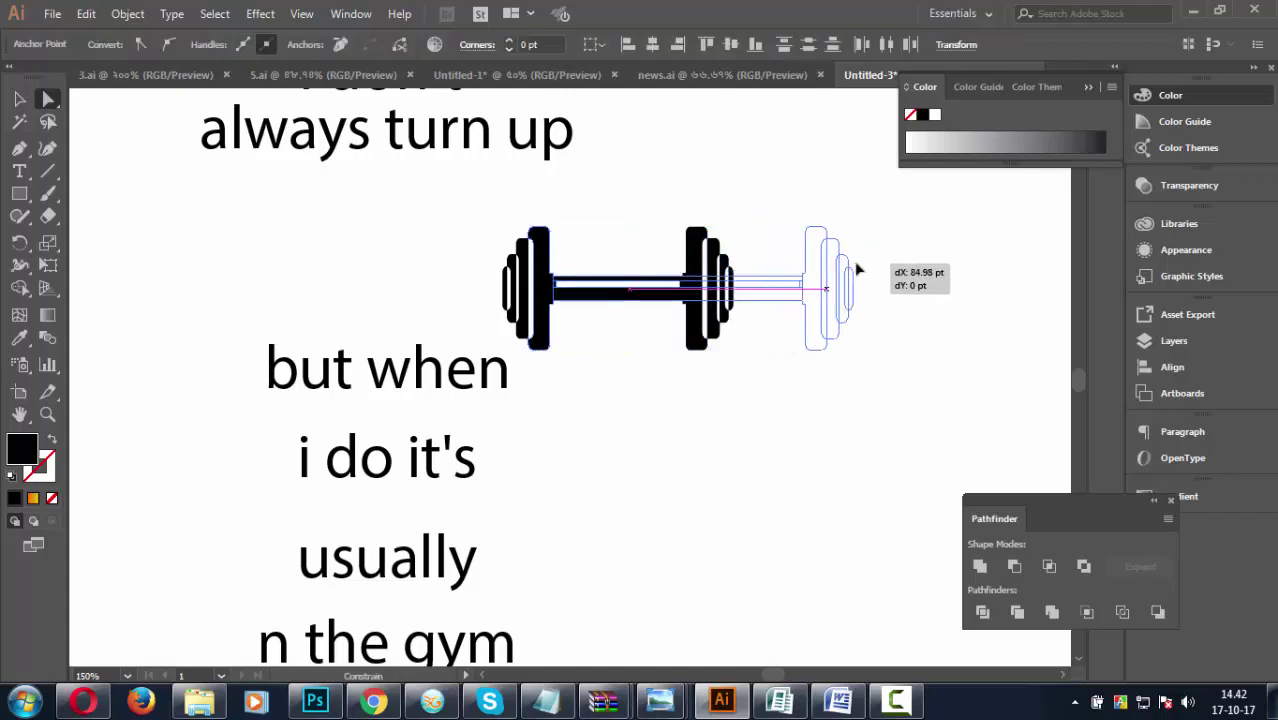
left_click(745, 465)
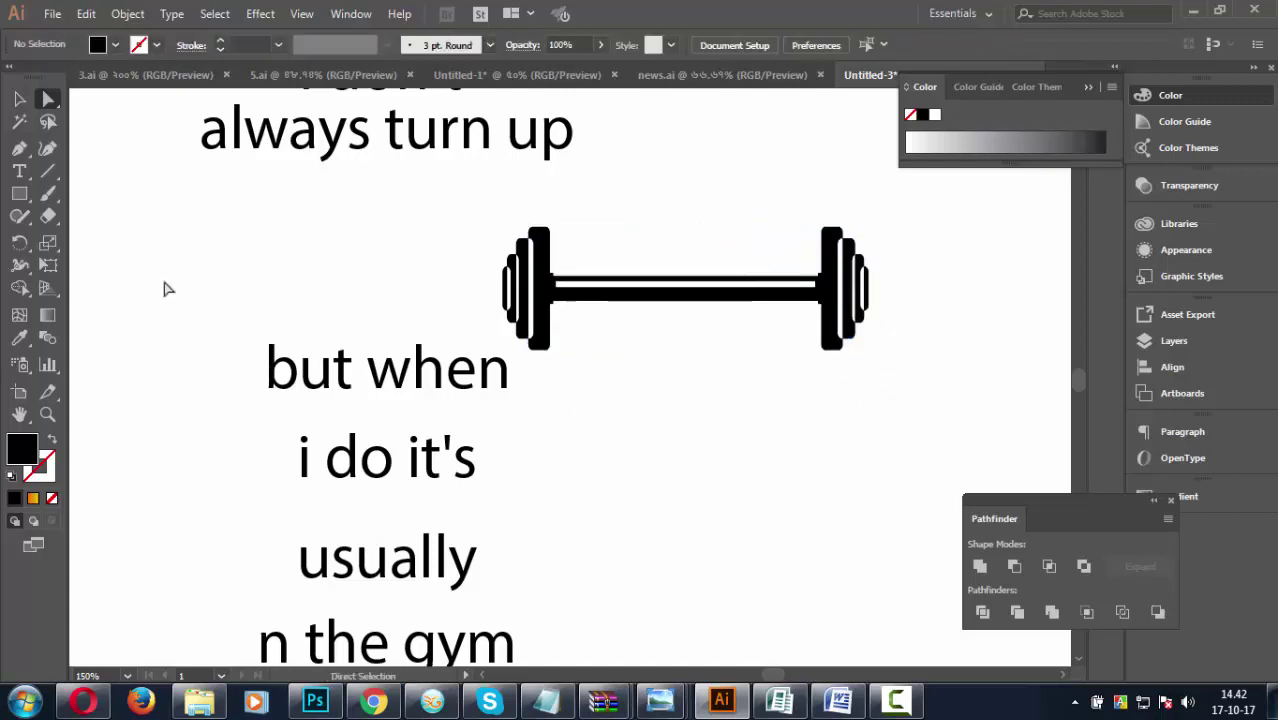
Reselect the whole dumbbell group and show its transform bounding box.
left_click(30, 104)
left_click(677, 302)
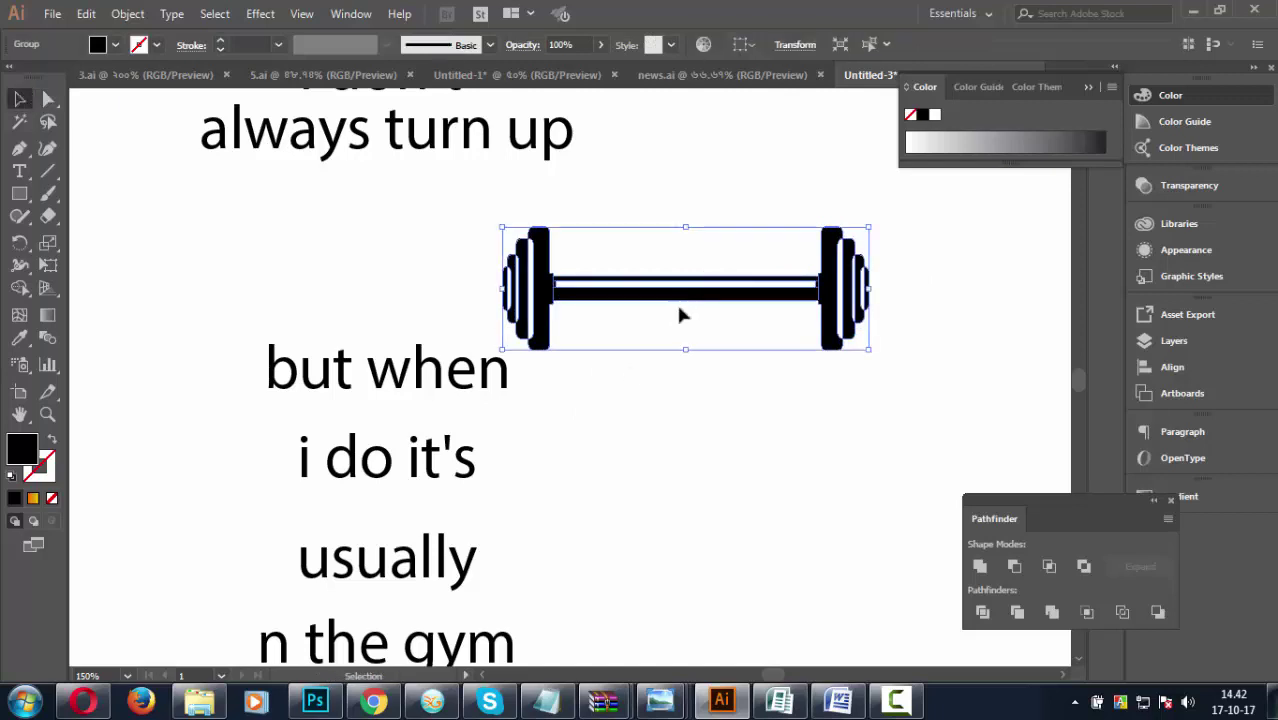
key("a")
key("v")
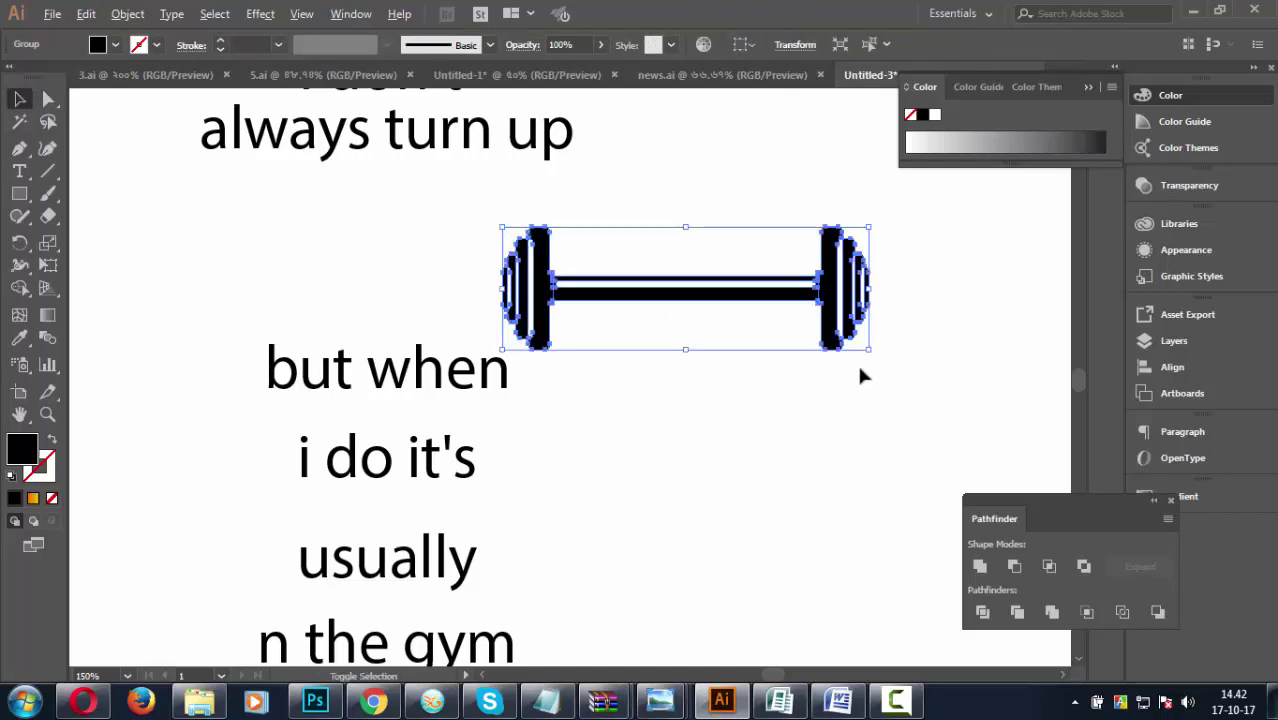
Add a 90° rotated copy of the dumbbell and rotate the cross 45° into an X.
left_click_drag(877, 358, 602, 404)
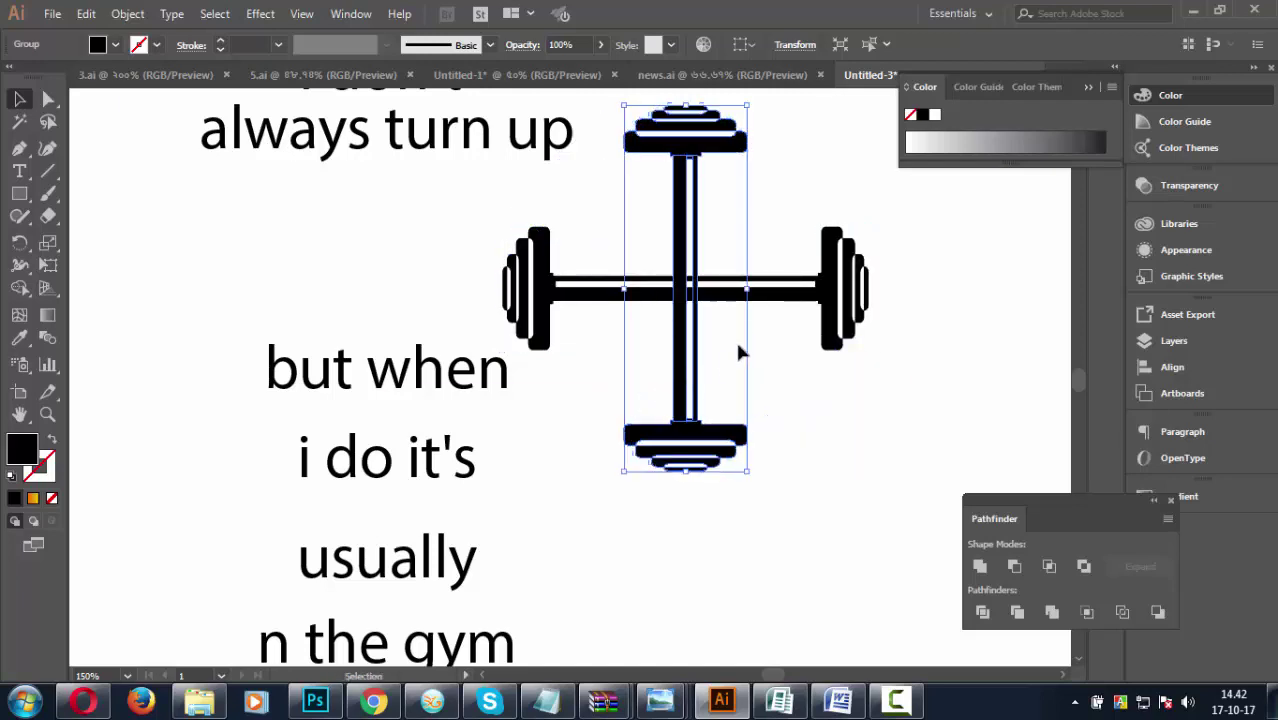
left_click_drag(735, 338, 662, 263)
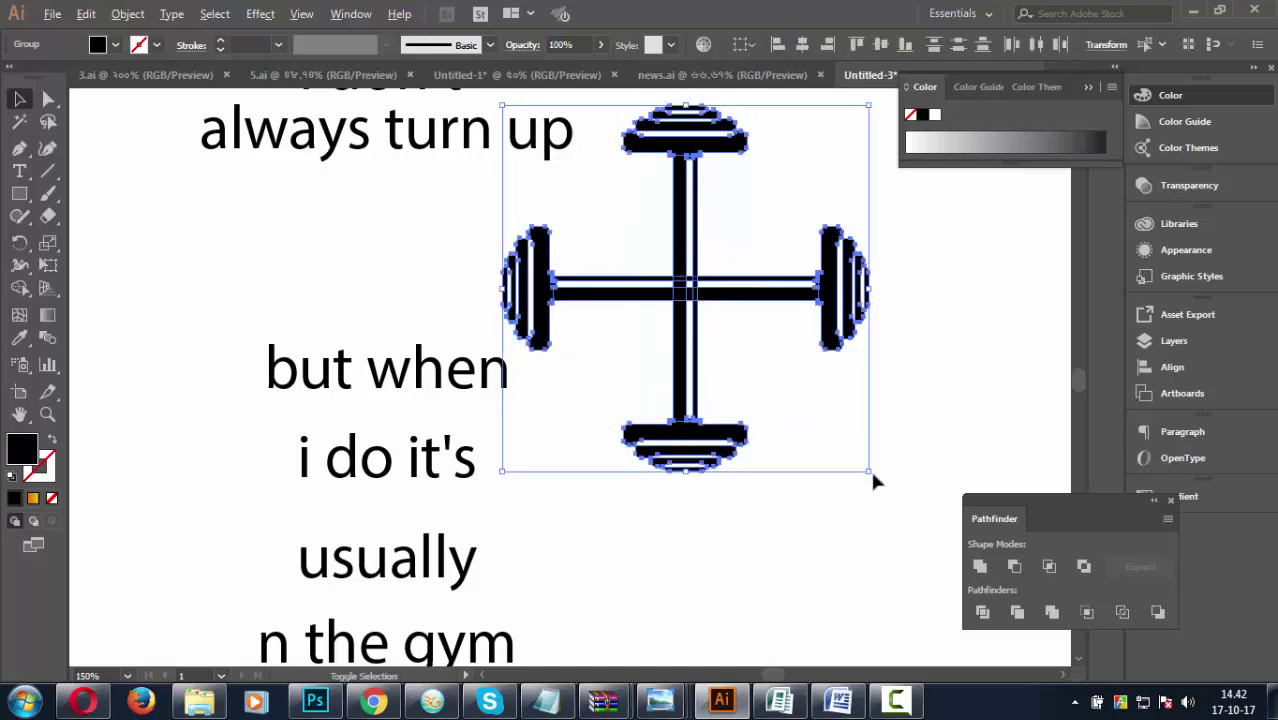
left_click_drag(877, 479, 815, 478)
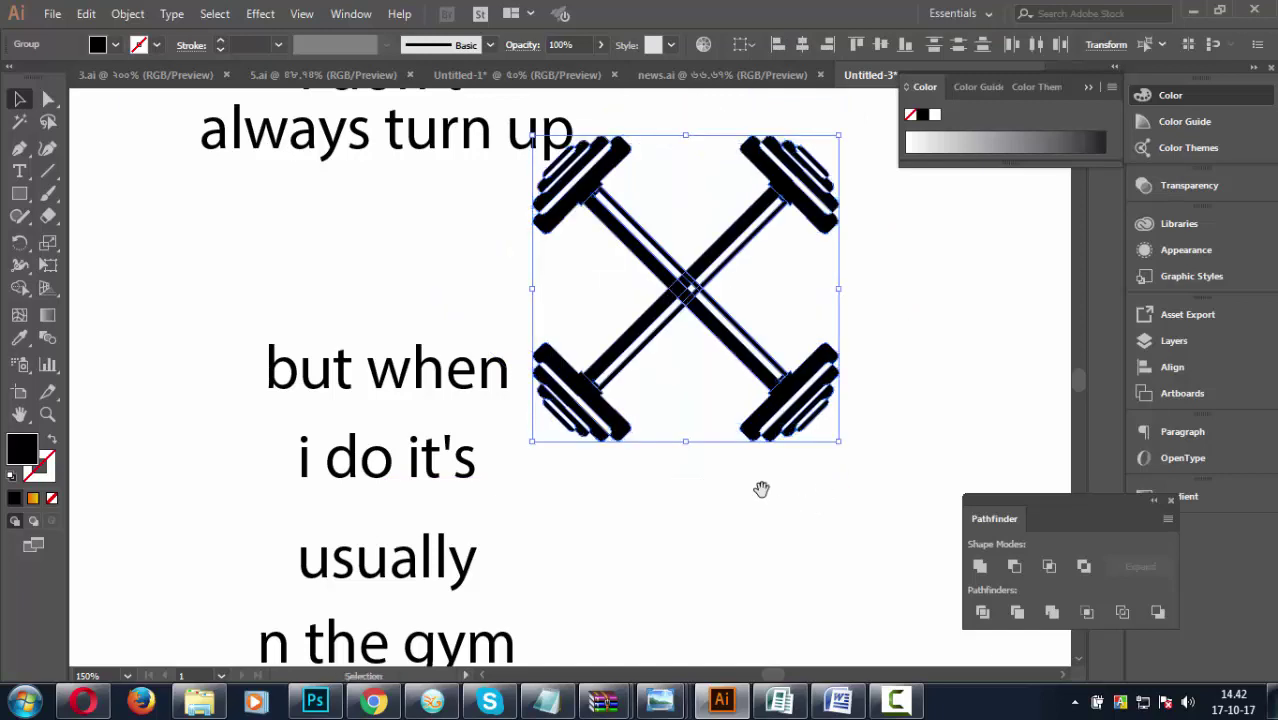
scroll(762, 488, "up", 2)
left_click(817, 533)
Shrink the dumbbell X, move it beneath 'always turn up', and group it.
left_click_drag(845, 392, 664, 354)
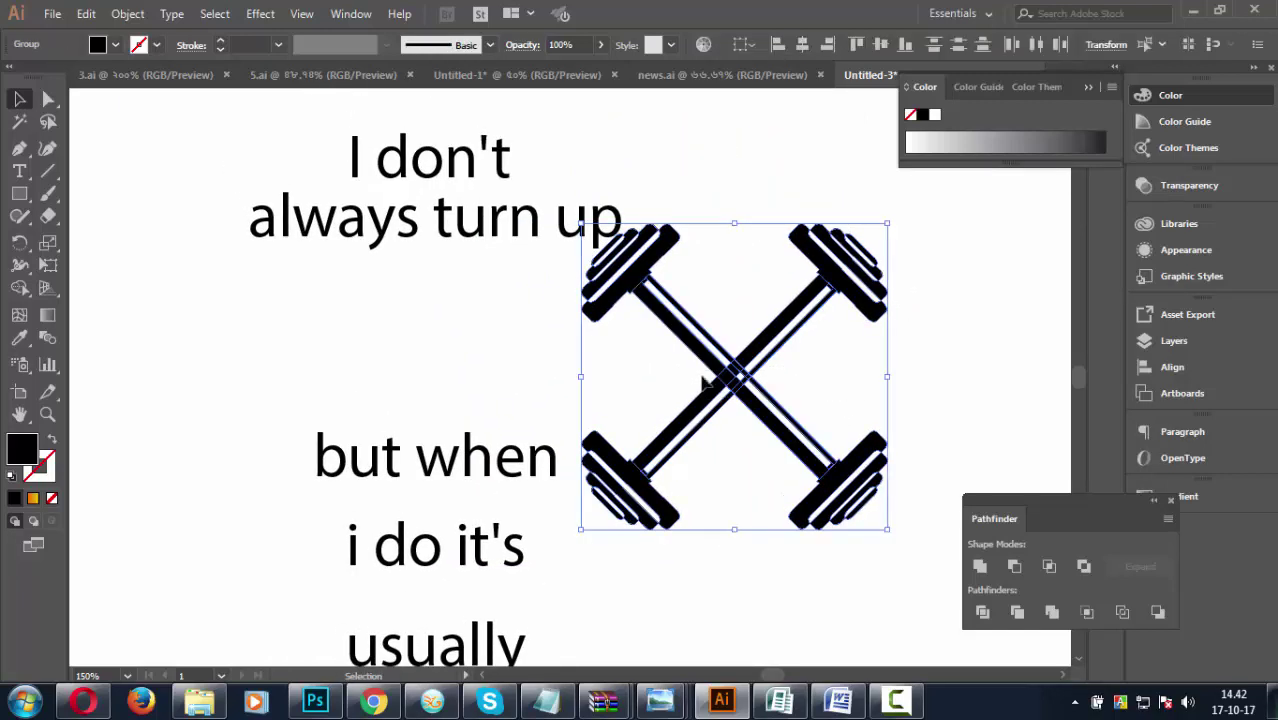
left_click_drag(887, 223, 849, 263)
left_click(933, 388)
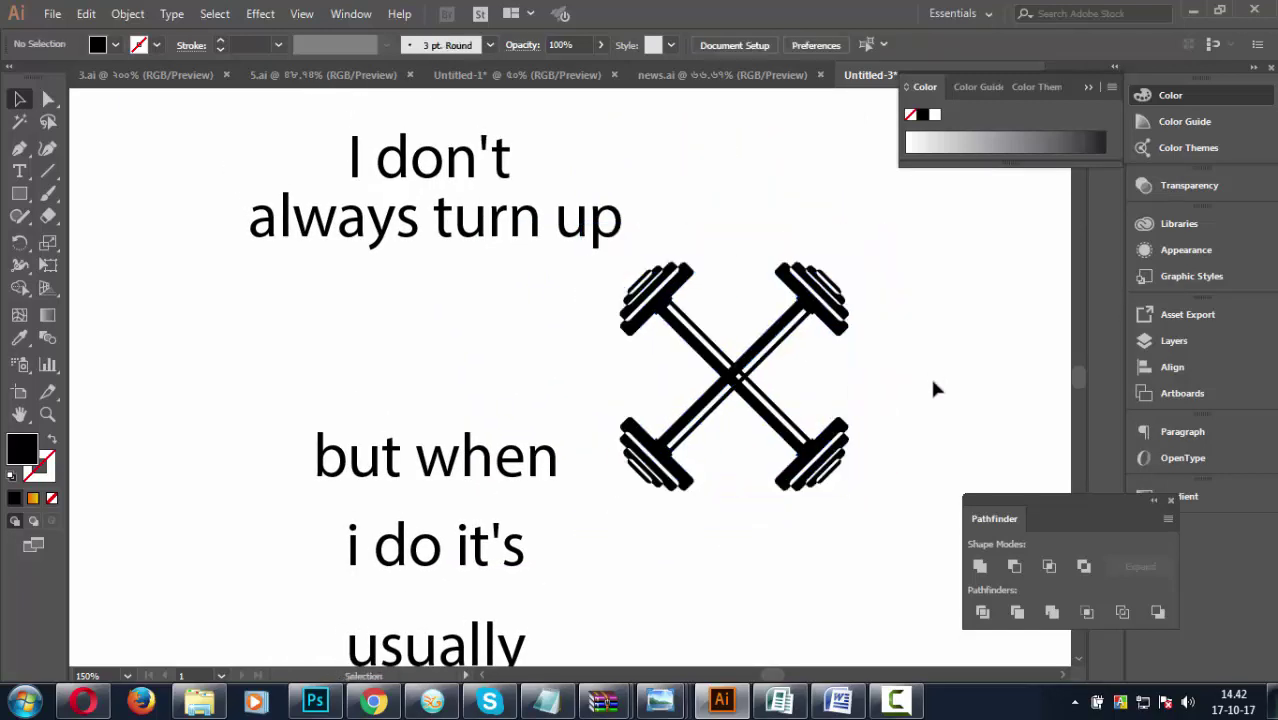
left_click_drag(879, 571, 907, 508)
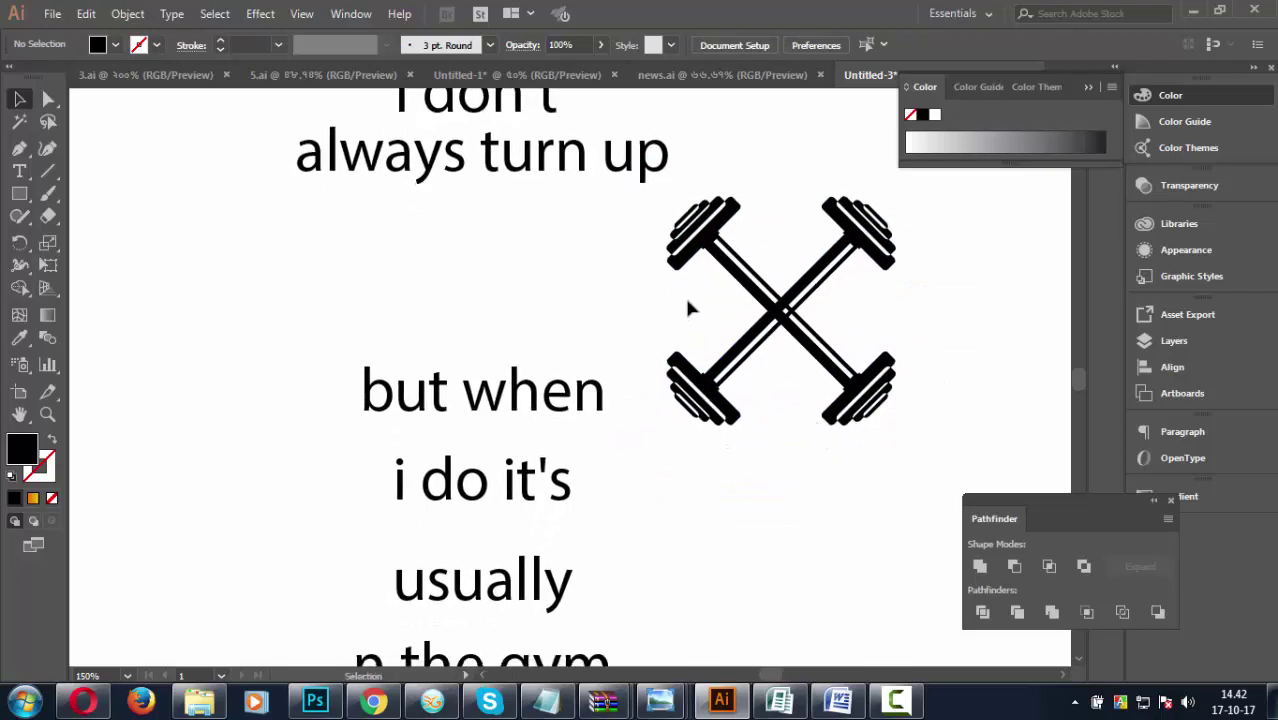
mouse_move(688, 308)
left_mouse_down()
mouse_move(835, 360)
mouse_move(501, 334)
left_mouse_up()
right_click(478, 294)
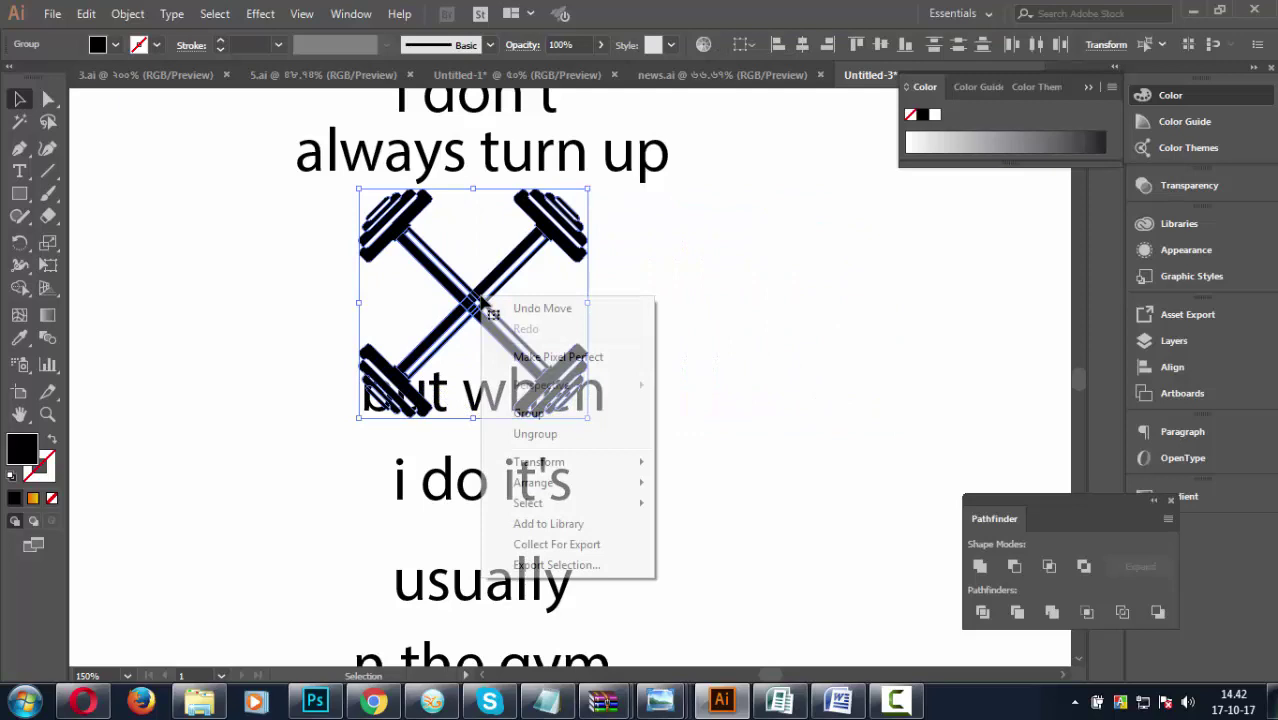
left_click(562, 417)
left_click(669, 394)
Move 'but when' to the left of the dumbbell X and 'i do it's' to its right.
left_click_drag(497, 422, 497, 459)
left_click(690, 491)
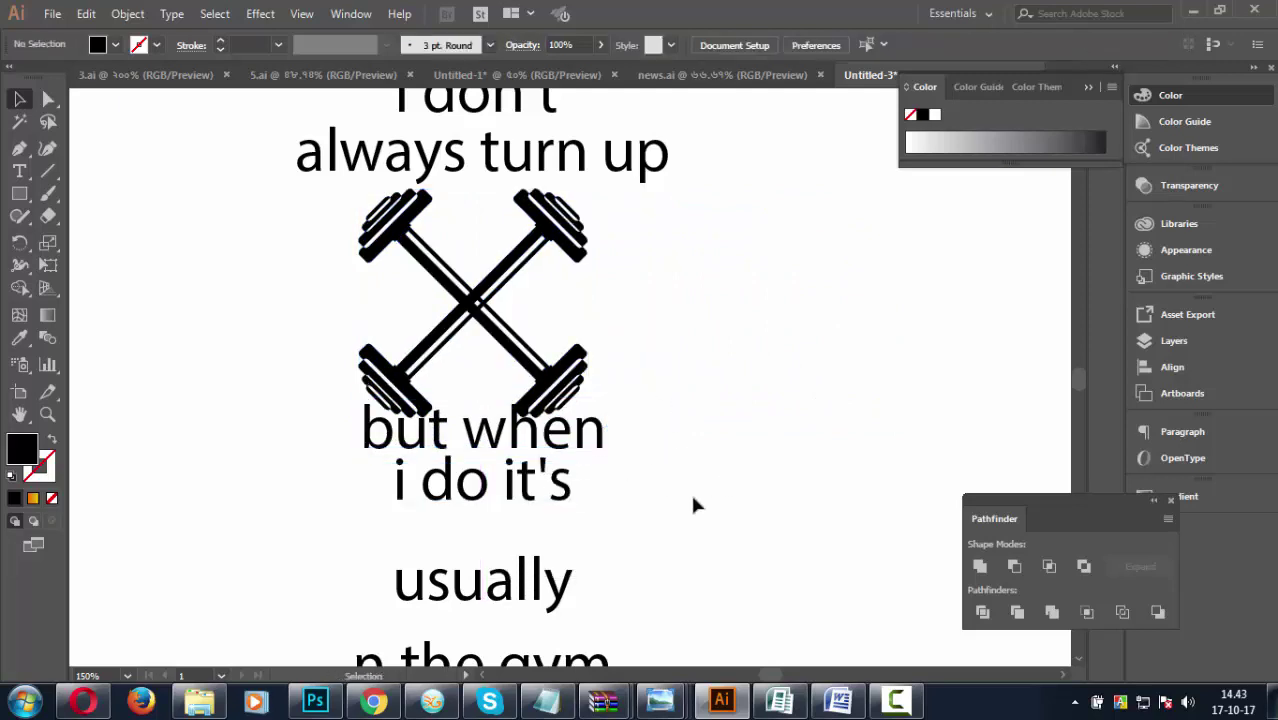
scroll(640, 560, "up", 1)
scroll(640, 560, "left", 2)
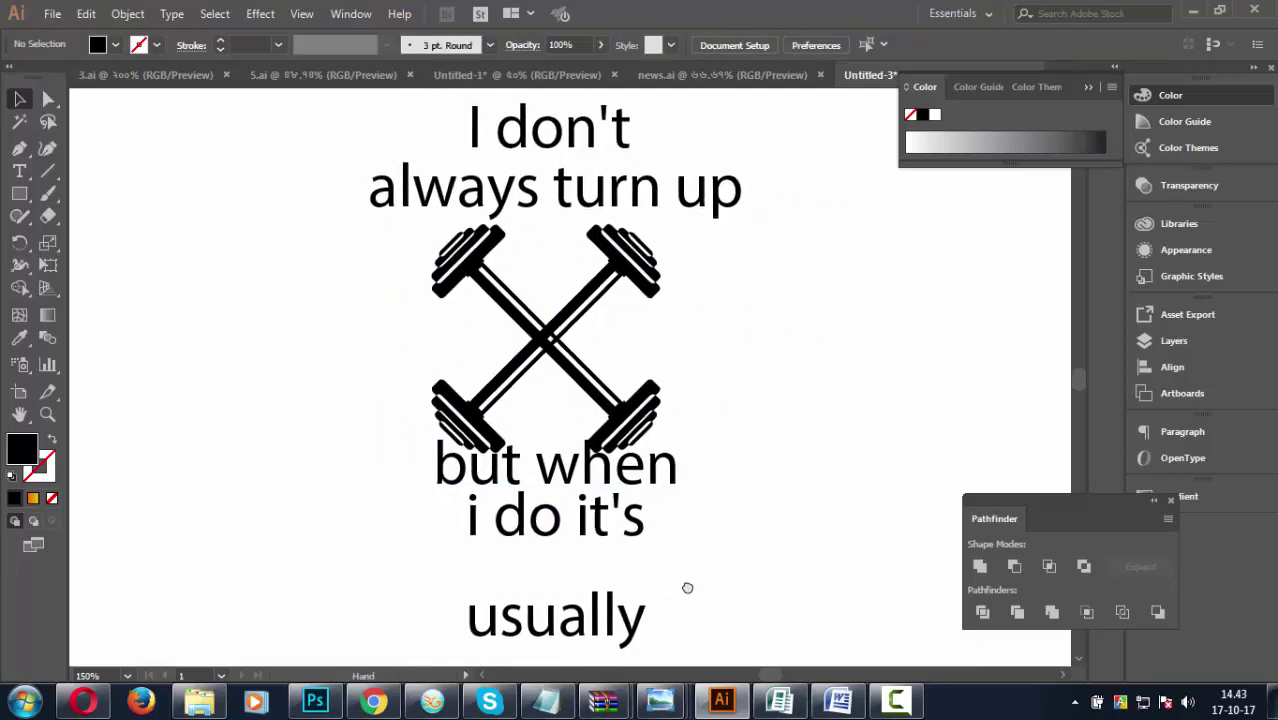
mouse_move(633, 450)
left_mouse_down()
mouse_move(475, 425)
mouse_move(459, 317)
left_mouse_up()
left_click(800, 467)
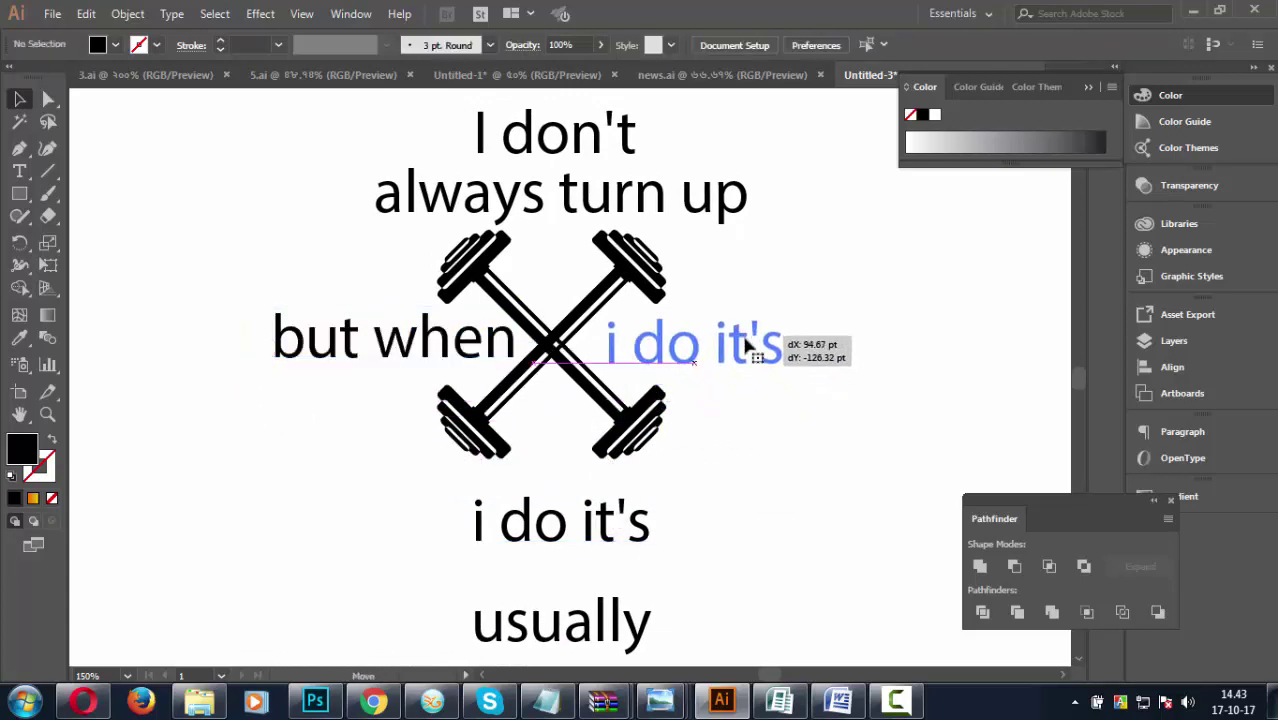
left_click_drag(620, 519, 754, 342)
left_click(785, 548)
scroll(650, 510, "down", 2)
Move 'usually' directly beneath the X and enlarge it to span the X's width.
mouse_move(636, 505)
left_mouse_down()
mouse_move(637, 410)
mouse_move(605, 422)
left_mouse_up()
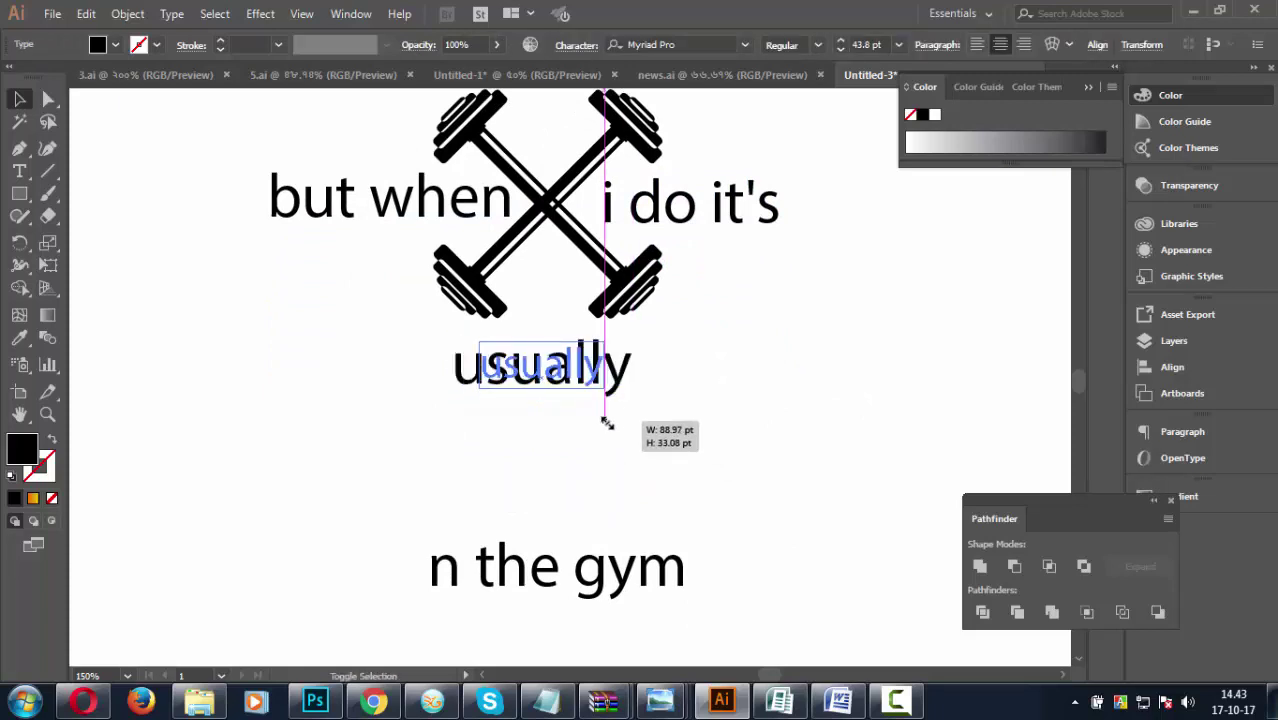
left_click(619, 430)
mouse_move(578, 376)
left_mouse_down()
mouse_move(600, 367)
mouse_move(662, 394)
left_mouse_up()
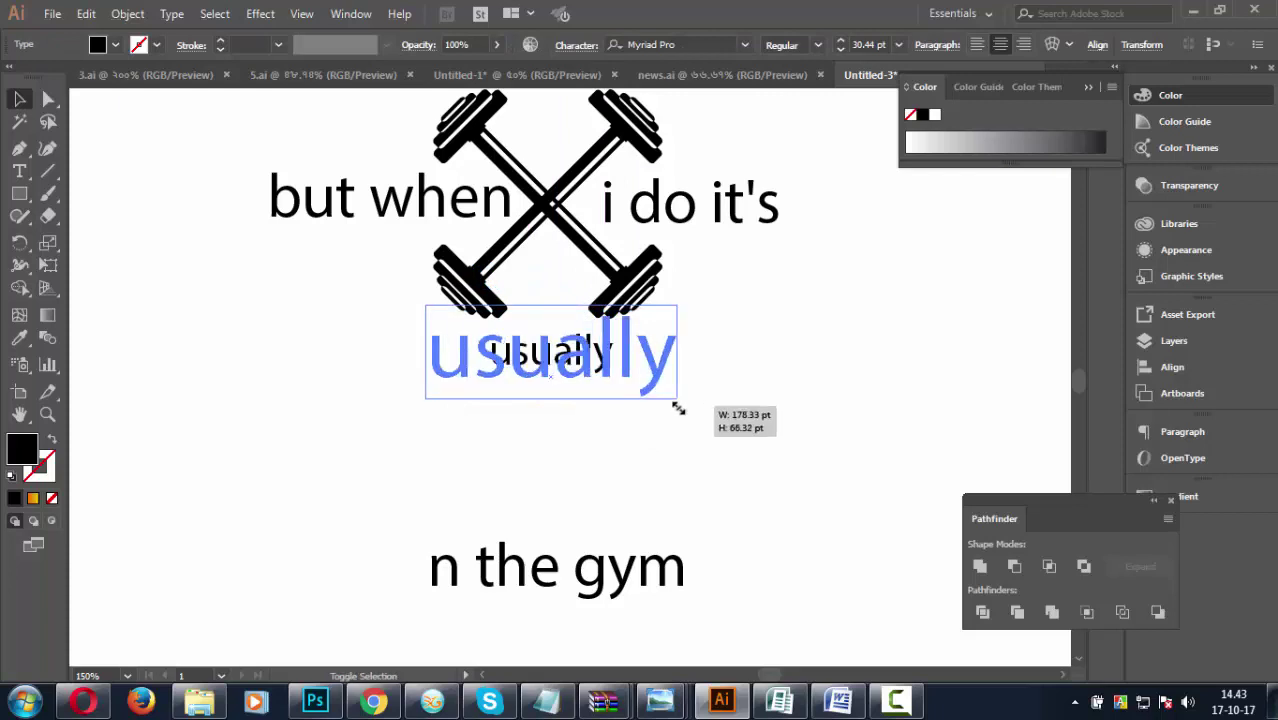
left_click(713, 412)
Lower the 'I don't' line slightly and recentre the view on the design.
scroll(713, 412, "up", 3)
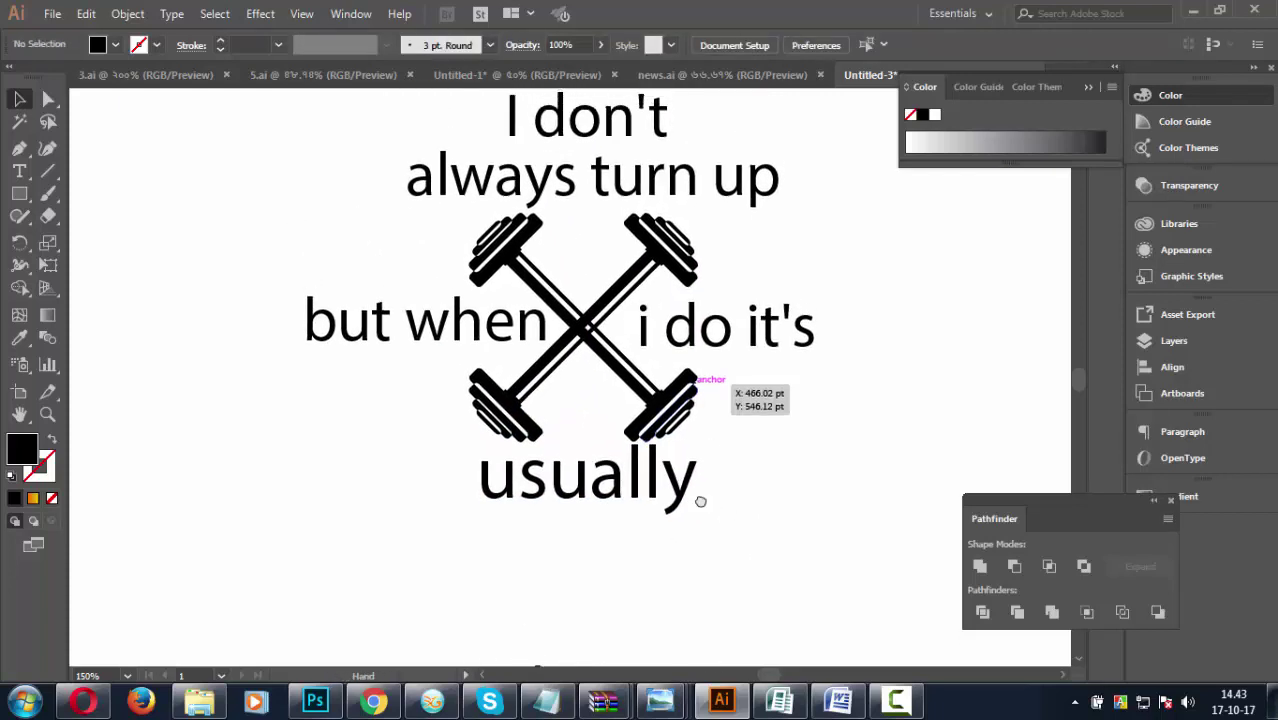
scroll(713, 412, "up", 5)
left_click_drag(596, 278, 596, 289)
left_click(817, 376)
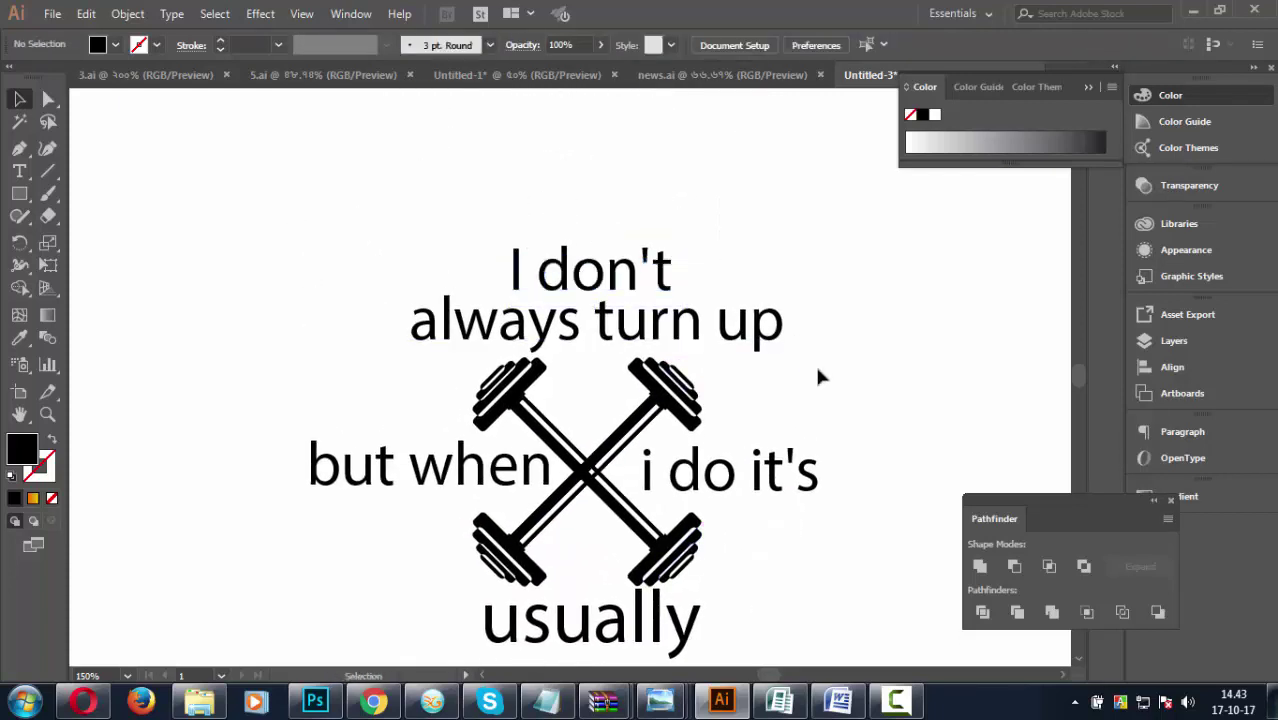
left_click_drag(801, 388, 745, 254)
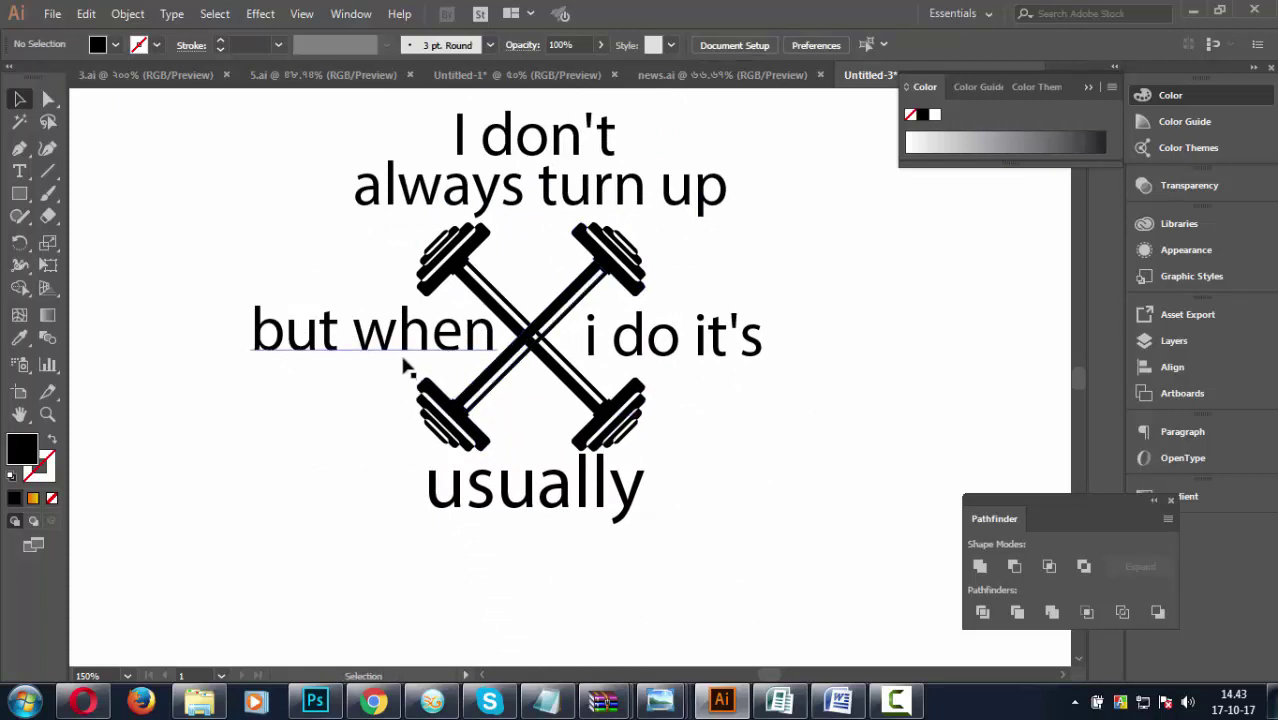
Remove the word 'but' and its following space from the 'but when' line.
double_click(333, 333)
key("ctrl+a")
left_click_drag(216, 318, 345, 335)
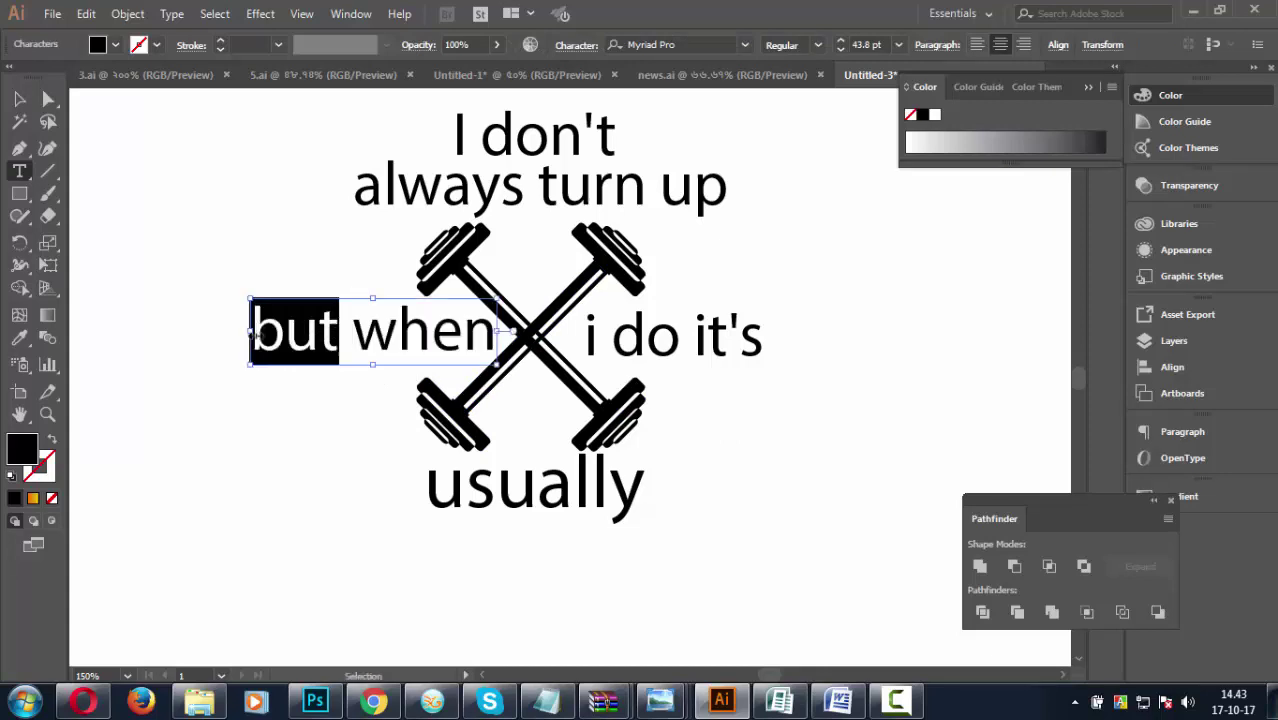
key("BackSpace")
left_click_drag(311, 322, 252, 324)
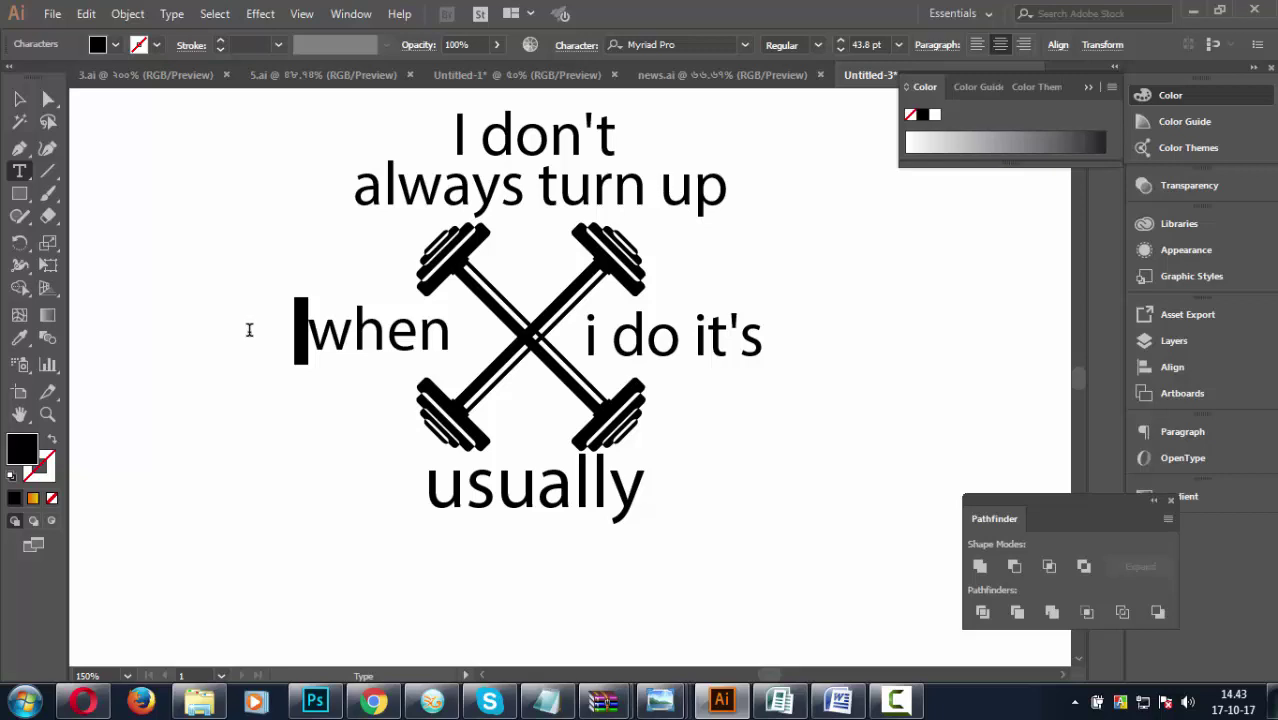
key("BackSpace")
Nudge 'when' right and place a pasted 'but' in the X's upper gap.
left_click(19, 98)
left_click(228, 319)
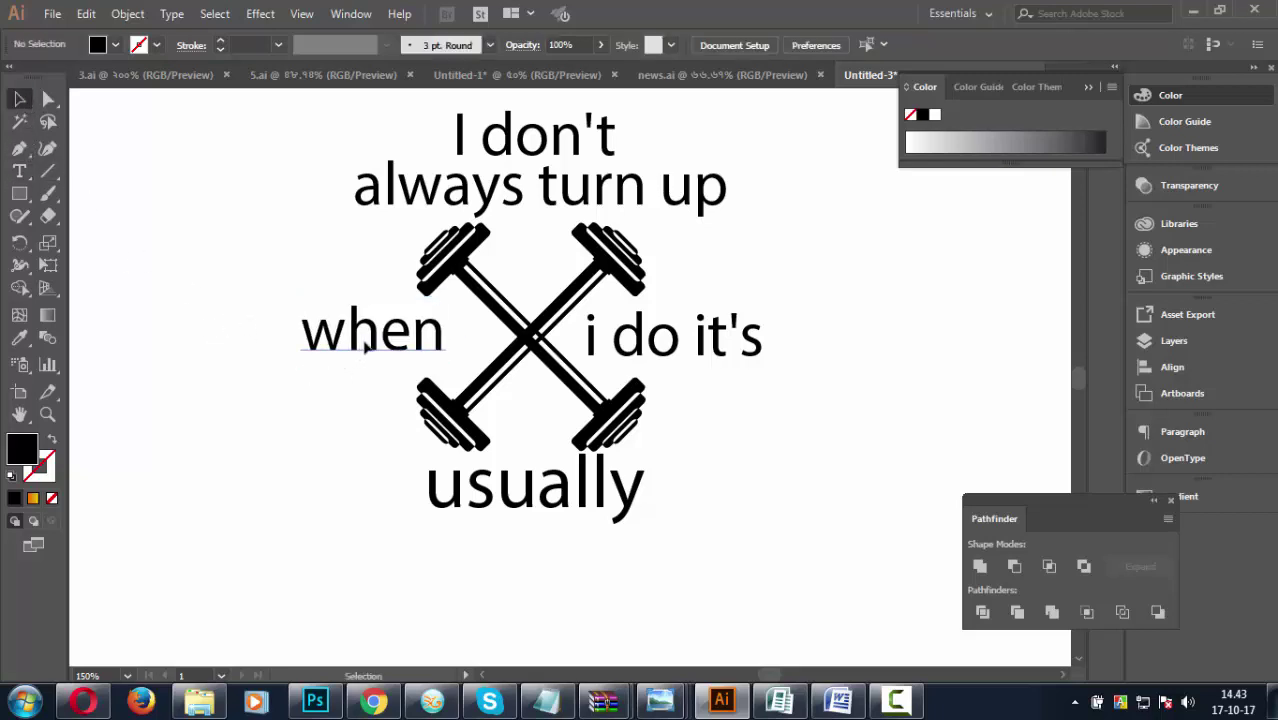
left_click_drag(365, 345, 378, 345)
left_click(336, 390)
key("ctrl+v")
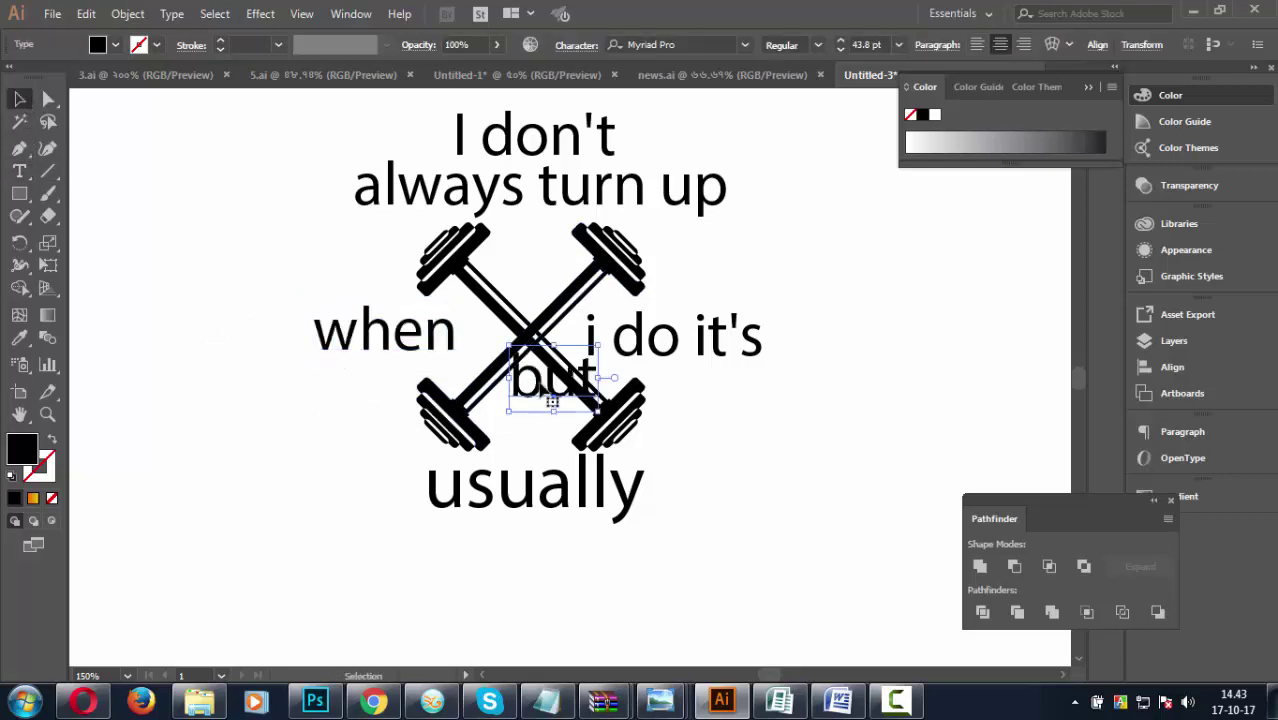
left_click_drag(551, 401, 528, 278)
left_click(689, 470)
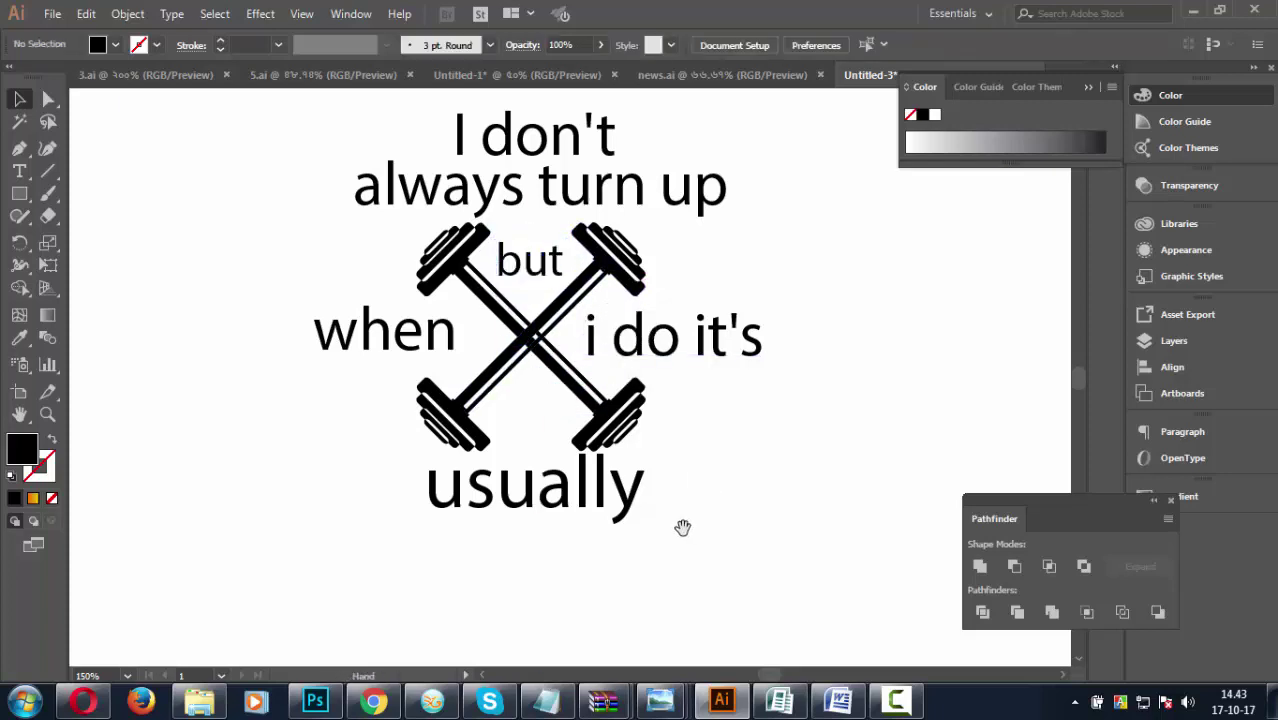
Move and enlarge the 'n the gym' line directly beneath 'usually'.
scroll(682, 527, "down", 1)
scroll(613, 634, "up", 1)
scroll(600, 560, "down", 3)
left_click_drag(588, 532, 589, 390)
left_click_drag(676, 442, 730, 540)
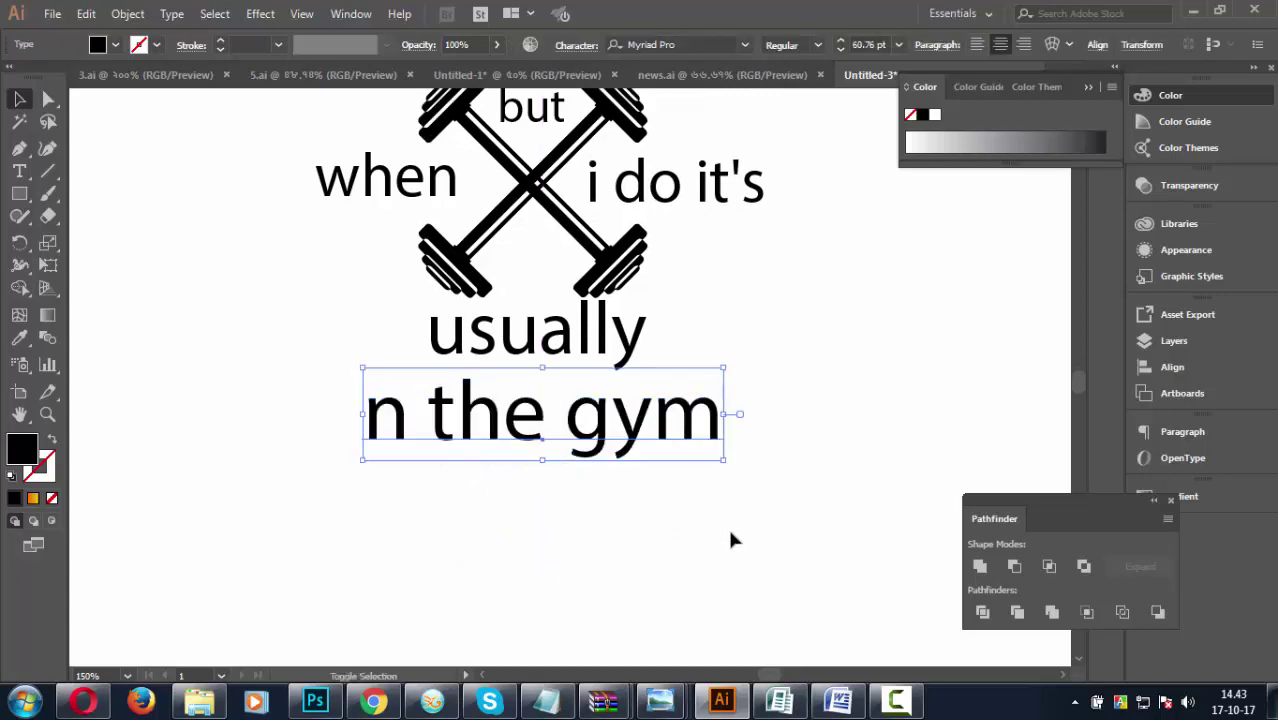
scroll(680, 560, "up", 2)
left_click_drag(632, 494, 632, 483)
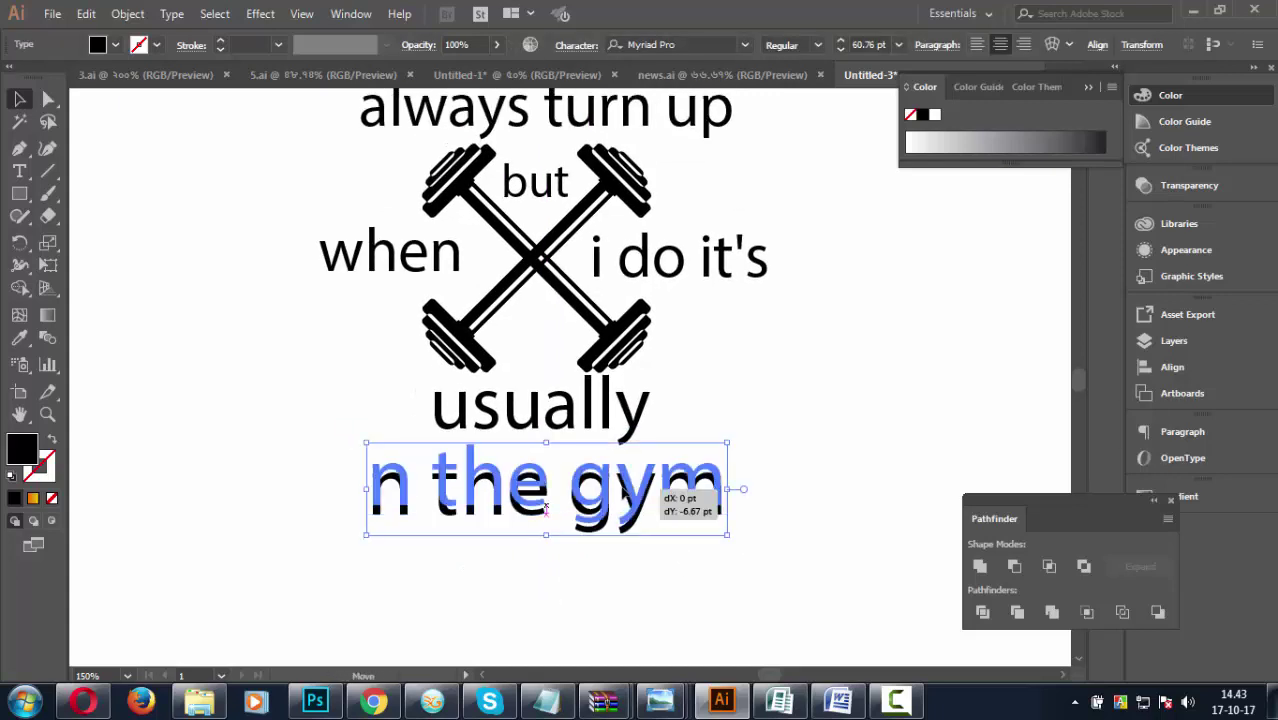
left_click(670, 553)
scroll(836, 430, "up", 1)
scroll(874, 447, "up", 1)
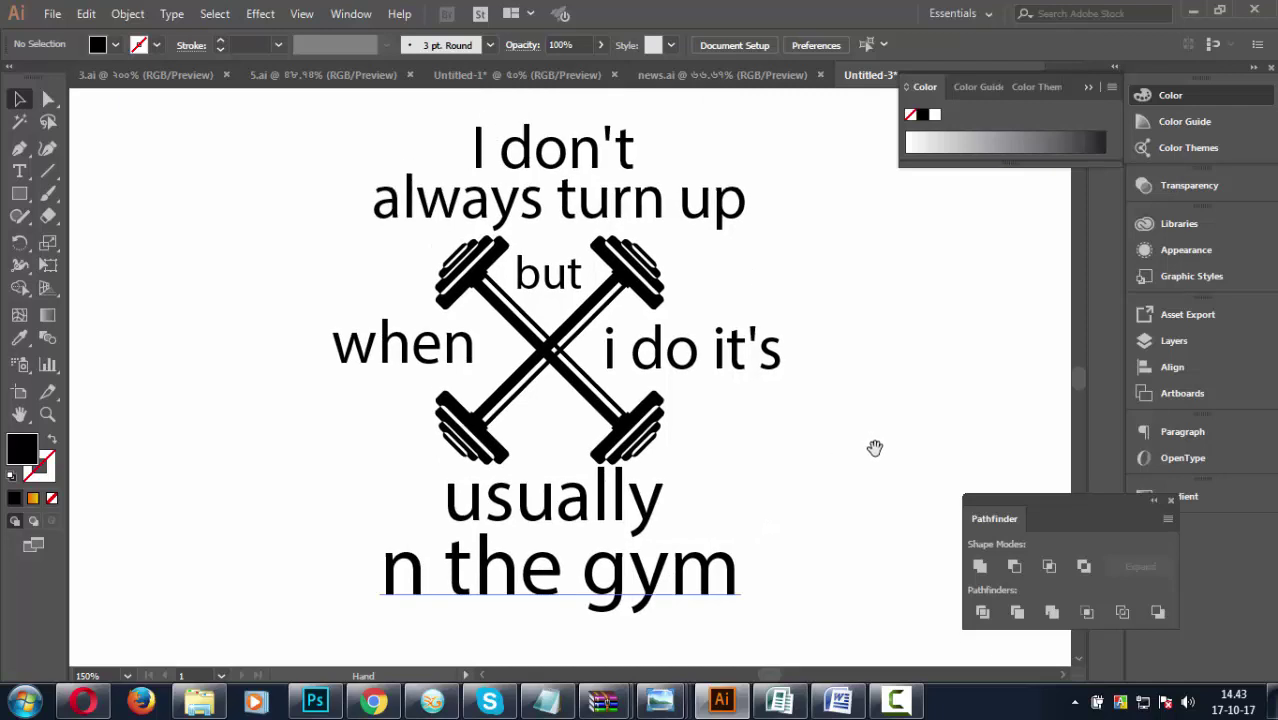
left_click_drag(320, 92, 815, 615)
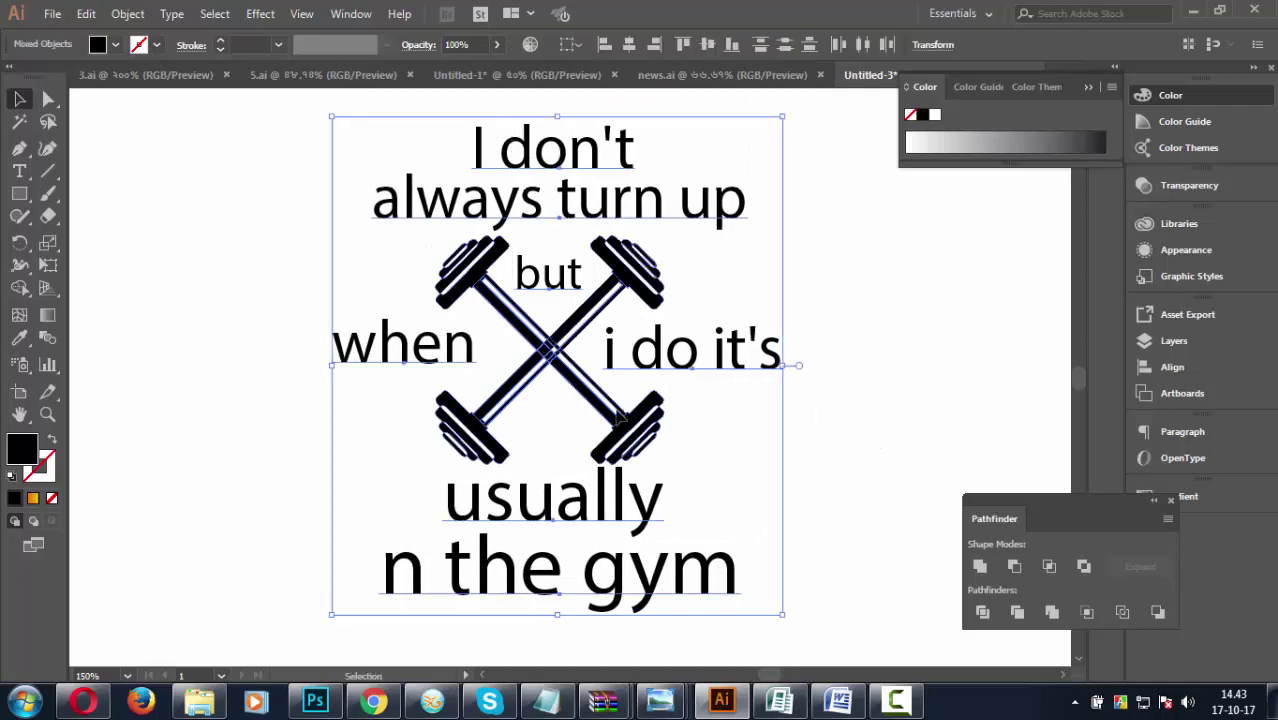
Set all the selected quote text to the Prototype font from the Character panel's favourites.
key("a")
key("ctrl+t")
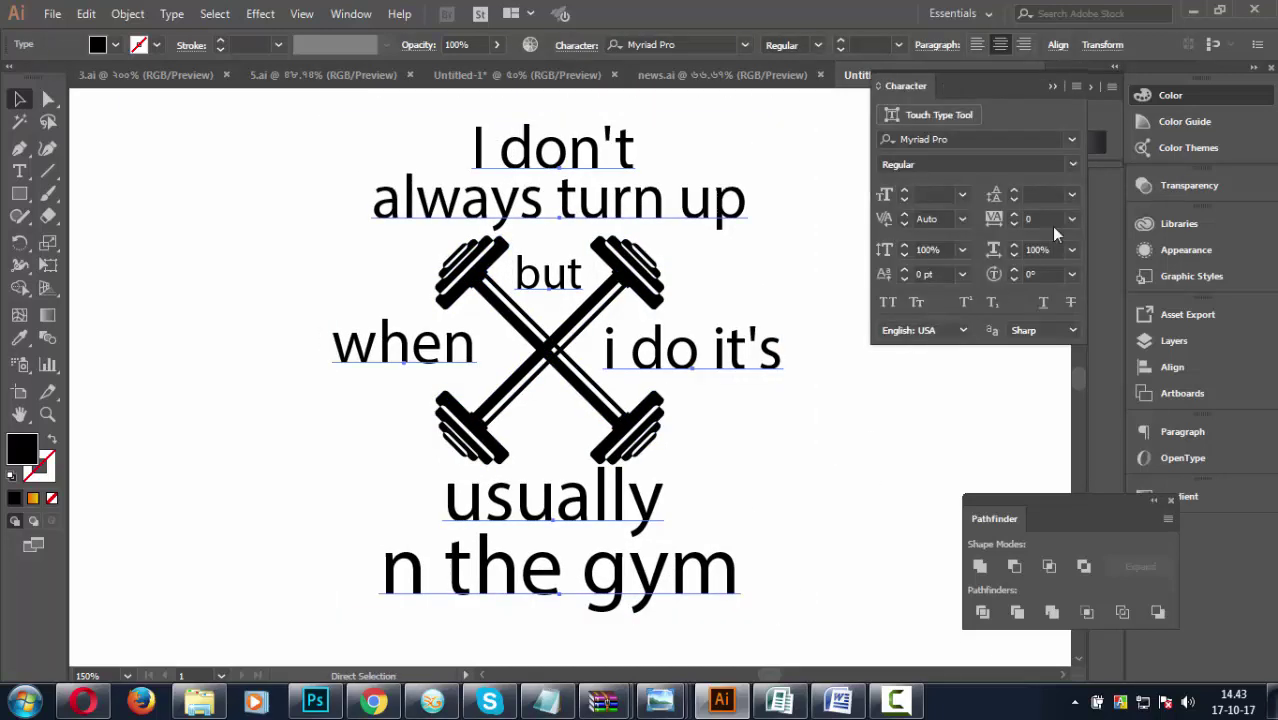
left_click(1071, 141)
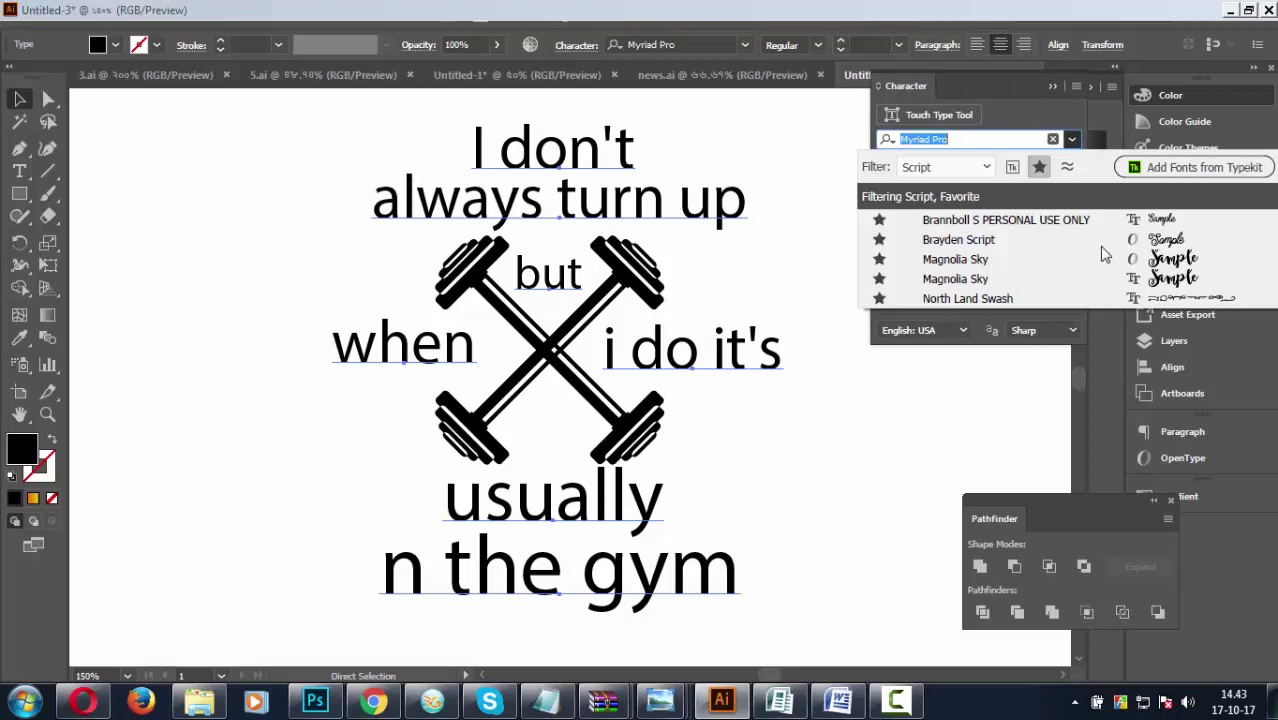
left_click(968, 168)
left_click(1040, 168)
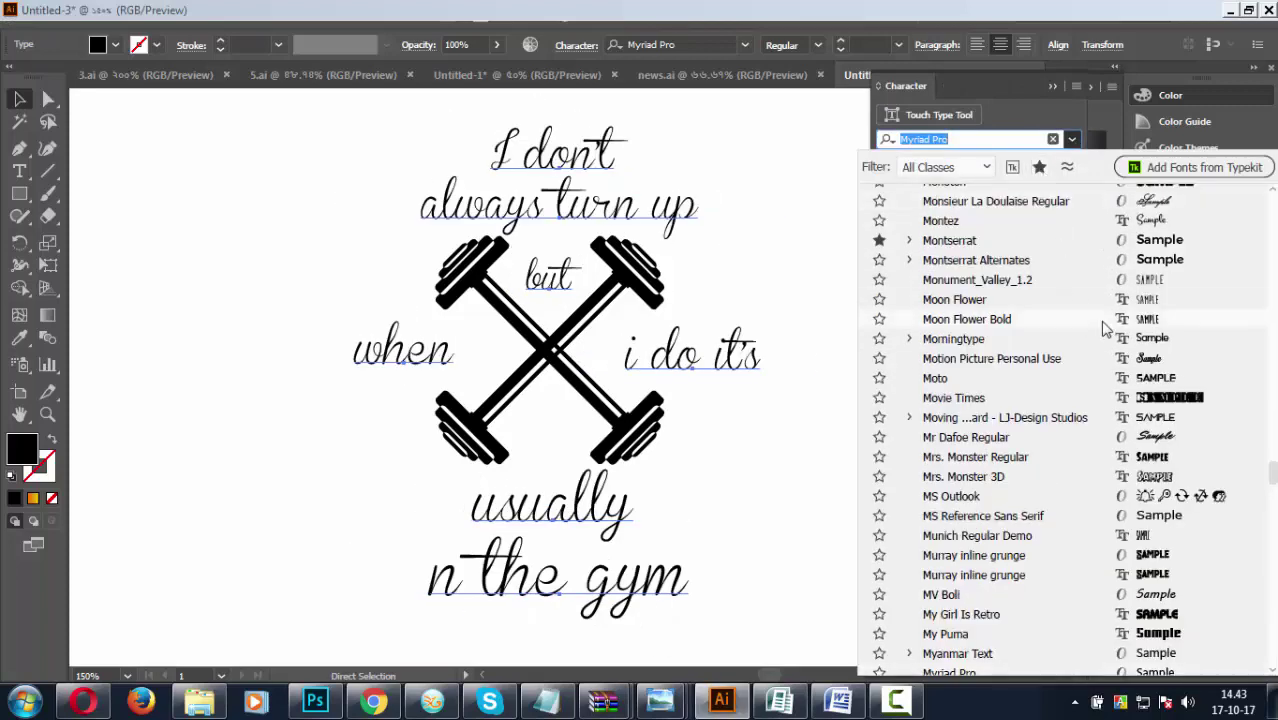
left_click(1040, 168)
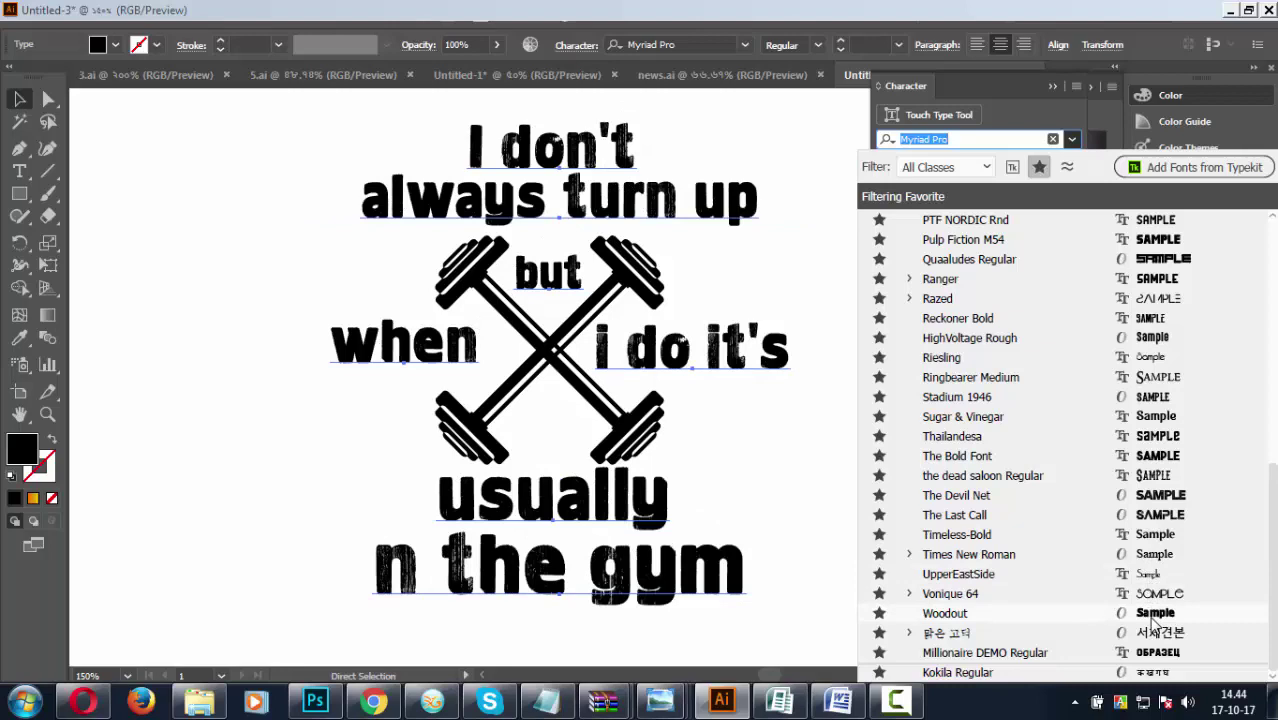
scroll(1160, 390, "up", 5)
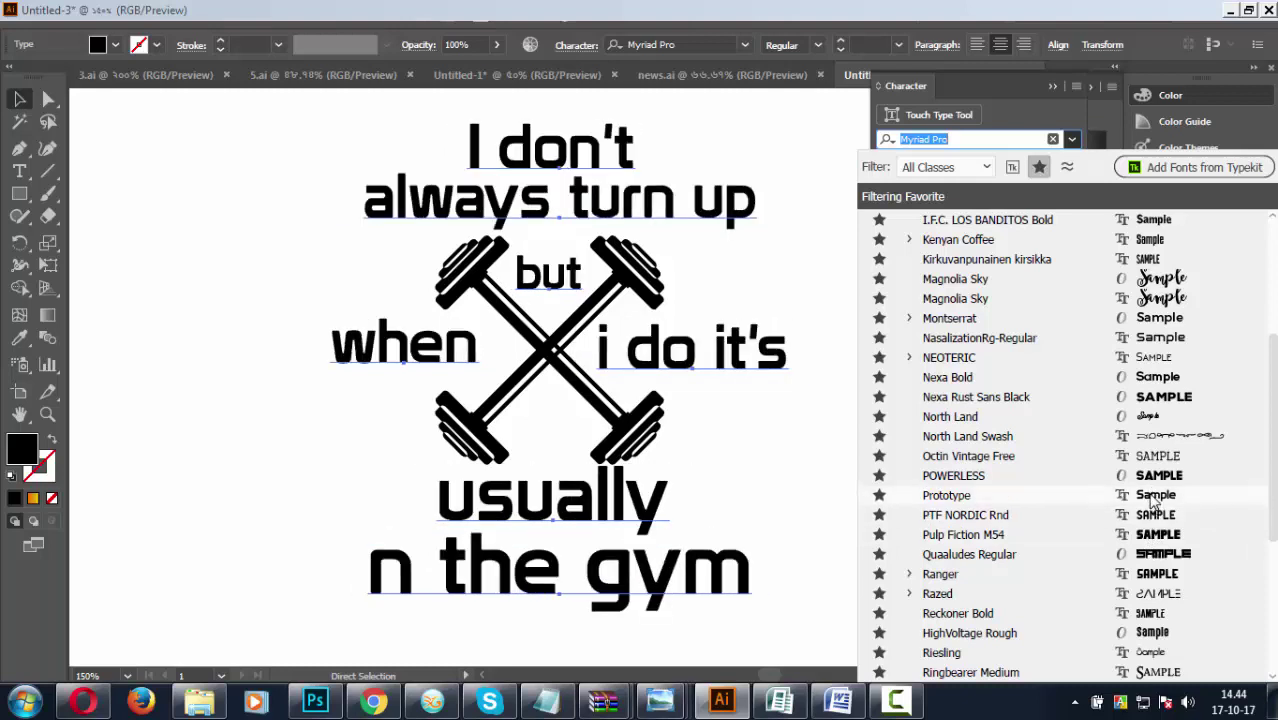
left_click(1150, 496)
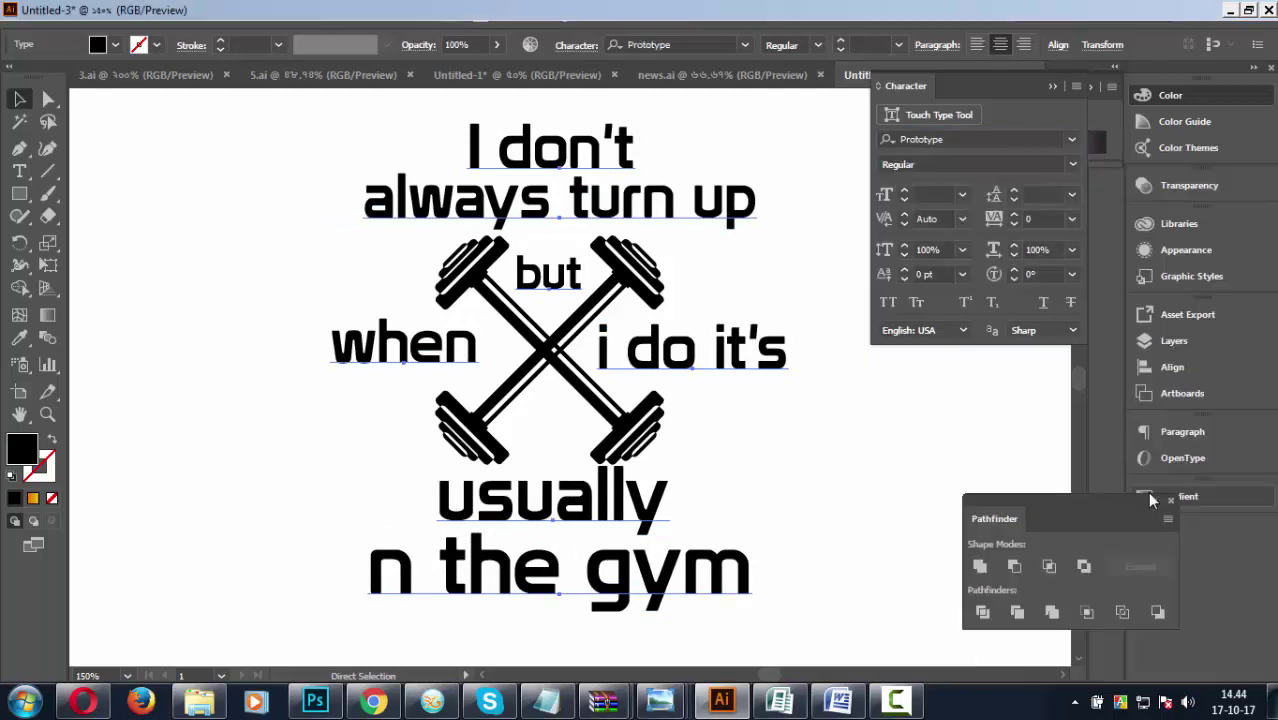
Add the missing 'i' so the bottom line reads 'in the gym'.
key("t")
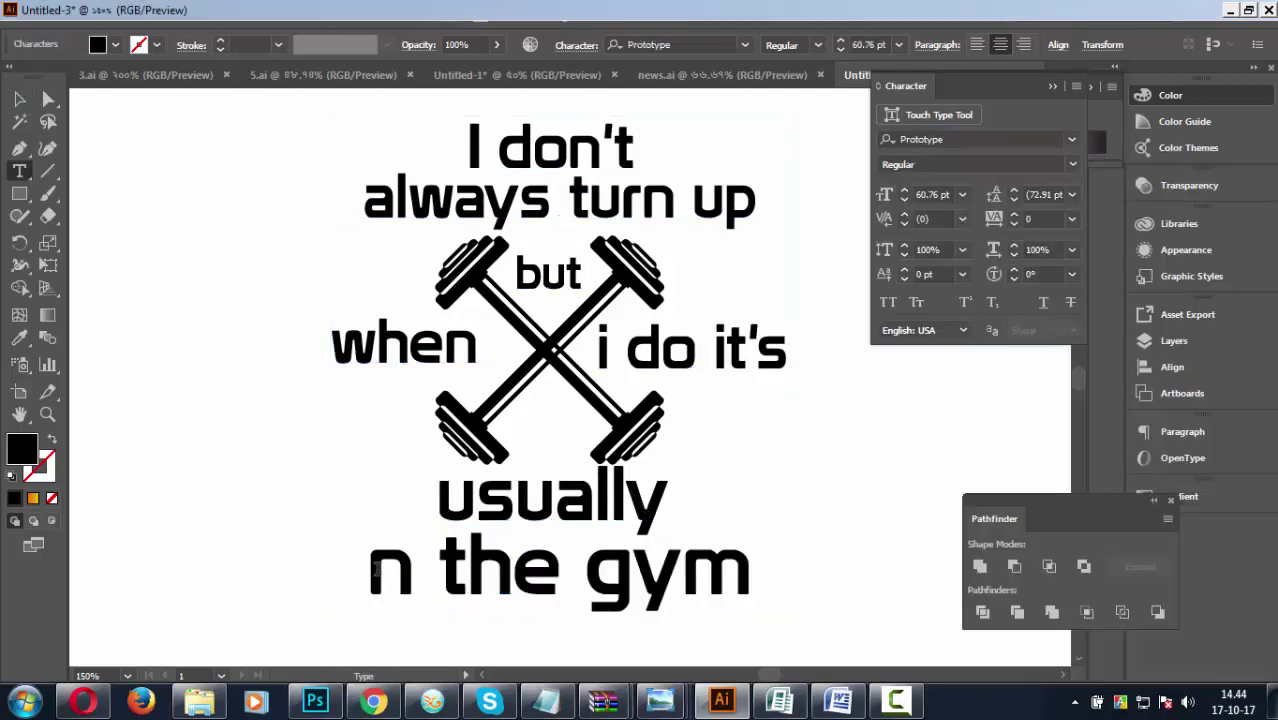
left_click(369, 570)
type("i")
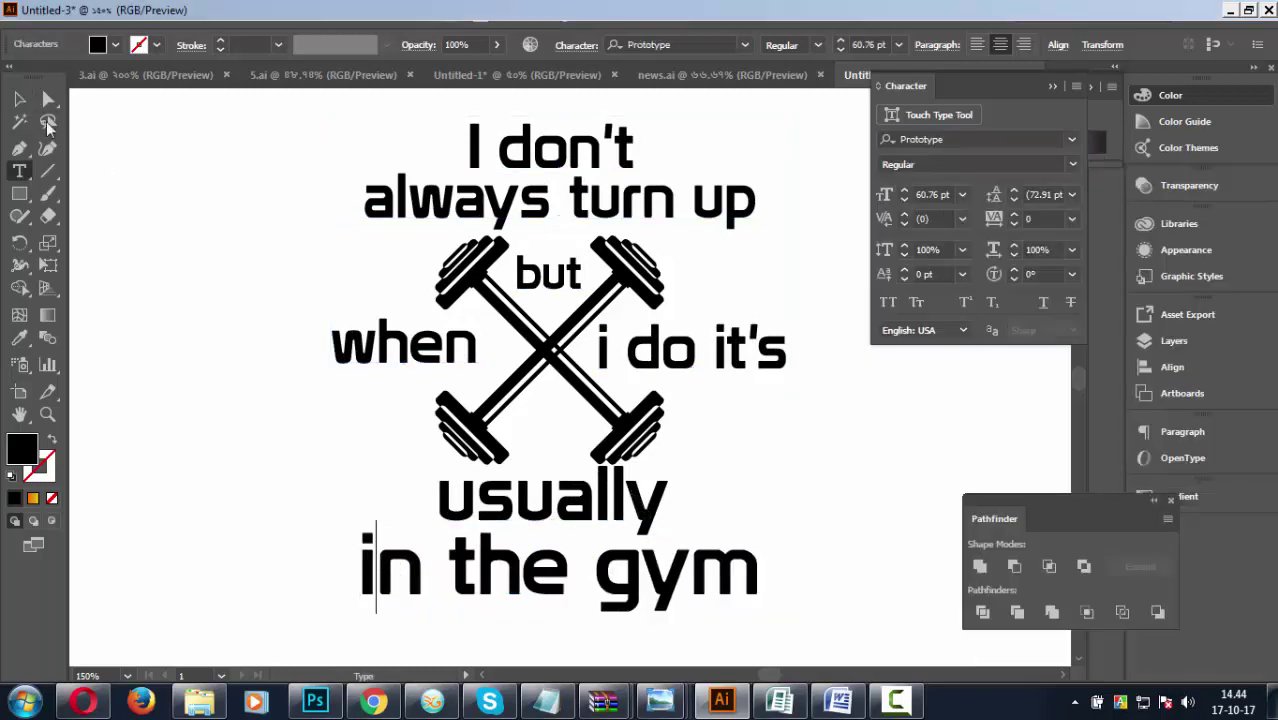
left_click(19, 99)
left_click_drag(742, 518, 742, 447)
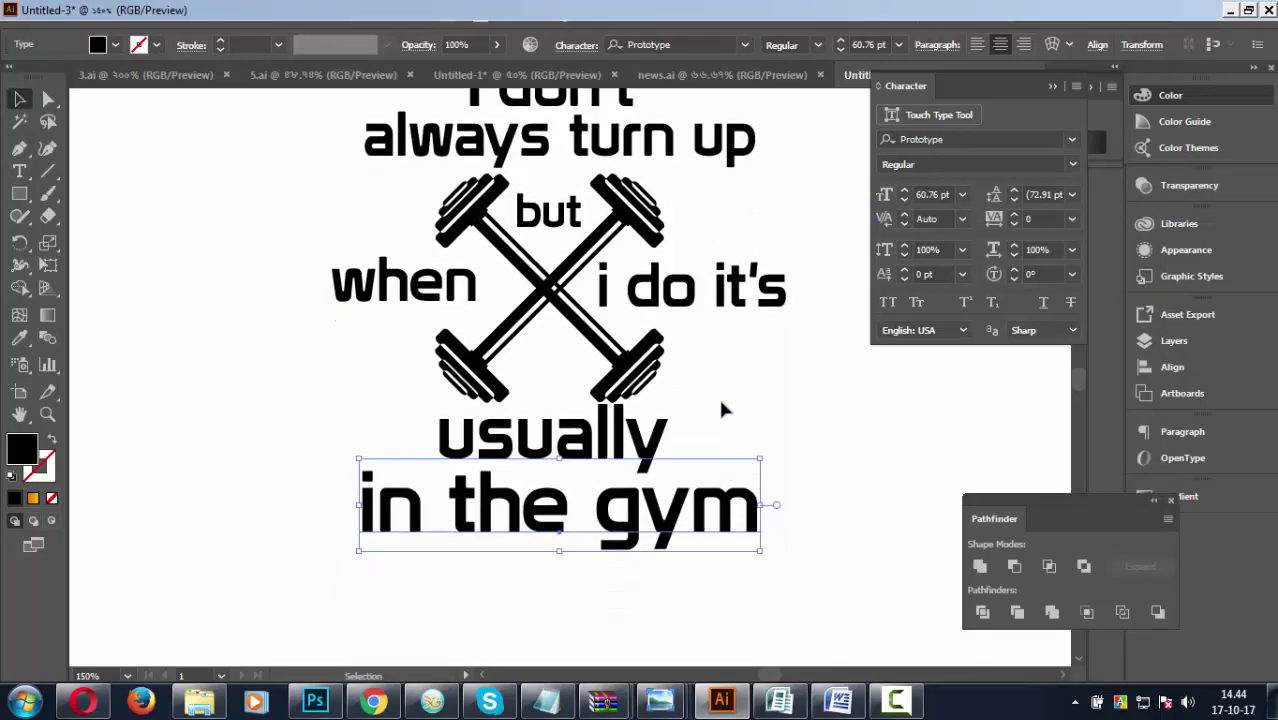
Select all the artwork and set every quote line to All Caps.
key("space")
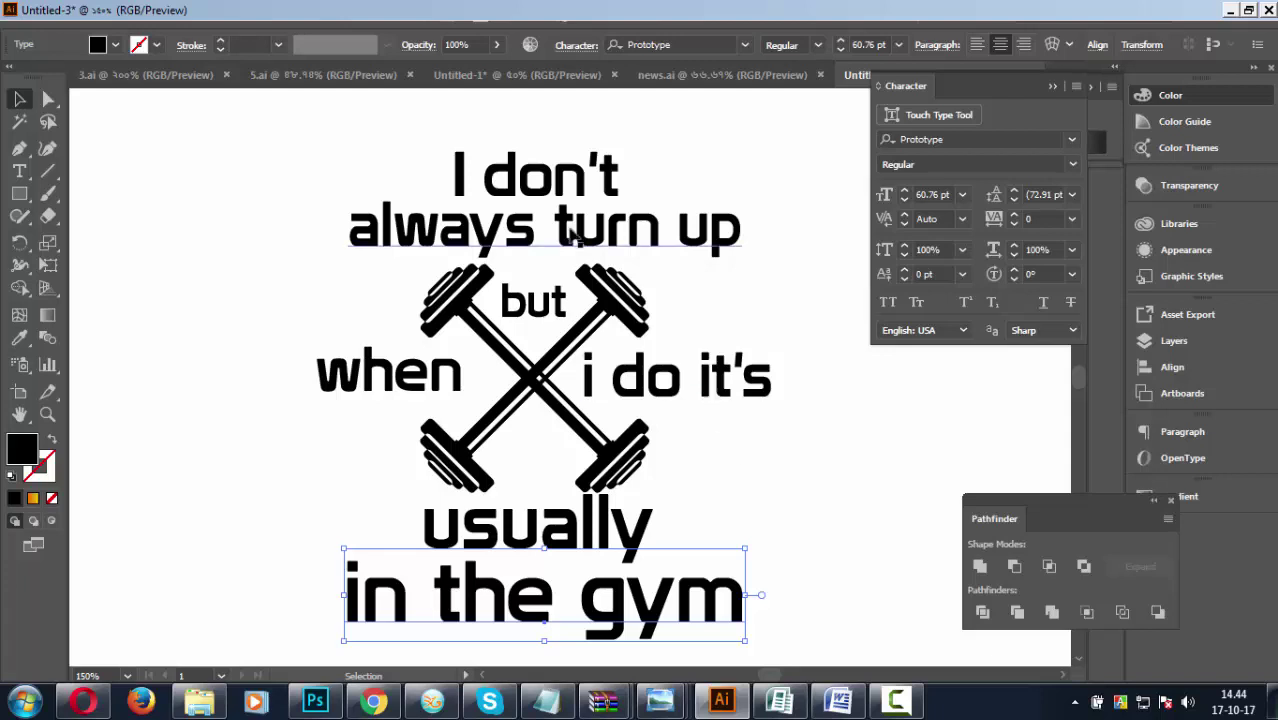
left_click(549, 197)
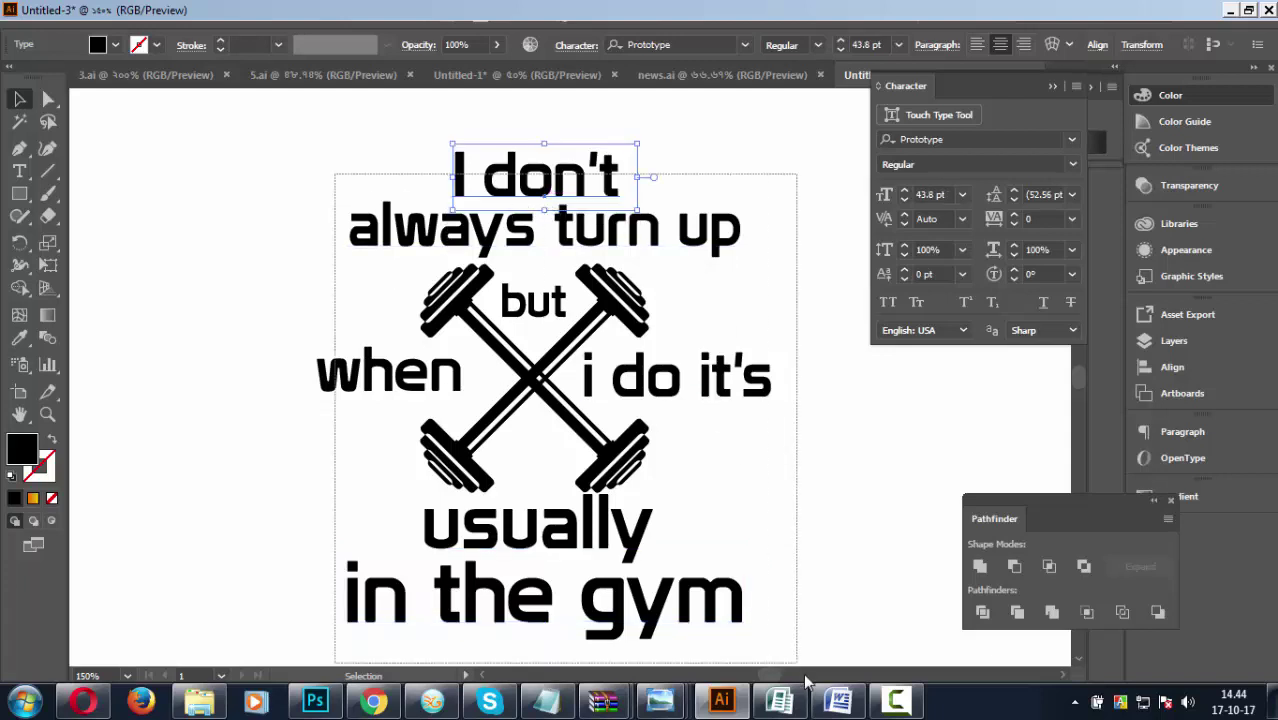
left_click_drag(334, 174, 798, 664)
scroll(812, 540, "down", 1)
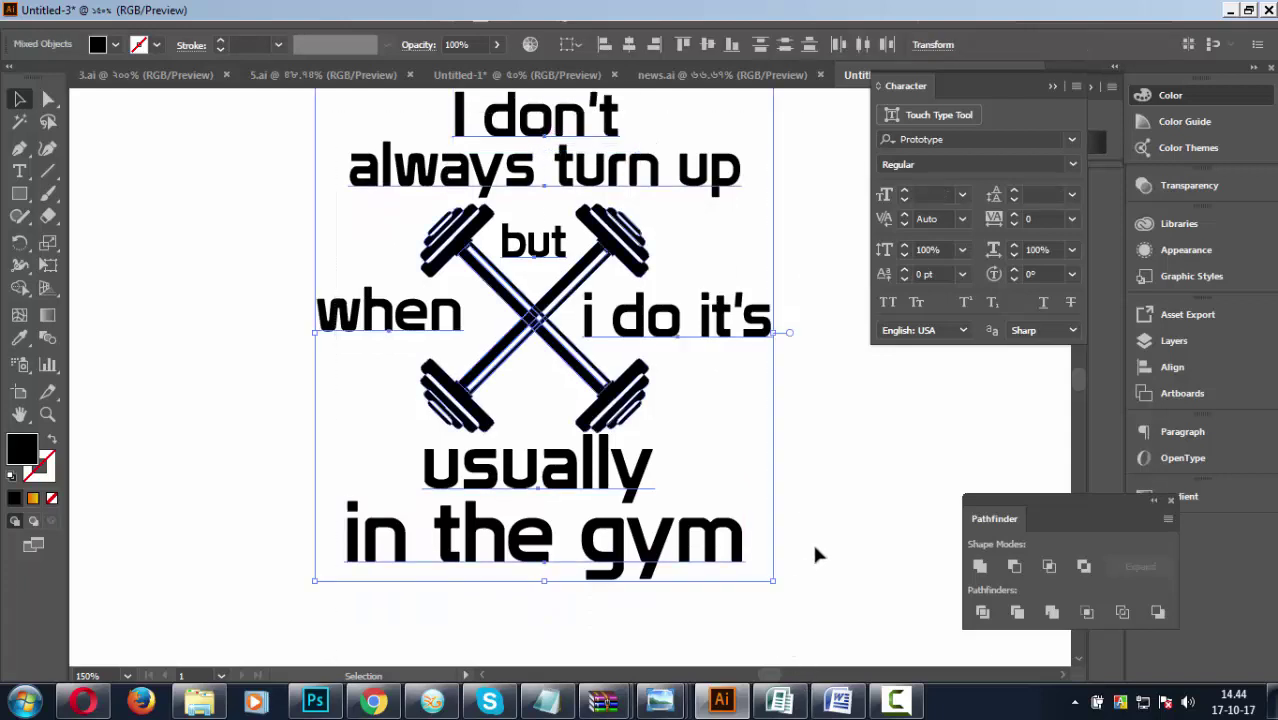
left_click(888, 302)
left_click(815, 466)
scroll(815, 466, "up", 1)
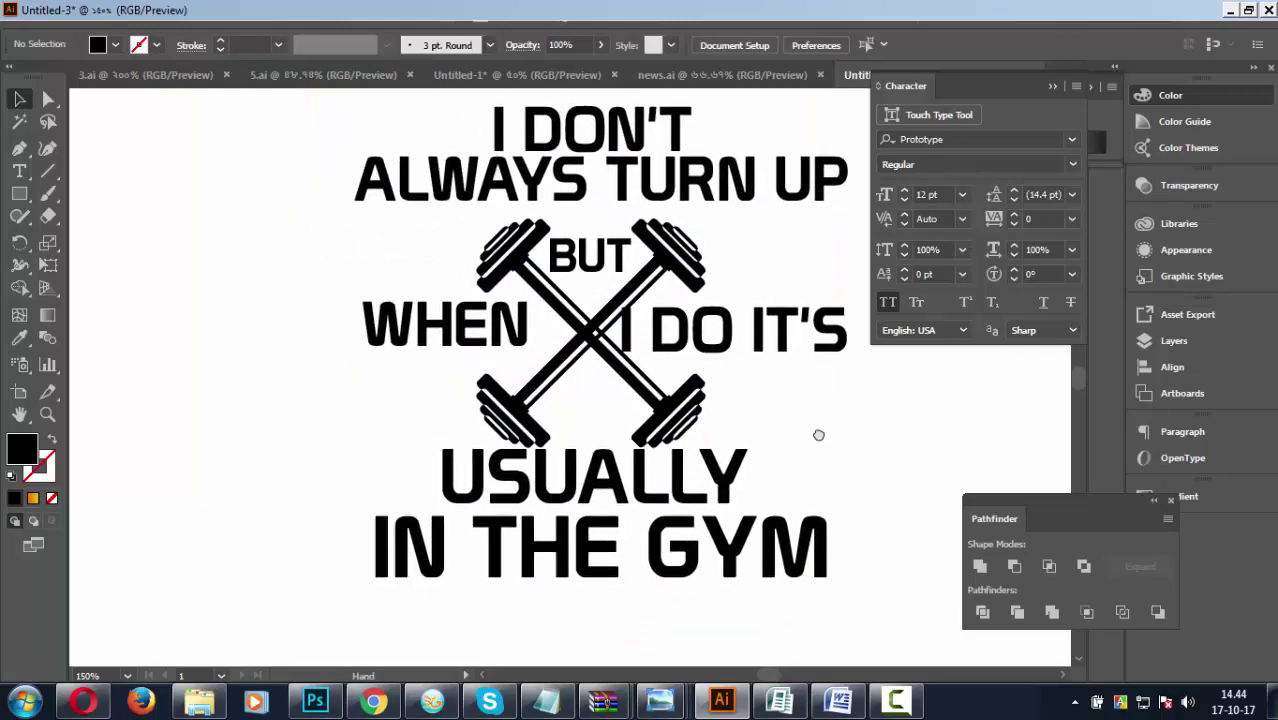
scroll(790, 487, "up", 1)
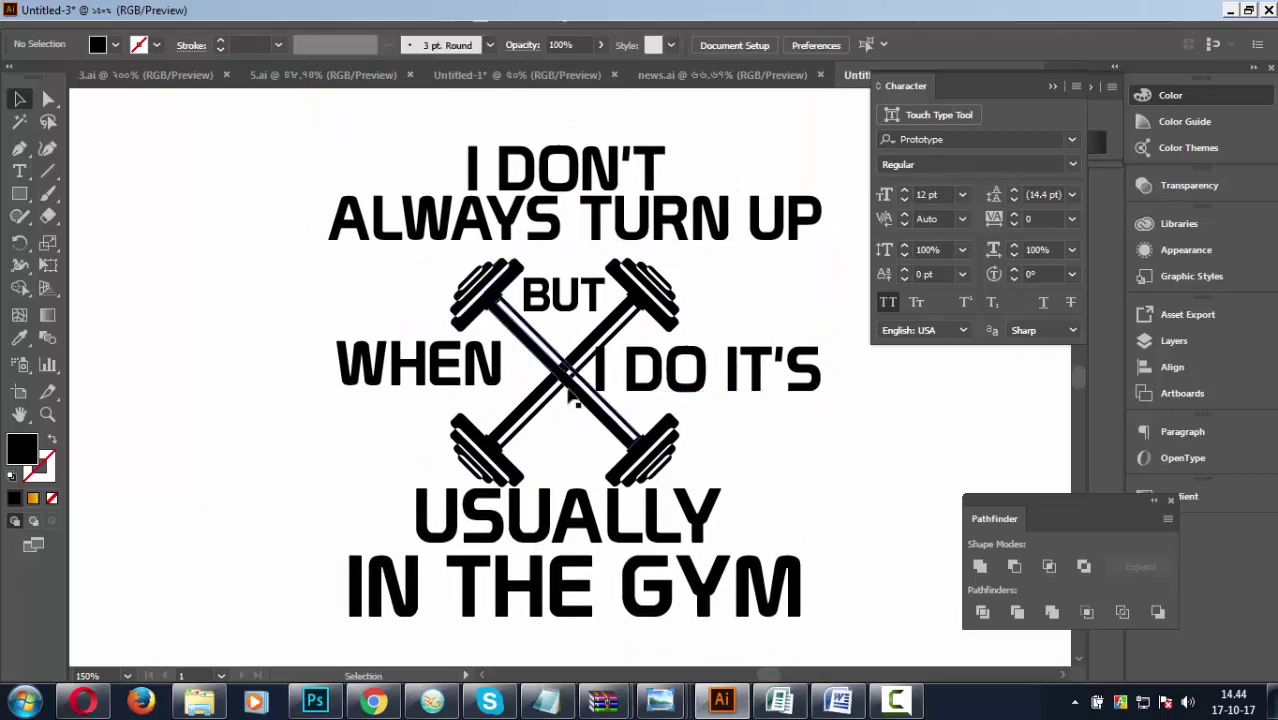
left_click(497, 368)
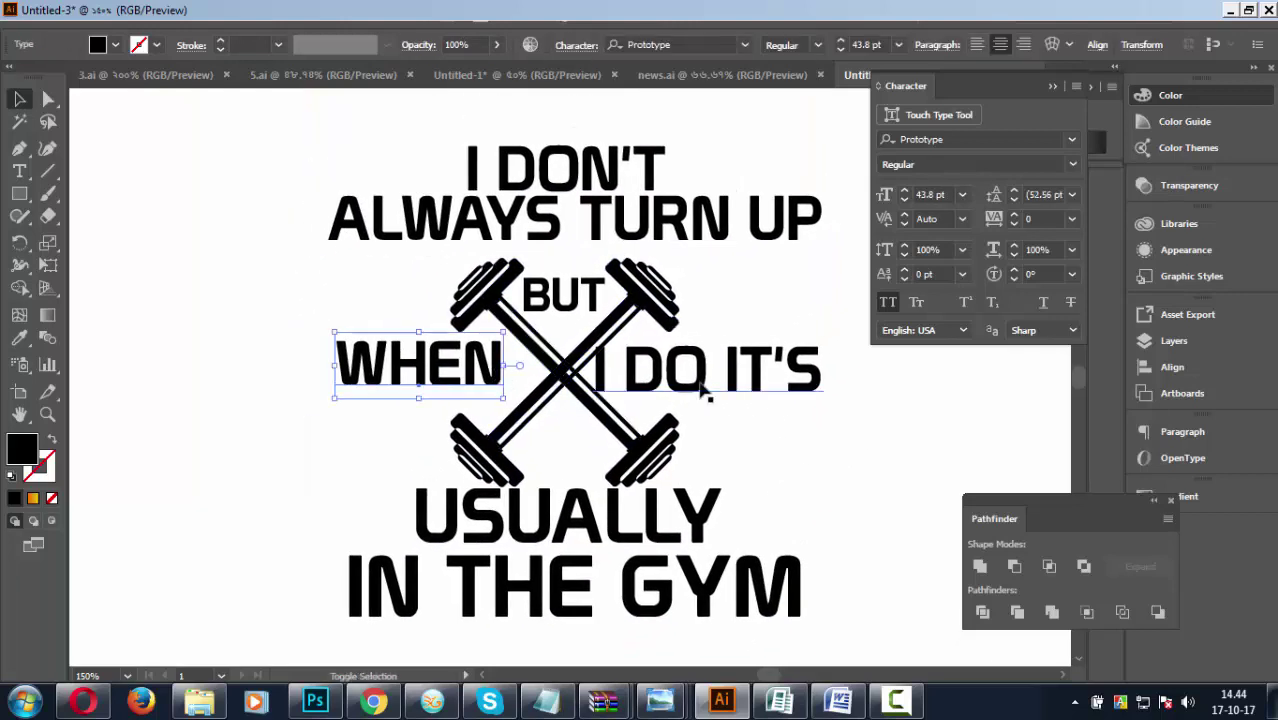
Set WHEN in the Google spies font.
left_click(1071, 140)
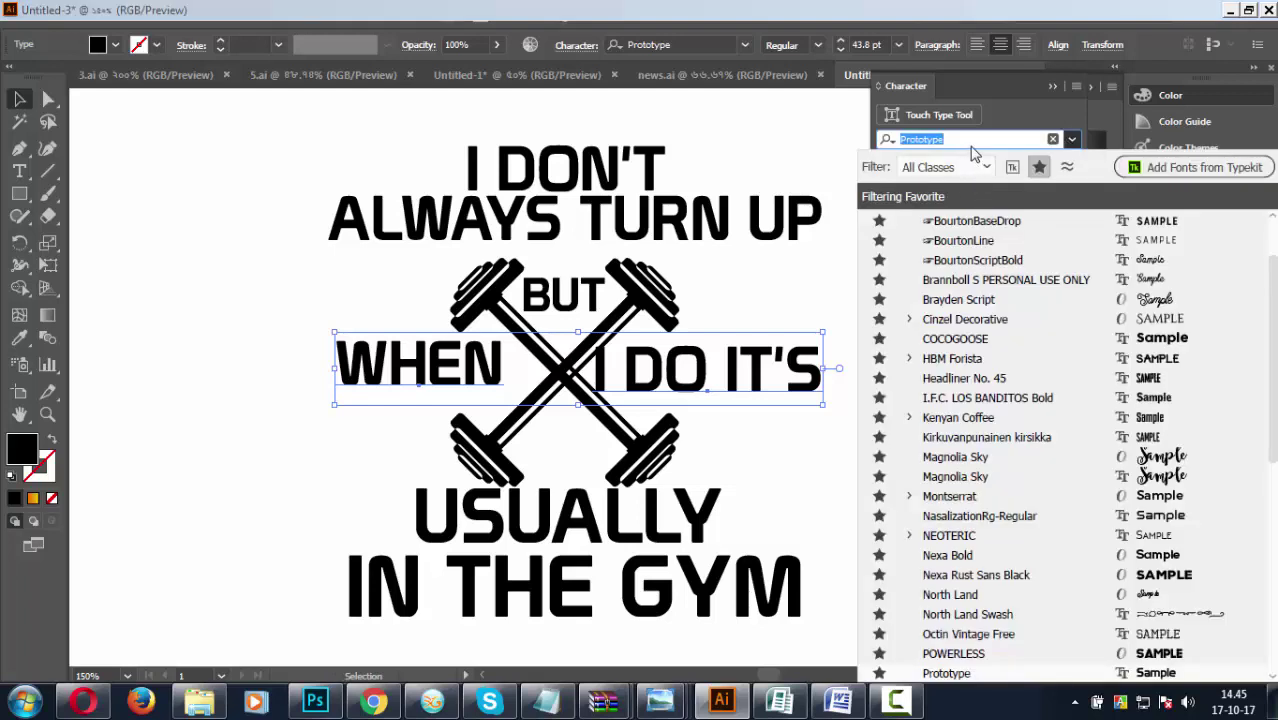
type("go")
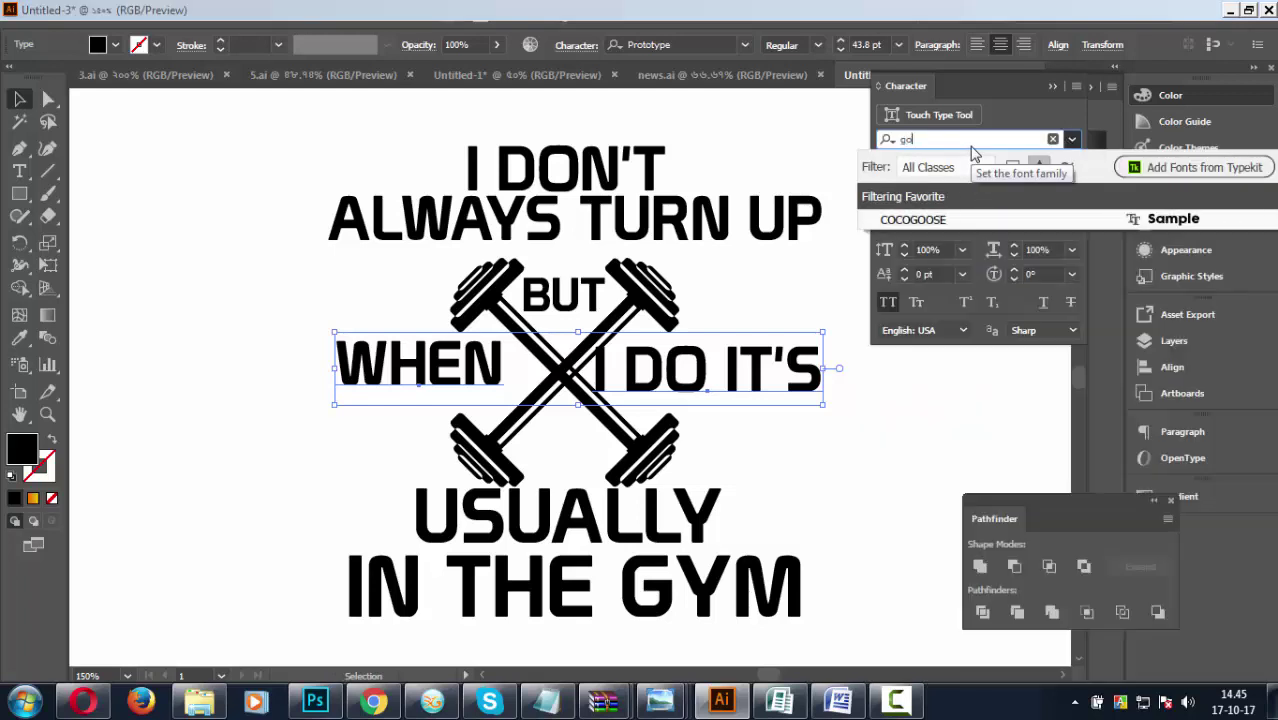
left_click(1039, 167)
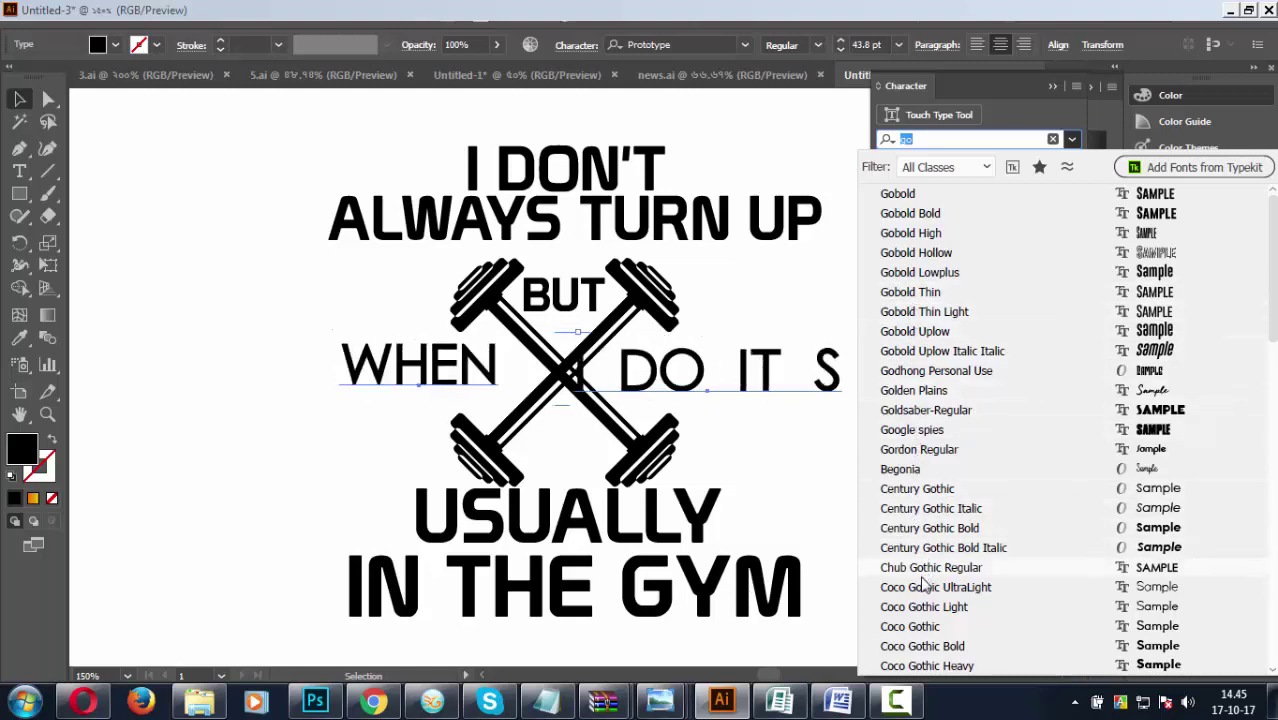
scroll(950, 395, "down", 3)
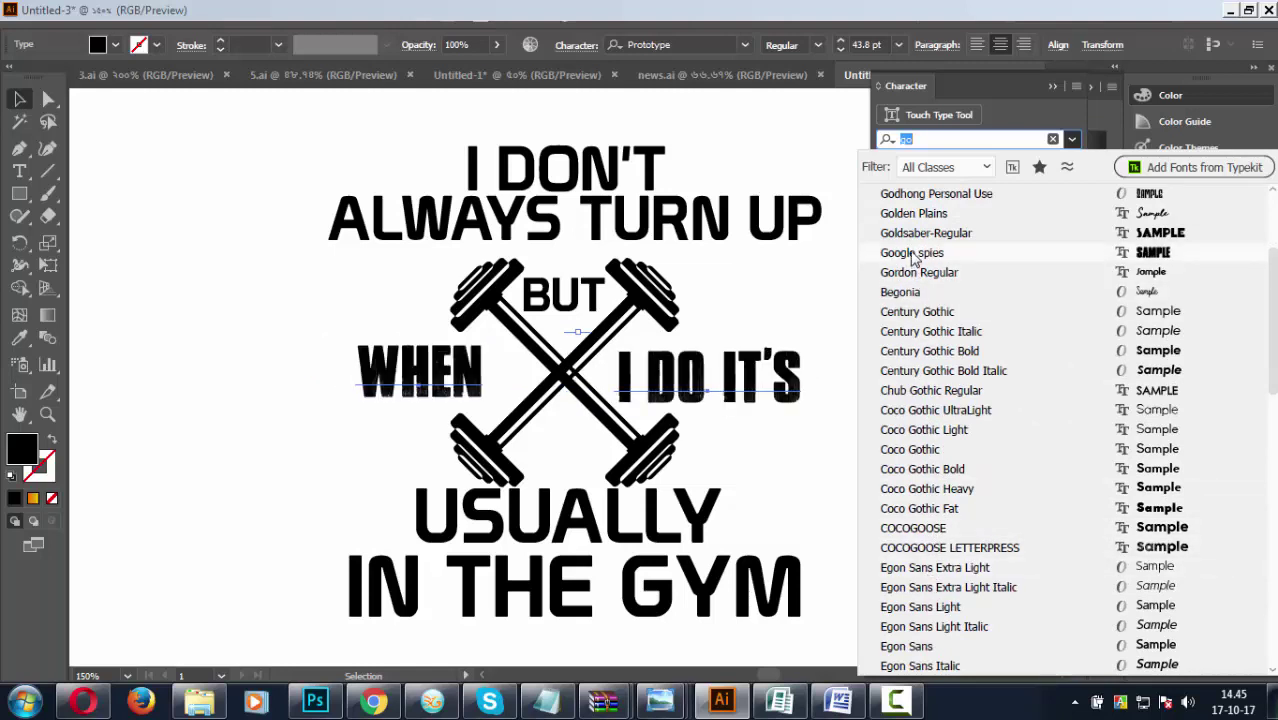
left_click(912, 254)
Shrink WHEN to about 31 pt and nudge it up slightly.
left_click(754, 427)
left_click_drag(426, 383, 510, 405)
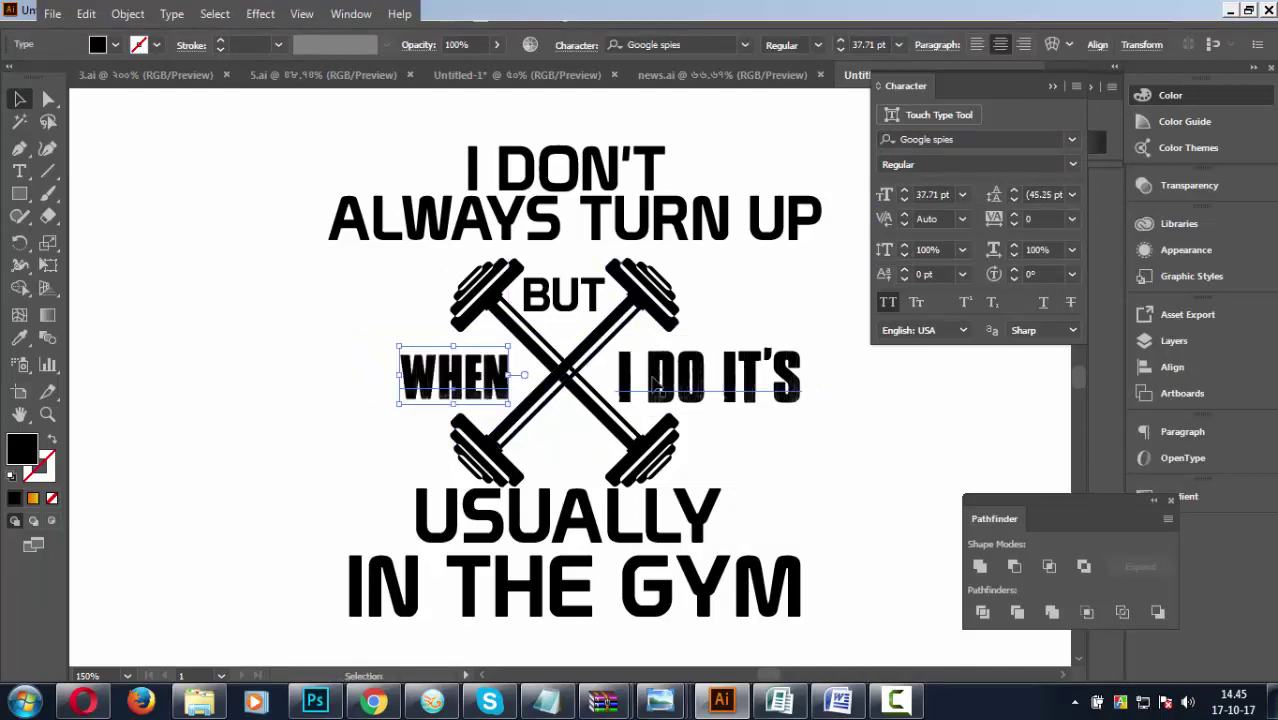
key("ctrl+z")
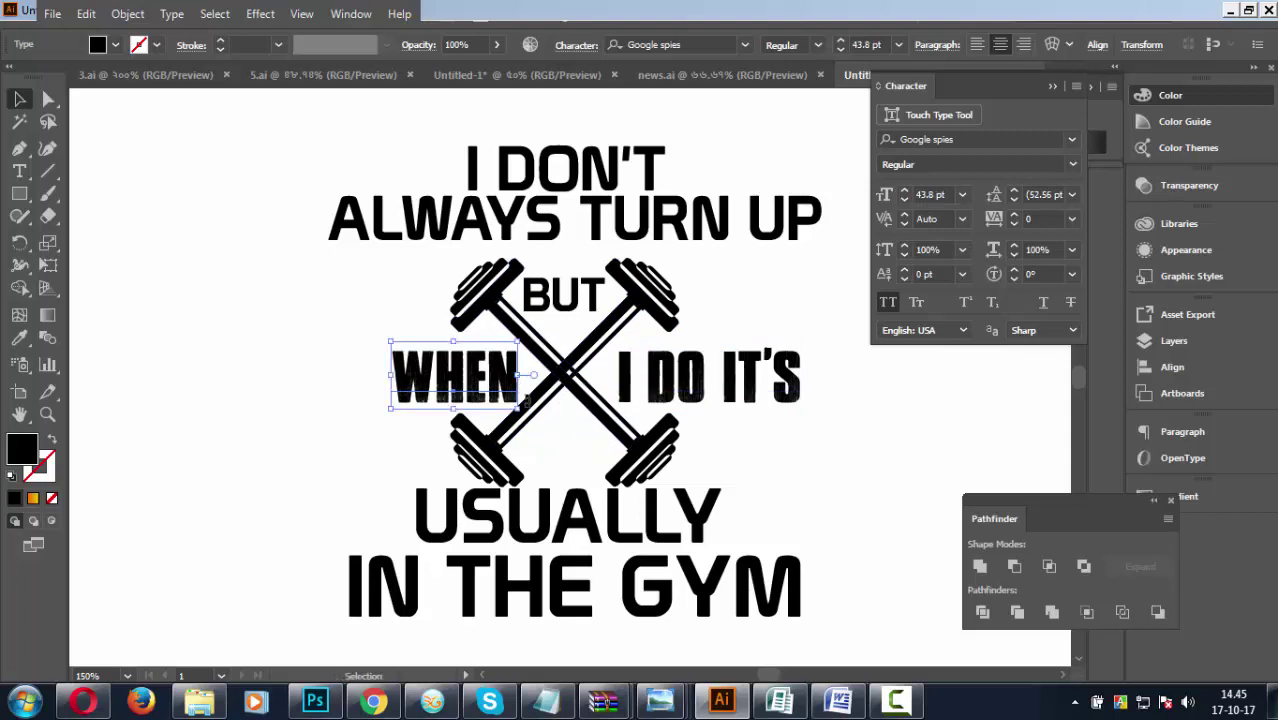
mouse_move(517, 409)
left_mouse_down()
mouse_move(499, 397)
mouse_move(507, 385)
left_mouse_up()
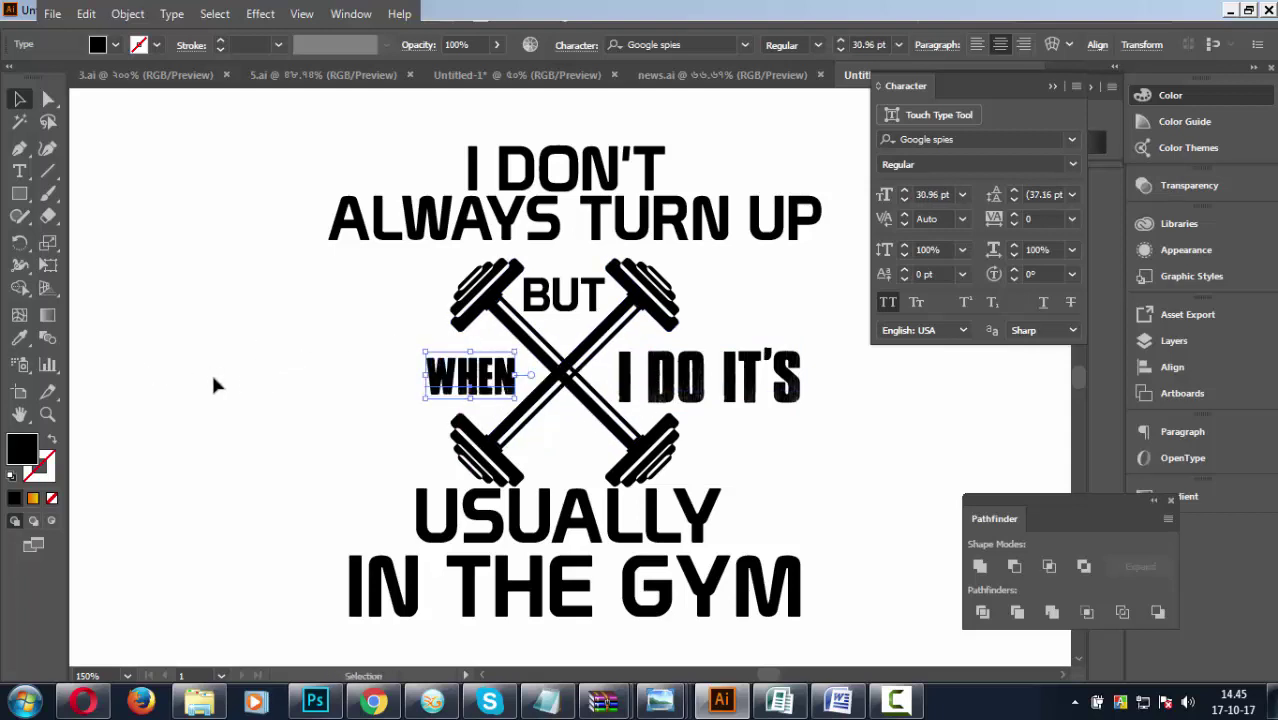
key("Up")
key("Up")
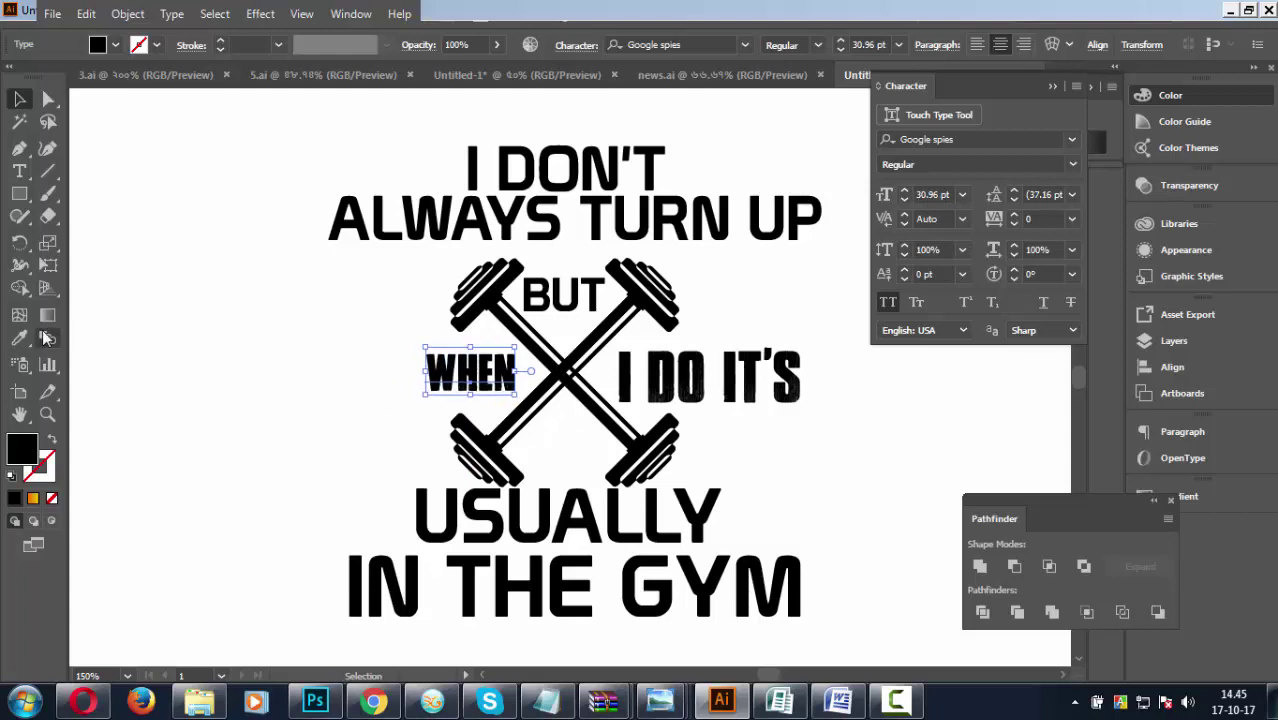
Give I DO IT'S the same Google spies style as WHEN using the Eyedropper.
left_click(19, 338)
left_click(524, 386)
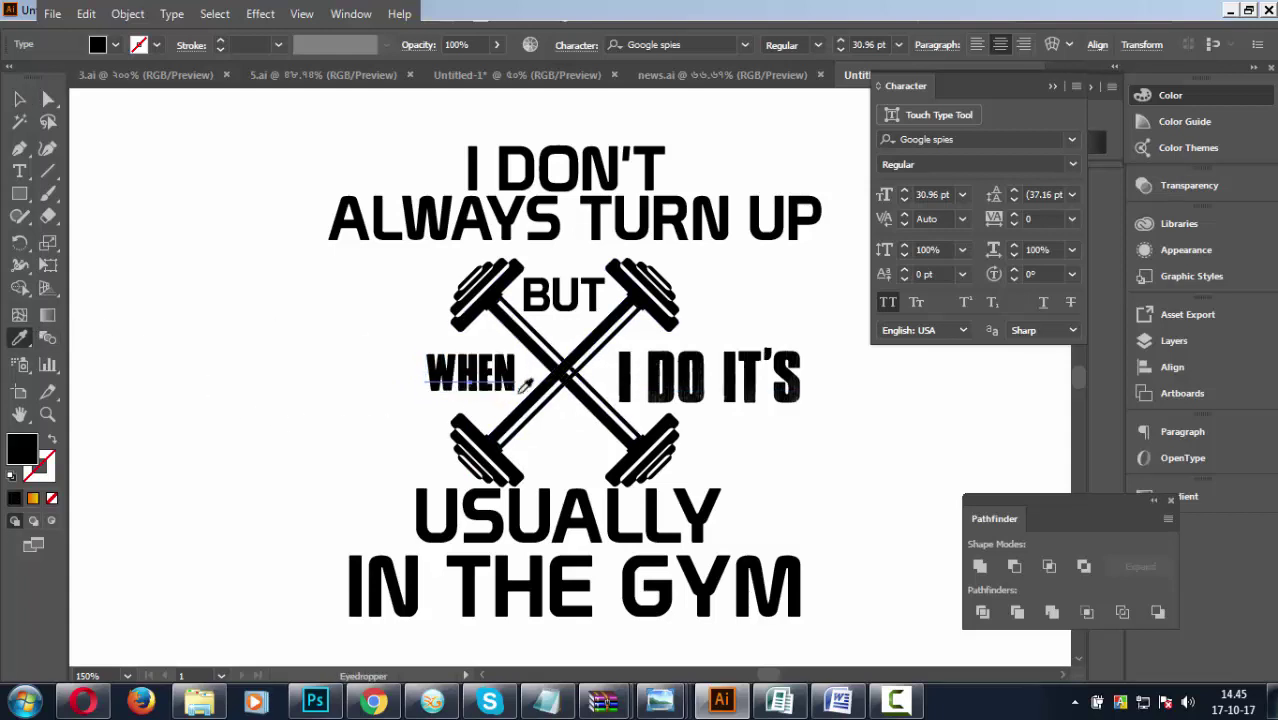
left_click(708, 378, "ctrl")
left_click(504, 368)
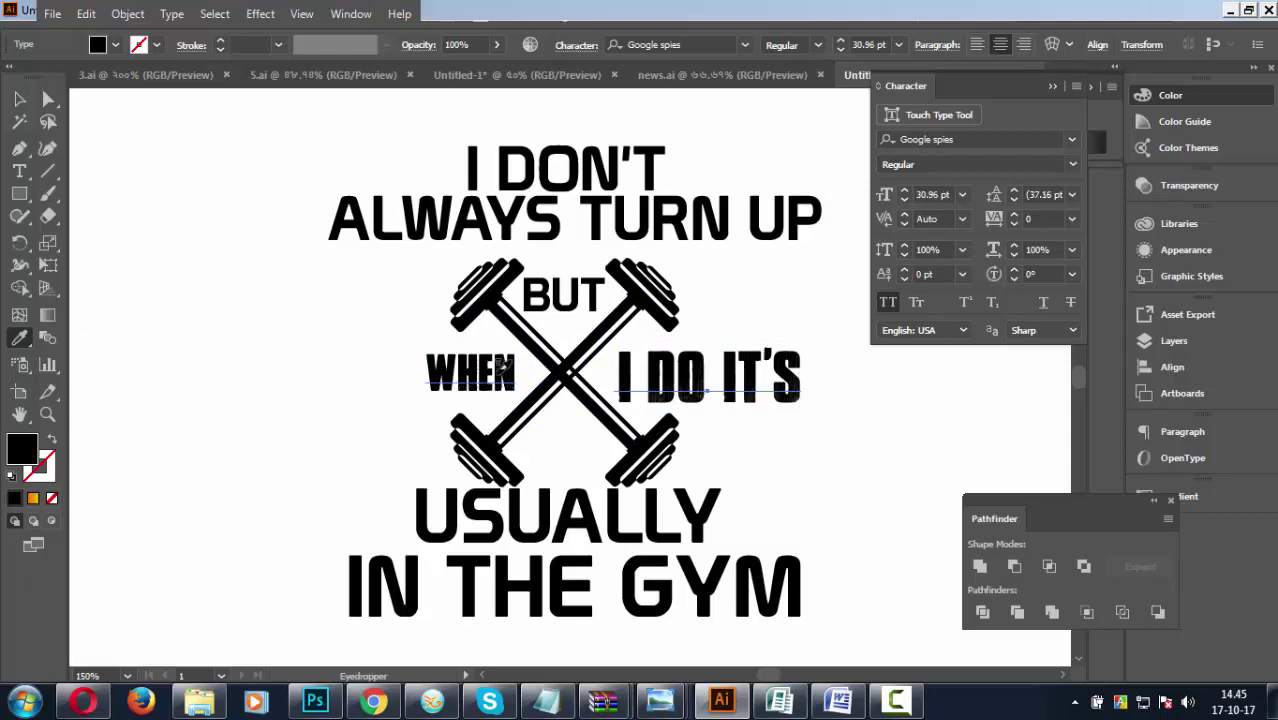
left_click(19, 98)
Move I DO IT'S close beside the dumbbells and raise ALWAYS TURN UP slightly.
left_click_drag(724, 385, 686, 369)
left_click(858, 390)
left_click_drag(790, 421, 725, 416)
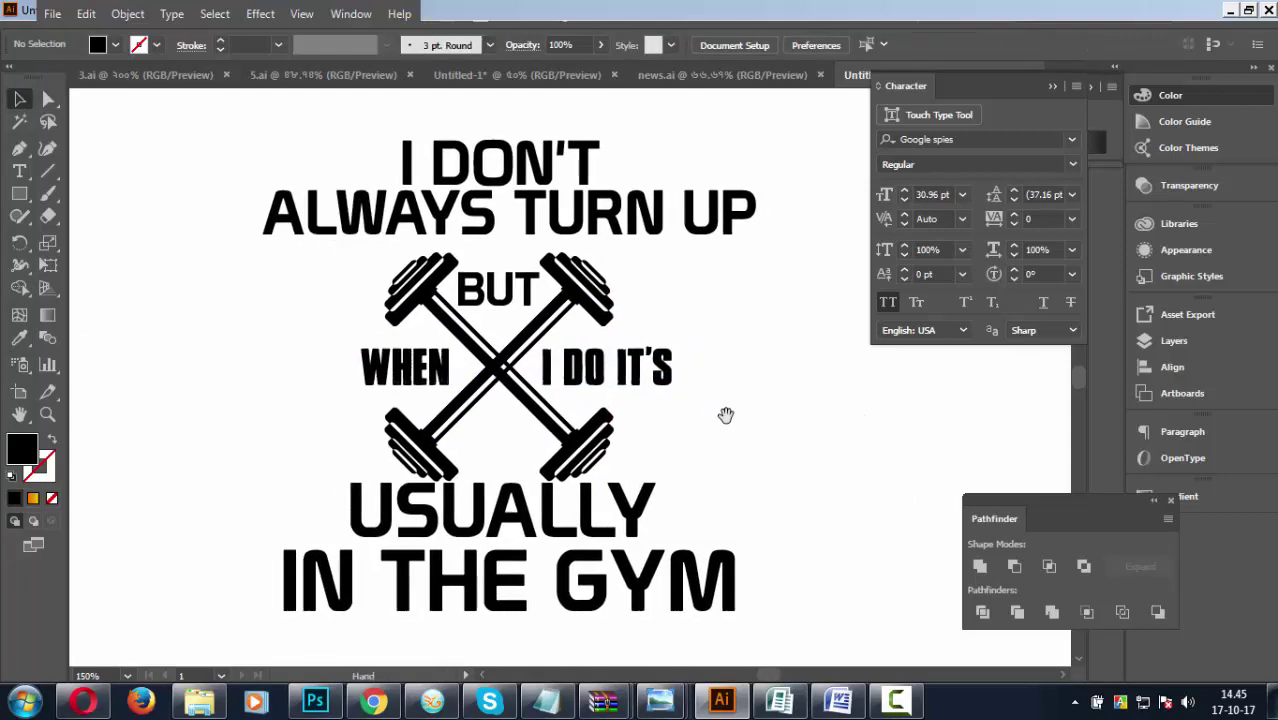
left_click_drag(557, 222, 563, 157)
Set both top lines, I DON'T and ALWAYS TURN UP, in Agency FB Bold from favorites.
left_click(645, 185, "shift")
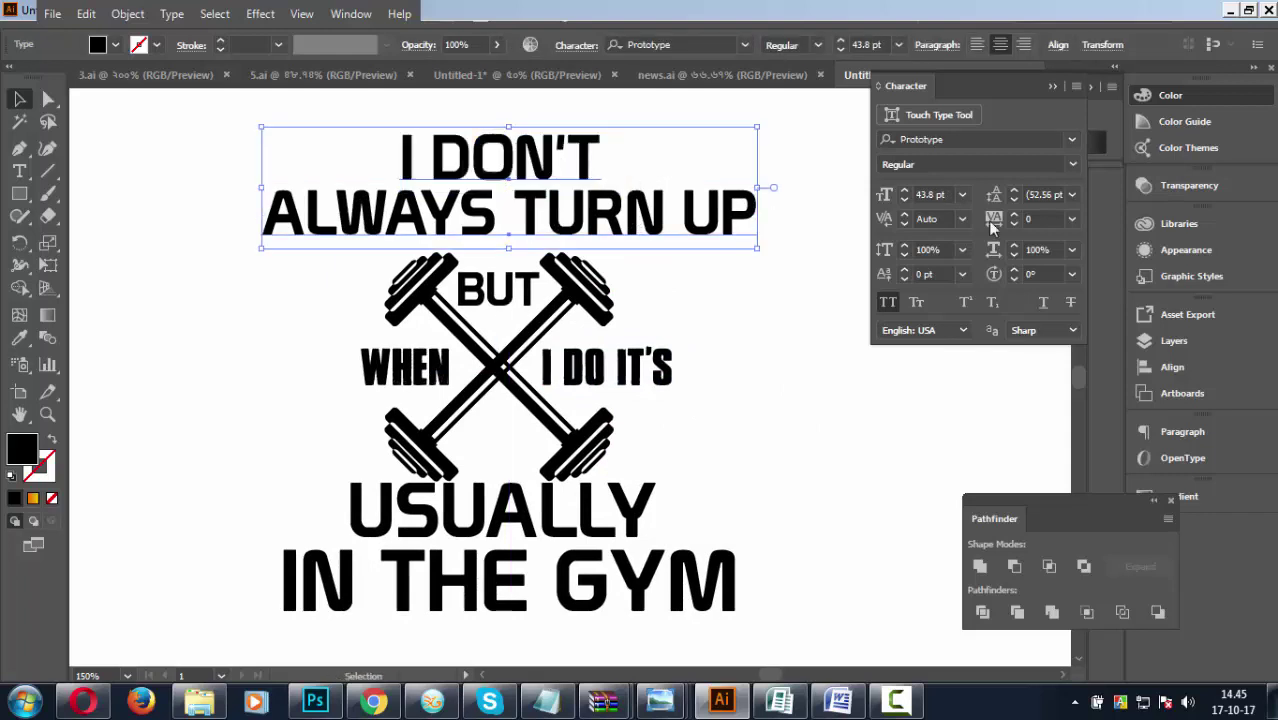
left_click(1083, 143)
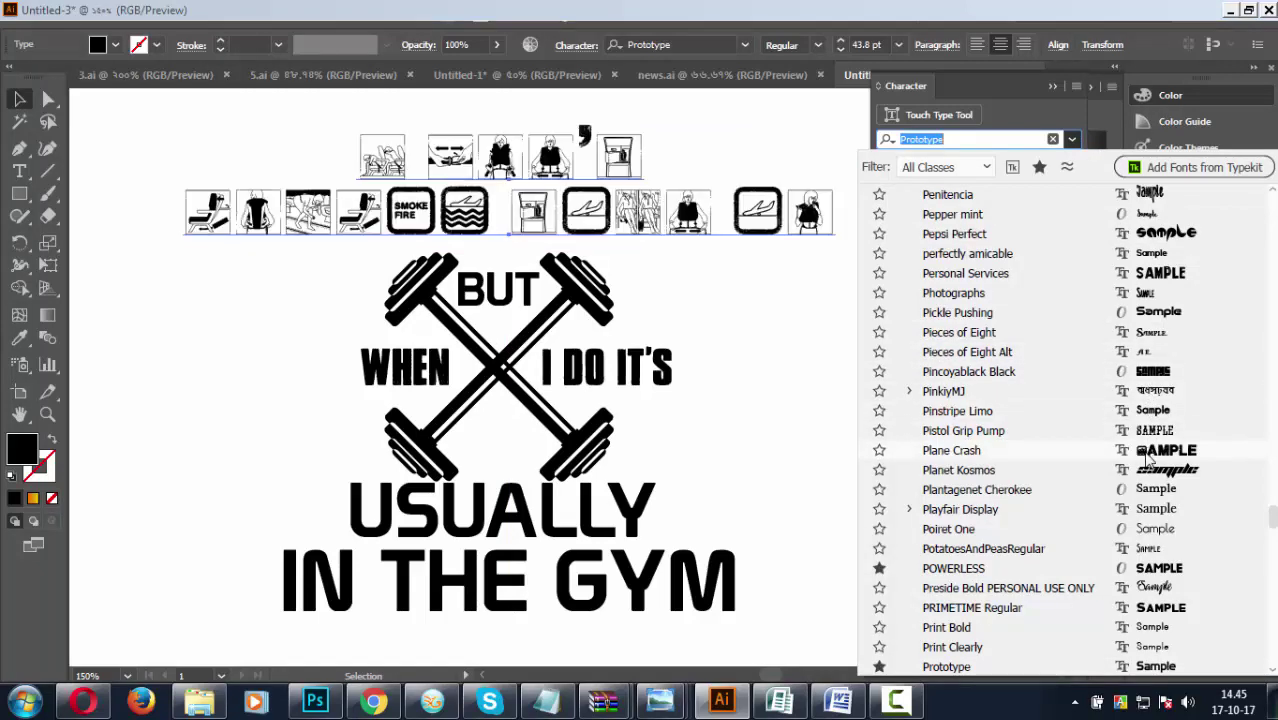
left_click(1039, 167)
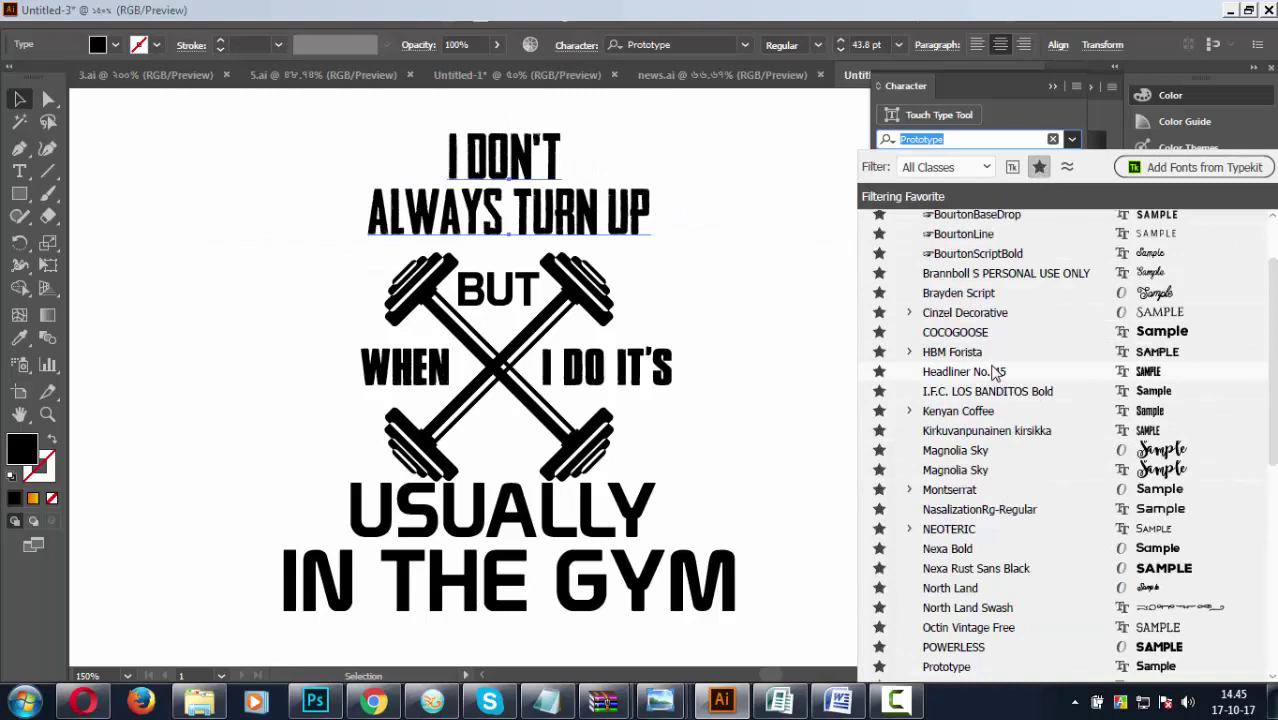
scroll(990, 350, "up", 2)
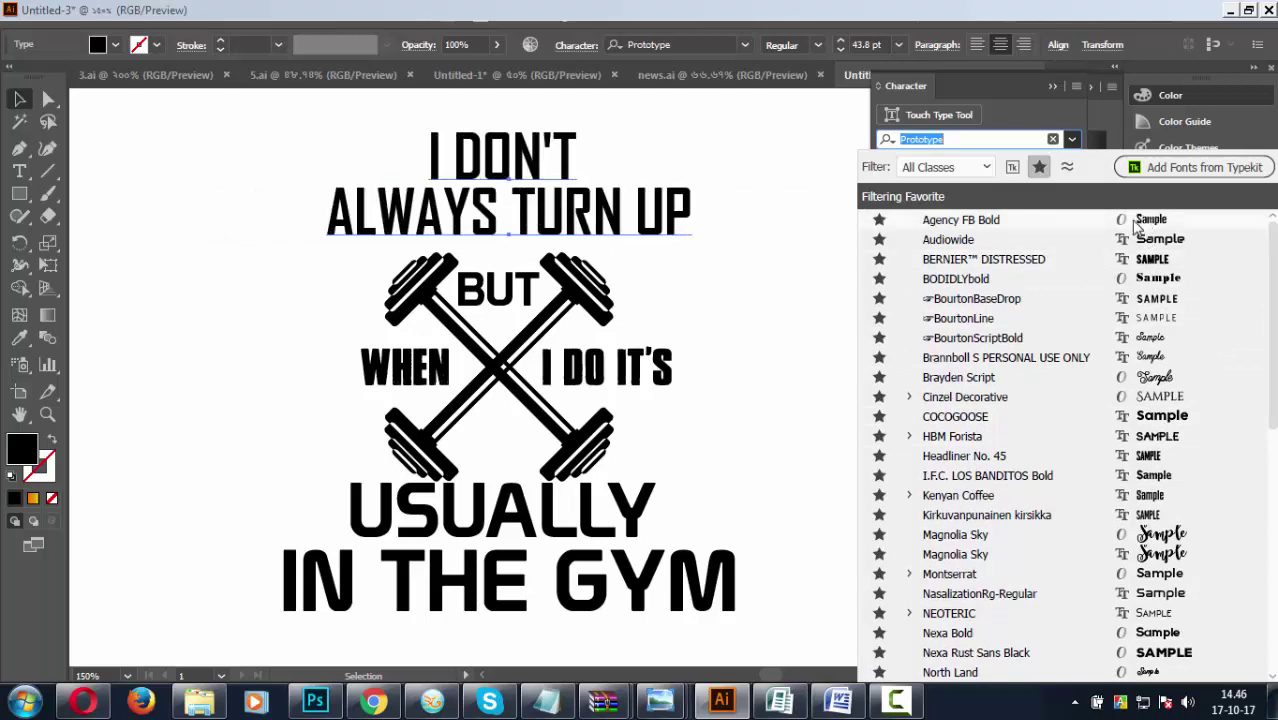
left_click(1136, 228)
Warp ALWAYS TURN UP into a 25% Arc and position it toward the dumbbells.
left_click(705, 317)
left_click_drag(660, 225, 680, 256)
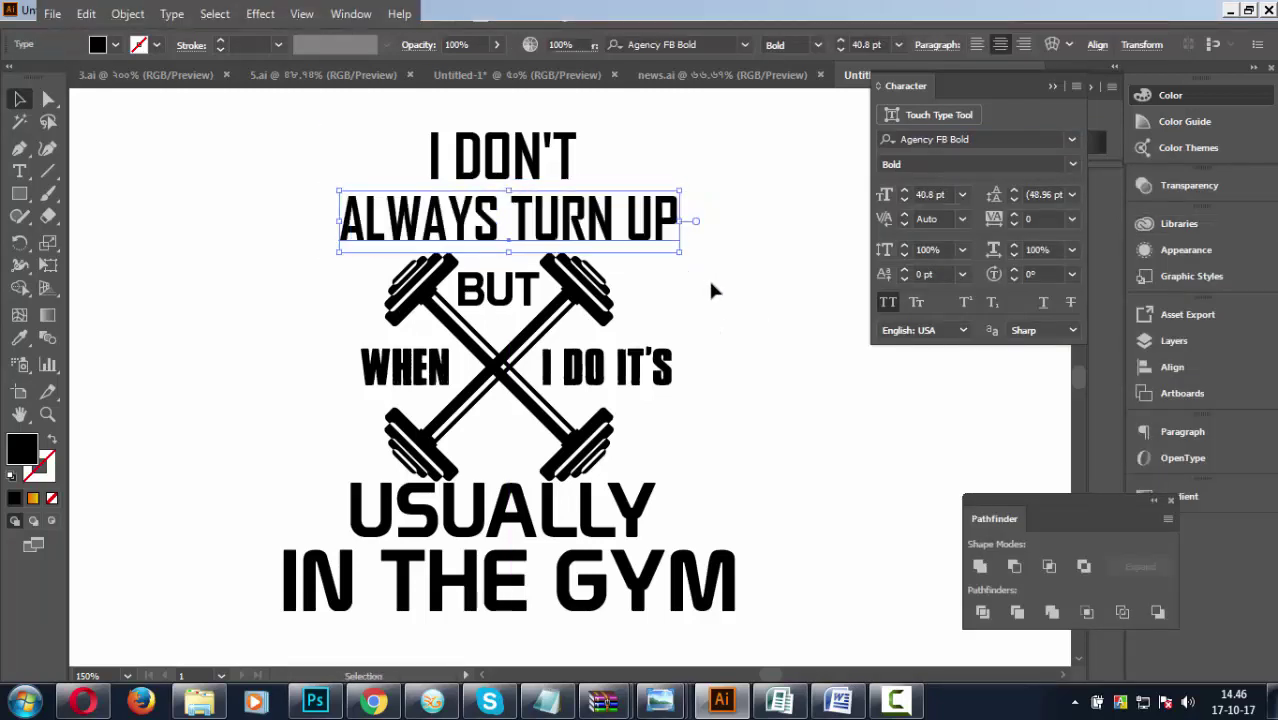
left_click(1052, 46)
left_click(1076, 284)
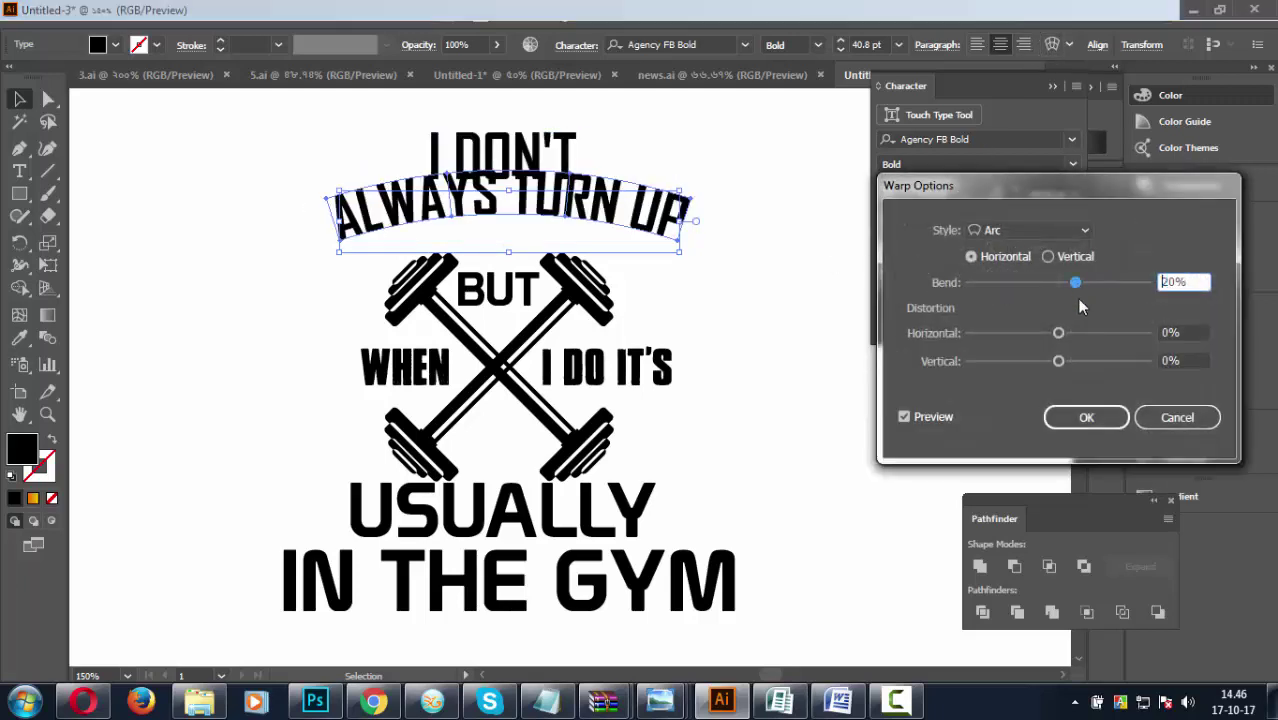
left_click_drag(1074, 285, 1080, 286)
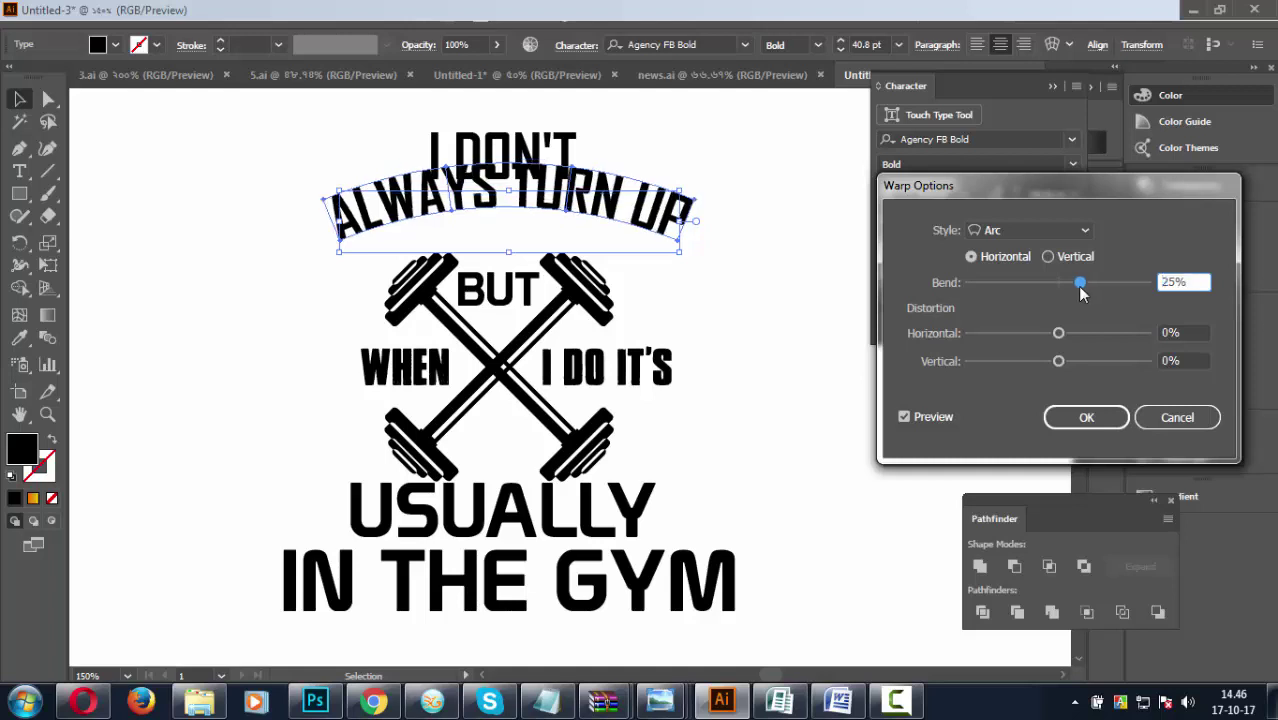
left_click(1086, 417)
mouse_move(678, 242)
left_mouse_down()
mouse_move(680, 277)
mouse_move(693, 257)
left_mouse_up()
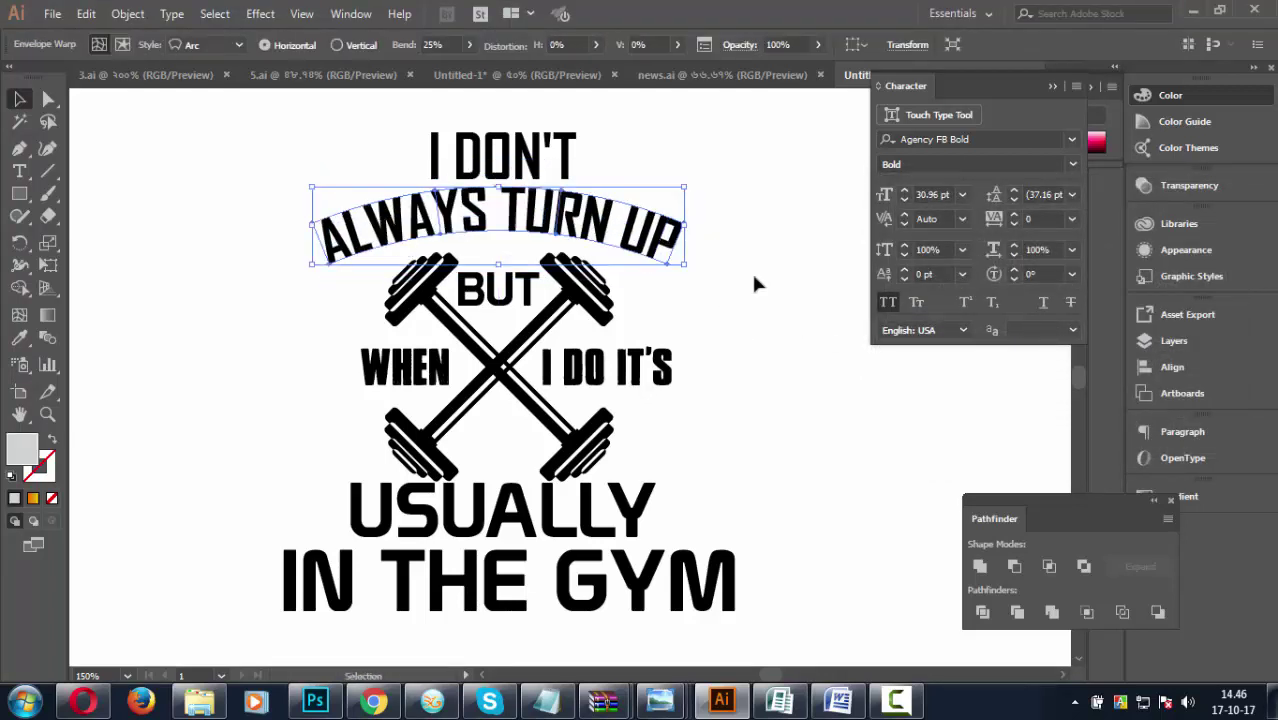
left_click(751, 273)
left_click(572, 158)
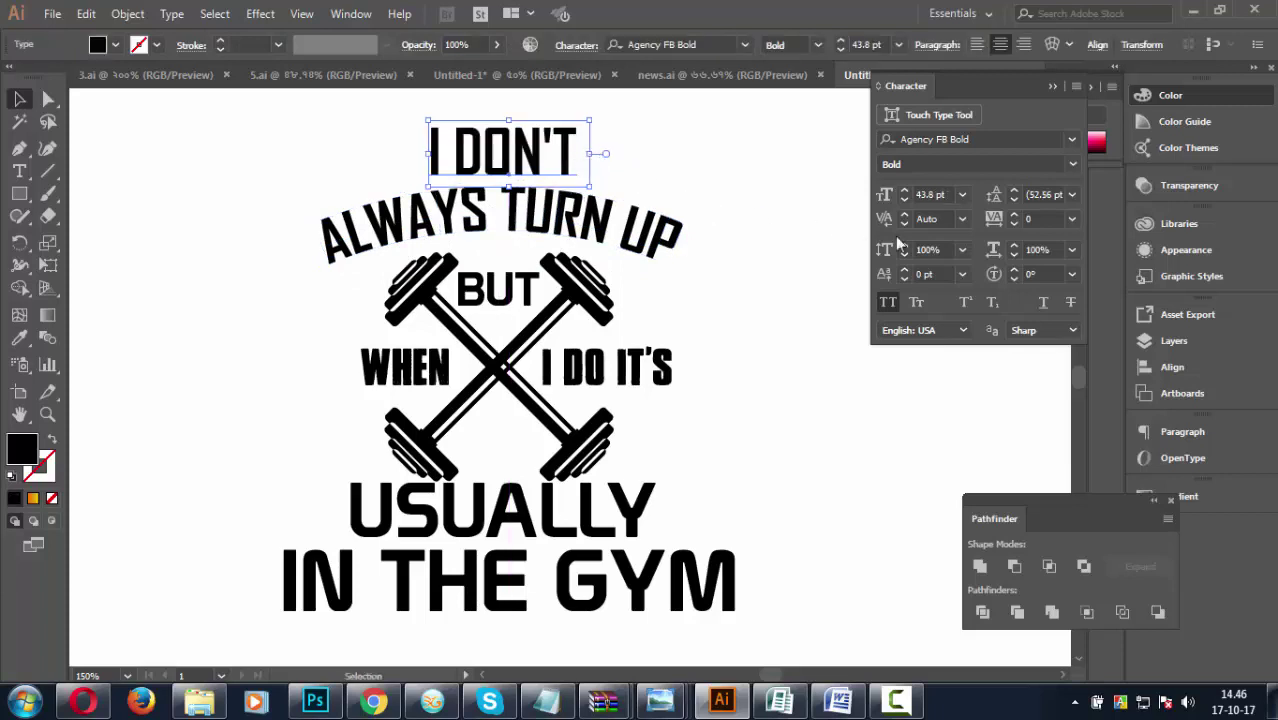
Give I DON'T letter spacing 2 and resize it above the arch.
left_click(1040, 218)
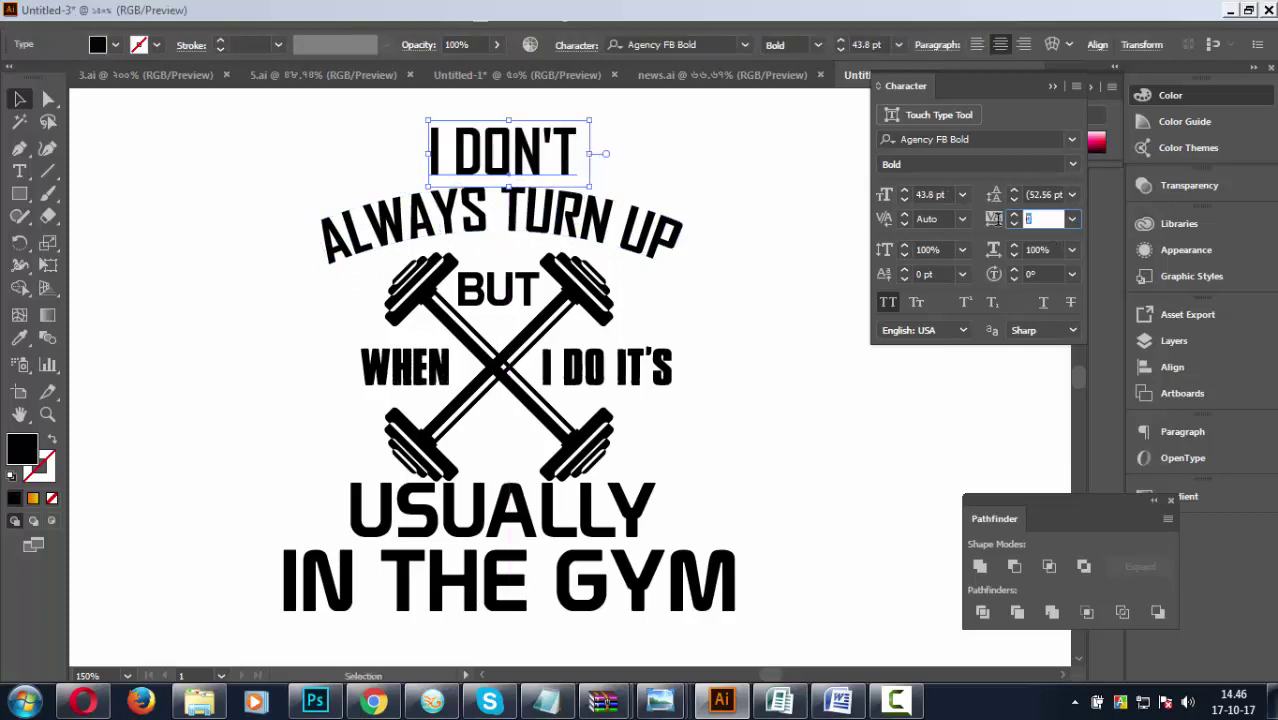
type("200")
left_click(765, 241)
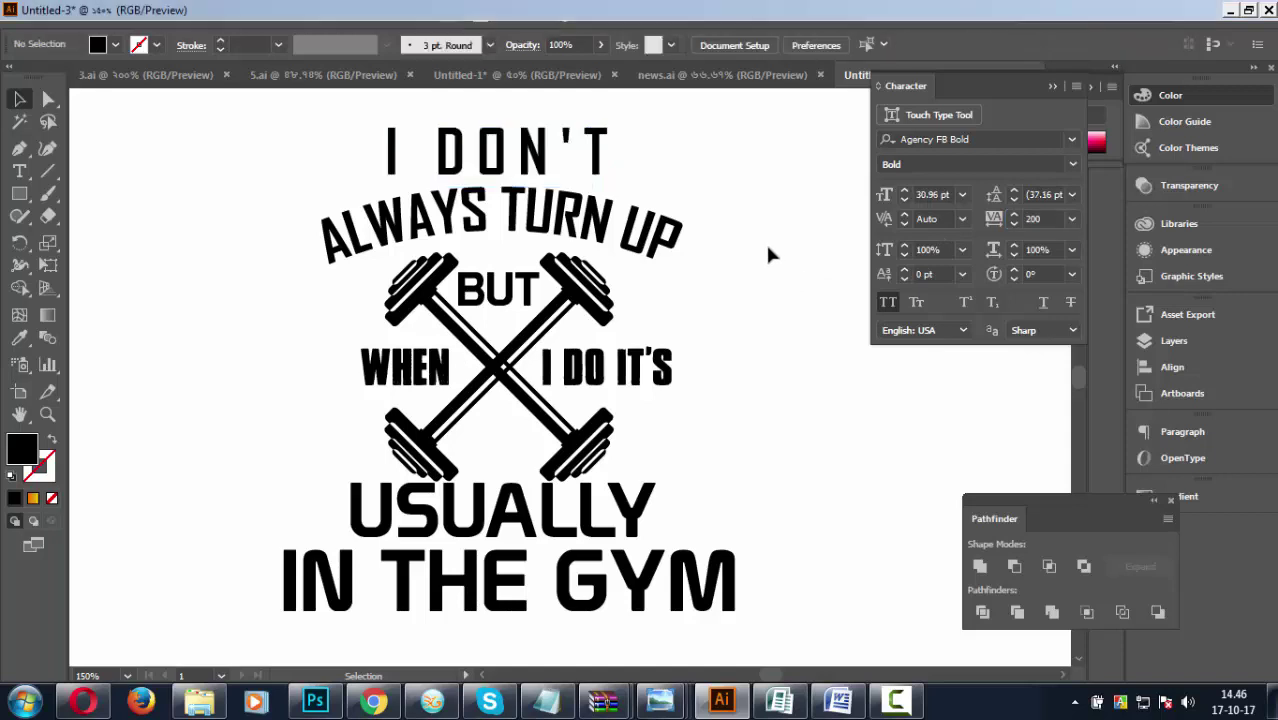
scroll(548, 283, "up", 3)
left_click(548, 283)
left_click_drag(636, 297, 670, 299)
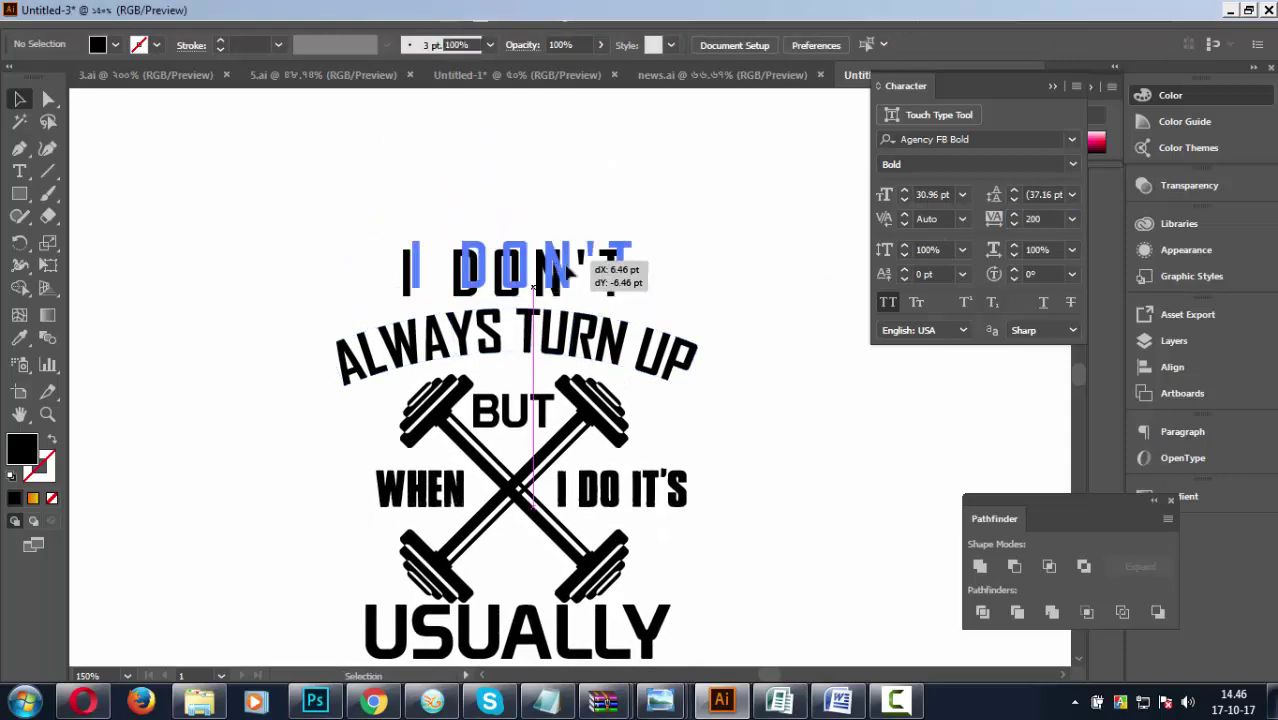
left_click(585, 277)
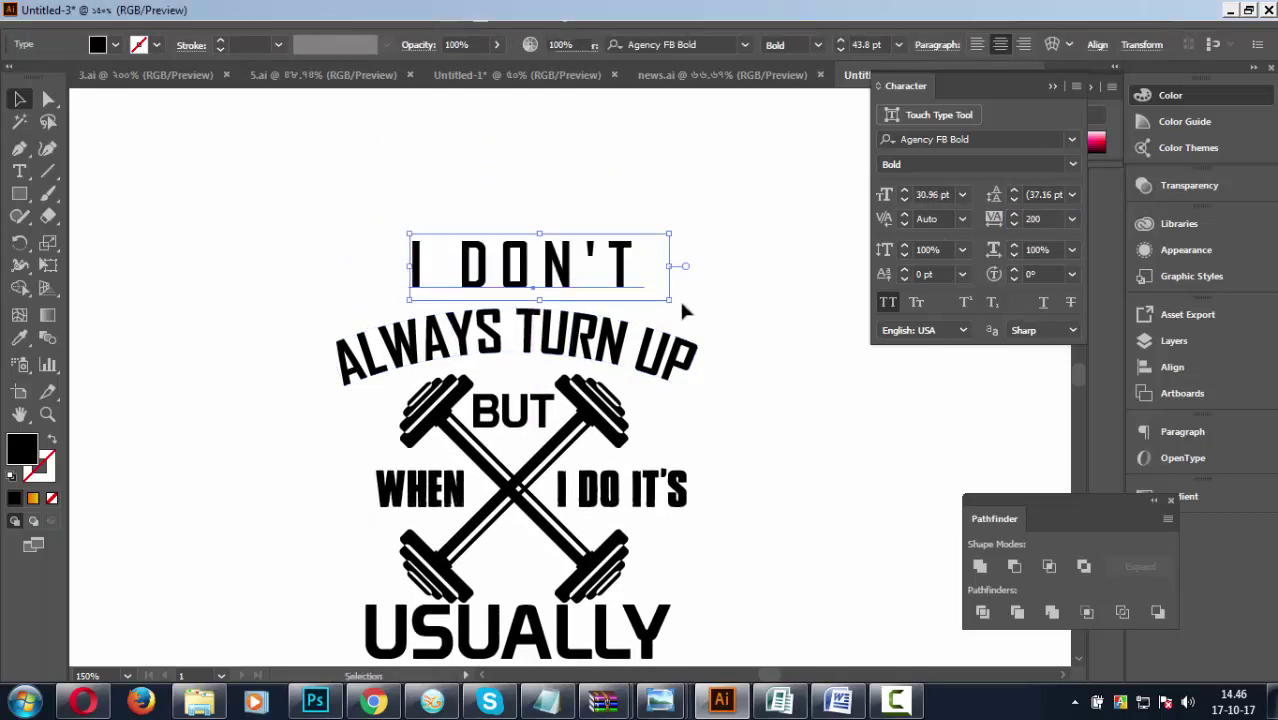
left_click_drag(668, 299, 614, 298)
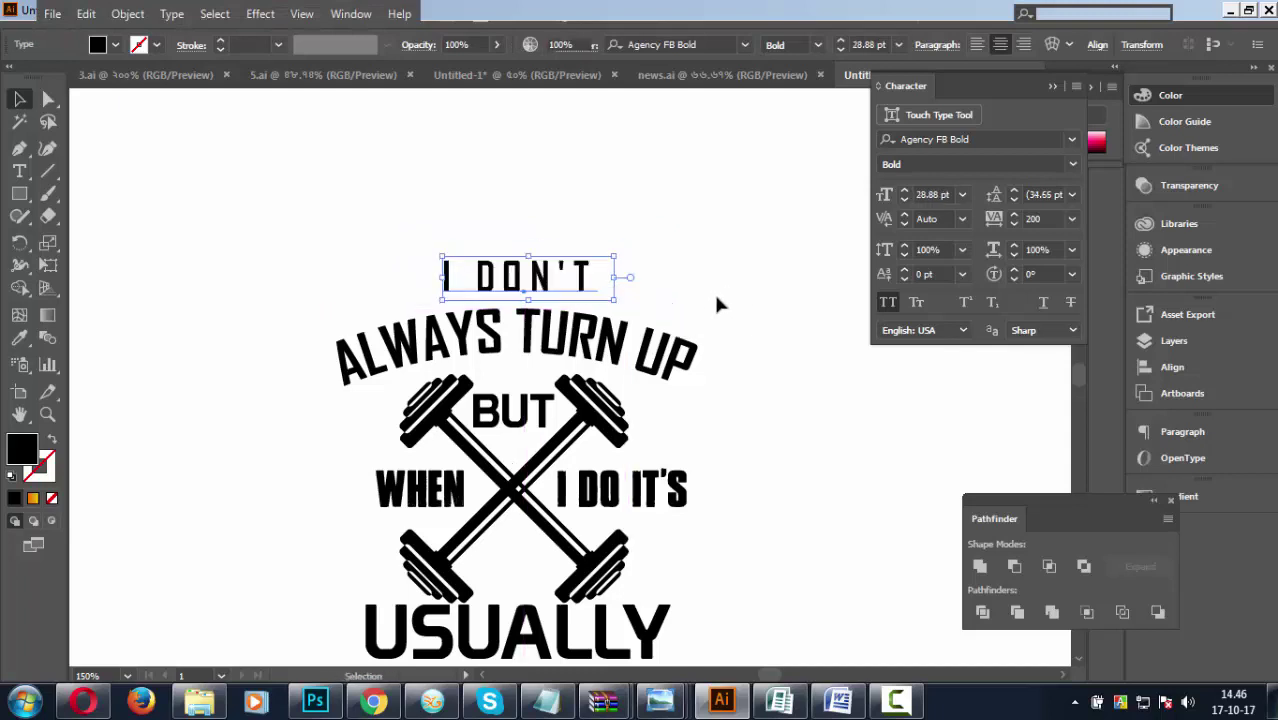
Set I DON'T in BourtonBaseDrop with tracking 0 and nudge it to centre.
left_click(1068, 141)
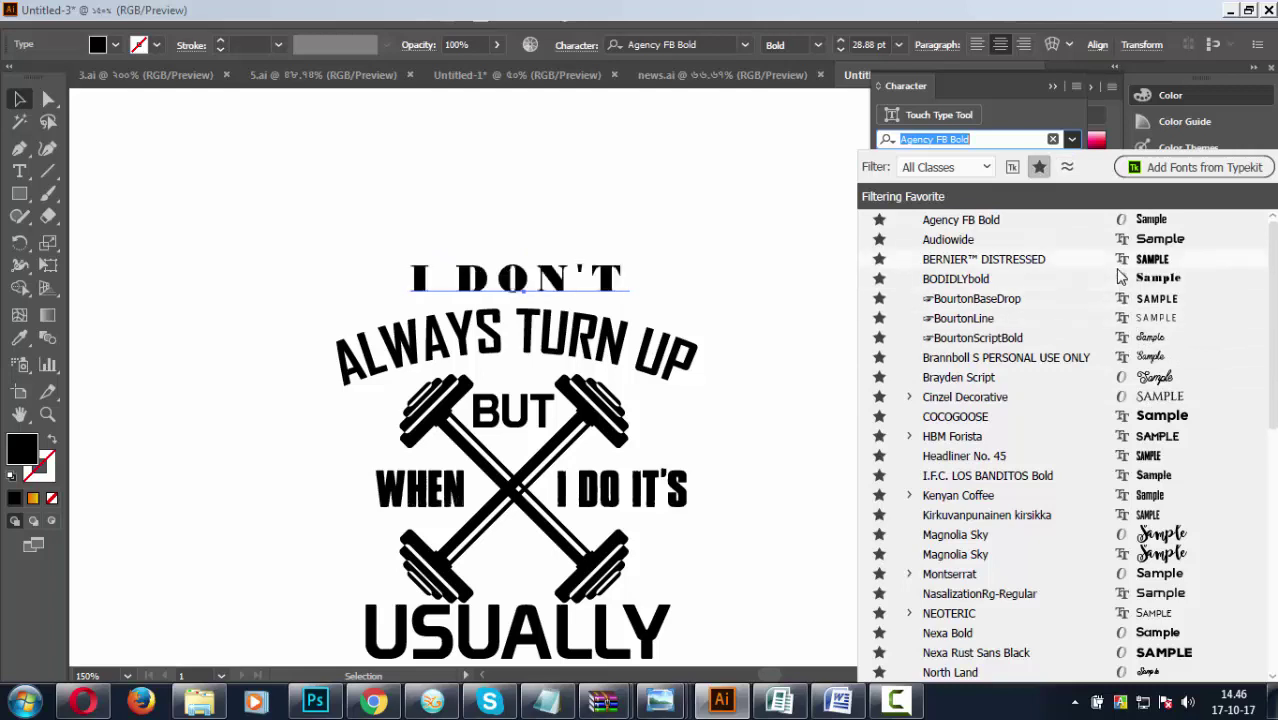
left_click(1124, 304)
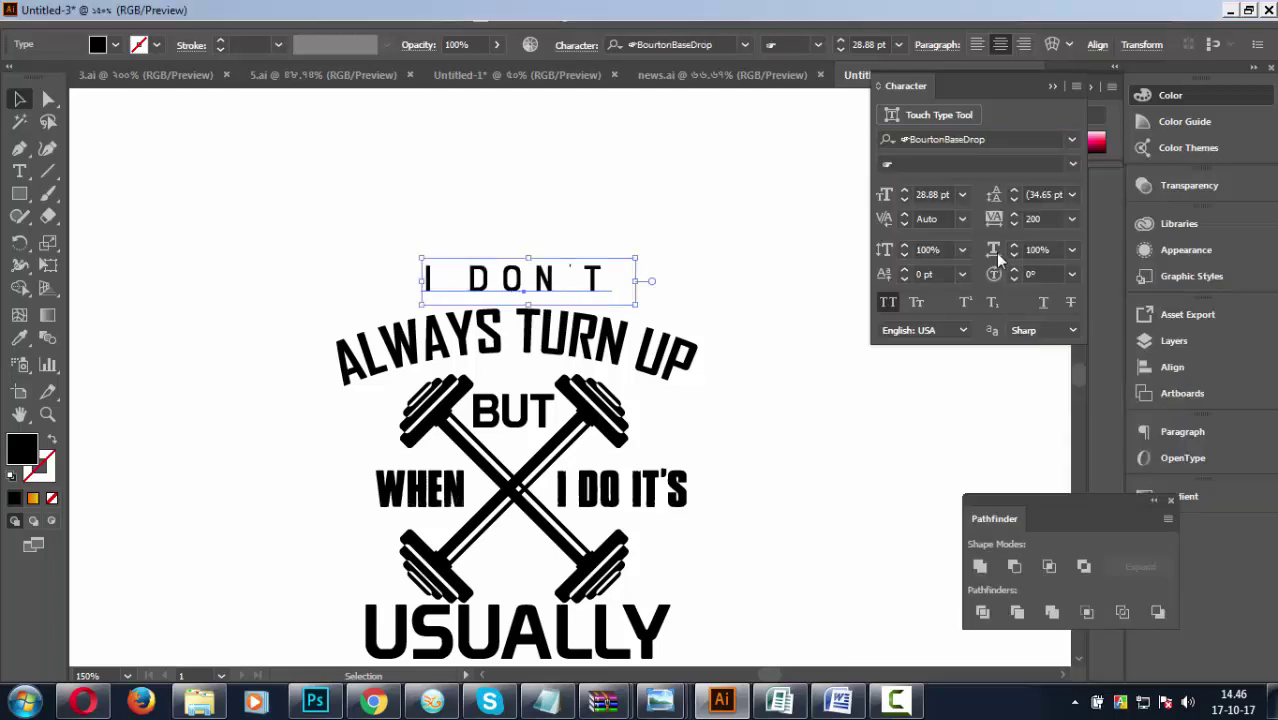
left_click(1033, 220)
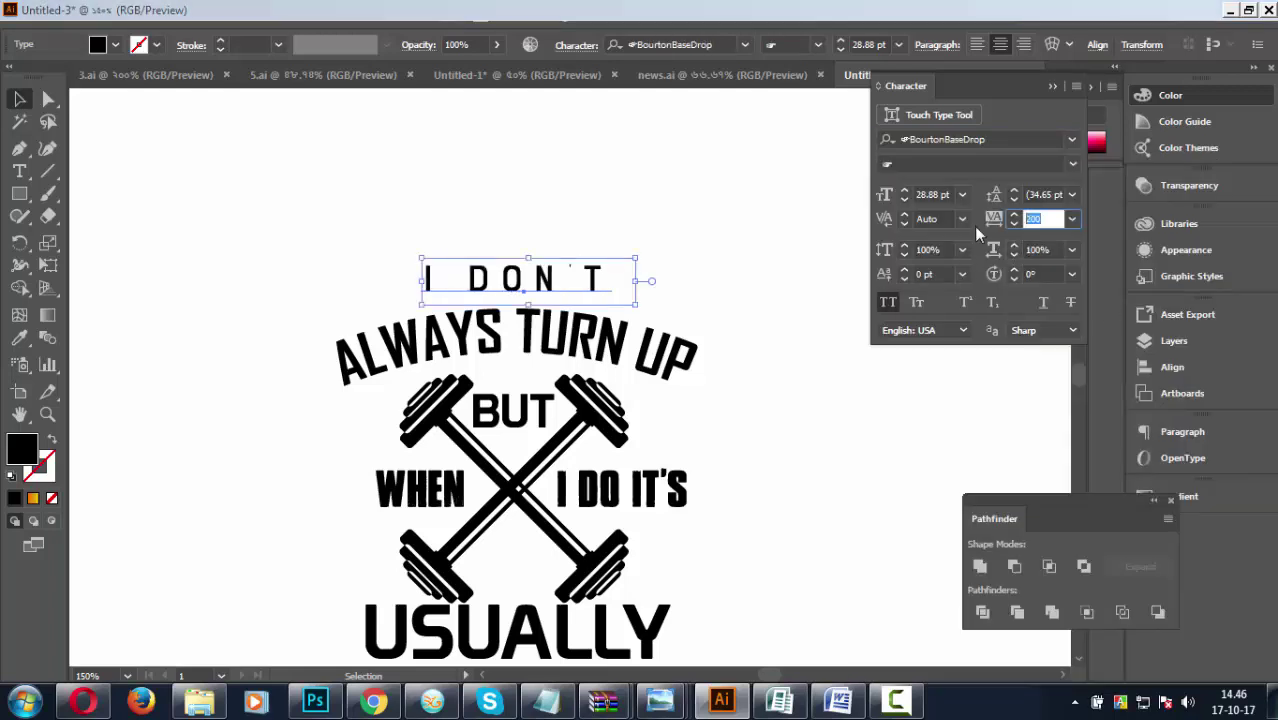
type("0")
key("Return")
left_click(632, 280)
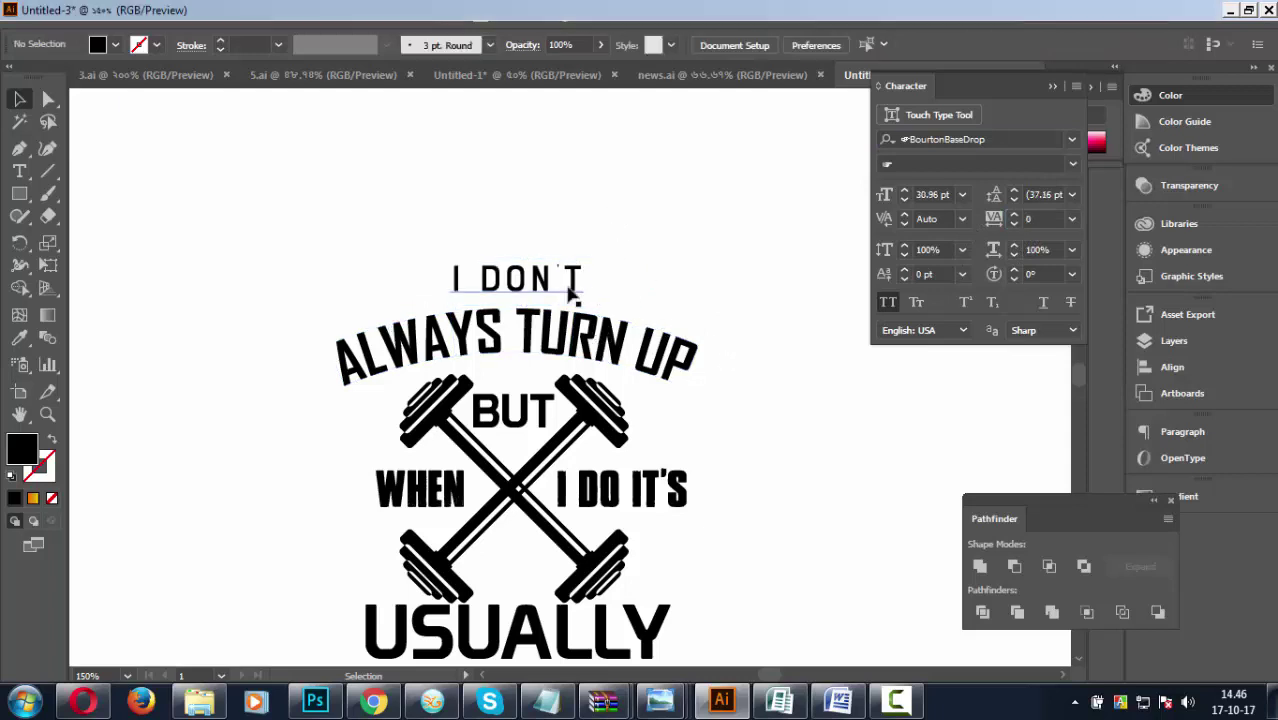
left_click_drag(588, 288, 582, 288)
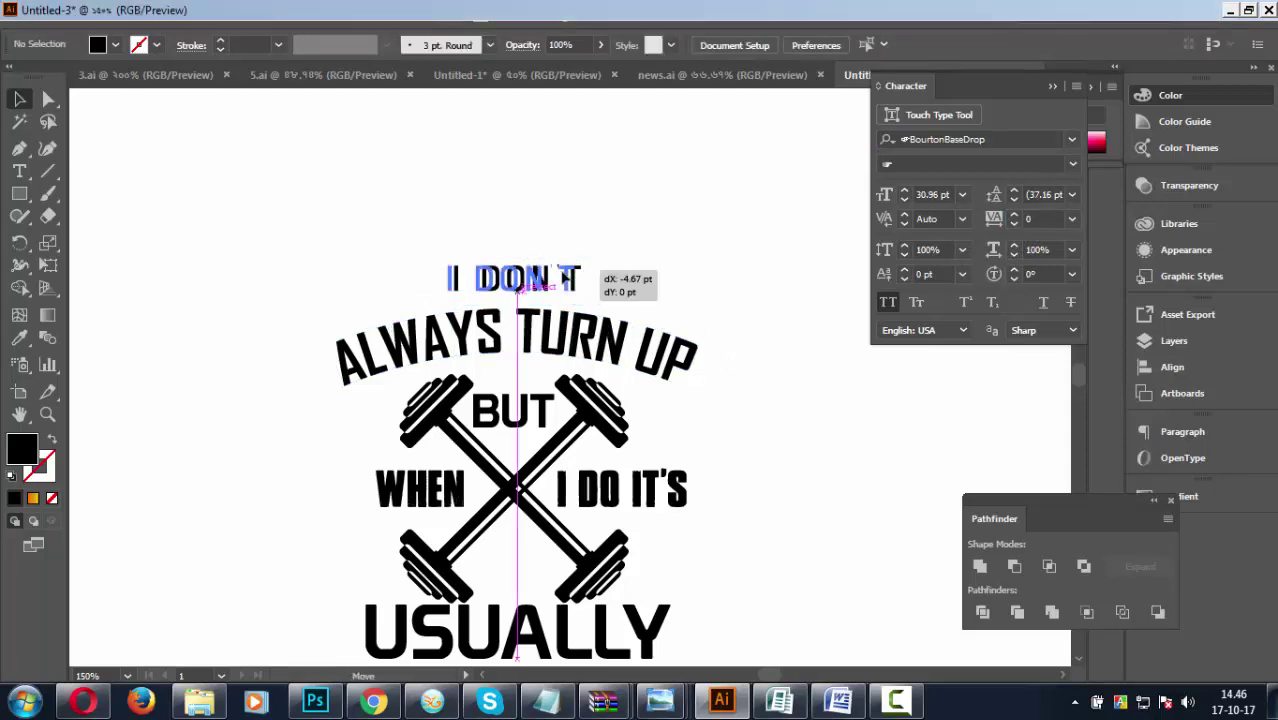
Switch I DON'T to the I.F.C. LOS BANDITOS Bold font.
left_click(1071, 140)
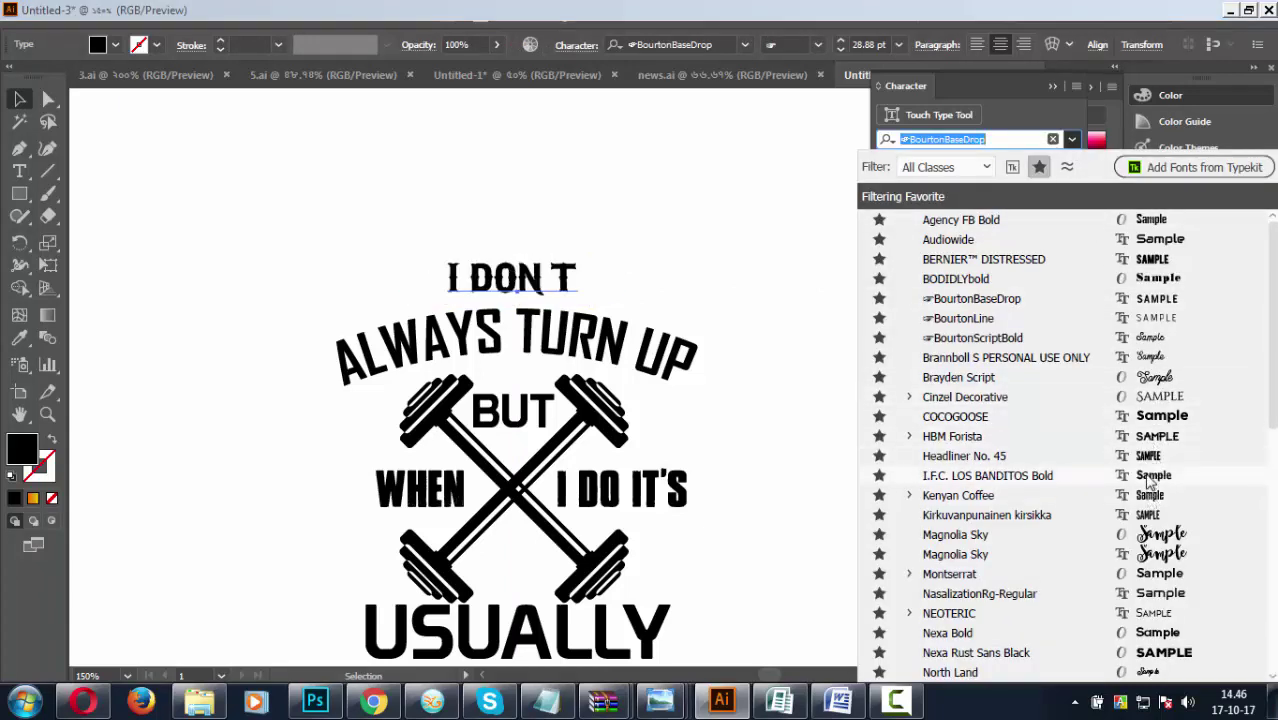
left_click(1140, 476)
left_click(733, 343)
scroll(733, 343, "down", 2)
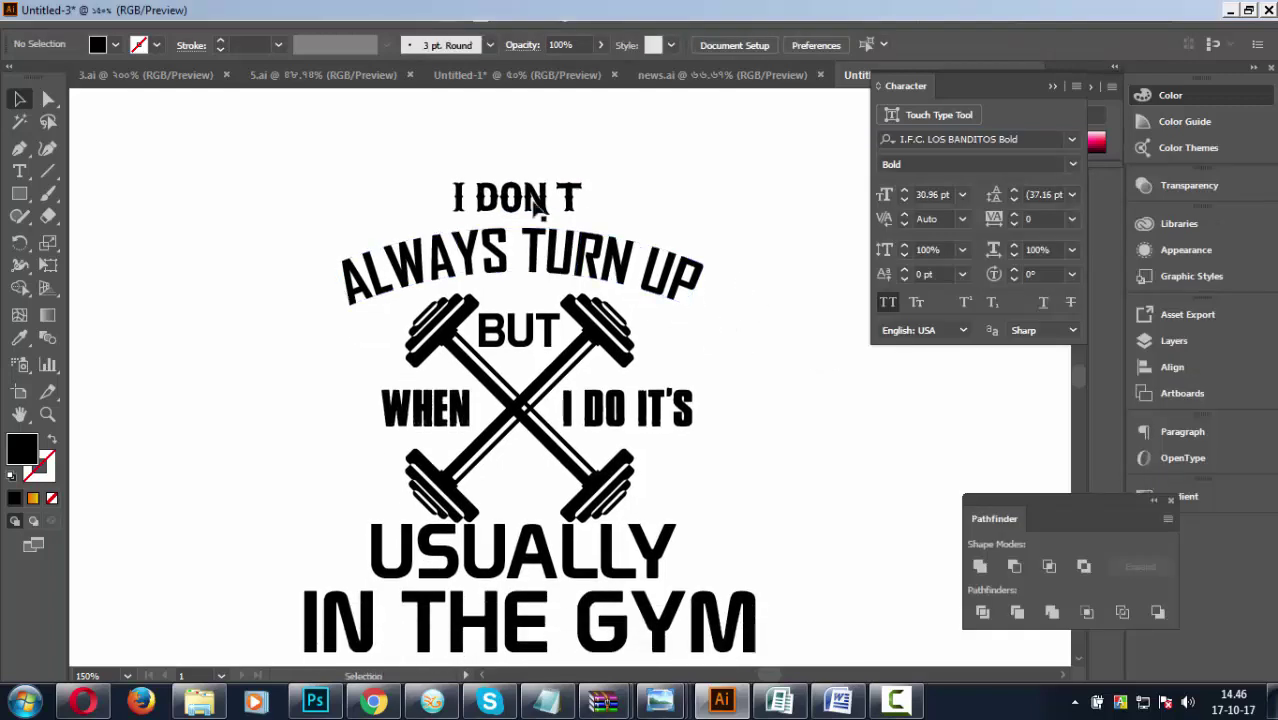
left_click_drag(522, 198, 522, 212)
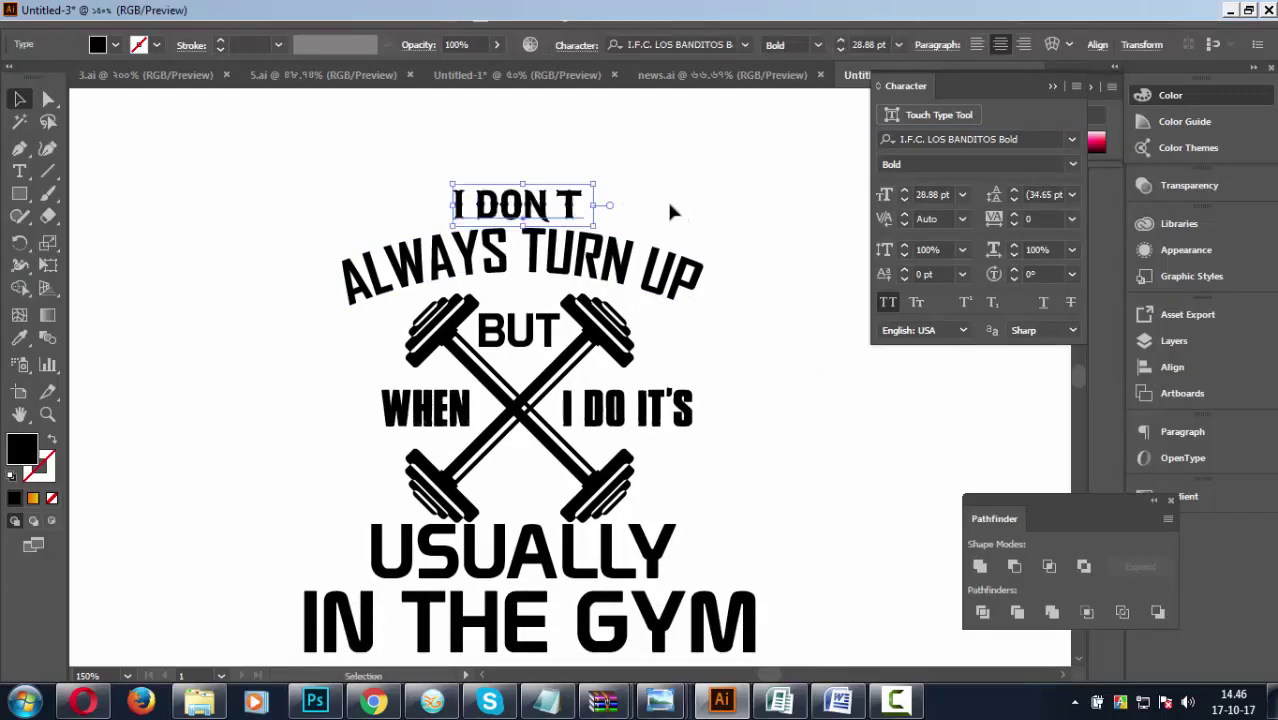
left_click(693, 229)
scroll(713, 322, "down", 2)
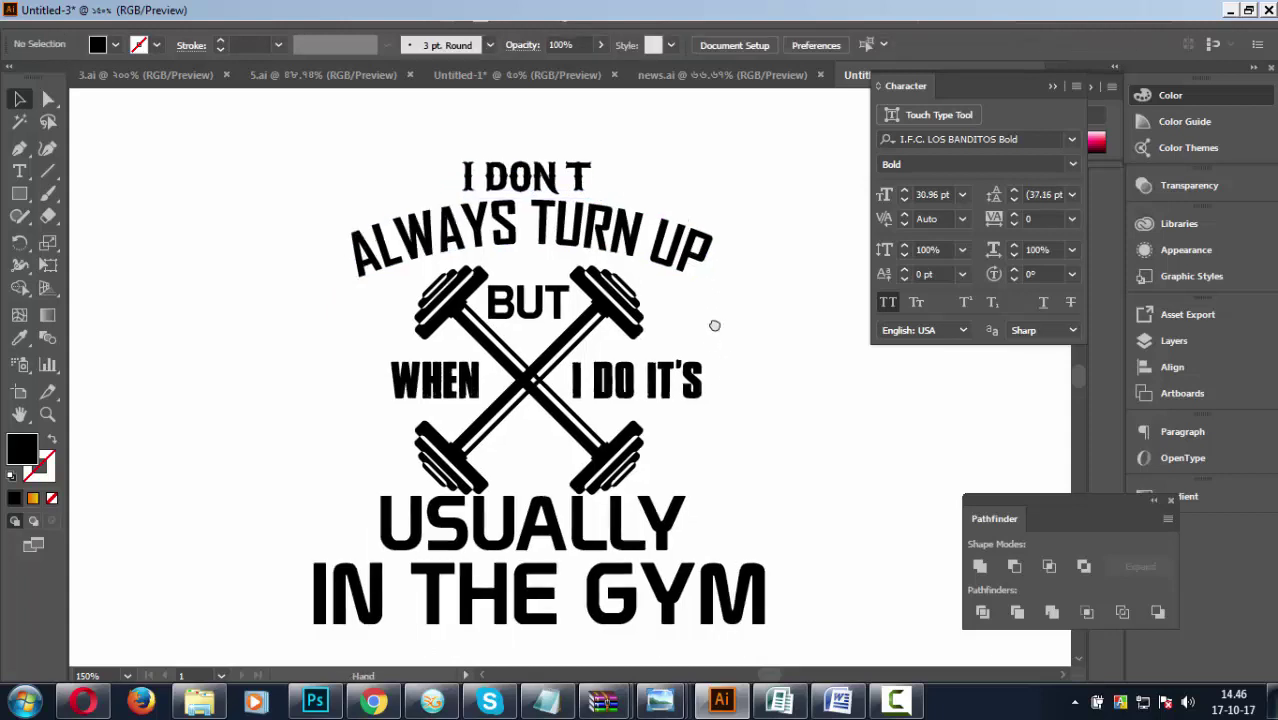
left_click(692, 230)
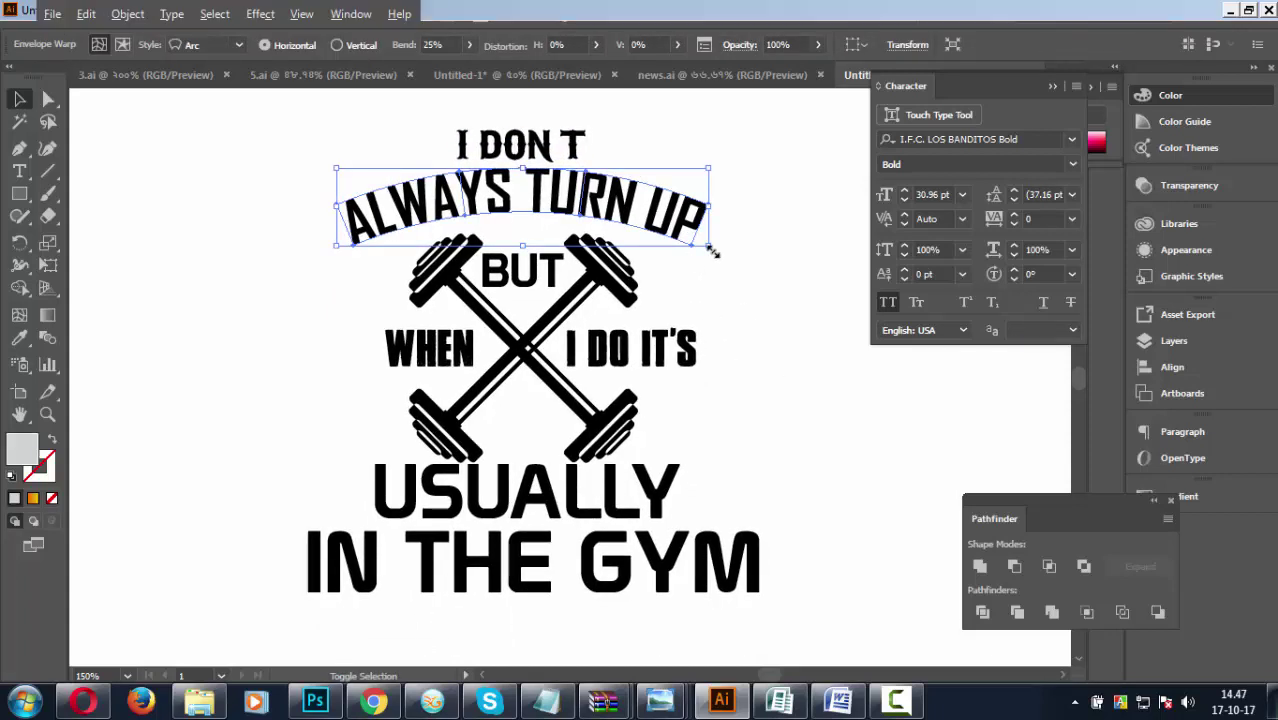
Scale the arched ALWAYS TURN UP line down slightly.
left_click_drag(712, 252, 694, 252)
left_click(752, 288)
scroll(750, 322, "down", 1)
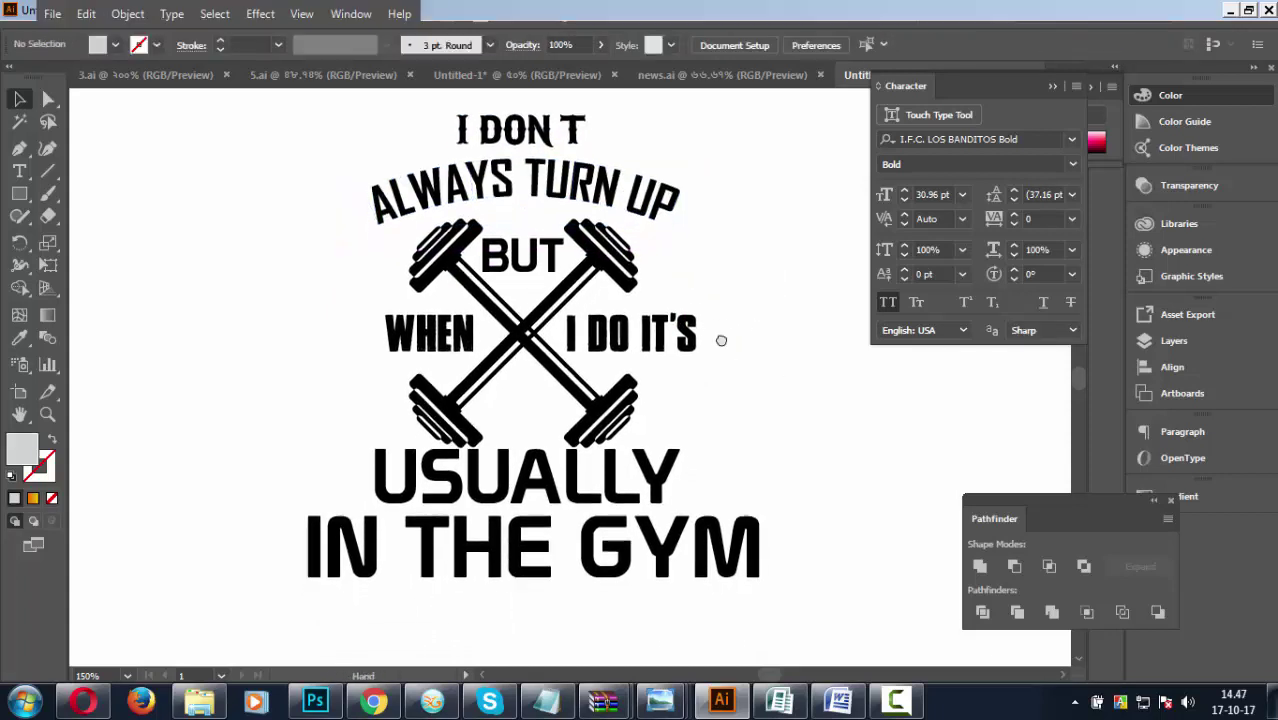
left_click_drag(721, 340, 743, 358)
left_click(575, 283)
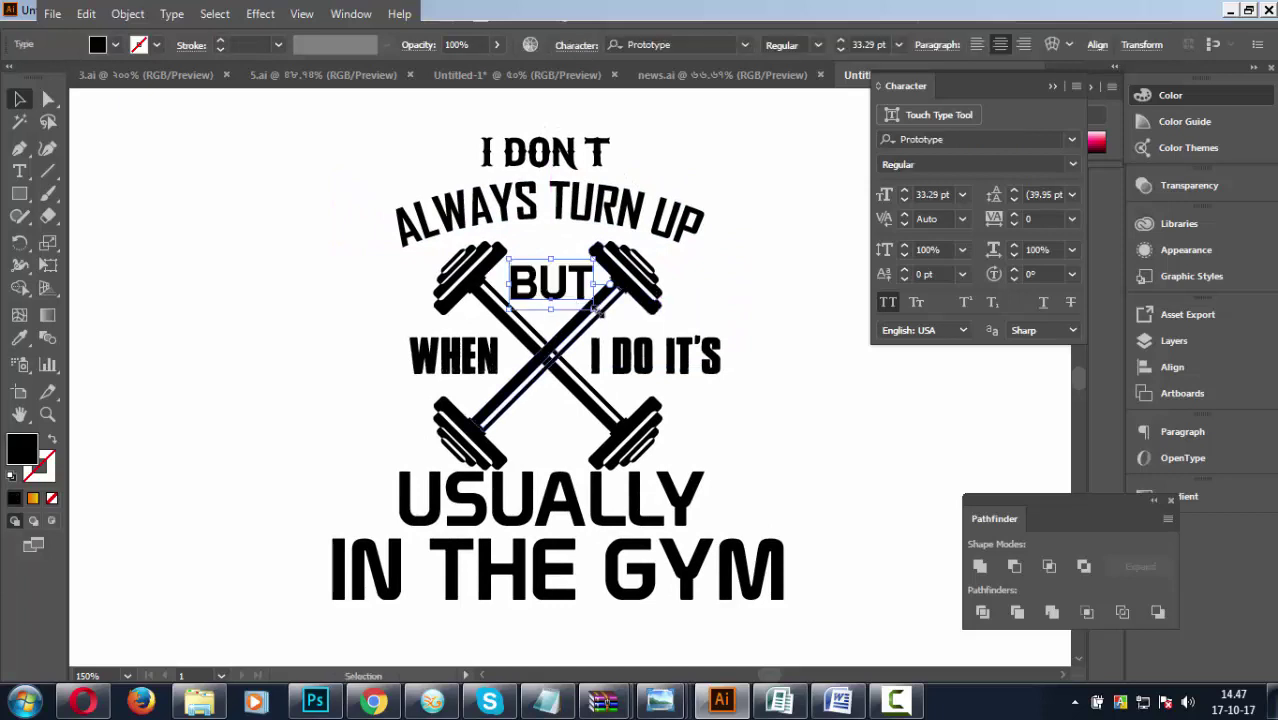
left_click(798, 295)
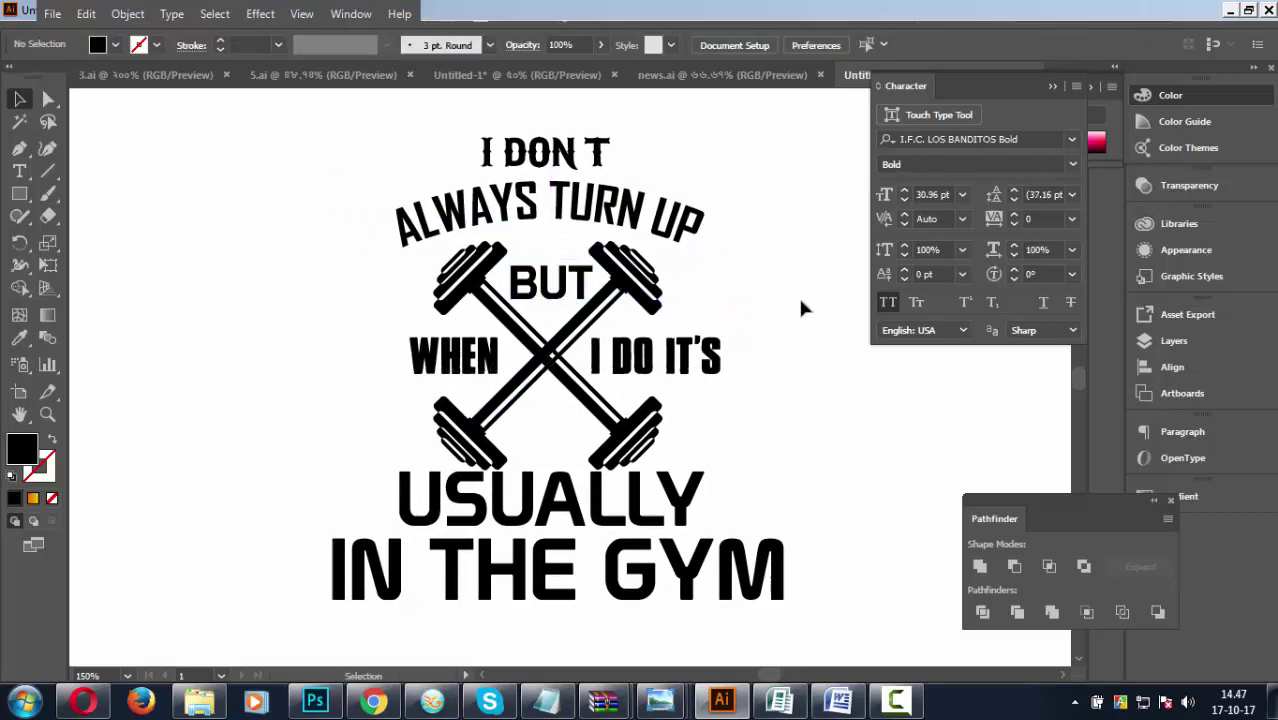
Horizontally centre-align WHEN and I DO IT'S together.
left_click(683, 374)
left_click(765, 383)
left_click(455, 360)
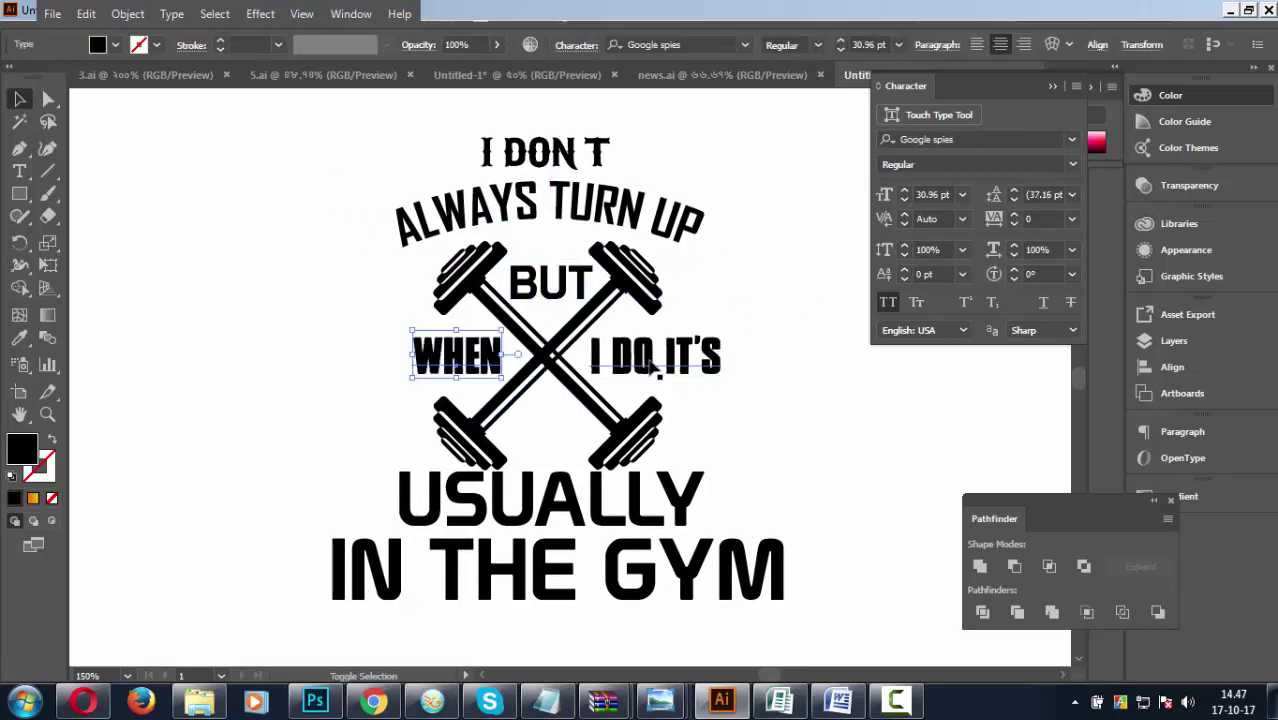
left_click(660, 365, "shift")
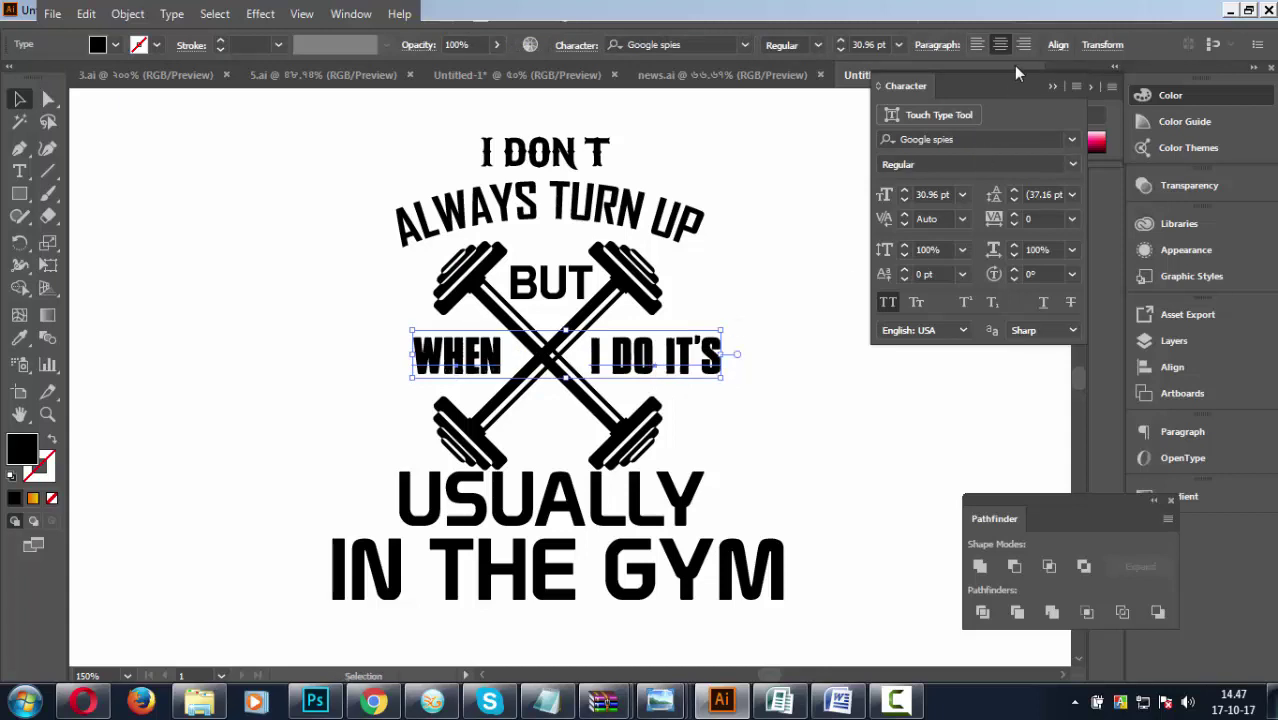
left_click(1055, 45)
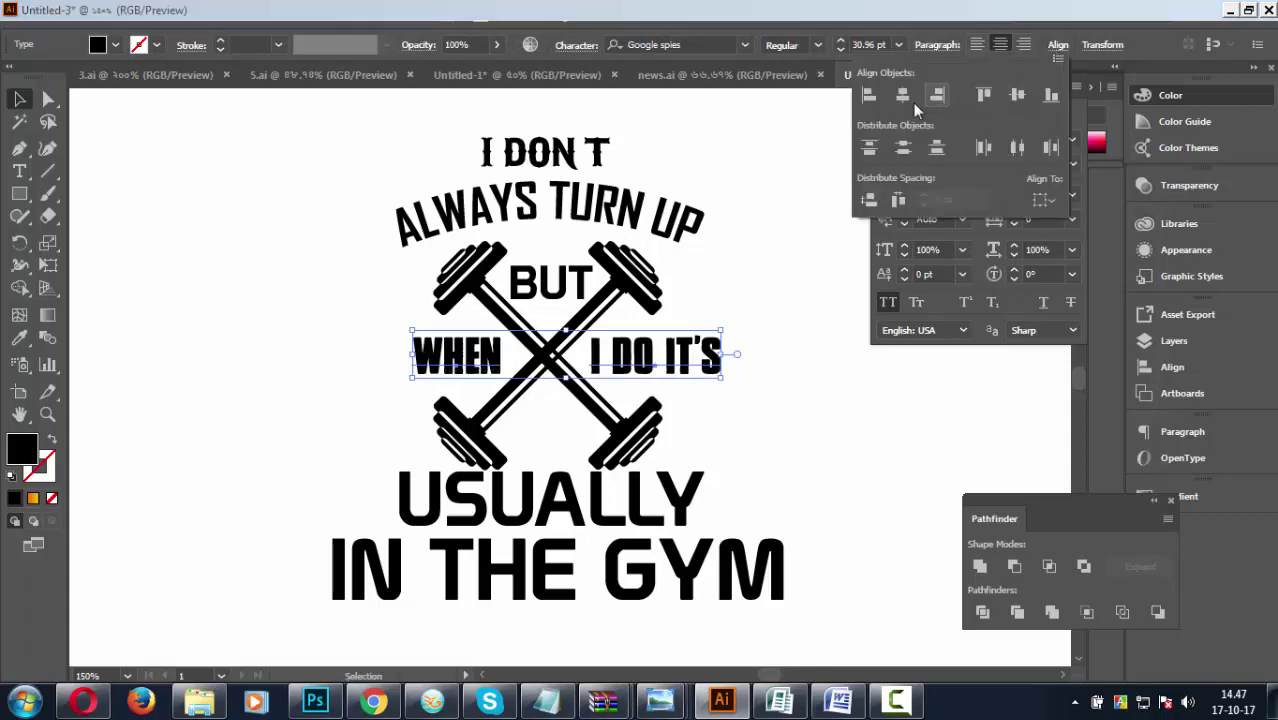
left_click(902, 96)
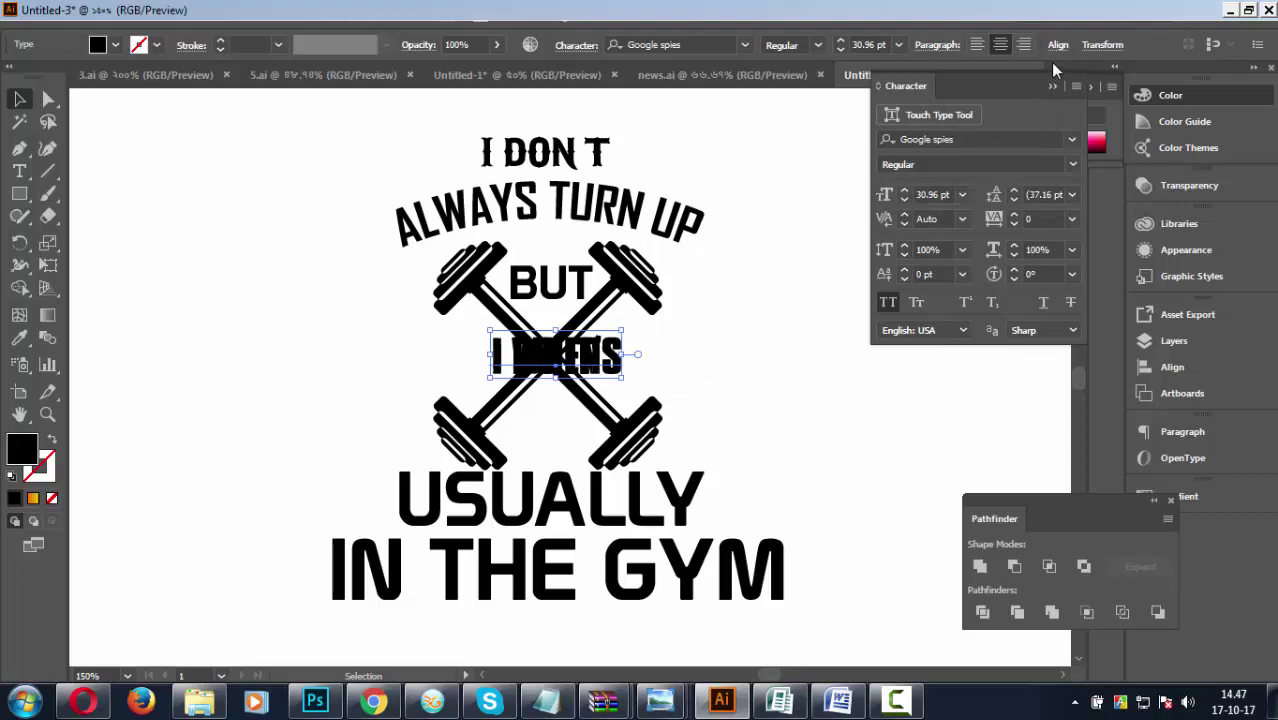
Undo the horizontal centring so WHEN and I DO IT'S keep their positions.
left_click(1057, 45)
left_click(1025, 102)
key("ctrl+z")
left_click(1052, 46)
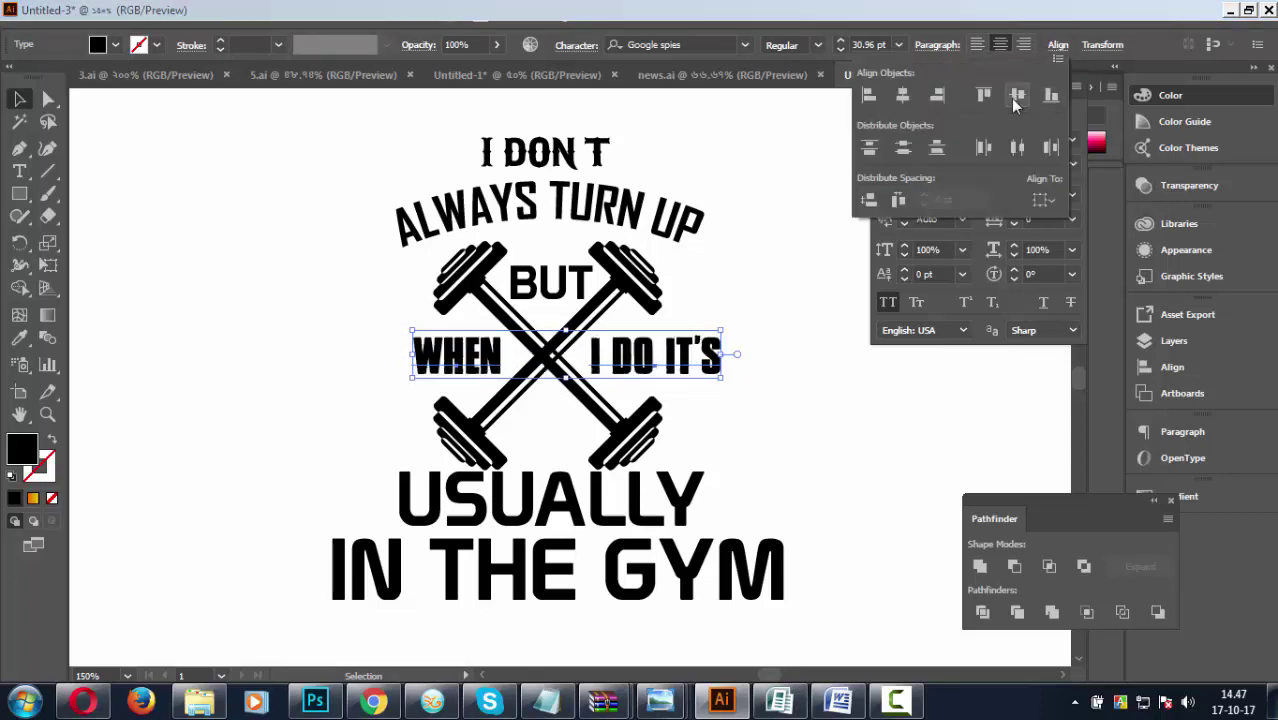
left_click(700, 277)
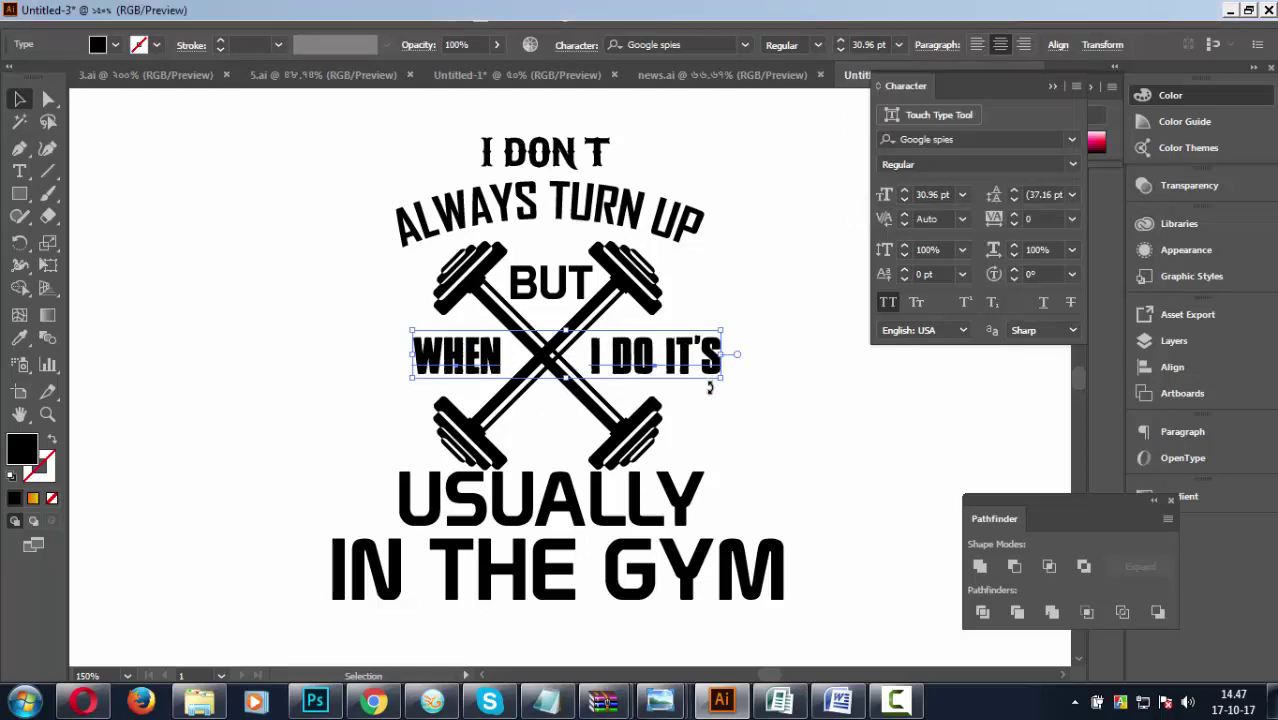
left_click(777, 395)
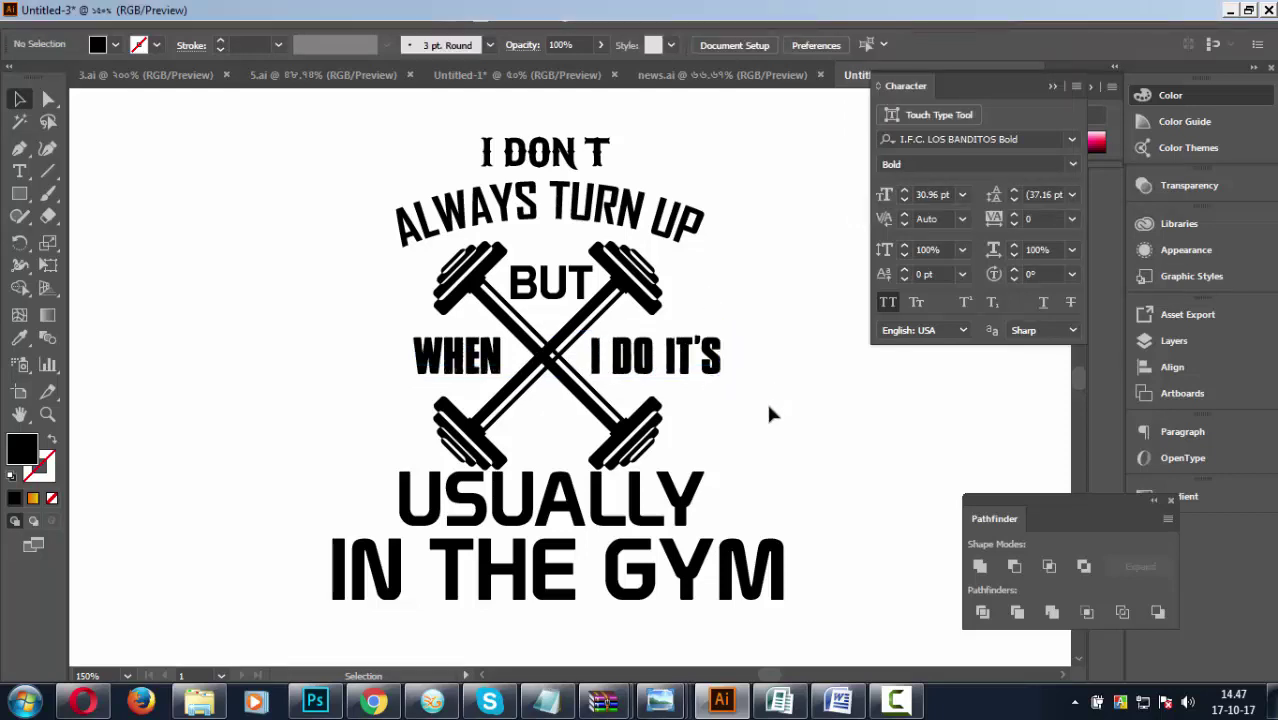
Split IT'S from the I DO line into its own text between the lower dumbbell ends.
left_click_drag(737, 459, 741, 405)
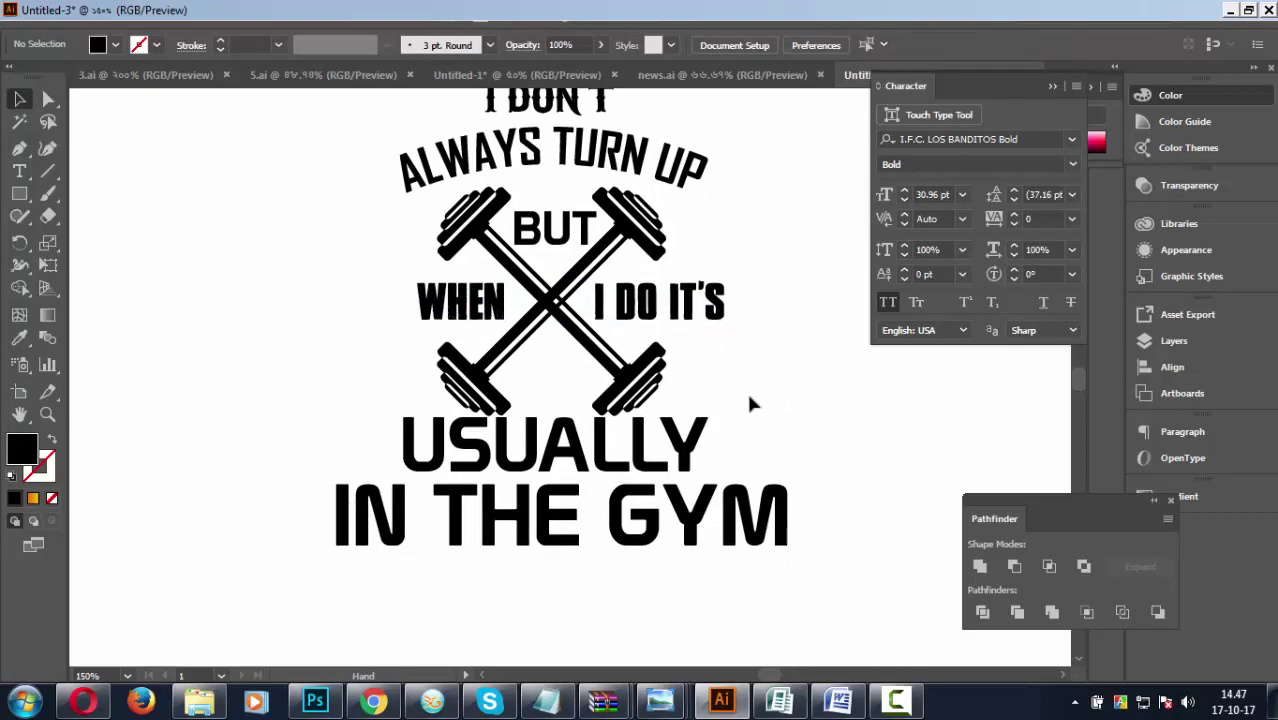
double_click(675, 302)
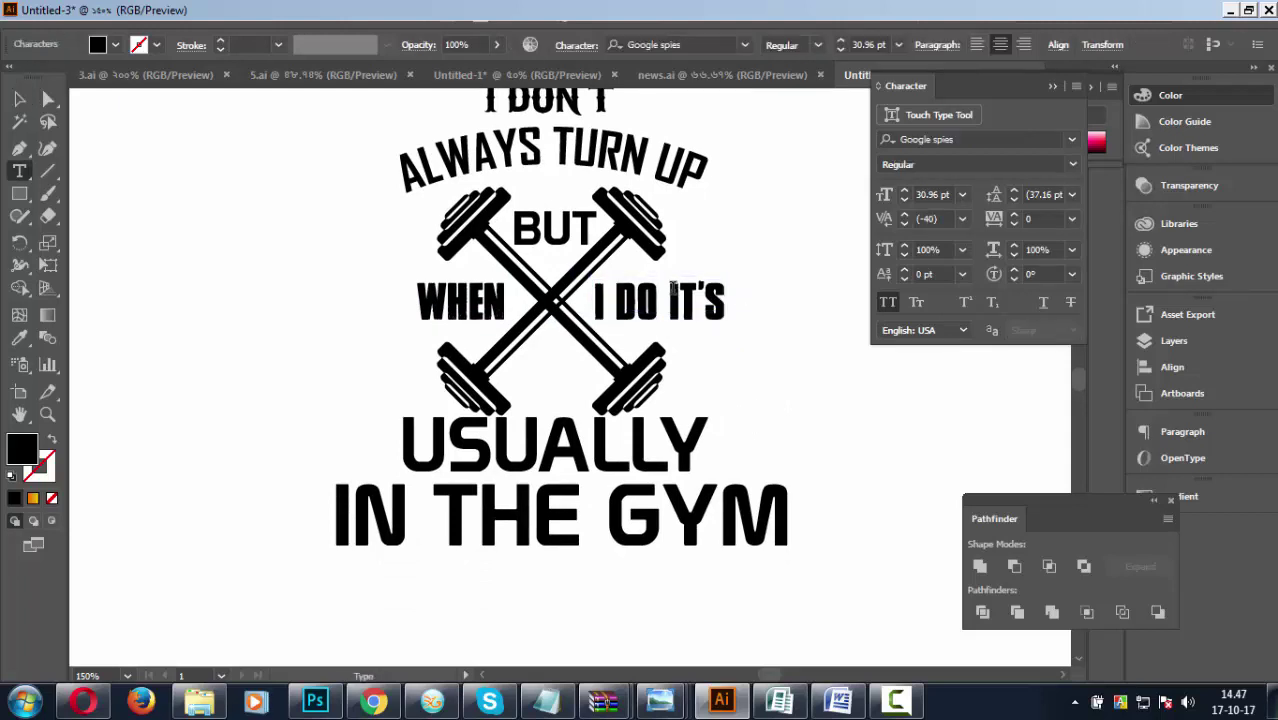
mouse_move(674, 300)
left_mouse_down()
mouse_move(732, 300)
mouse_move(658, 300)
left_mouse_up()
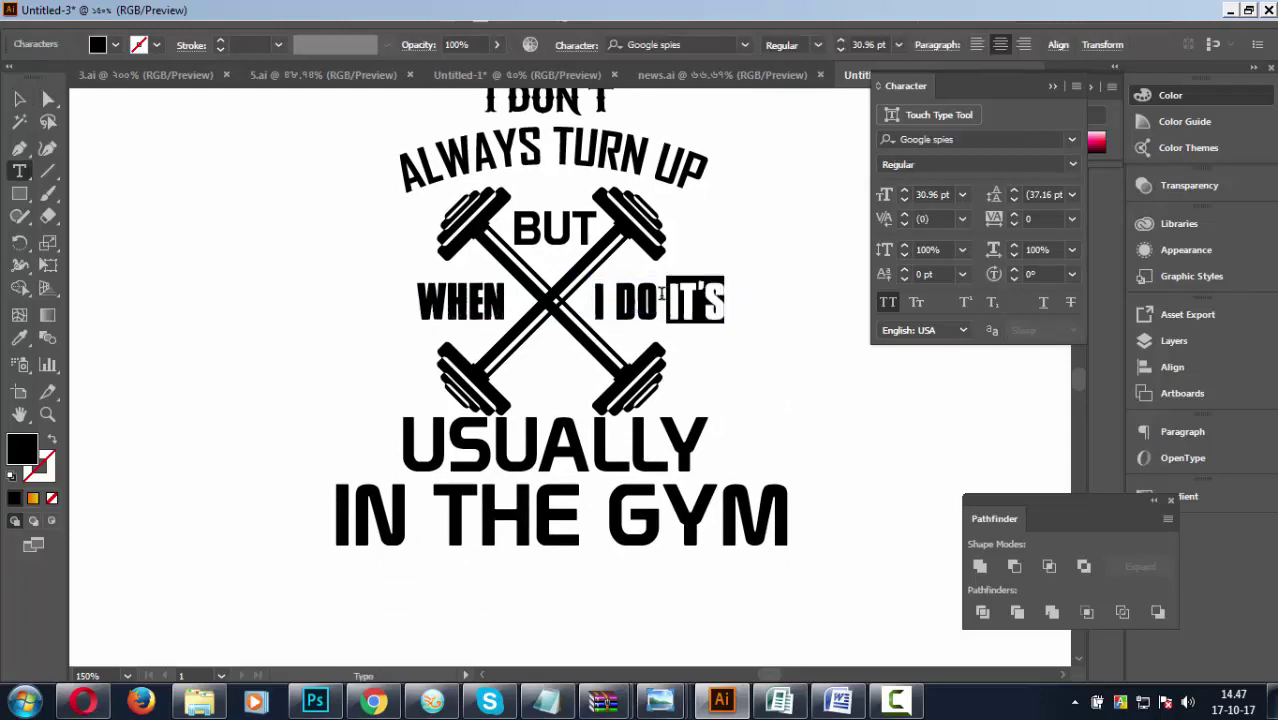
key("BackSpace")
left_click(749, 338)
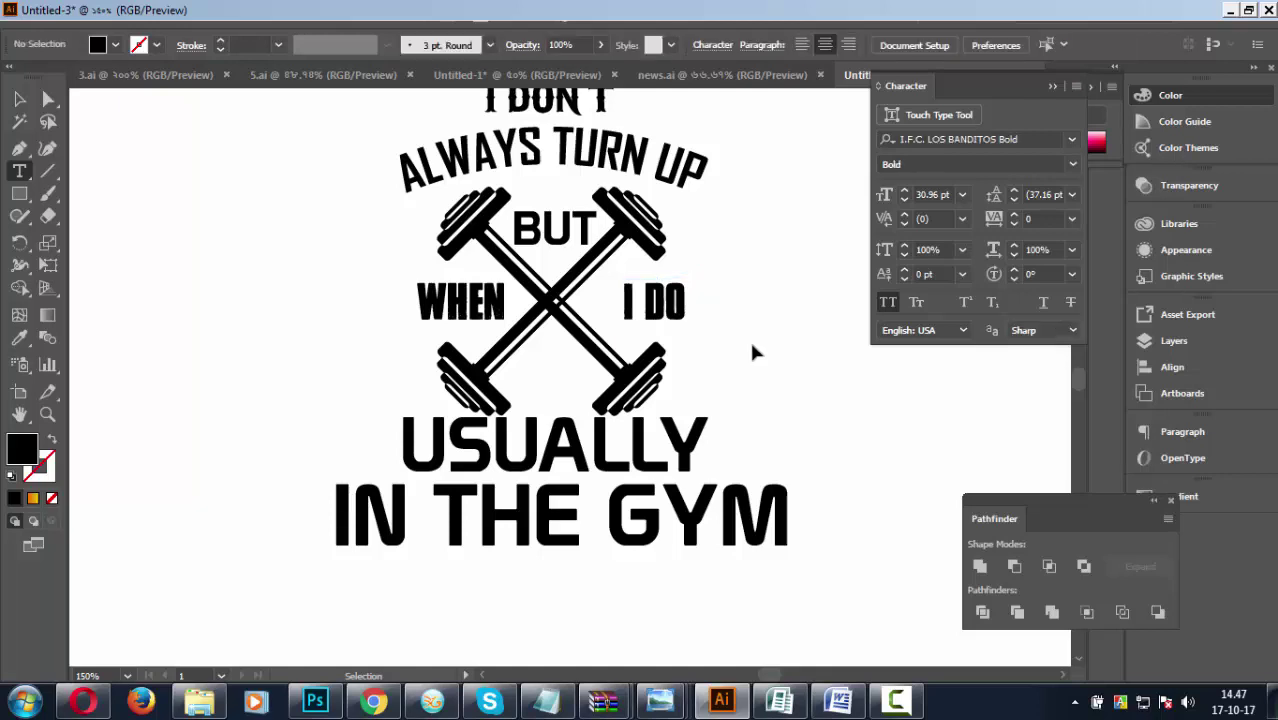
key("ctrl+v")
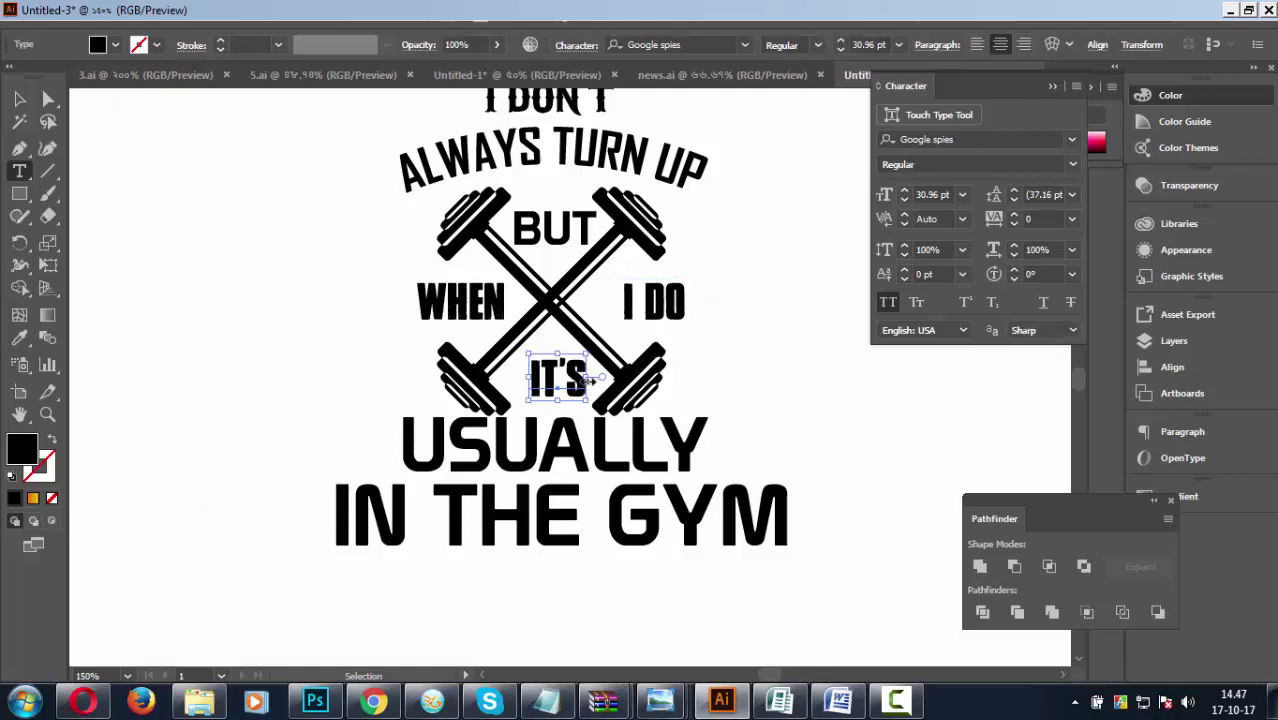
left_click_drag(580, 385, 578, 373)
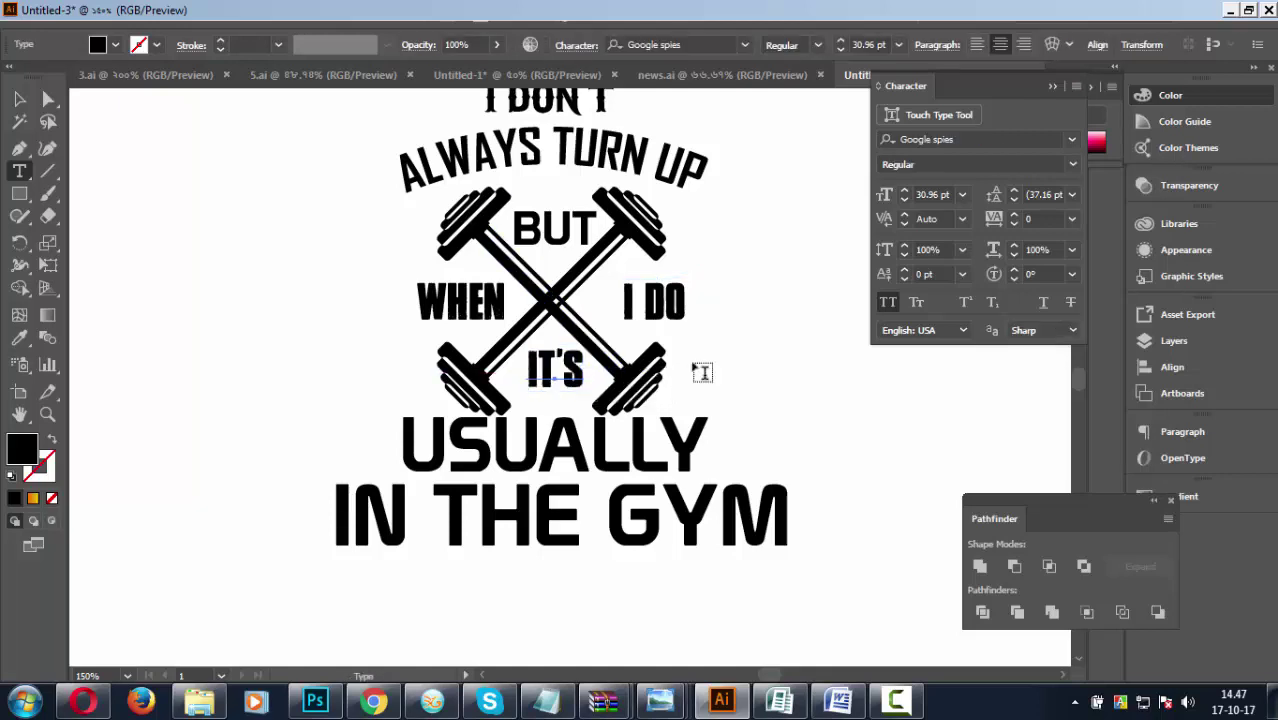
left_click(19, 98)
Shrink IN THE GYM to about 60% of its width.
left_click(354, 374)
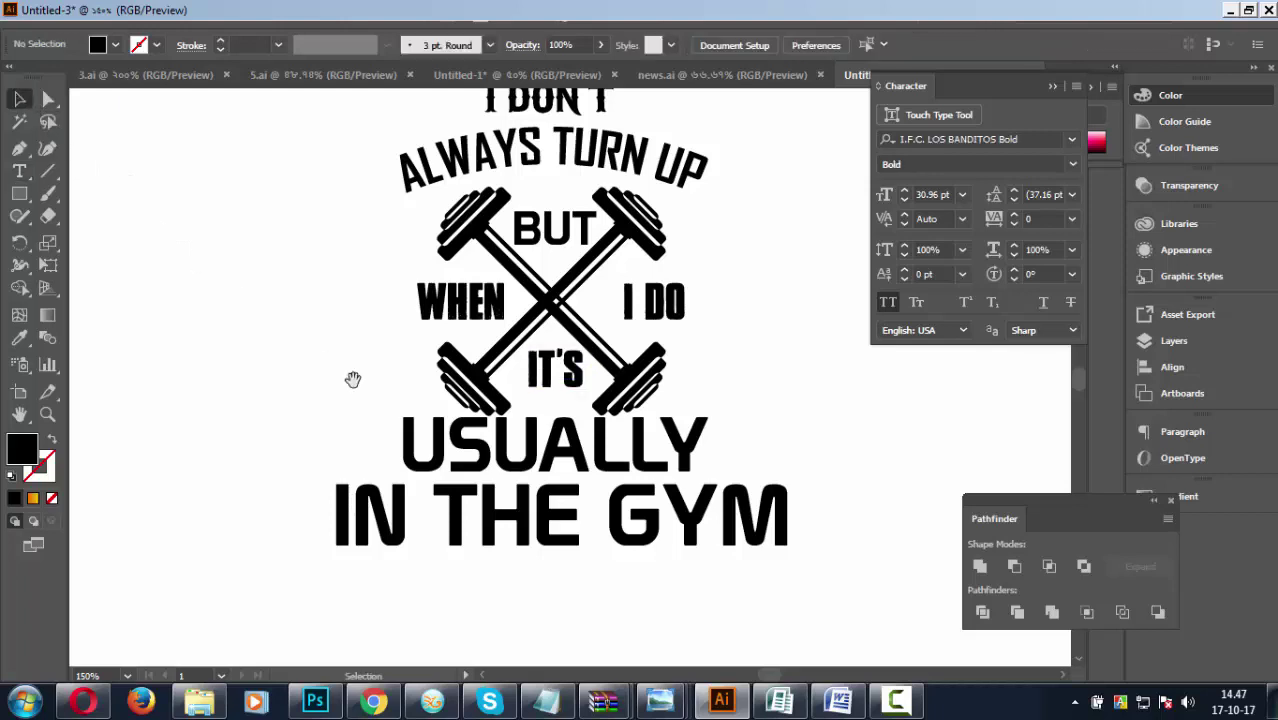
mouse_move(458, 494)
left_mouse_down()
mouse_move(424, 414)
mouse_move(424, 454)
left_mouse_up()
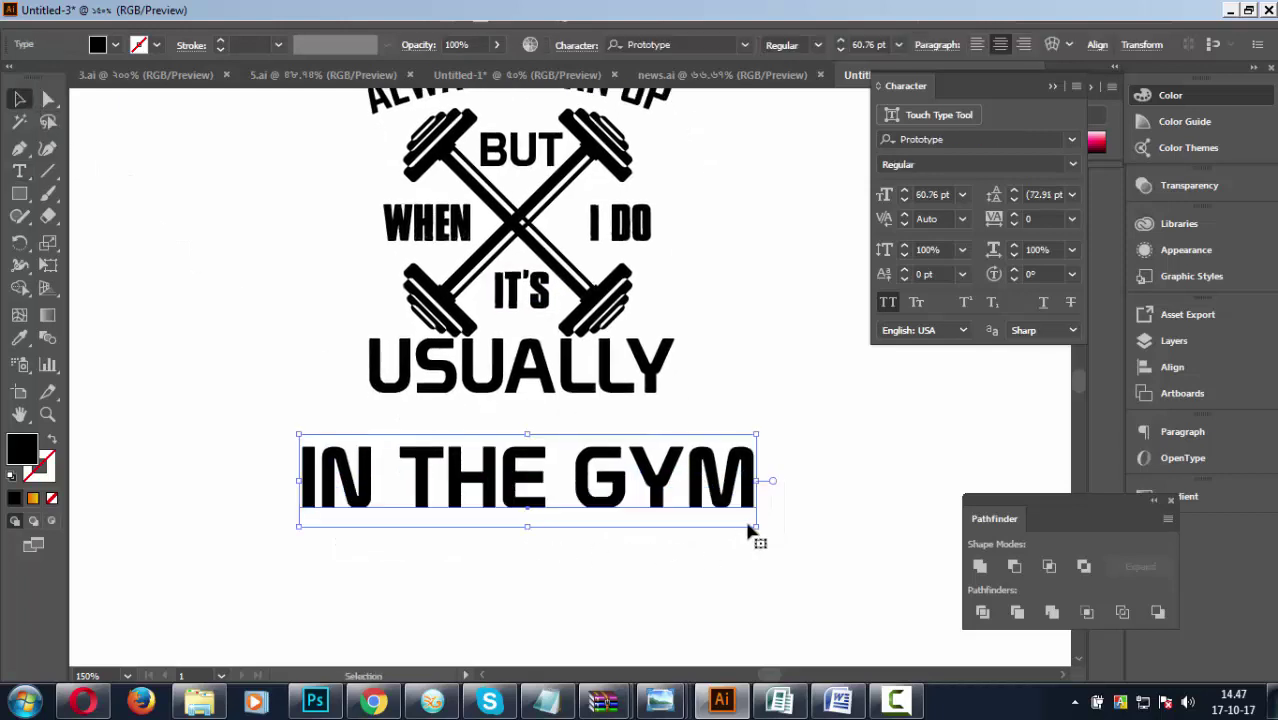
left_click_drag(748, 530, 664, 541)
left_click(684, 570)
left_click_drag(635, 452, 673, 583)
Shrink USUALLY slightly and move IN THE GYM directly beneath it.
left_click(664, 535)
left_click(688, 552)
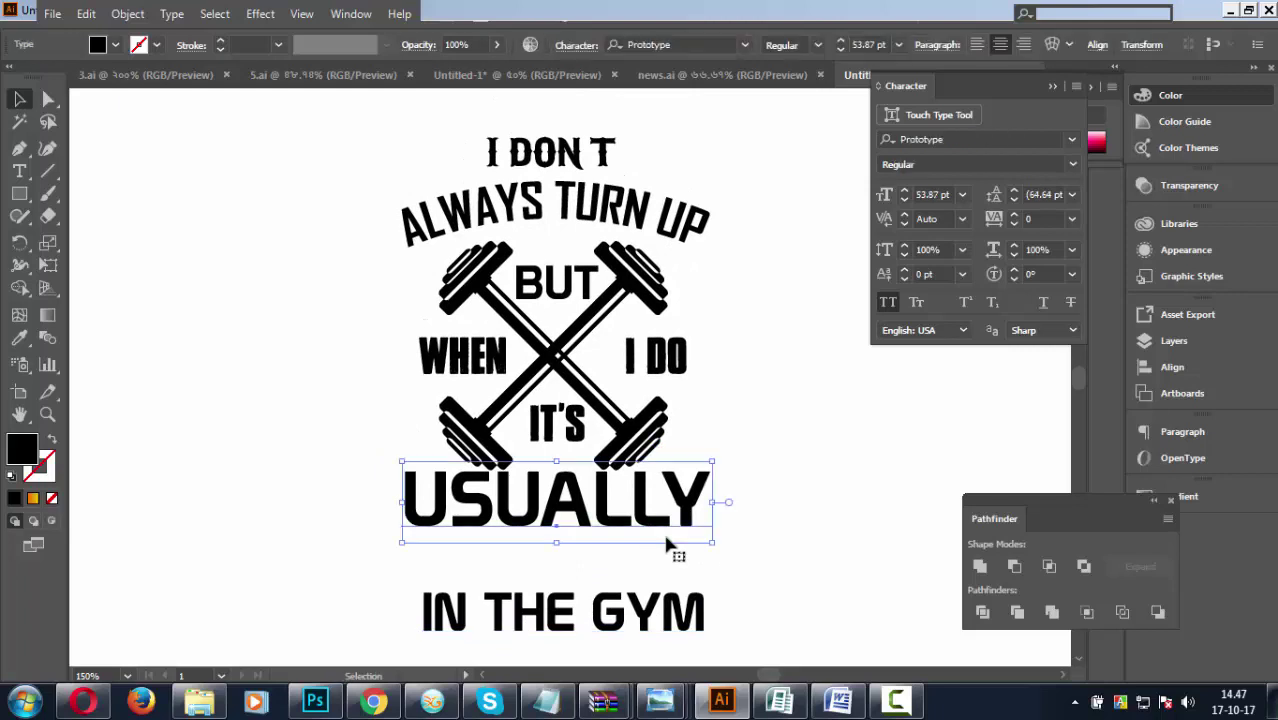
mouse_move(711, 542)
left_mouse_down()
mouse_move(699, 546)
mouse_move(693, 526)
left_mouse_up()
left_click(684, 550)
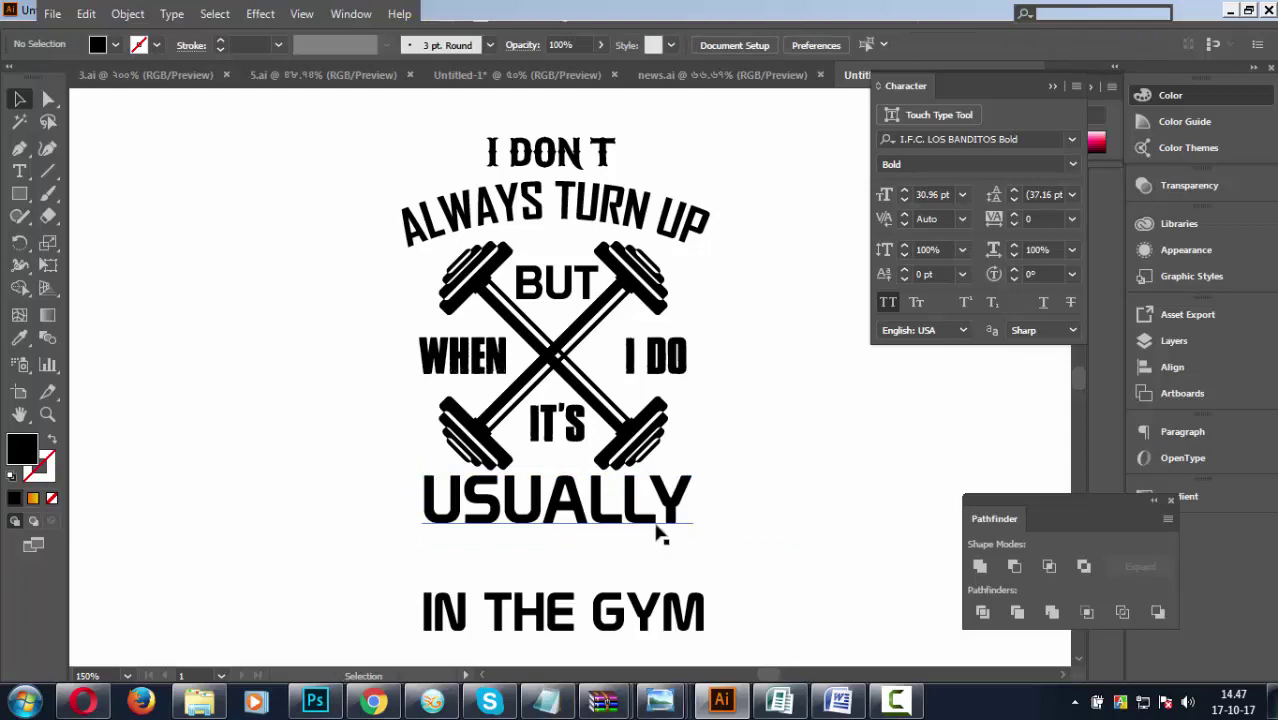
left_click_drag(681, 612, 673, 542)
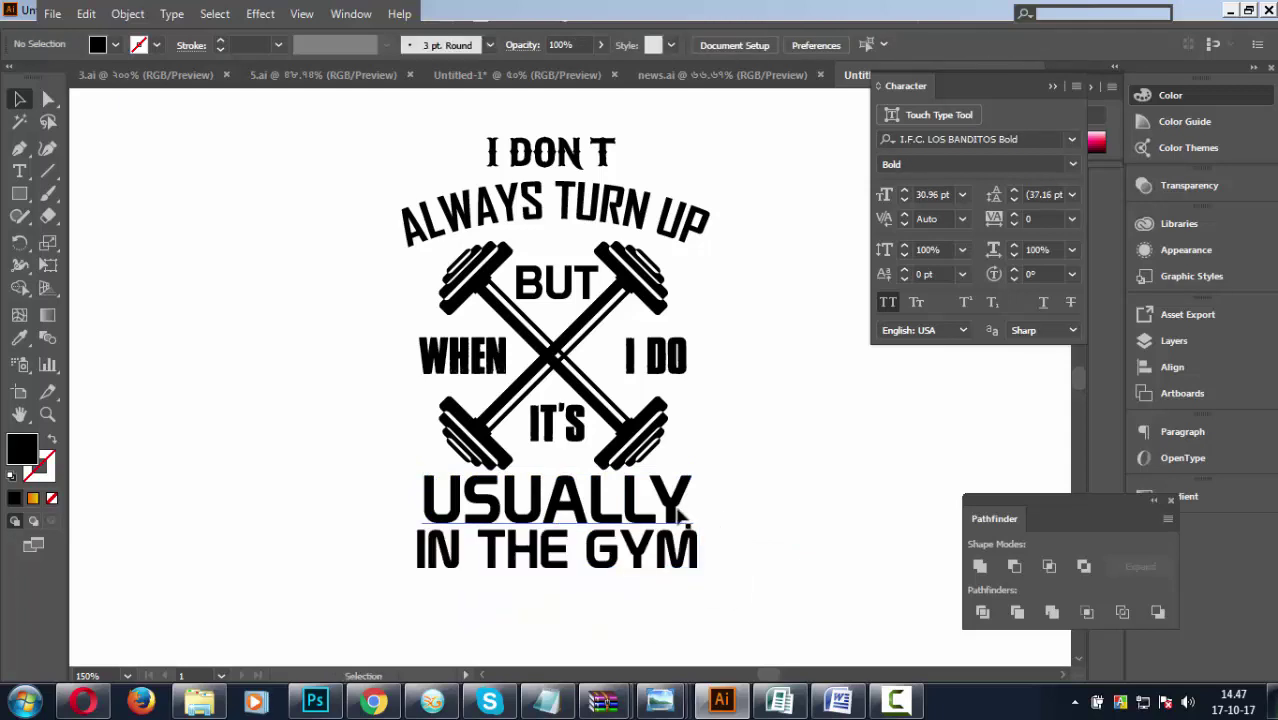
Set USUALLY in I.F.C. LOS BANDITOS Bold, keeping it in all capitals.
left_click(680, 515)
left_click(1072, 142)
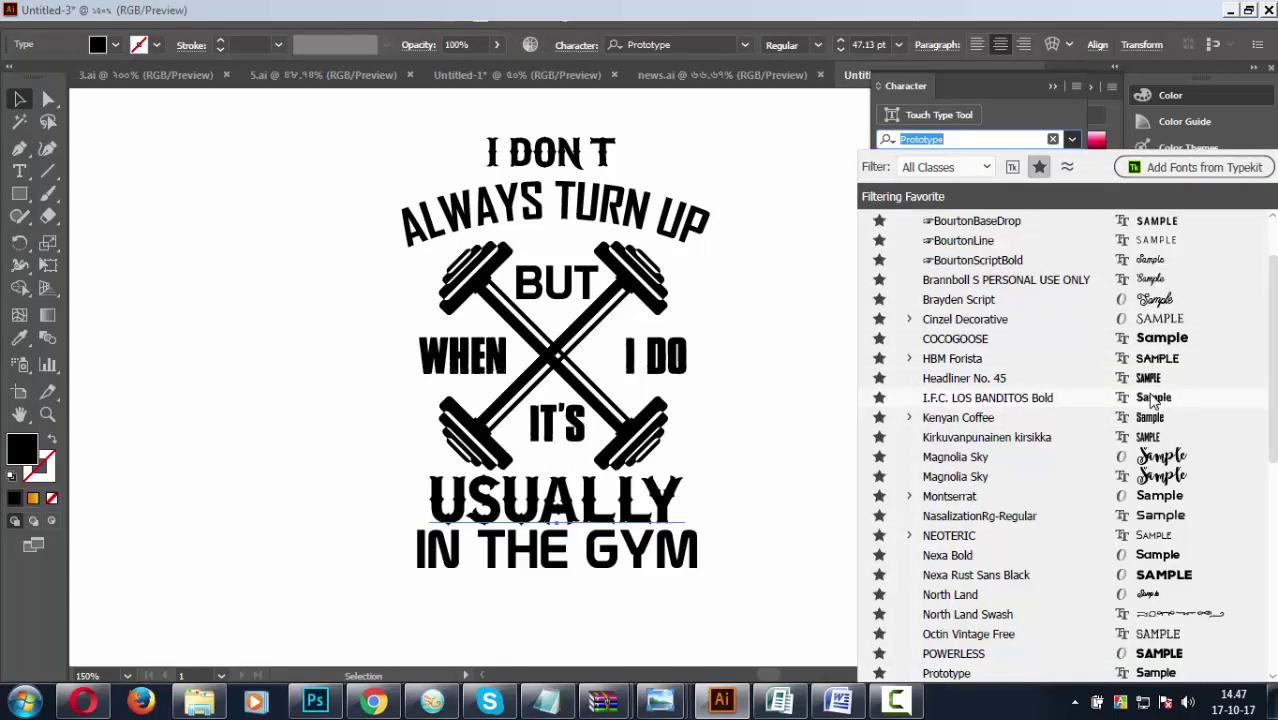
left_click(1152, 400)
left_click(758, 477)
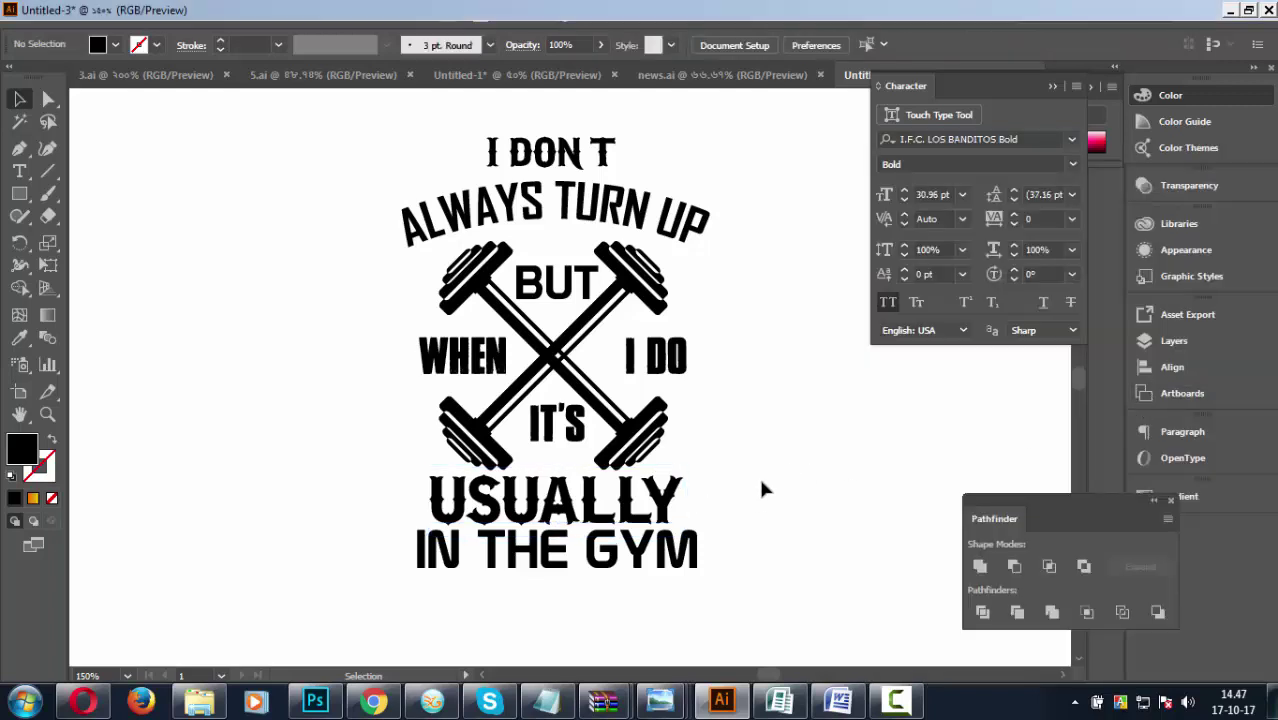
scroll(760, 488, "down", 2)
left_click(655, 448)
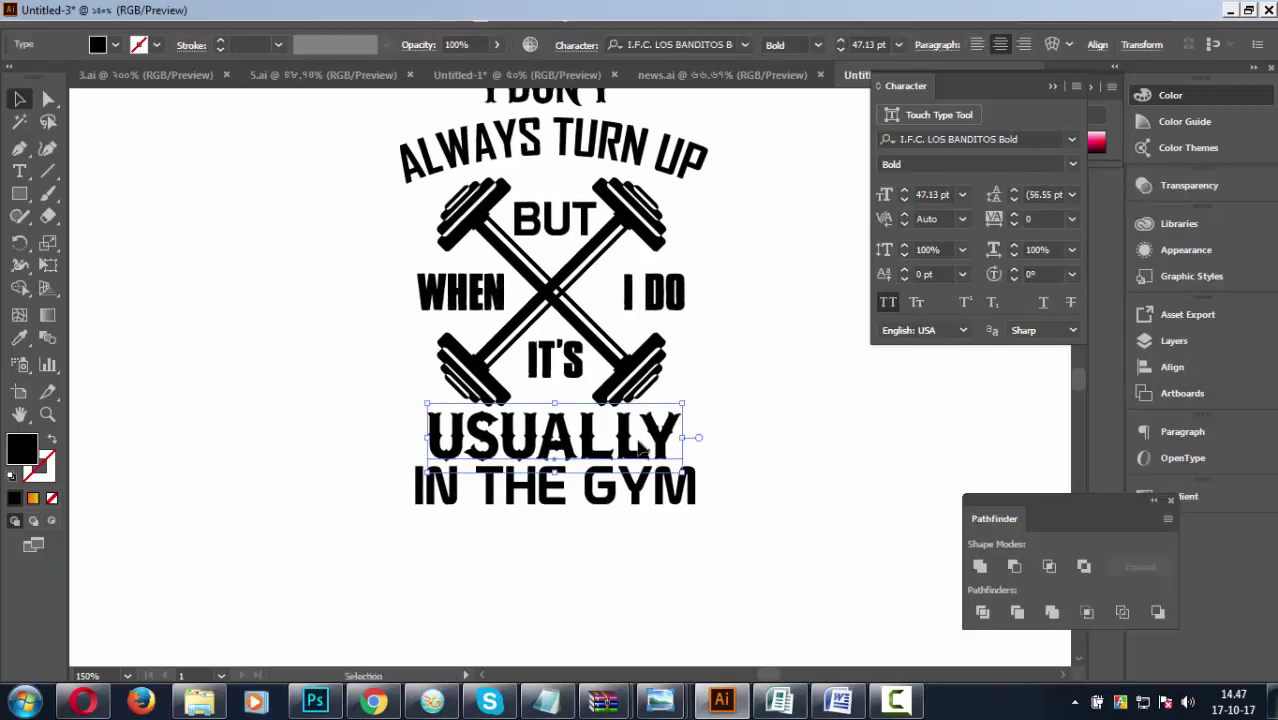
left_click(889, 306)
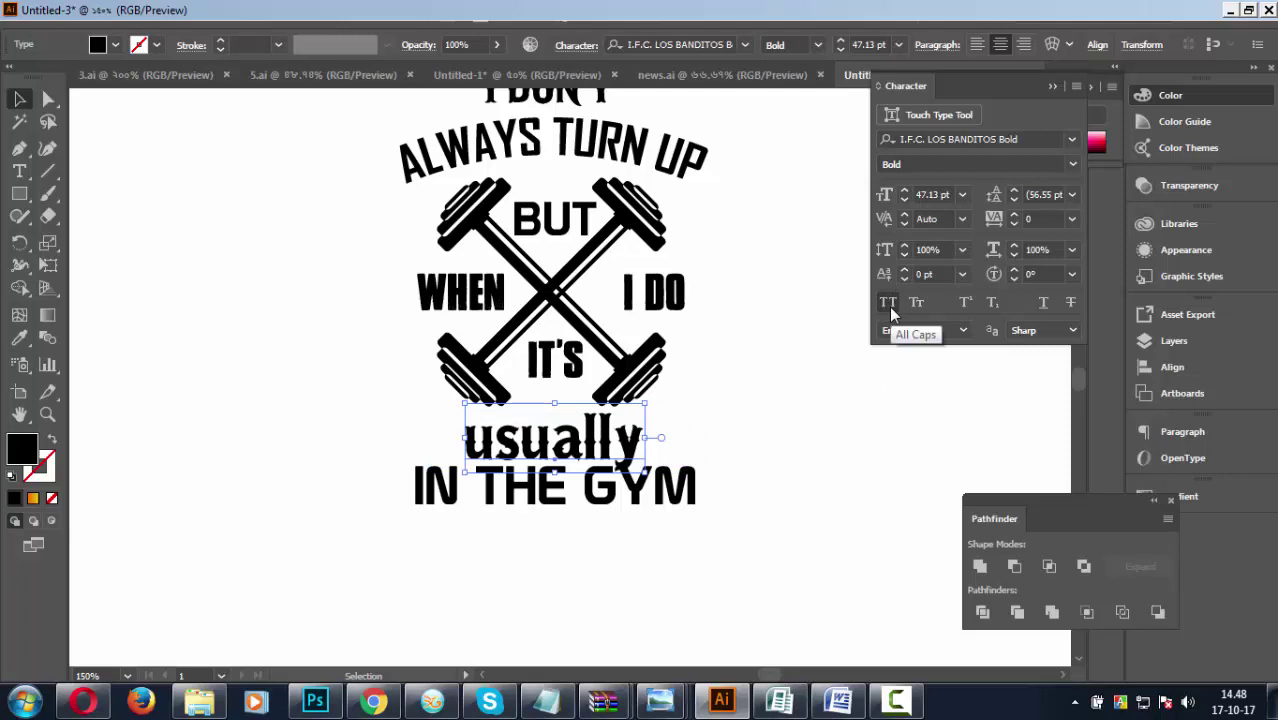
left_click(778, 444)
Stretch USUALLY wider by its corner to span IN THE GYM.
left_click(665, 468)
left_click(763, 485)
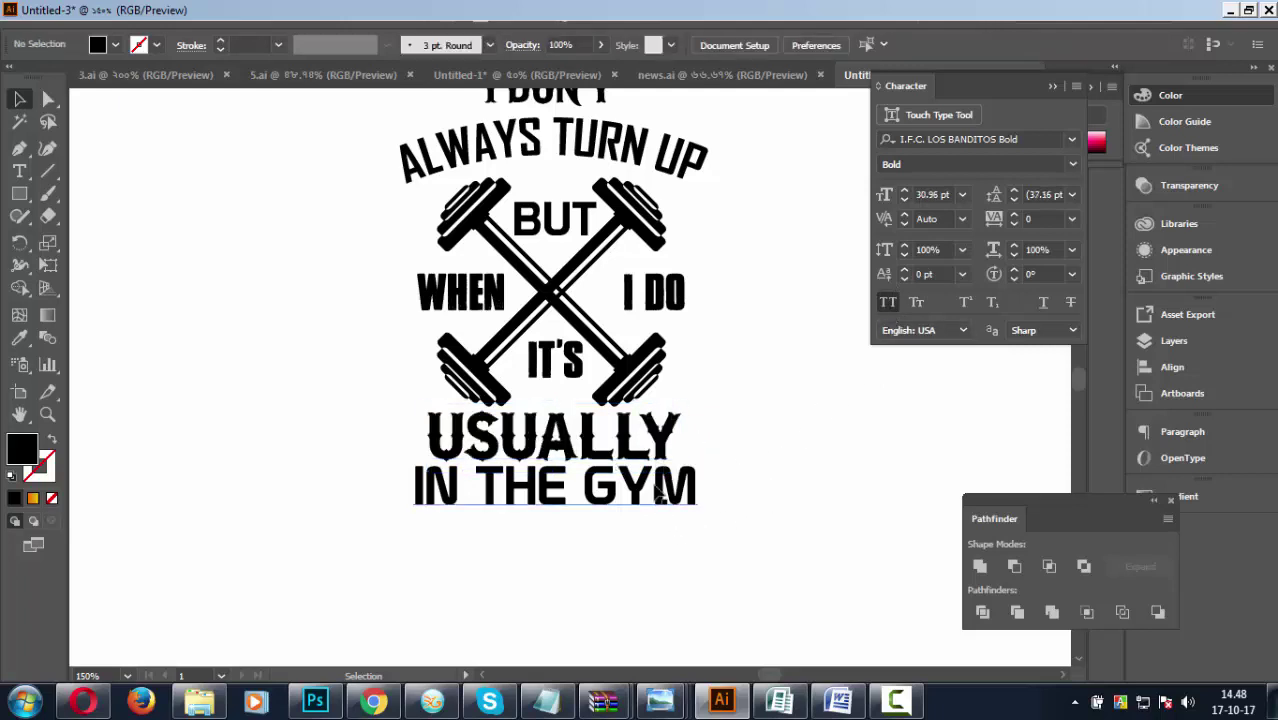
left_click(673, 485)
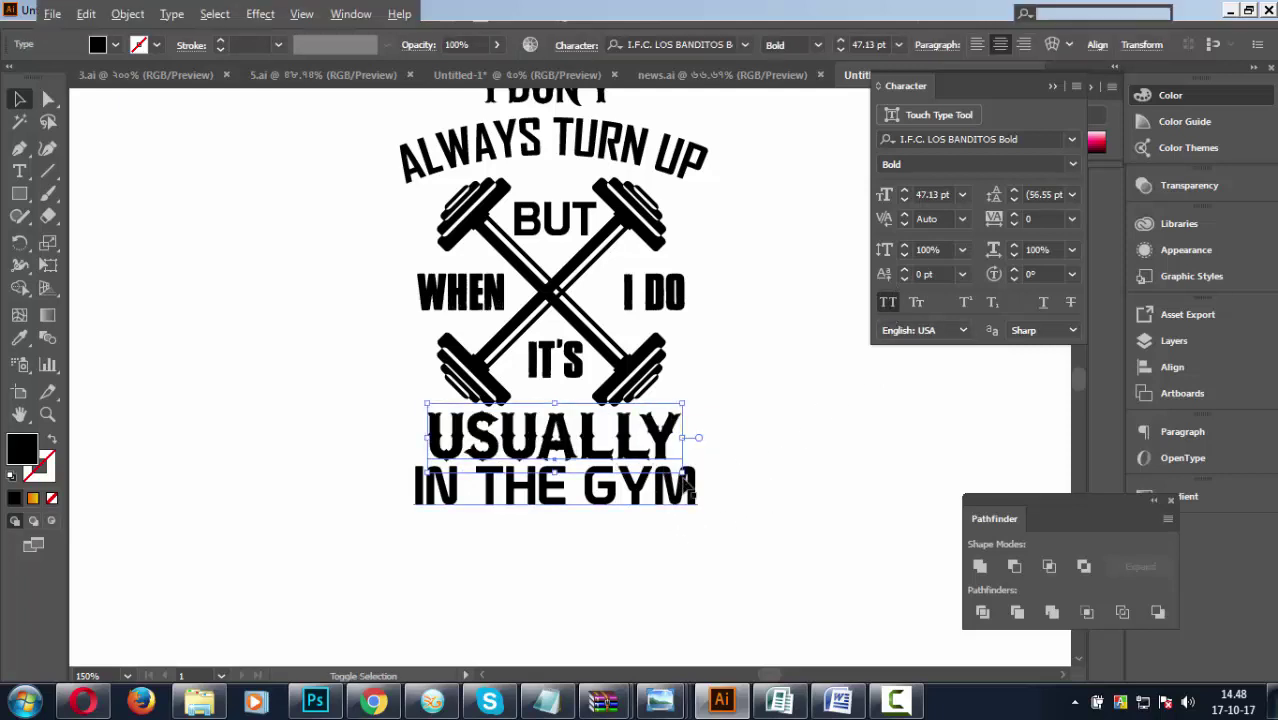
left_click(680, 475, "shift")
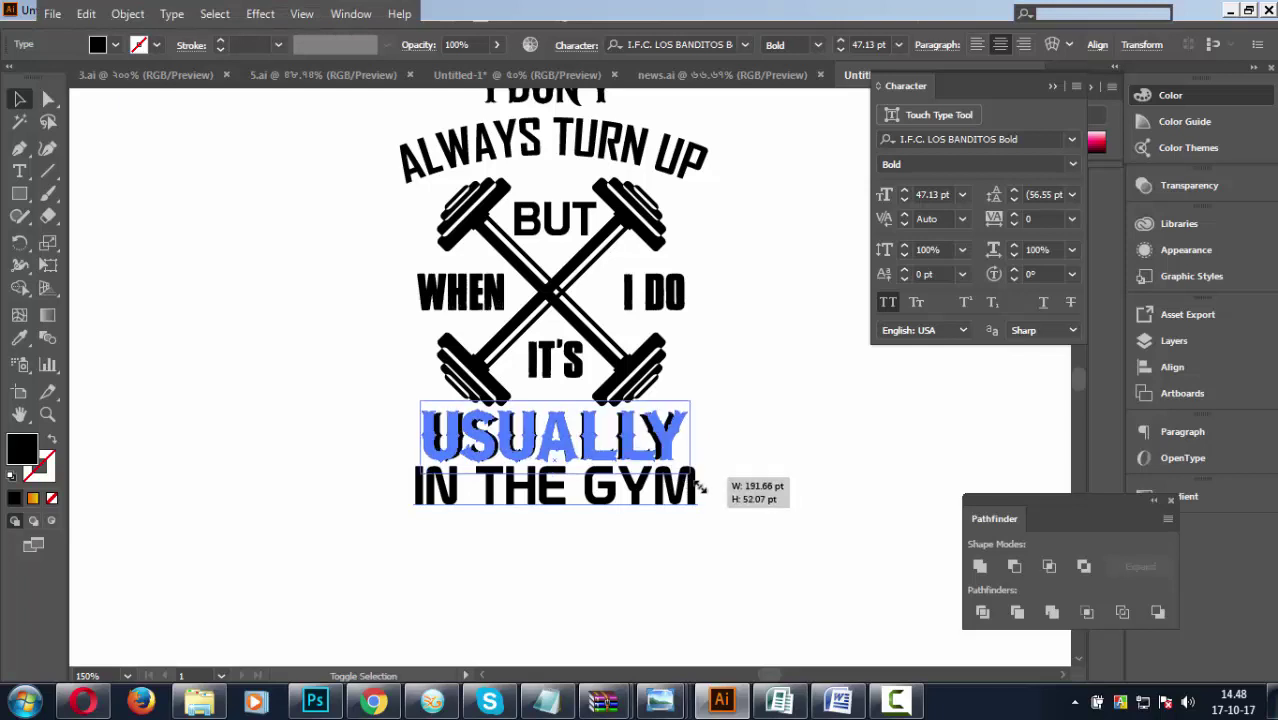
left_click_drag(680, 474, 755, 478)
left_click(660, 508)
left_click(722, 545)
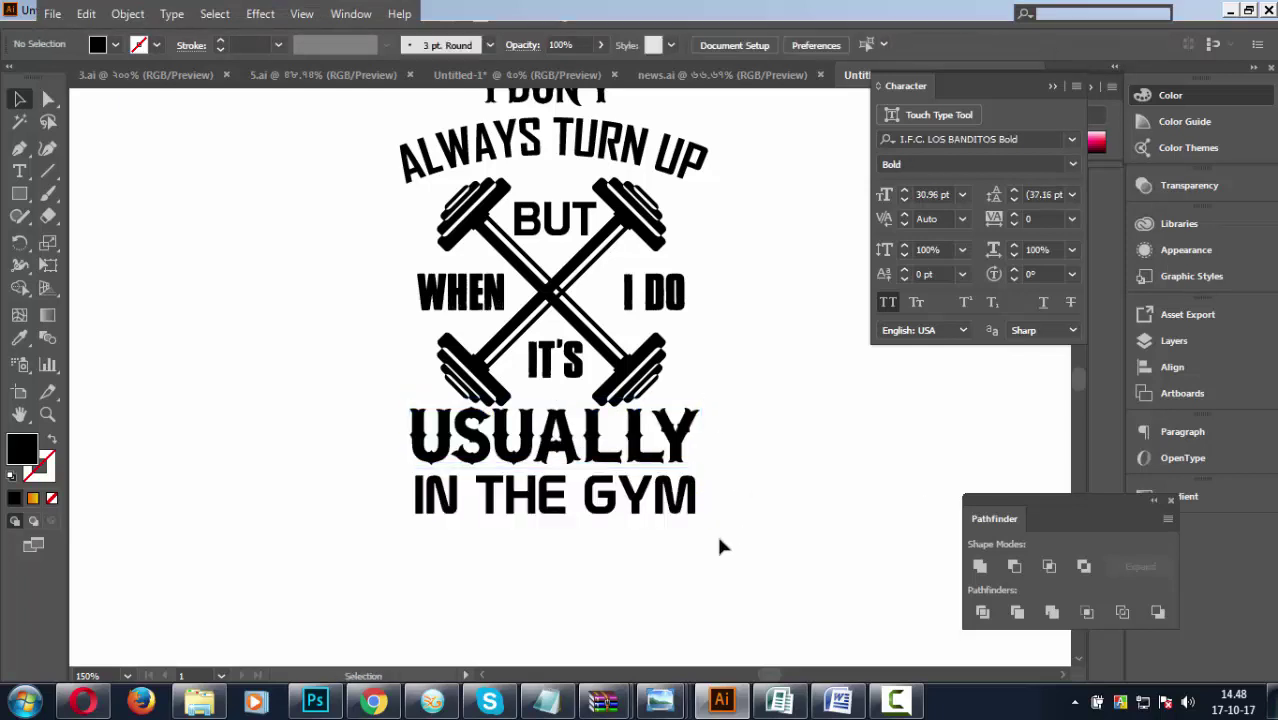
Apply the Pulp Fiction M54 font to IN THE GYM.
left_click(655, 514)
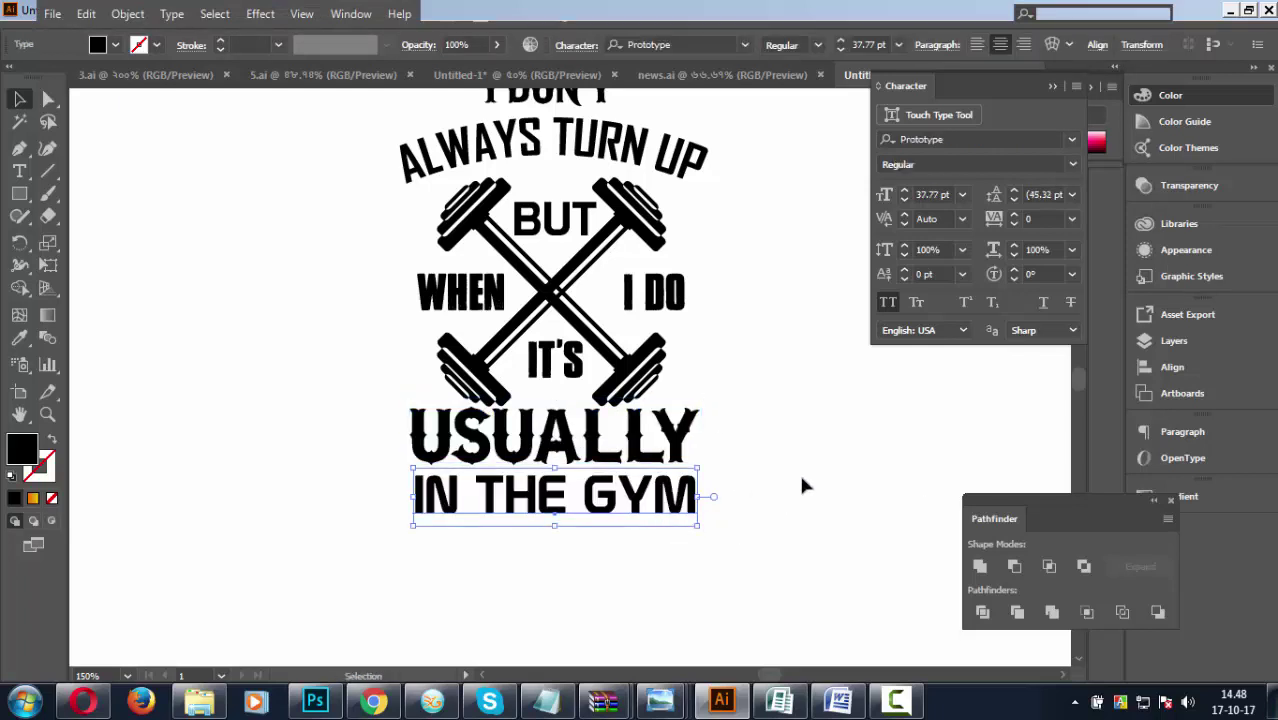
left_click(1071, 139)
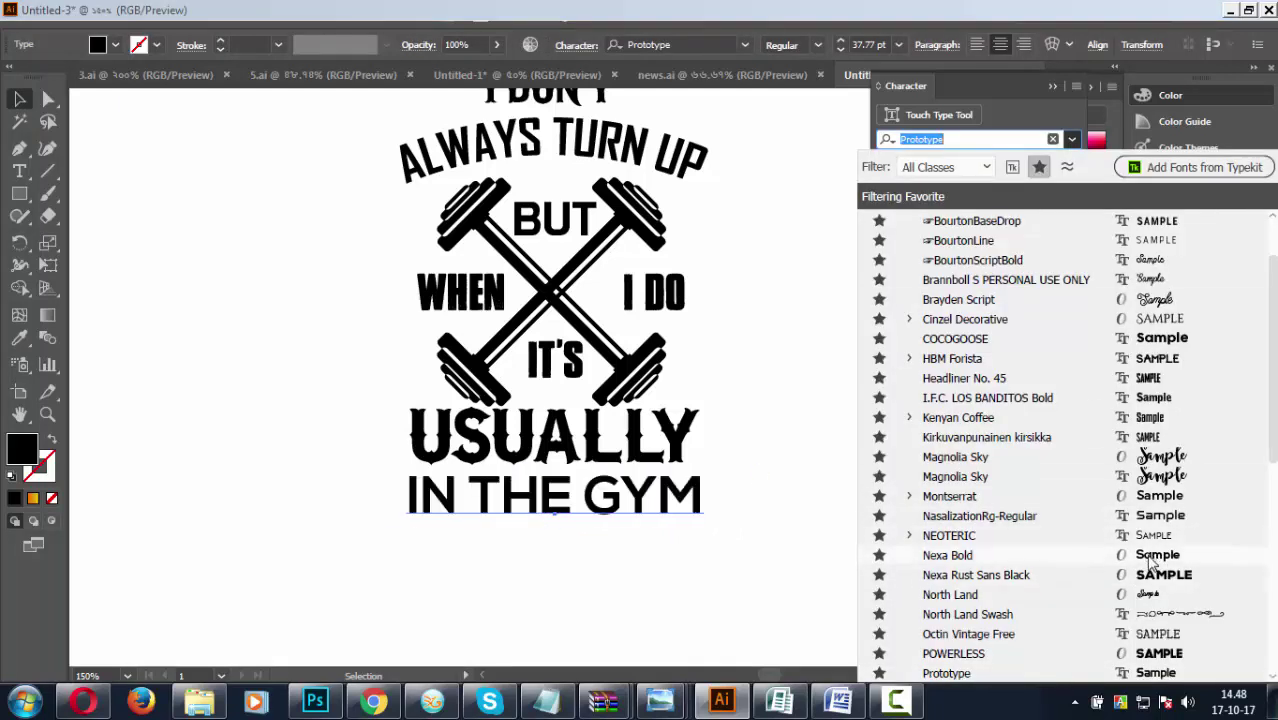
scroll(1148, 563, "down", 1)
scroll(1148, 563, "down", 2)
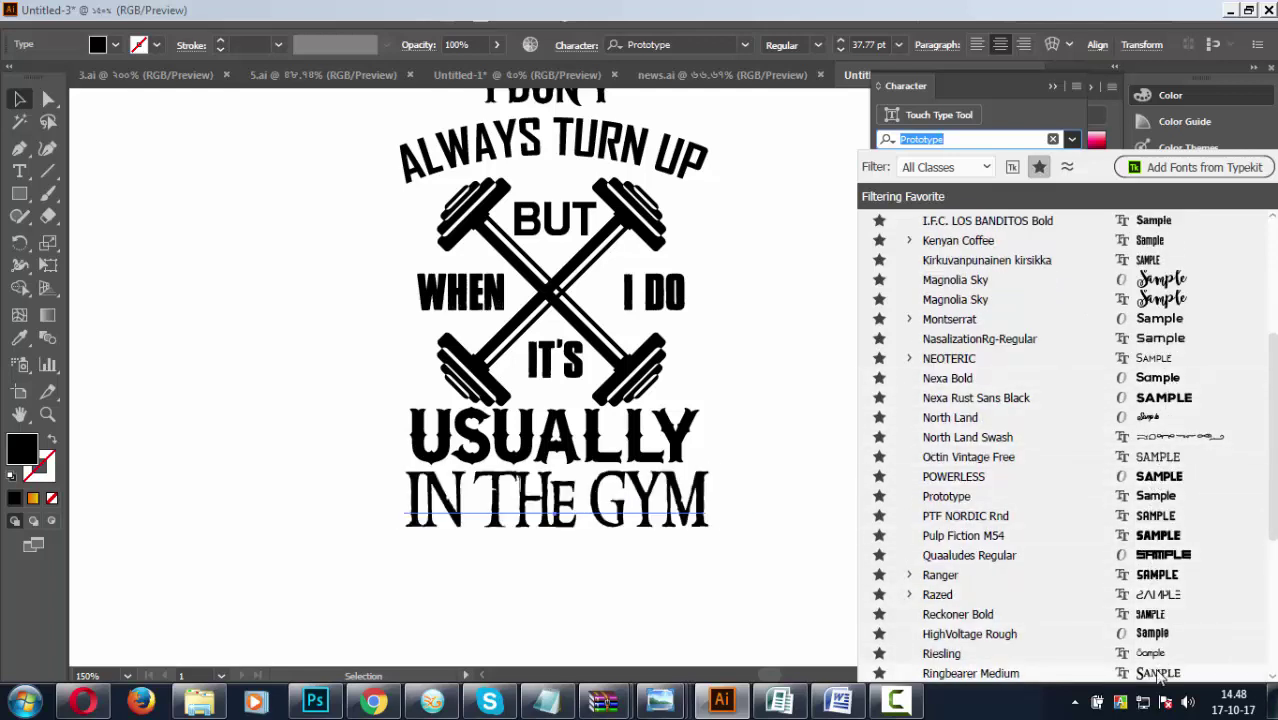
scroll(1160, 627, "down", 3)
scroll(1160, 627, "down", 2)
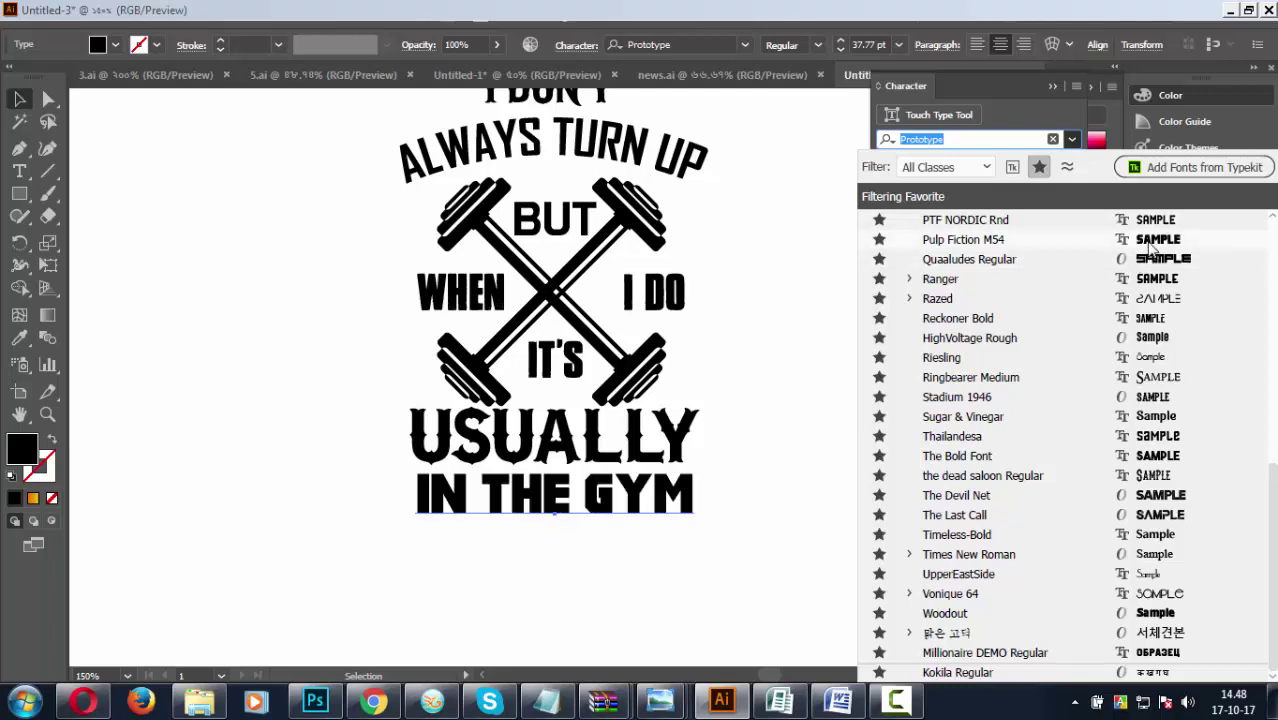
left_click(1151, 246)
left_click(791, 533)
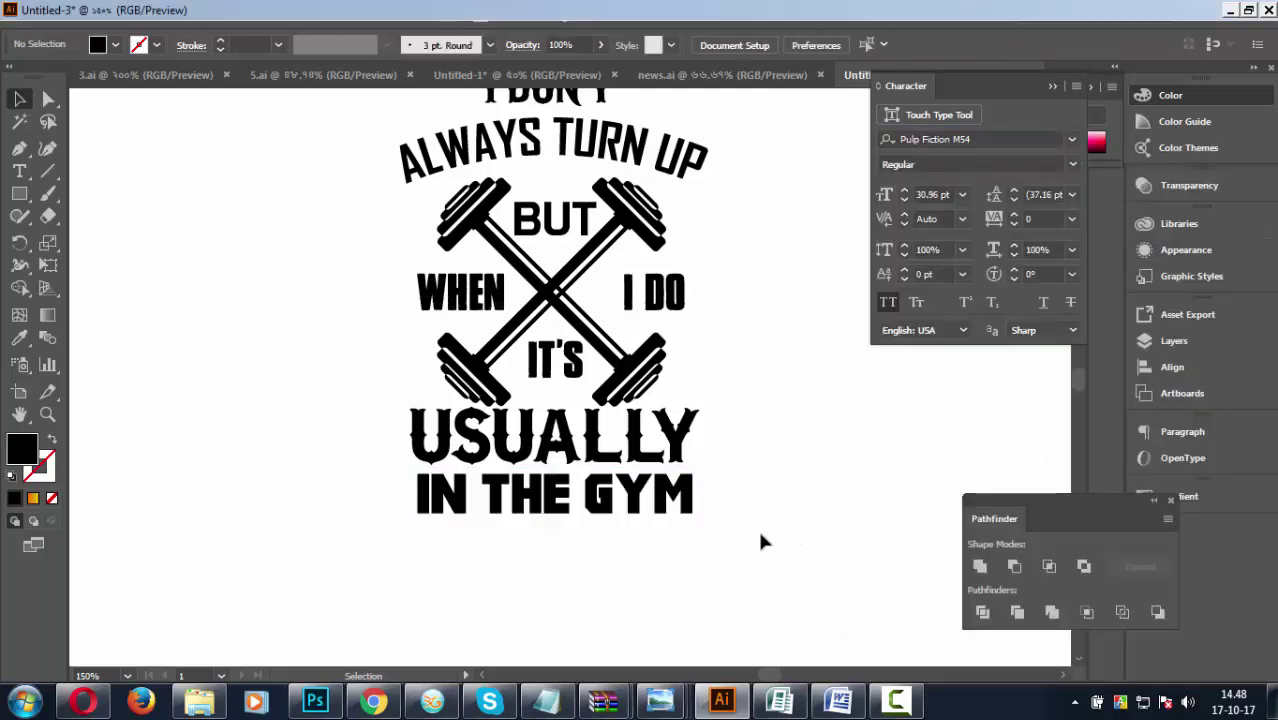
Warp USUALLY with an Arc style at -15% bend, after trying Arc Lower.
left_click(690, 442)
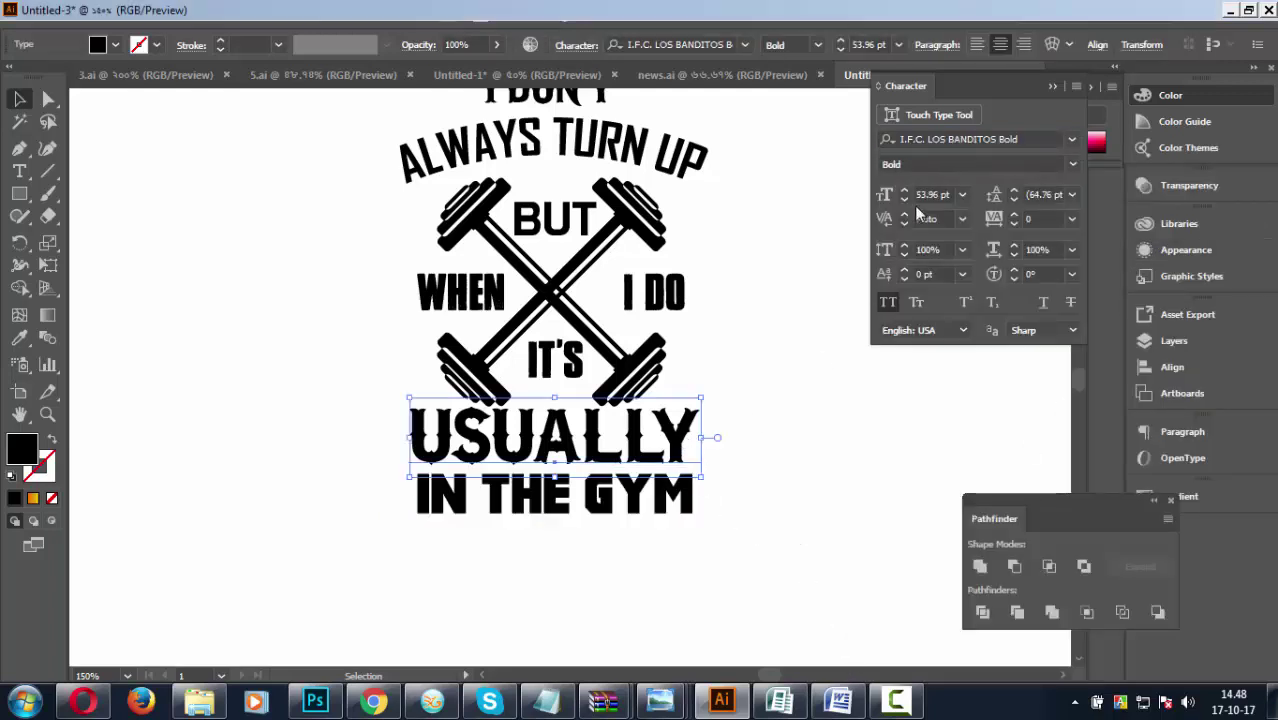
left_click(1051, 45)
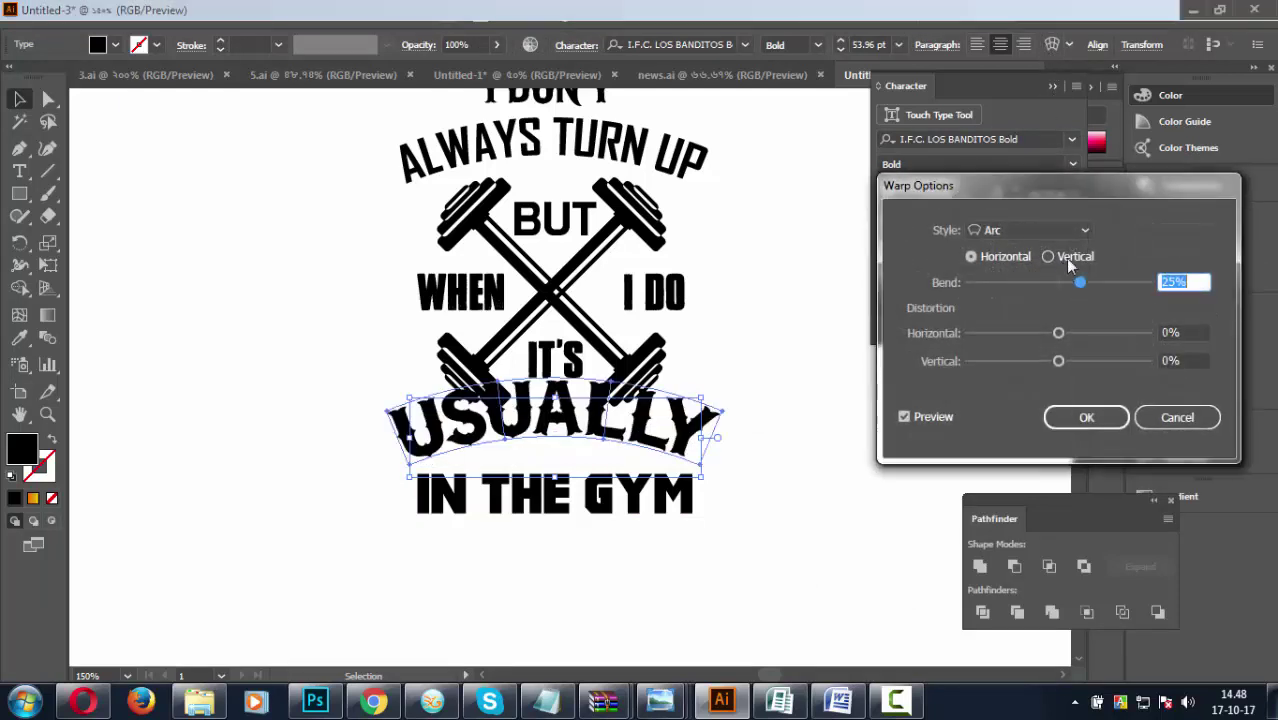
left_click(1033, 284)
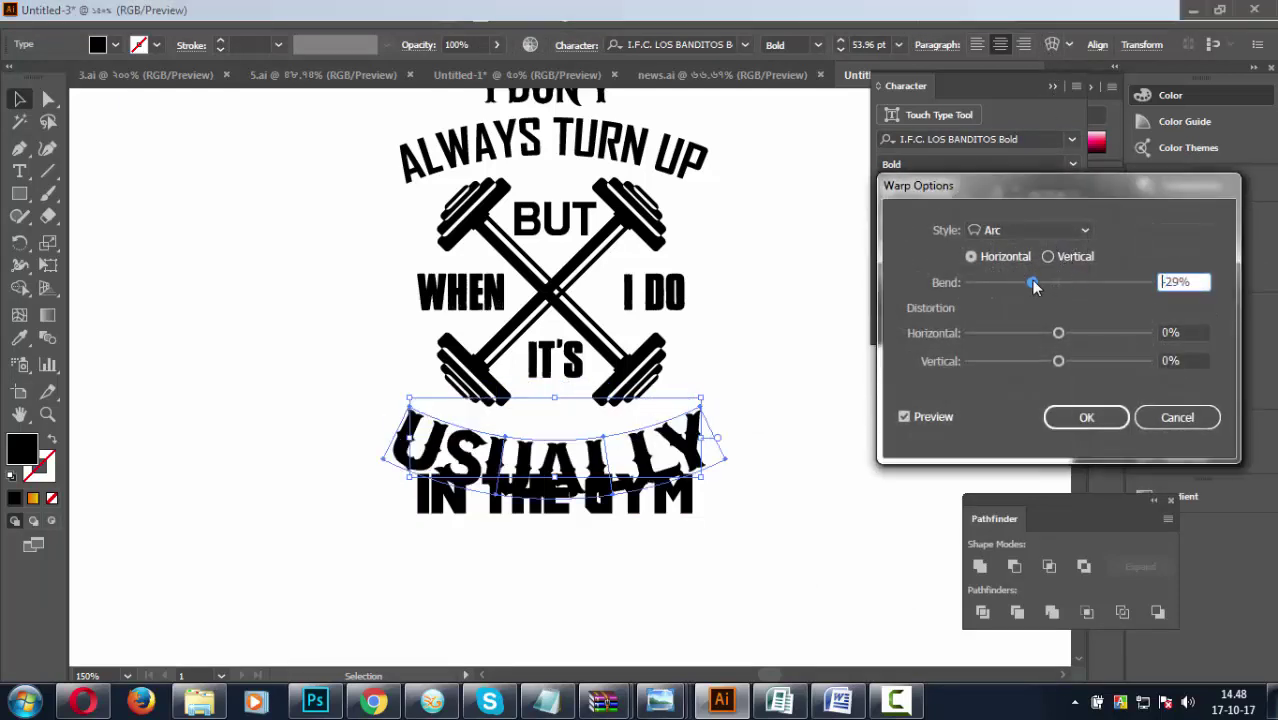
left_click(1023, 229)
left_click(1026, 271)
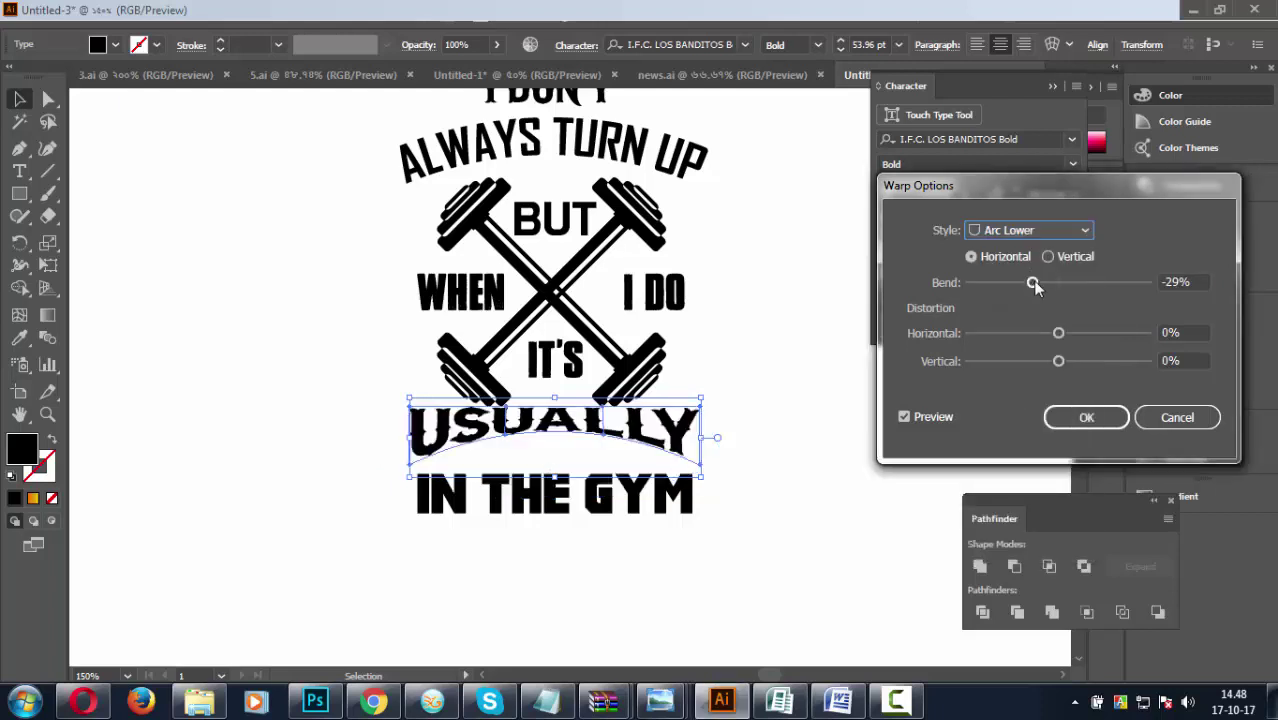
left_click_drag(1033, 283, 1073, 283)
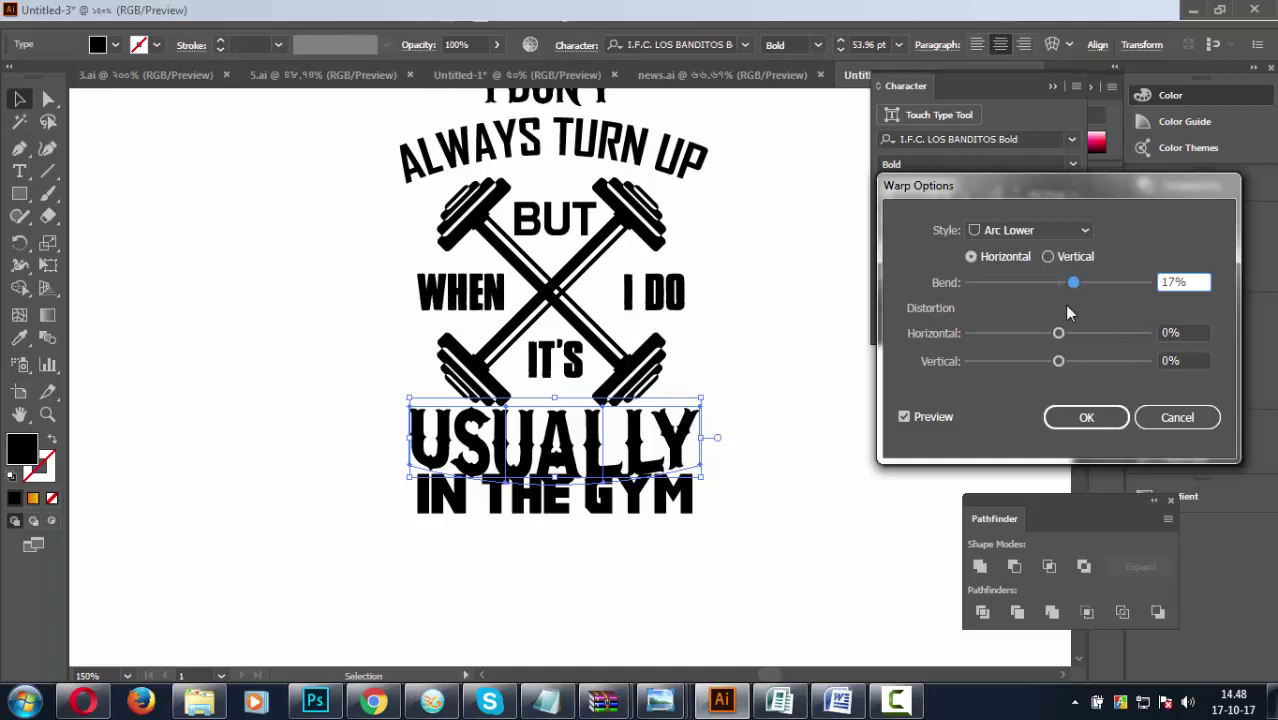
left_click_drag(1068, 288, 1044, 293)
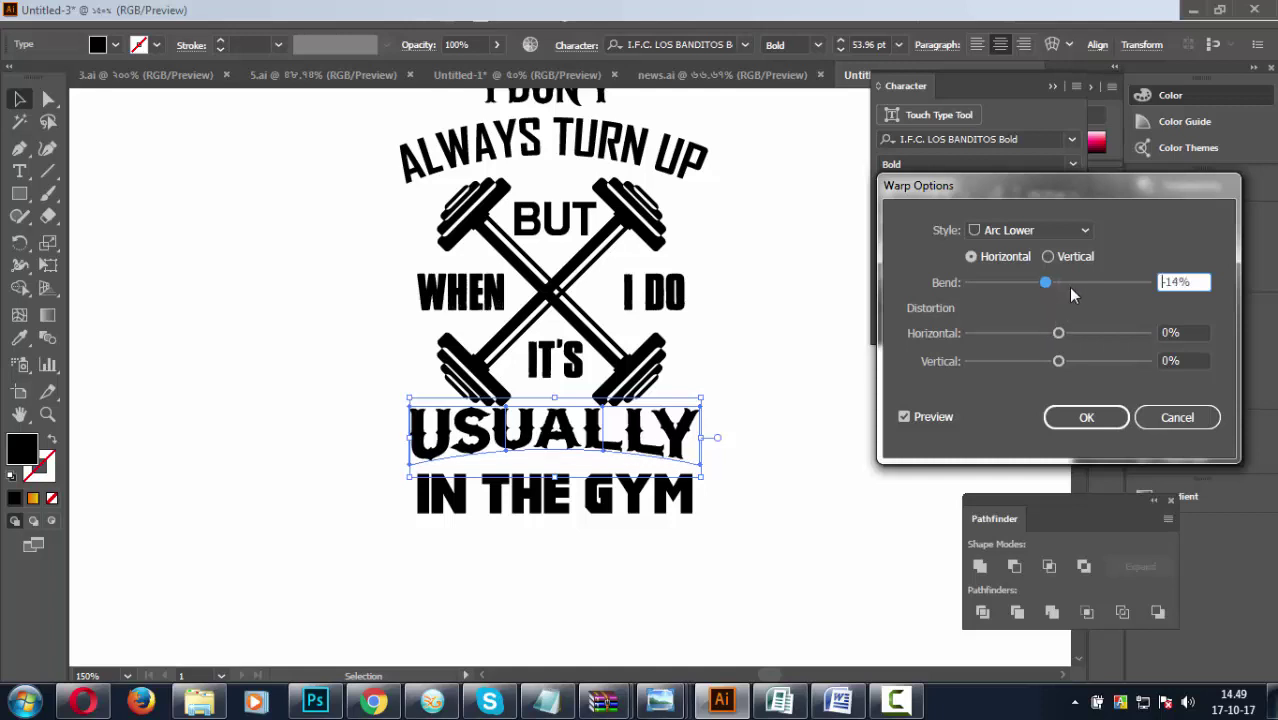
left_click_drag(1068, 287, 1076, 290)
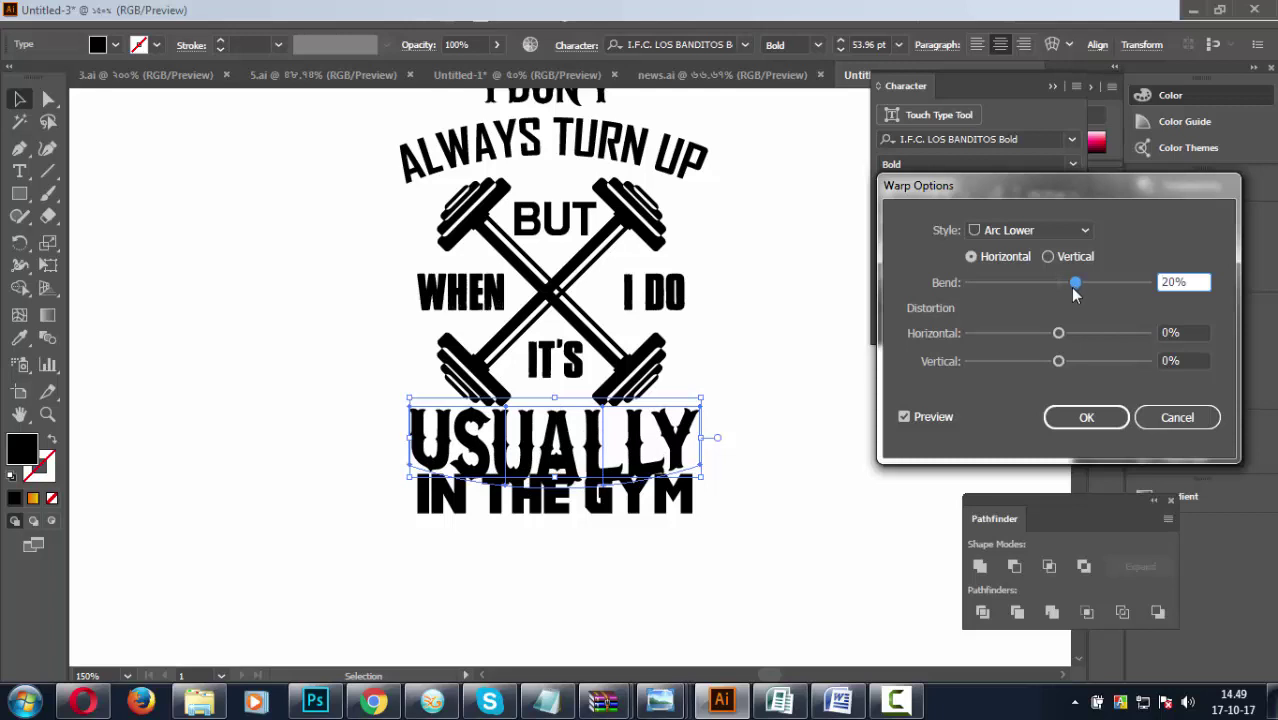
left_click(1051, 235)
left_click(1032, 257)
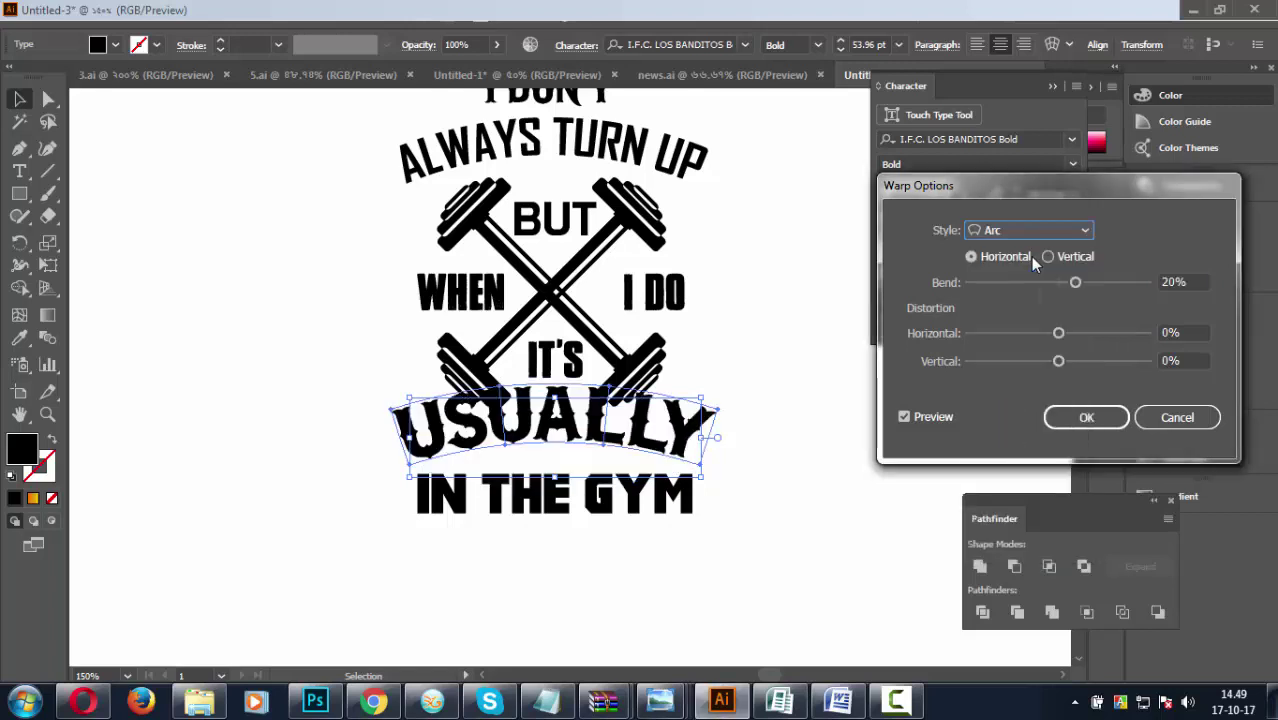
left_click_drag(1075, 283, 1046, 284)
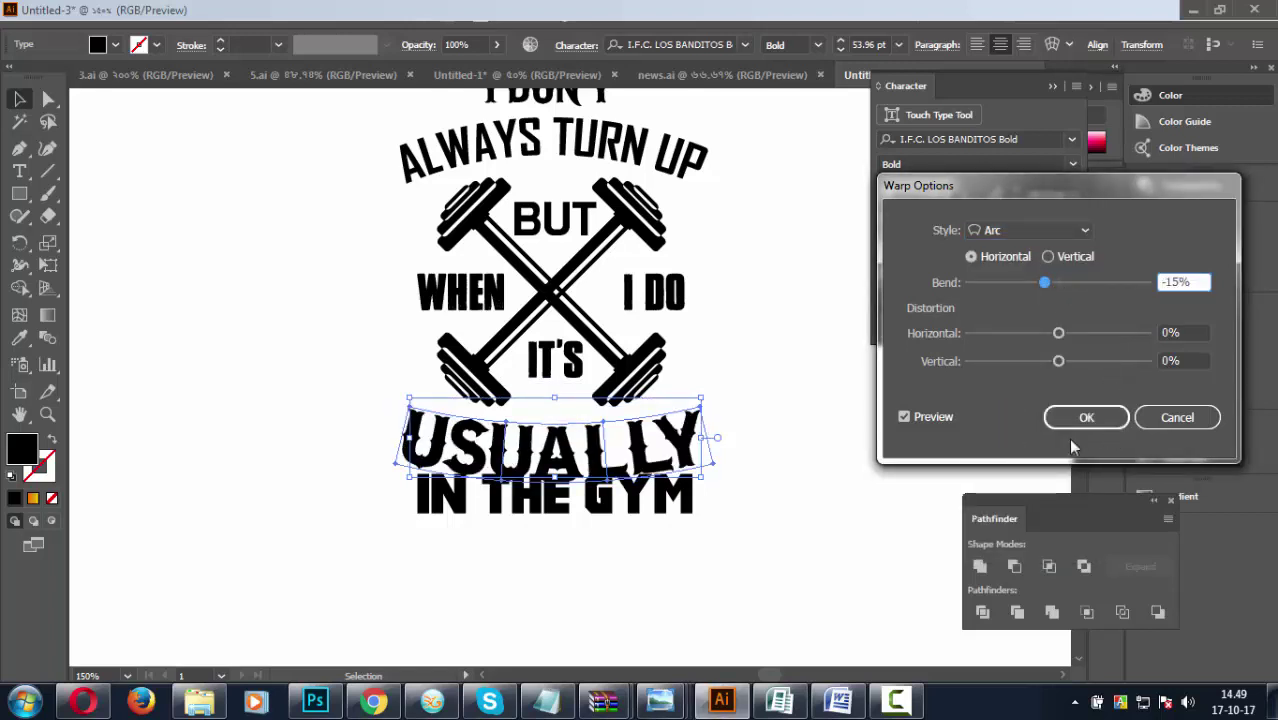
left_click(1088, 418)
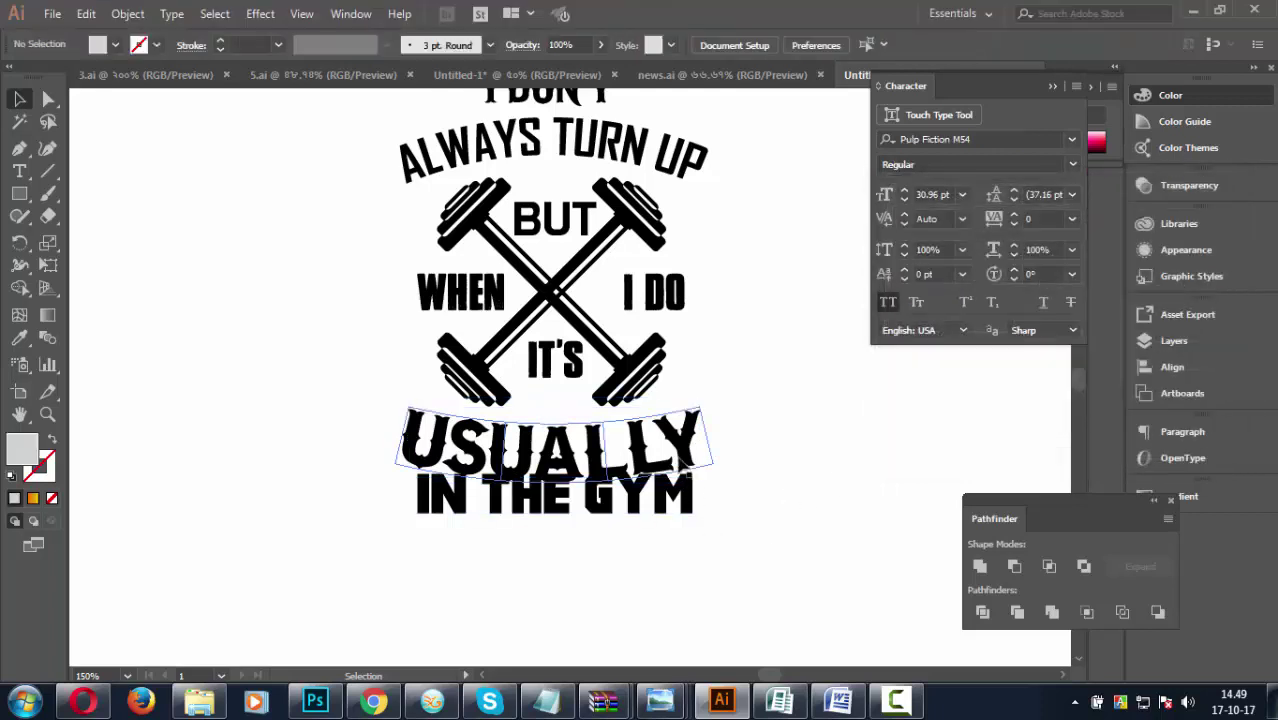
Enlarge IN THE GYM evenly in two drags.
left_click(680, 462)
left_click(786, 438)
left_click_drag(812, 470, 779, 571)
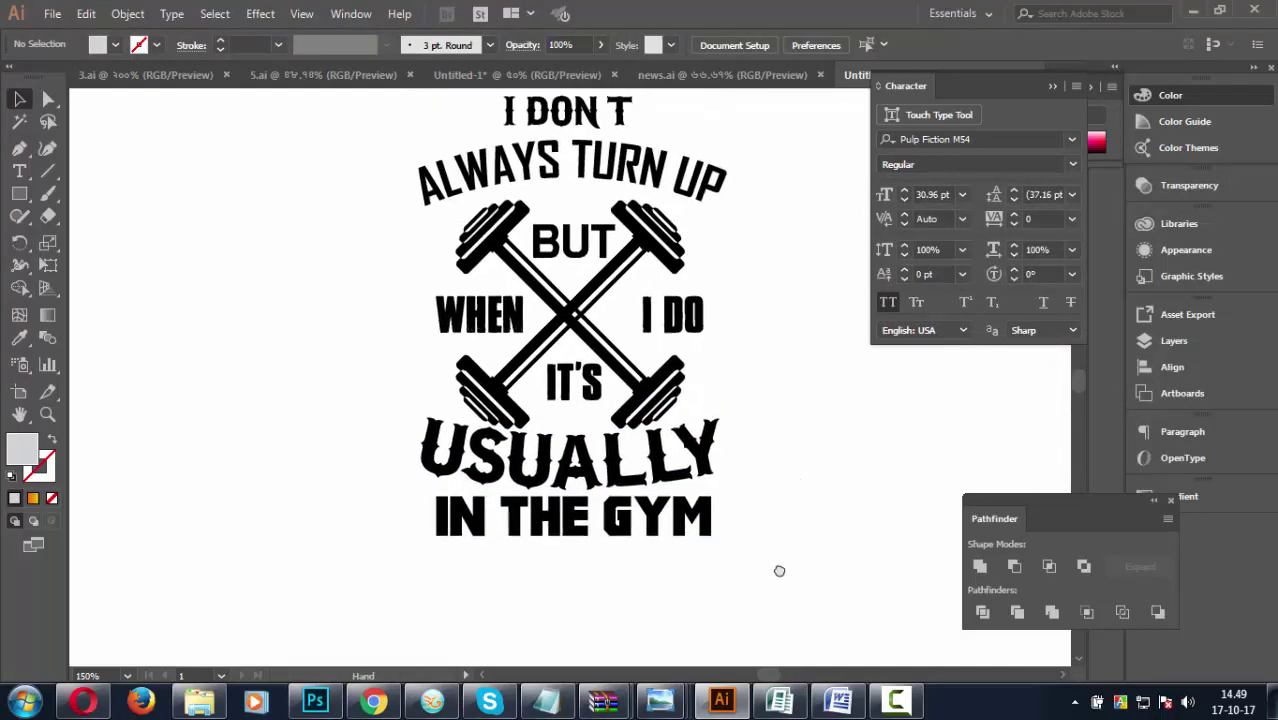
left_click(641, 556)
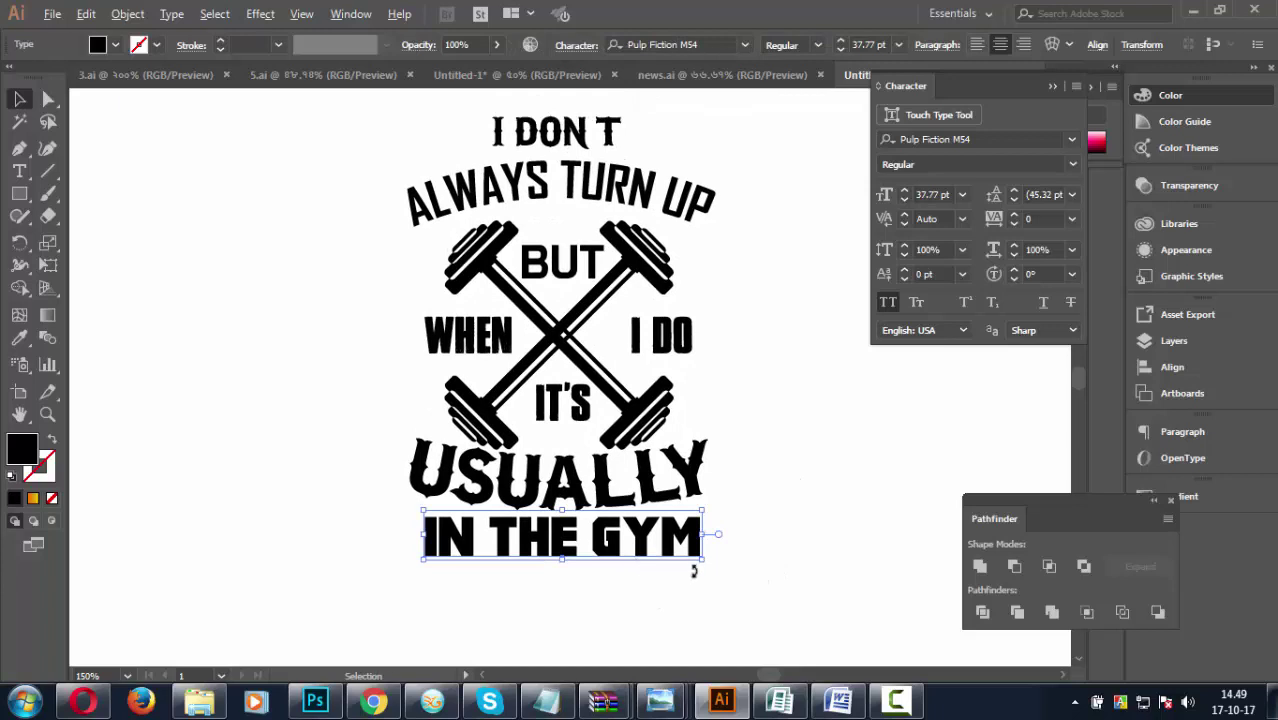
left_click_drag(703, 559, 724, 596)
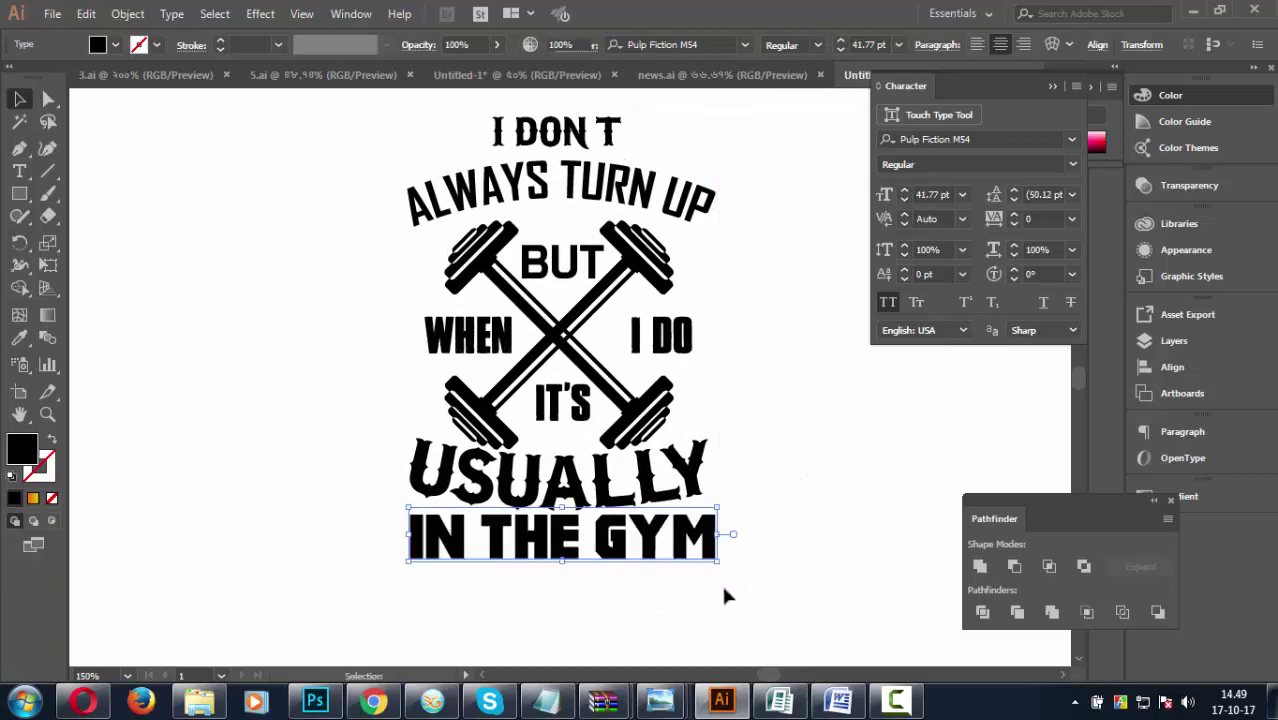
left_click_drag(714, 561, 713, 582)
left_click(719, 601)
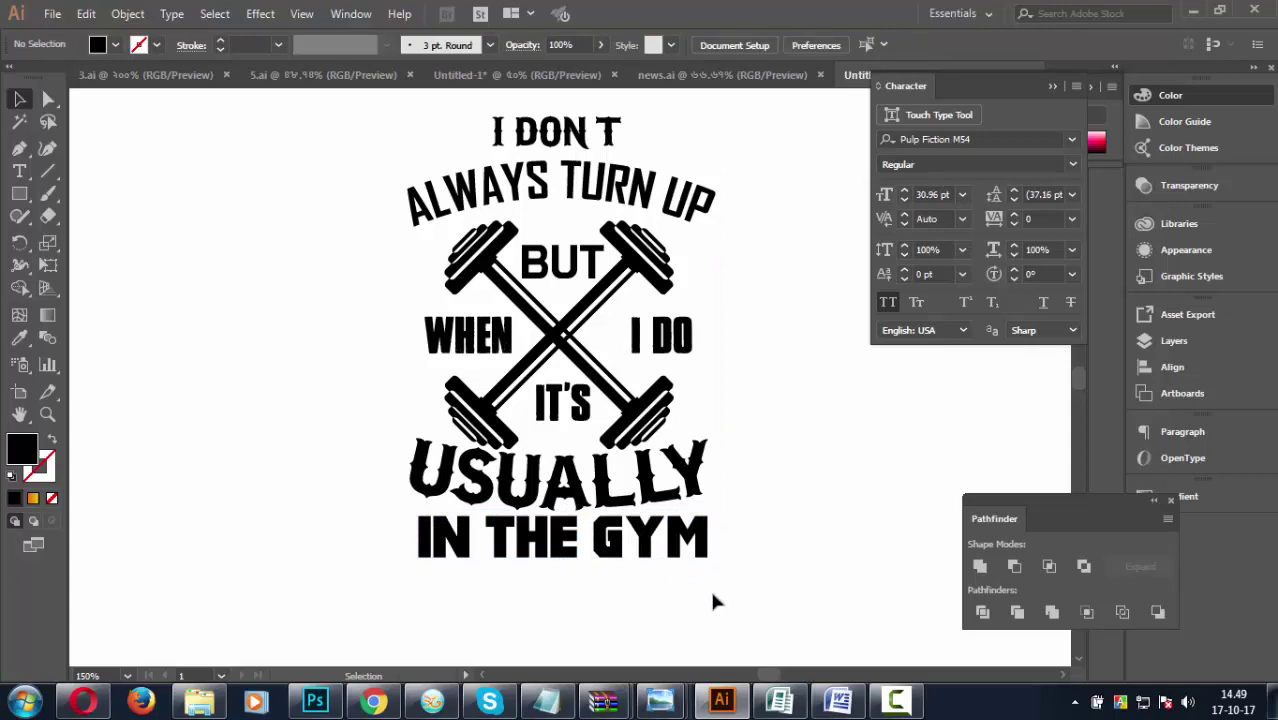
Shrink the warped USUALLY and nudge IN THE GYM up closer beneath it.
left_click(678, 495)
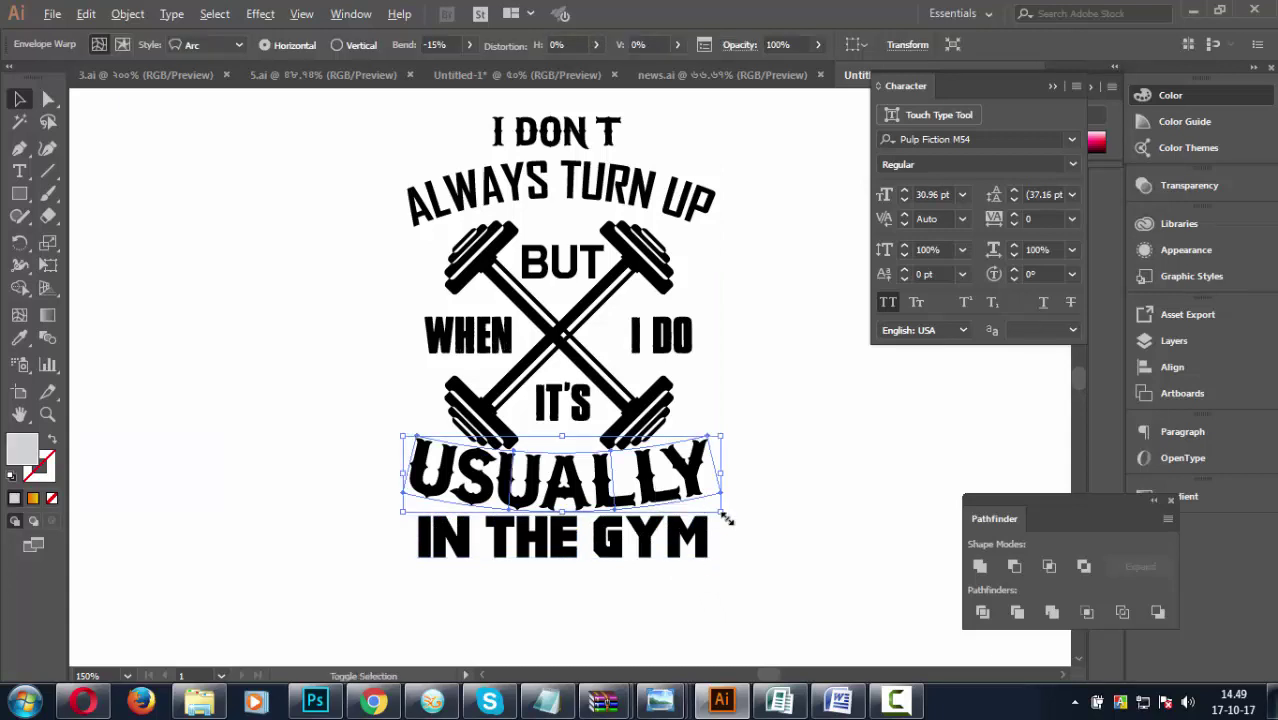
mouse_move(722, 514)
left_mouse_down()
mouse_move(678, 562)
mouse_move(648, 533)
left_mouse_up()
left_click(775, 579)
left_click(775, 548)
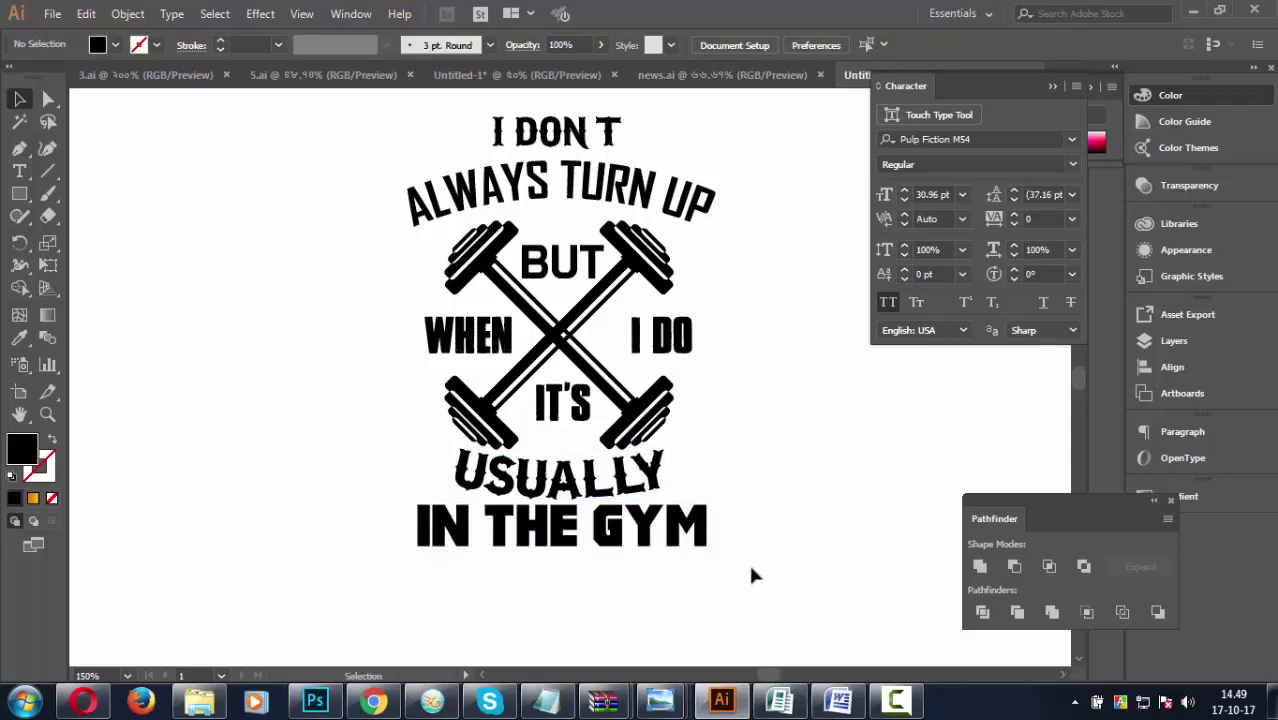
left_click(668, 556)
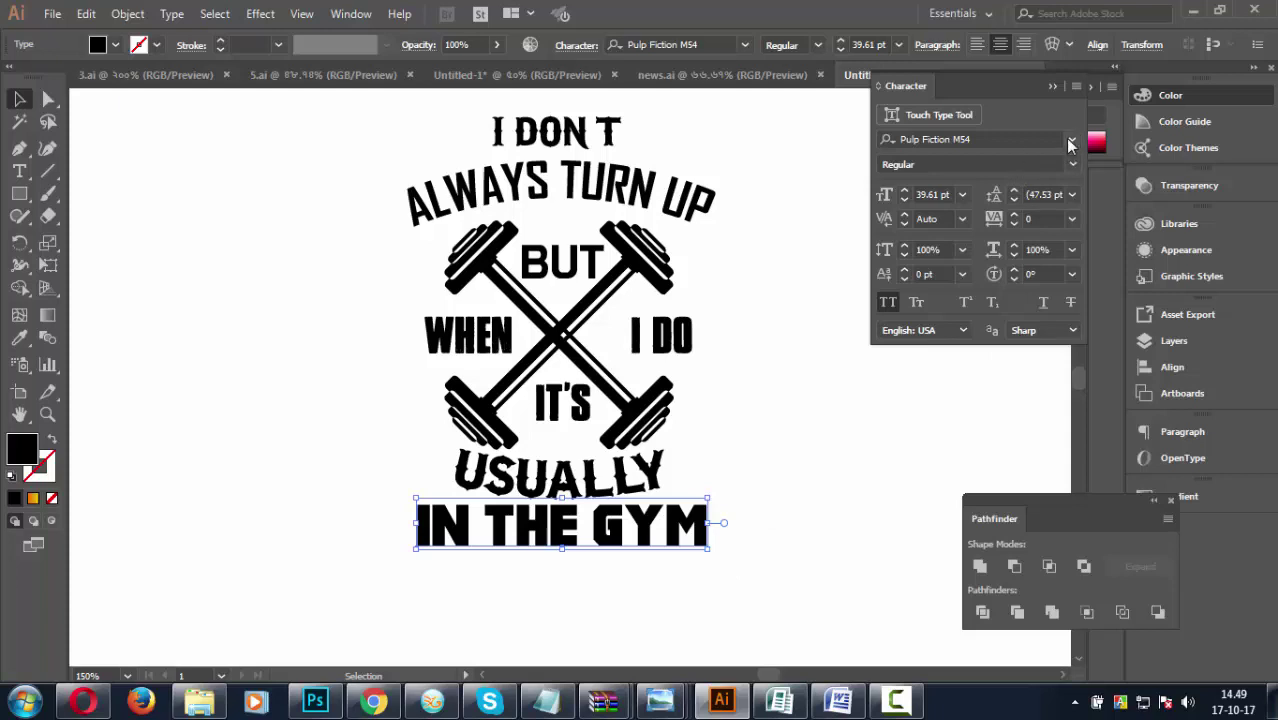
Warp IN THE GYM with the Arc Upper style at -22% bend.
left_click(1051, 44)
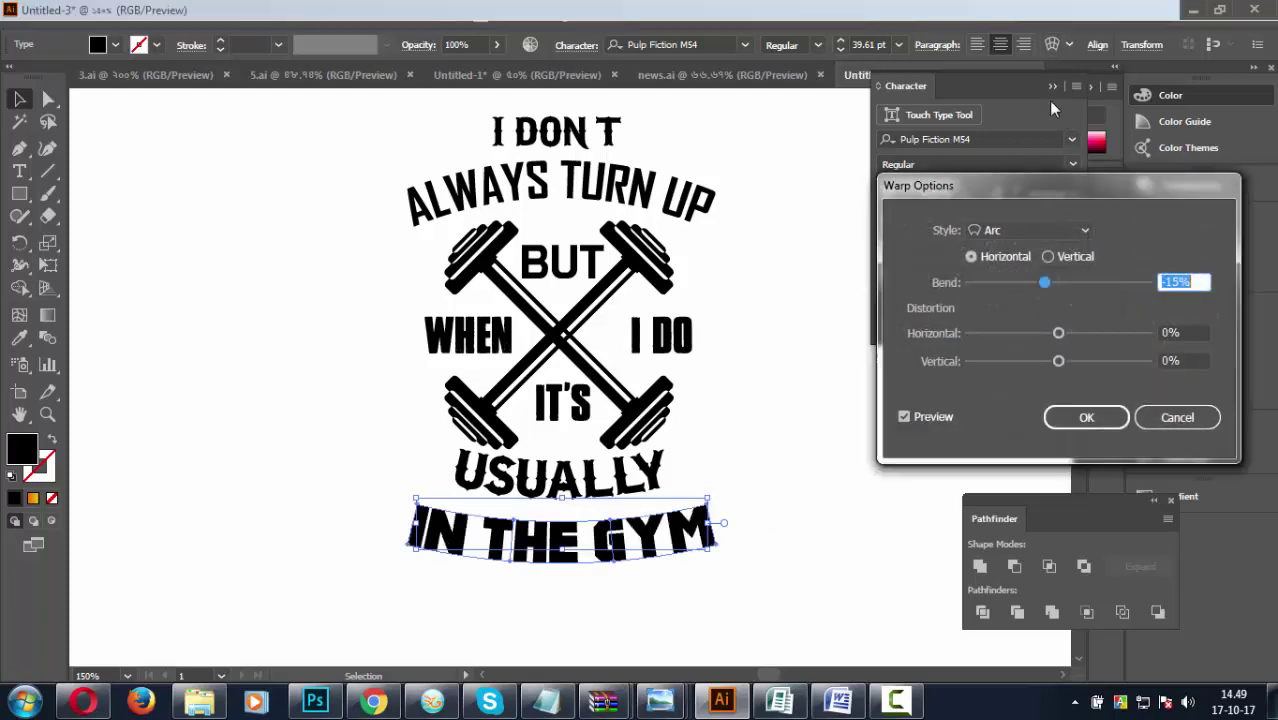
left_click(1052, 232)
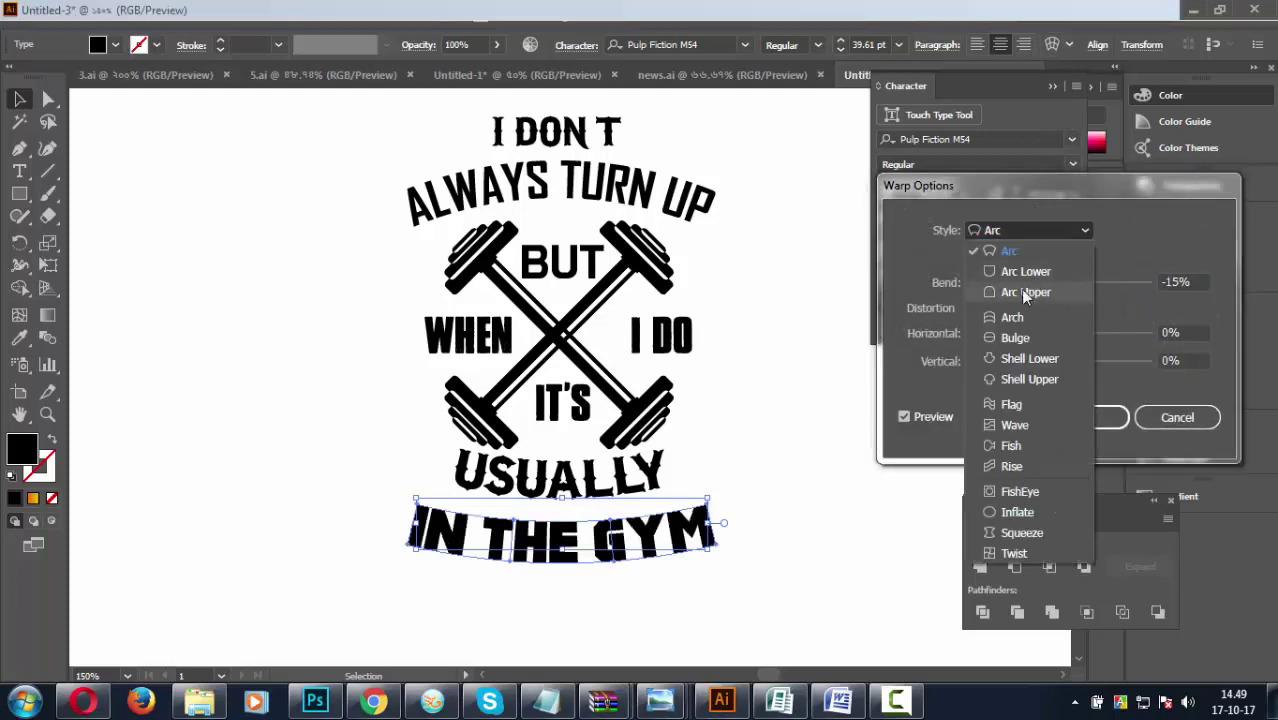
left_click(1025, 292)
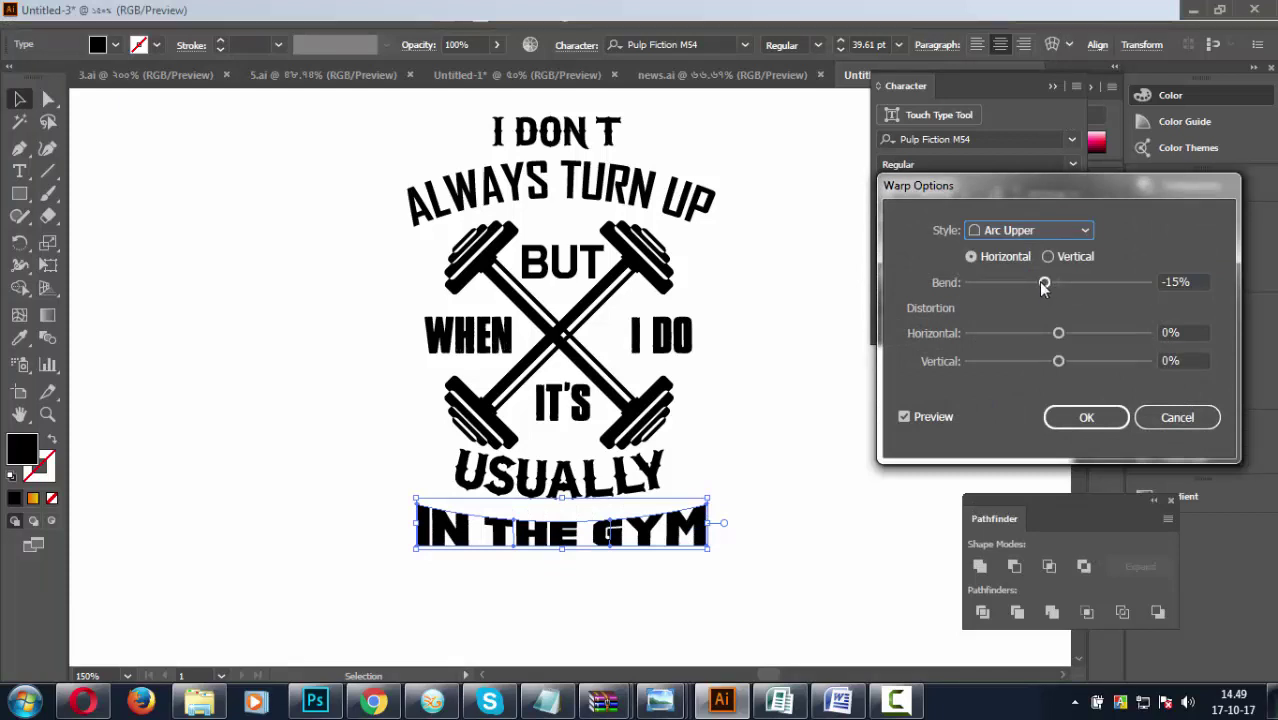
left_click_drag(1044, 284, 1042, 286)
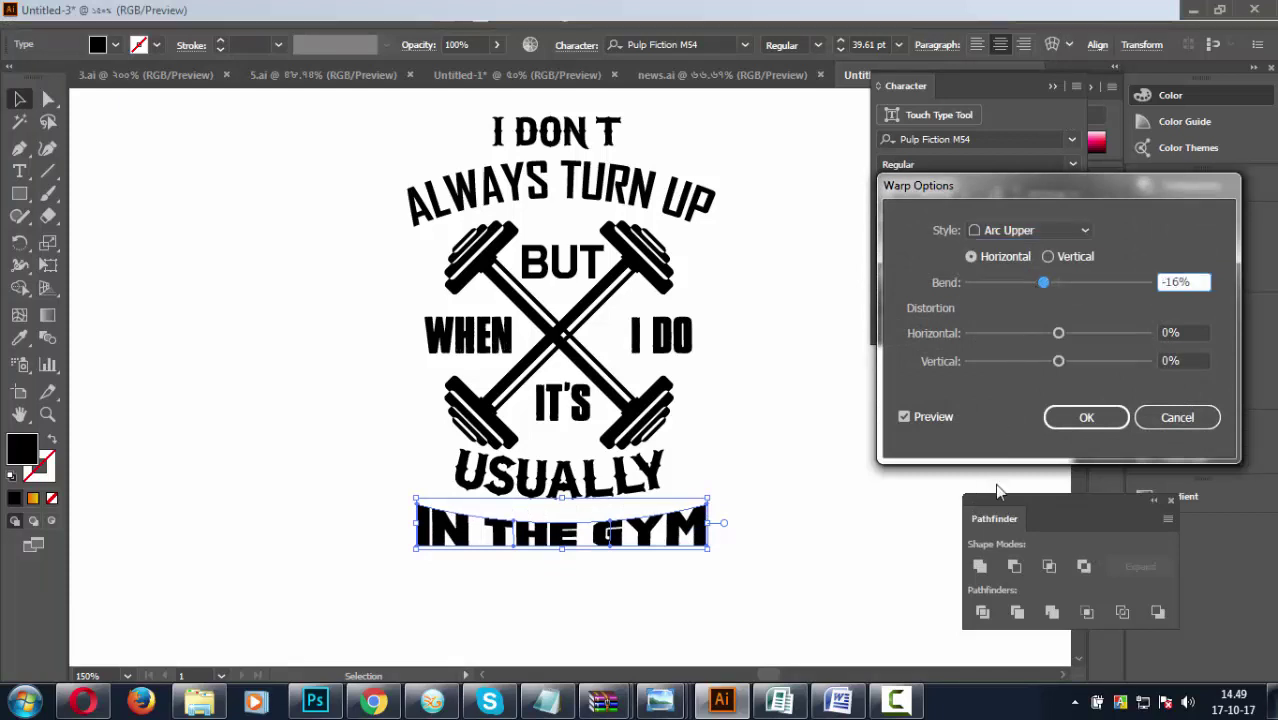
left_click_drag(1022, 294, 1040, 283)
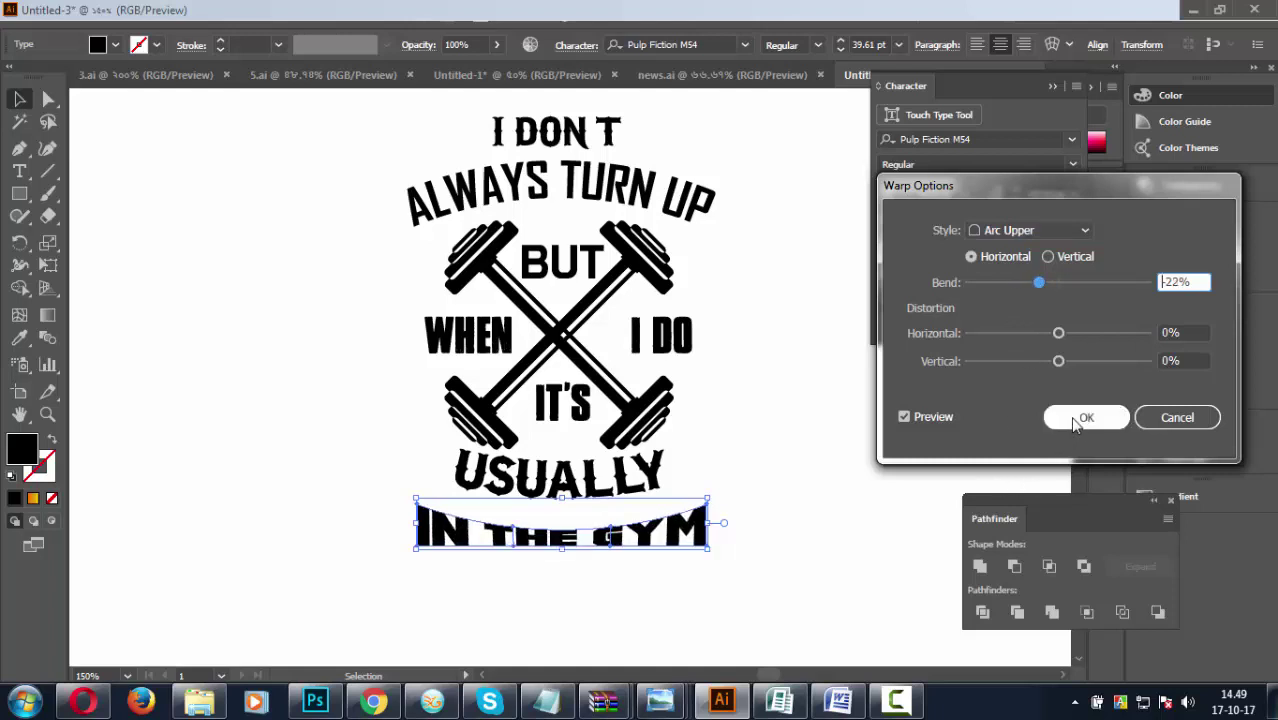
left_click(1084, 418)
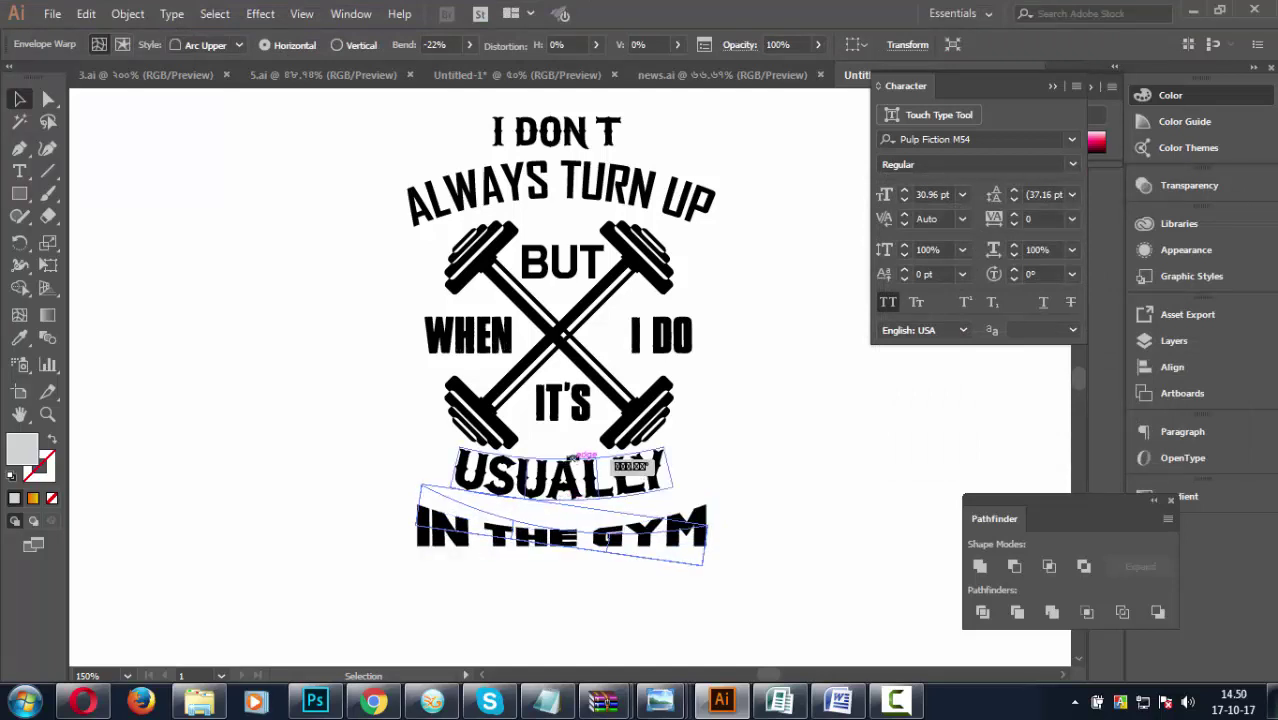
Stretch the warped IN THE GYM text taller upward, redoing the stretch after an undo.
left_click_drag(560, 507, 719, 551)
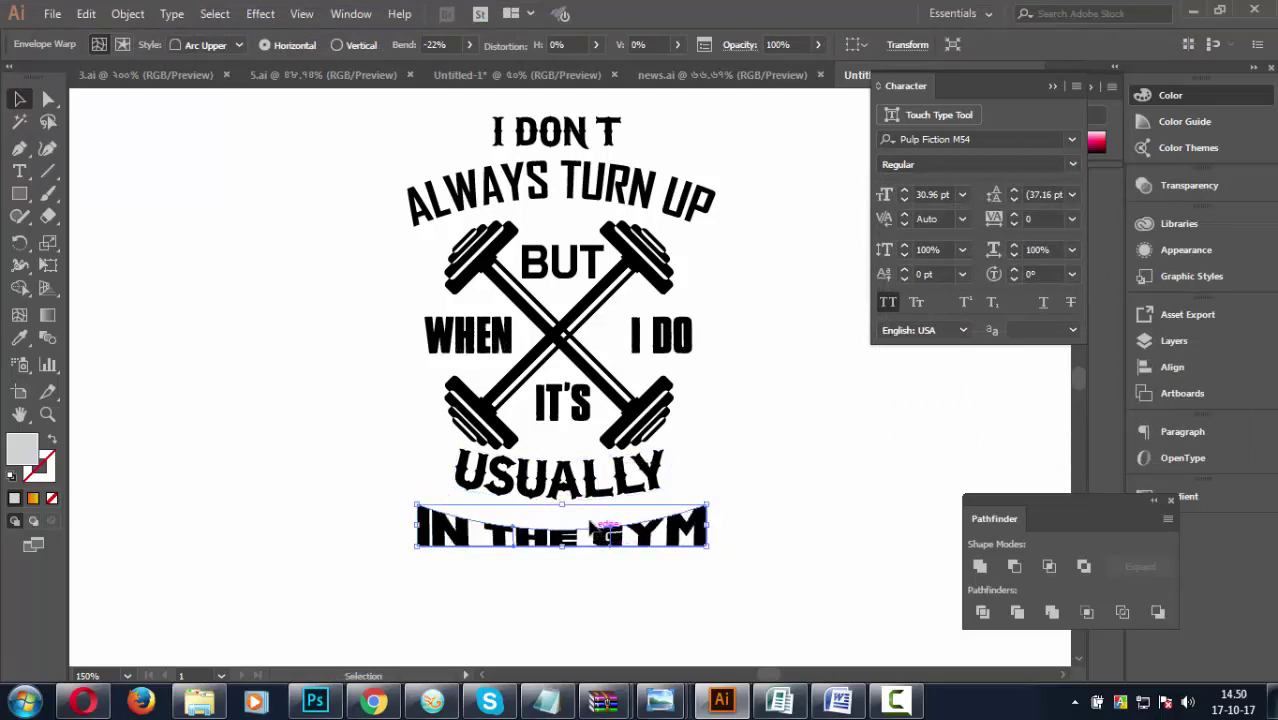
left_click_drag(562, 506, 562, 421)
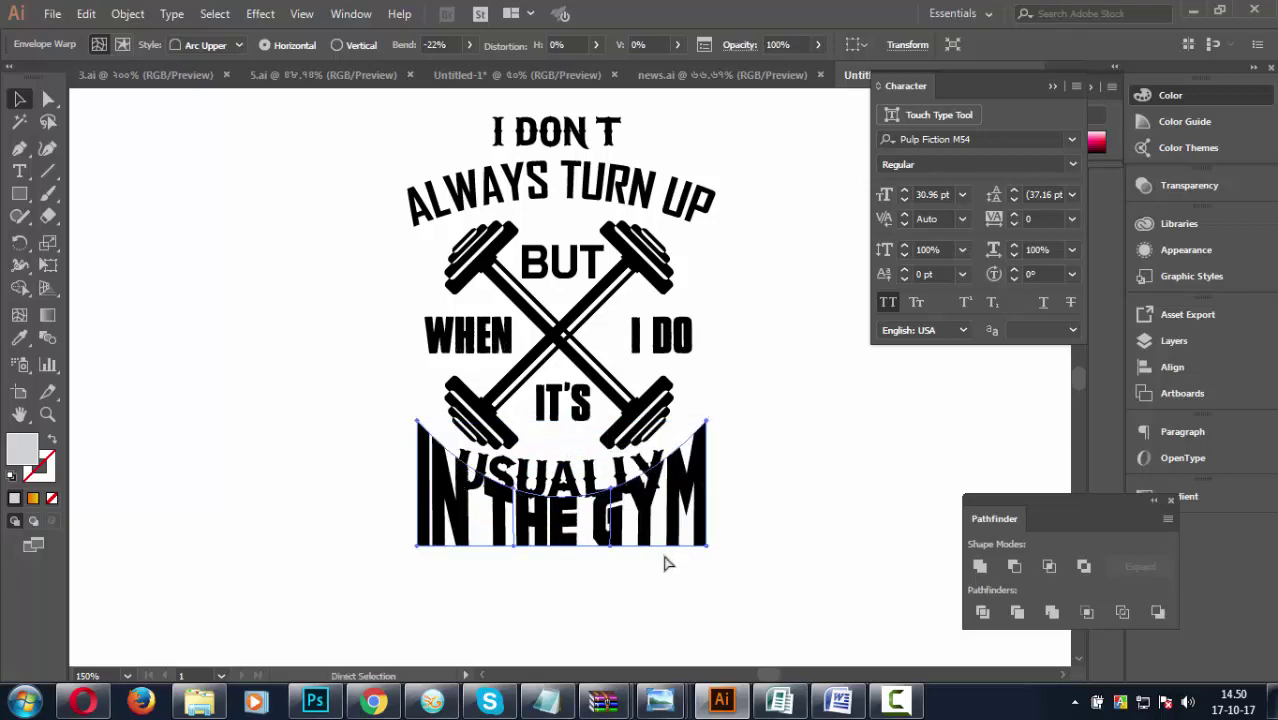
key("ctrl+z")
left_click_drag(564, 506, 564, 465)
left_click(622, 563)
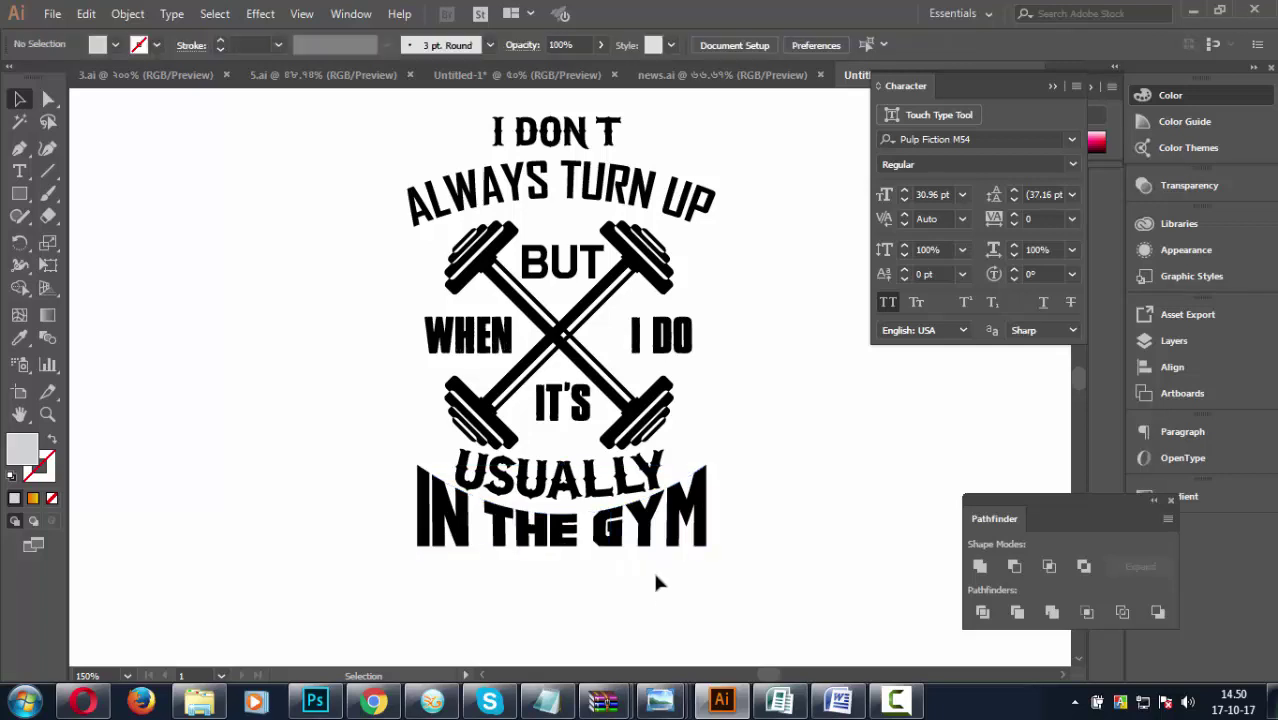
Shrink the arched USUALLY around its centre and make it taller from its bottom edge.
scroll(640, 600, "down", 1)
scroll(640, 600, "right", 2)
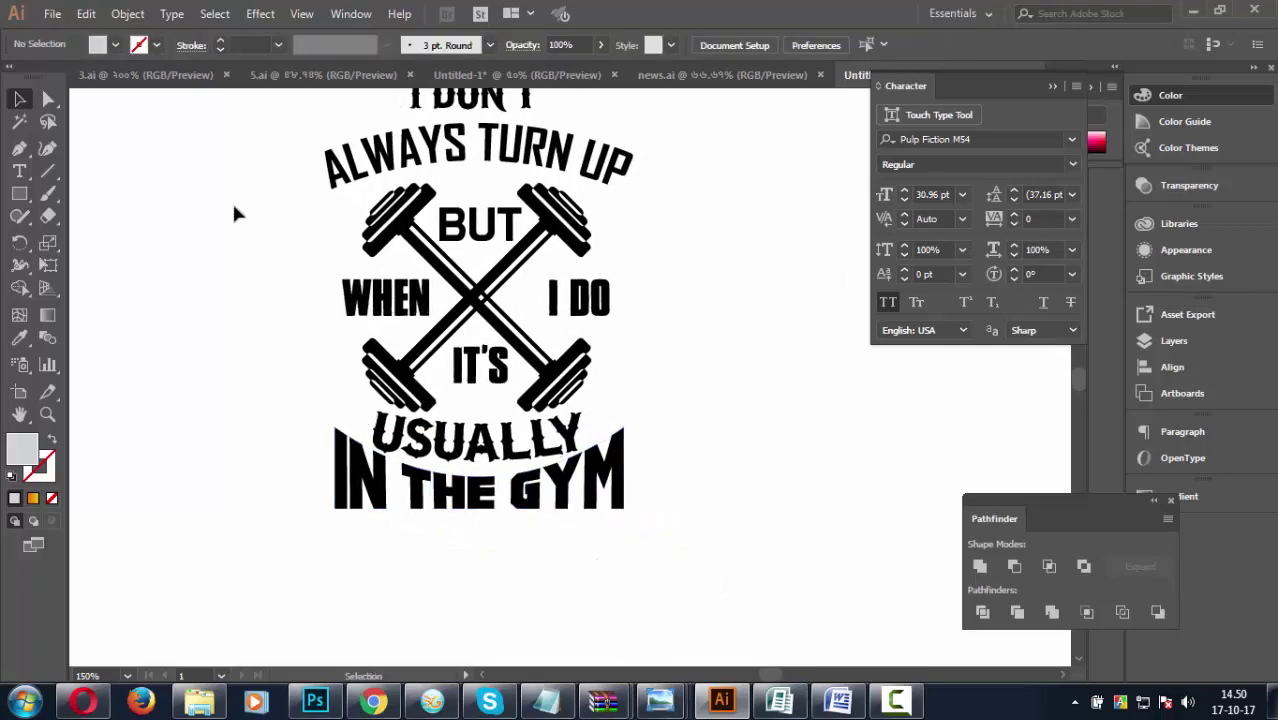
left_click(592, 432)
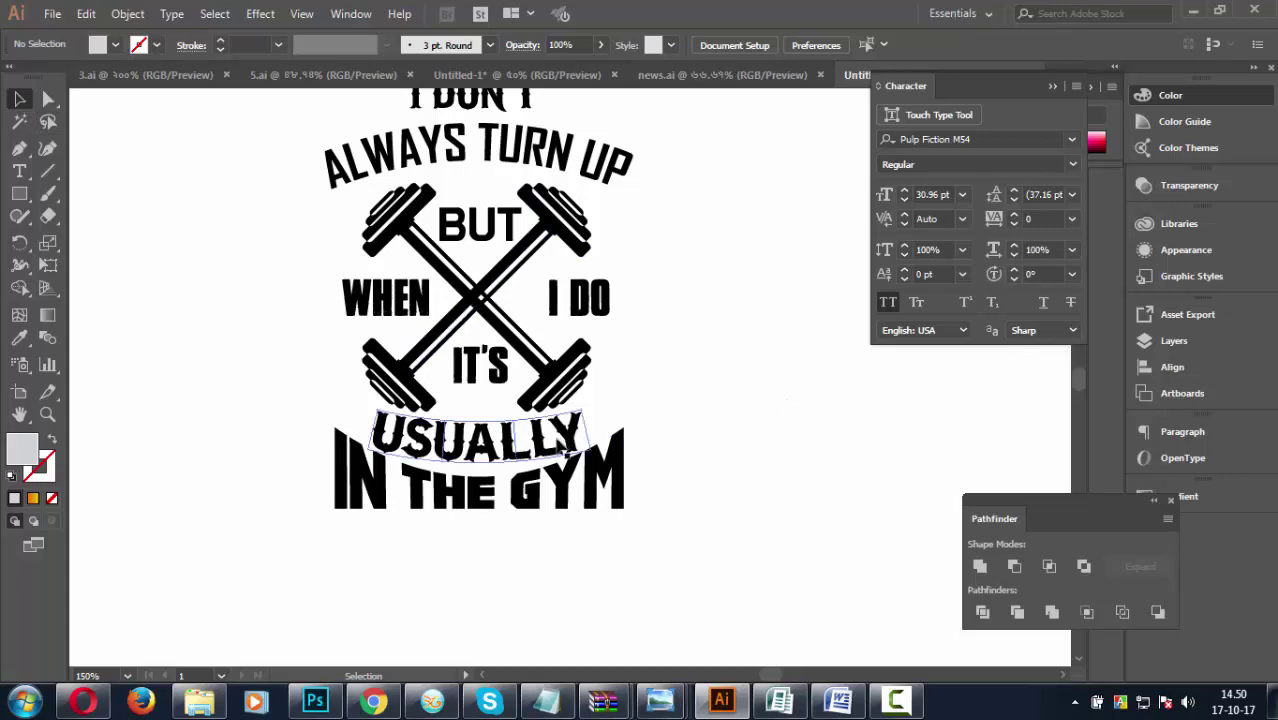
left_click_drag(594, 463, 572, 458)
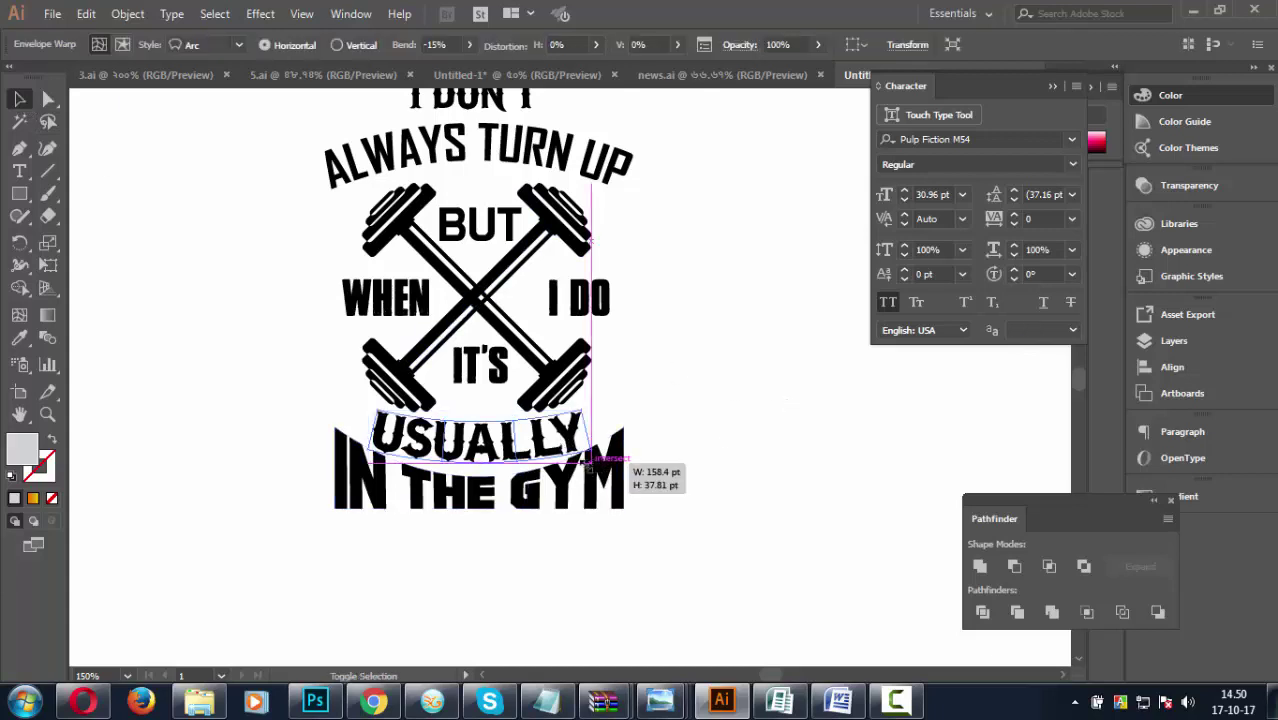
left_click_drag(479, 456, 477, 478)
left_click(554, 525)
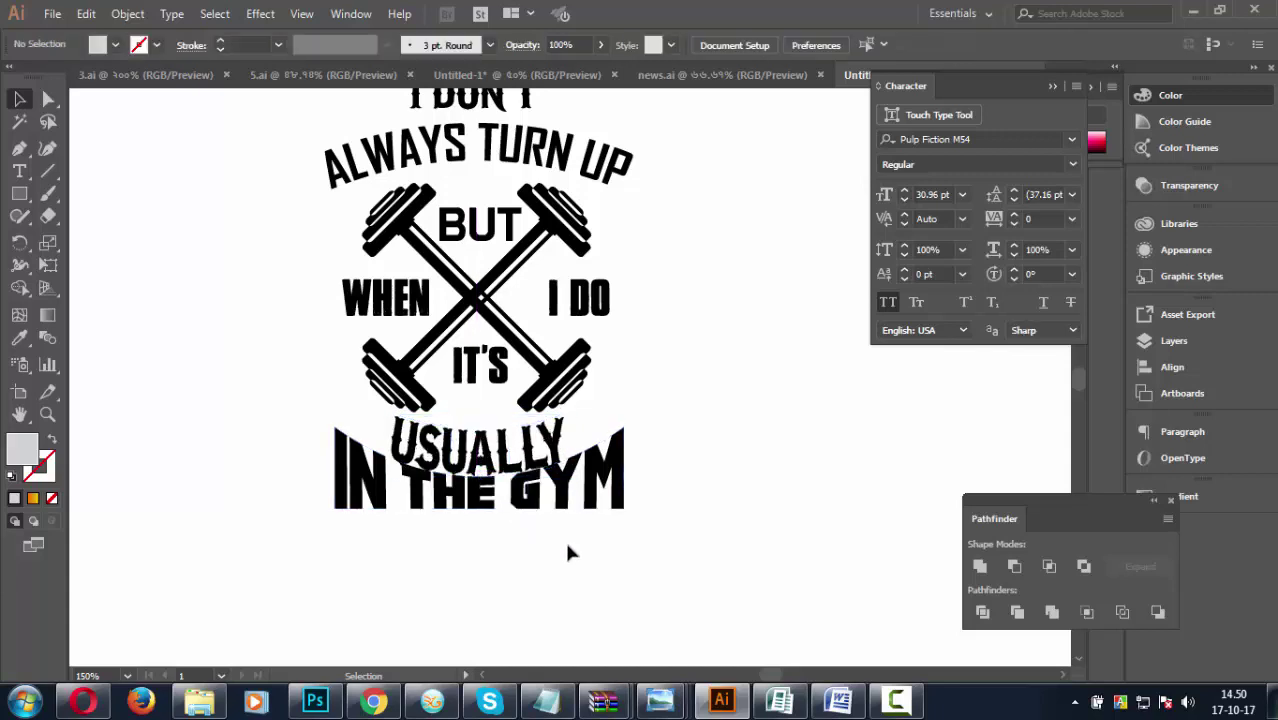
left_click(513, 478)
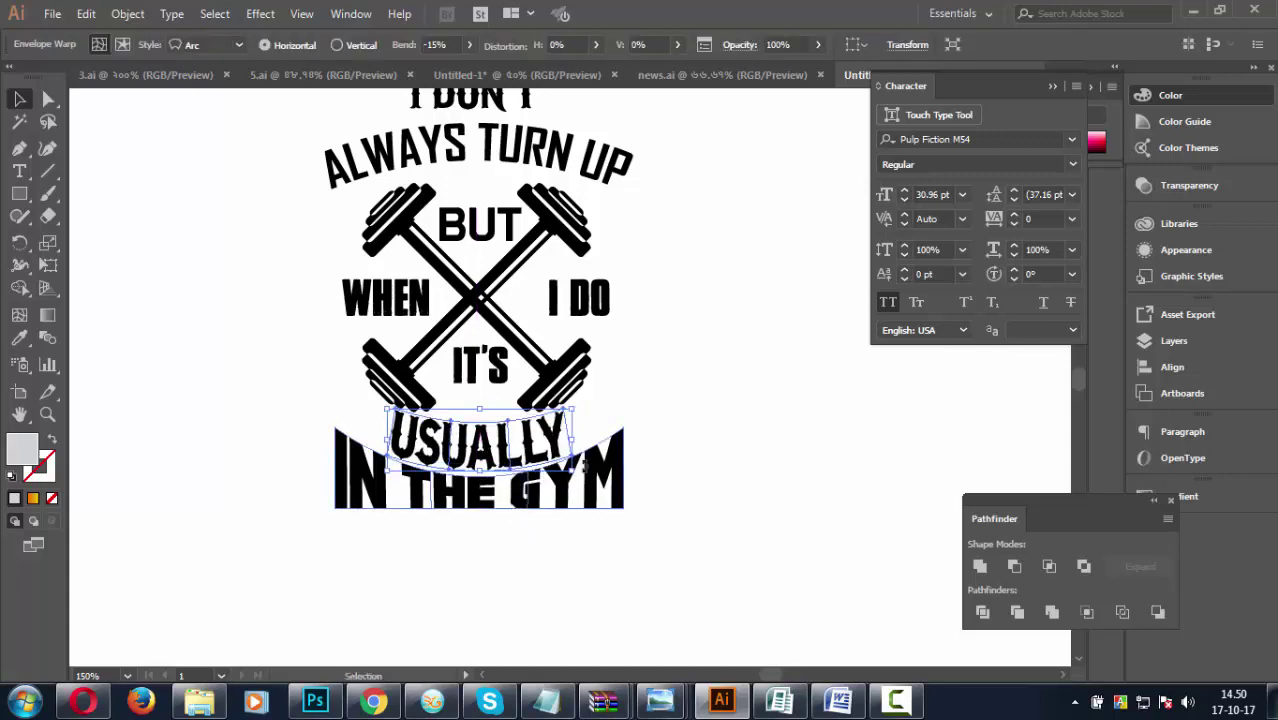
left_click(698, 483)
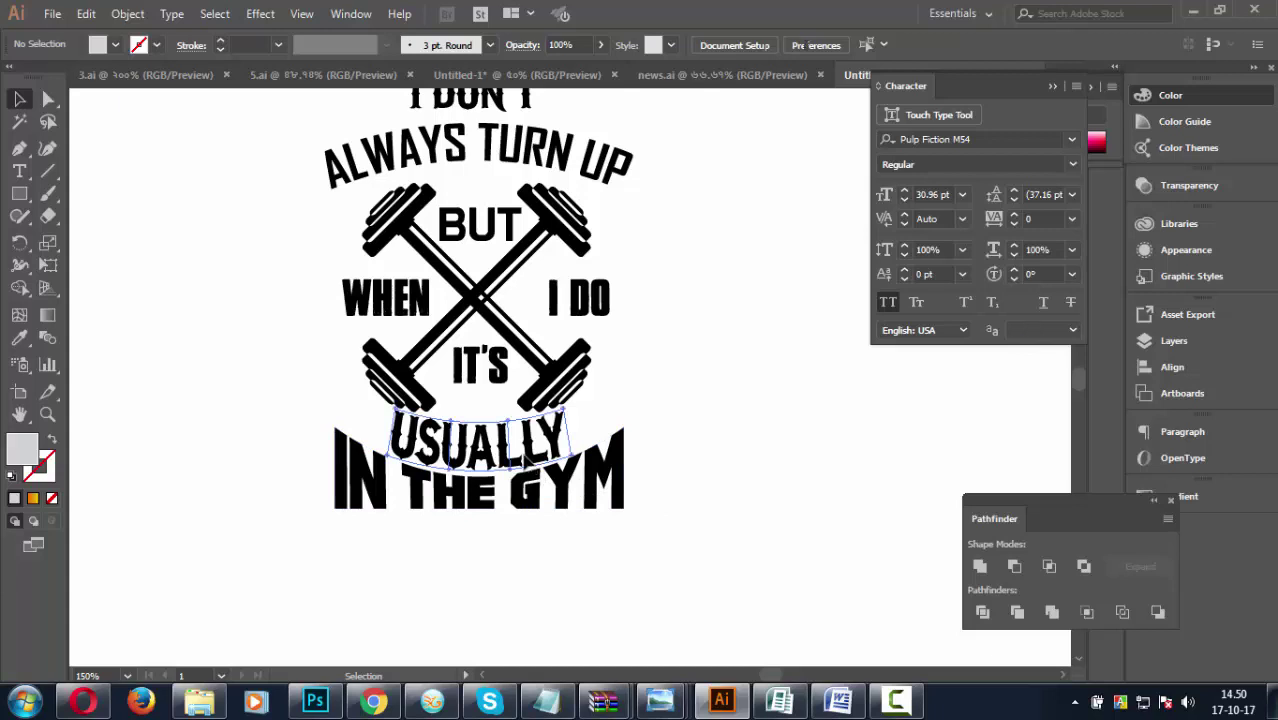
left_click(527, 455)
left_click(720, 488)
left_click(527, 455)
left_click(668, 418)
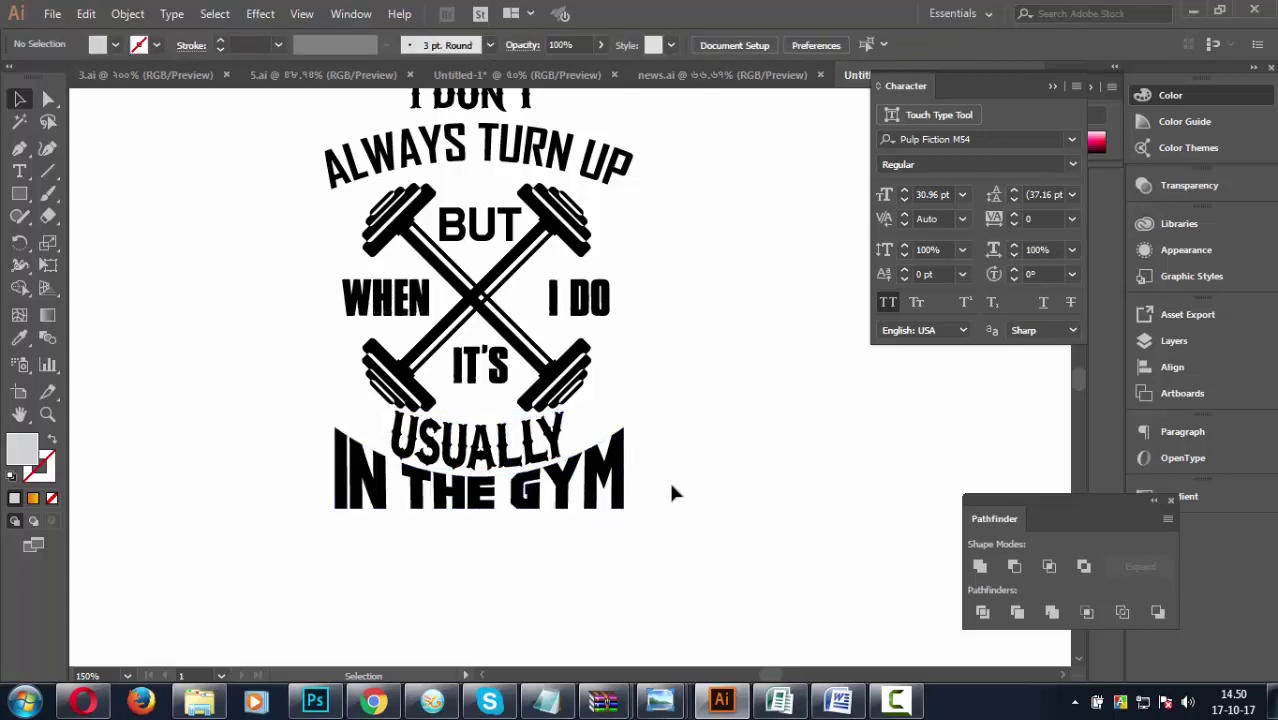
Resize the warped IN THE GYM text slightly from its corner.
left_click(625, 505)
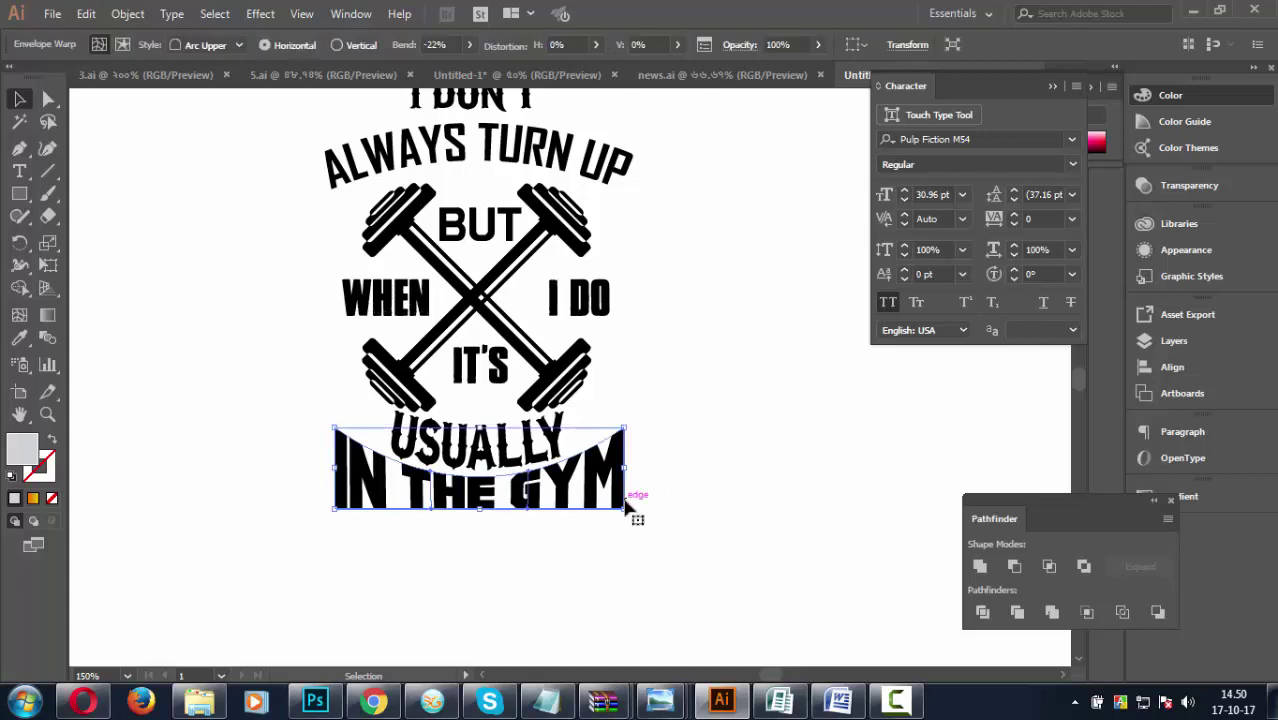
left_click_drag(624, 513, 647, 520)
left_click(665, 477)
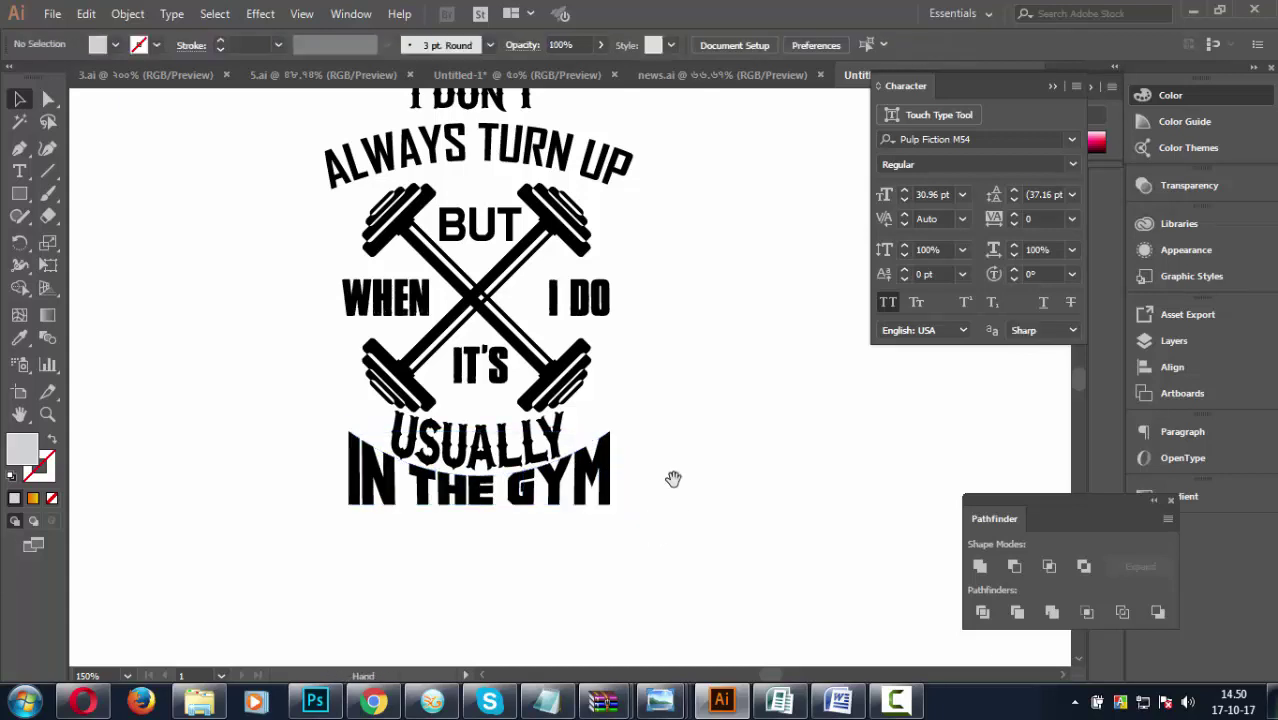
mouse_move(665, 477)
left_mouse_down()
mouse_move(683, 584)
mouse_move(681, 537)
left_mouse_up()
Shrink the arched ALWAYS TURN UP line and move it slightly down.
left_click(615, 242)
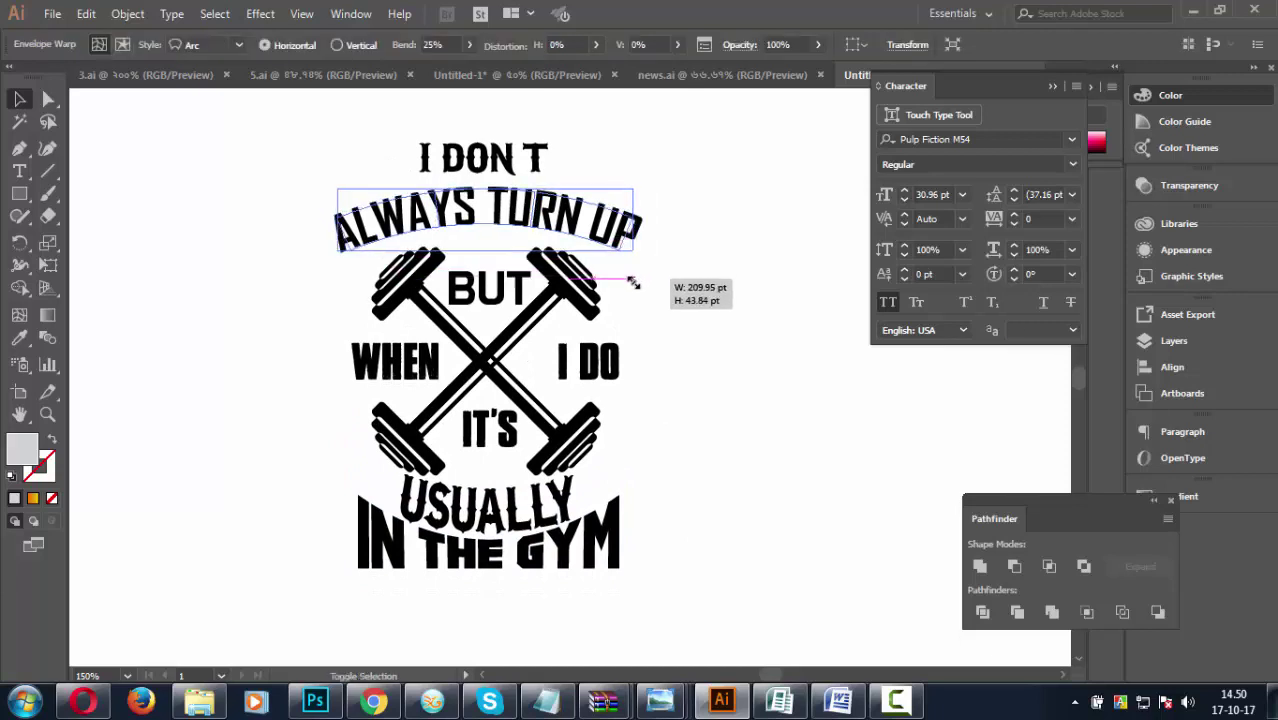
left_click_drag(645, 256, 630, 293)
left_click_drag(528, 232, 530, 241)
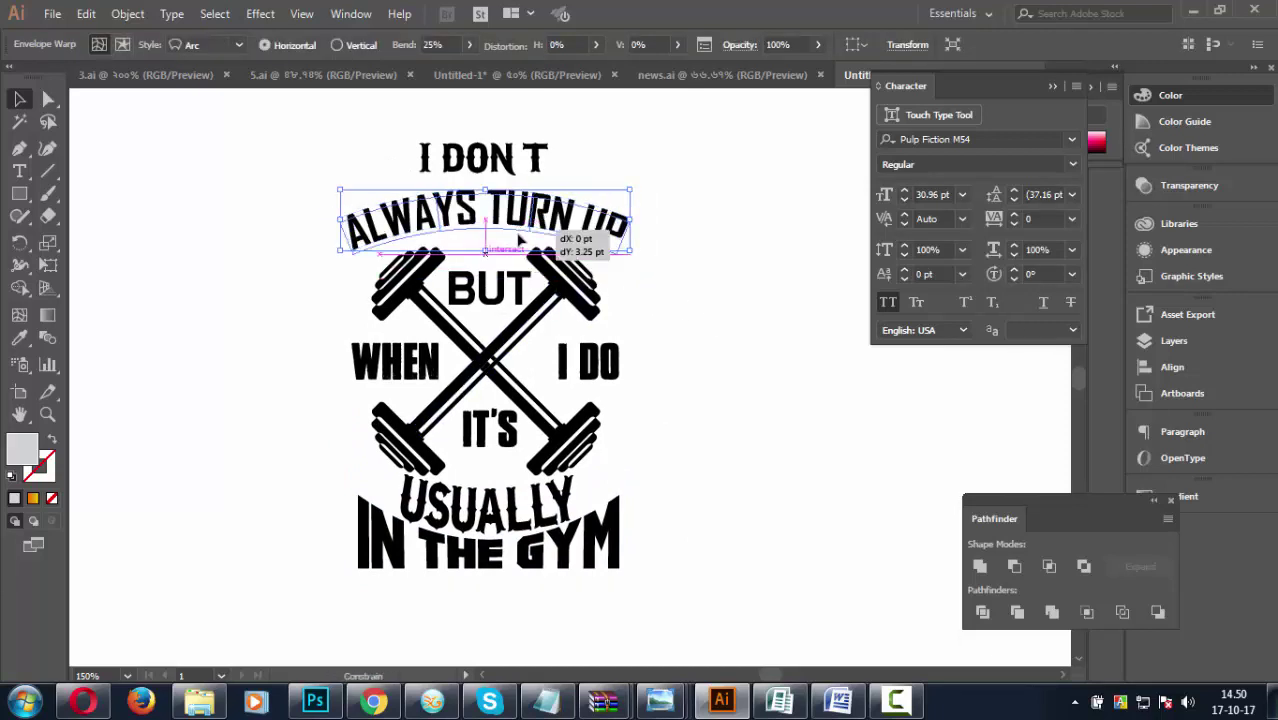
left_click(714, 322)
Move I DON T down closer to ALWAYS TURN UP.
left_click_drag(483, 158, 490, 220)
left_click(621, 183)
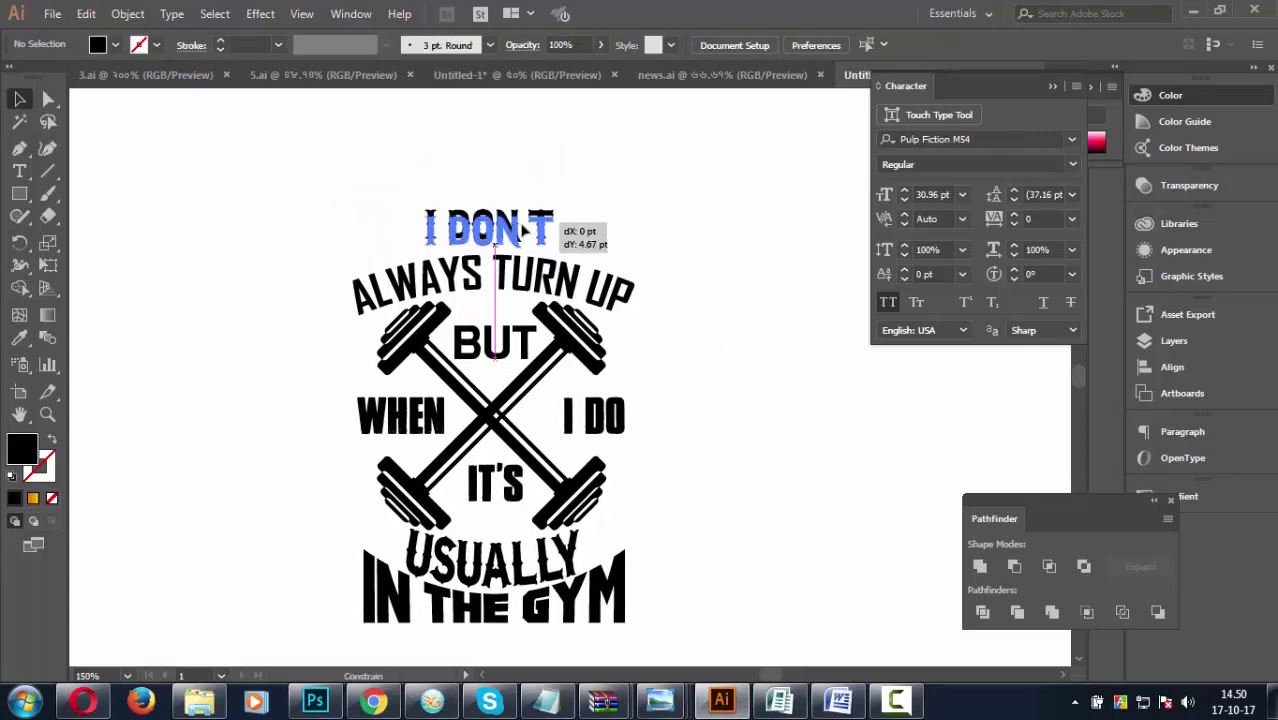
left_click(698, 253)
scroll(704, 384, "down", 2)
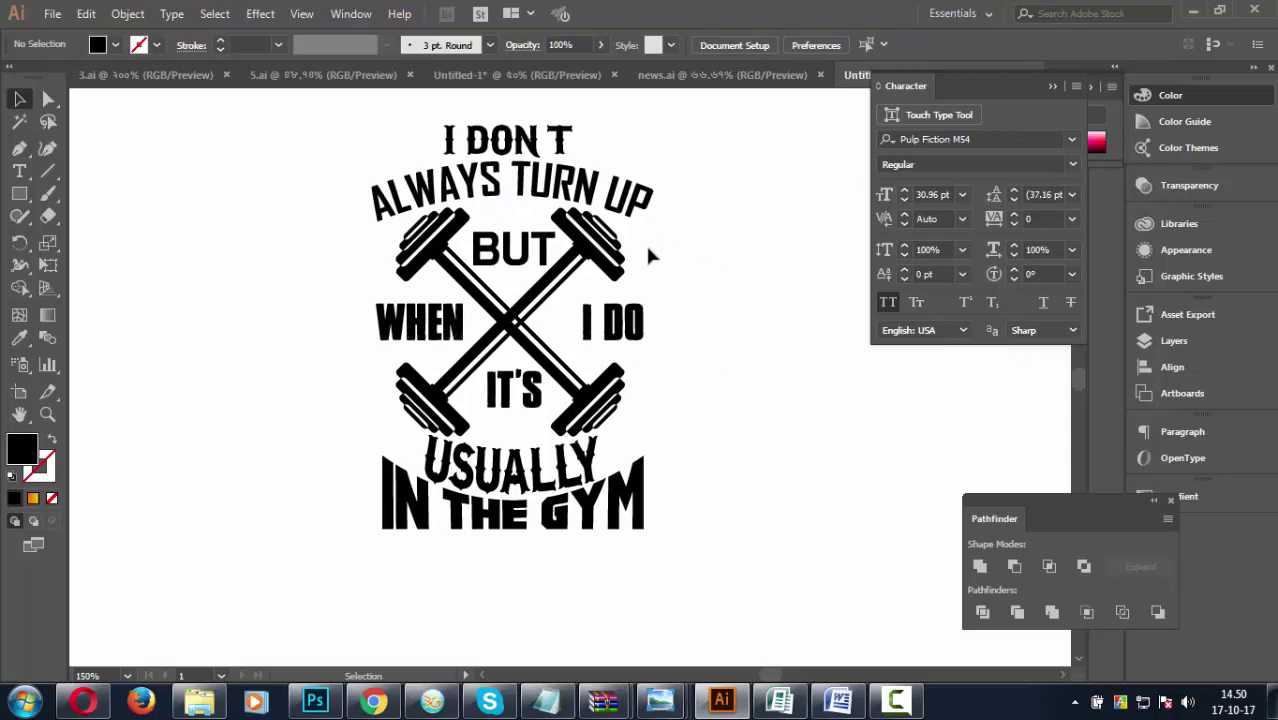
Make ALWAYS TURN UP a little smaller and move I DO closer to the dumbbells.
left_click(632, 210)
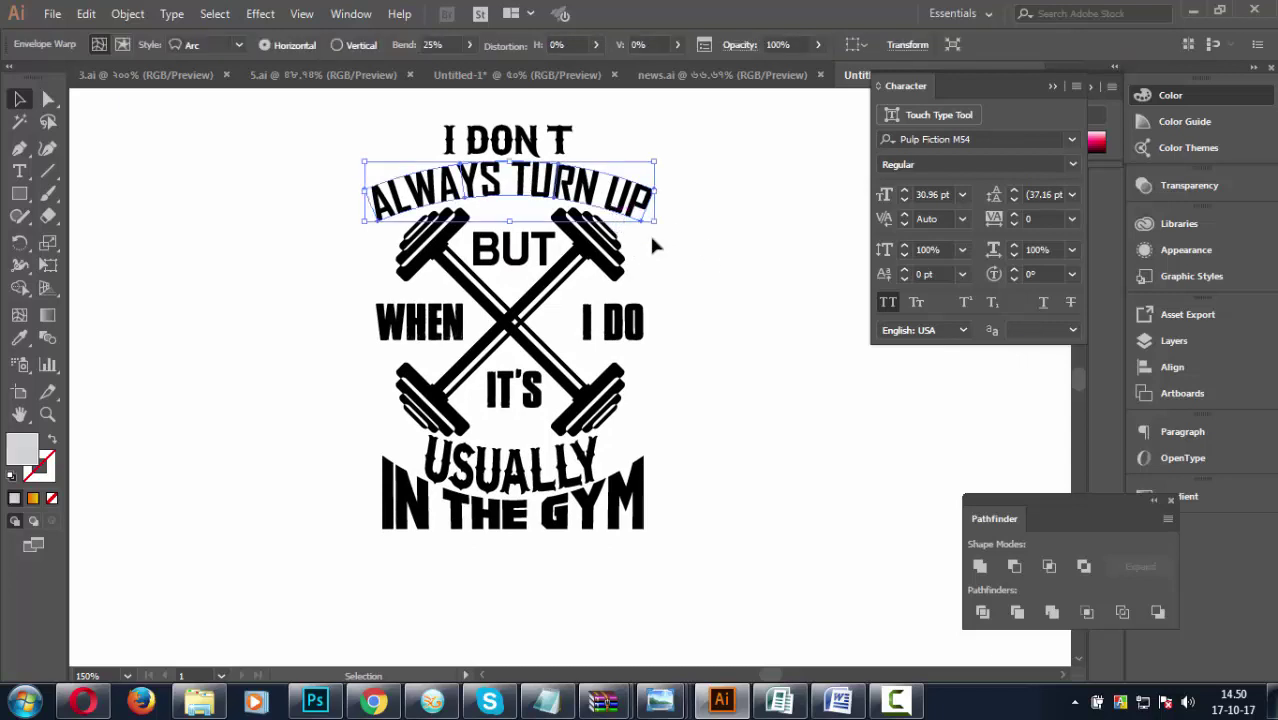
left_click(707, 289)
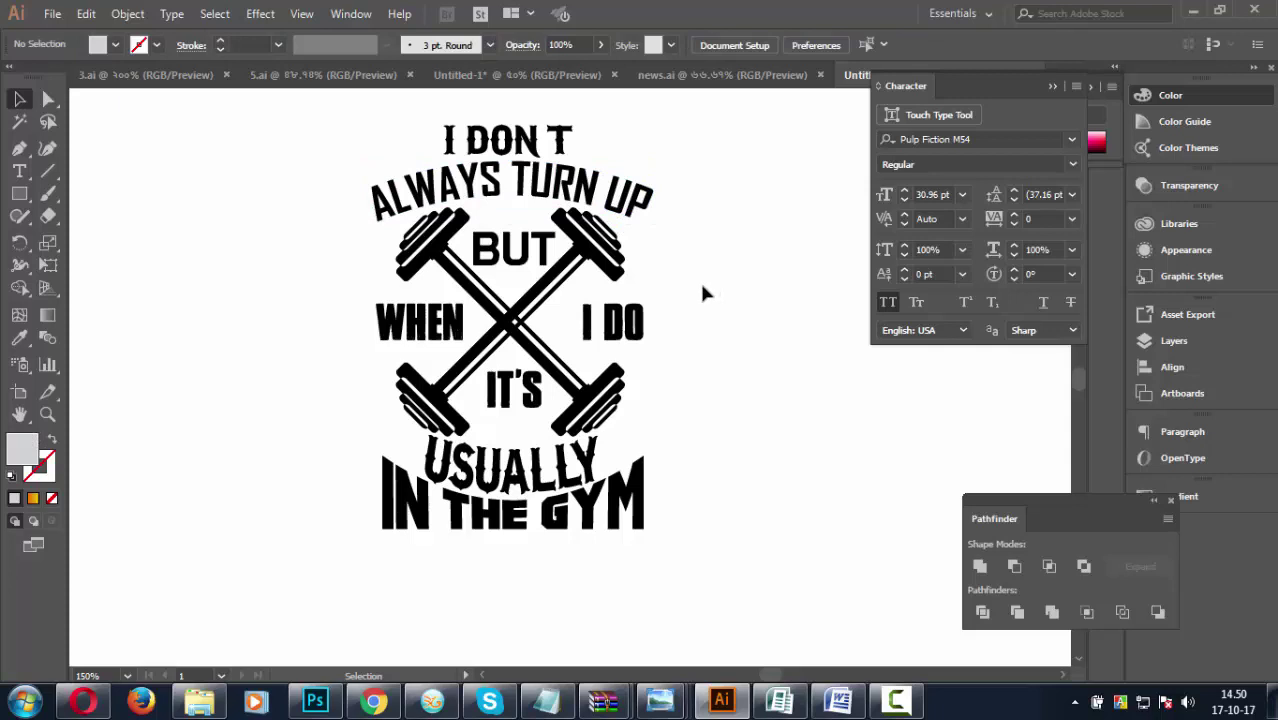
left_click(640, 208)
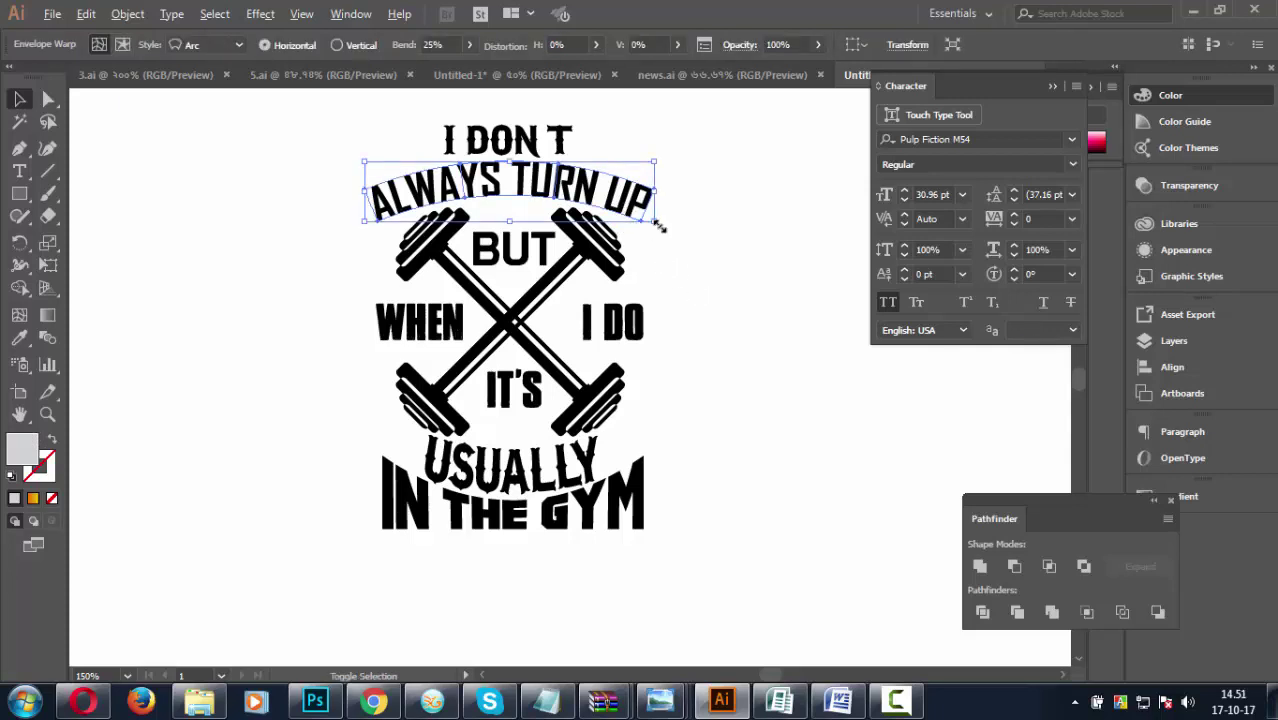
left_click_drag(655, 221, 643, 224)
left_click(681, 320)
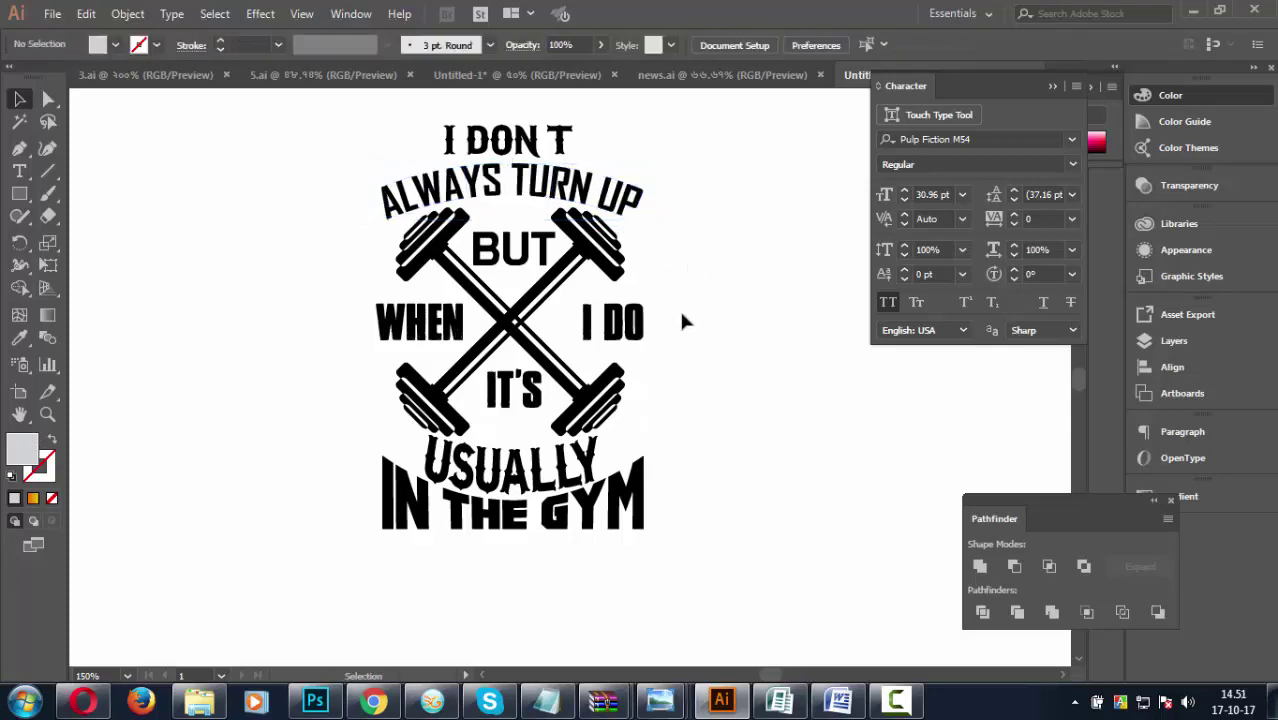
left_click_drag(630, 322, 607, 322)
left_click(698, 320)
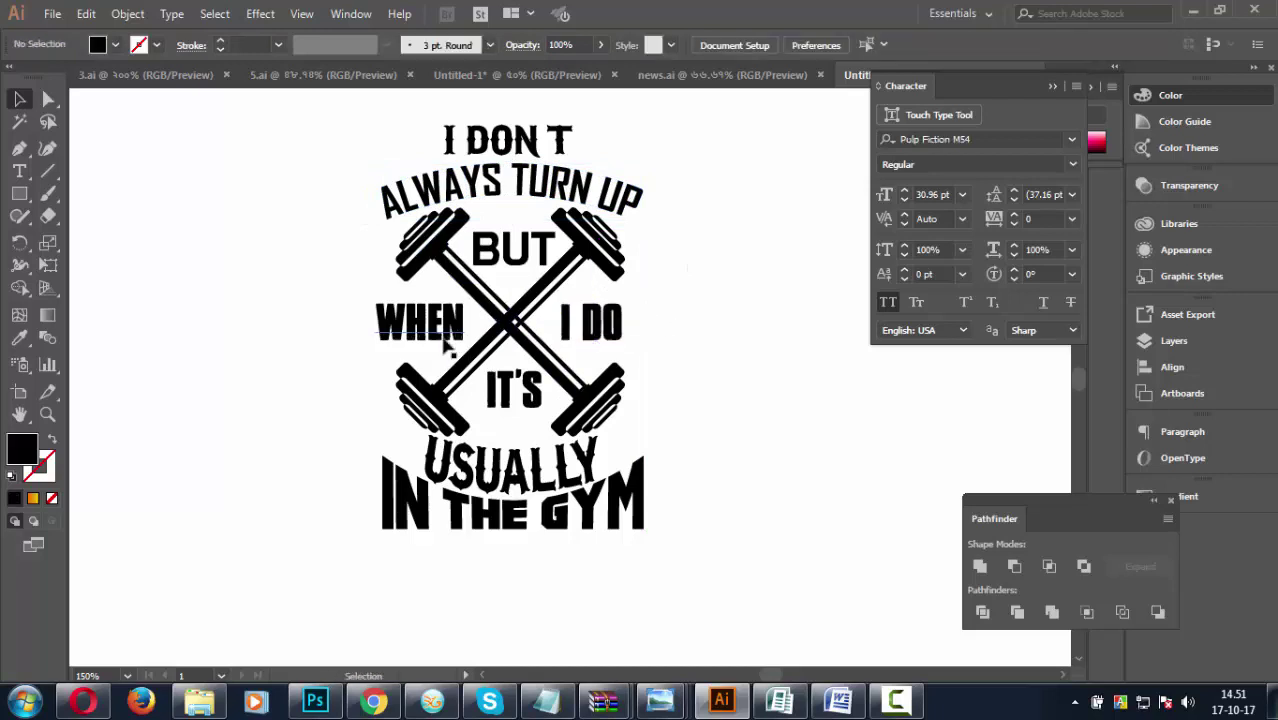
Nudge WHEN and I DO into place and set both in the HighVoltage Rough font.
left_click_drag(447, 343, 440, 343)
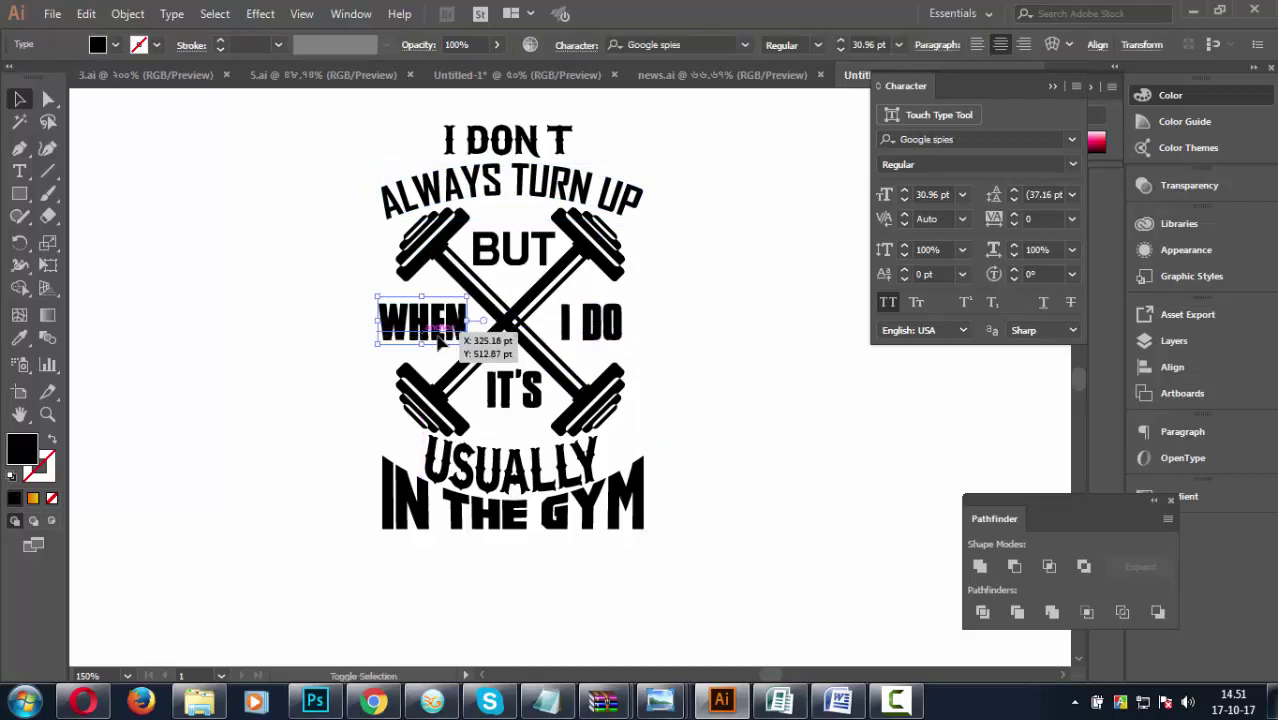
left_click_drag(625, 325, 631, 325)
left_click(655, 352)
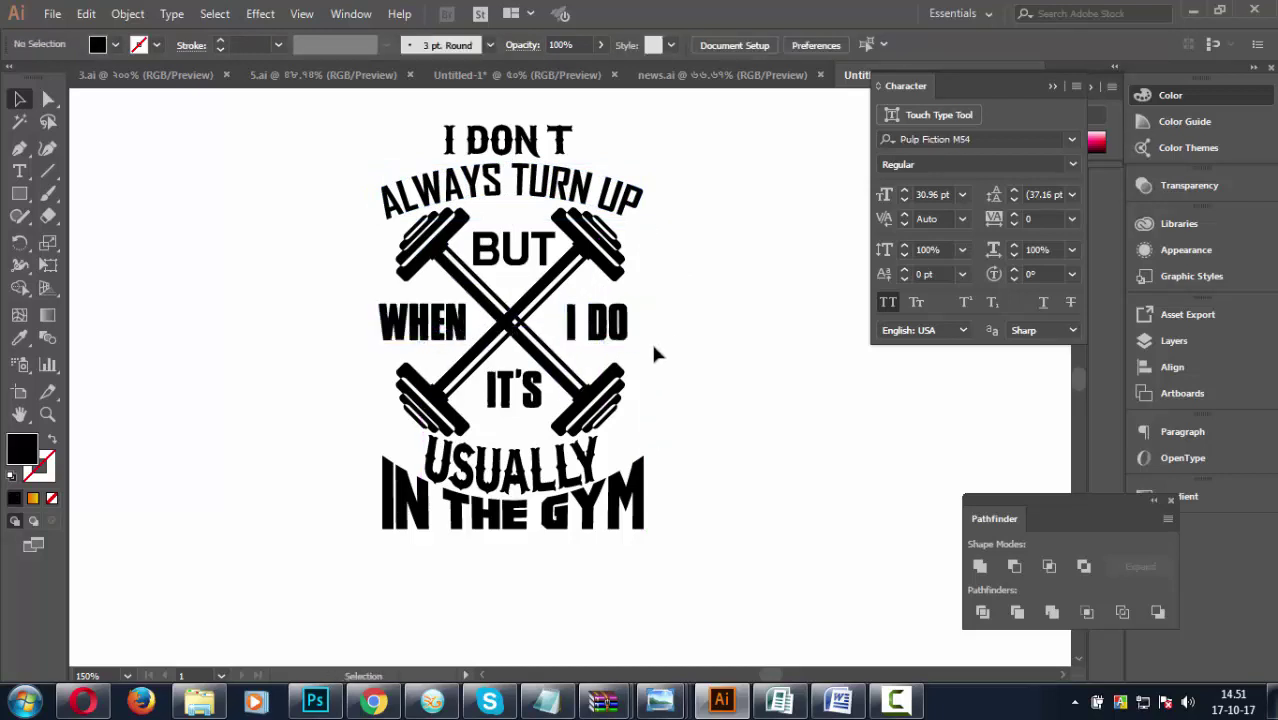
left_click(445, 335)
left_click(625, 323, "shift")
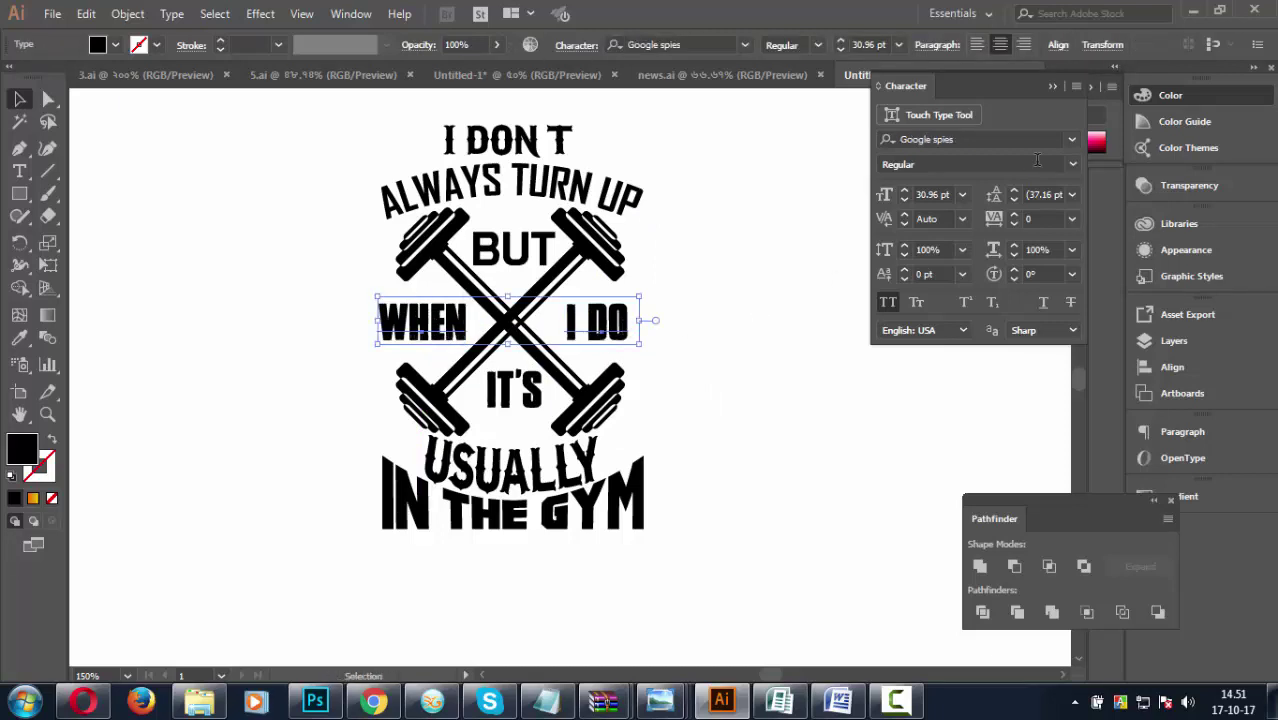
left_click(1071, 139)
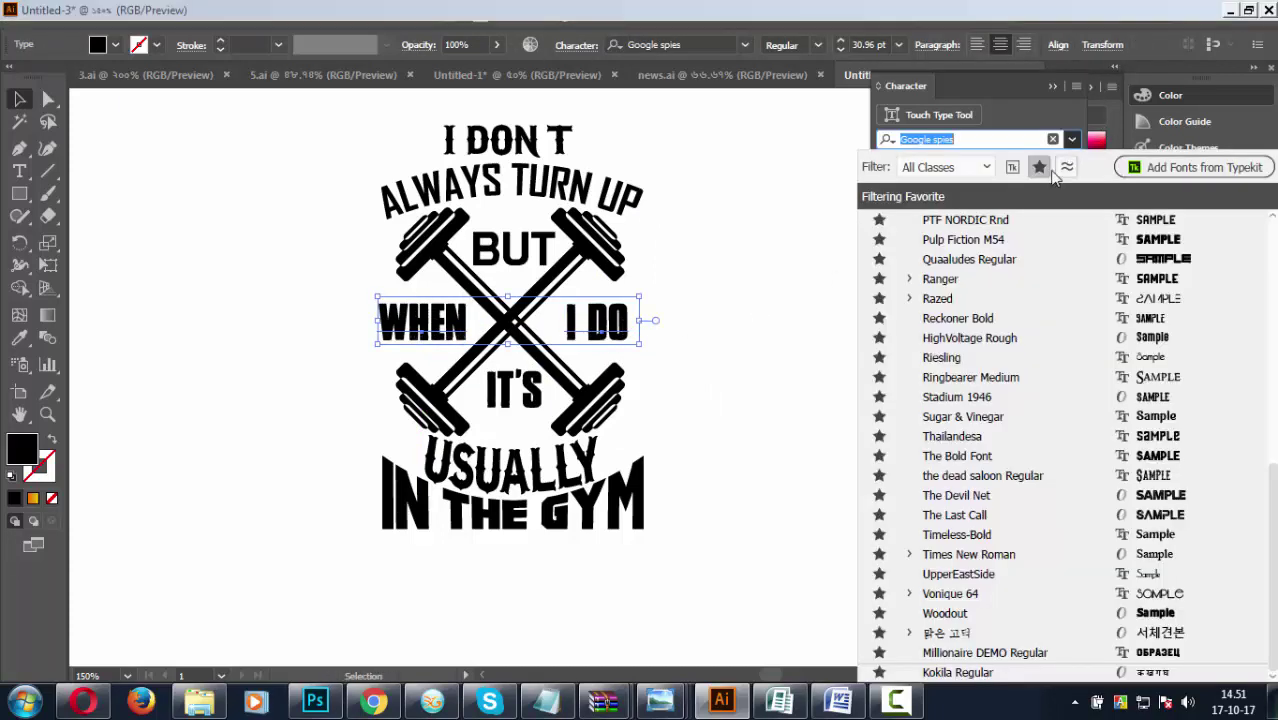
left_click(955, 339)
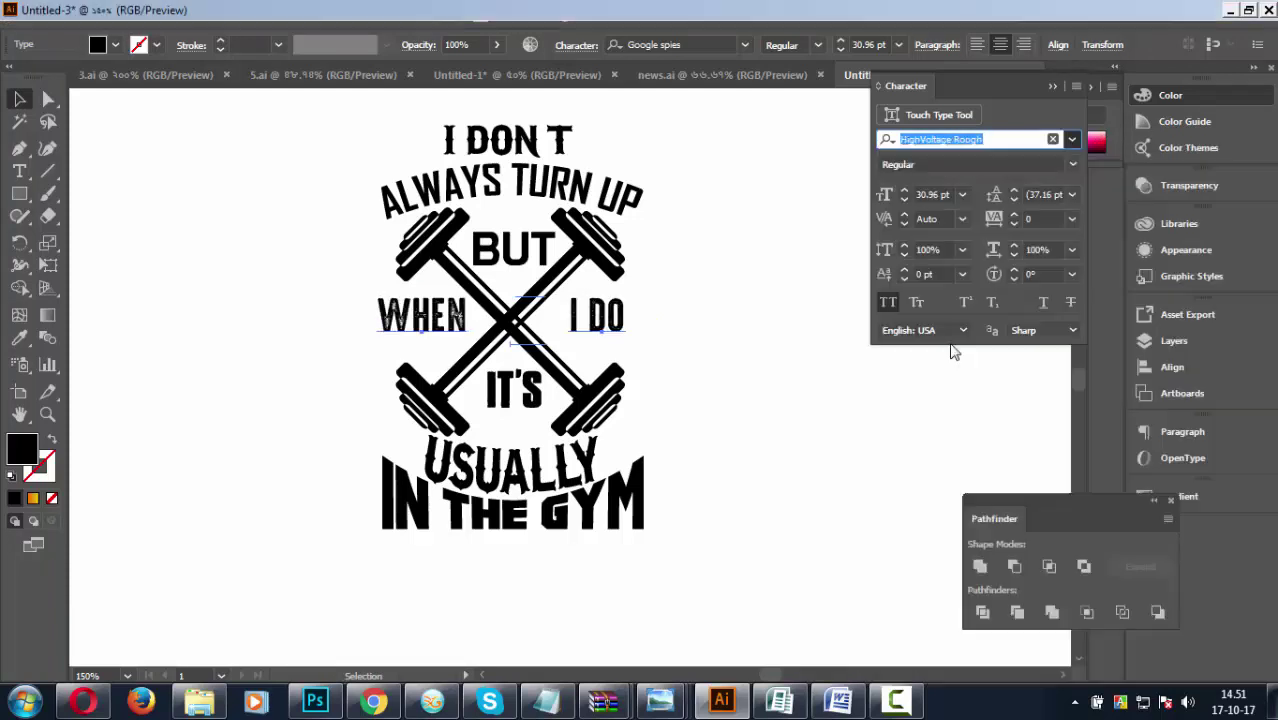
left_click(728, 405)
Copy the HighVoltage Rough font from WHEN onto IT'S with the Eyedropper, then nudge IT'S lower.
left_click(449, 322)
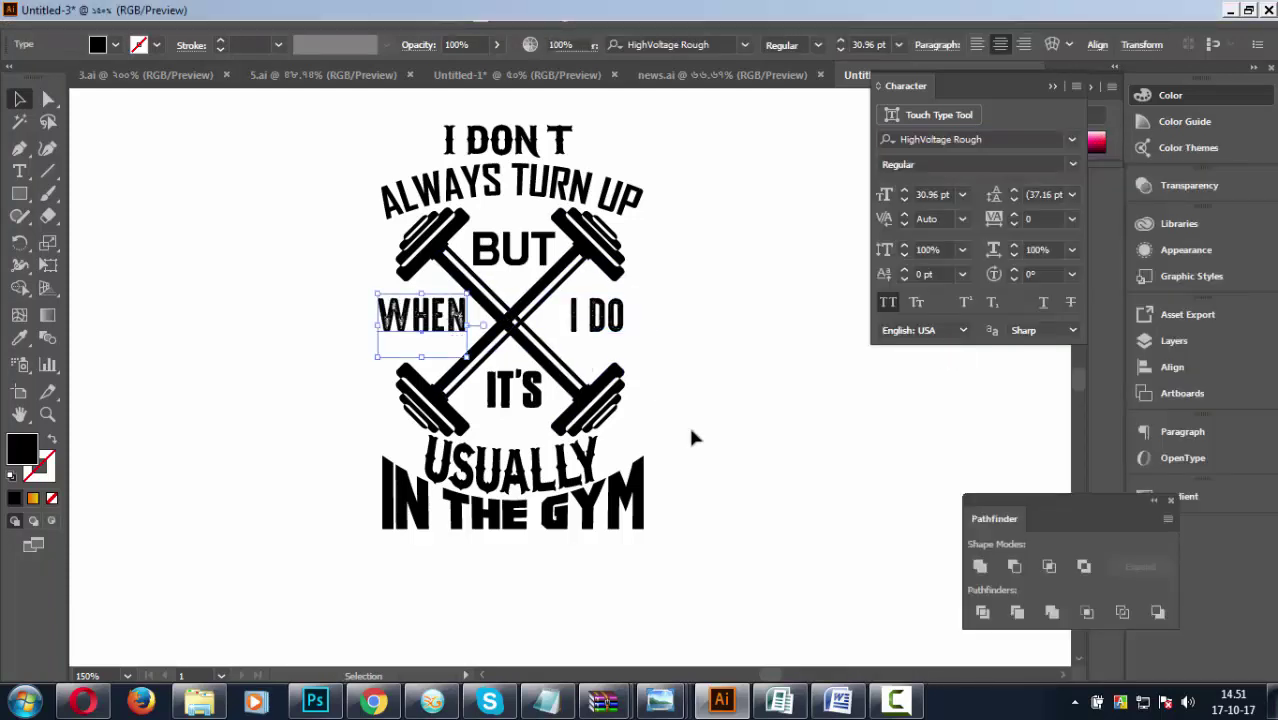
left_click(693, 437)
left_click(540, 405)
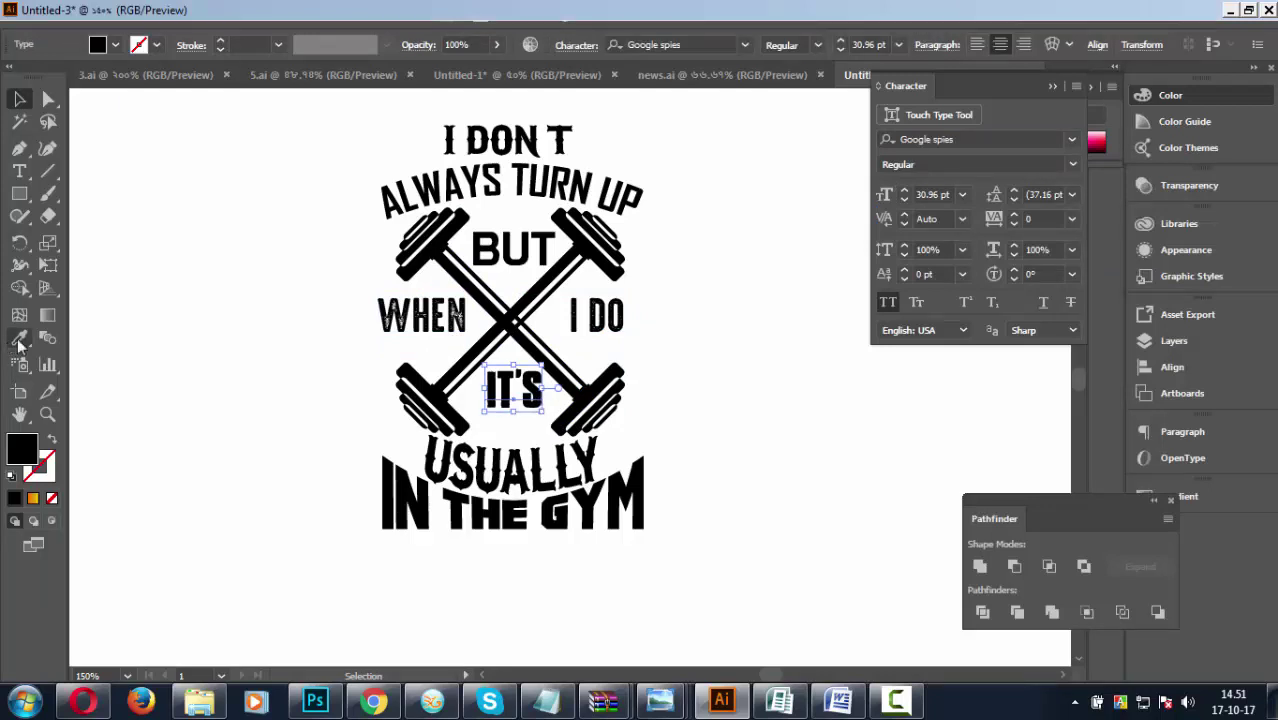
left_click(19, 337)
left_click(402, 314)
left_click(19, 98)
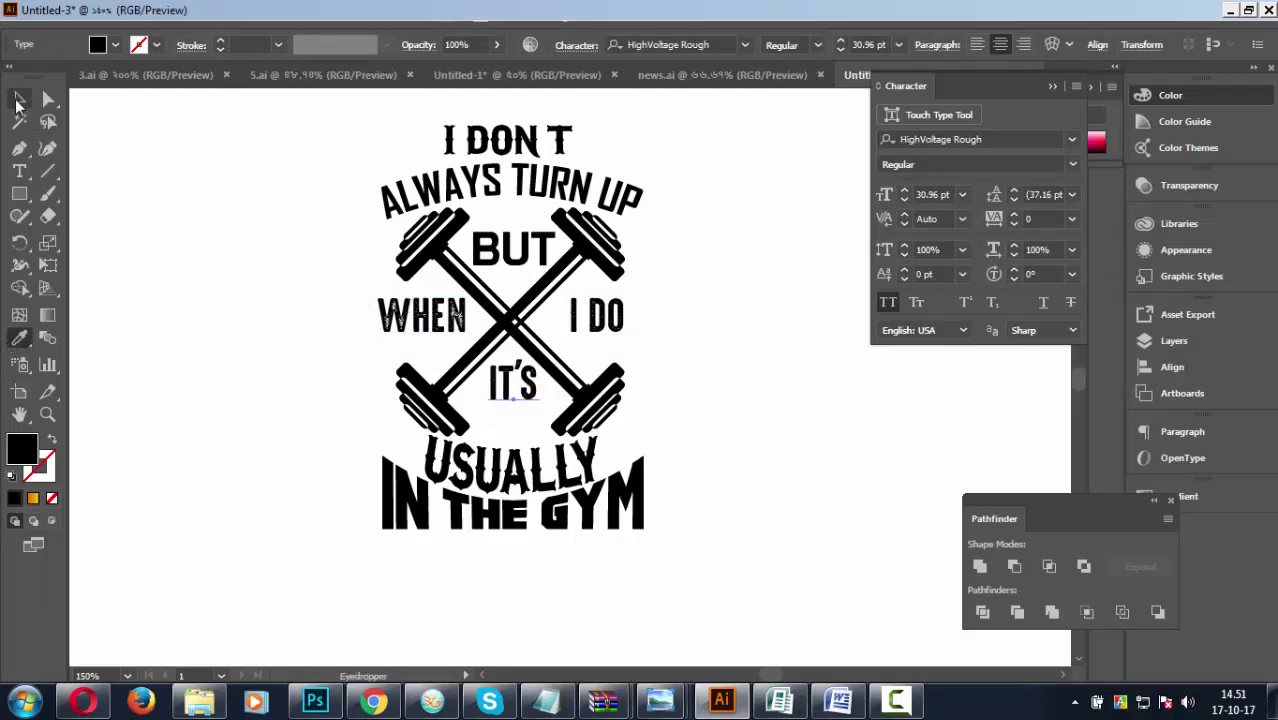
left_click(651, 345)
left_click_drag(519, 385, 519, 392)
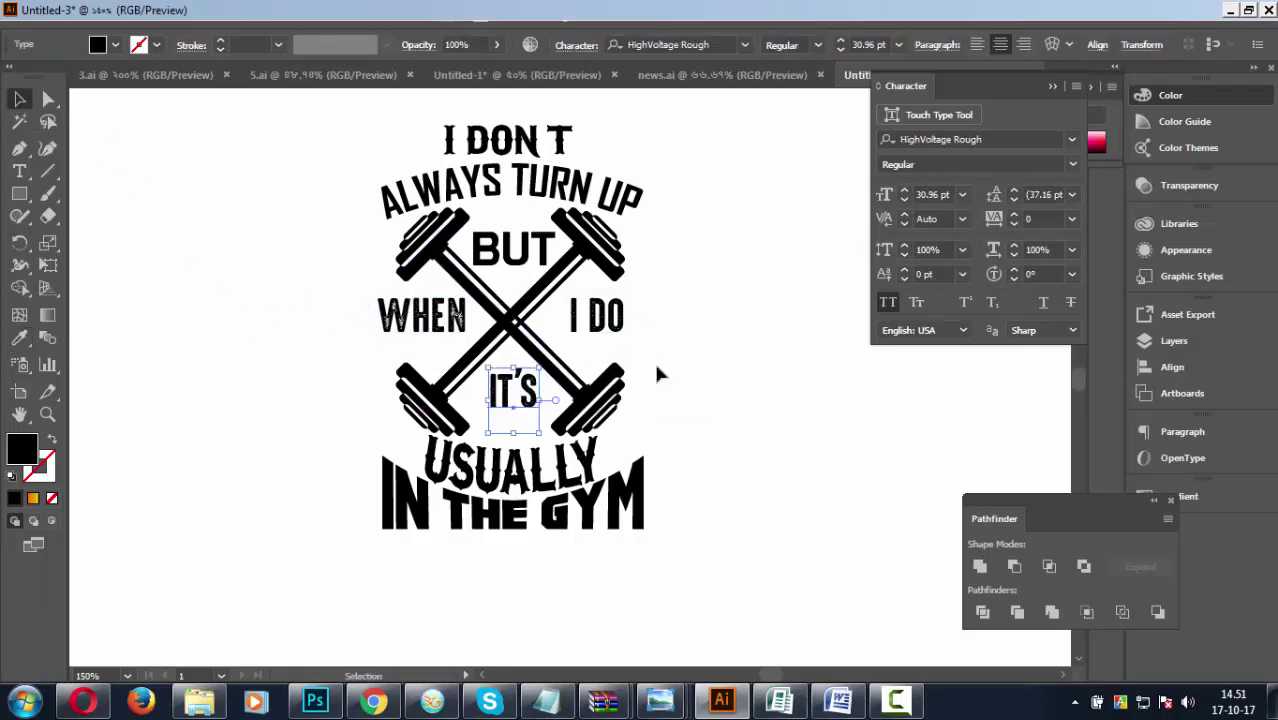
left_click(681, 461)
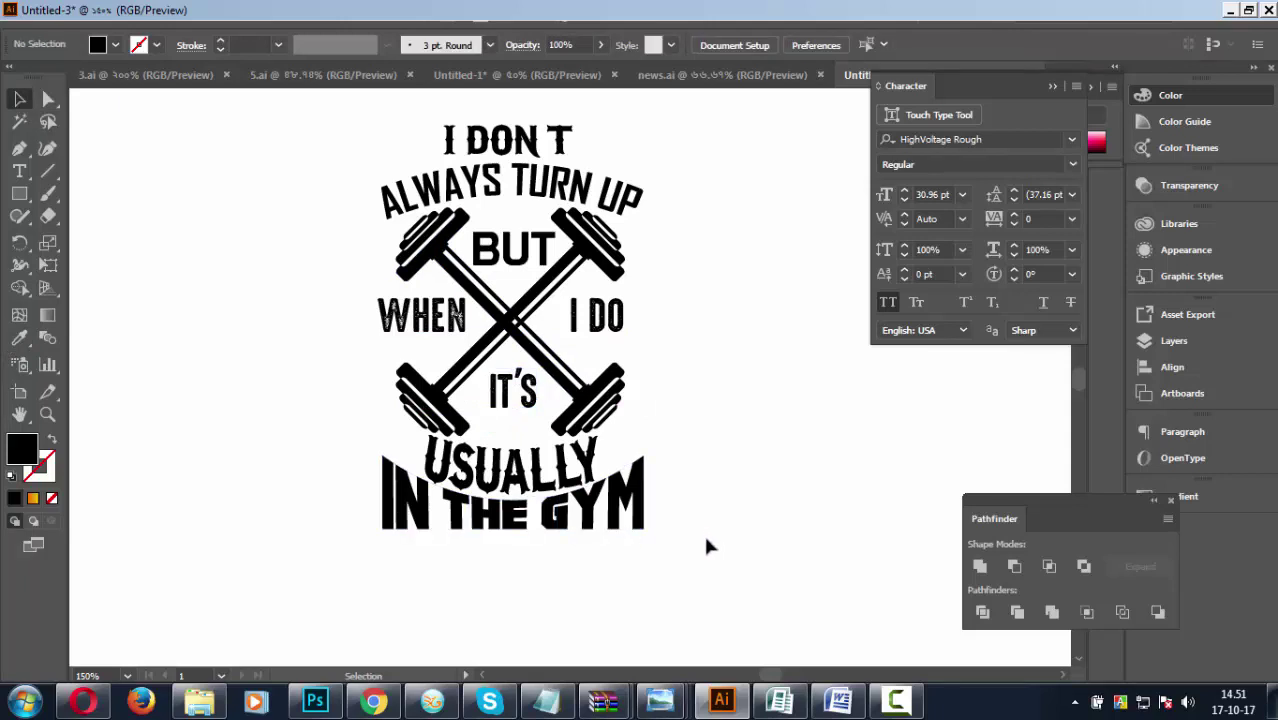
Shrink USUALLY, place it above IN THE GYM, and raise IN THE GYM just beneath it.
left_click(605, 462)
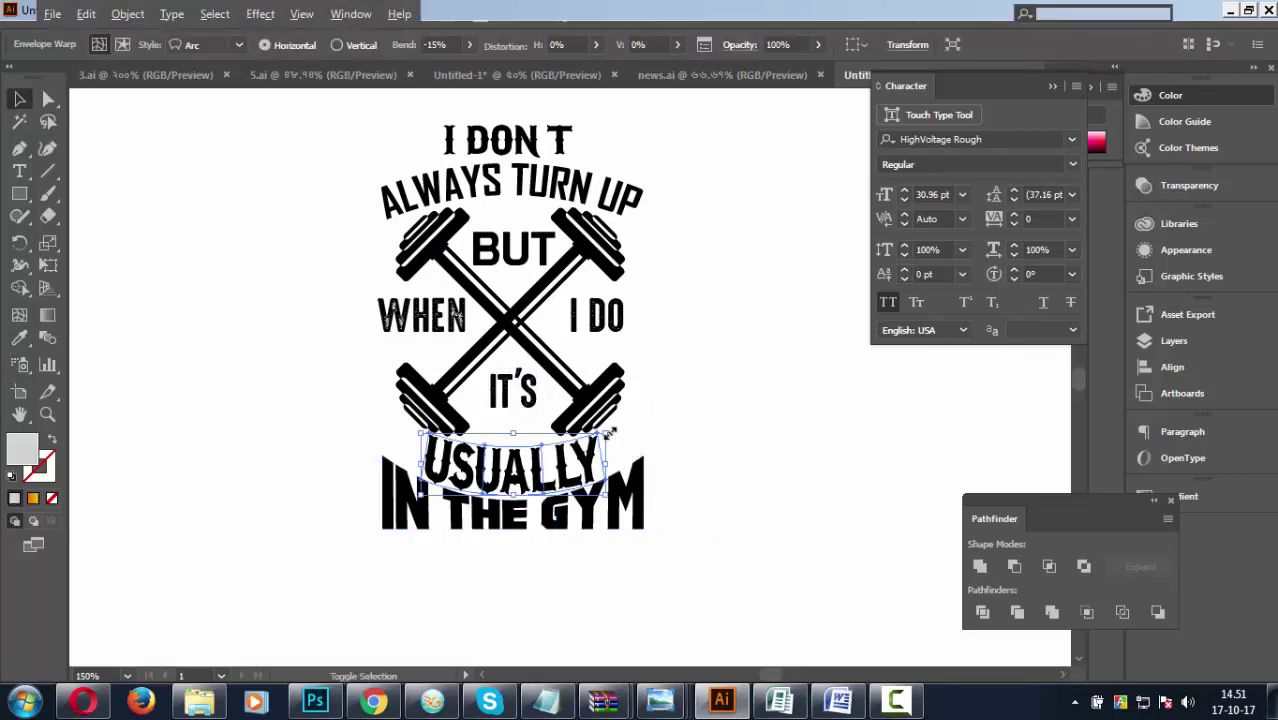
left_click_drag(606, 434, 616, 447)
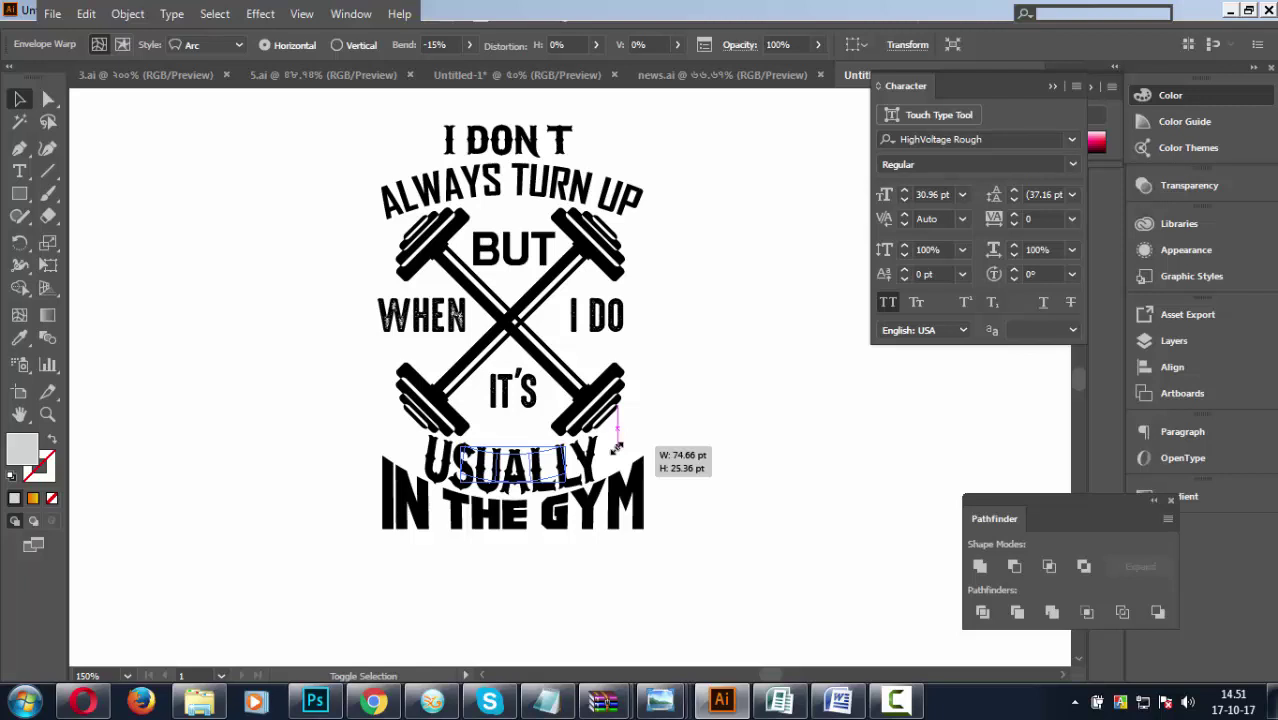
left_click_drag(617, 447, 540, 460)
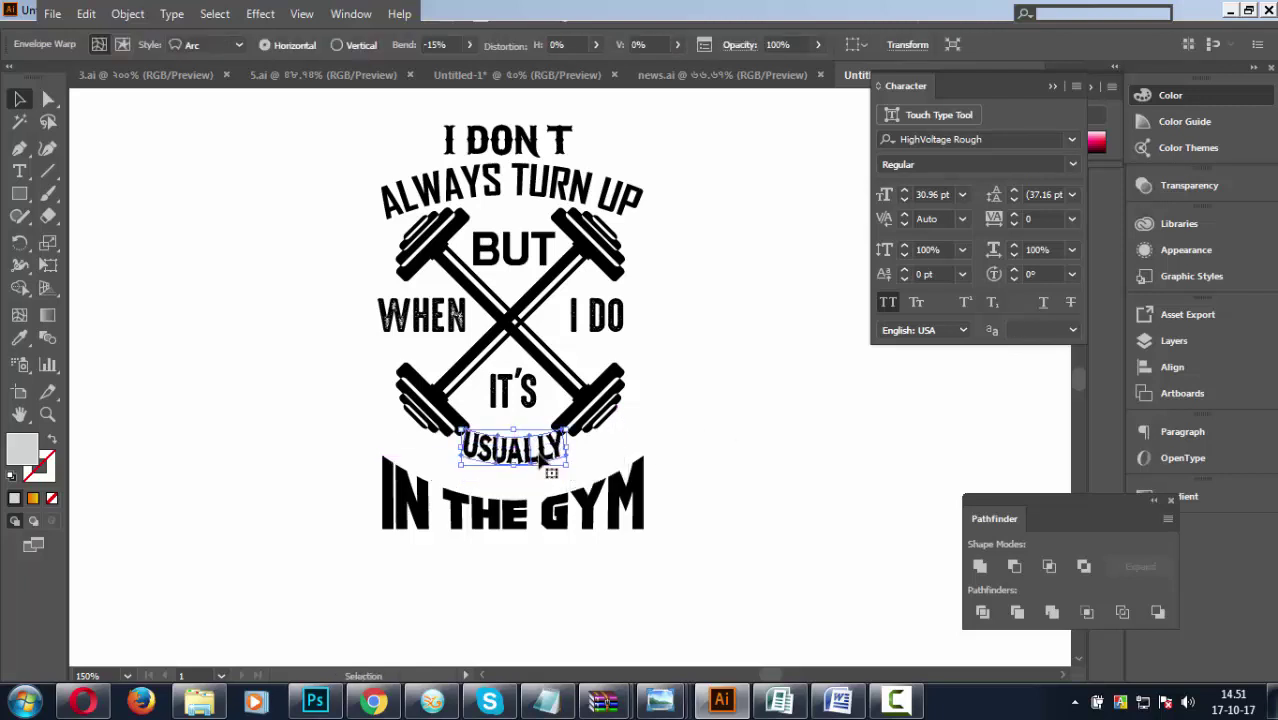
left_click_drag(600, 505, 600, 477)
left_click(668, 550)
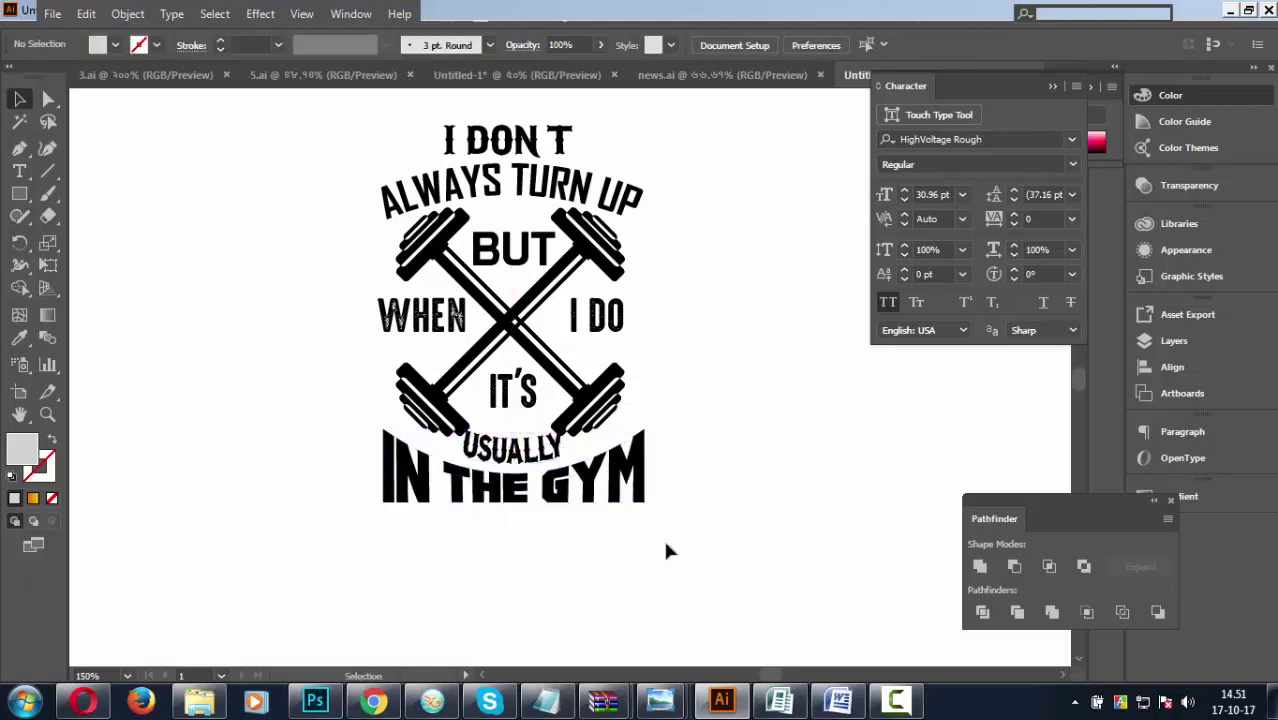
left_click_drag(616, 566, 616, 596)
left_click_drag(520, 481, 522, 494)
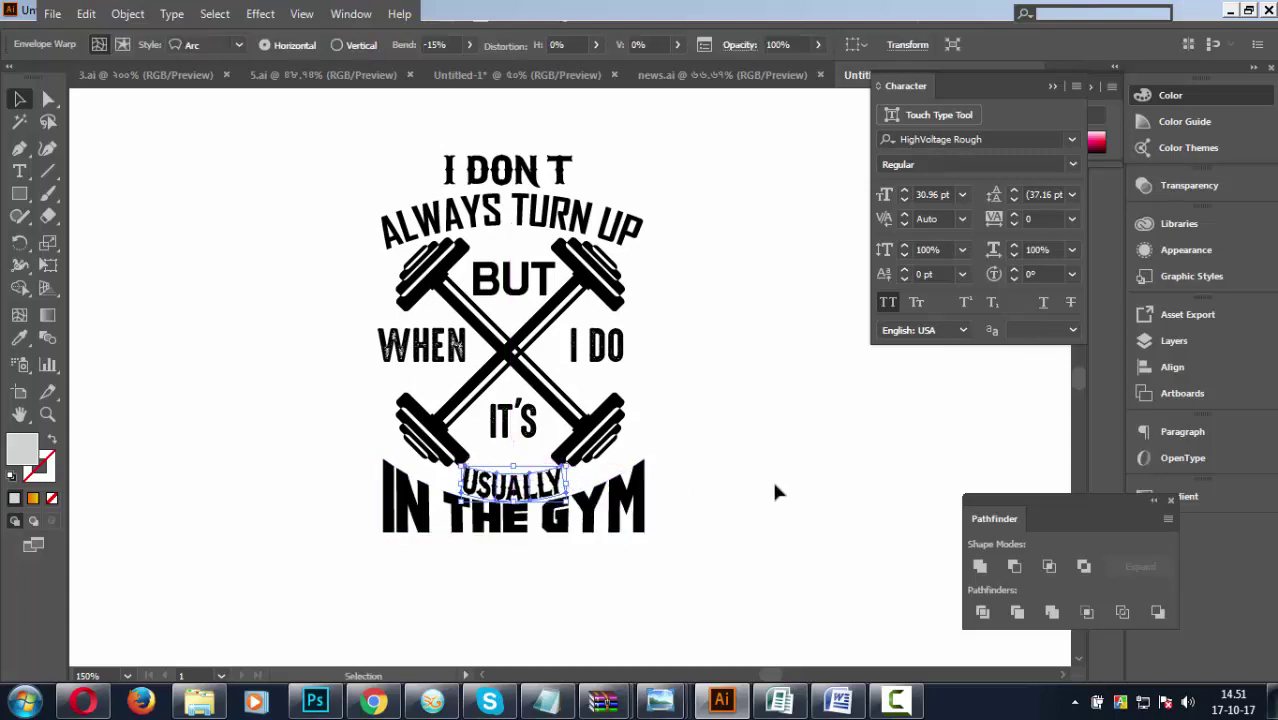
left_click(768, 505)
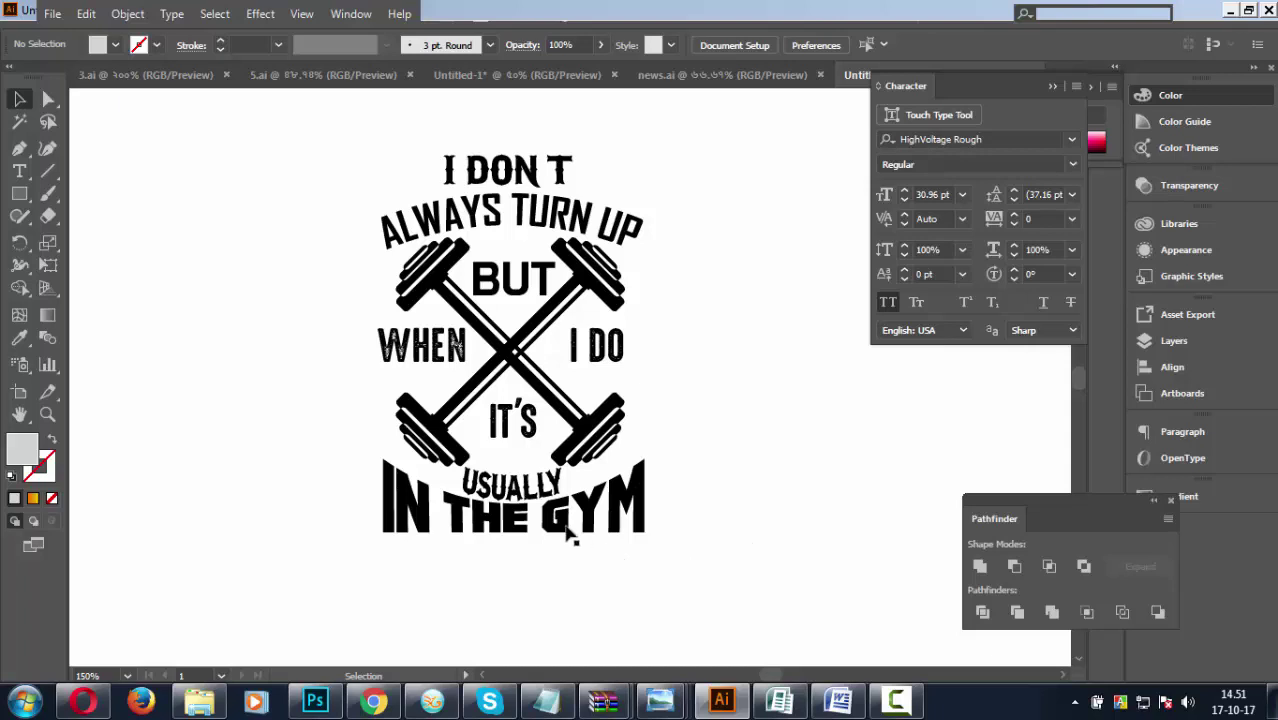
Drag USUALLY's warp mesh points with Direct Selection into a cleaner, flatter arch.
left_click(528, 496)
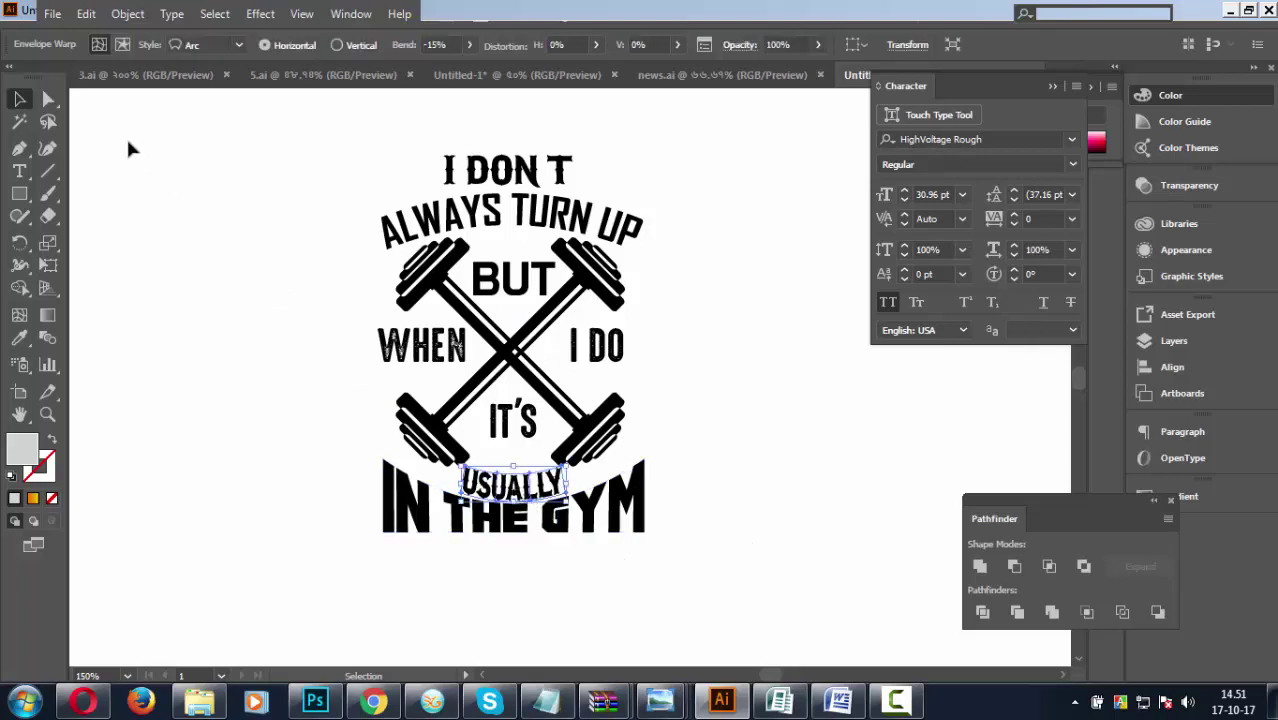
left_click(48, 98)
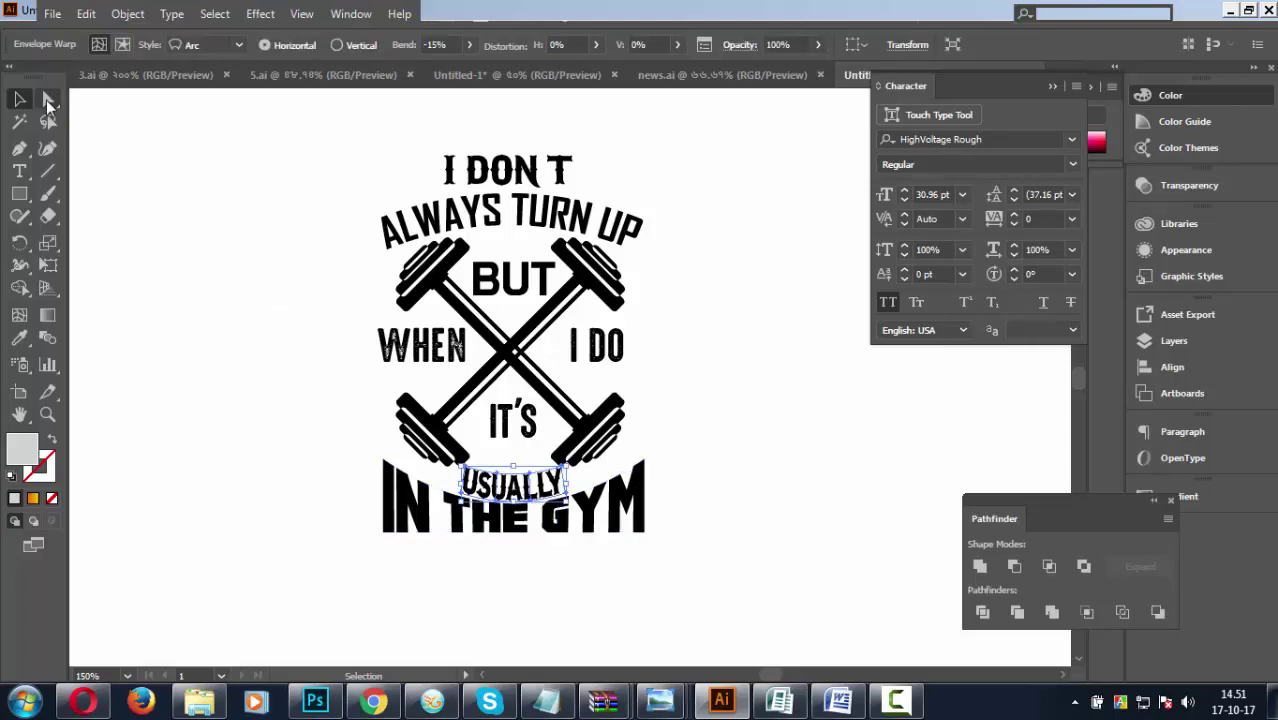
left_click(533, 508)
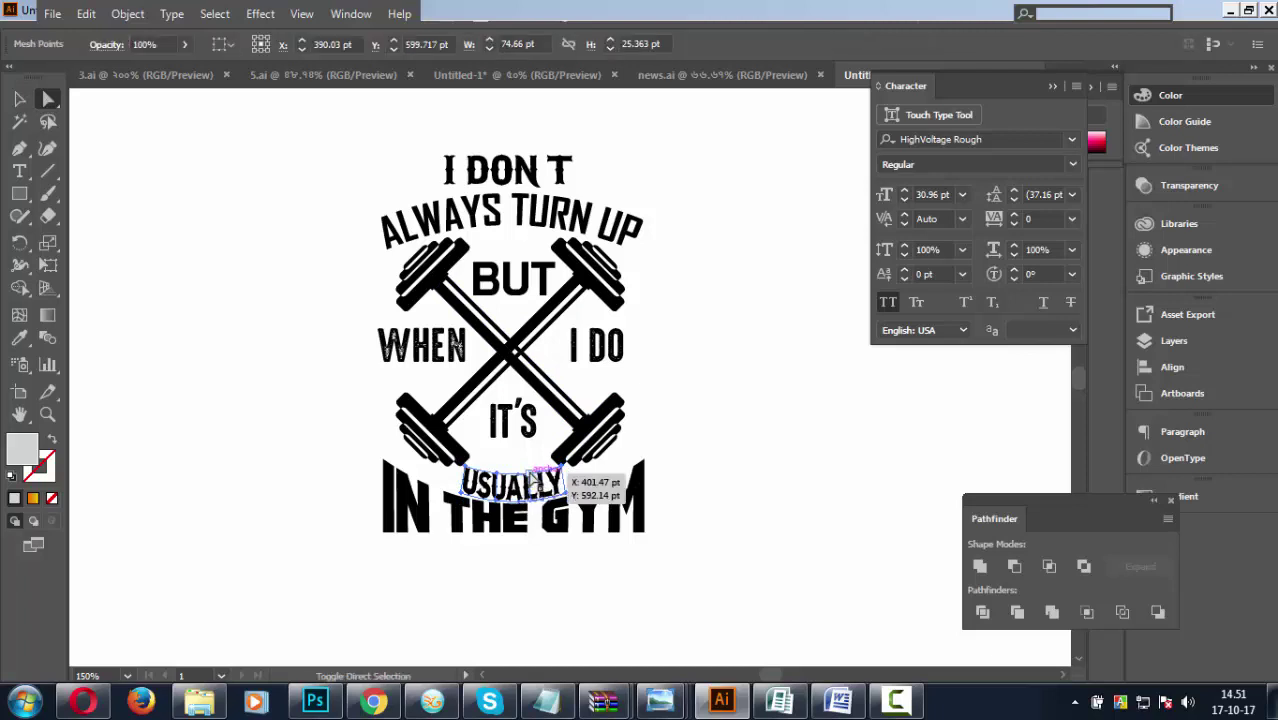
mouse_move(502, 506)
left_mouse_down()
mouse_move(505, 484)
mouse_move(567, 470)
left_mouse_up()
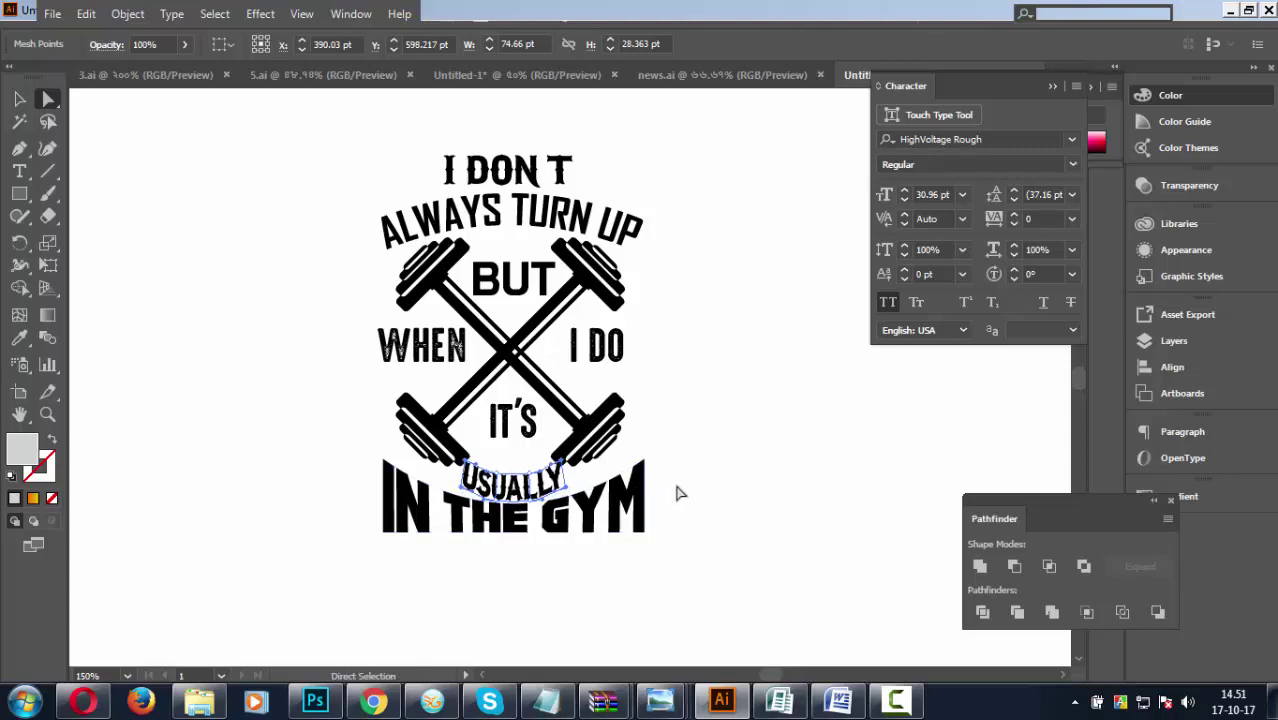
key("Down")
key("Down")
key("Down")
key("Down")
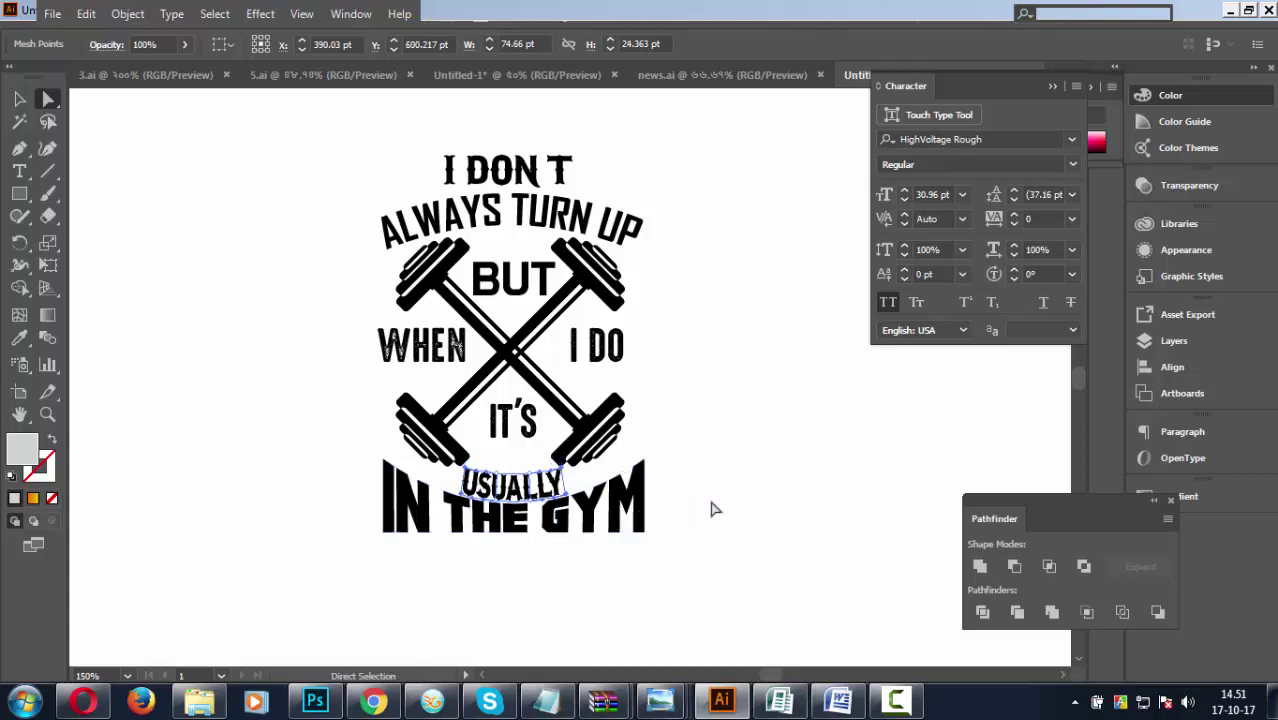
key("Down")
key("Down")
left_click(731, 509)
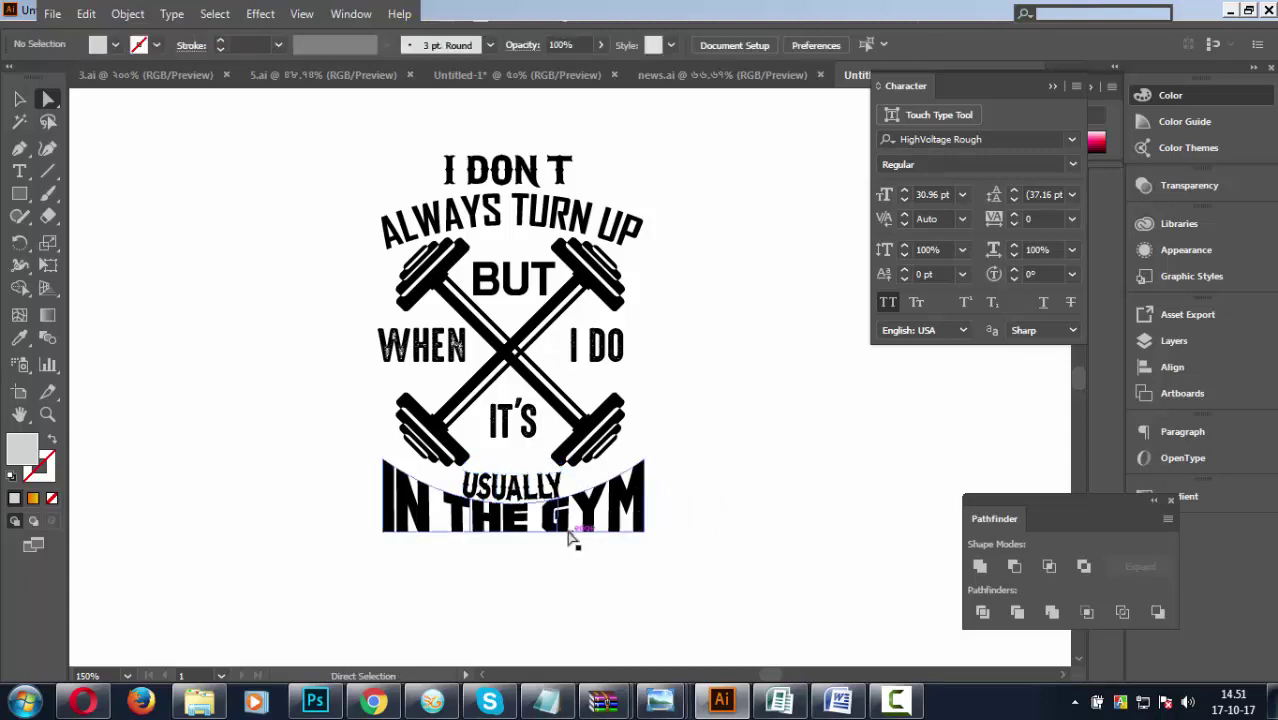
left_click(519, 497)
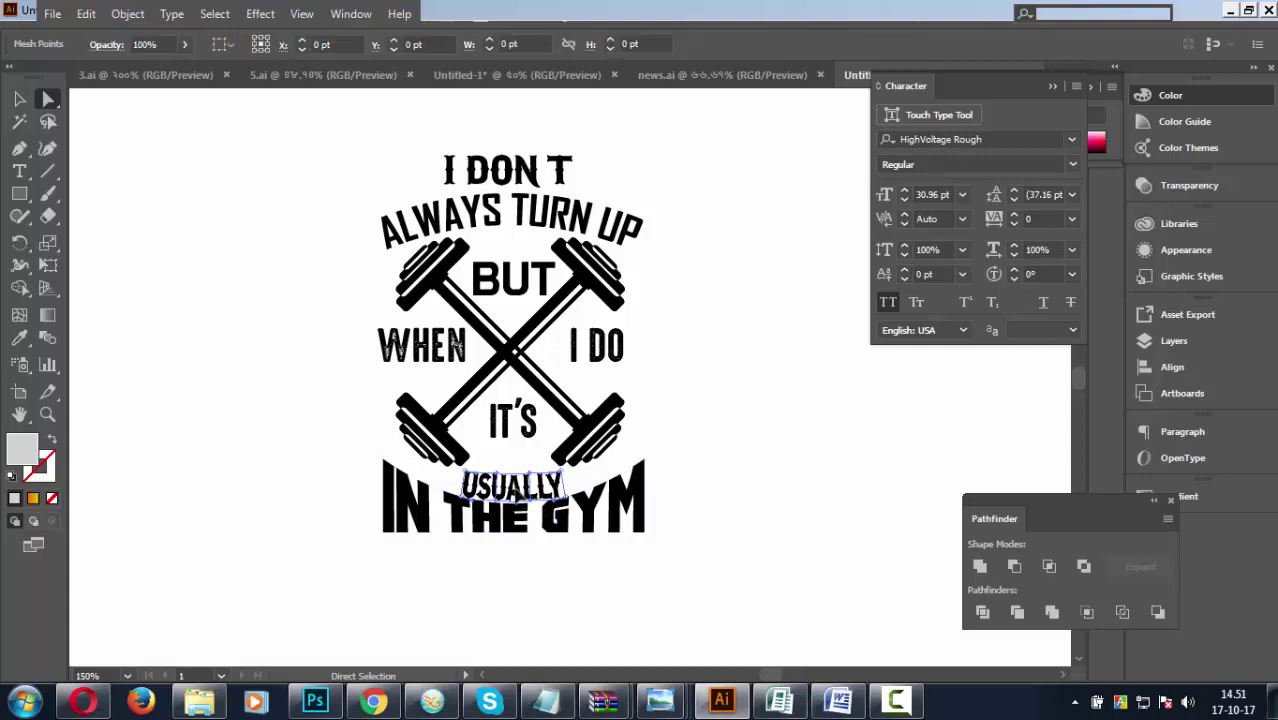
left_click(726, 523)
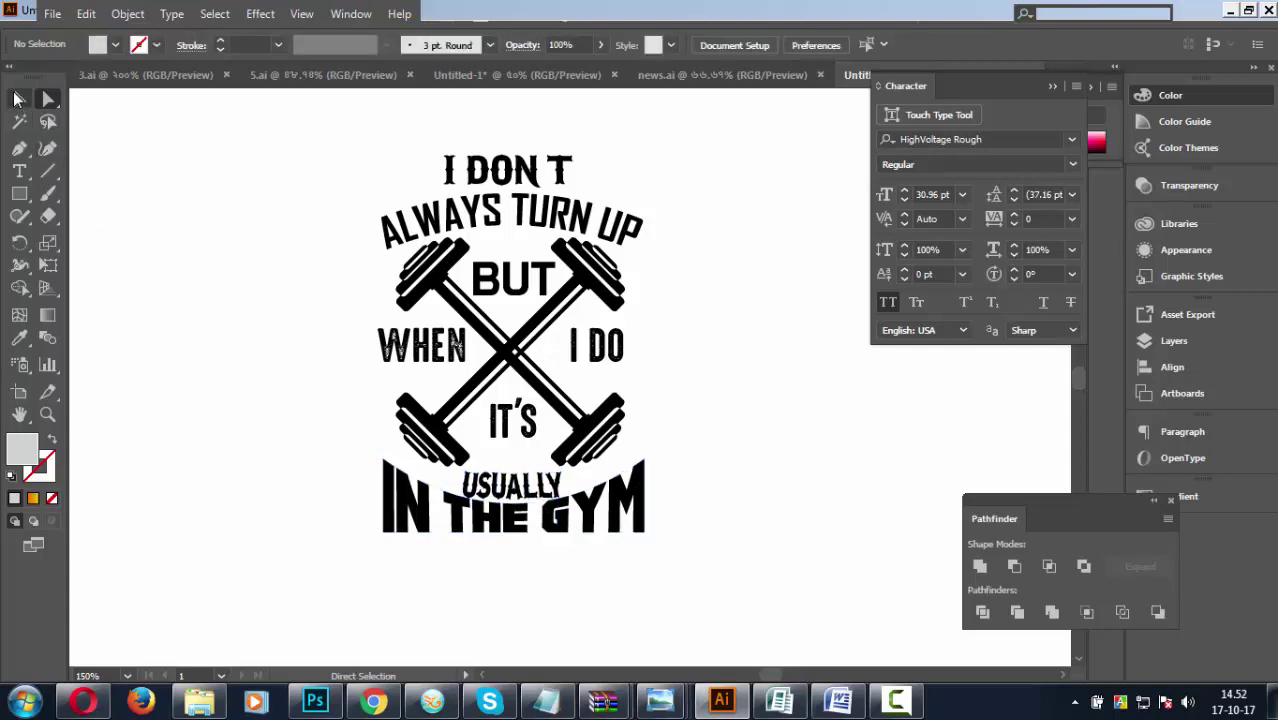
Reposition and slightly resize USUALLY so it sits just above IN THE GYM.
left_click(18, 98)
mouse_move(530, 497)
left_mouse_down()
mouse_move(531, 482)
mouse_move(567, 490)
left_mouse_up()
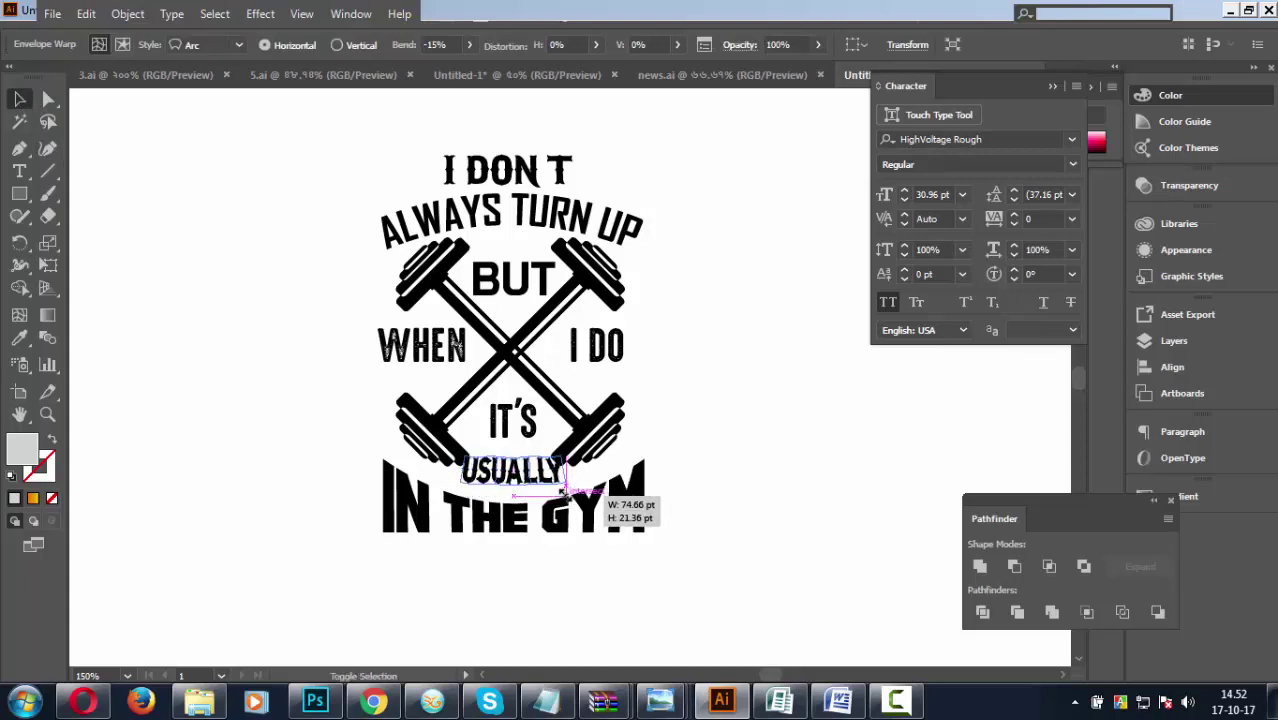
left_click(607, 590)
left_click_drag(512, 468, 512, 476)
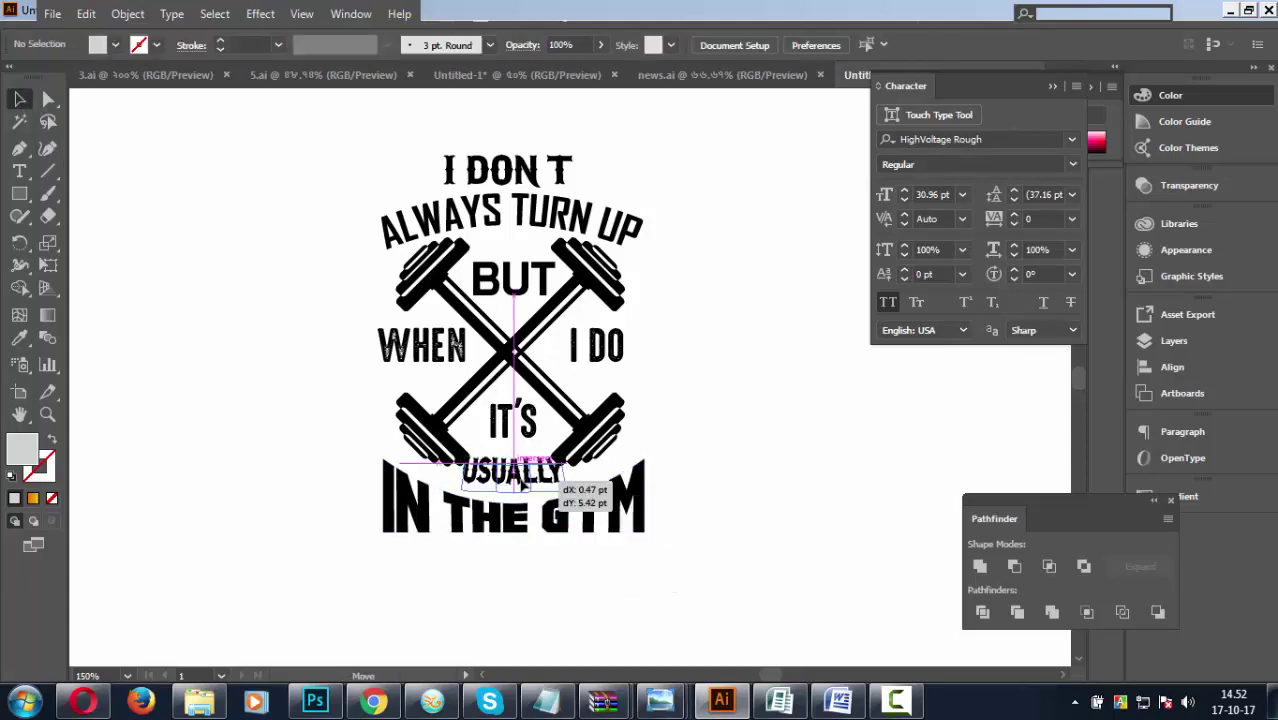
left_click(577, 589)
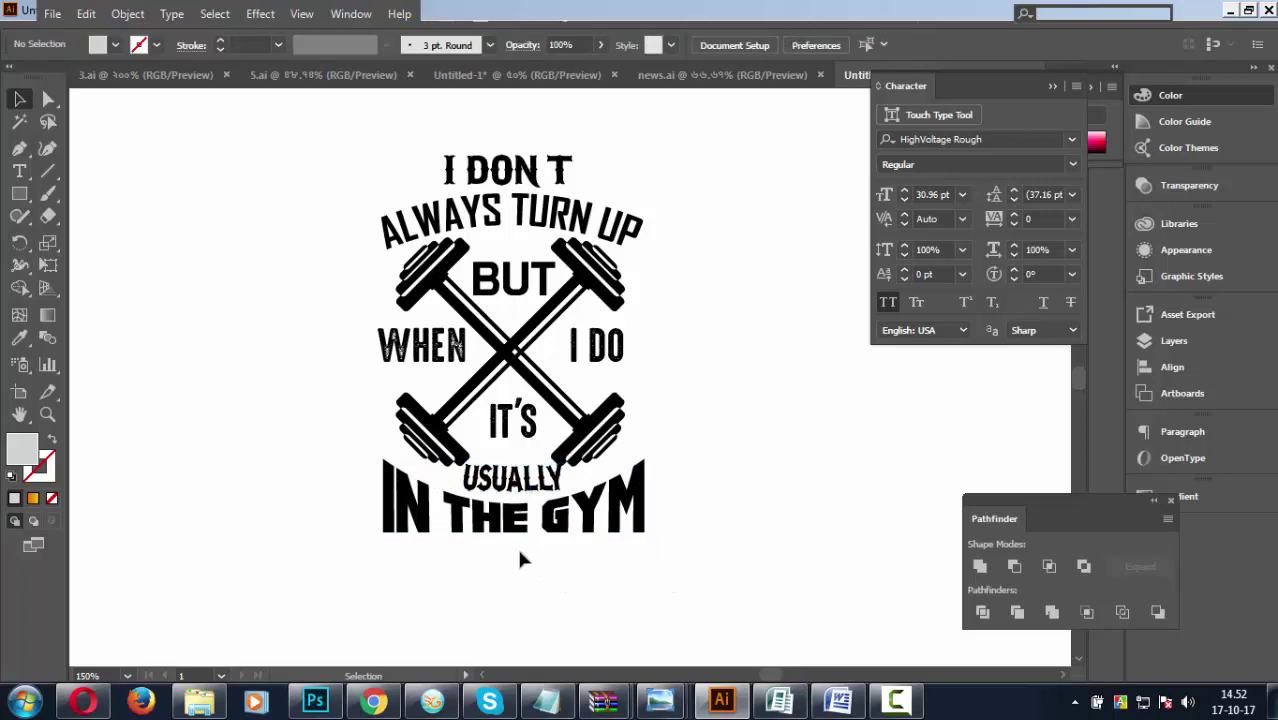
left_click(527, 503)
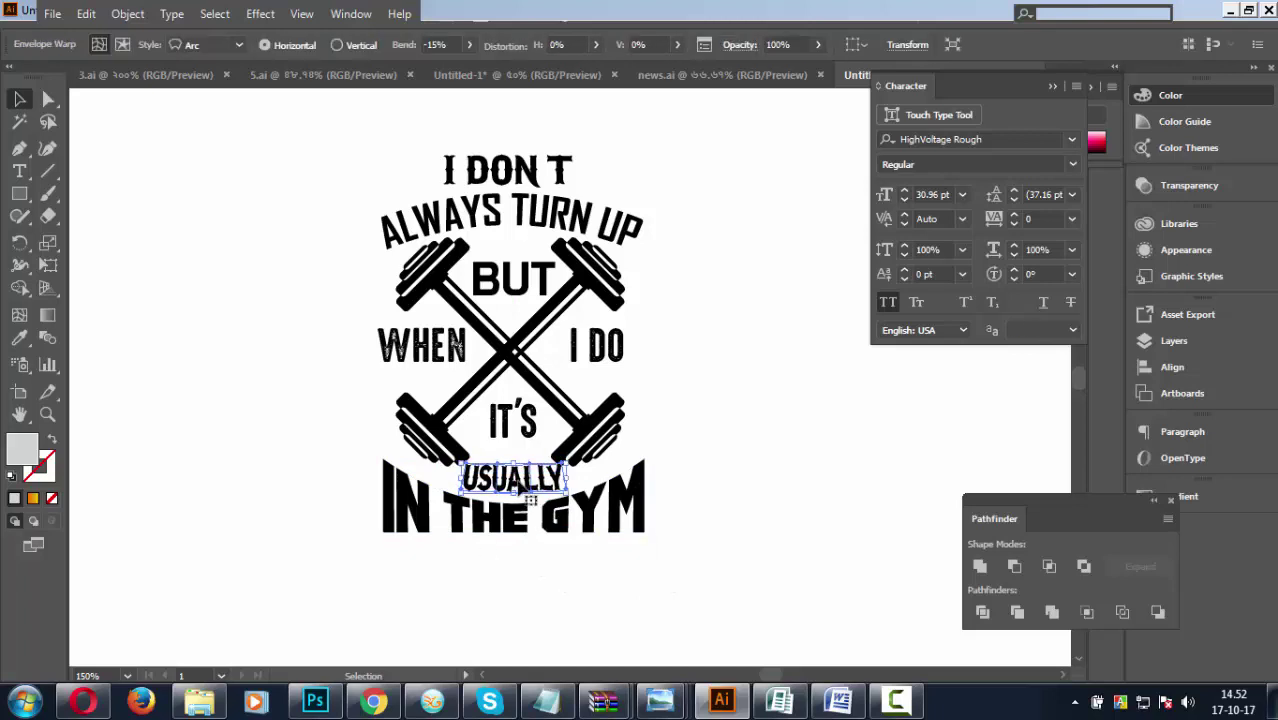
mouse_move(585, 490)
left_mouse_down()
mouse_move(562, 496)
mouse_move(557, 468)
left_mouse_up()
left_click(756, 532)
left_click(620, 578)
Drag a bottom mesh point of the IN THE GYM envelope to bow its bottom edge.
left_click(630, 485)
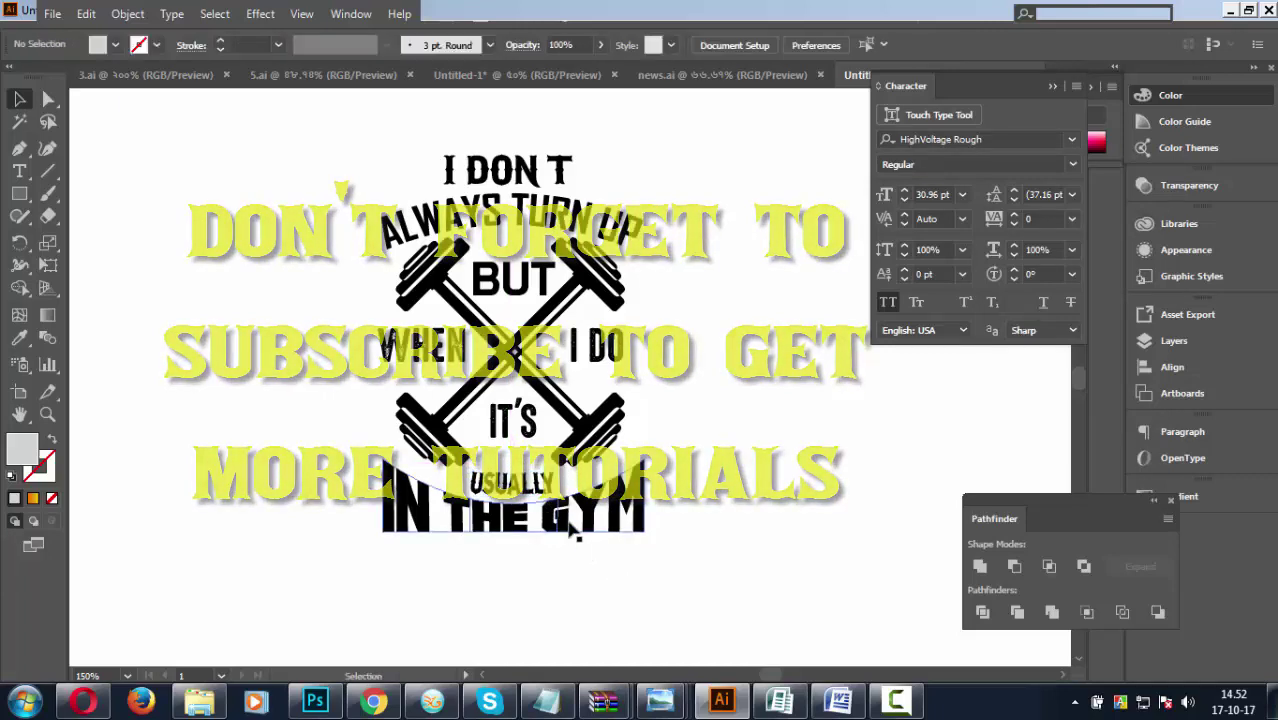
left_click(48, 98)
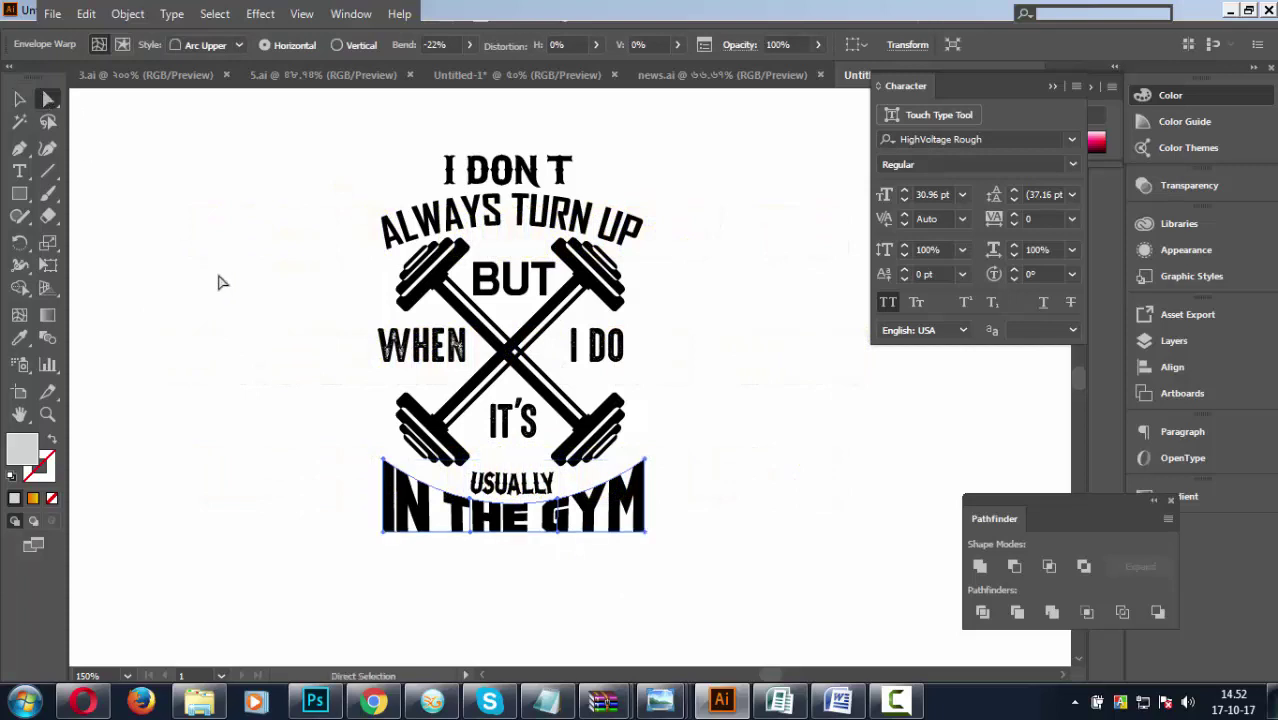
left_click(560, 528)
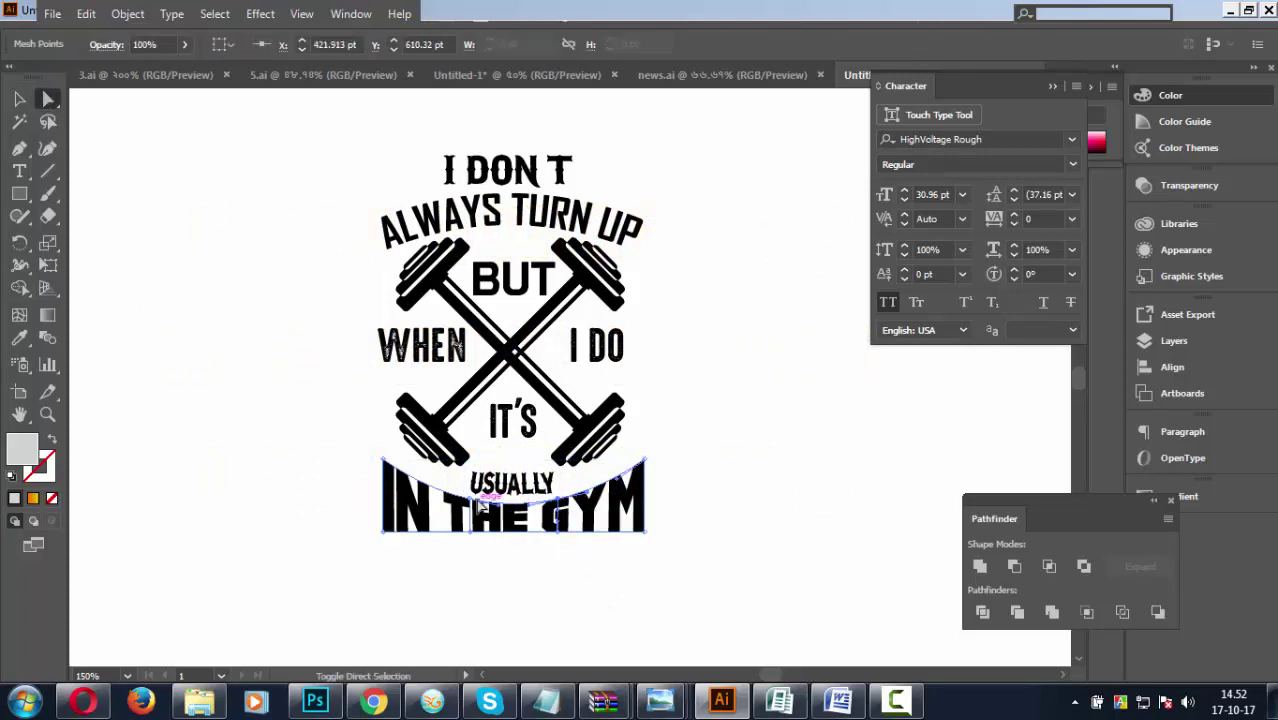
left_click(508, 551)
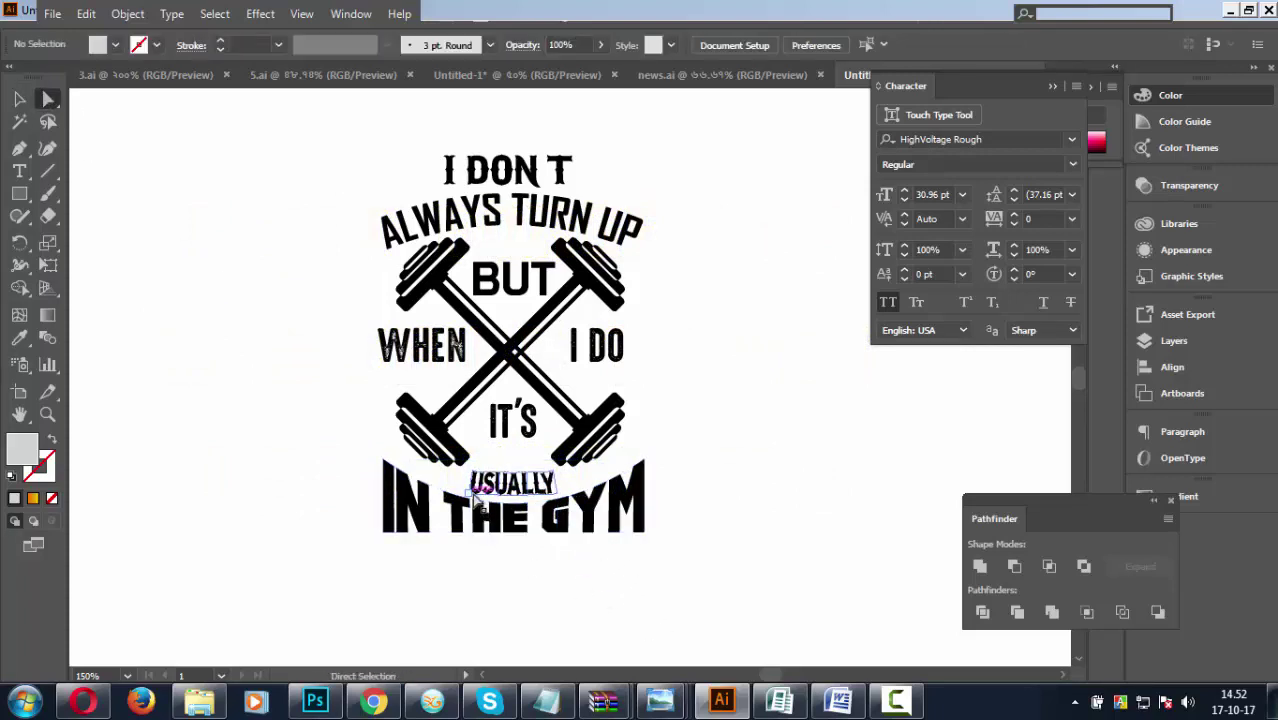
mouse_move(572, 529)
left_mouse_down()
mouse_move(483, 529)
mouse_move(483, 541)
mouse_move(606, 566)
mouse_move(589, 570)
left_mouse_up()
left_click(620, 584)
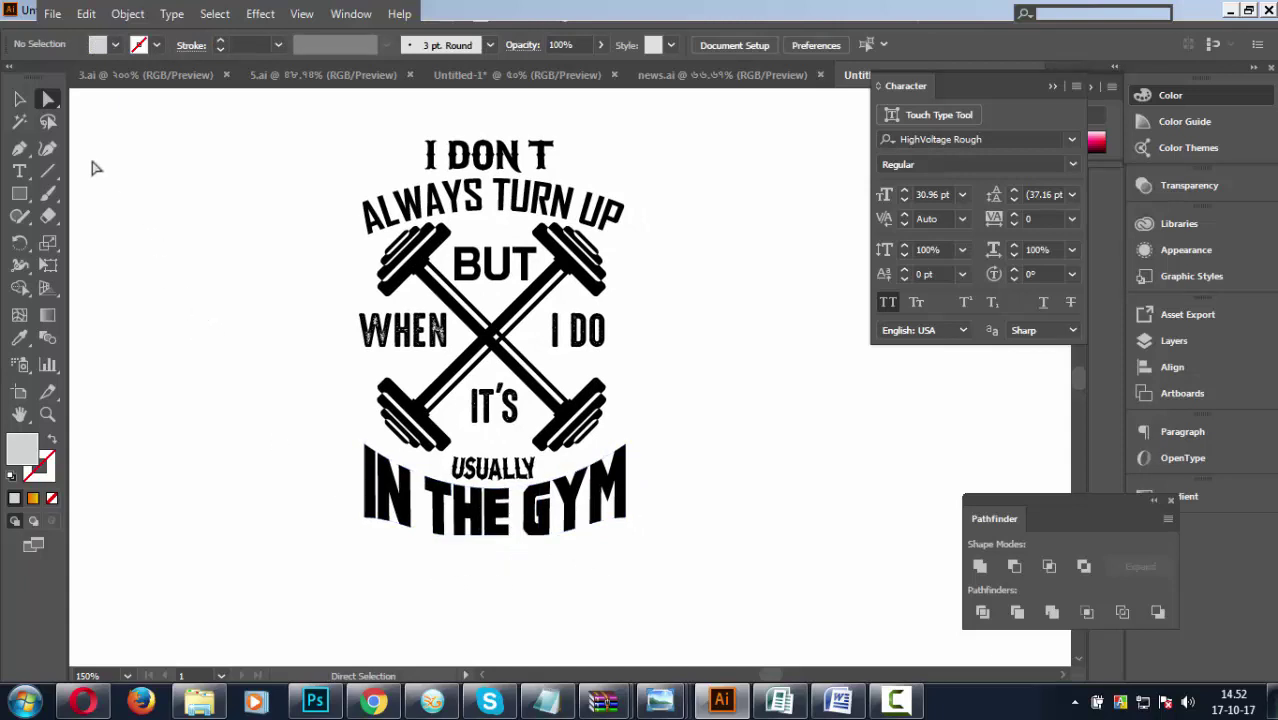
Alt-drag a copy of WHEN beside IN THE GYM and retype it as USUALLY.
left_click(19, 98)
left_click(498, 480)
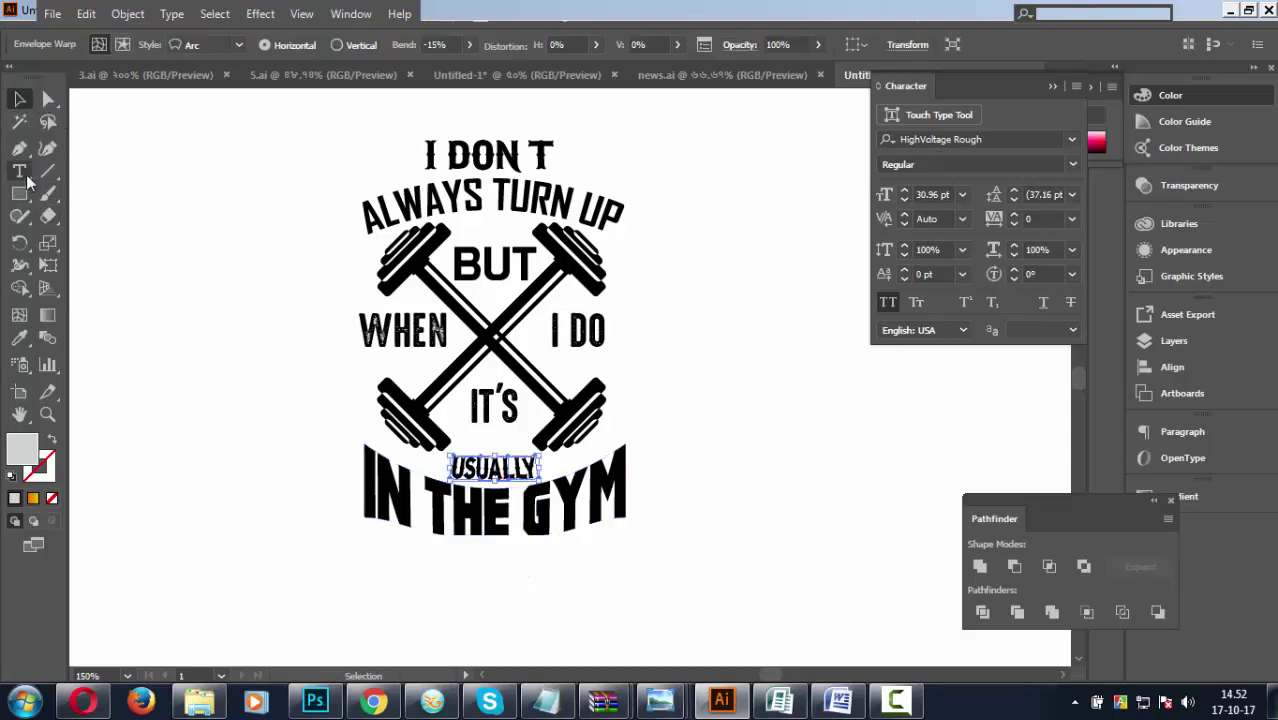
mouse_move(430, 333)
left_mouse_down()
mouse_move(726, 481)
mouse_move(700, 512)
mouse_move(630, 530)
left_mouse_up()
key("t")
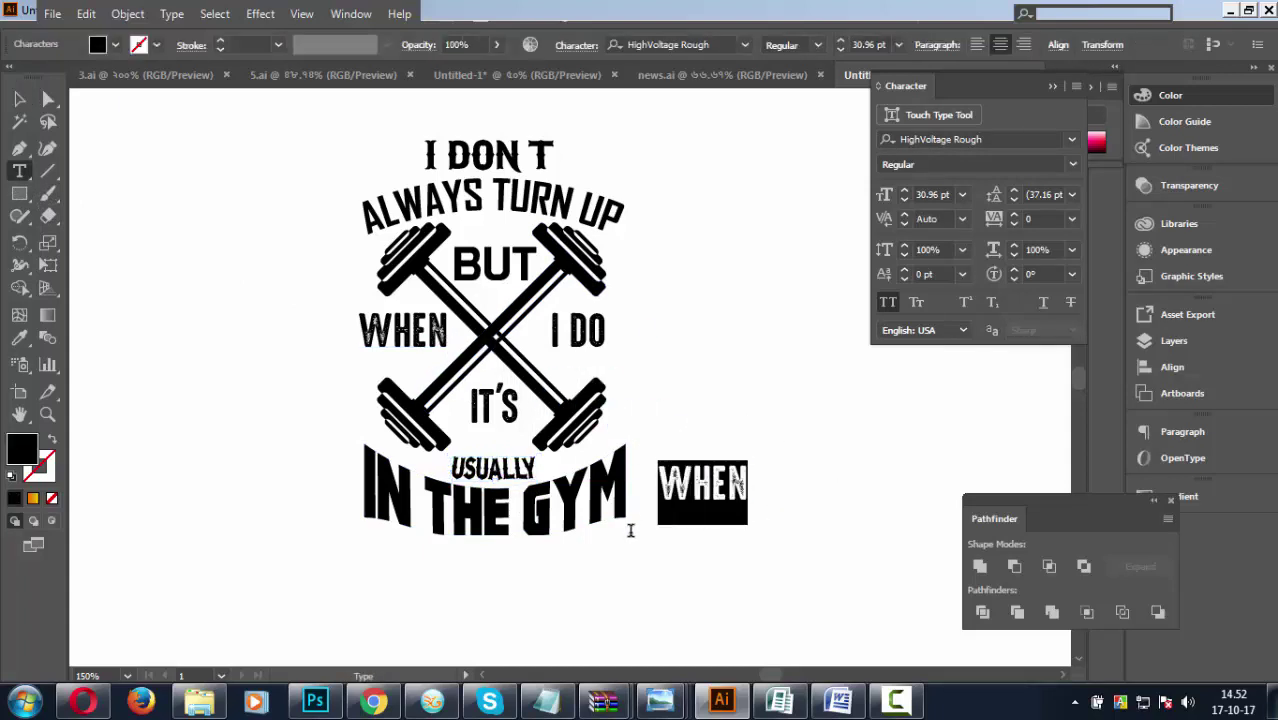
type("USUALL")
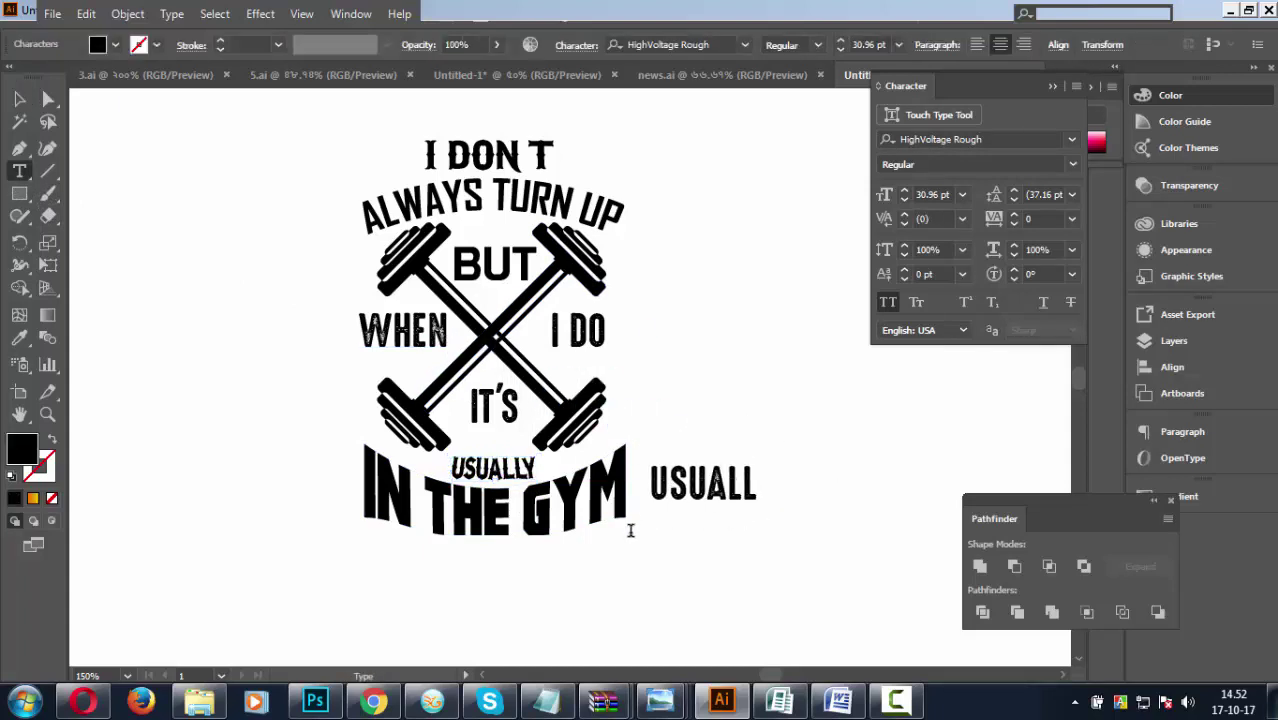
type("Y")
Delete the old arched USUALLY, then shrink the new USUALLY to 19.77 pt above IN THE GYM.
left_click(19, 98)
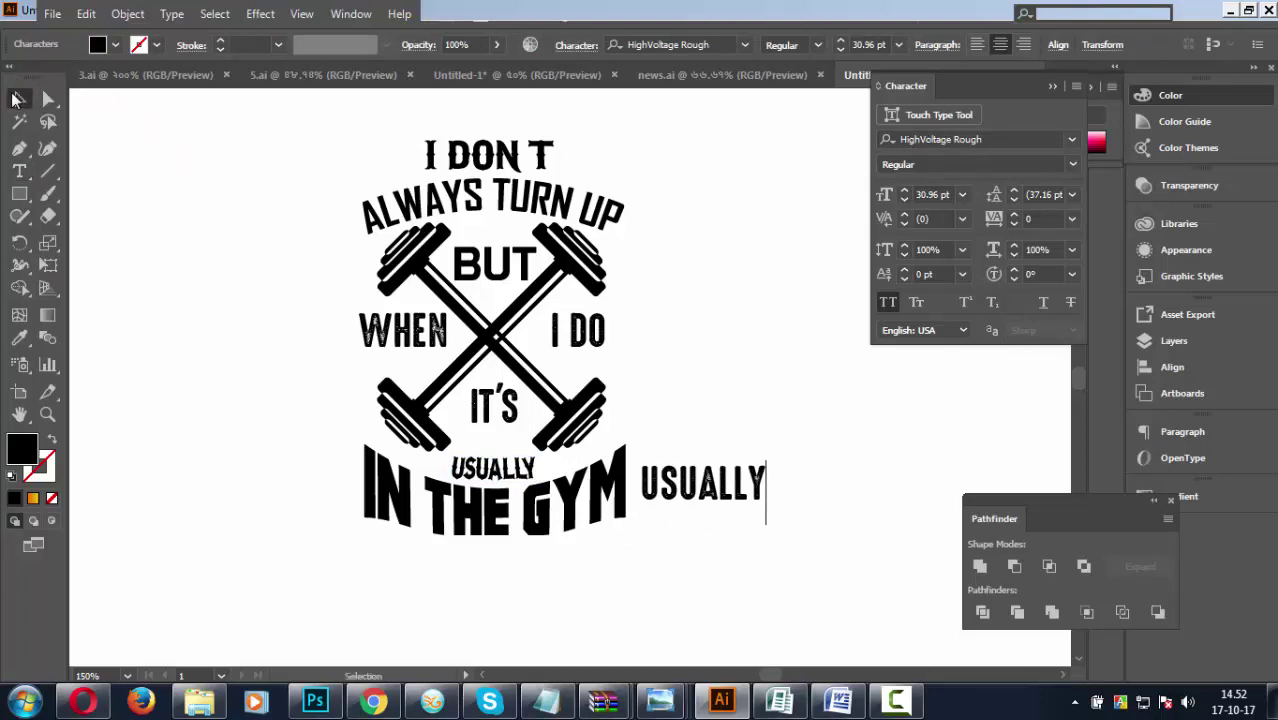
left_click(493, 470)
key("Delete")
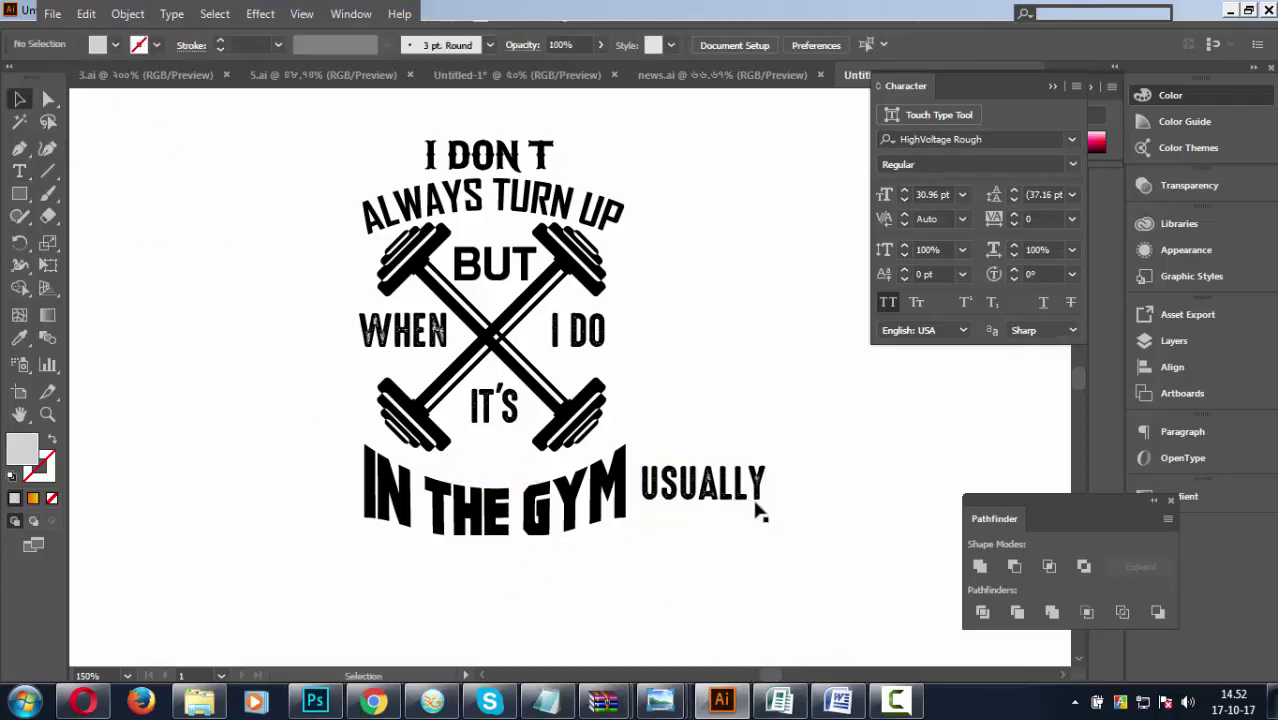
left_click(756, 506)
left_click_drag(766, 529, 740, 558)
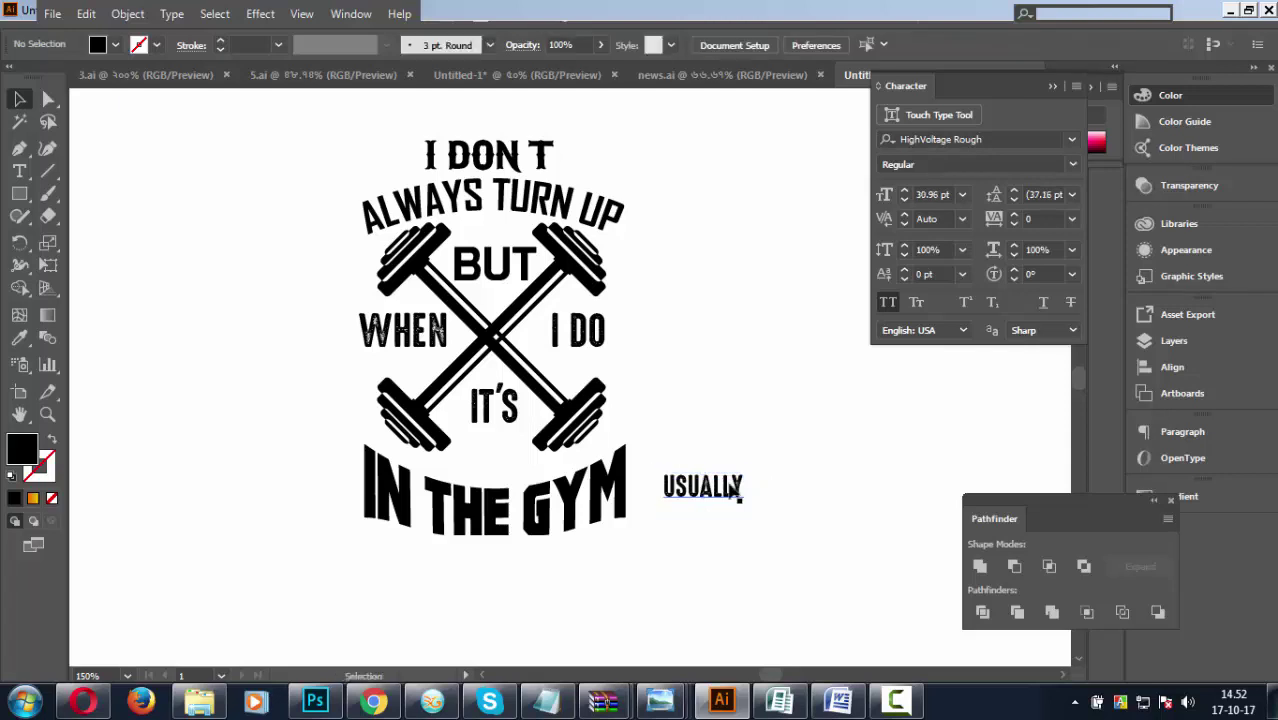
left_click_drag(746, 488, 520, 467)
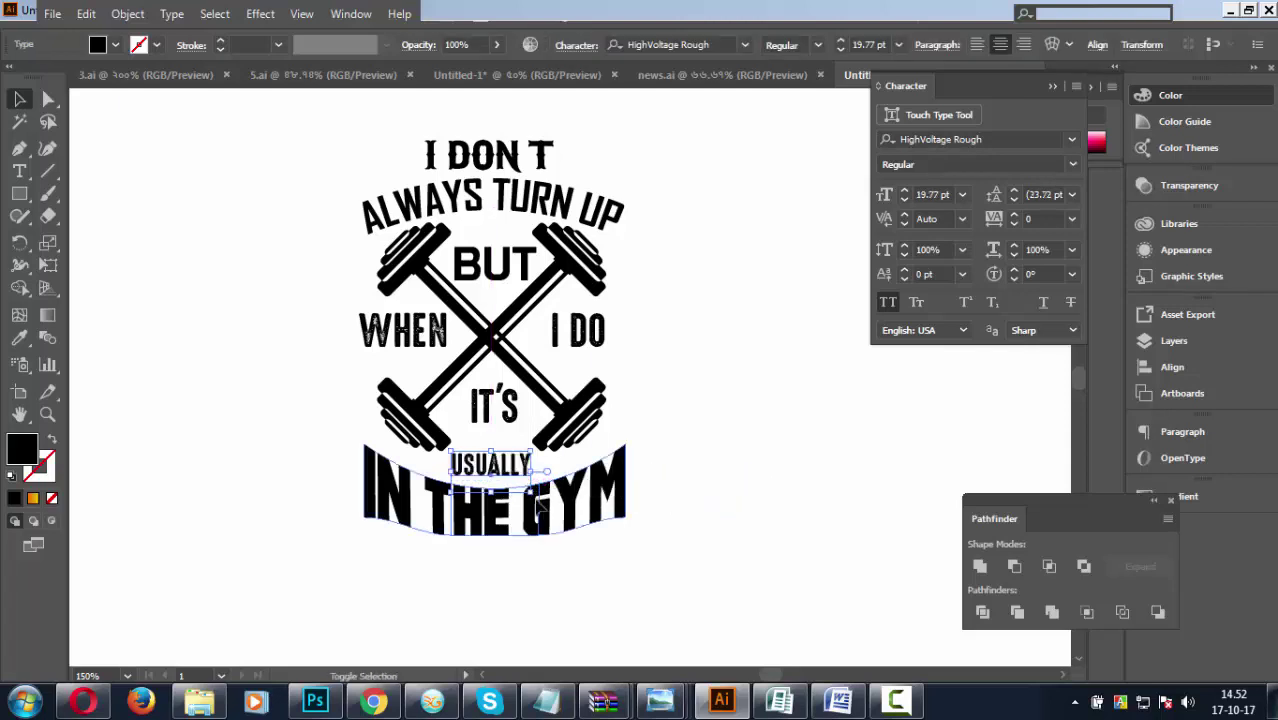
Enlarge the new USUALLY line by dragging its corner handle.
left_click(540, 508)
left_click(530, 490)
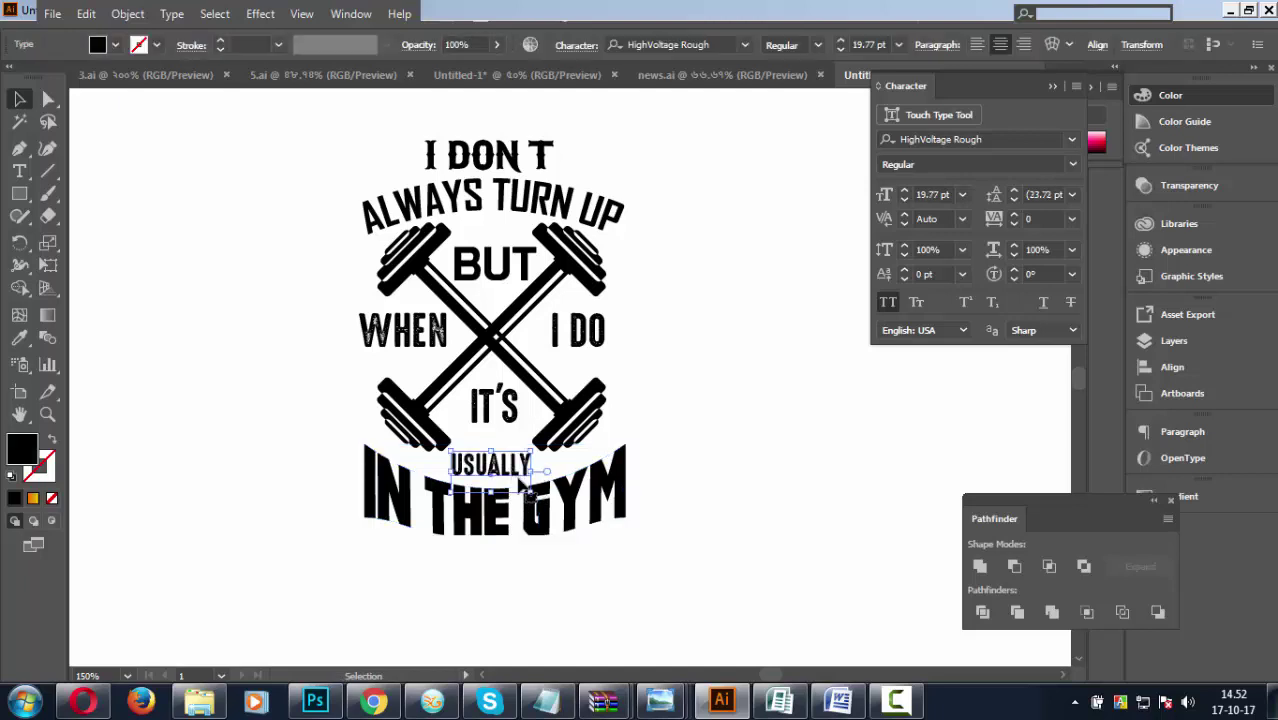
left_click_drag(522, 488, 541, 510)
left_click(550, 586)
left_click(514, 469)
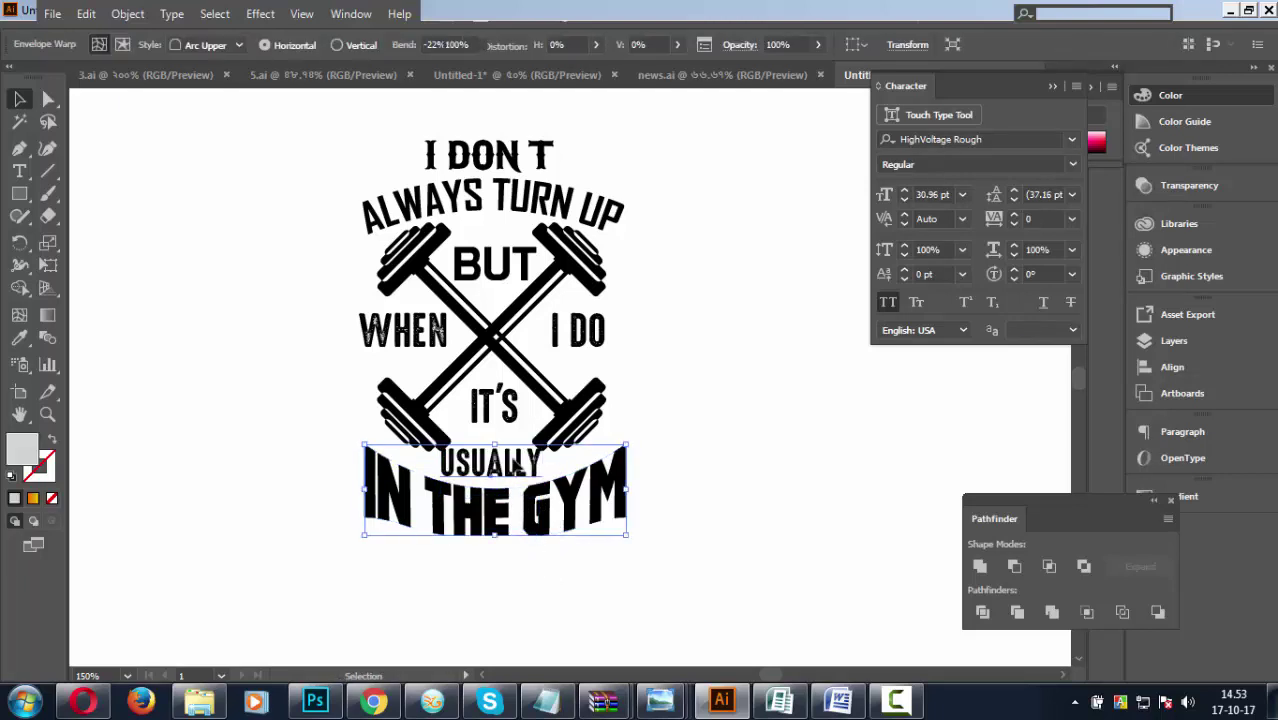
key("ctrl+z")
key("ctrl+z")
key("ctrl+z")
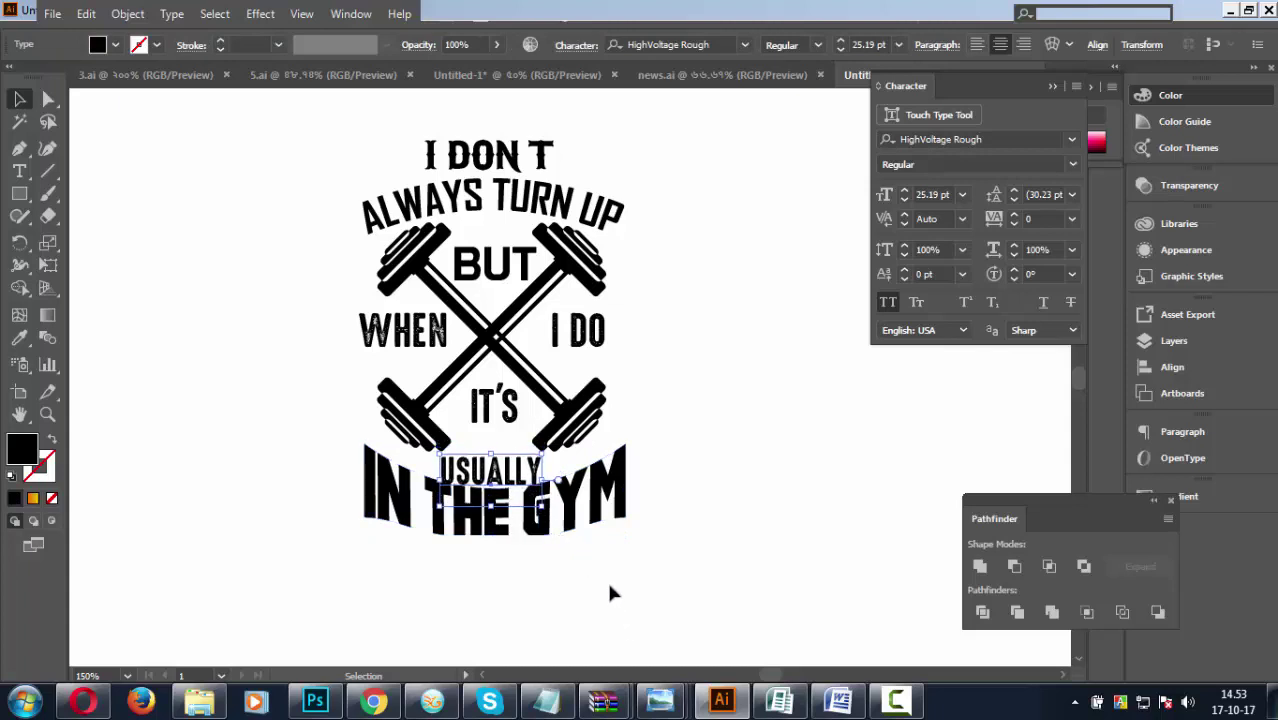
key("ctrl+shift+z")
key("ctrl+shift+z")
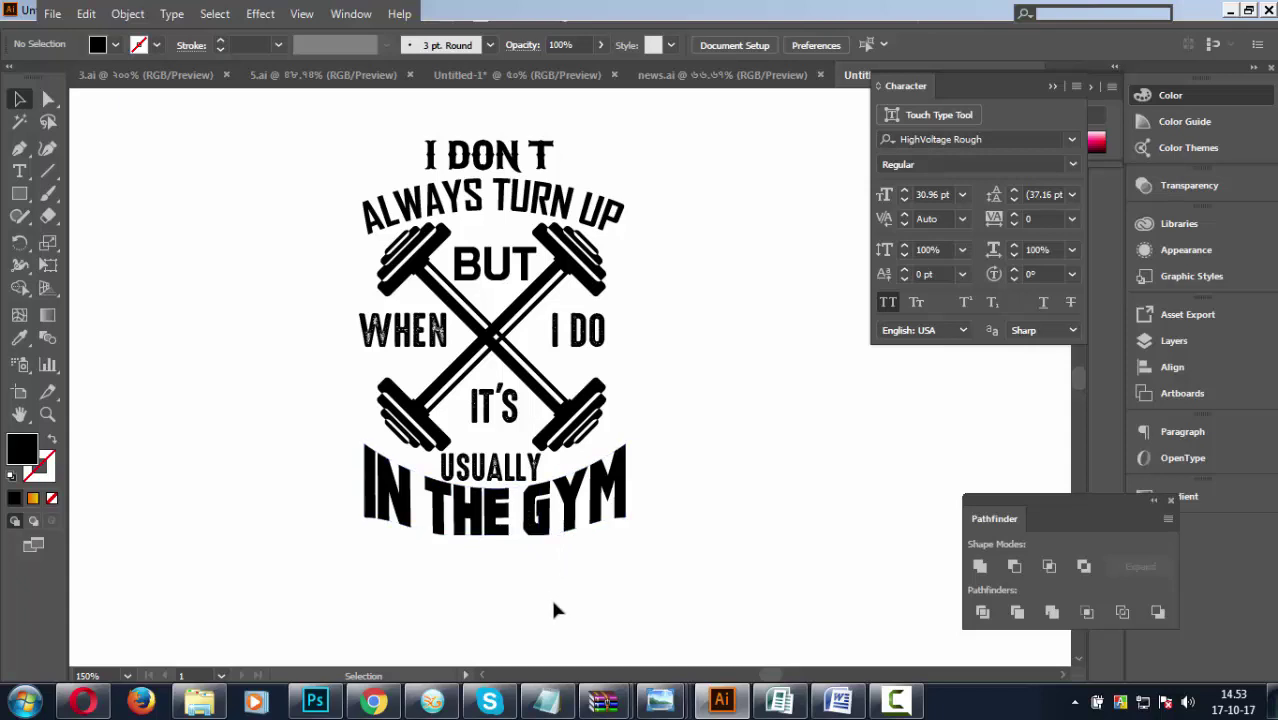
Scale the arched IN THE GYM text narrower, to about 164.99 × 57.58 pt.
left_click(583, 534)
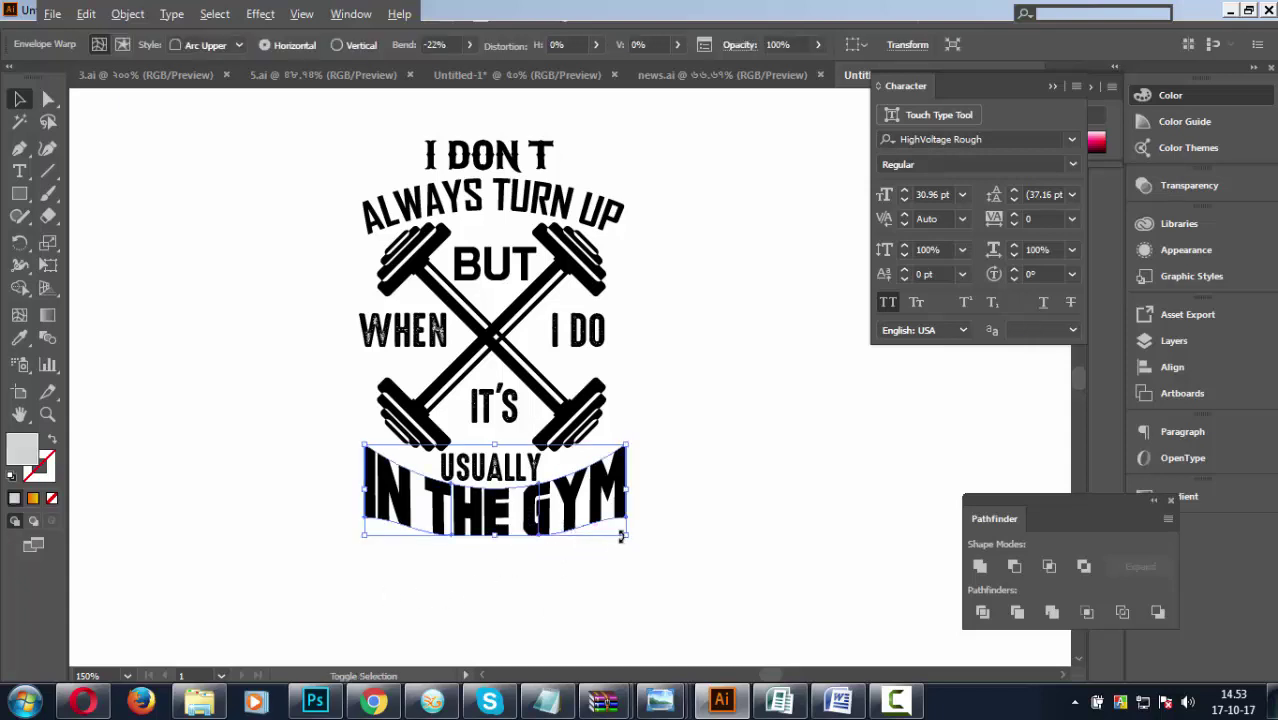
left_click_drag(620, 535, 621, 580)
left_click(616, 555)
scroll(576, 544, "up", 1)
left_click(572, 550)
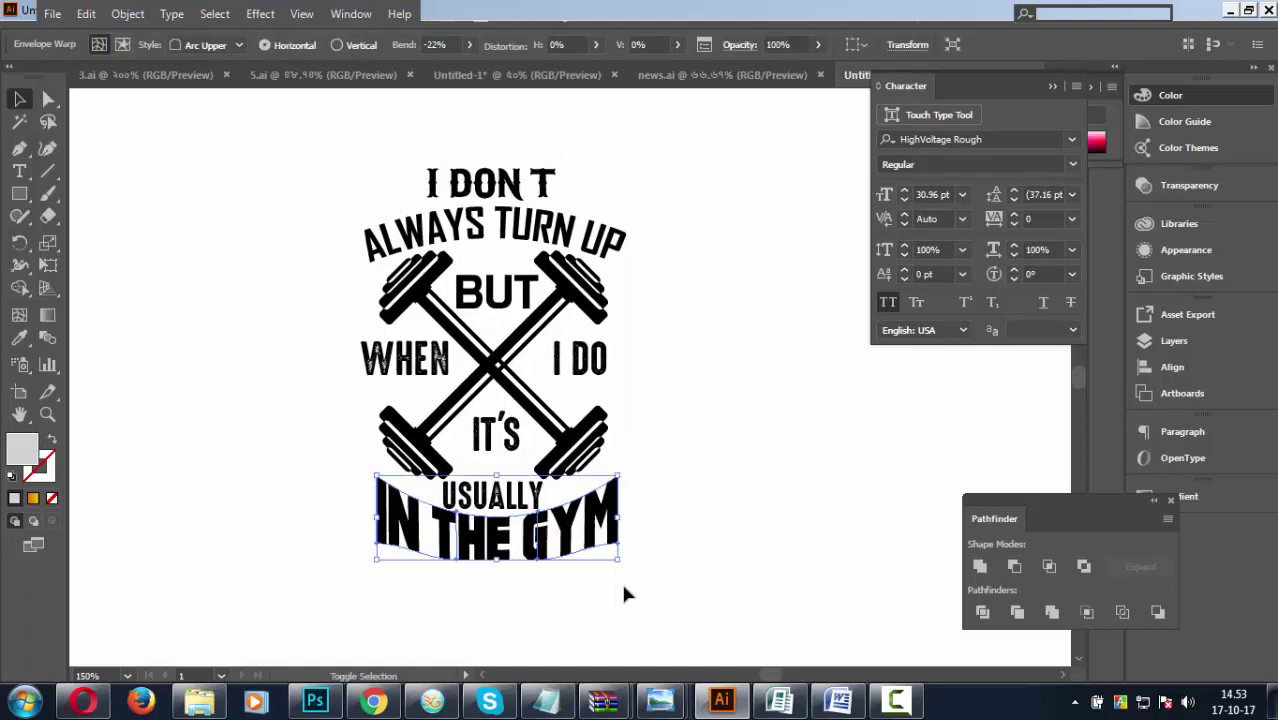
left_click(625, 580)
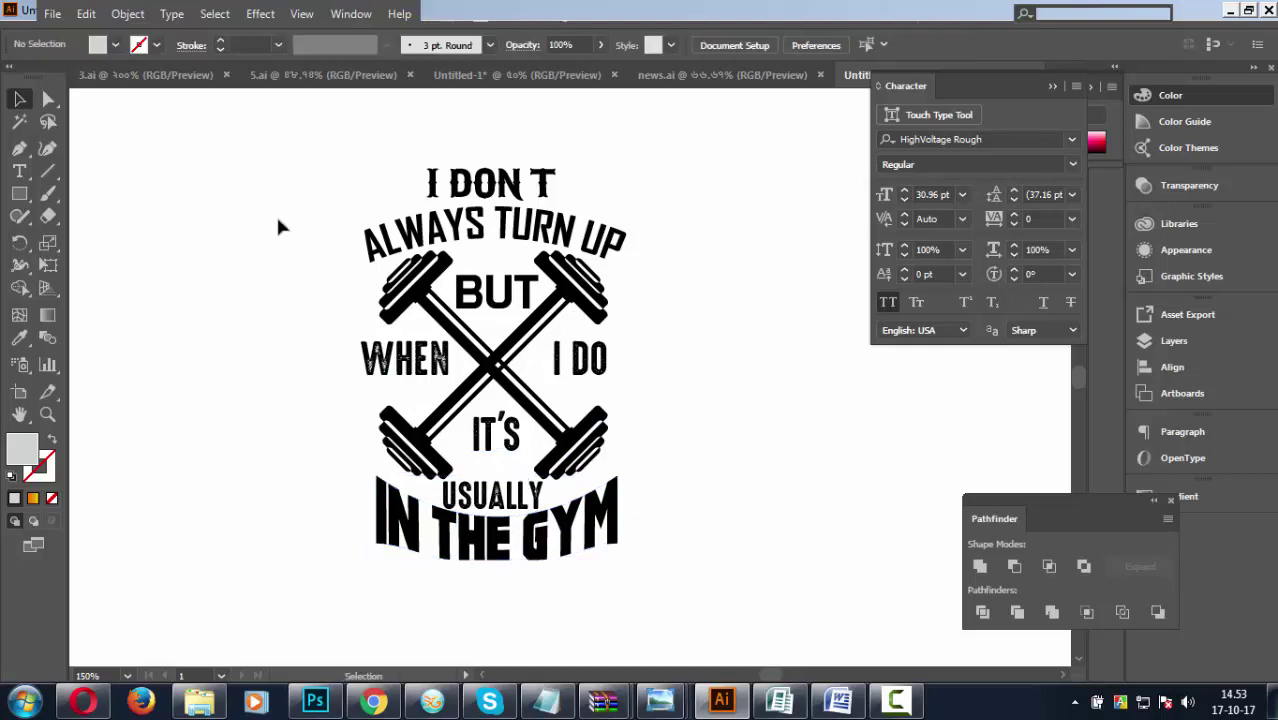
Move WHEN down and vertically centre-align it with I DO, nudging both down and right.
left_click(438, 364)
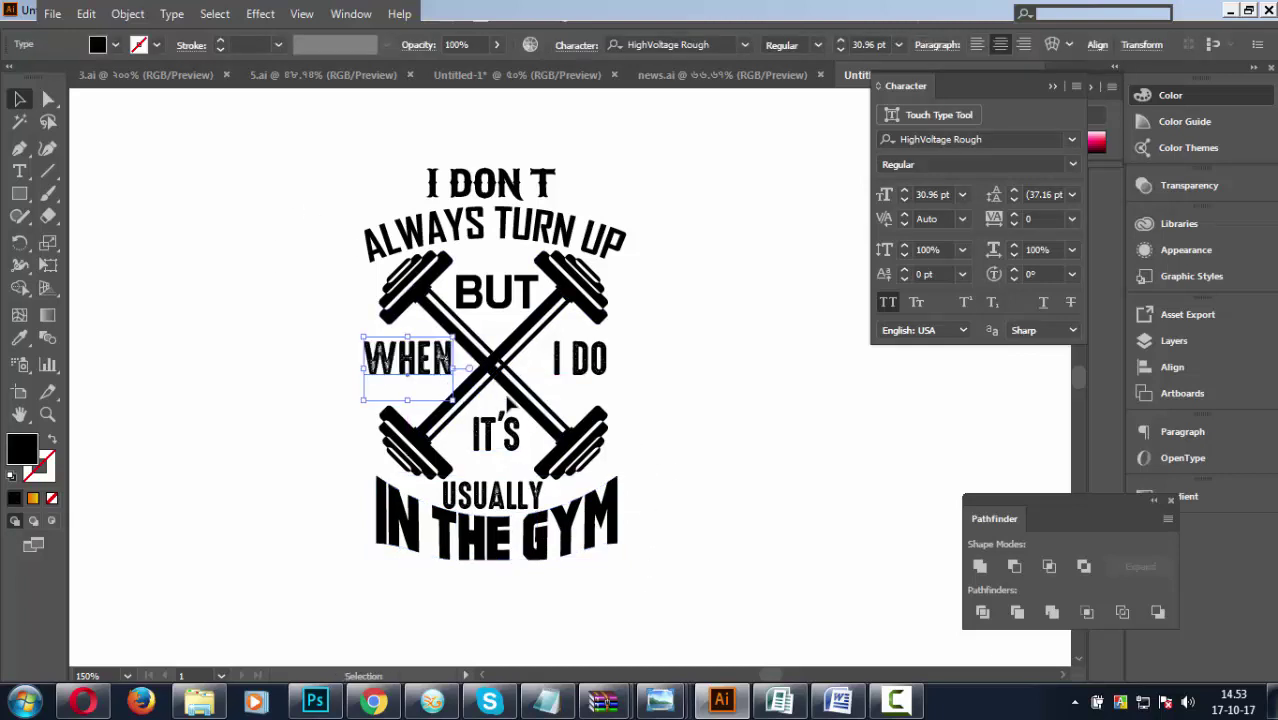
left_click(663, 406)
left_click_drag(410, 362, 411, 372)
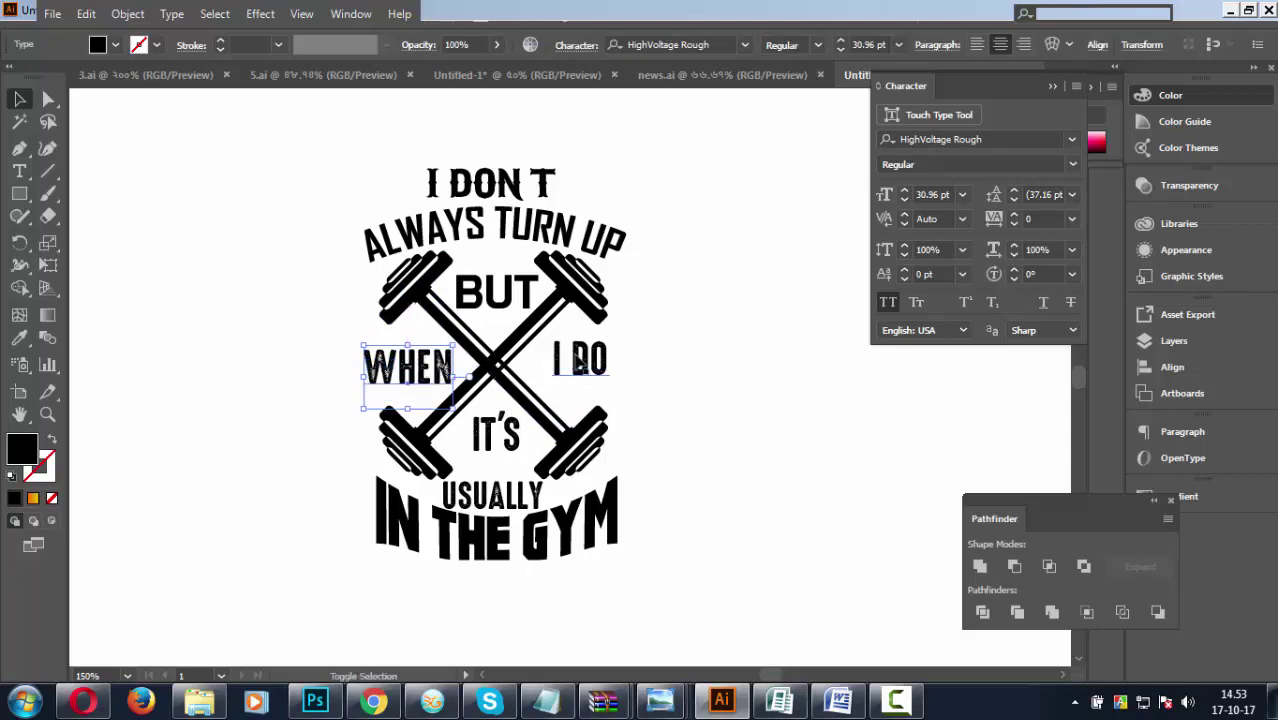
left_click(580, 362, "shift")
left_click(1058, 46)
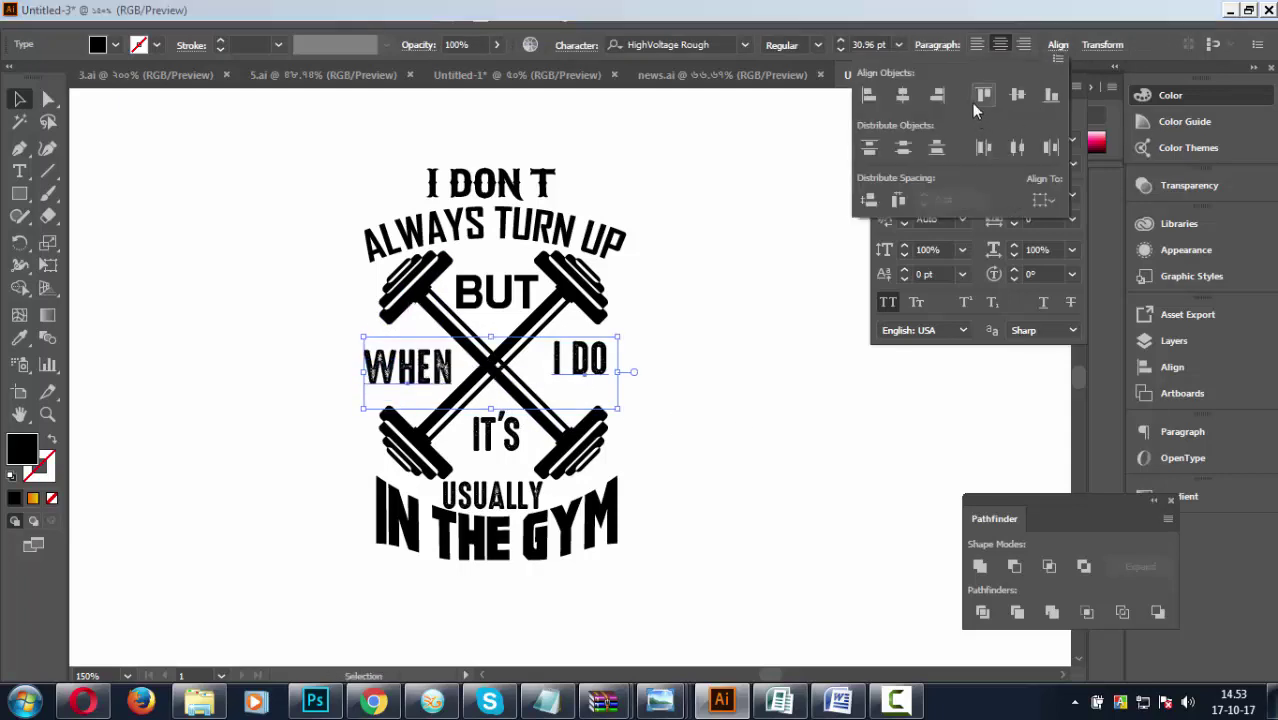
left_click(1018, 95)
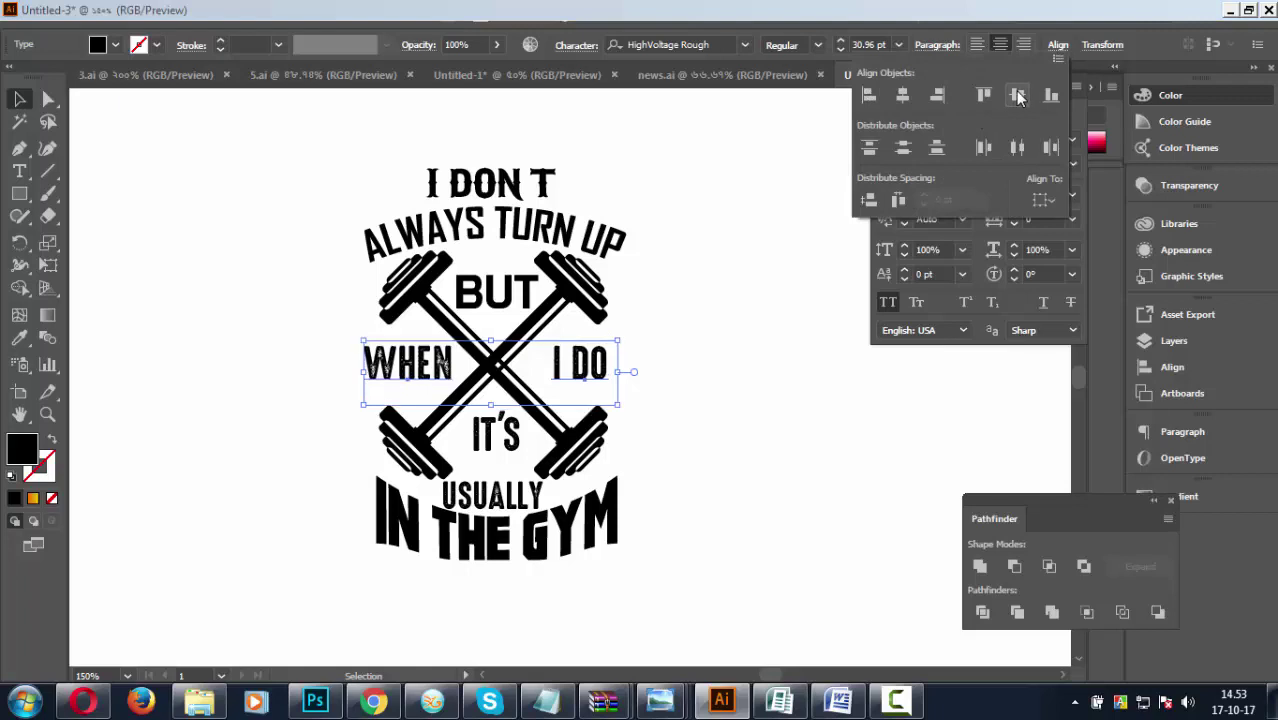
left_click(695, 380)
key("Down")
key("Down")
key("Down")
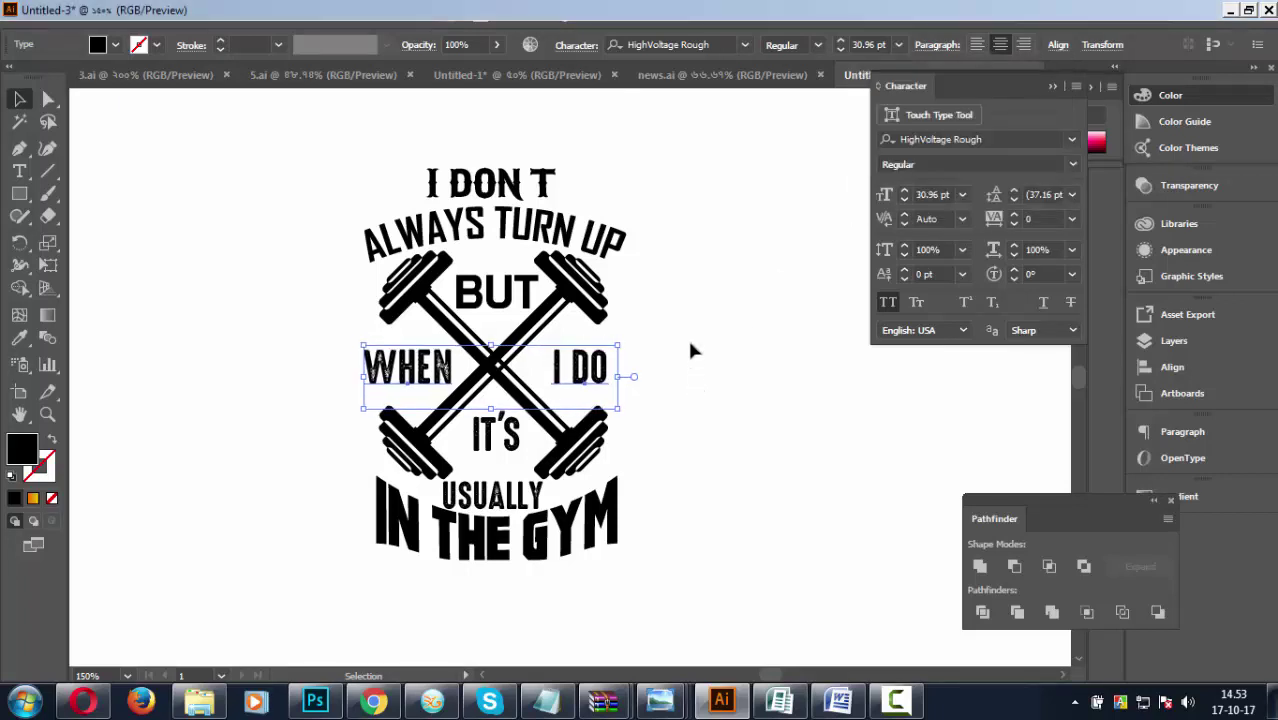
key("Right")
key("Right")
key("Right")
left_click(686, 355)
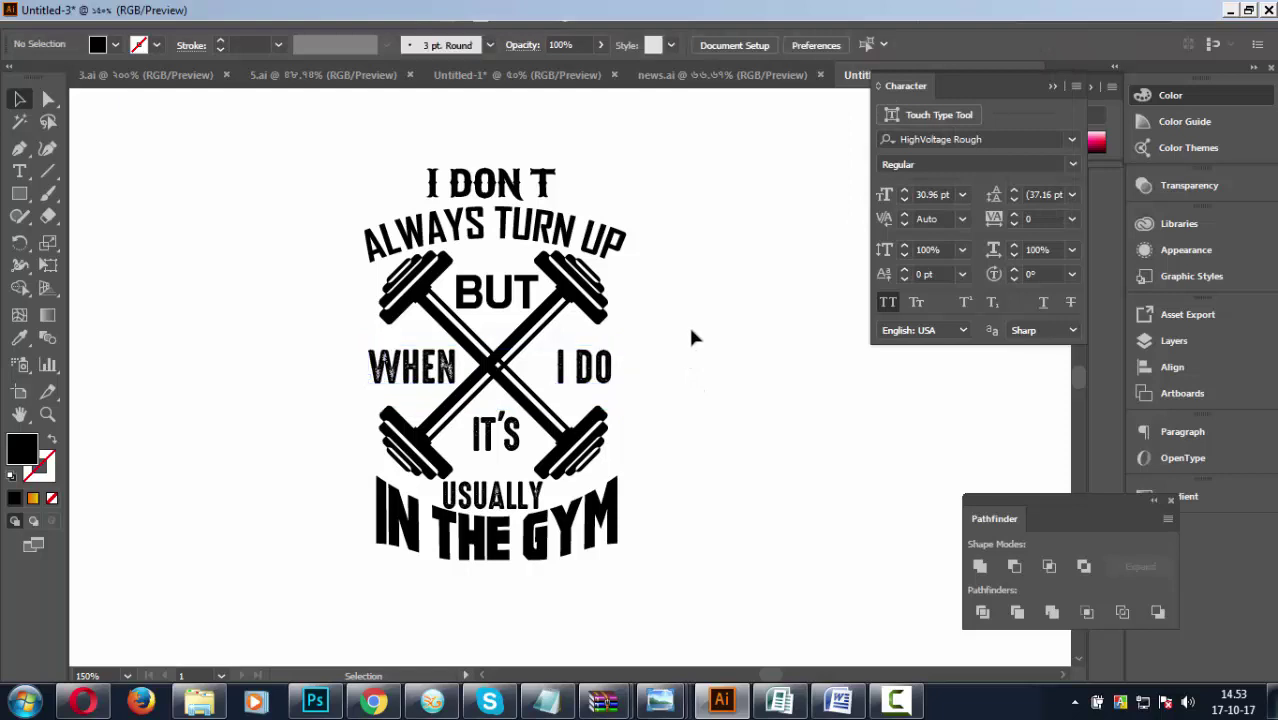
Convert WHEN and I DO to outlines and group them.
left_click(585, 368)
left_click(411, 372, "shift")
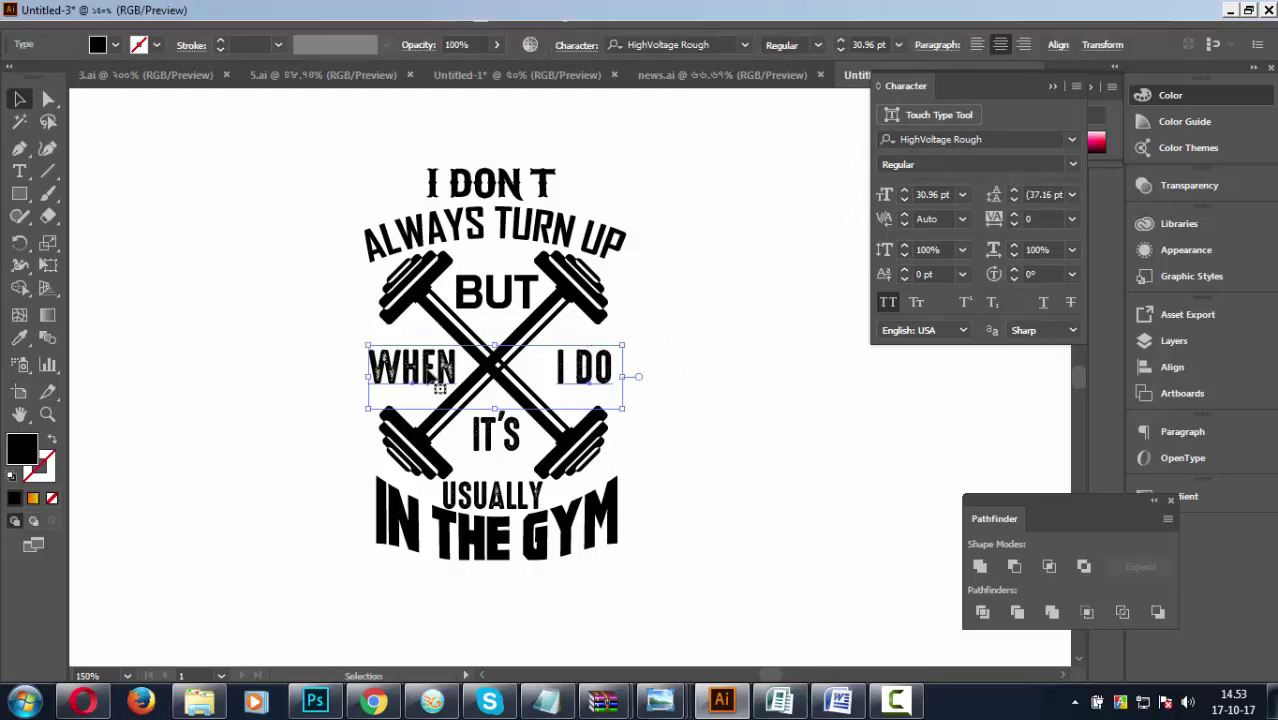
right_click(423, 372)
left_click(472, 138)
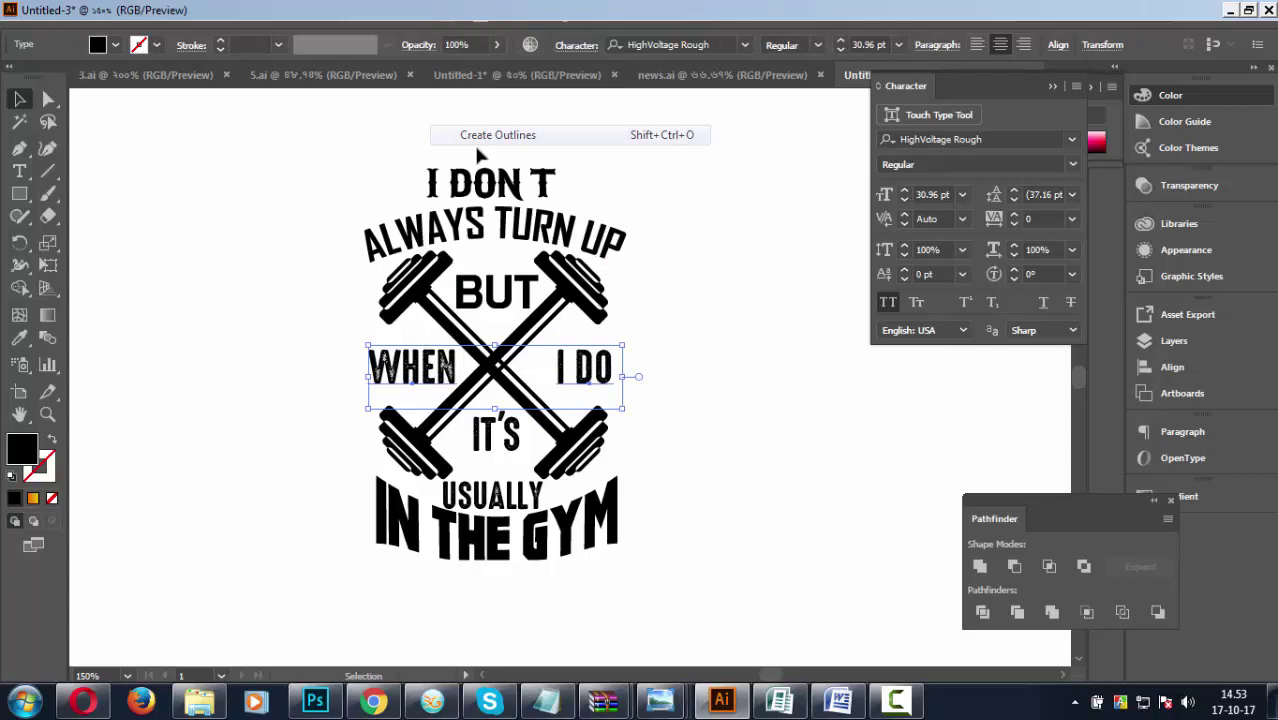
right_click(412, 382)
left_click(472, 502)
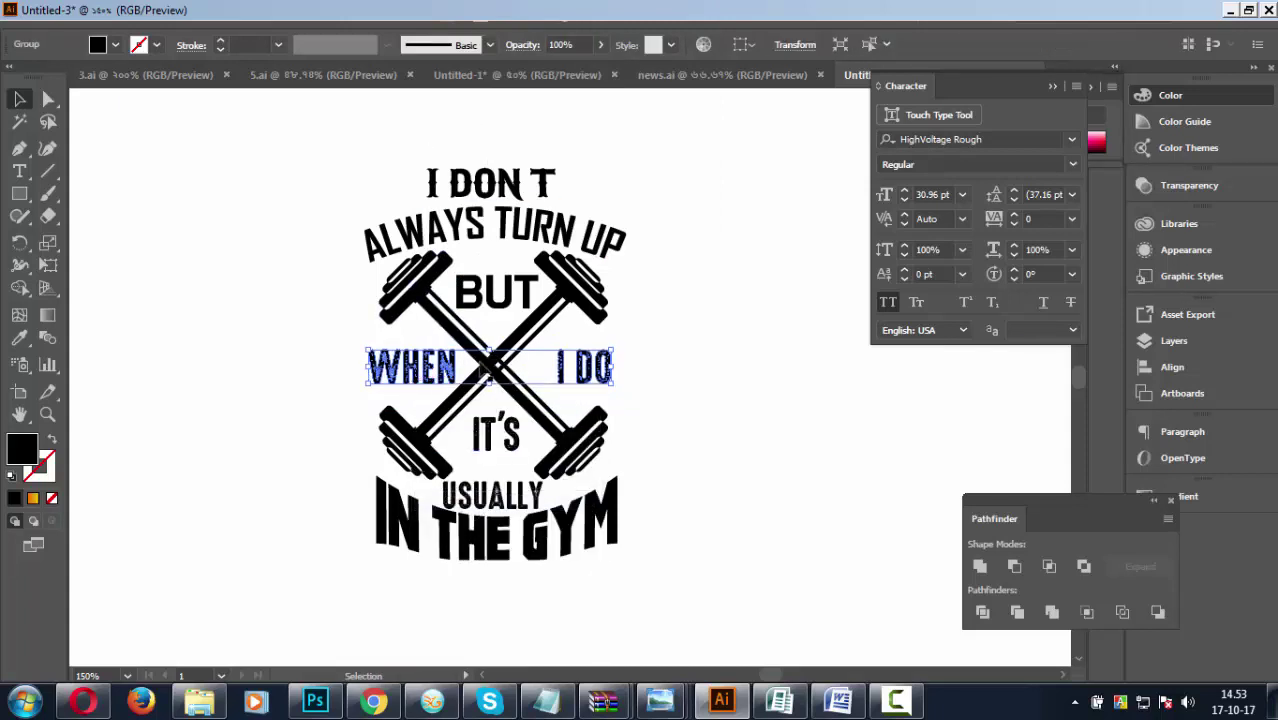
Select the entire artwork and nudge it slightly right.
left_click_drag(270, 154, 665, 575)
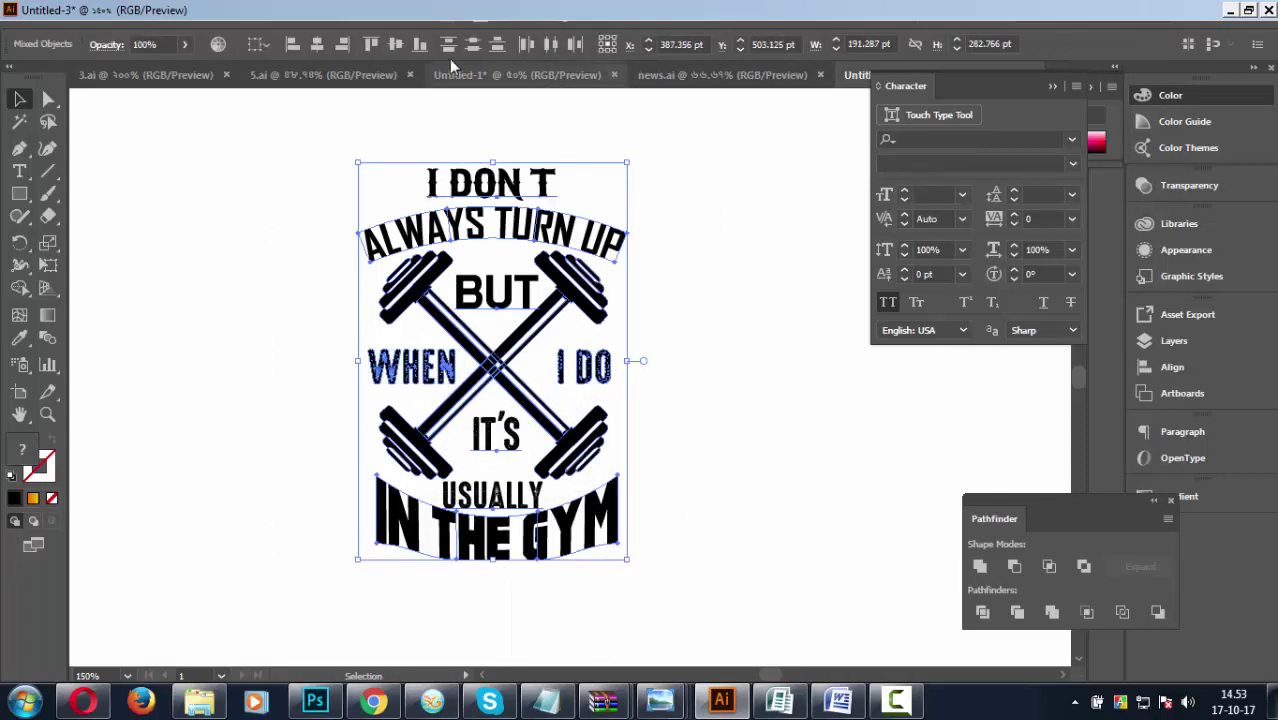
key("Right")
left_click(709, 345)
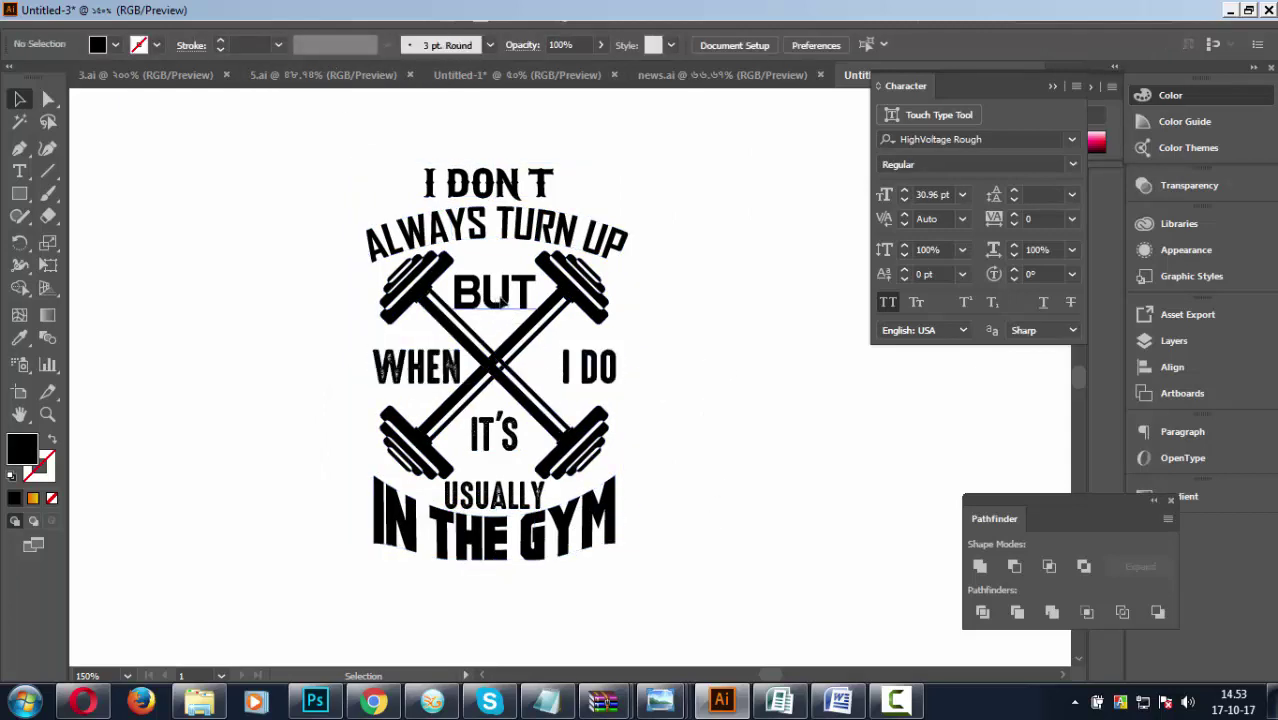
left_click_drag(505, 298, 510, 298)
left_click(765, 461)
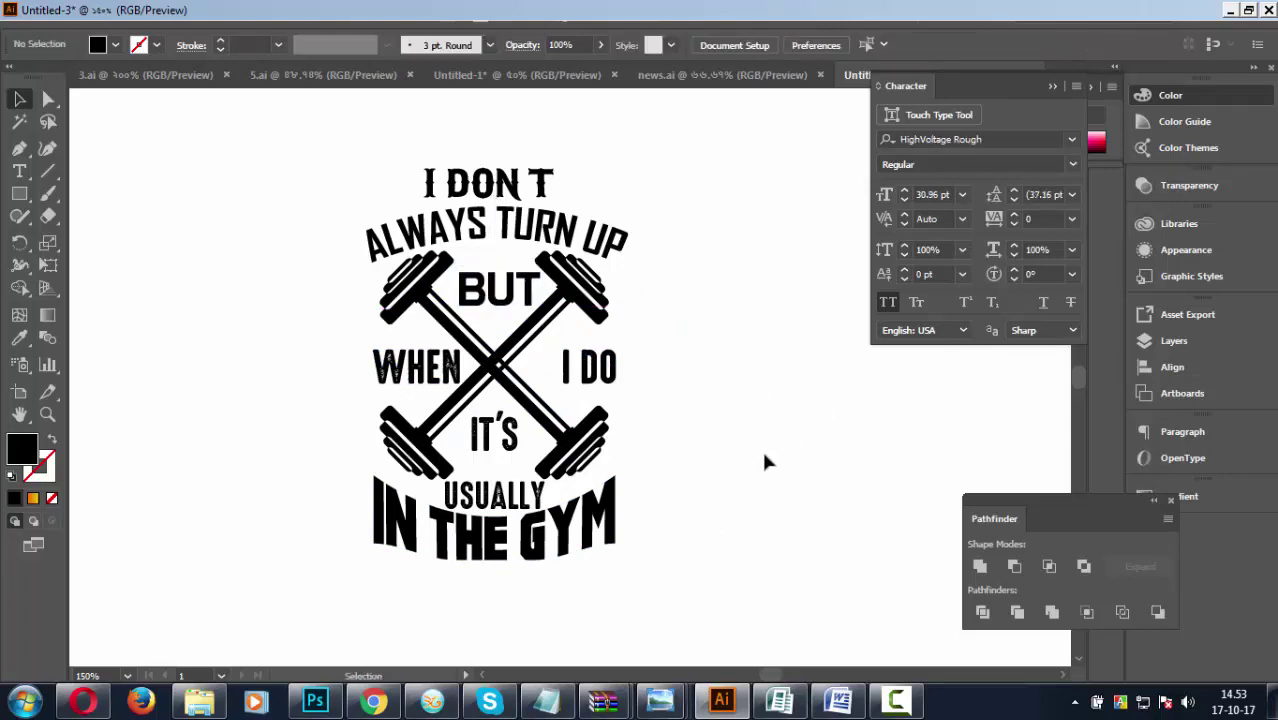
left_click(500, 289)
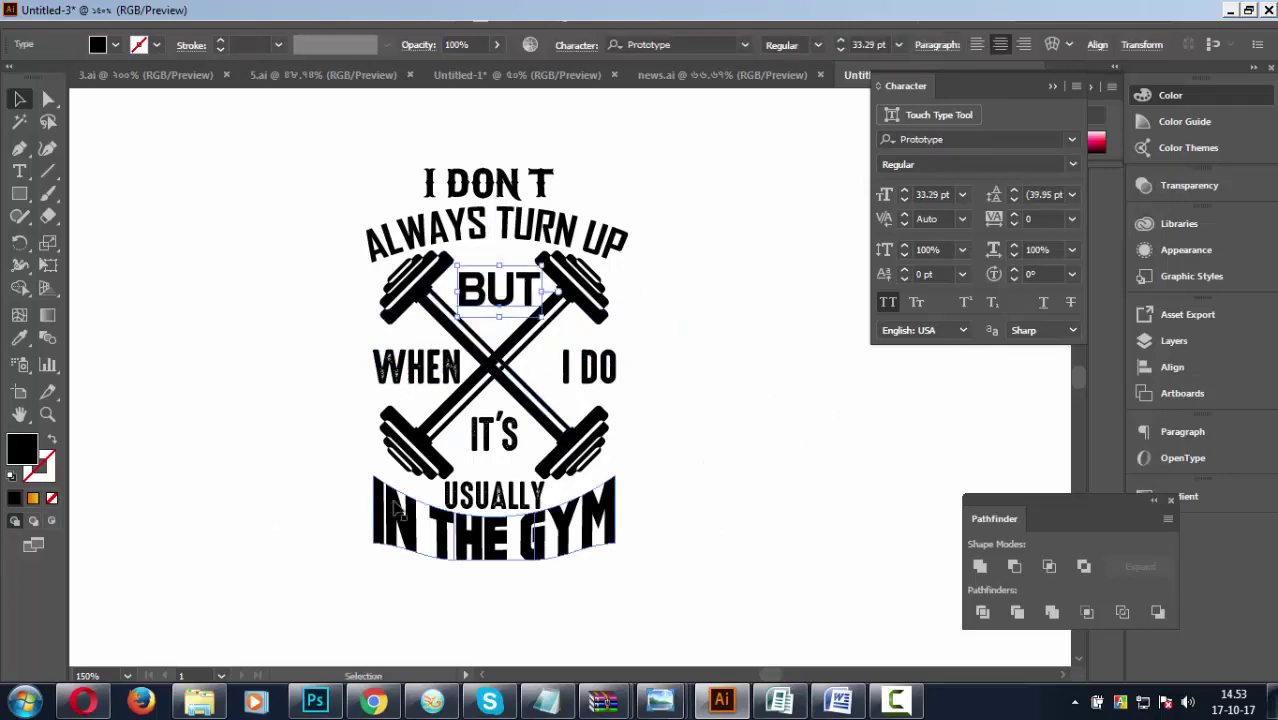
left_click(457, 515)
left_click(19, 337)
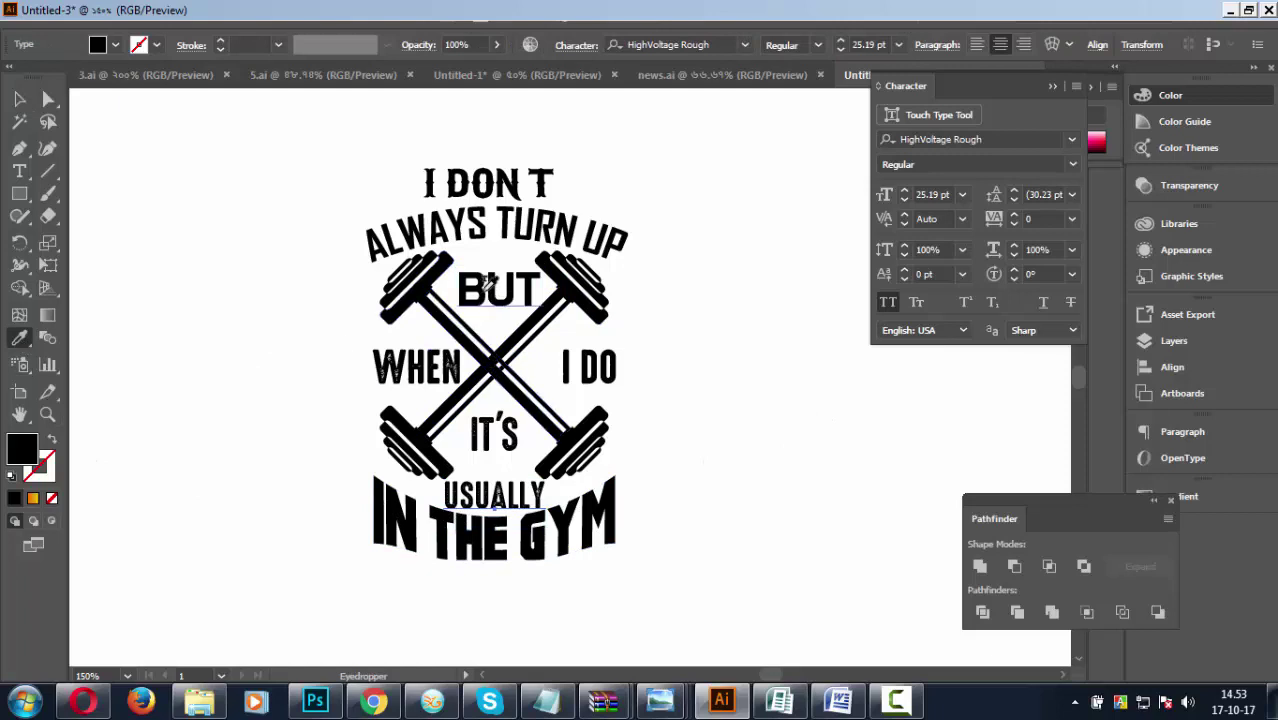
left_click(489, 285)
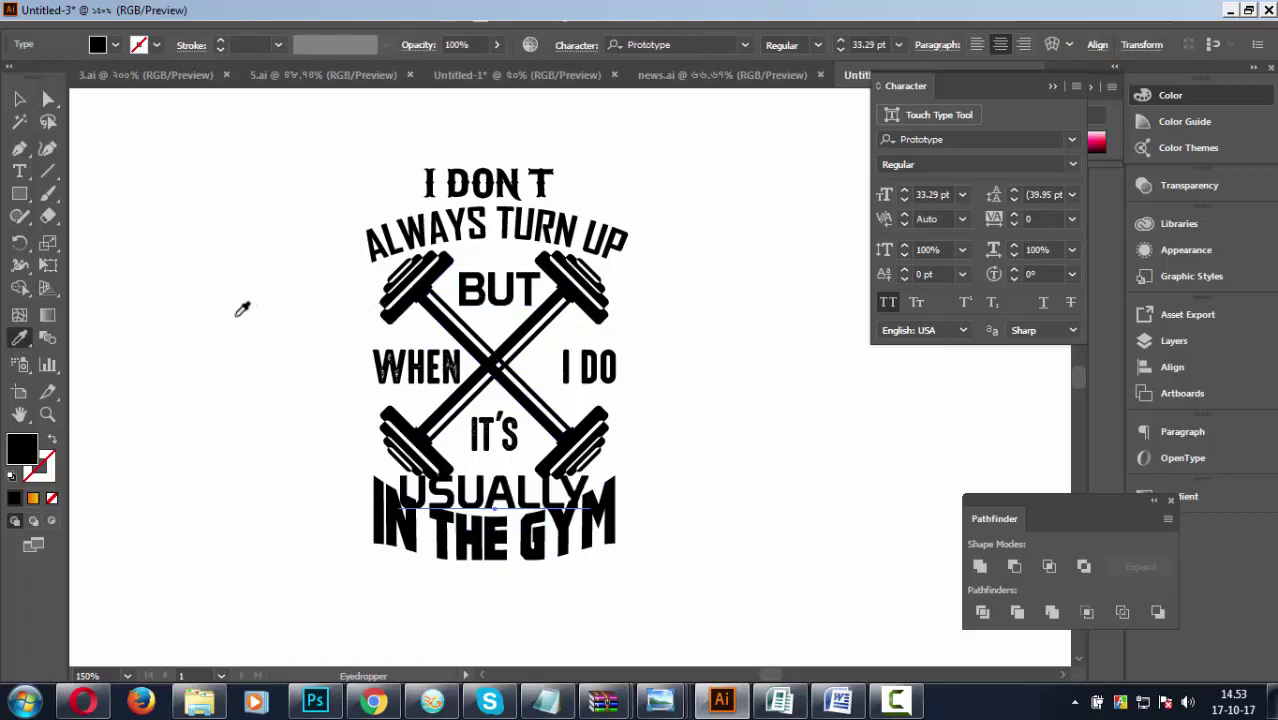
key("ctrl+z")
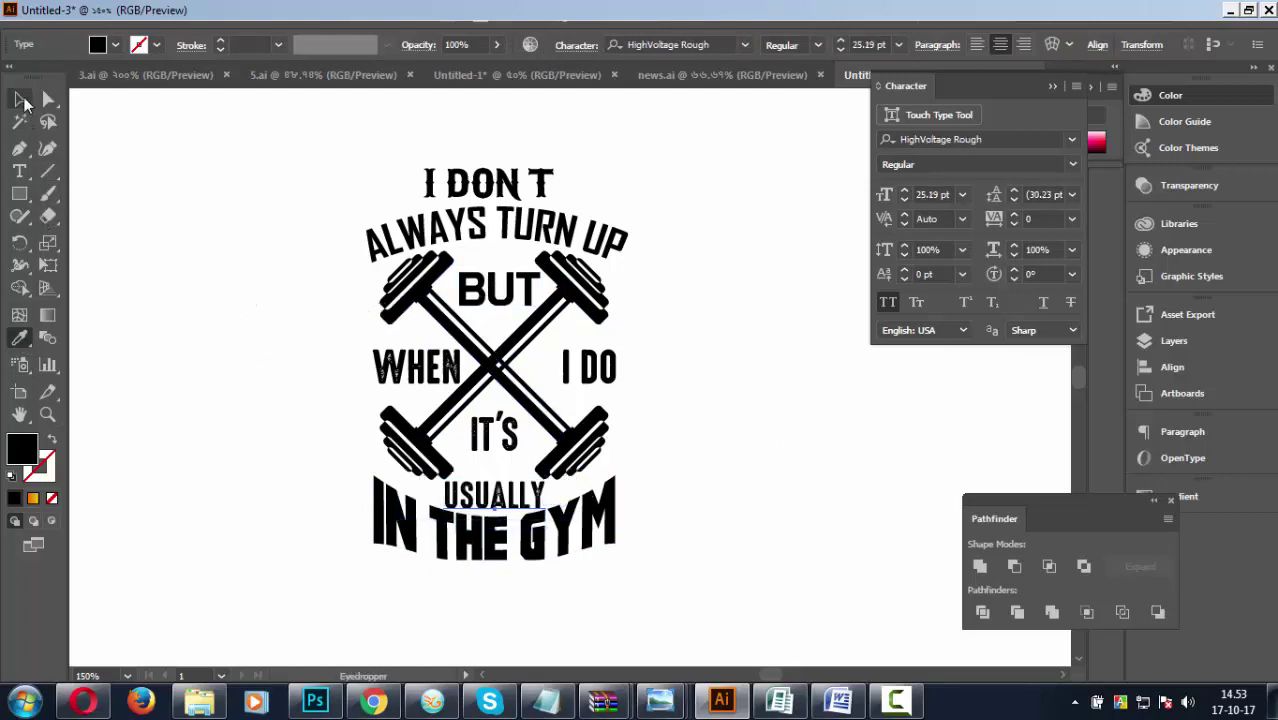
left_click(20, 100)
left_click(151, 155)
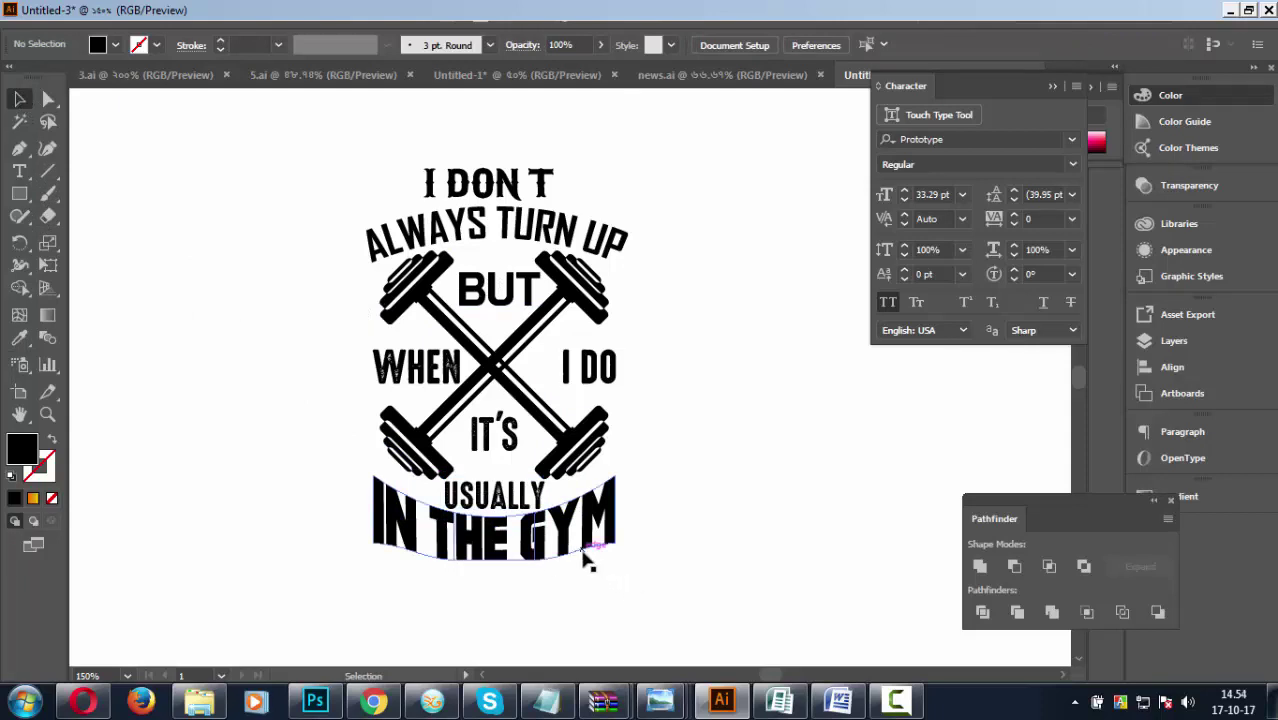
left_click(510, 186)
Warp the I DON T line into an Arc envelope with 12% bend.
left_click(664, 190)
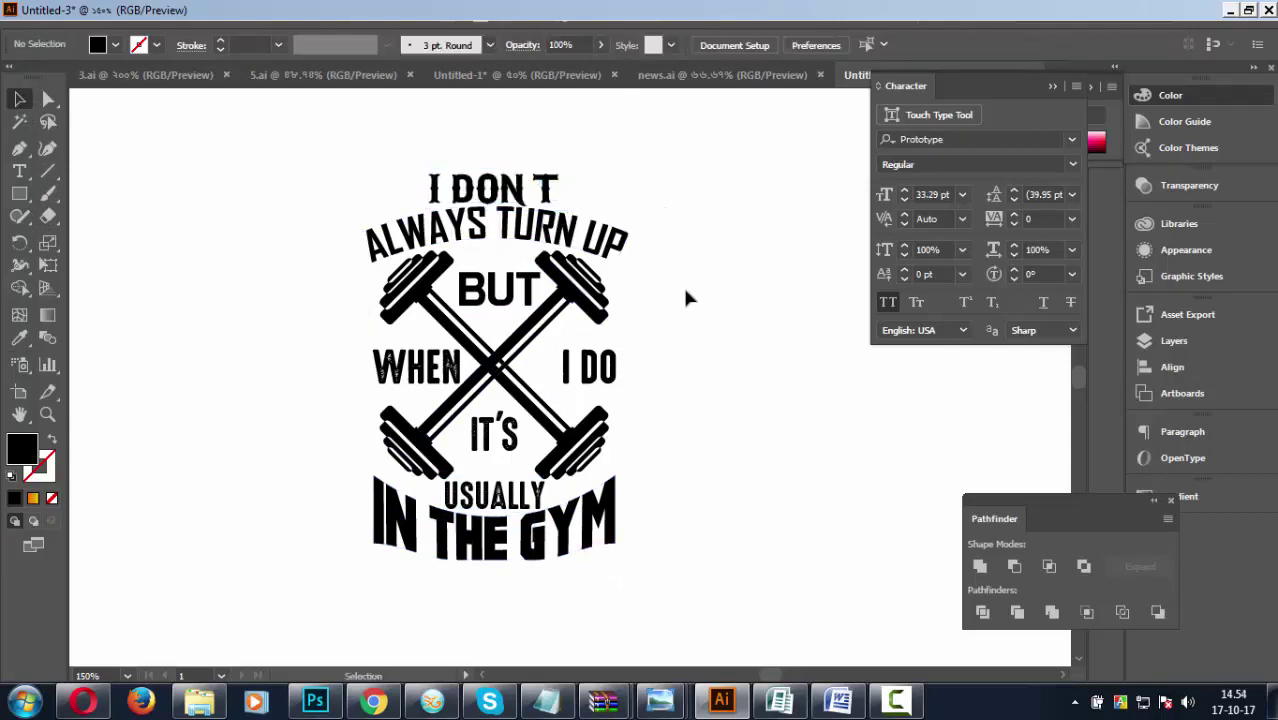
left_click(510, 190)
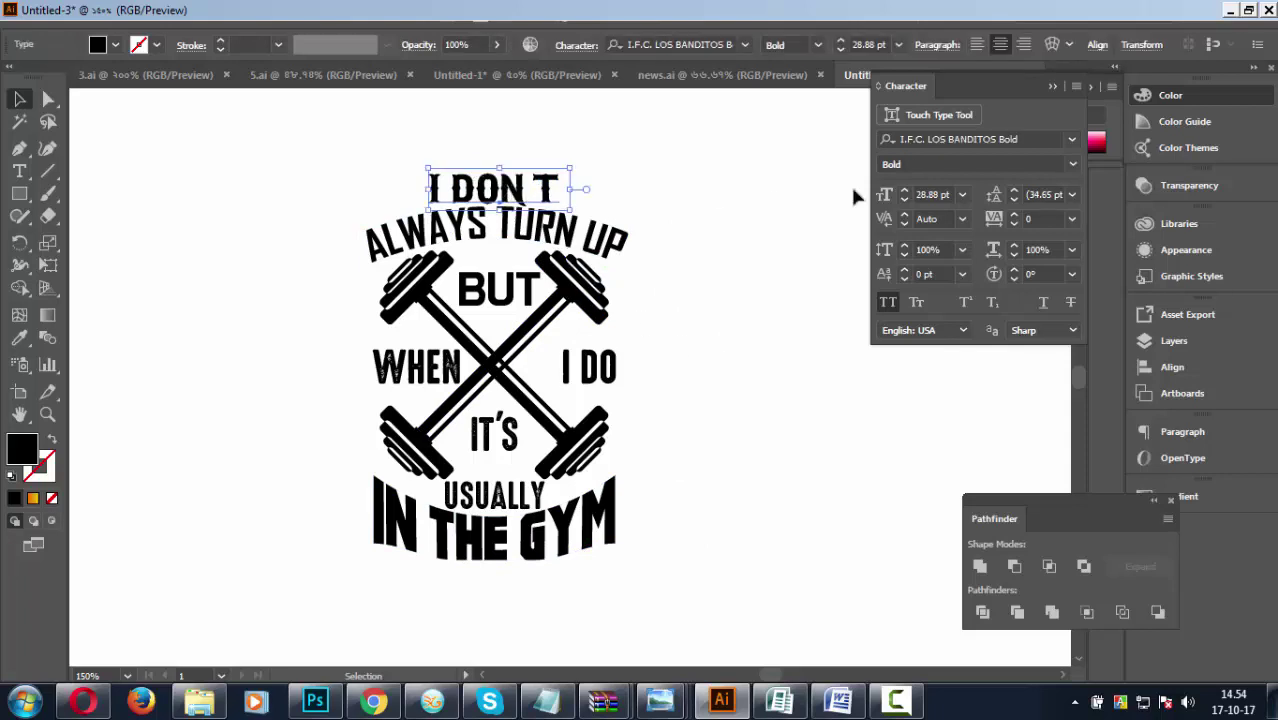
left_click(1051, 45)
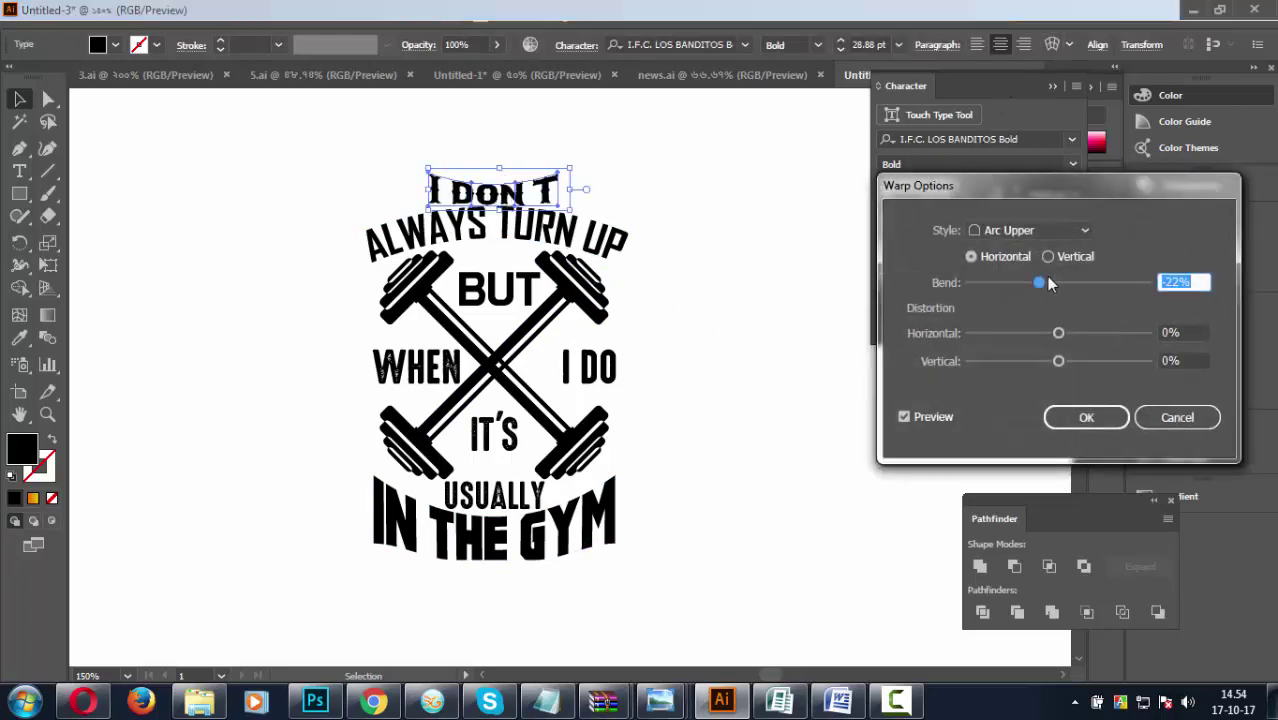
left_click(1015, 230)
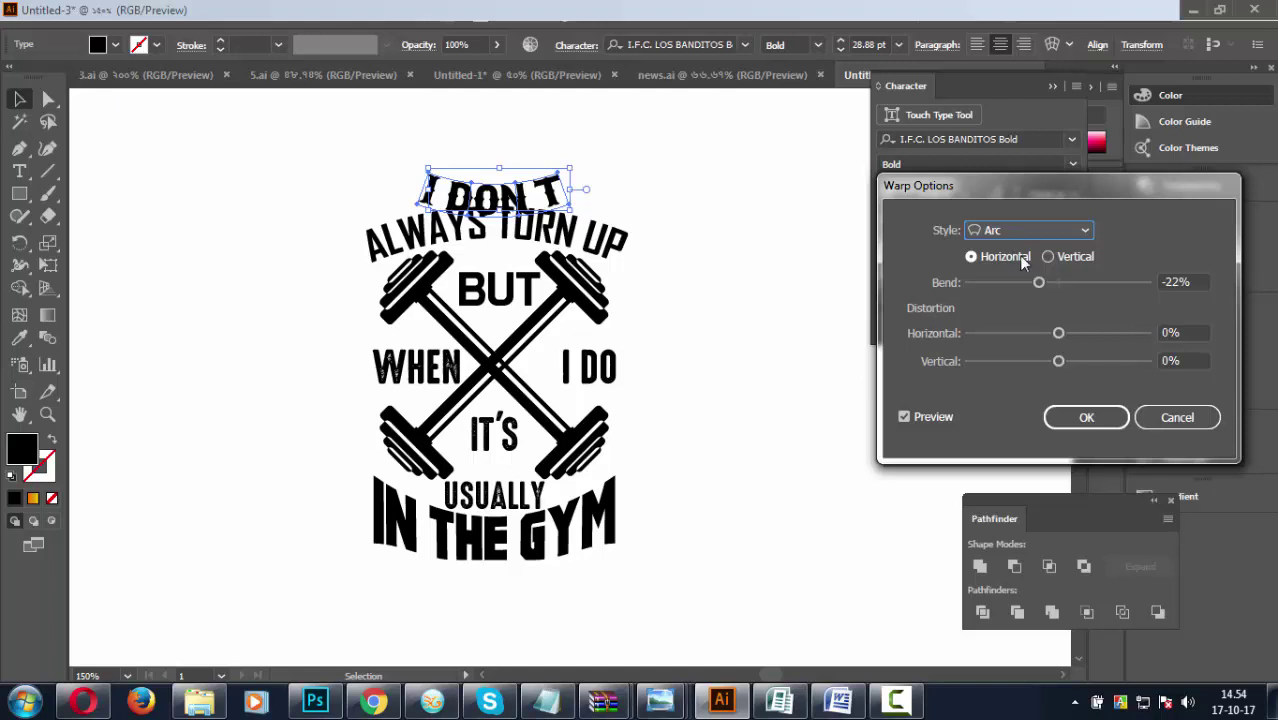
left_click_drag(1039, 282, 1067, 286)
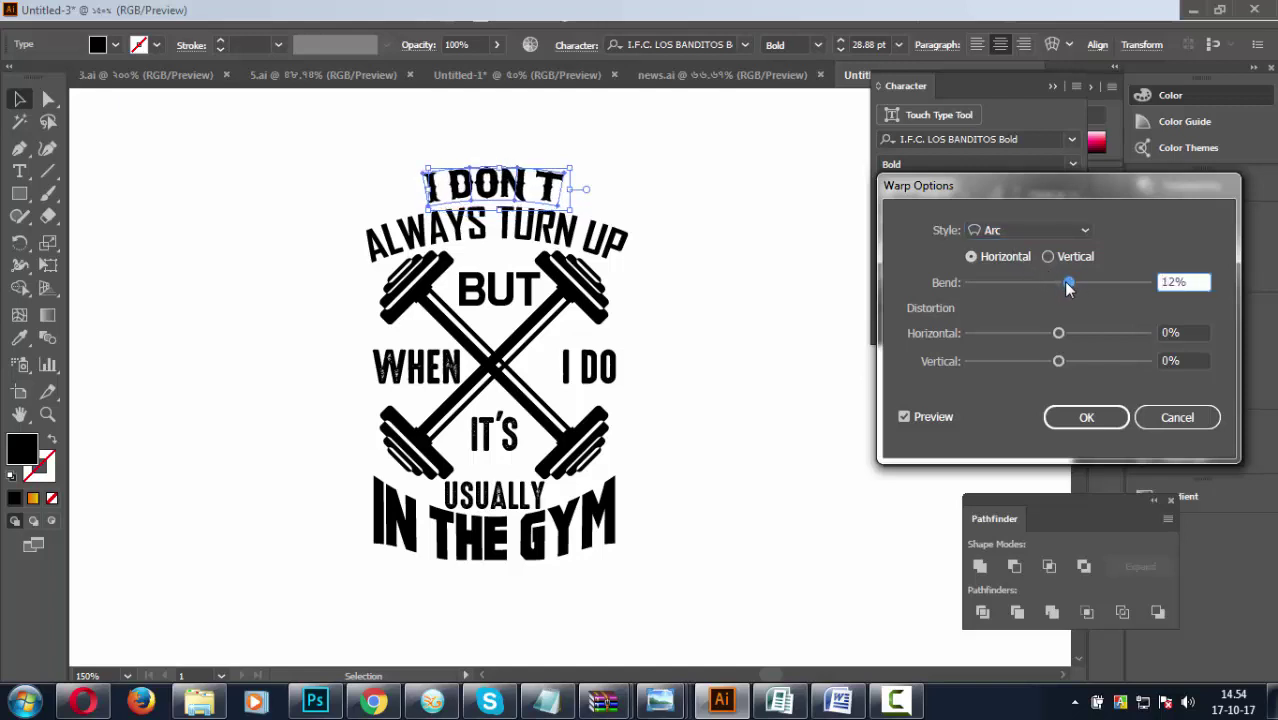
left_click(1170, 418)
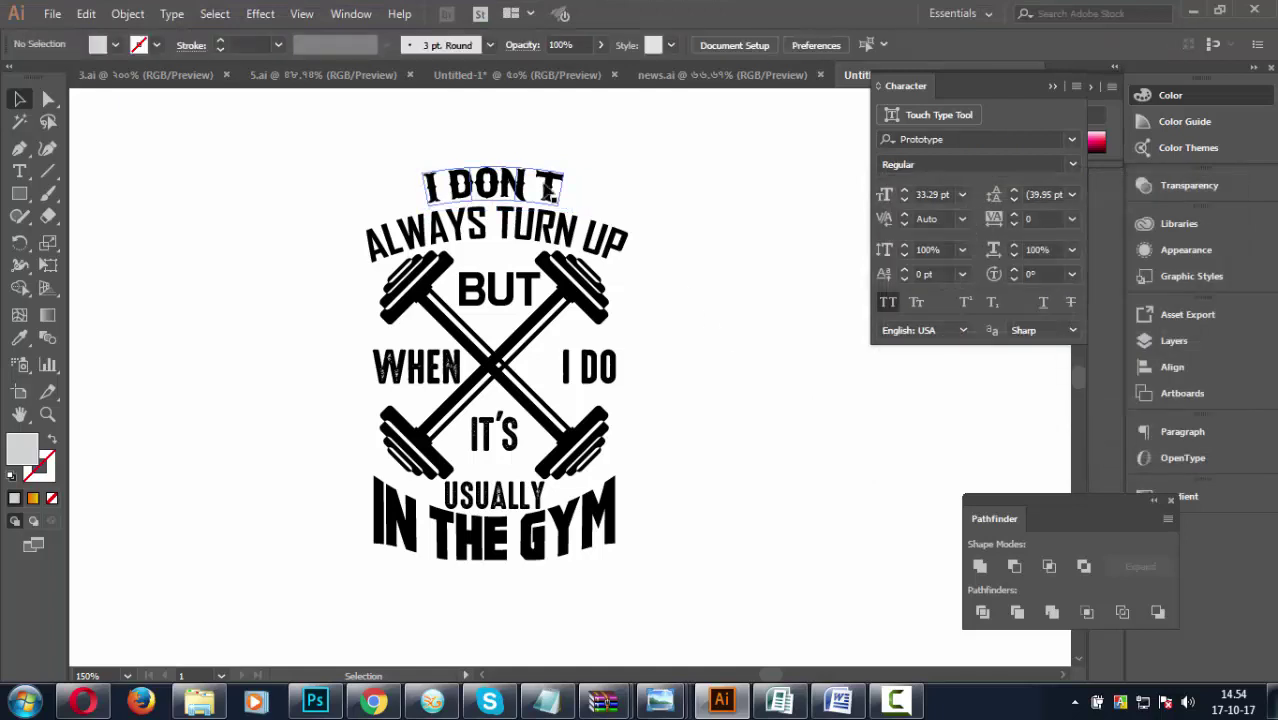
Narrow ALWAYS TURN UP to about 181.94 × 37.99 pt.
left_click(549, 191)
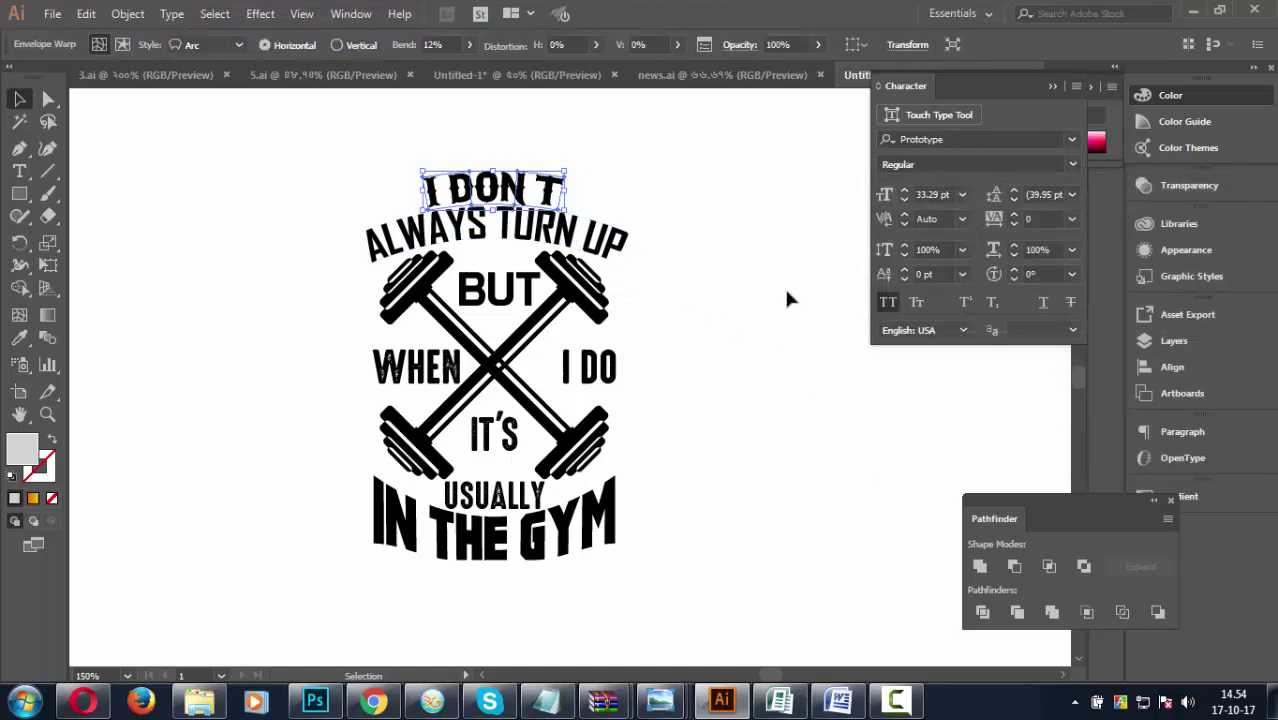
left_click(792, 343)
left_click(618, 238)
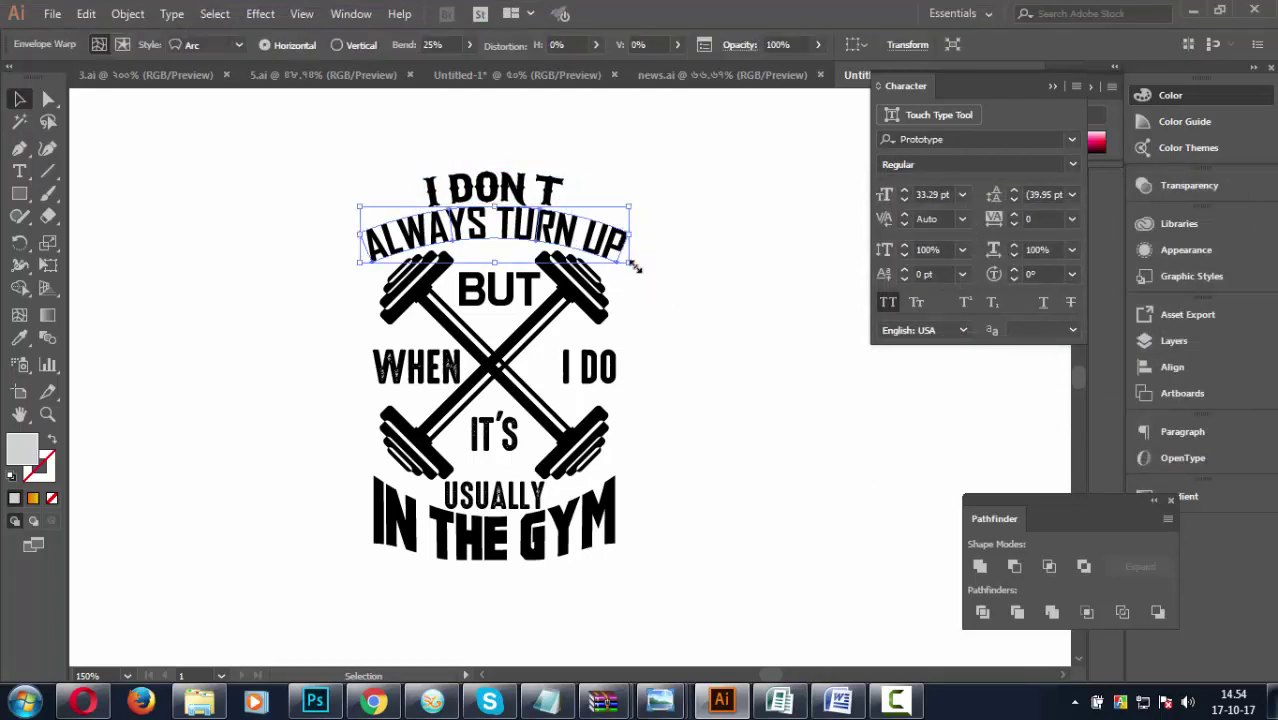
left_click_drag(626, 262, 622, 268)
left_click(690, 330)
left_click(566, 258)
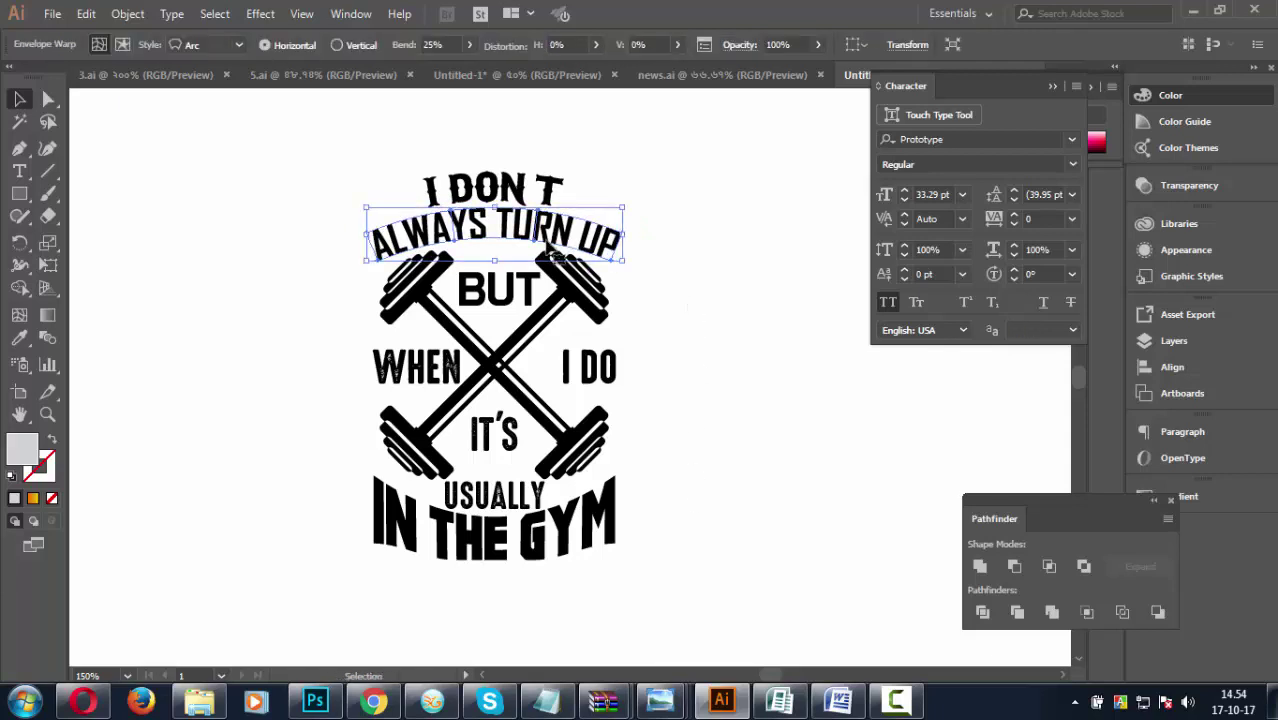
left_click(692, 408)
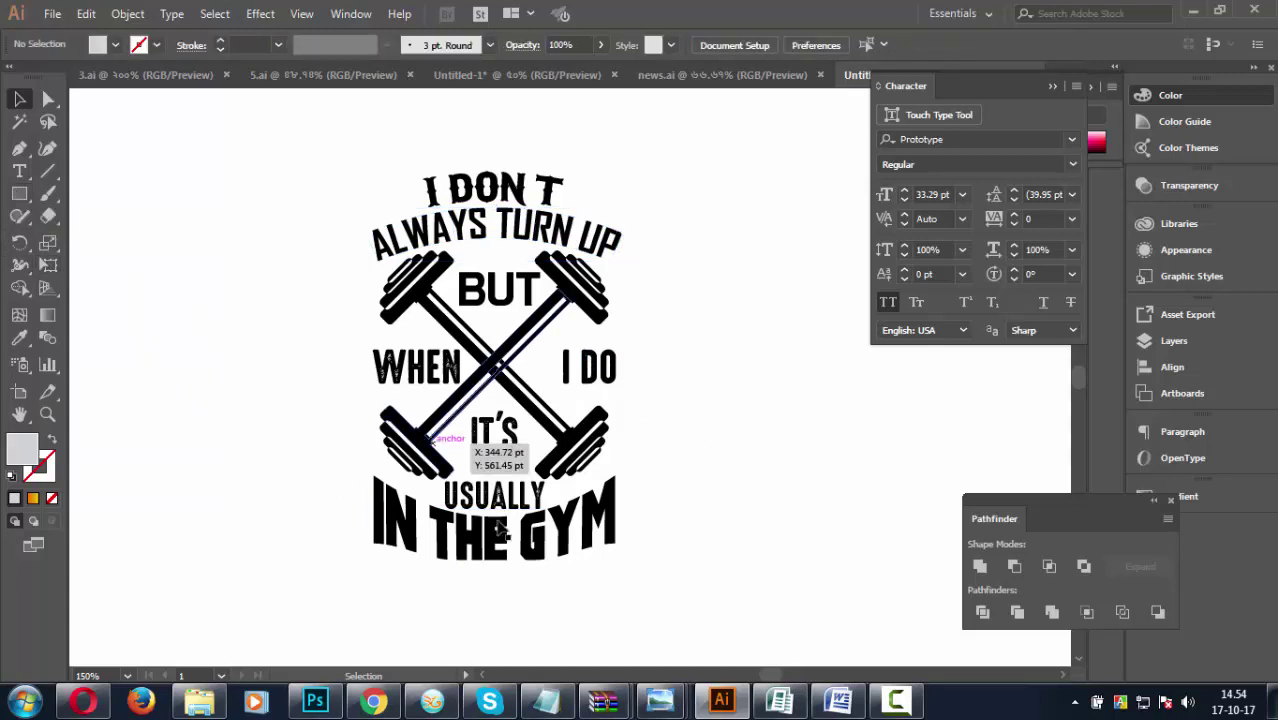
left_click_drag(541, 584, 483, 526)
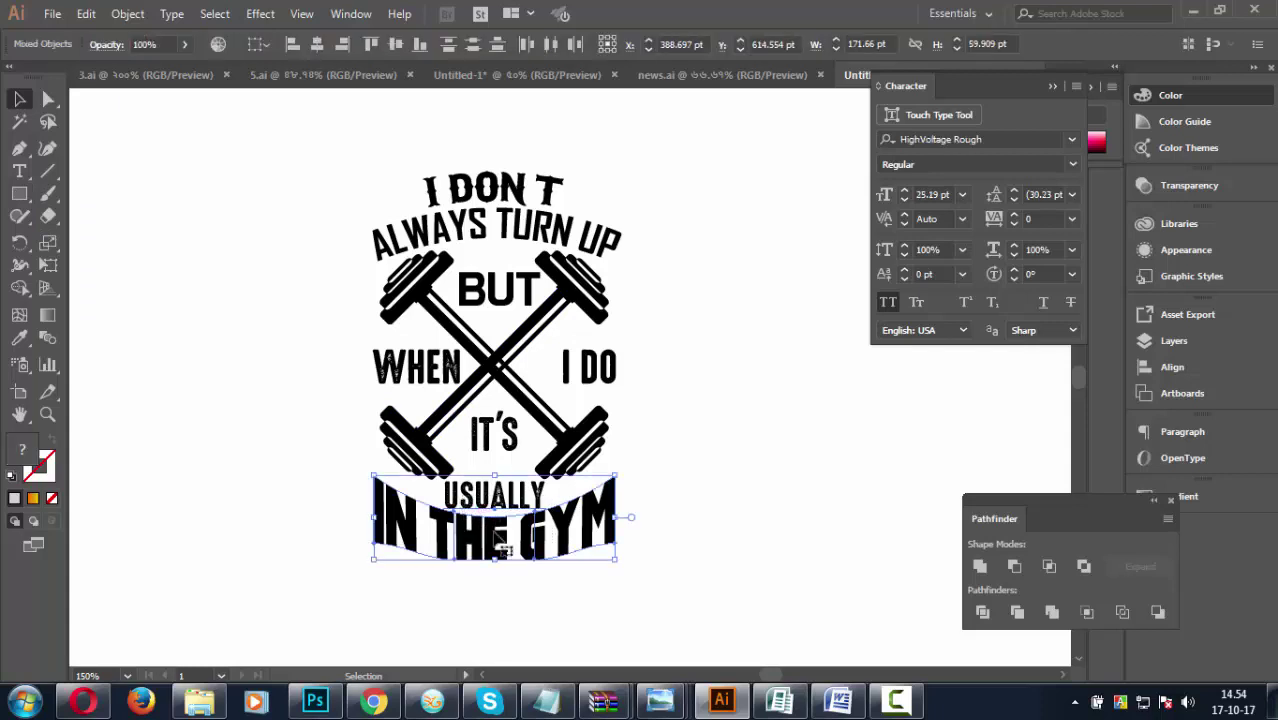
left_click(663, 545)
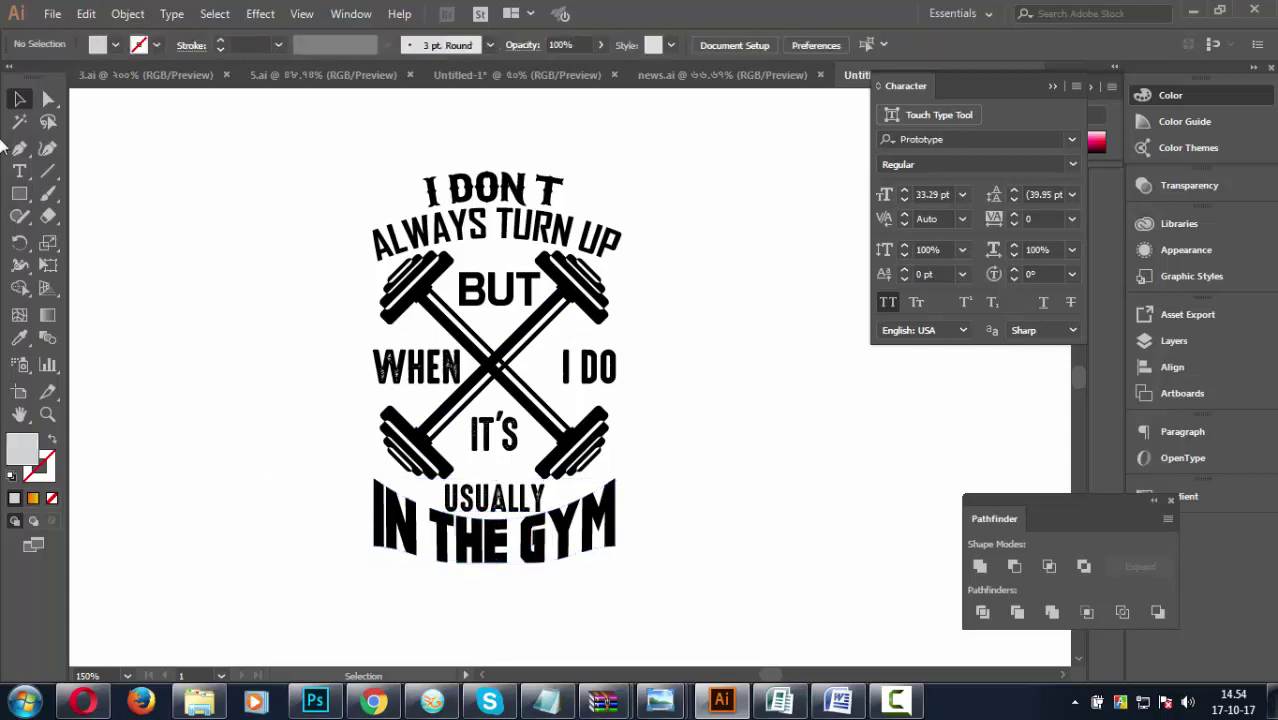
left_click(19, 148)
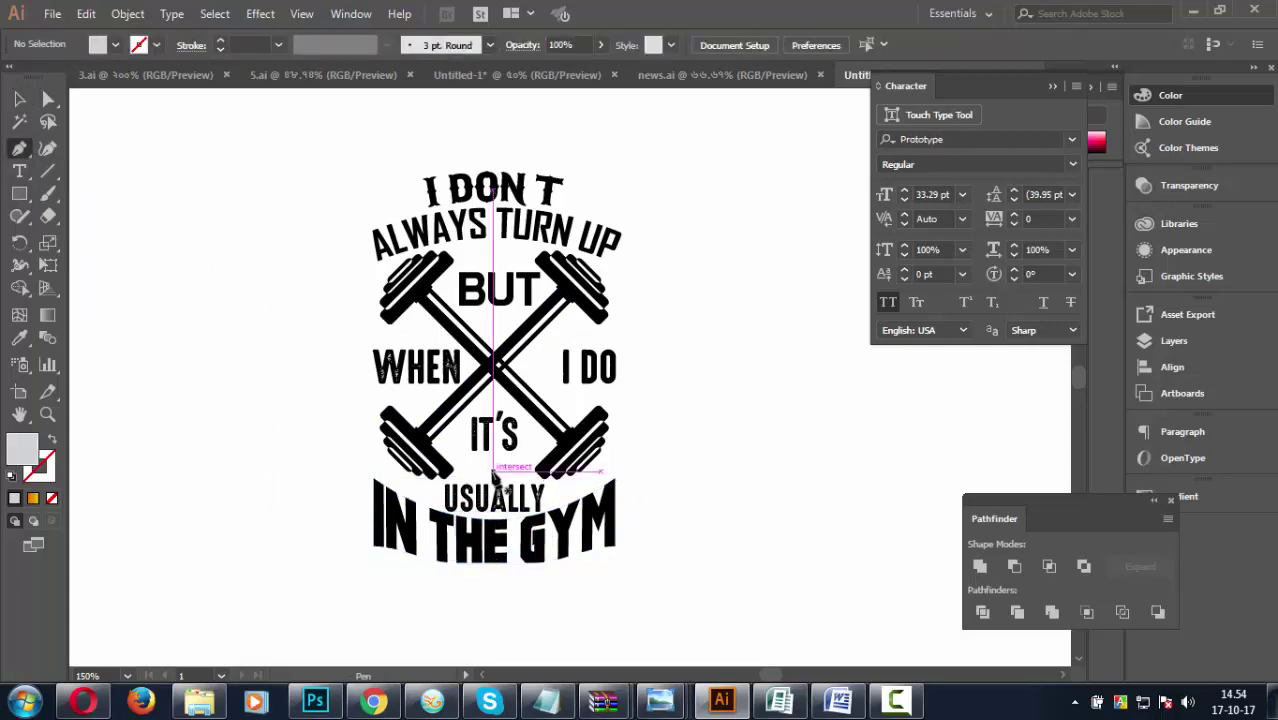
Draw a small grey triangular wedge right of USUALLY, just above GYM, with the Pen tool.
left_click(552, 490)
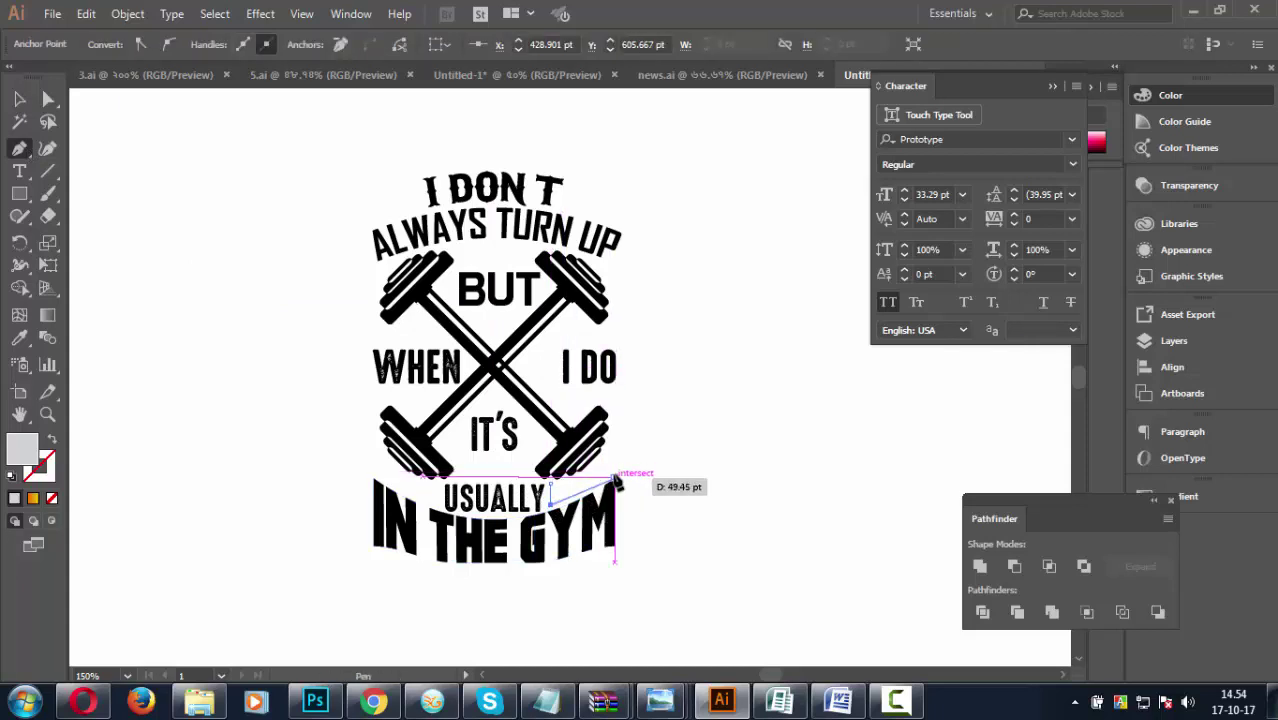
left_click(617, 475)
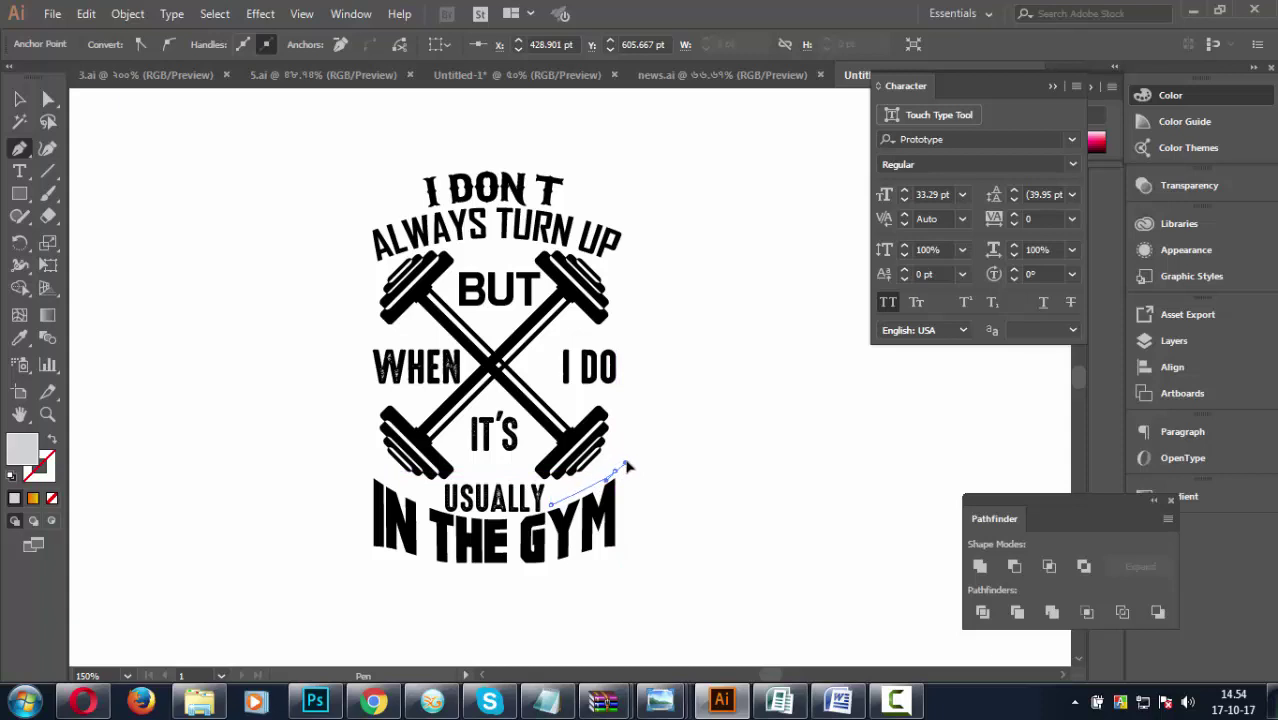
left_click_drag(633, 461, 635, 455)
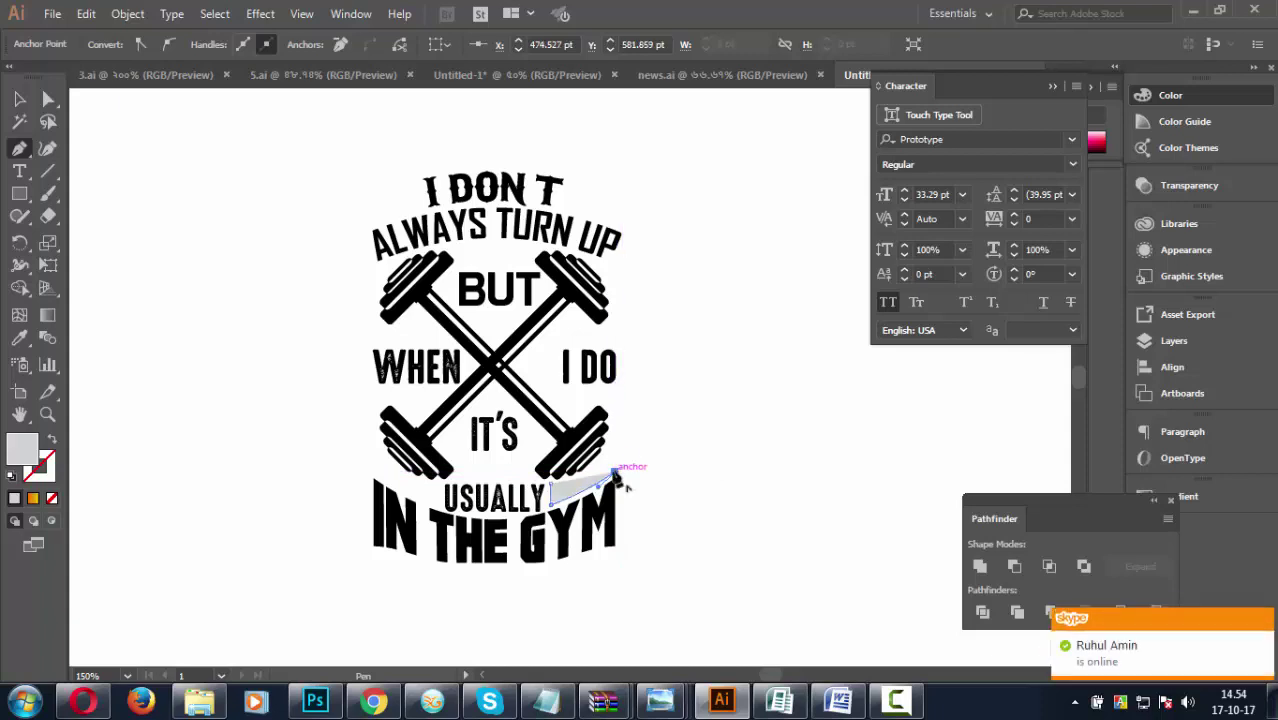
left_click(550, 487)
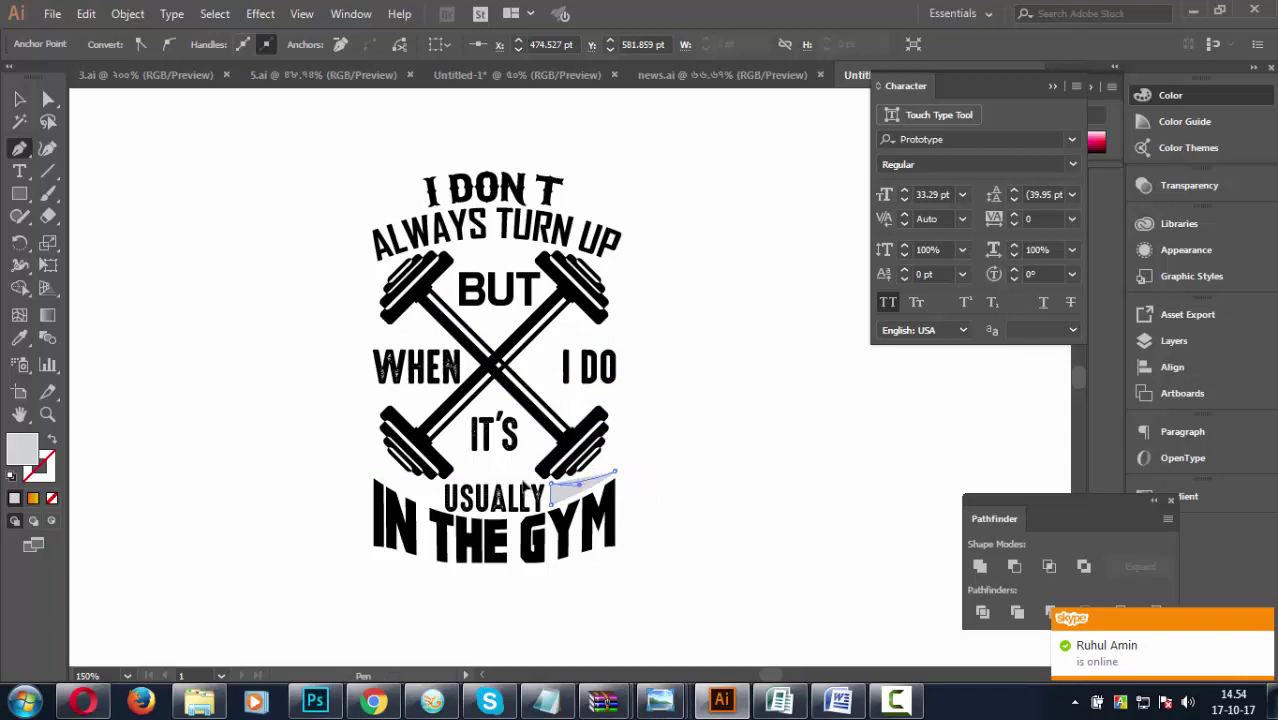
left_click(560, 496)
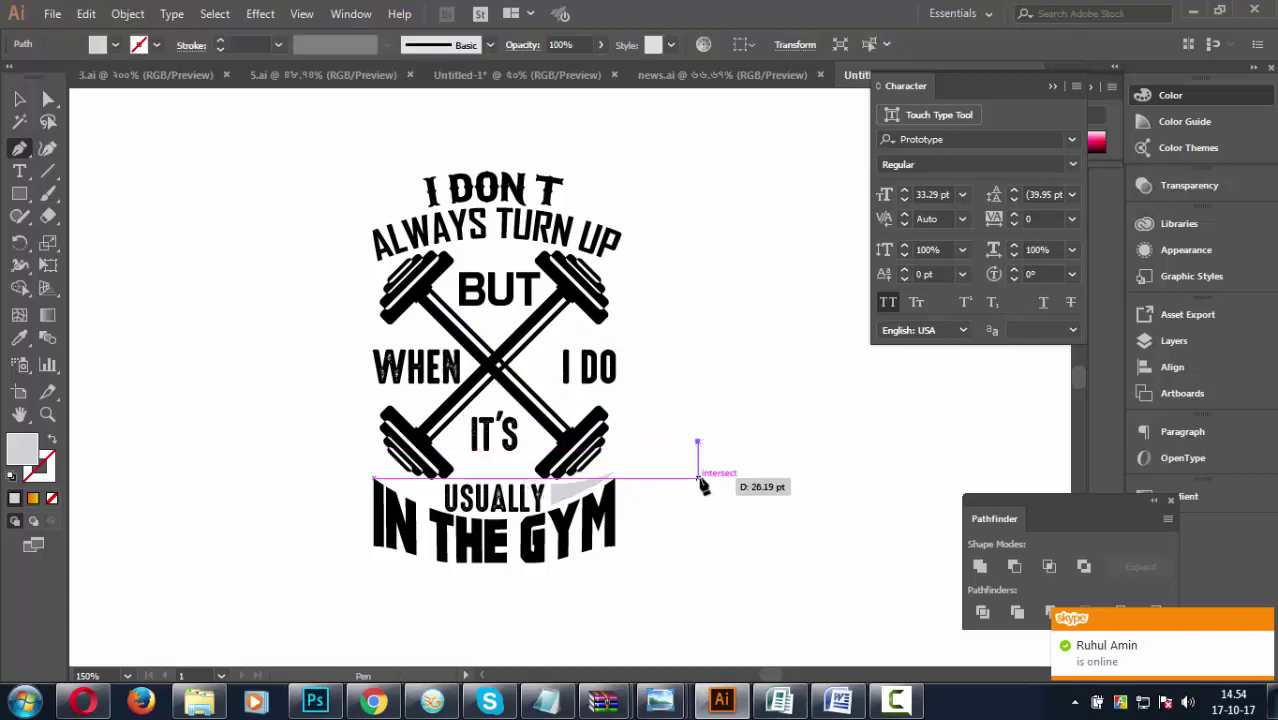
left_click(19, 98)
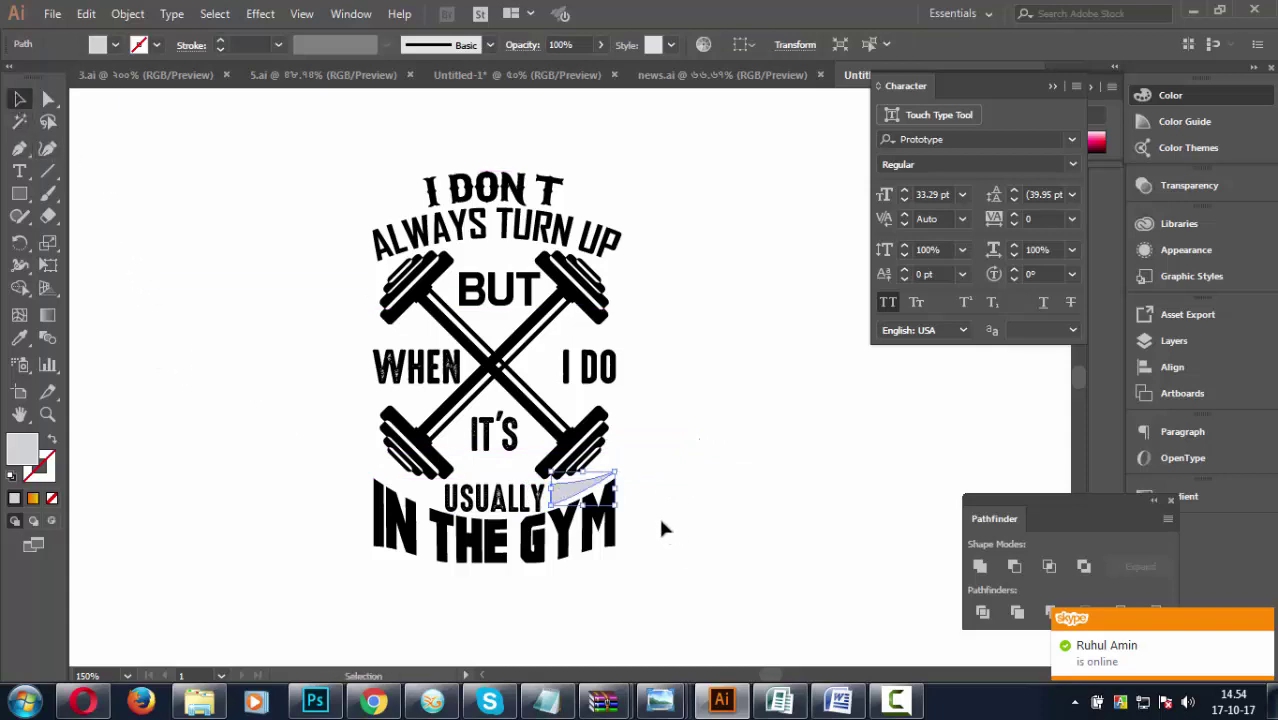
Reflect a copy of the wedge and move it to the left of USUALLY.
left_click(603, 495)
right_click(598, 490)
mouse_move(652, 369)
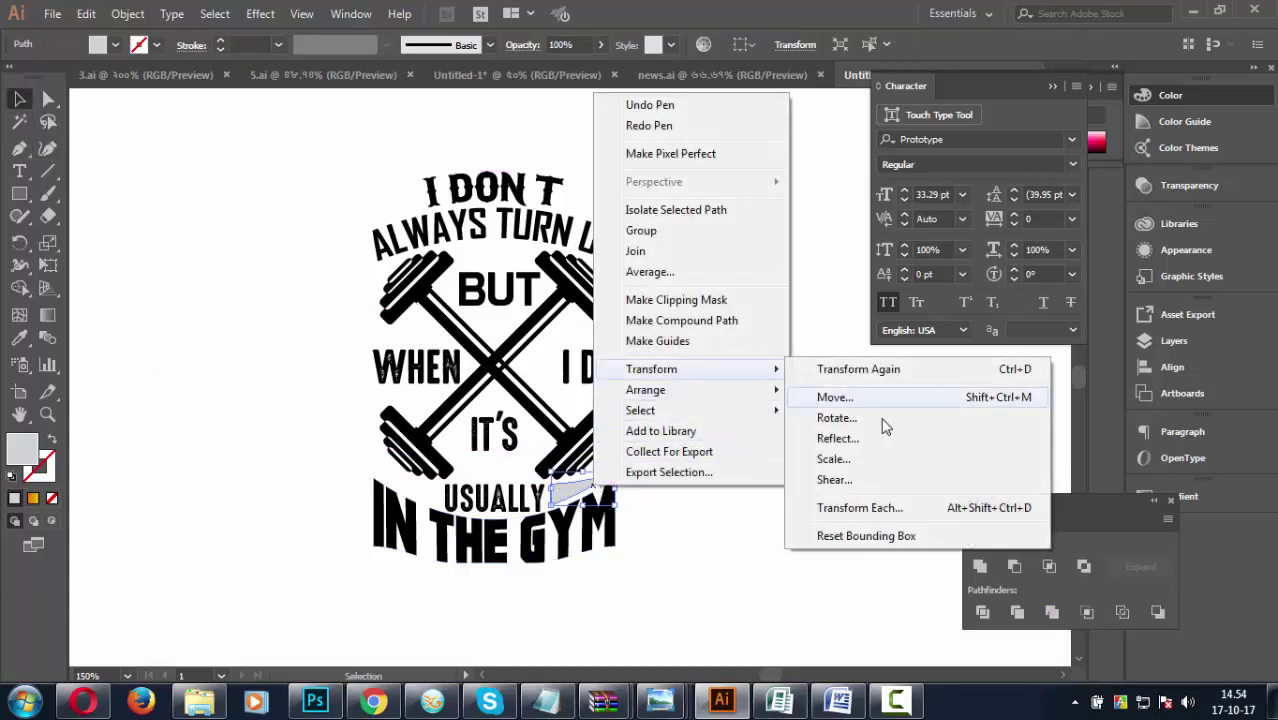
left_click(858, 440)
left_click(762, 476)
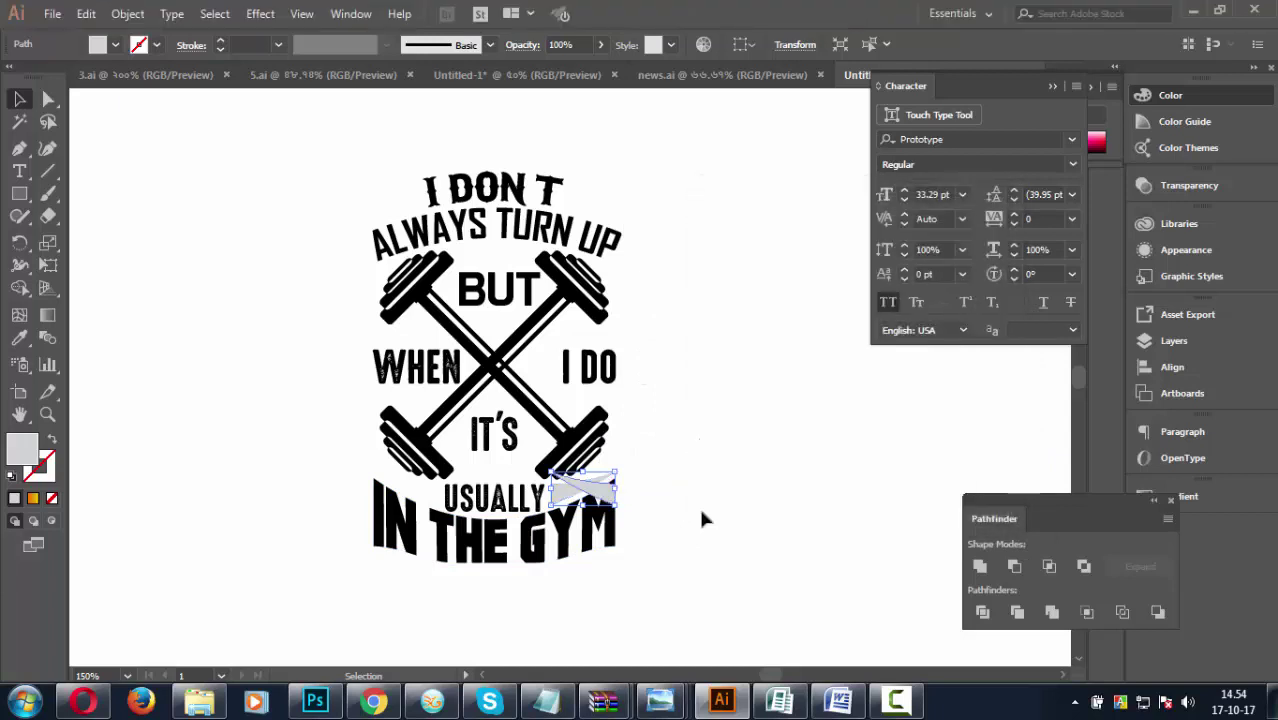
left_click_drag(600, 493, 424, 494)
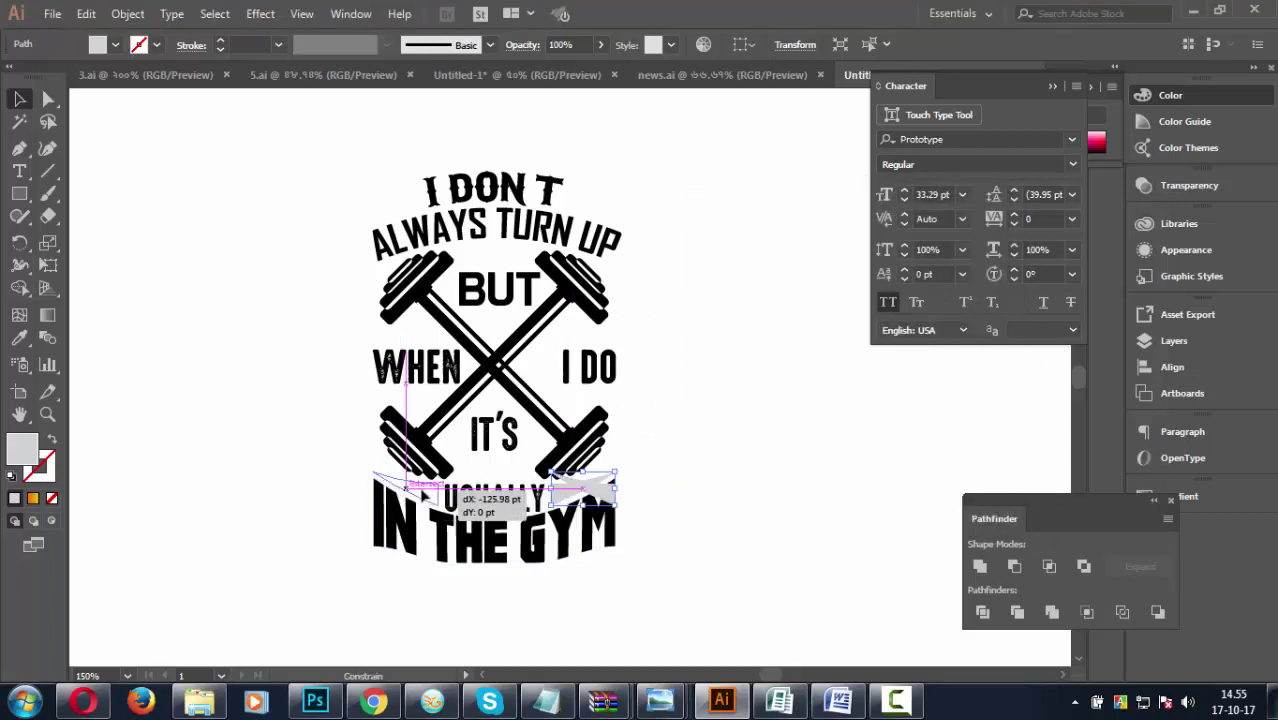
left_click(793, 480)
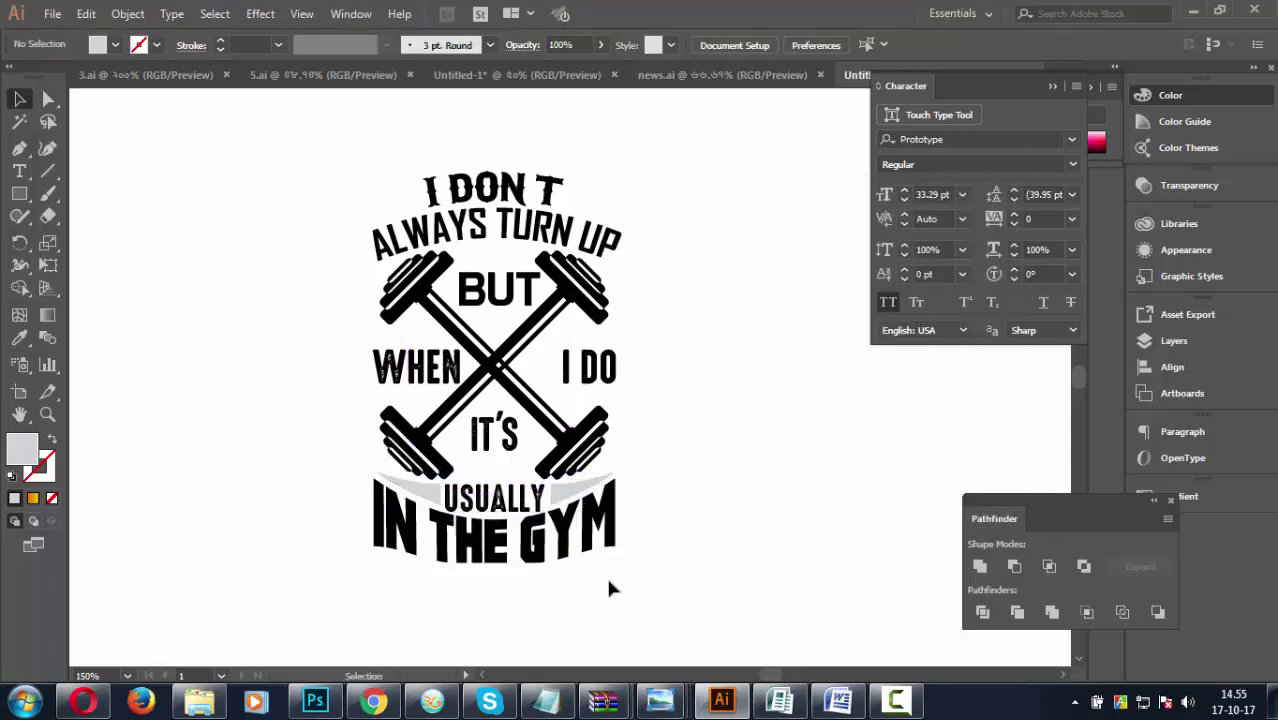
Convert USUALLY to outlines and group it with both wedges.
left_click(506, 510)
right_click(506, 512)
left_click(585, 271)
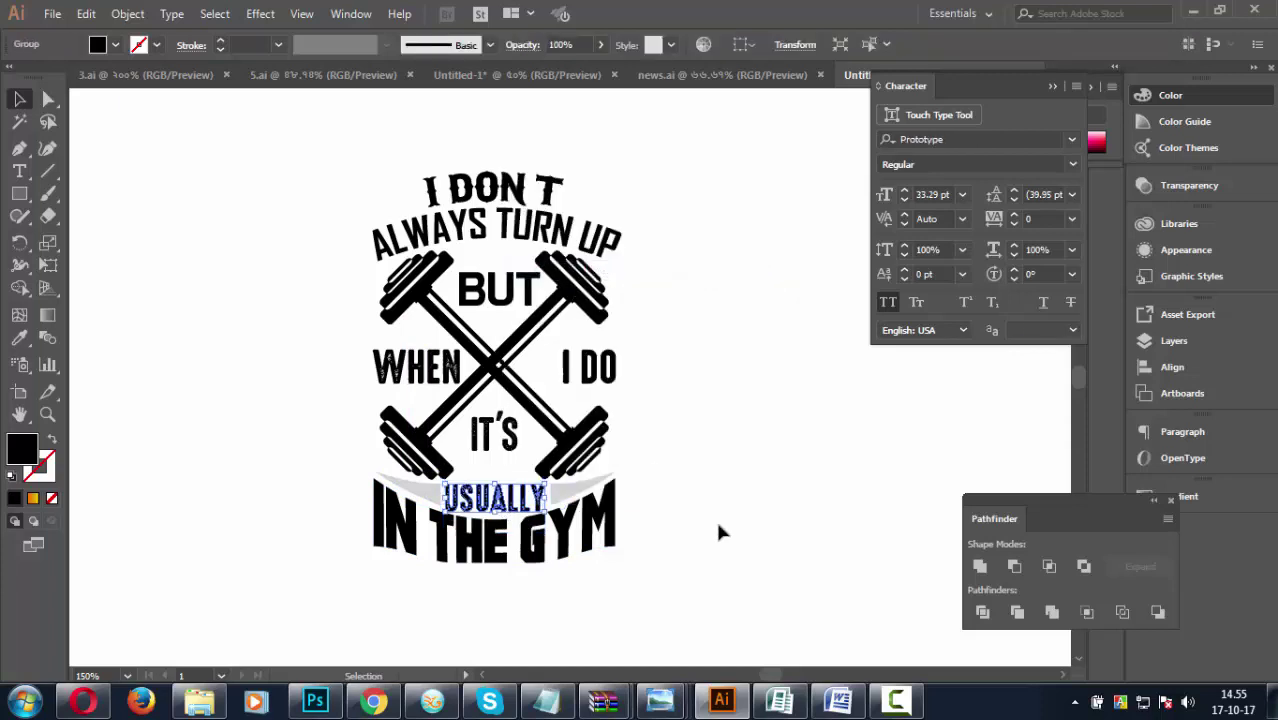
left_click(722, 528)
left_click(575, 495)
left_click(530, 498, "shift")
left_click(405, 490, "shift")
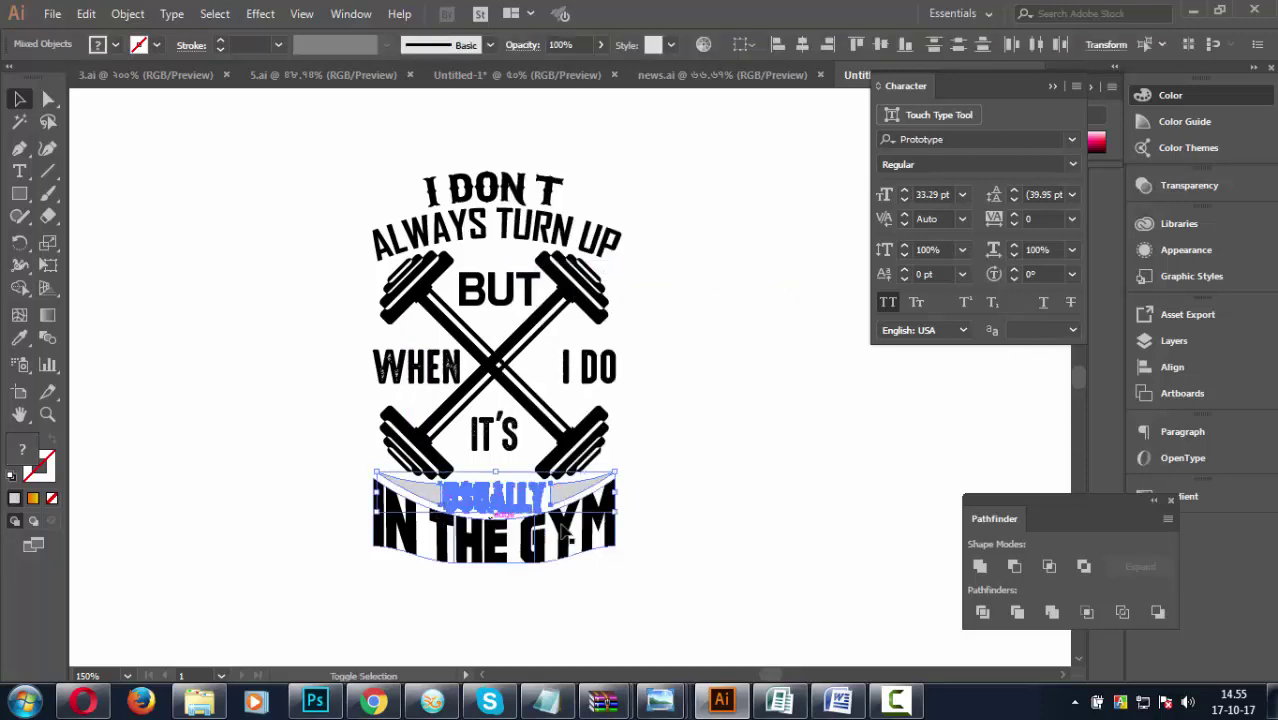
right_click(556, 488)
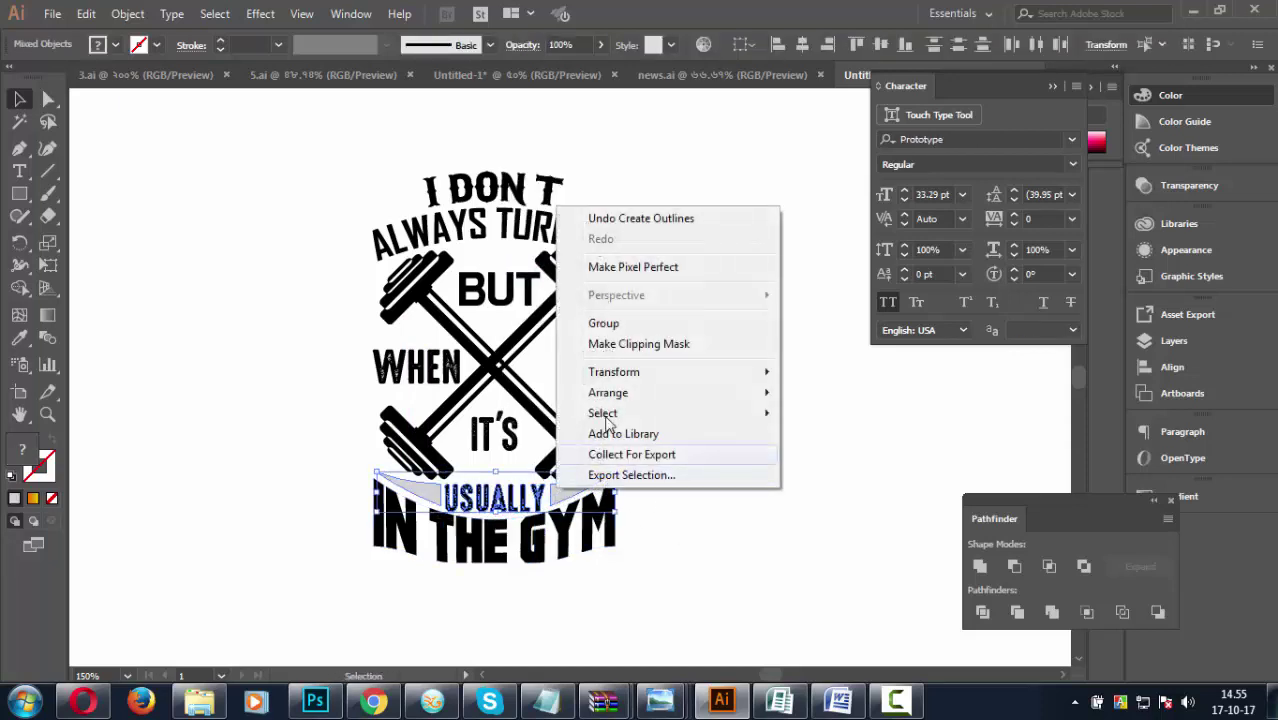
left_click(604, 324)
left_click(692, 410)
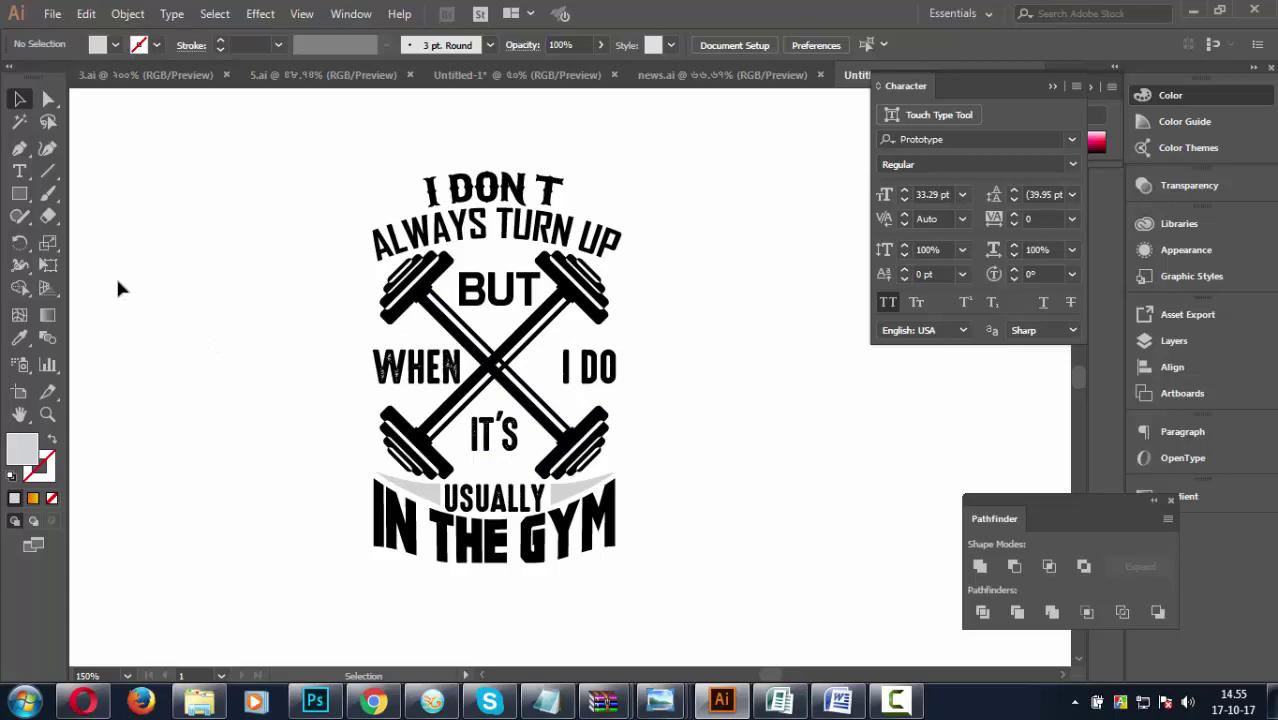
Draw a small grey star left of the design with the Star tool.
left_click_drag(19, 194, 108, 257)
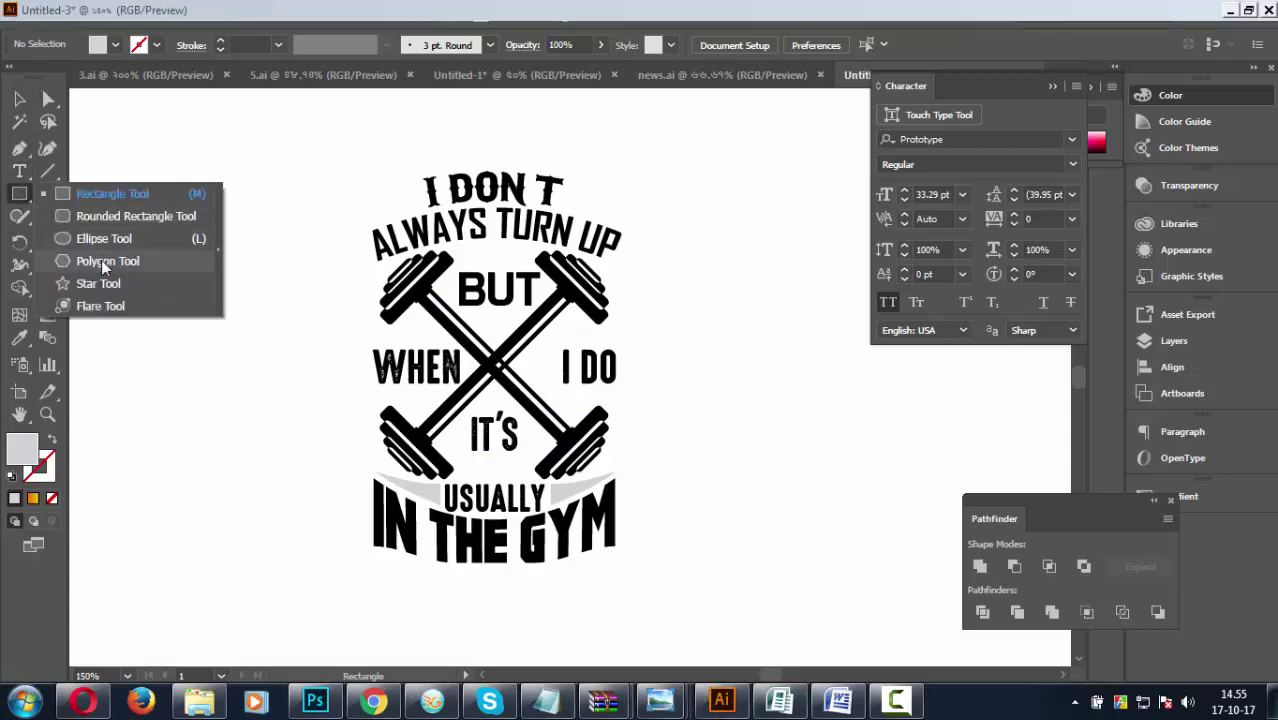
left_click_drag(19, 194, 85, 285)
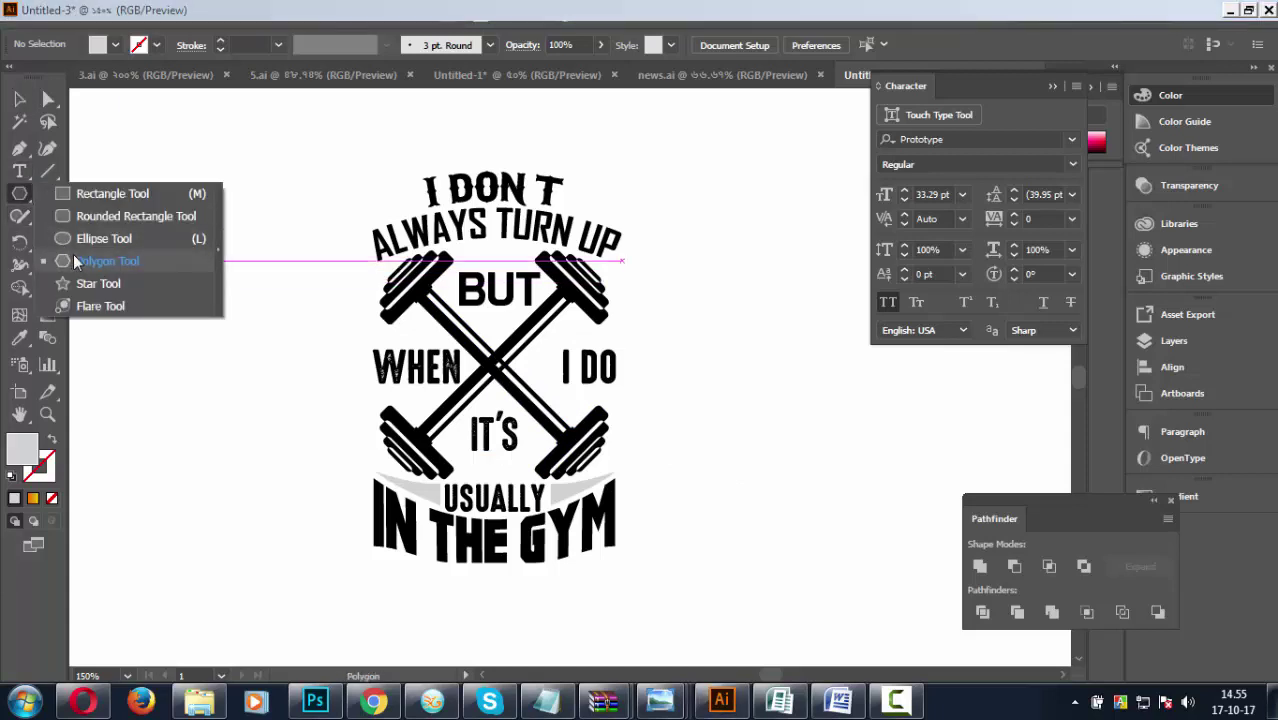
left_click_drag(190, 222, 200, 210)
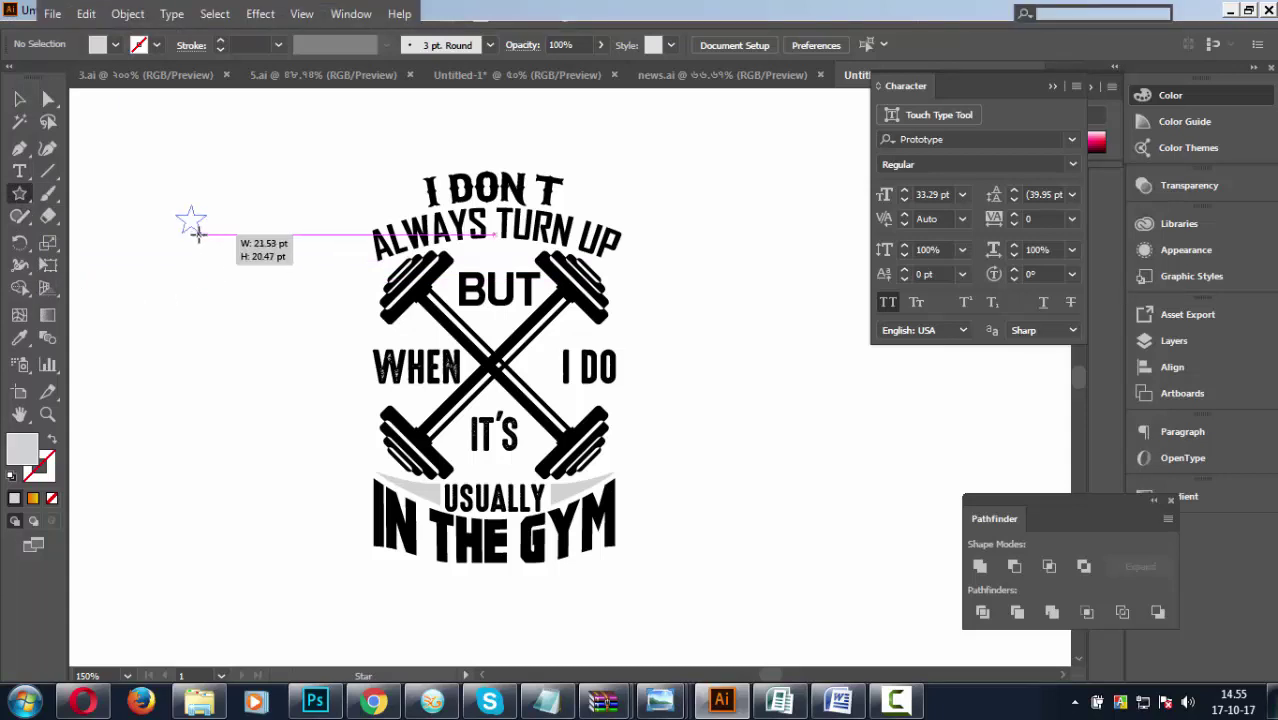
key("v")
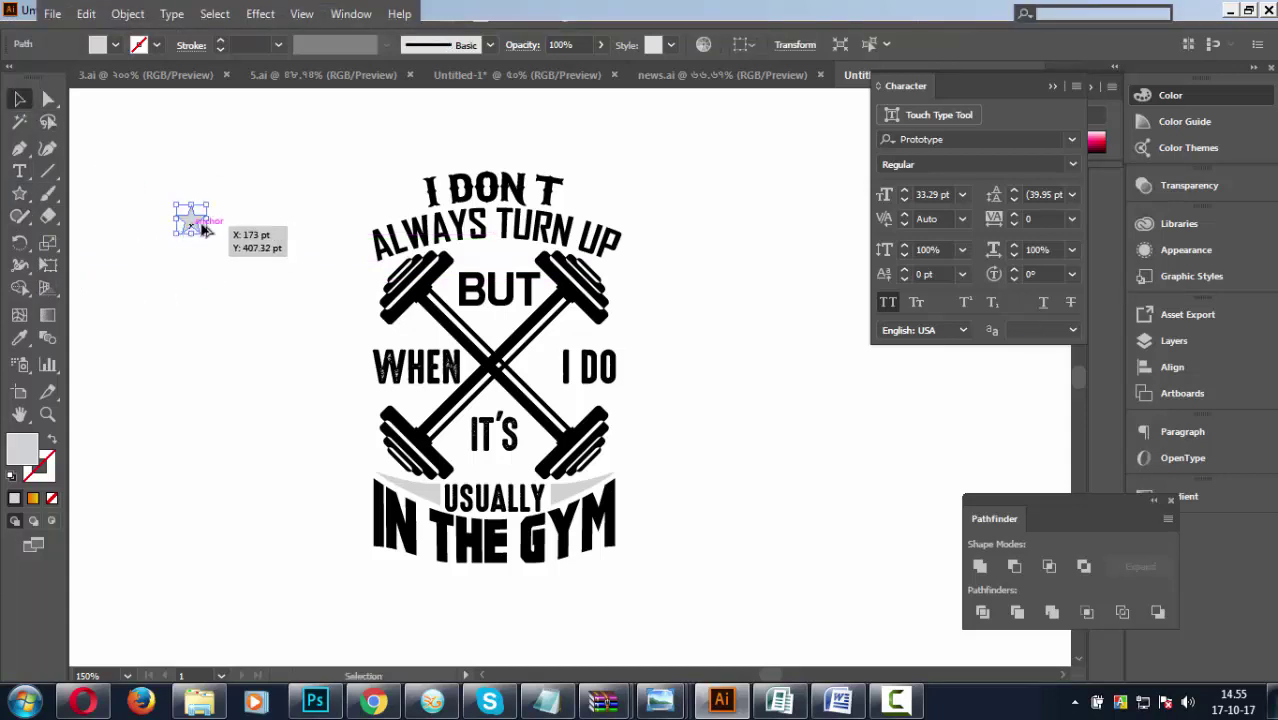
left_click_drag(186, 220, 259, 237)
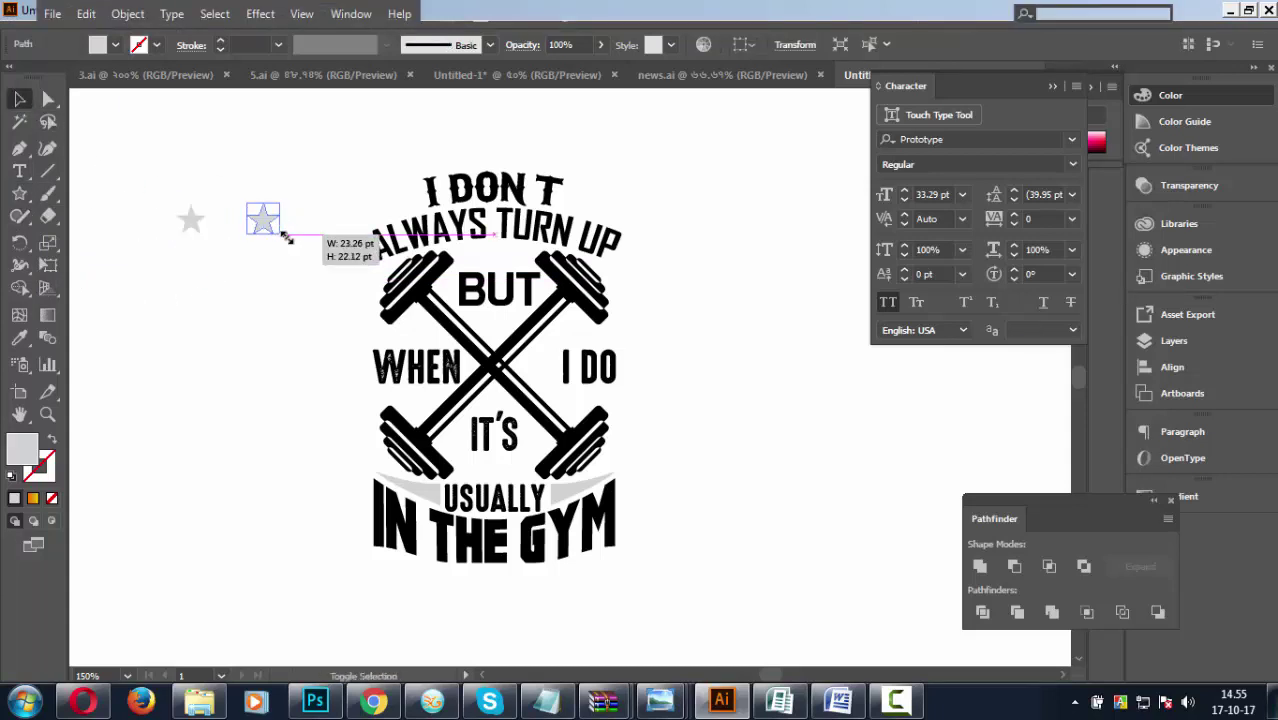
key("ctrl")
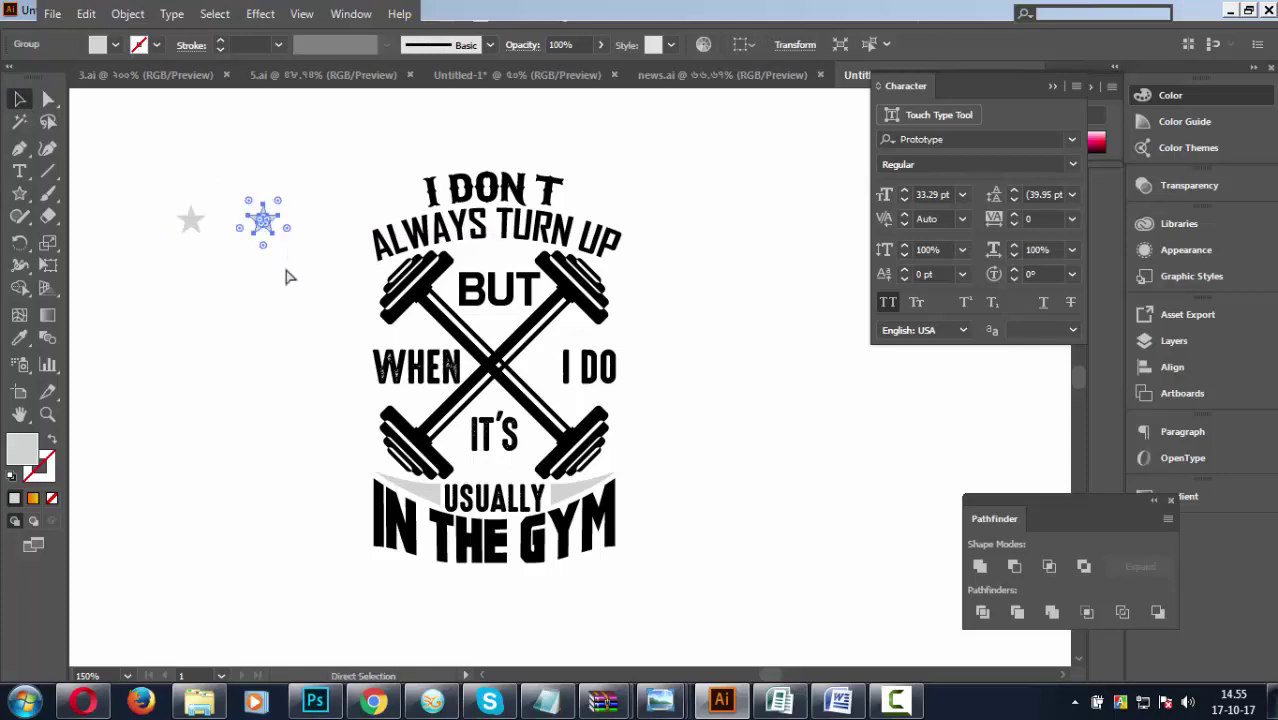
key("ctrl+v")
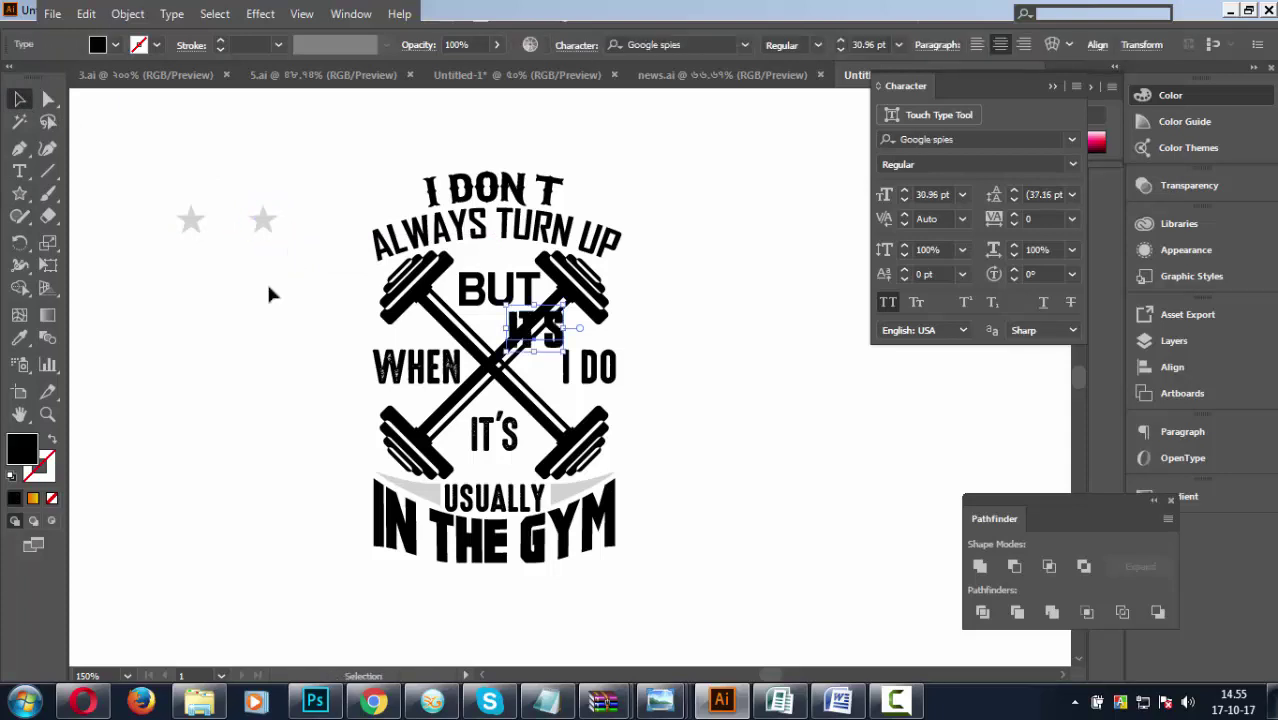
key("ctrl+z")
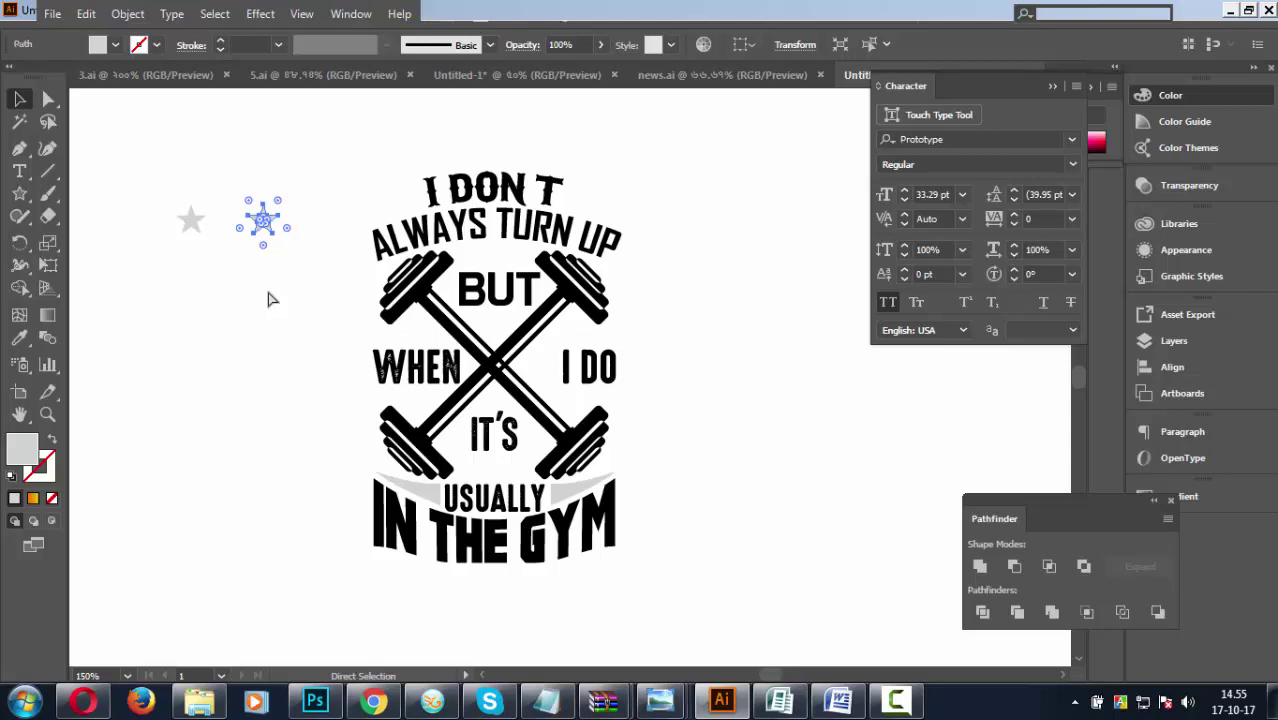
key("ctrl+z")
Duplicate the star into a row of three, enlarge the middle one, and group them.
left_click_drag(199, 223, 273, 243)
key("ctrl+d")
left_click(257, 228)
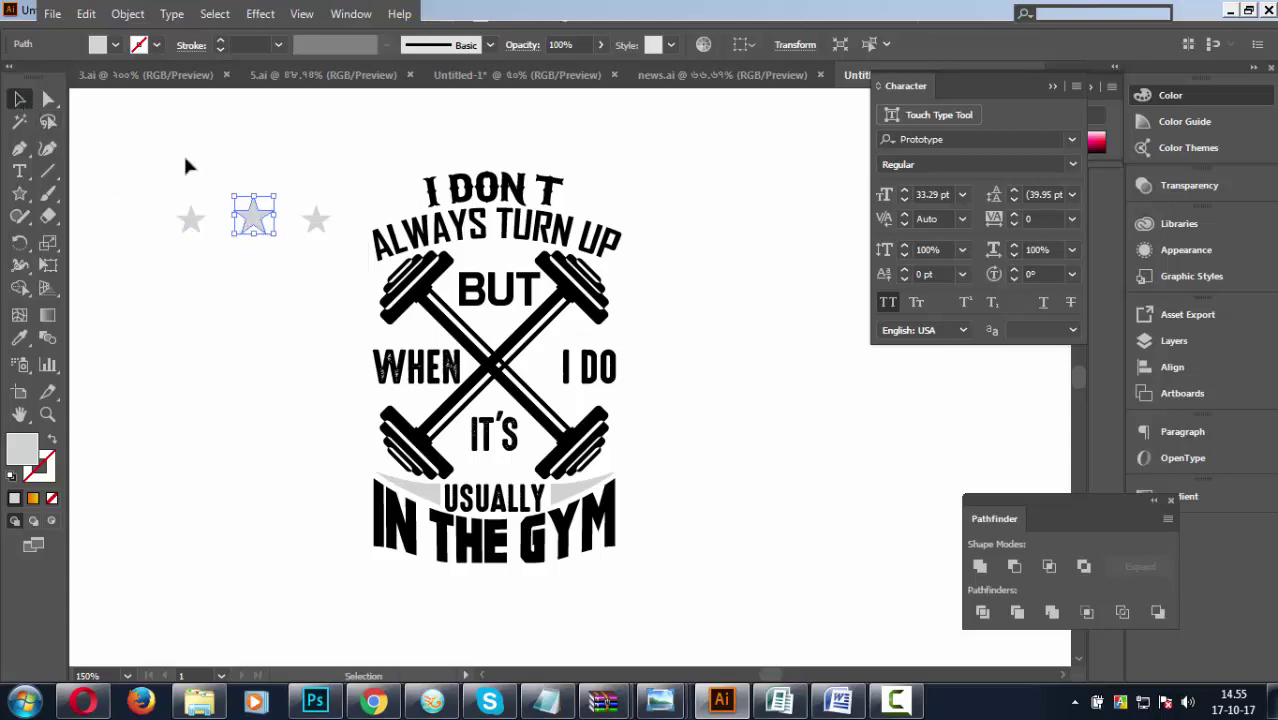
mouse_move(166, 155)
left_mouse_down()
mouse_move(400, 310)
mouse_move(348, 285)
left_mouse_up()
right_click(320, 205)
left_click(337, 297)
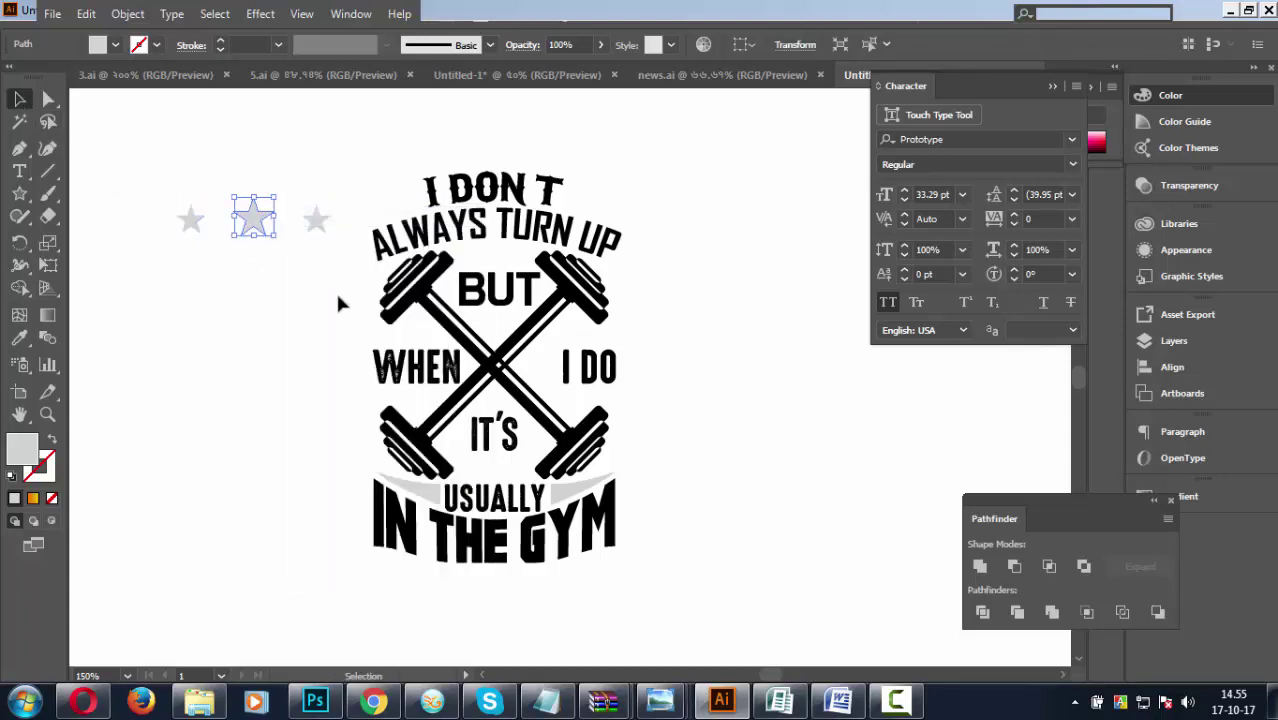
left_click_drag(180, 183, 324, 279)
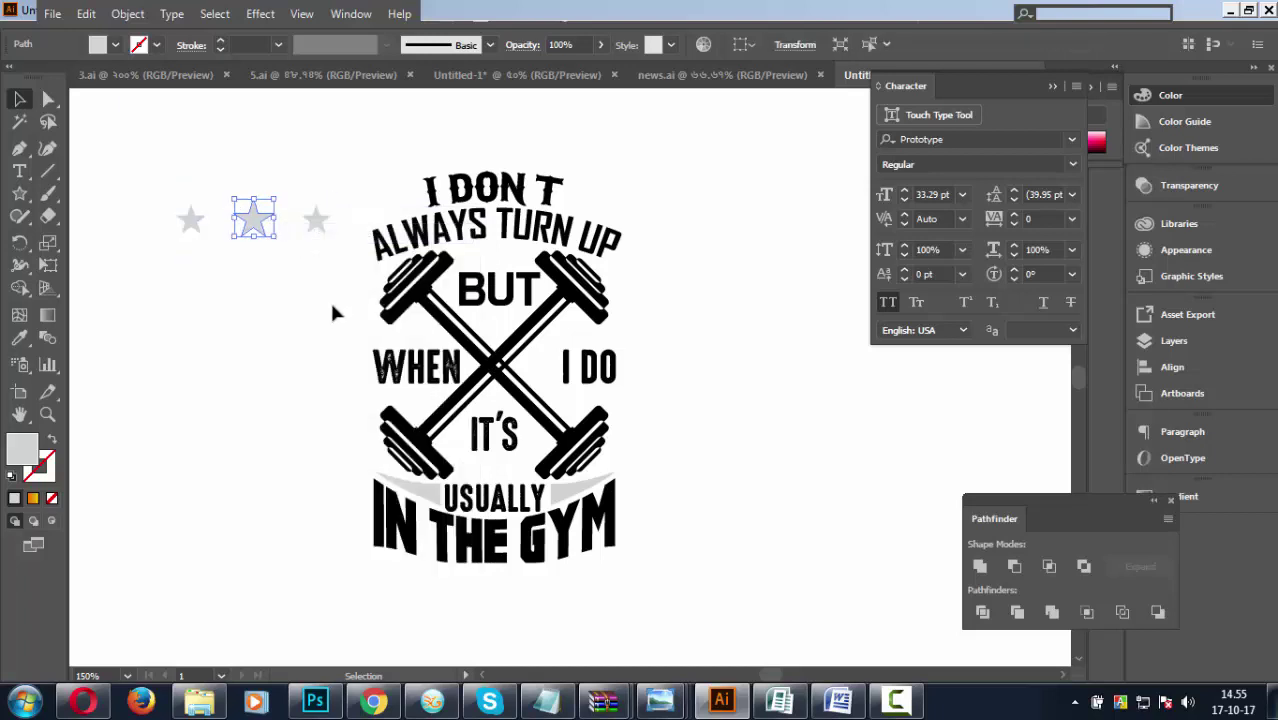
mouse_move(186, 184)
left_mouse_down()
mouse_move(310, 262)
mouse_move(294, 255)
mouse_move(498, 257)
left_mouse_up()
right_click(254, 218)
left_click(300, 336)
left_click(280, 271)
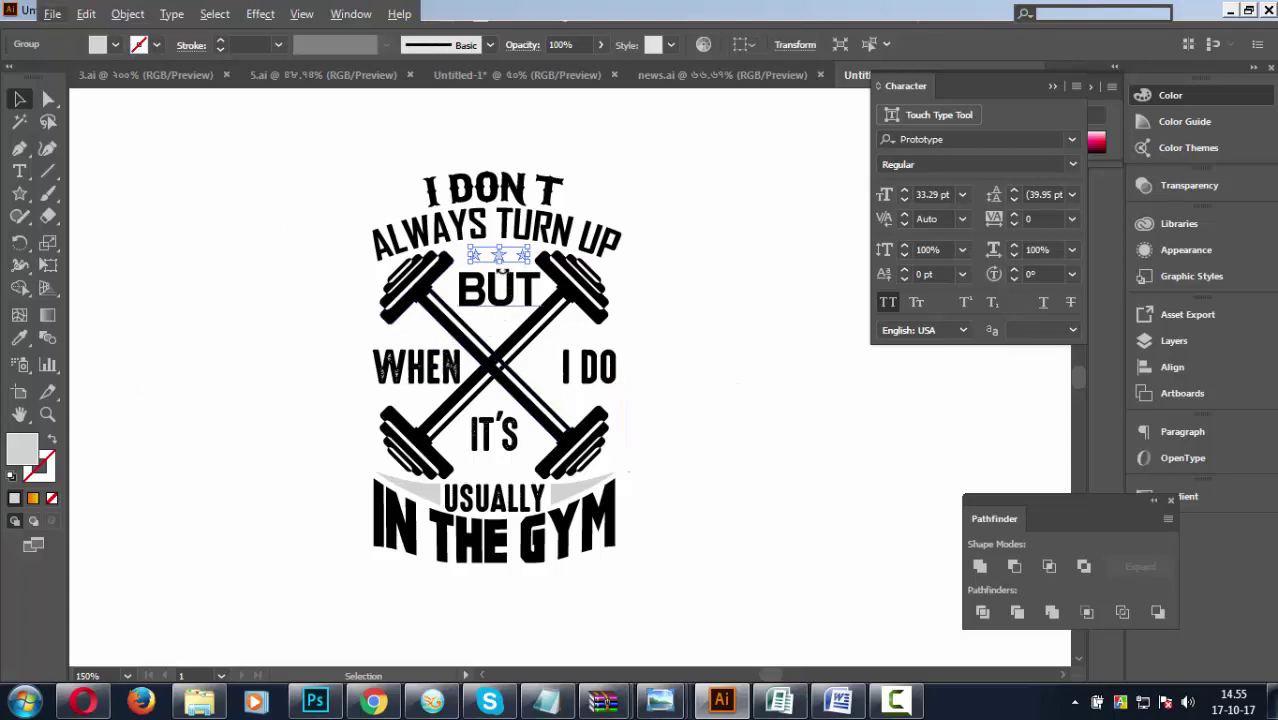
Place a copy of the three-star row below IT'S, above USUALLY.
key("a")
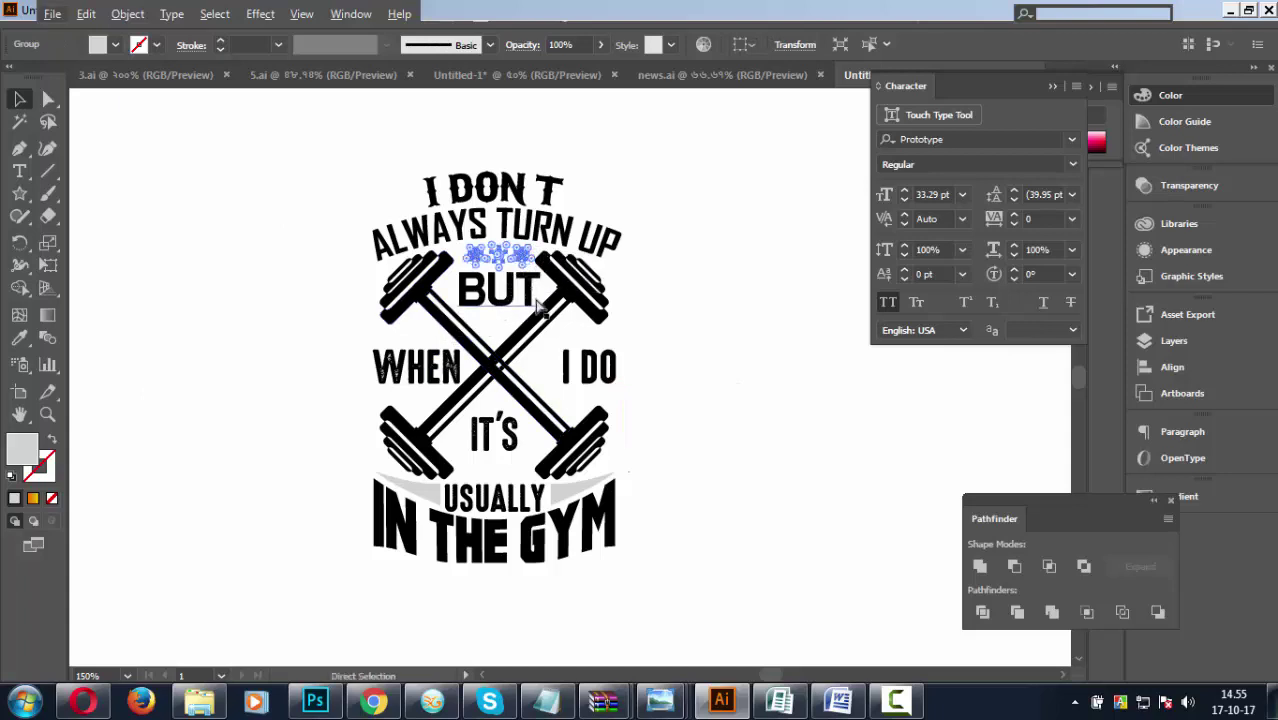
key("v")
mouse_move(534, 255)
left_mouse_down()
mouse_move(416, 230)
mouse_move(534, 255)
mouse_move(507, 472)
left_mouse_up()
left_click(645, 277)
Centre all artwork elements horizontally with Horizontal Align Center.
left_click_drag(271, 177, 664, 575)
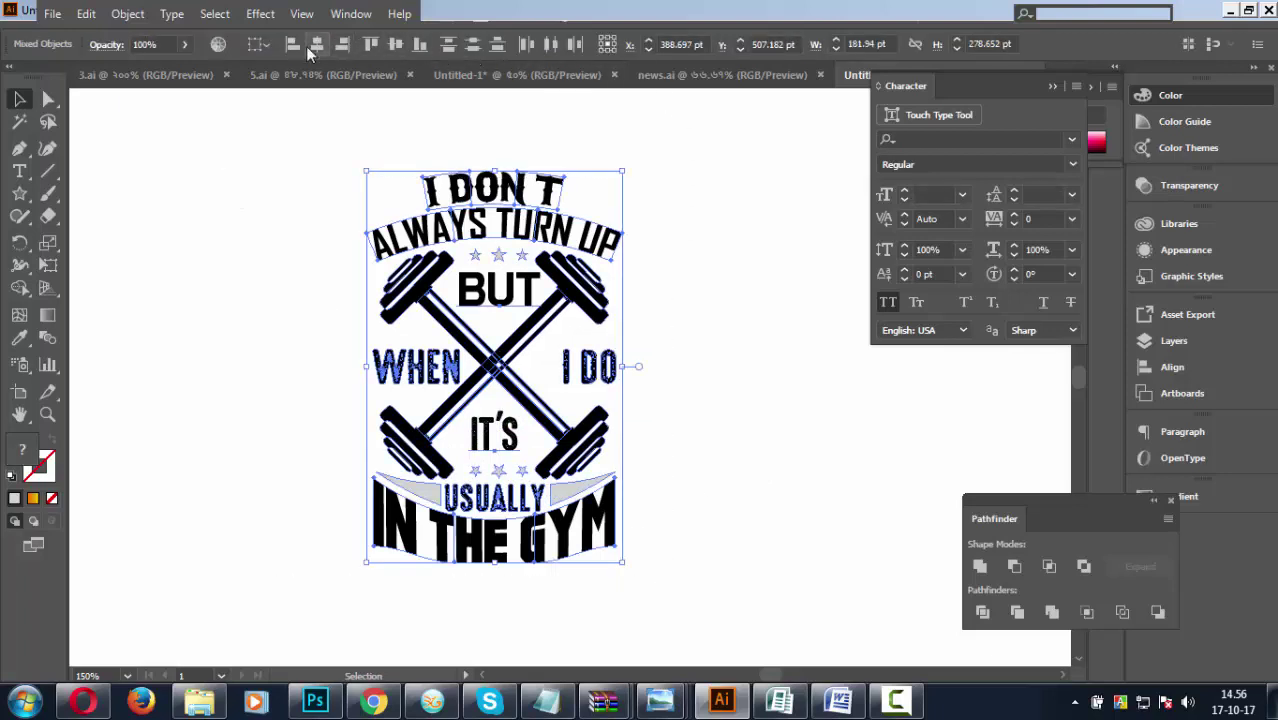
left_click(316, 45)
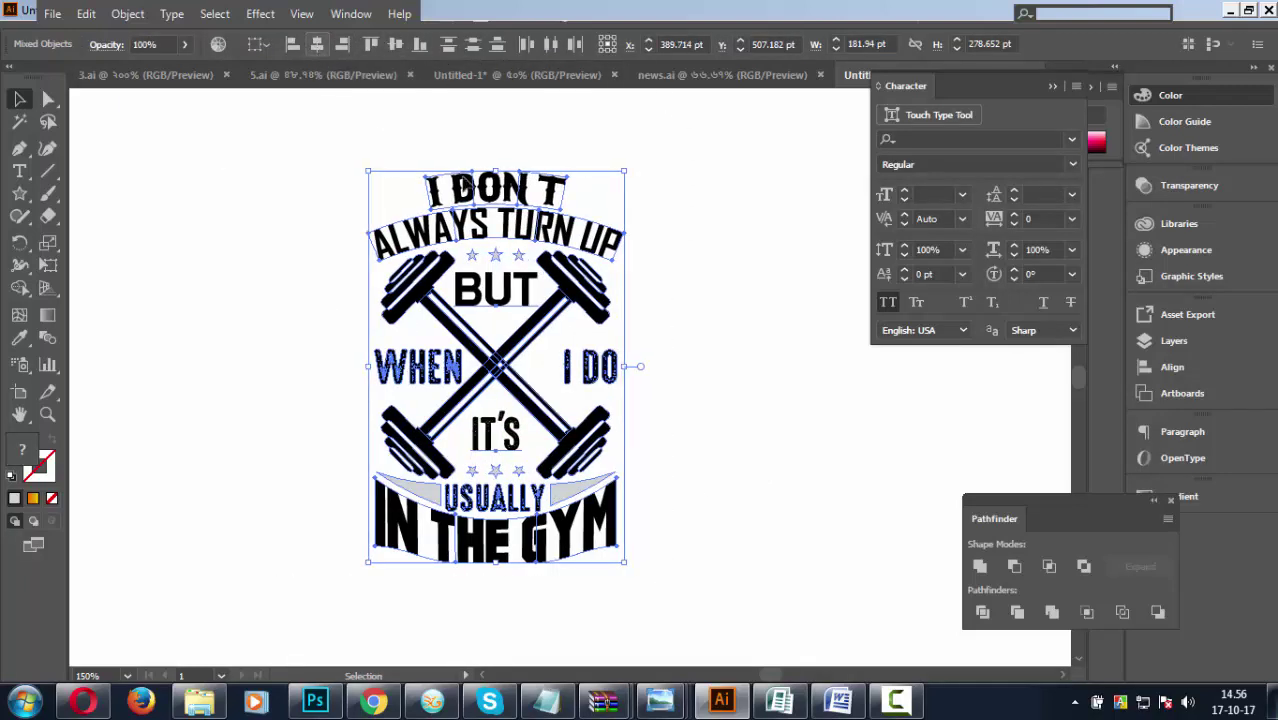
left_click(806, 350)
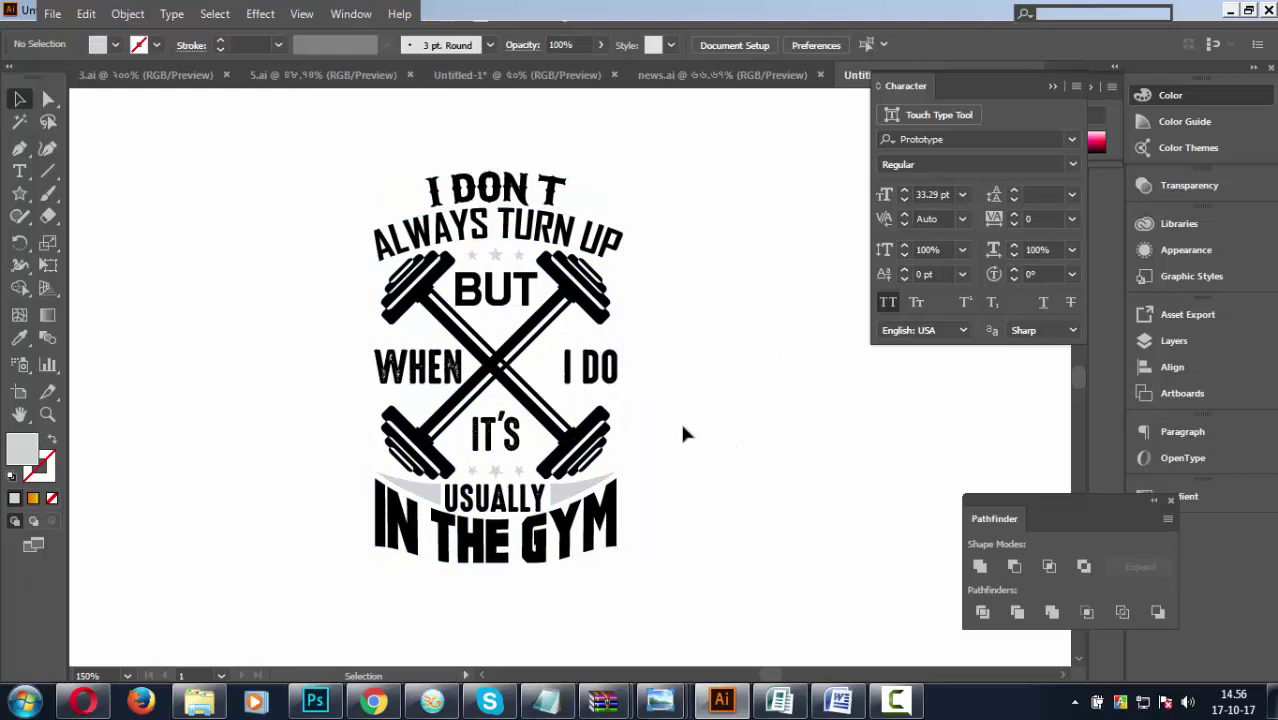
Fill the stars and USUALLY wedges solid black by eyedropping the black lettering.
left_click_drag(288, 170, 690, 570)
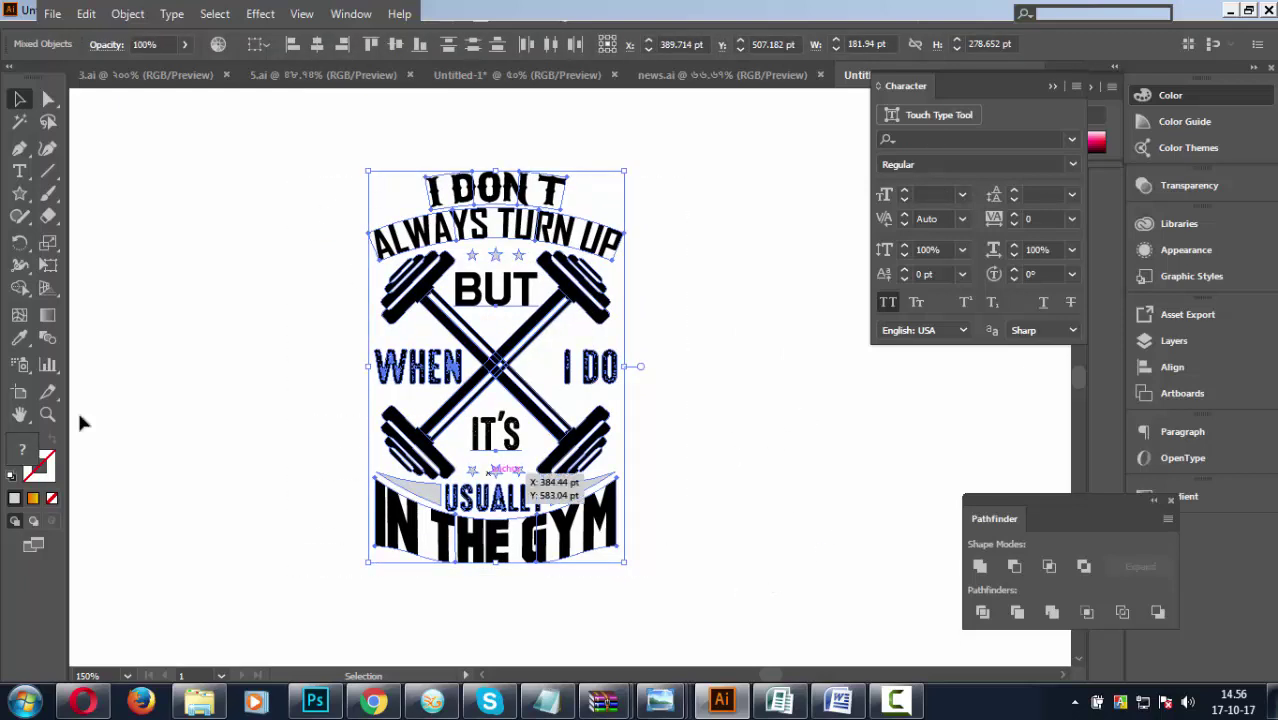
left_click(19, 338)
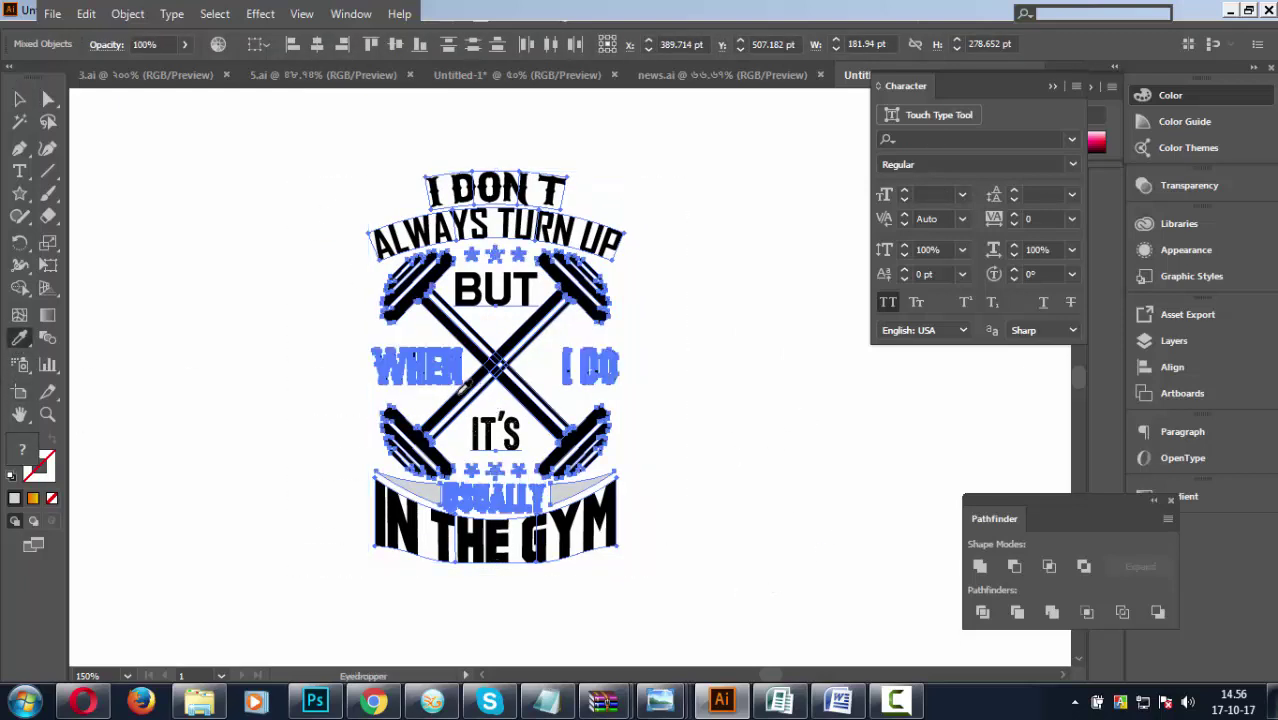
left_click(463, 387)
key("ctrl+shift+a")
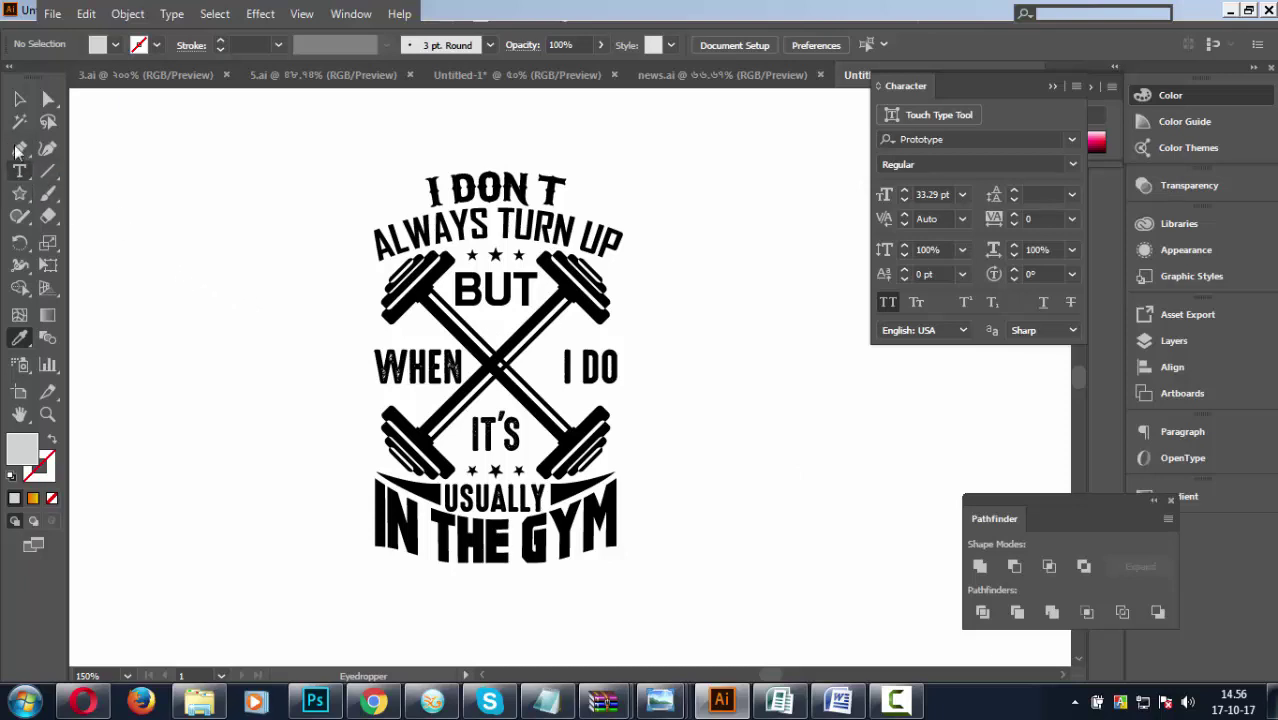
Draw a small left-pointing triangle between the crossed dumbbells and I DO with the Pen tool.
left_click(18, 149)
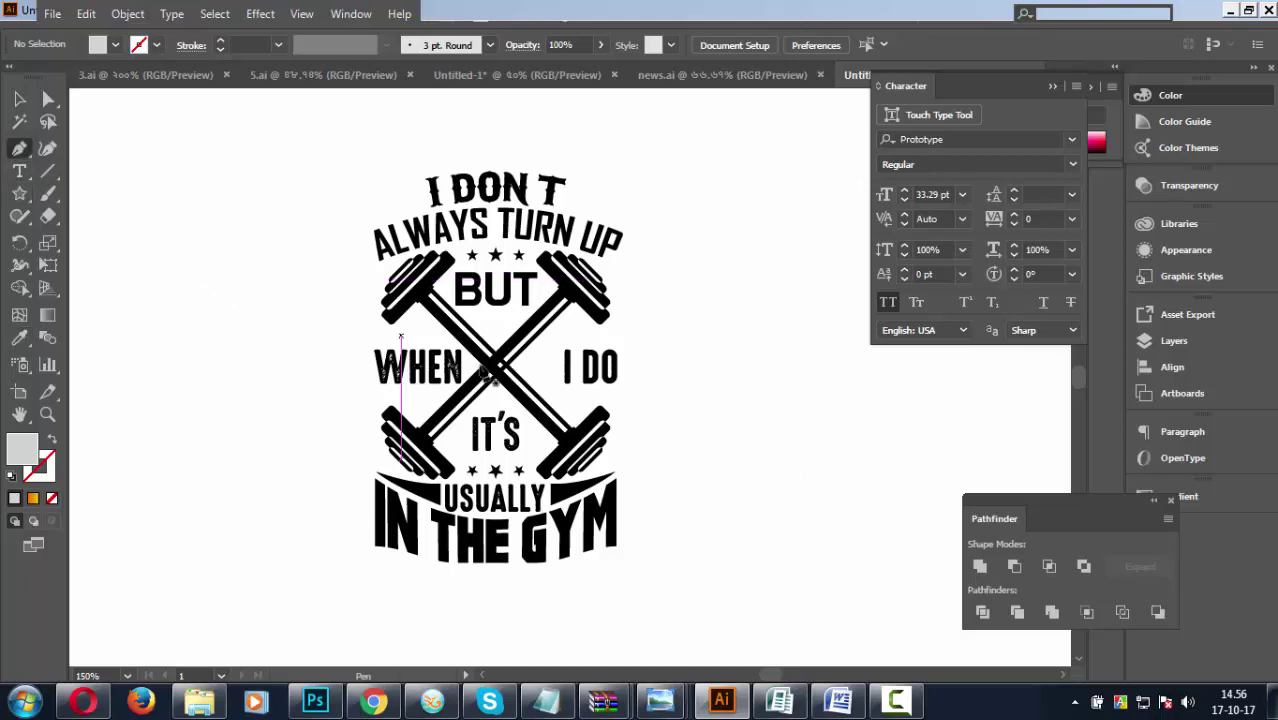
left_click(552, 350)
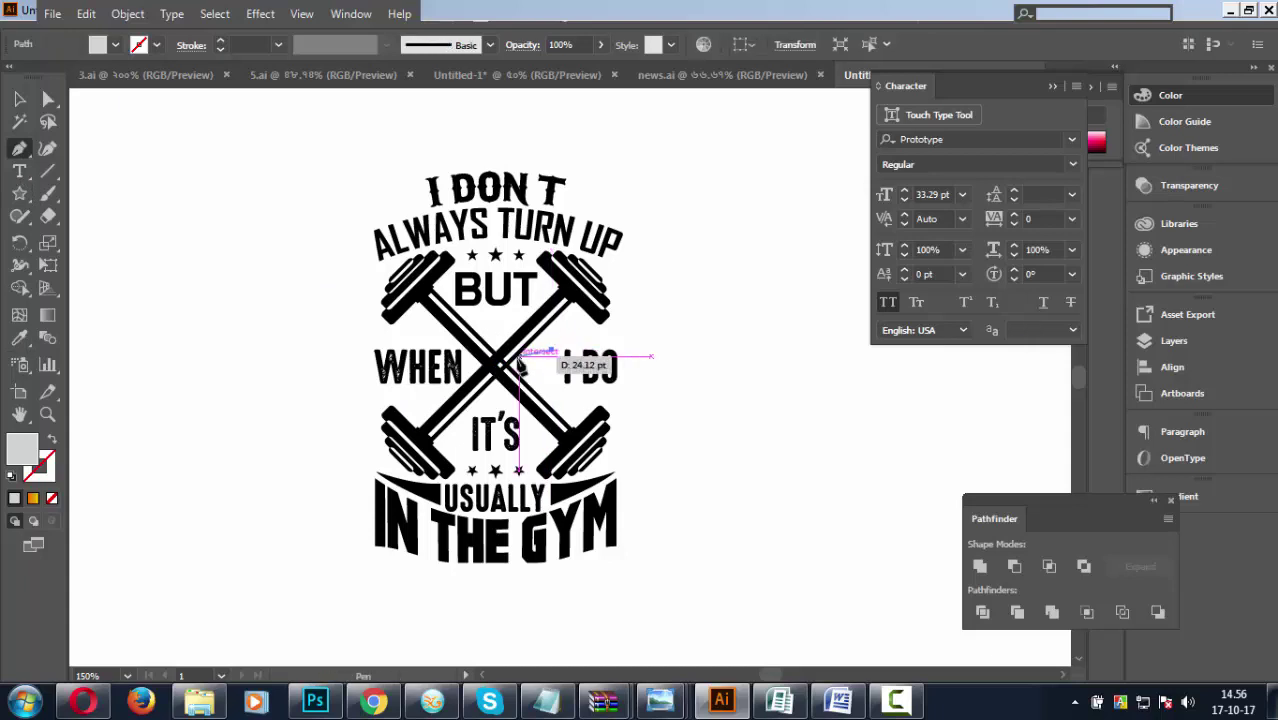
left_click(517, 364)
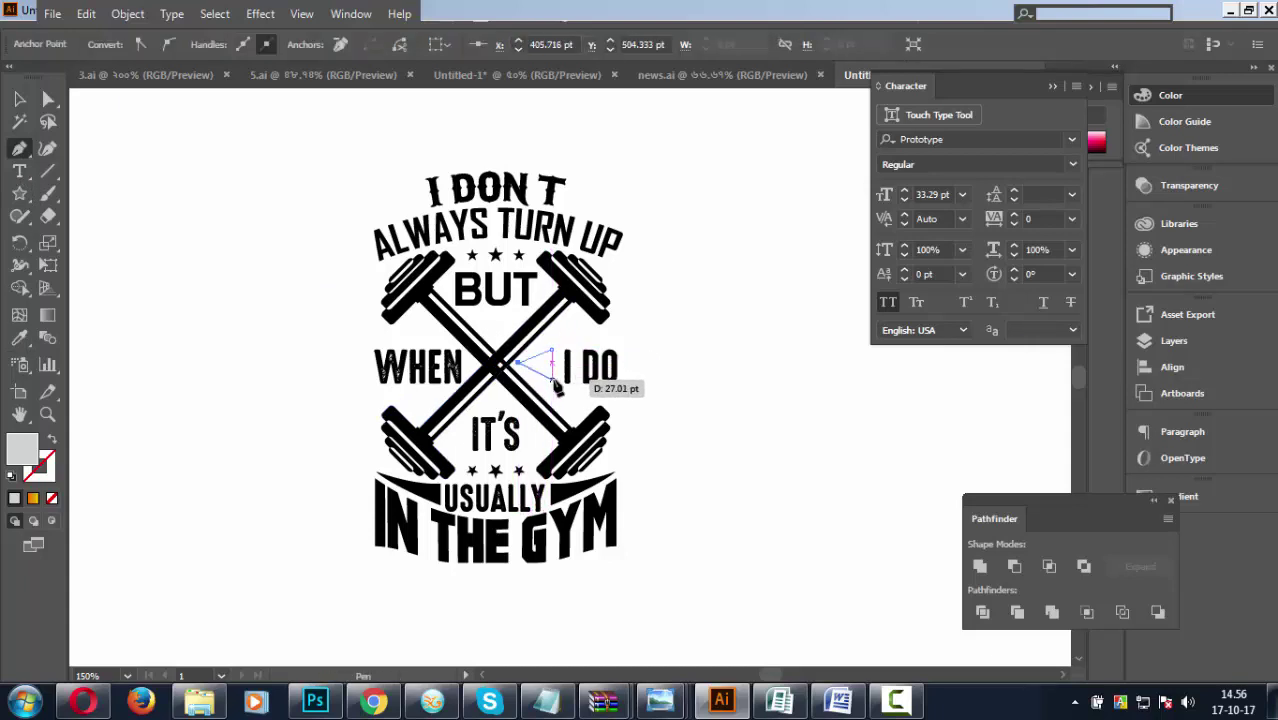
left_click(552, 381)
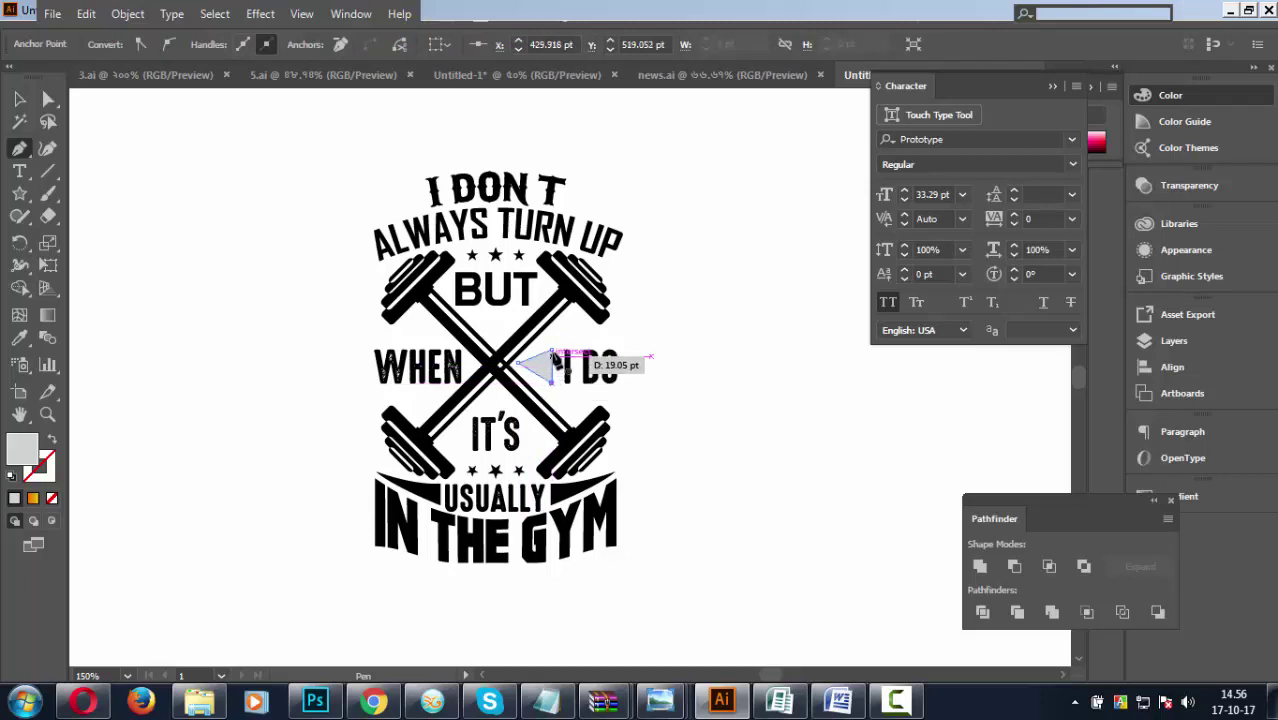
left_click(552, 352)
left_click(48, 98)
left_click(322, 425)
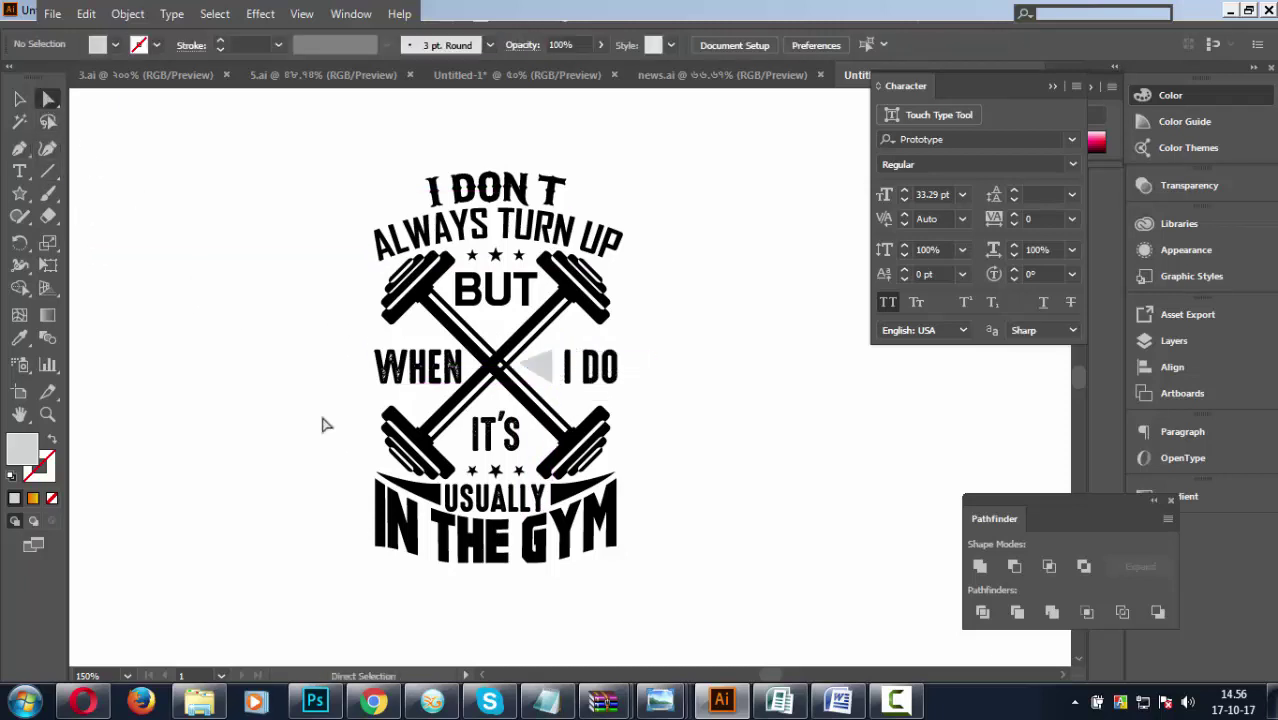
left_click(519, 365)
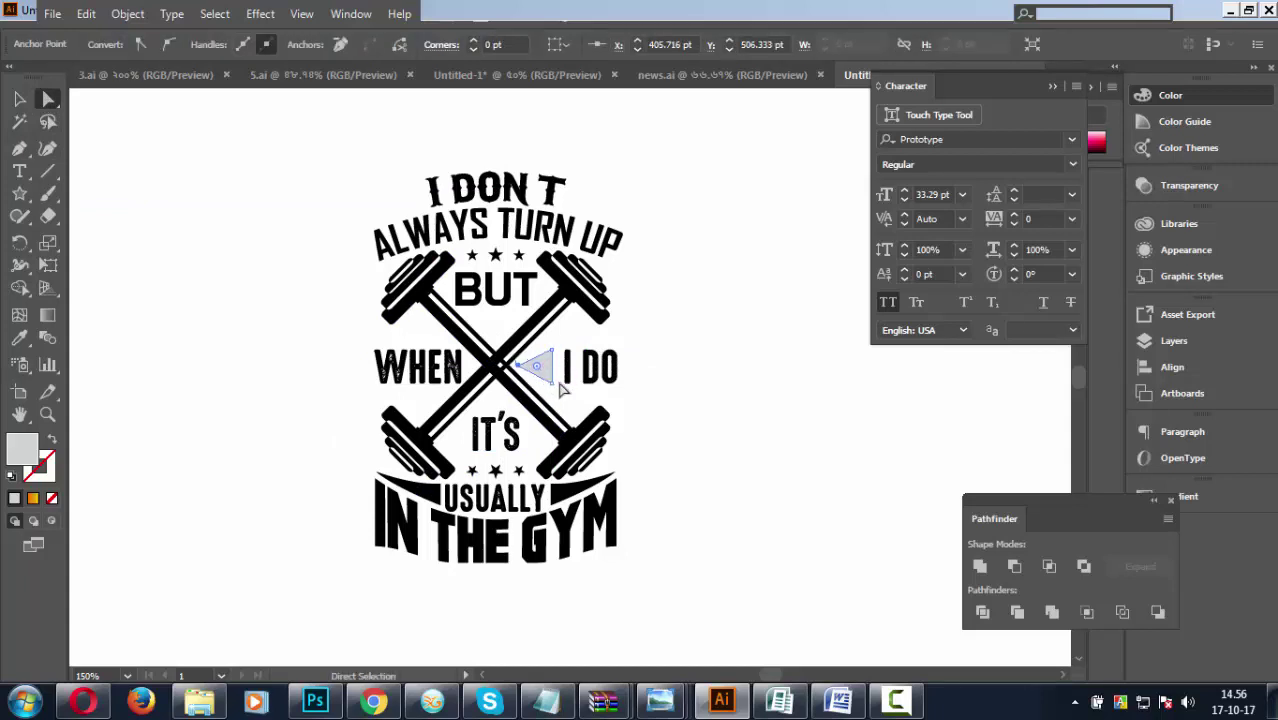
left_click(729, 378)
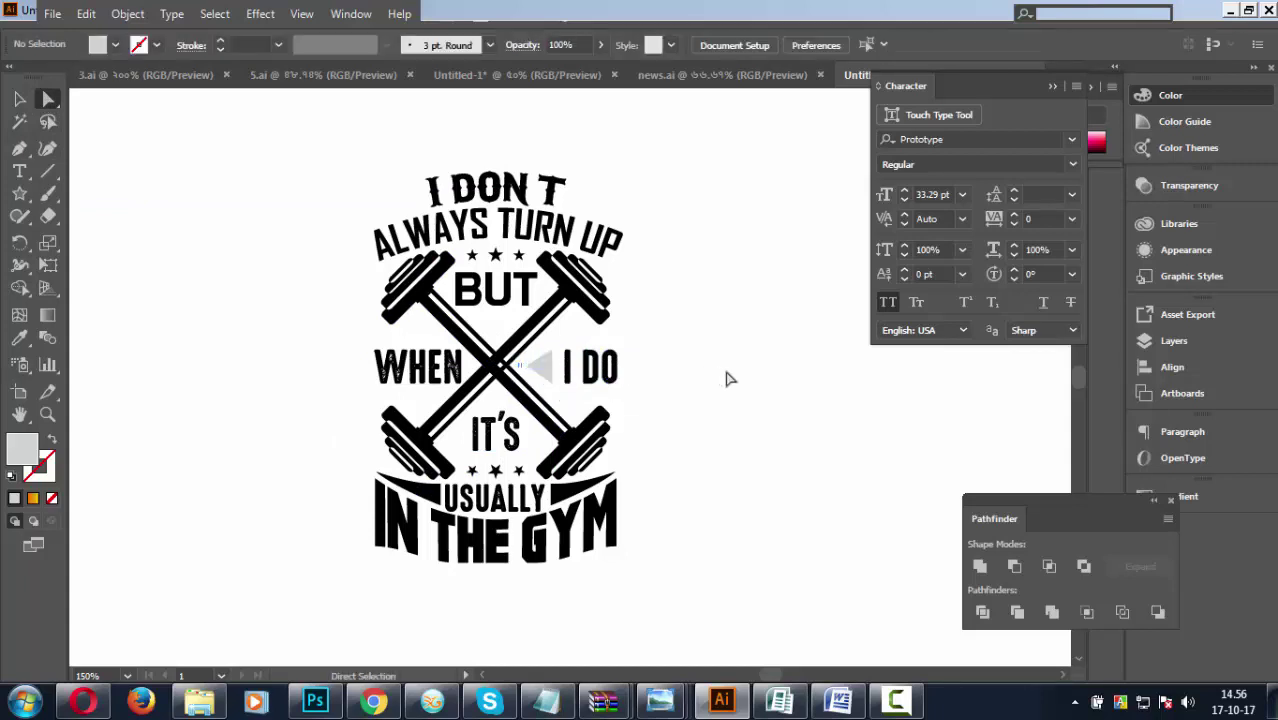
Fill the triangle black by eyedropping the WHEN text.
left_click(19, 98)
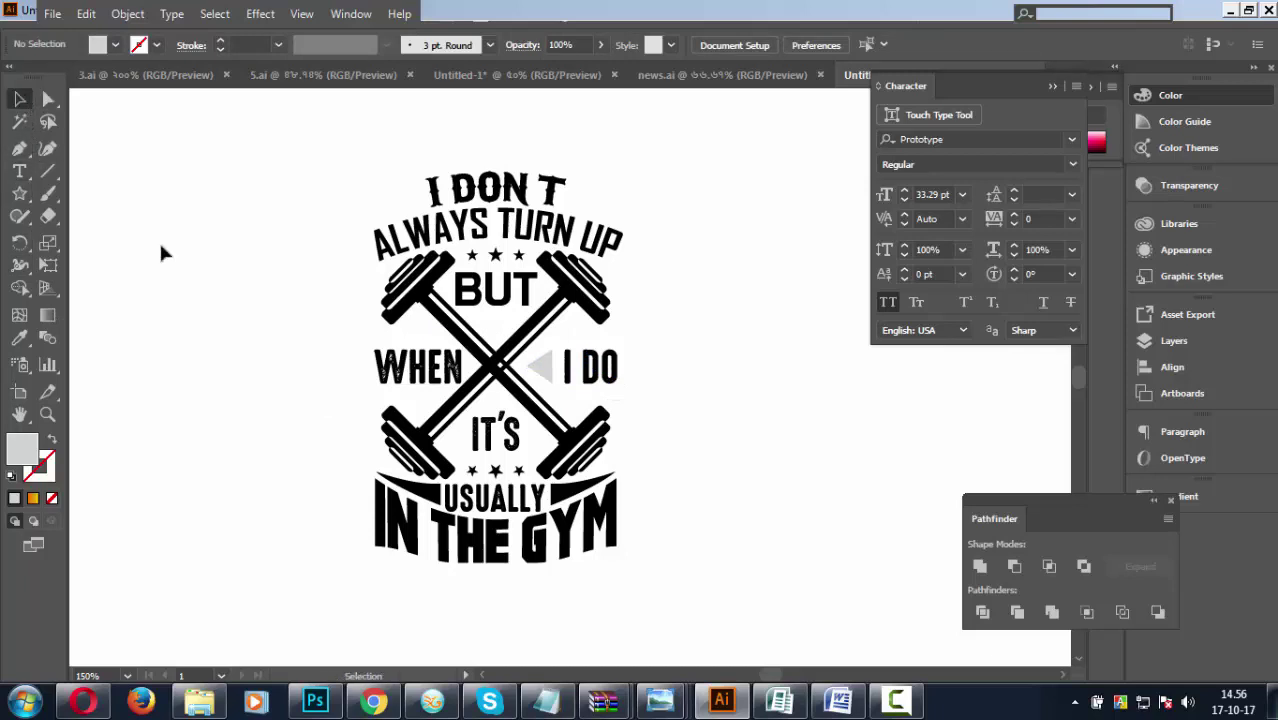
left_click(537, 373)
left_click(19, 337)
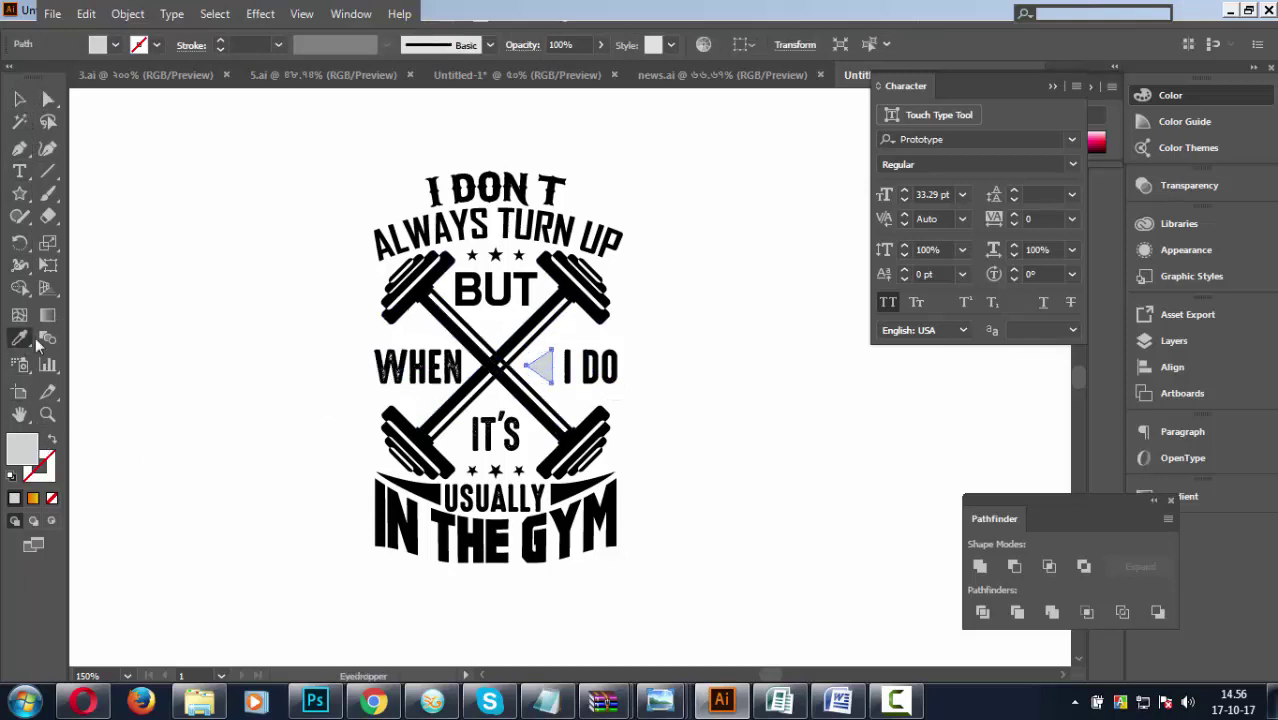
left_click(412, 366)
left_click(270, 345, "ctrl")
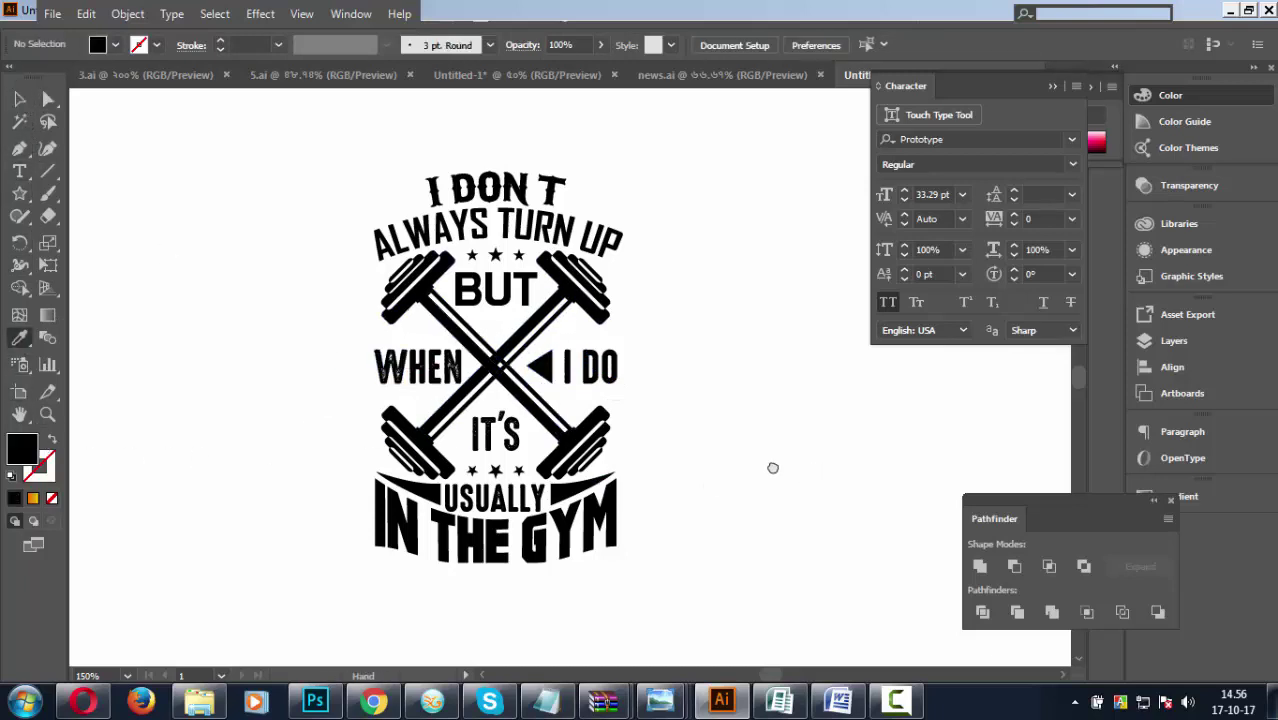
left_click_drag(818, 468, 736, 450)
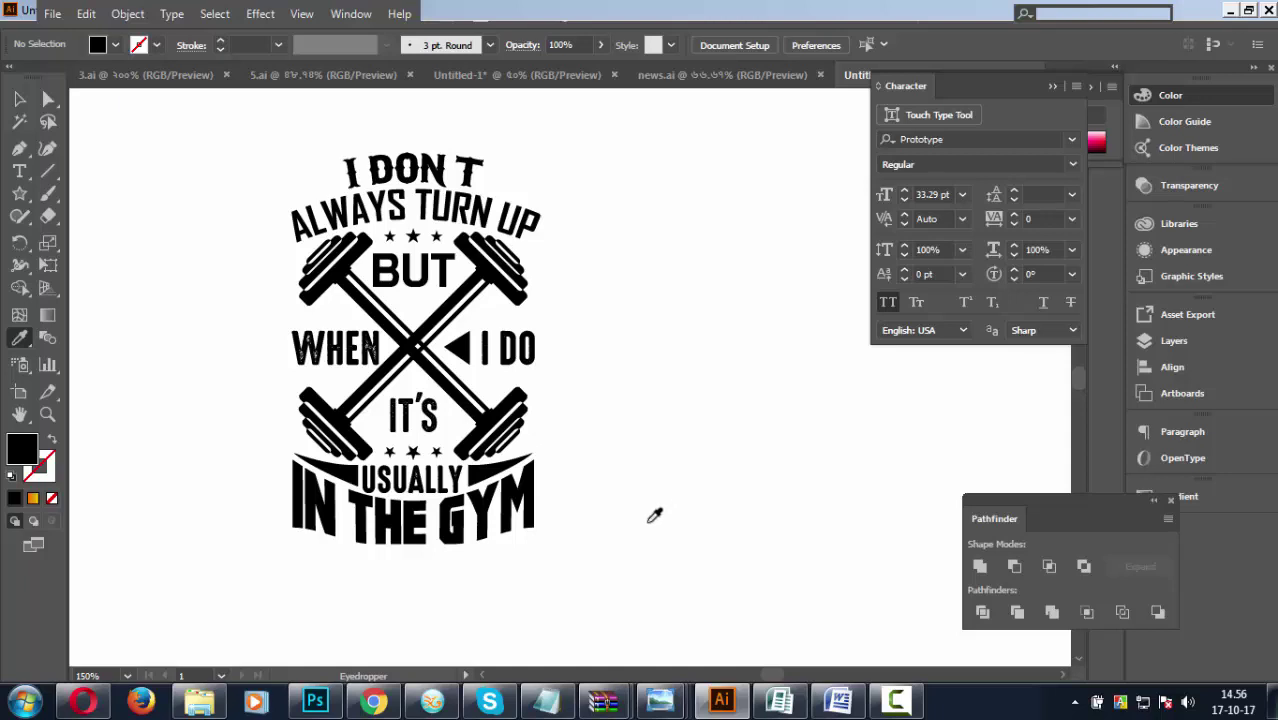
Group the WHEN ◄ I DO text and arrow row into one object.
left_click(18, 100)
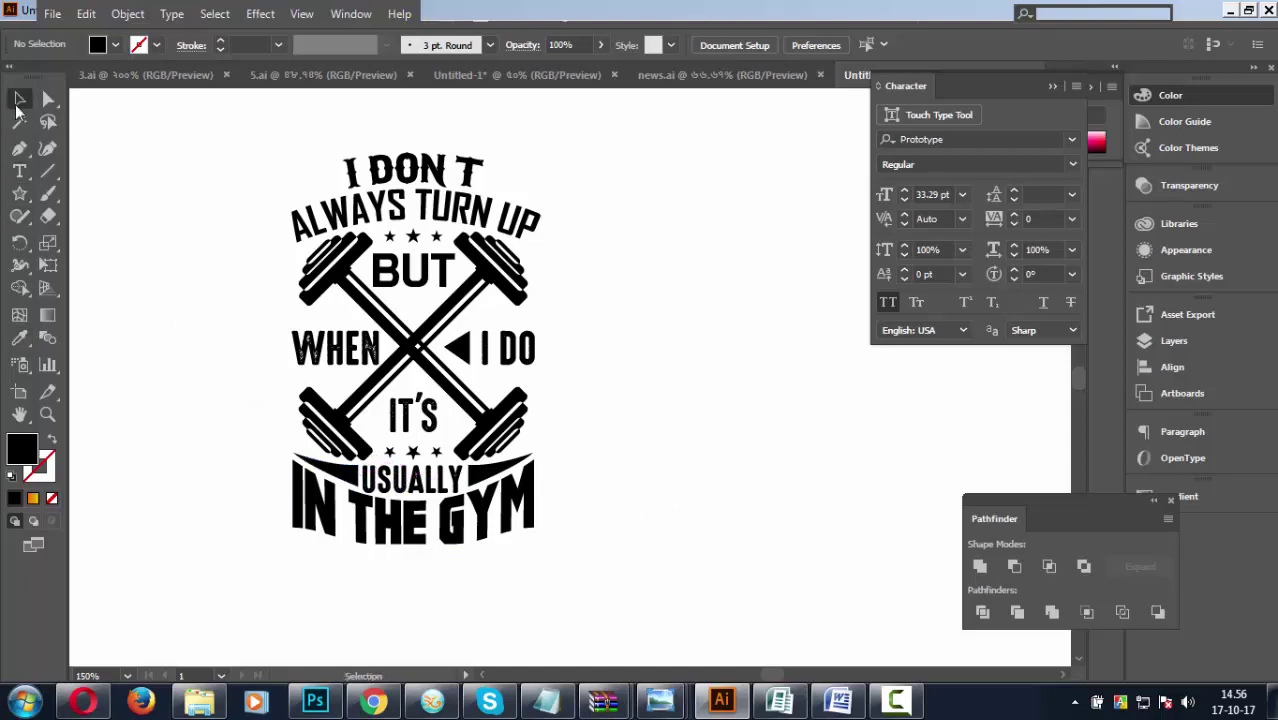
left_click_drag(687, 360, 711, 428)
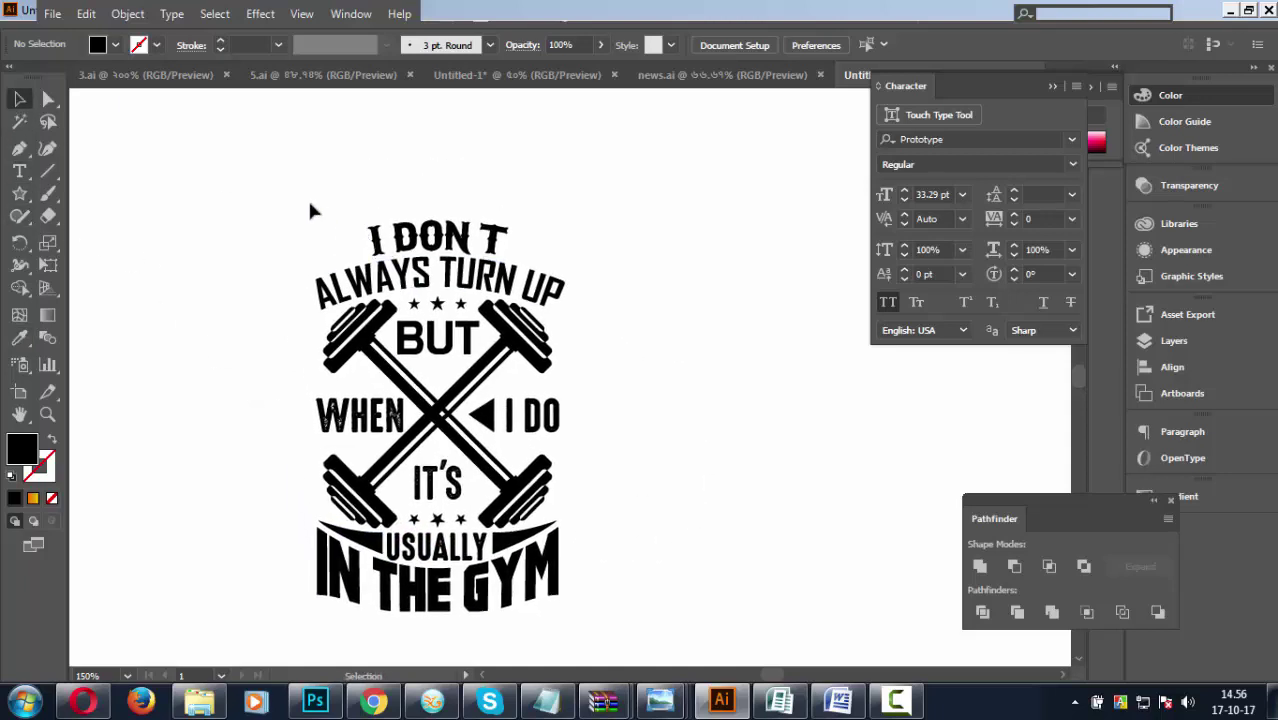
left_click_drag(298, 212, 624, 600)
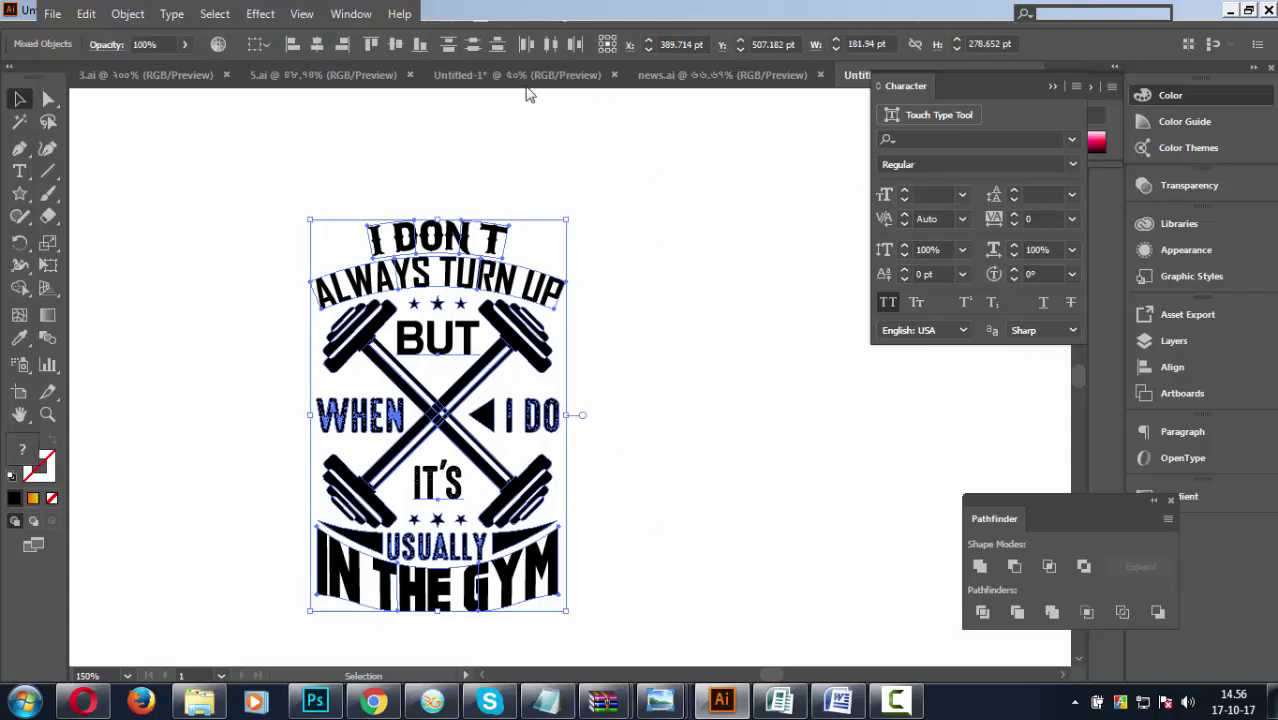
left_click(690, 282)
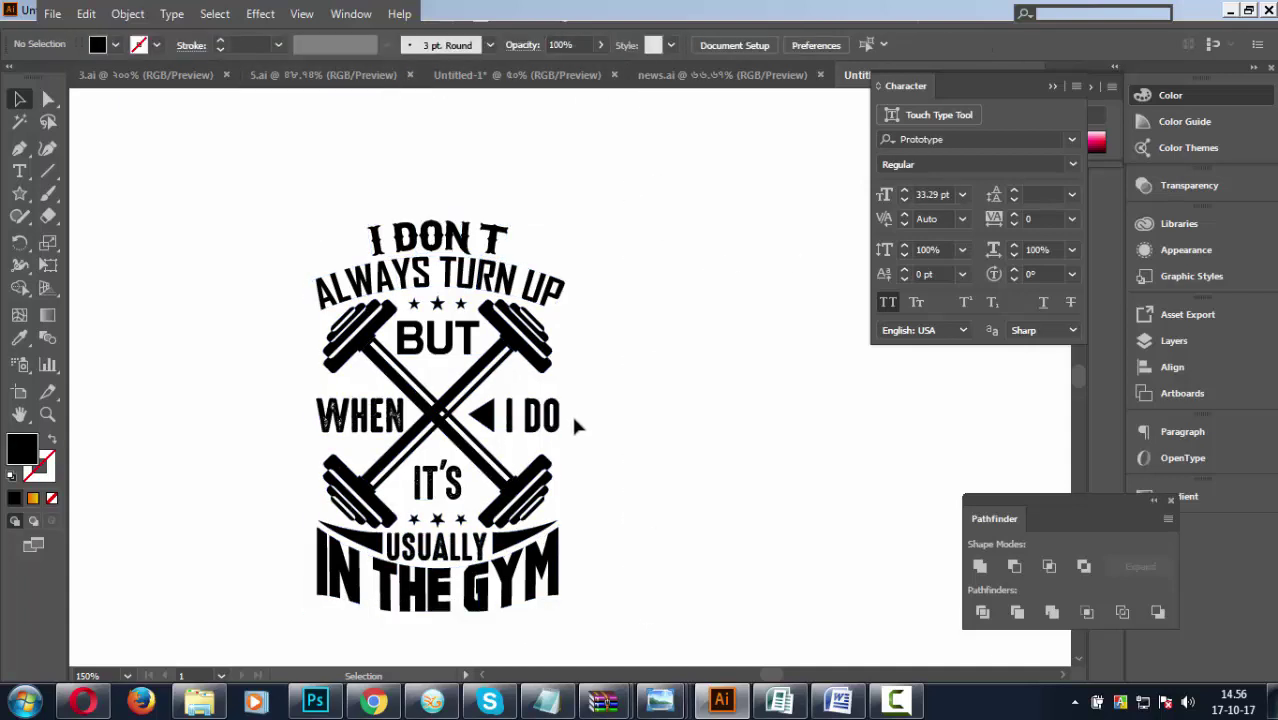
left_click(558, 418)
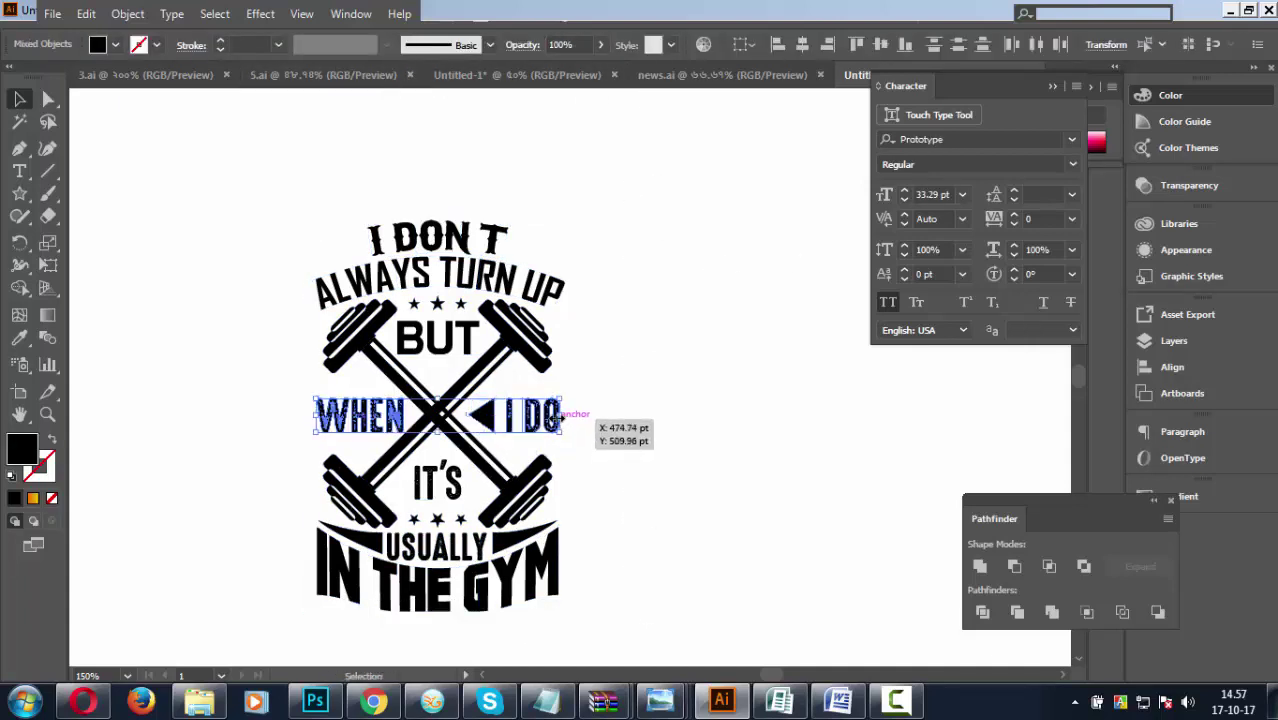
right_click(558, 418)
left_click(620, 250)
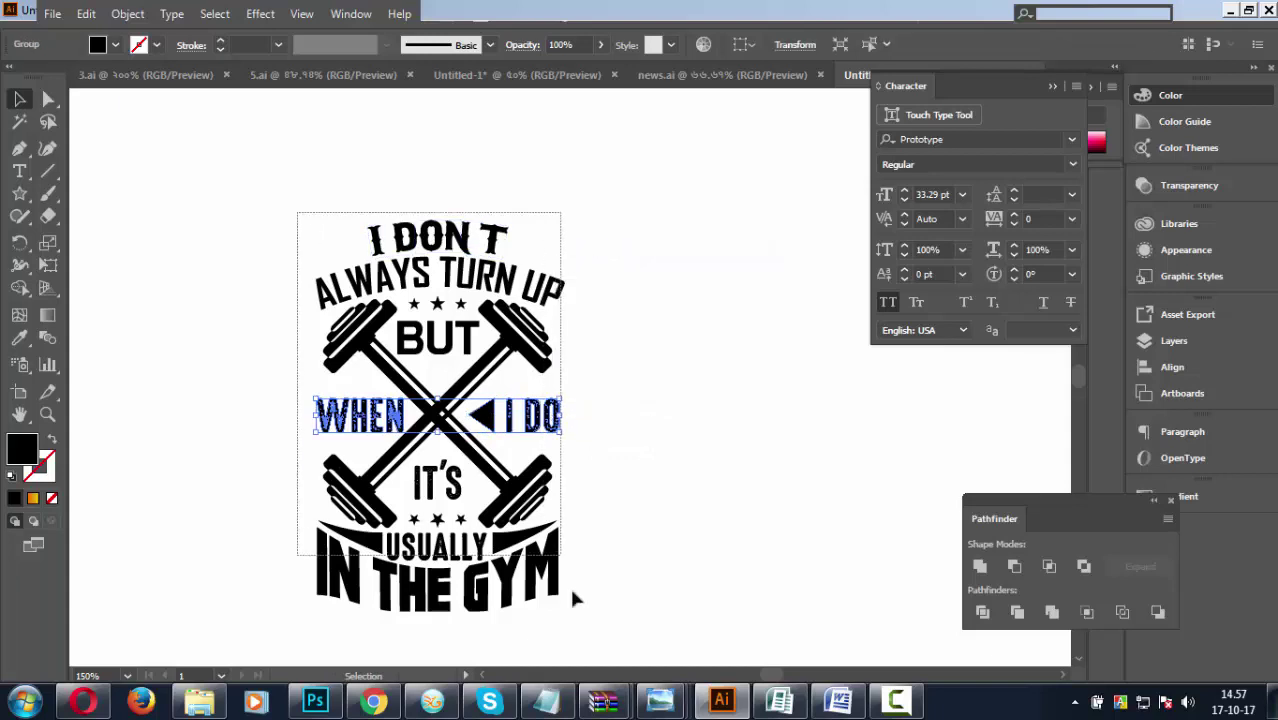
key("ctrl+a")
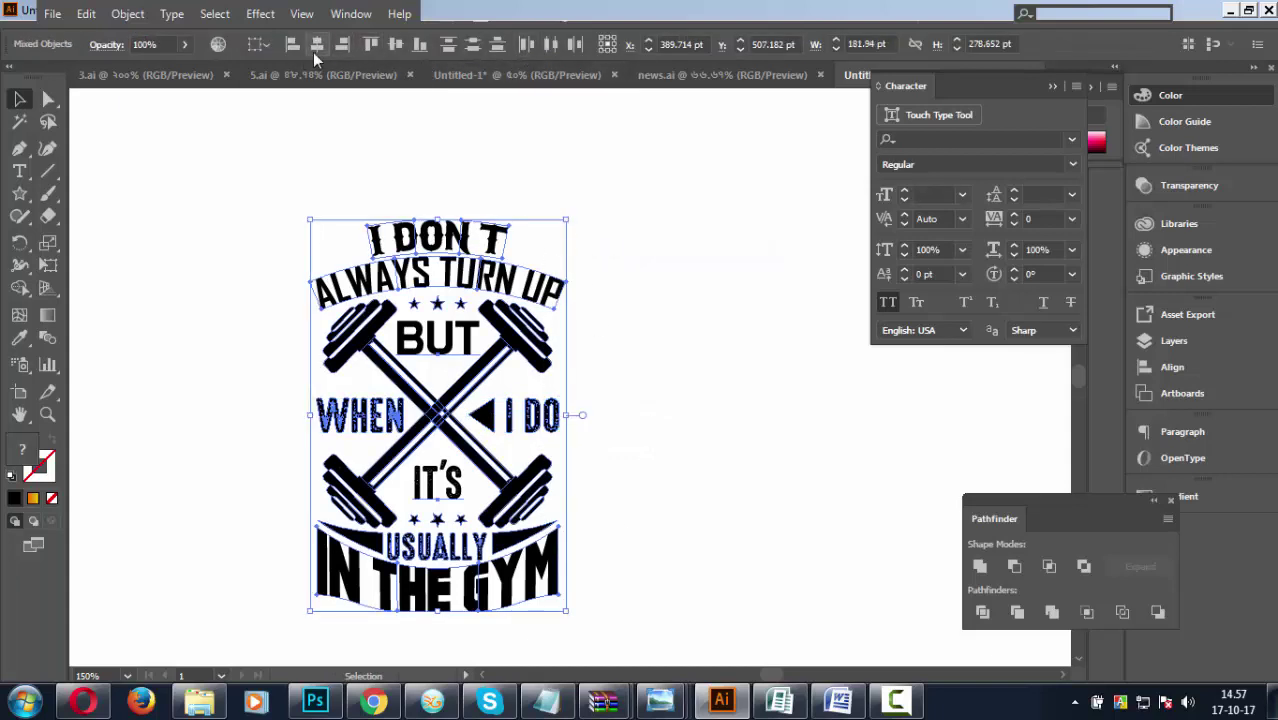
left_click(733, 369)
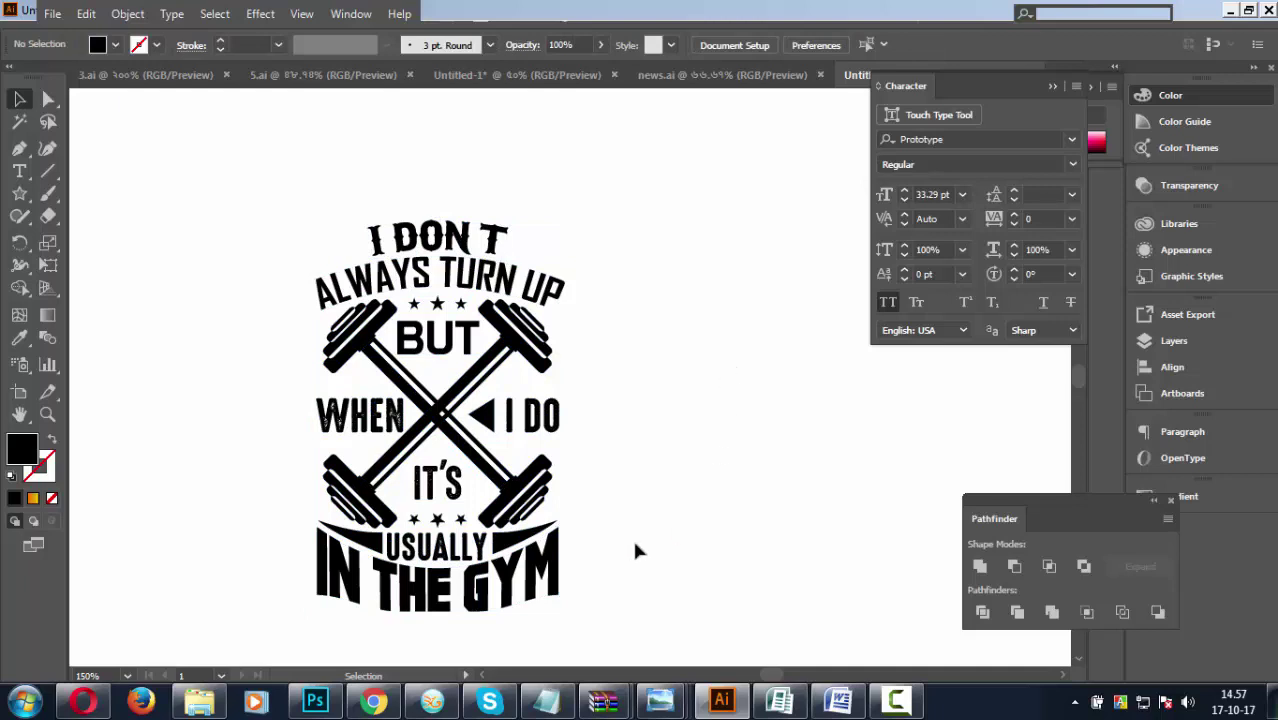
left_click_drag(644, 507, 618, 461)
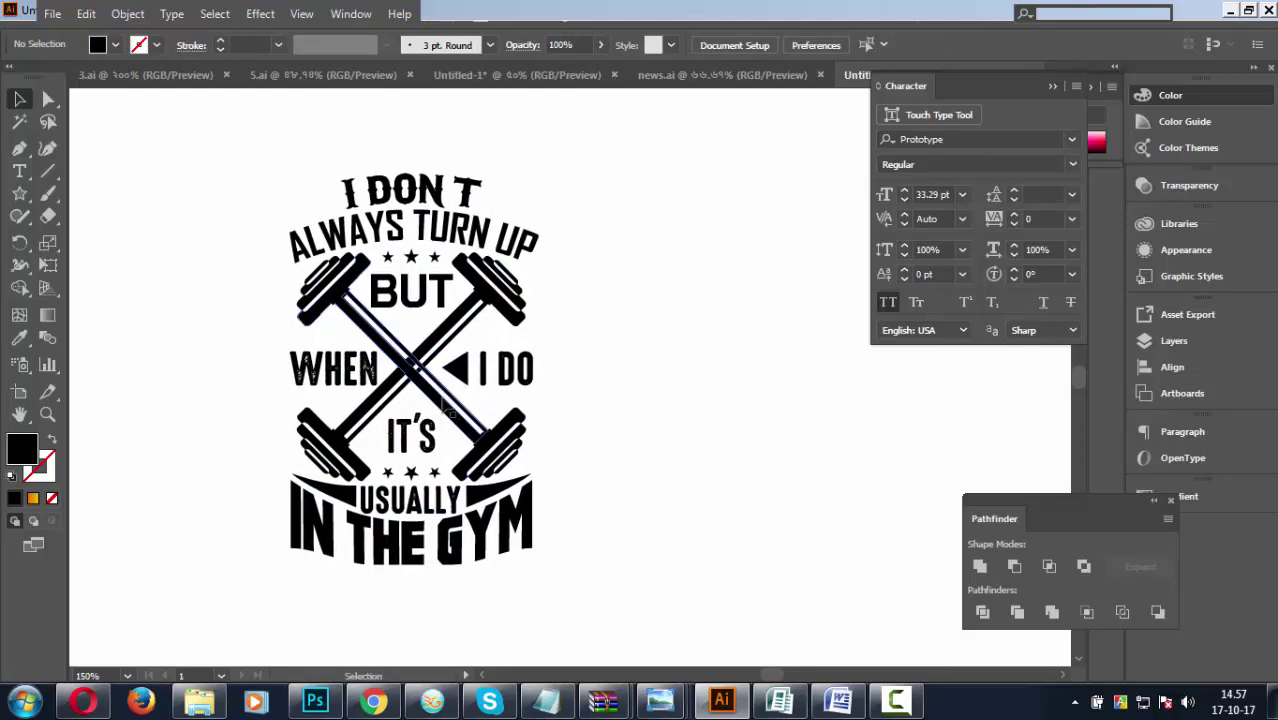
Ungroup the crossed dumbbells and select their top-left and bottom-right weight plates.
left_click(447, 408)
right_click(441, 396)
left_click(545, 533)
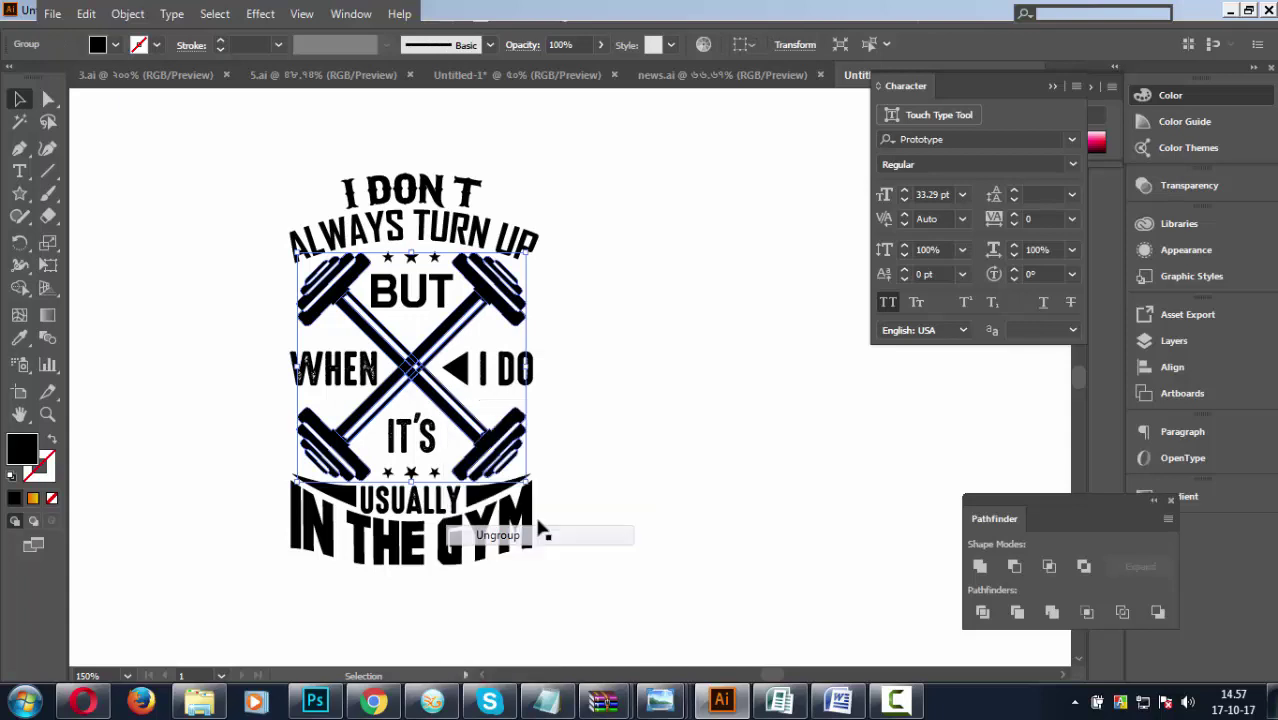
left_click(560, 400)
left_click(330, 285)
left_click(483, 446, "shift")
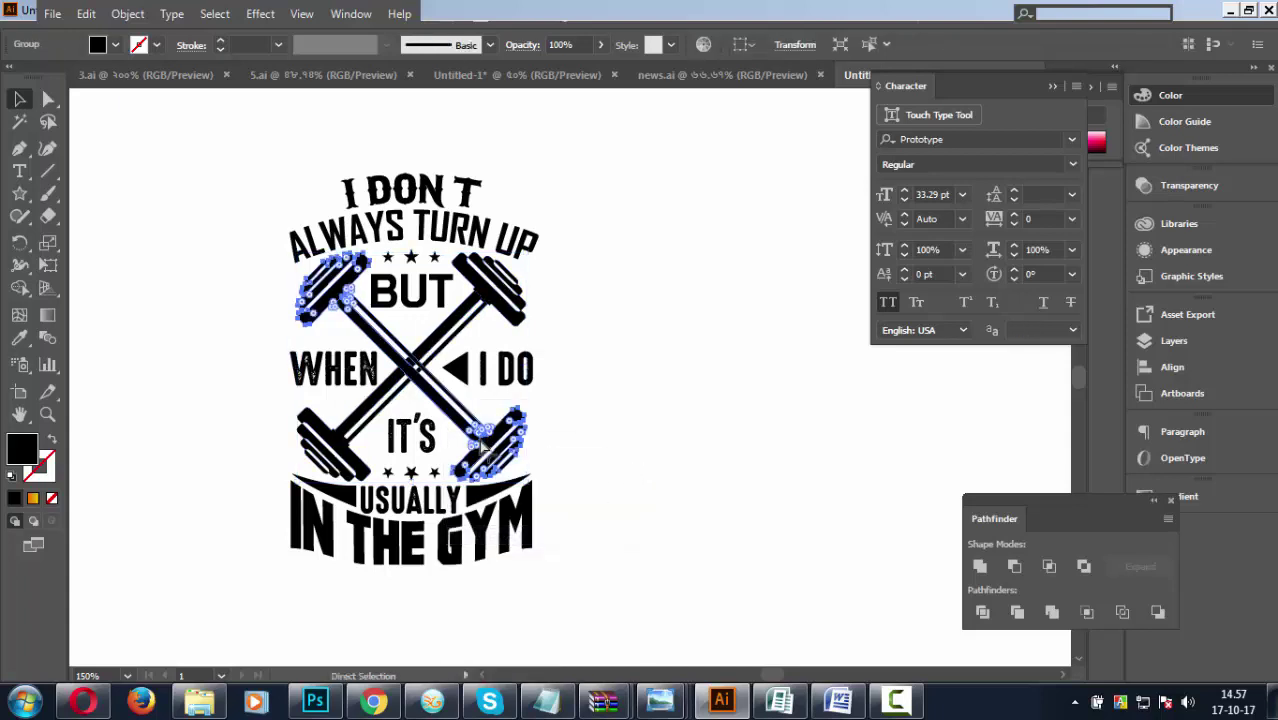
key("v")
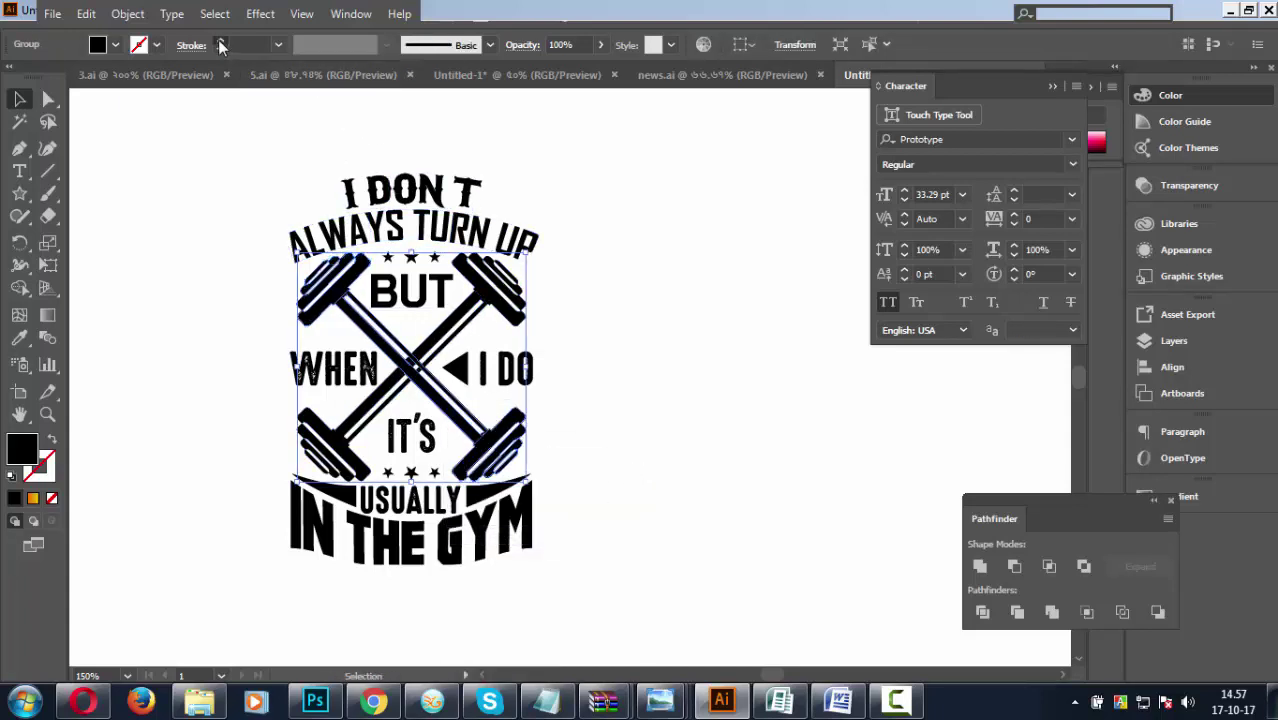
Give the dumbbells a black 3 pt stroke aligned outside with round joins.
left_click(220, 41)
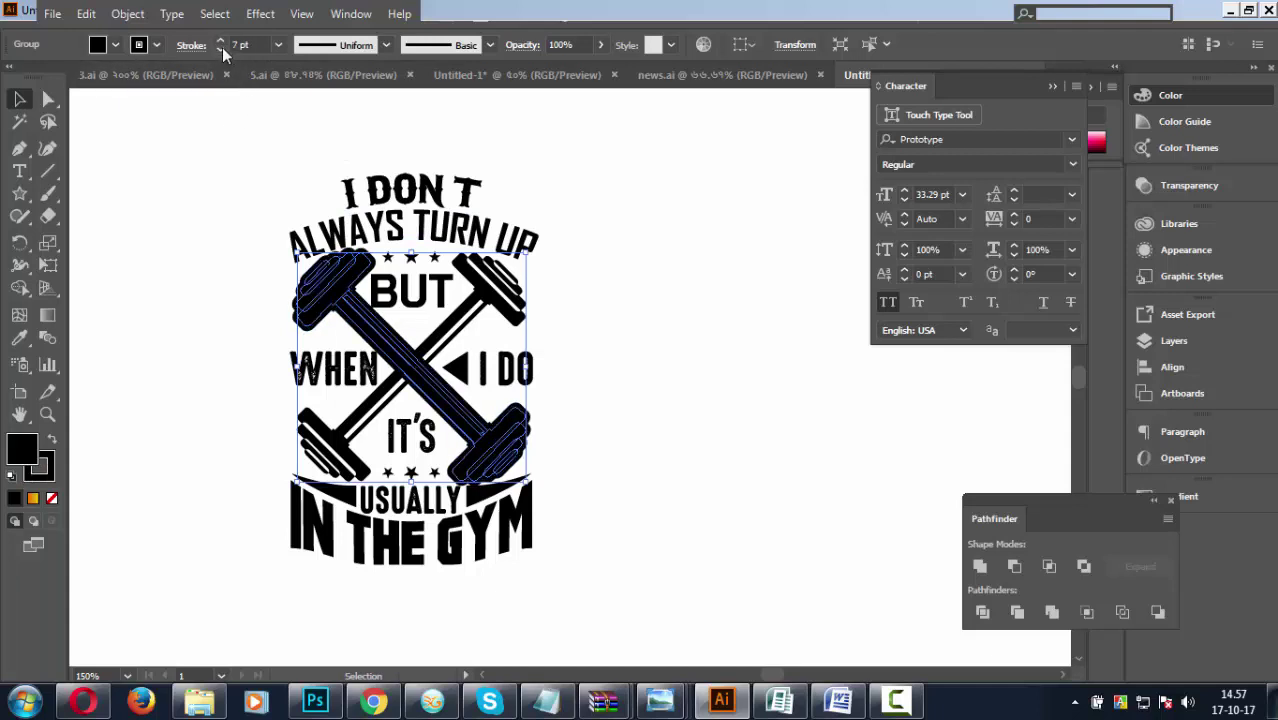
left_click(221, 48)
left_click(221, 48)
left_click(191, 45)
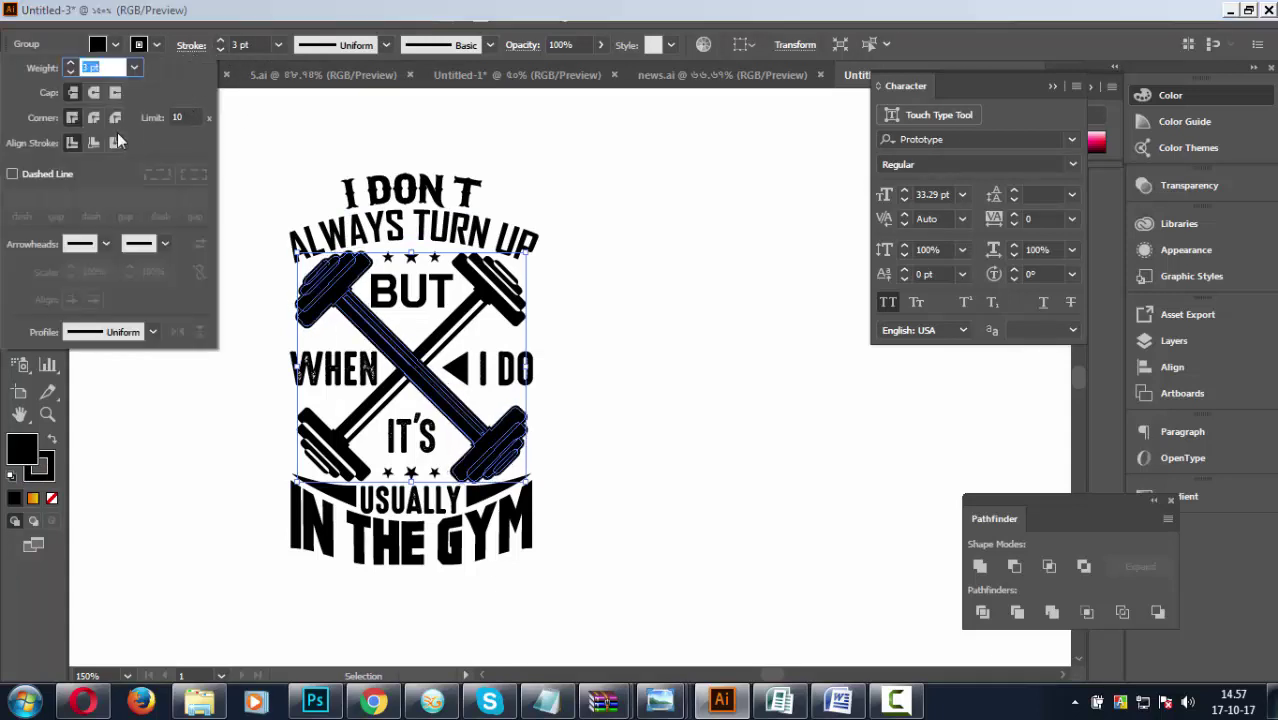
left_click(115, 141)
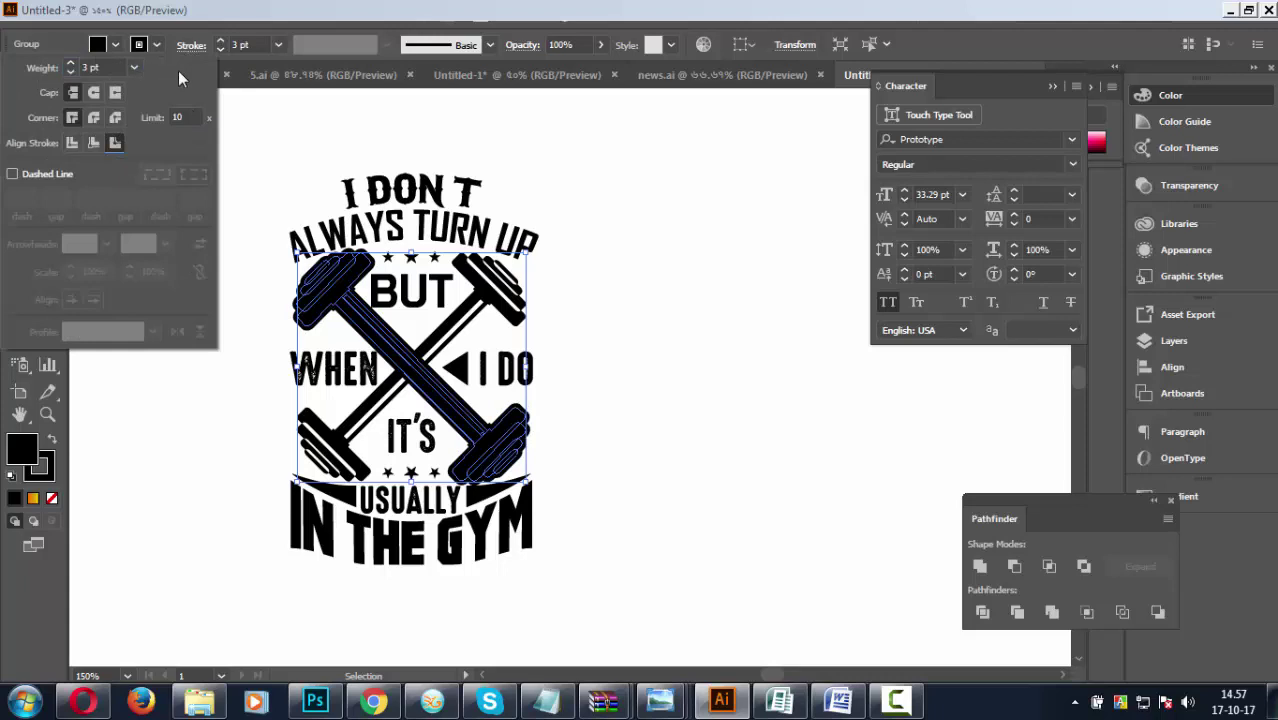
left_click(98, 118)
left_click(270, 133)
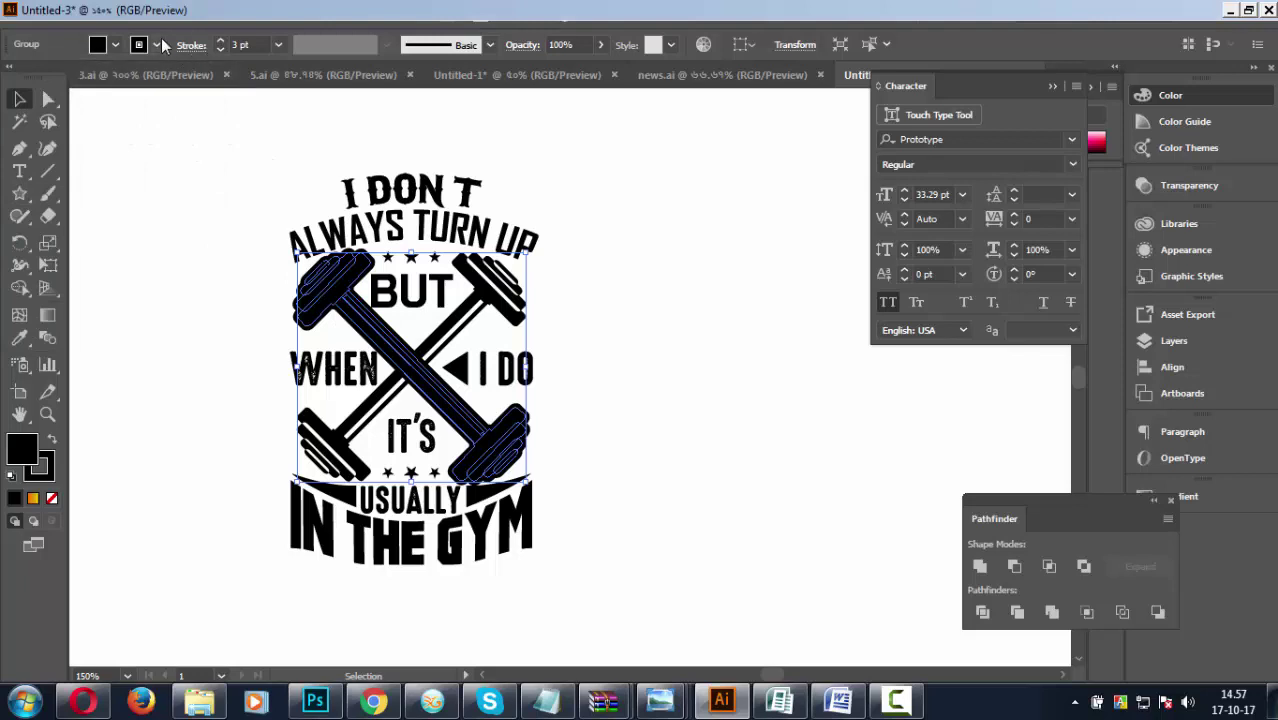
mouse_move(86, 13)
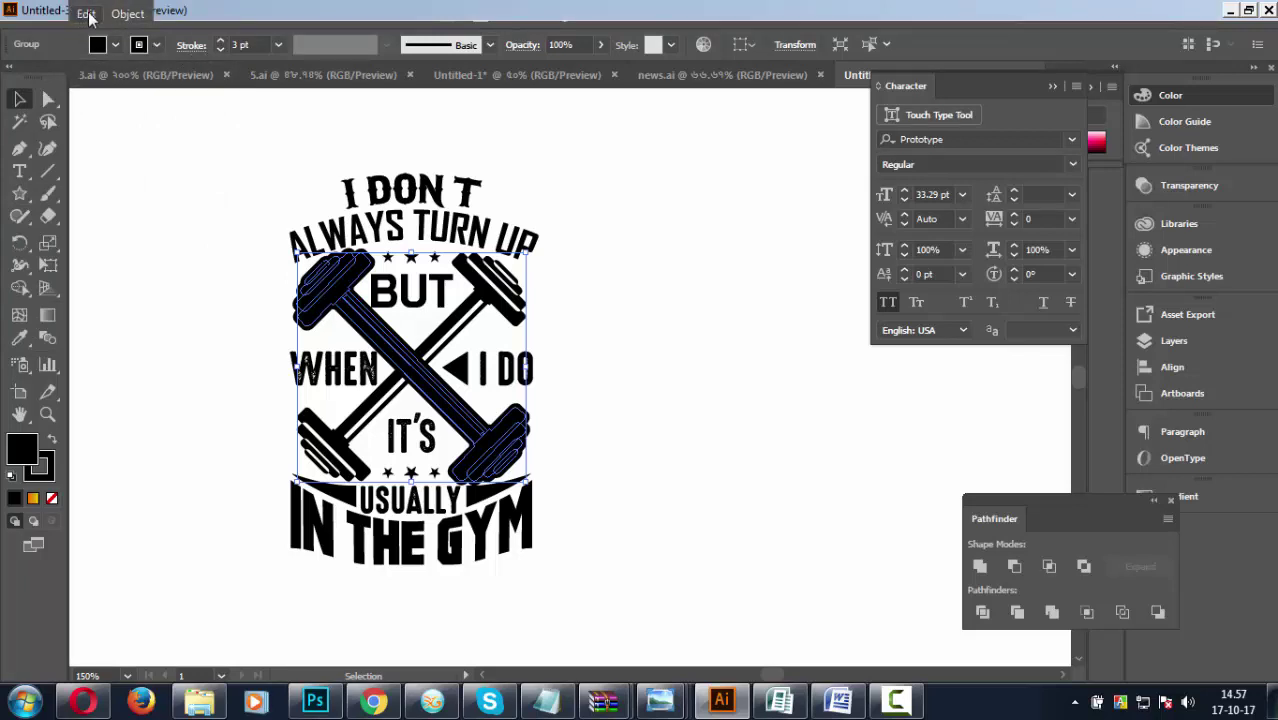
Expand the dumbbell stroke appearance, unite the paths and fill the shape pink.
left_click(127, 13)
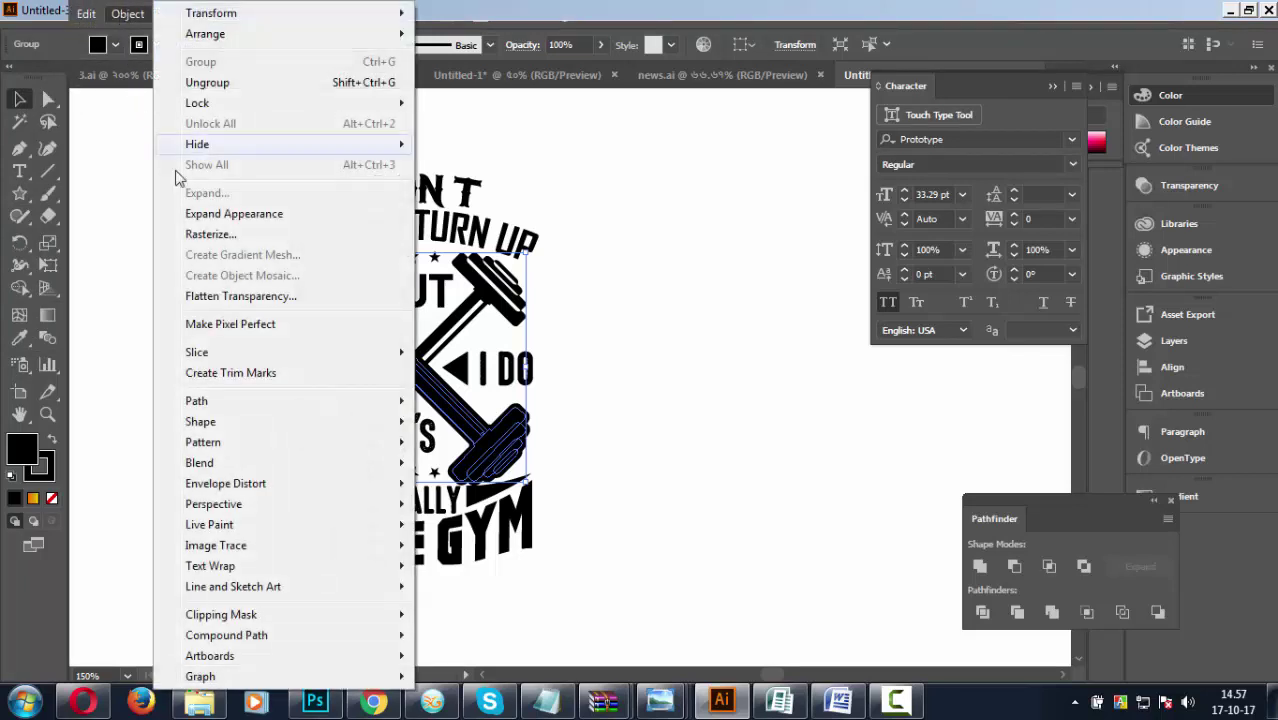
left_click(203, 214)
left_click(1052, 611)
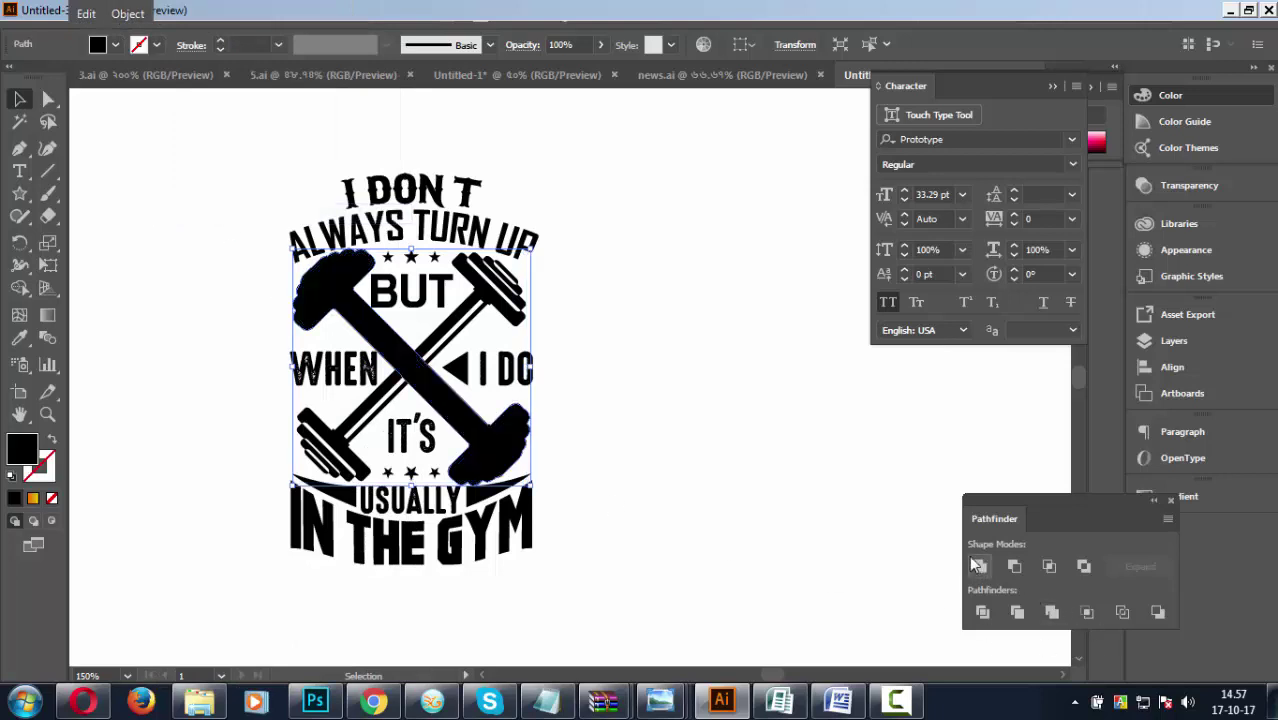
left_click(1097, 139)
Divide the pink shape against the black dumbbell and delete all pink pieces.
key("ctrl")
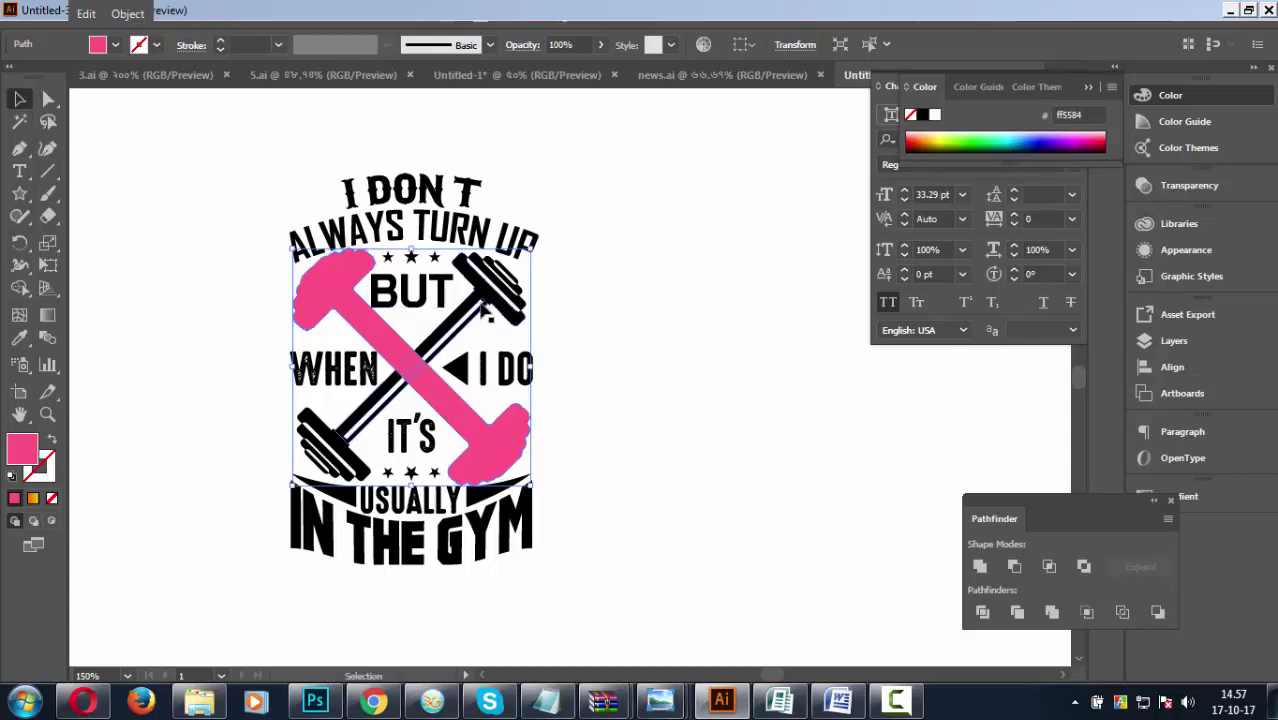
left_click(524, 305, "shift")
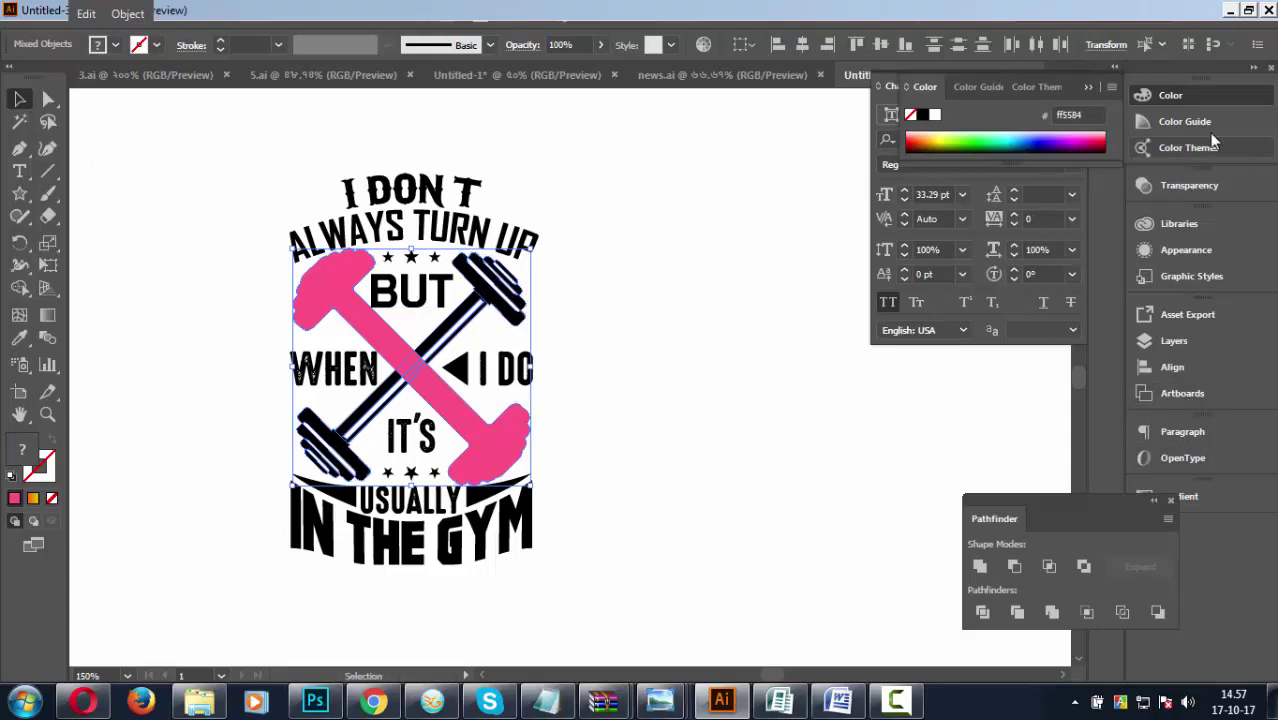
left_click(1179, 100)
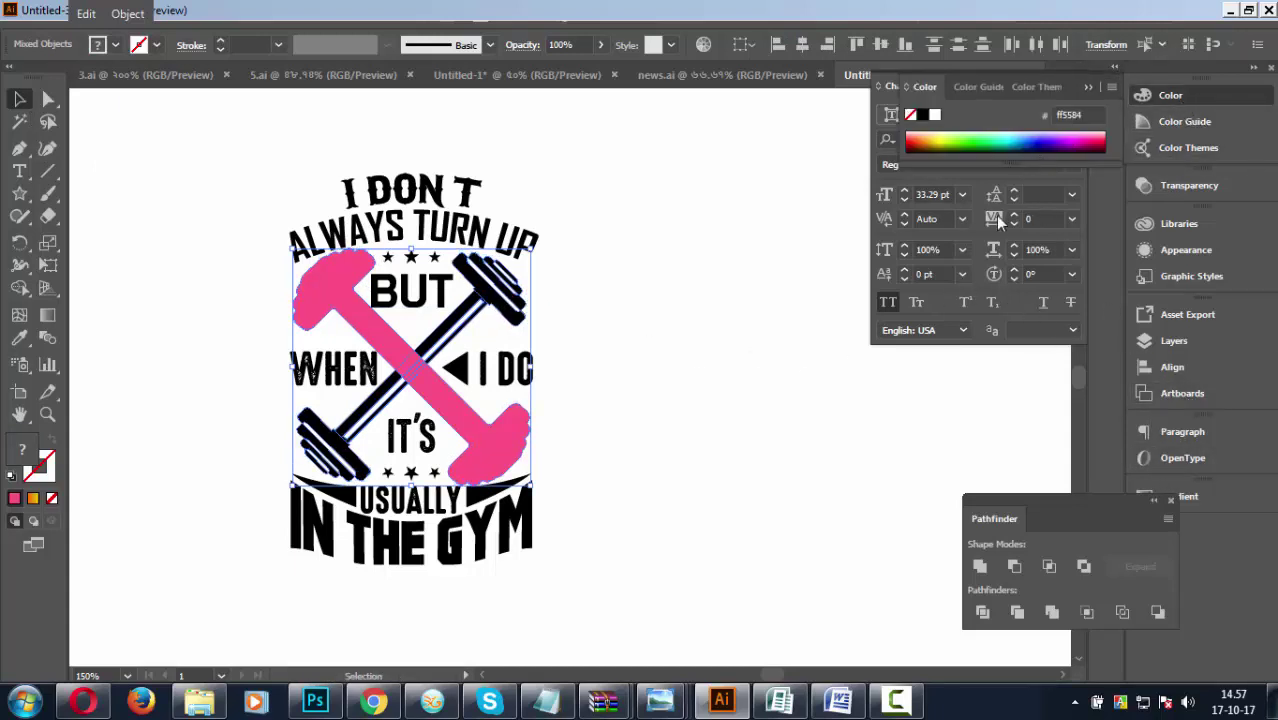
left_click(981, 612)
left_click(18, 121)
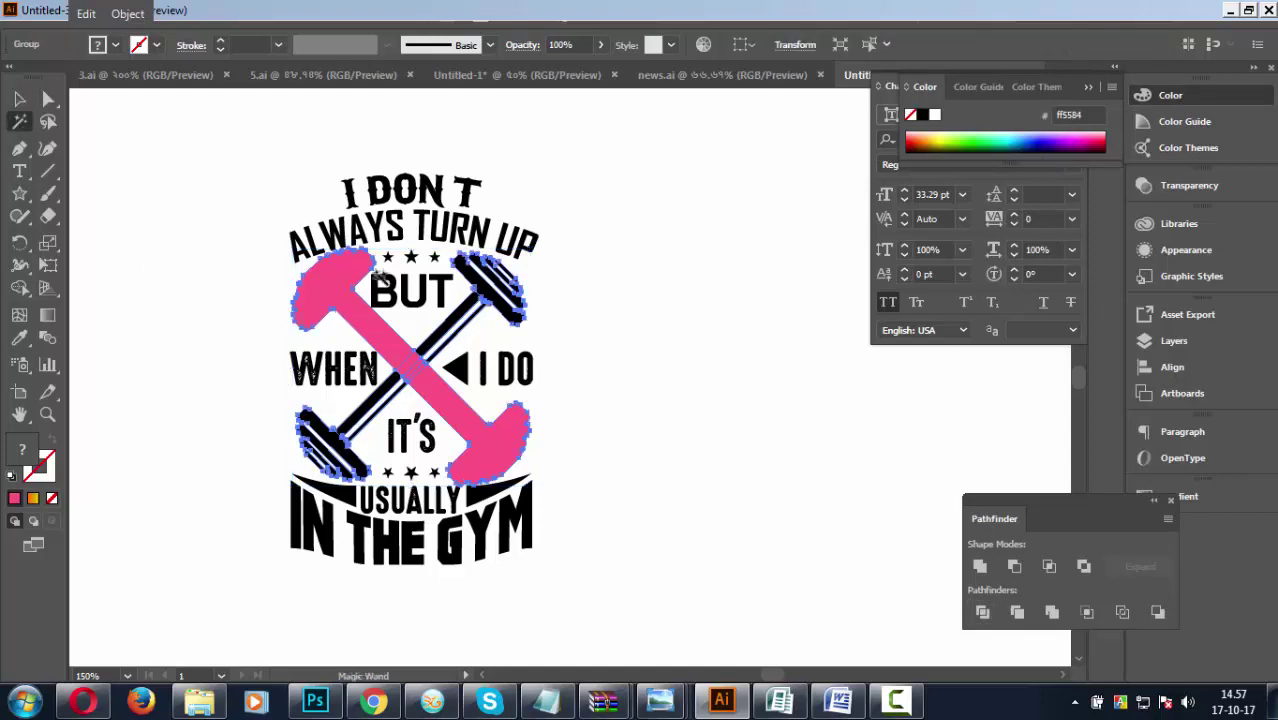
left_click(344, 294)
key("Delete")
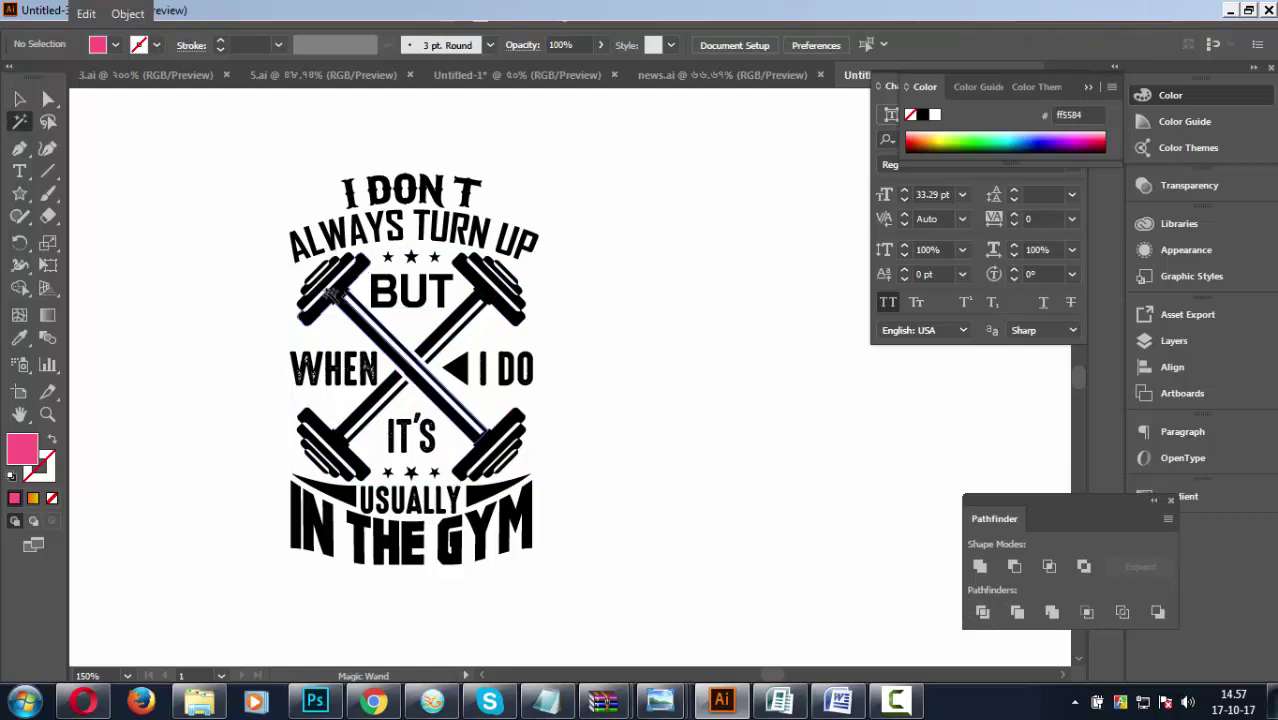
left_click(19, 98)
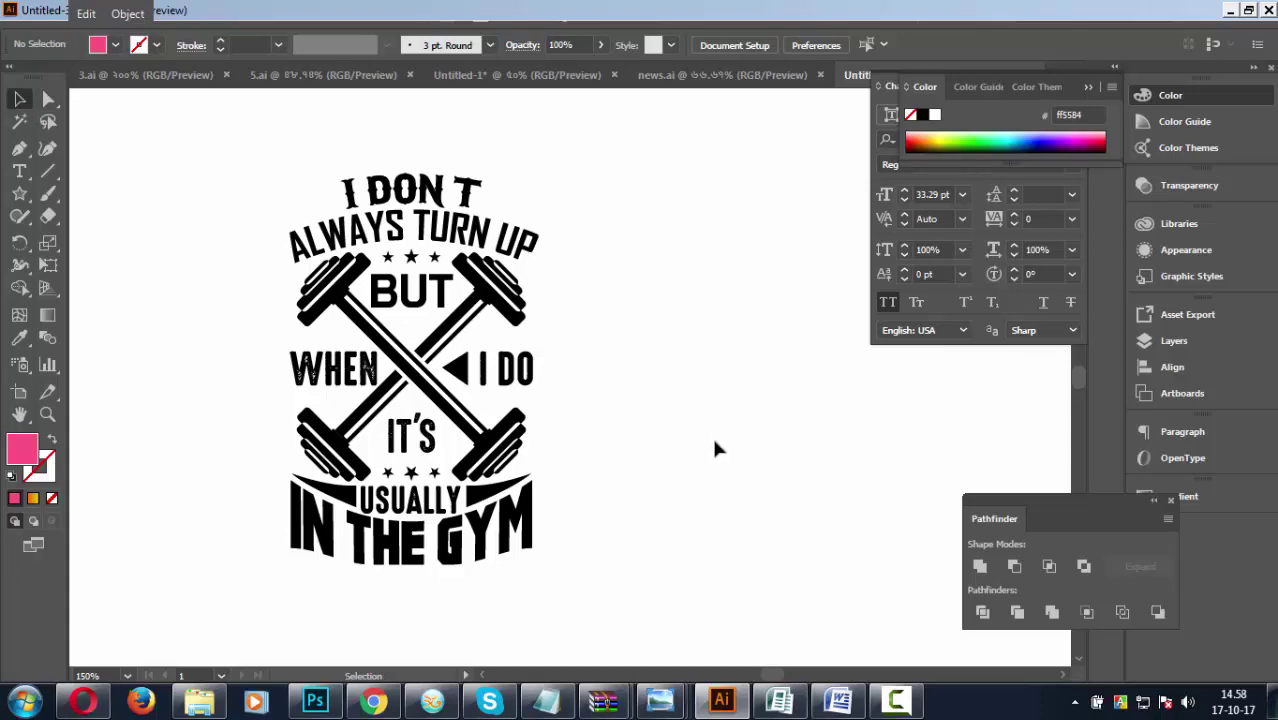
Draw a small pink triangle with the Pen tool just left of 'I DON T'.
mouse_move(714, 449)
left_mouse_down()
mouse_move(690, 481)
mouse_move(685, 467)
left_mouse_up()
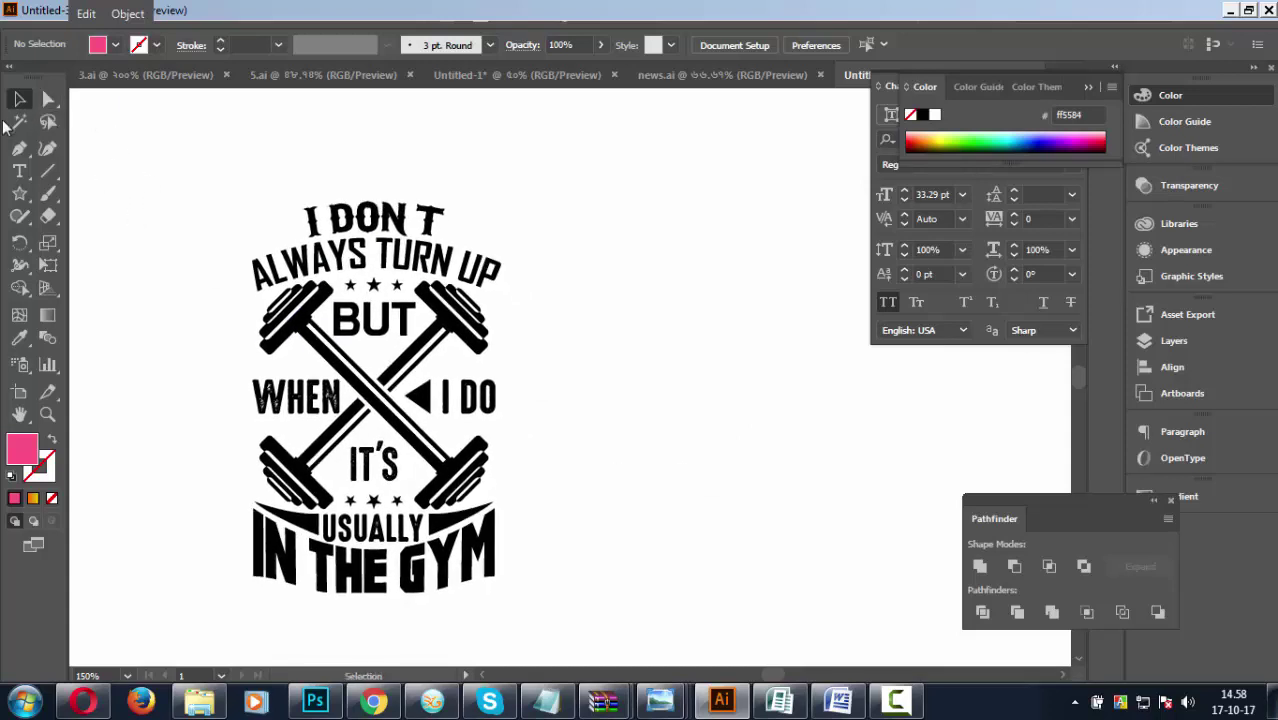
left_click(19, 148)
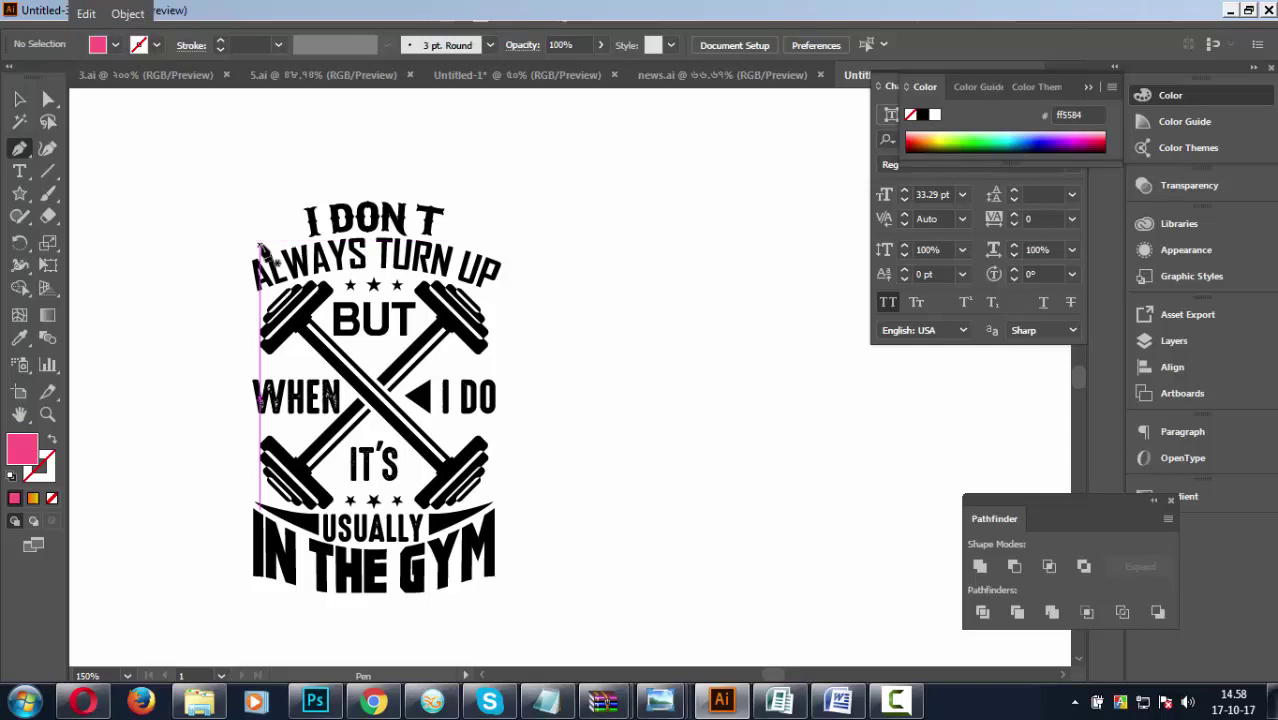
left_click(262, 244)
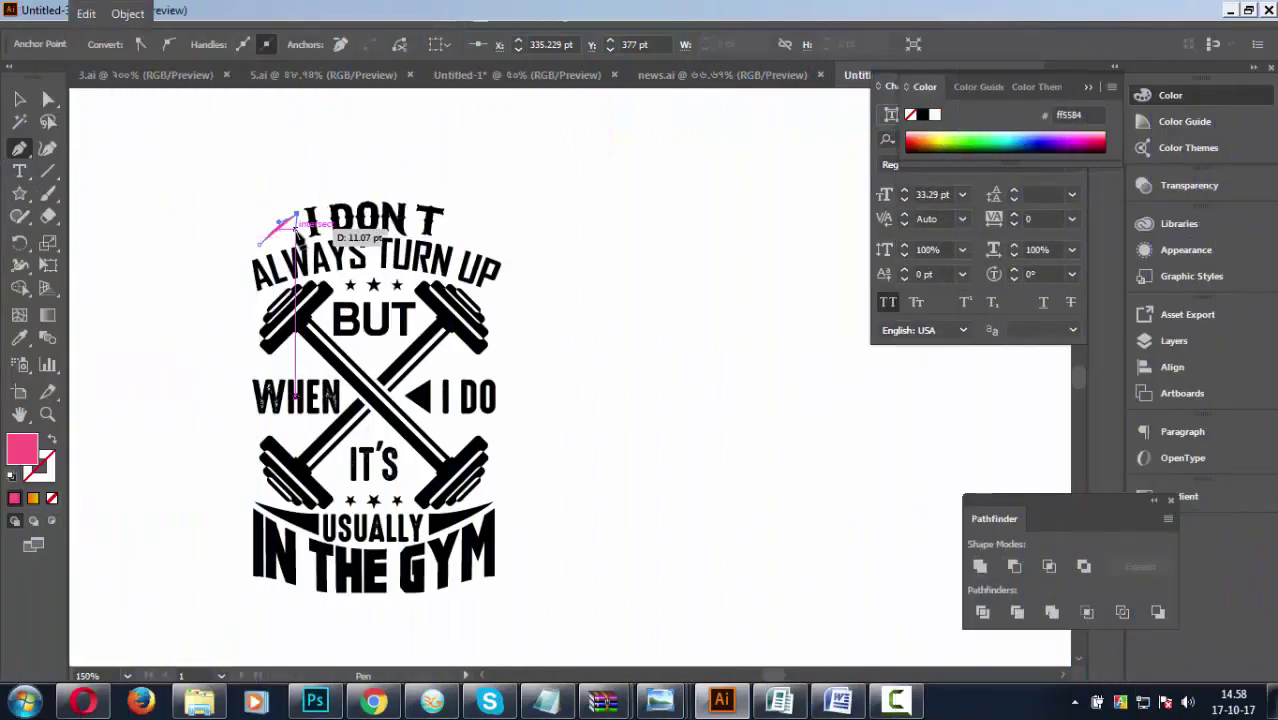
left_click(300, 237)
left_click_drag(302, 240, 300, 238)
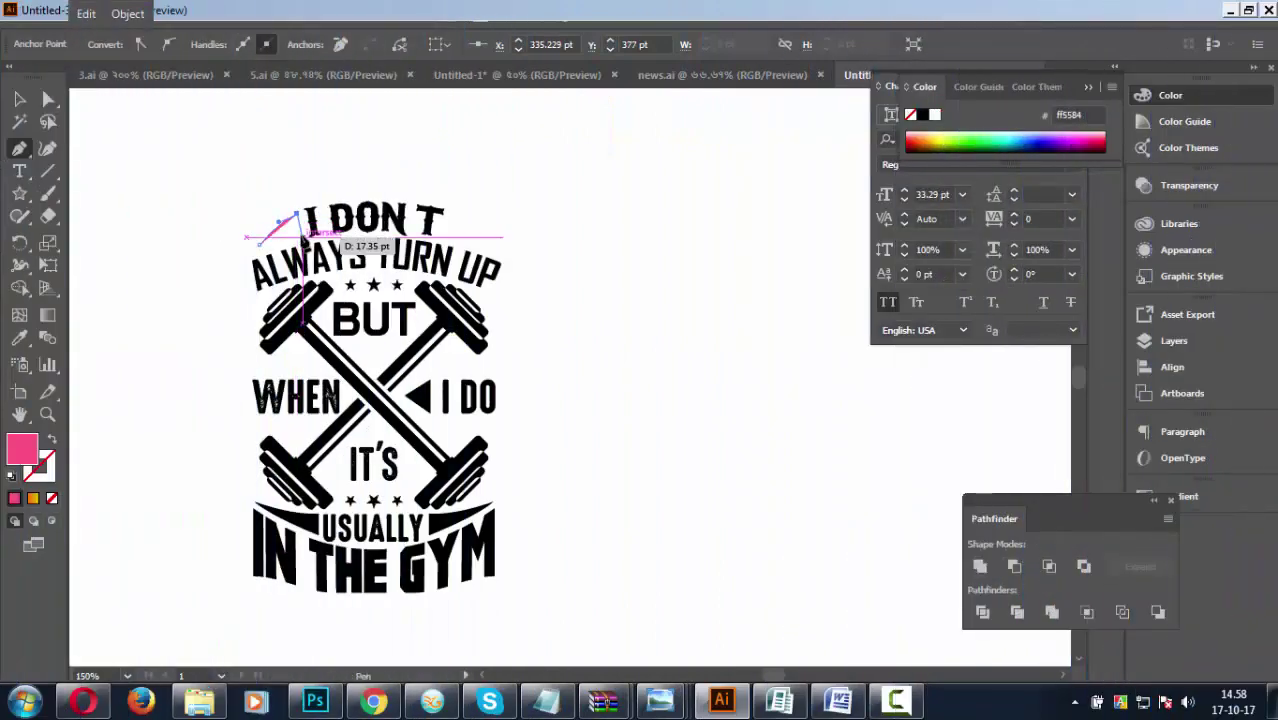
left_click(259, 244)
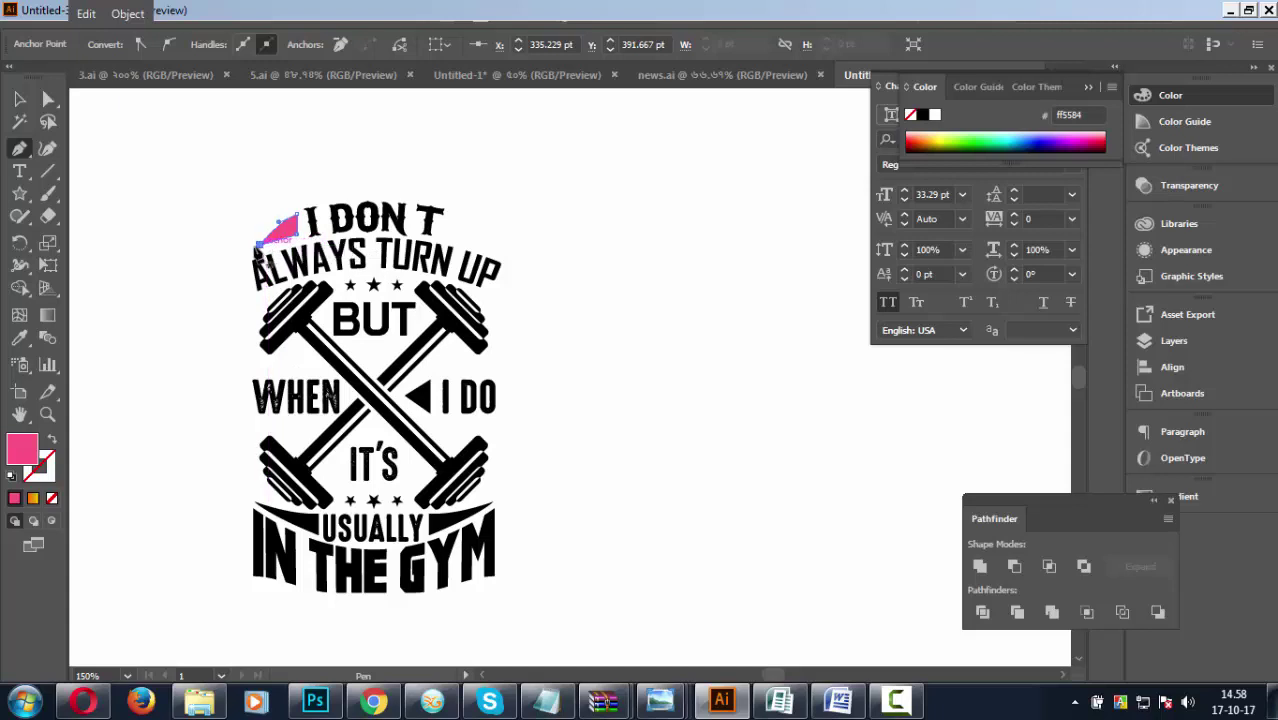
key("v")
left_click(75, 160)
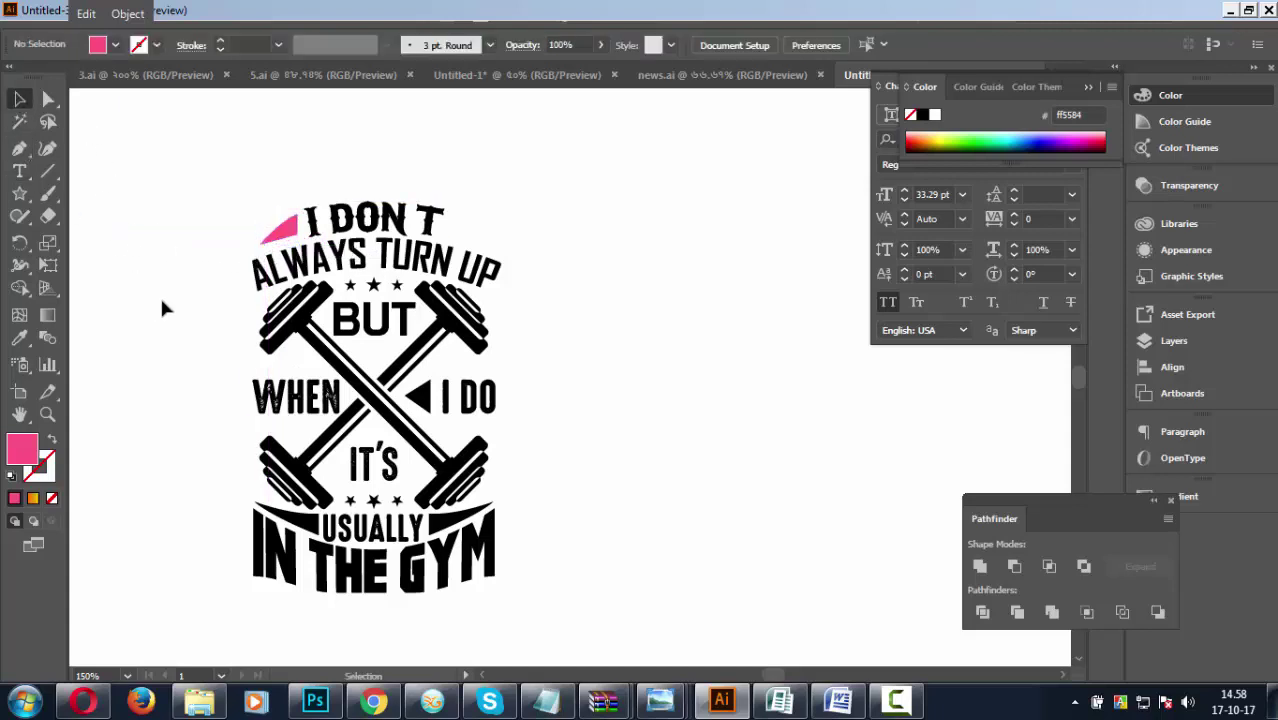
Make a vertically reflected copy of the pink triangle and place it right of 'I DON'T'.
left_click(279, 233)
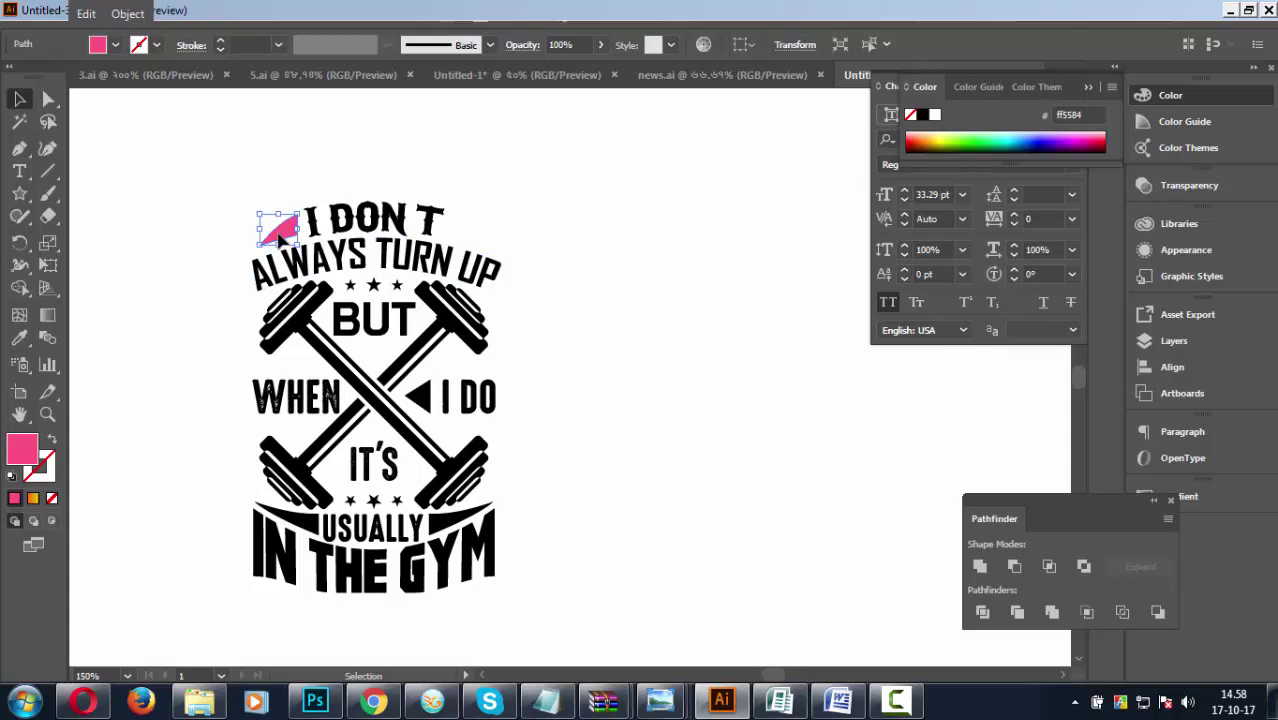
left_click(197, 258)
left_click(298, 230)
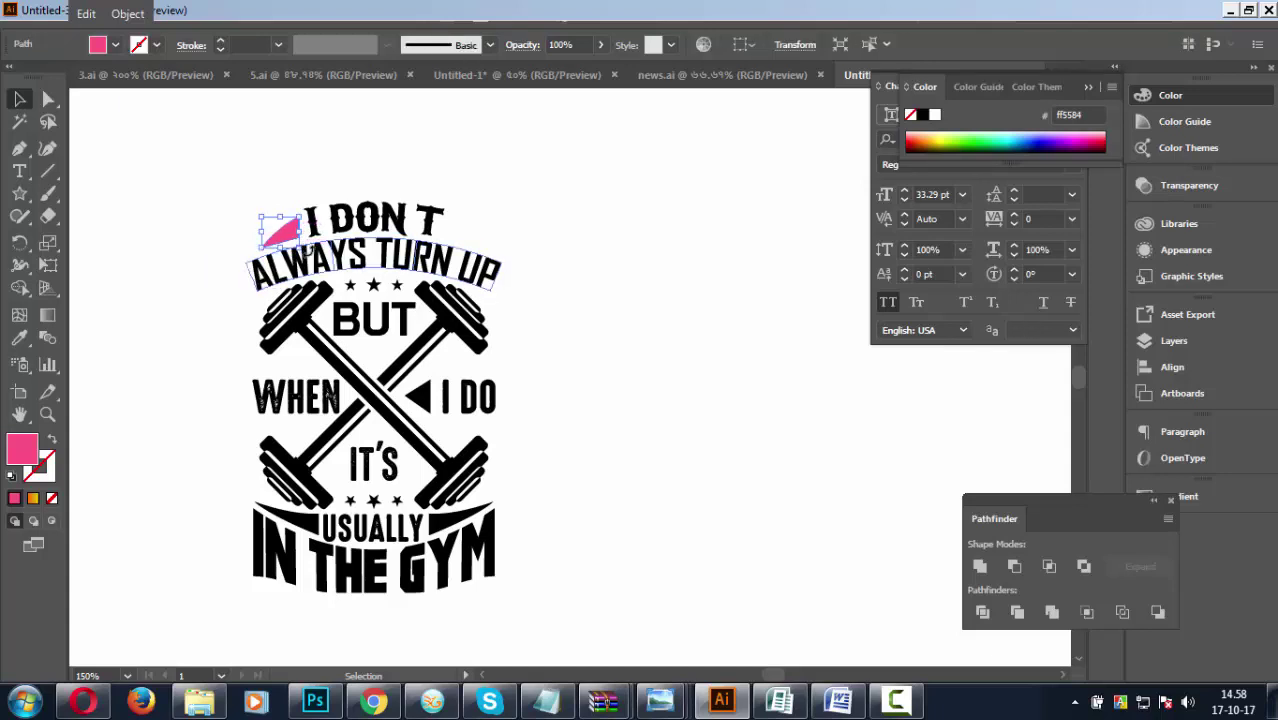
left_click(180, 270)
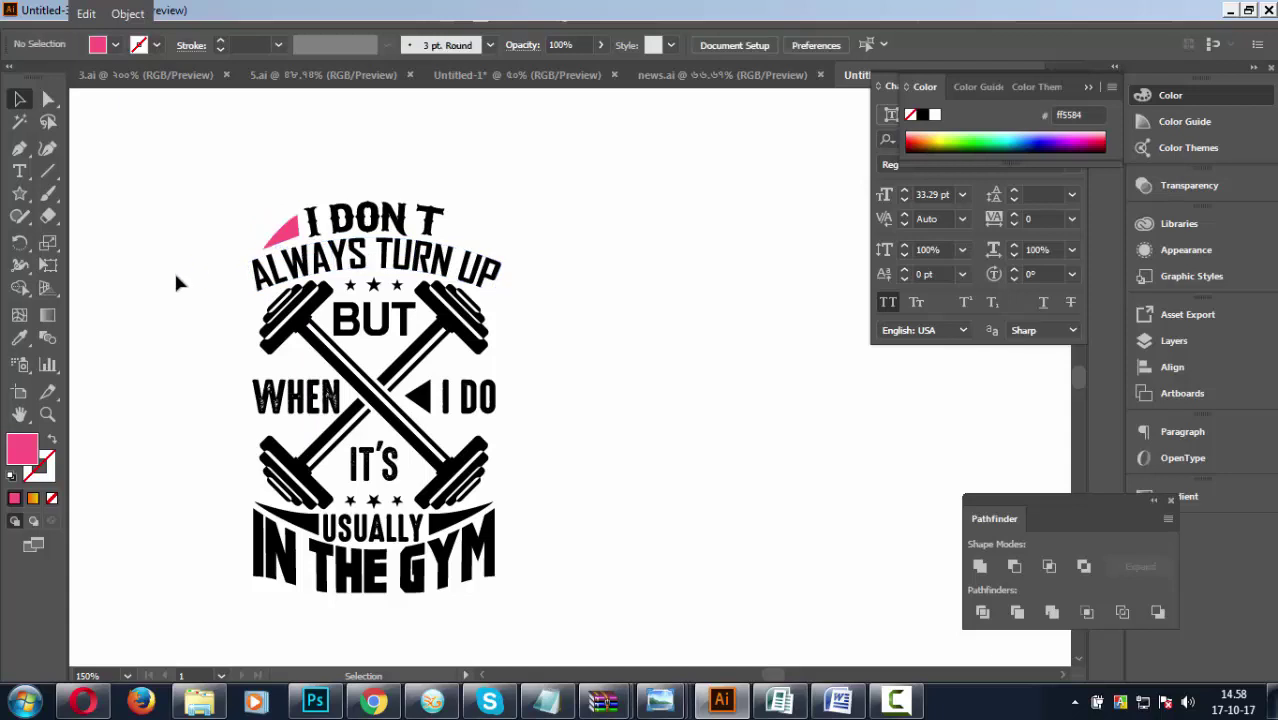
left_click(283, 230)
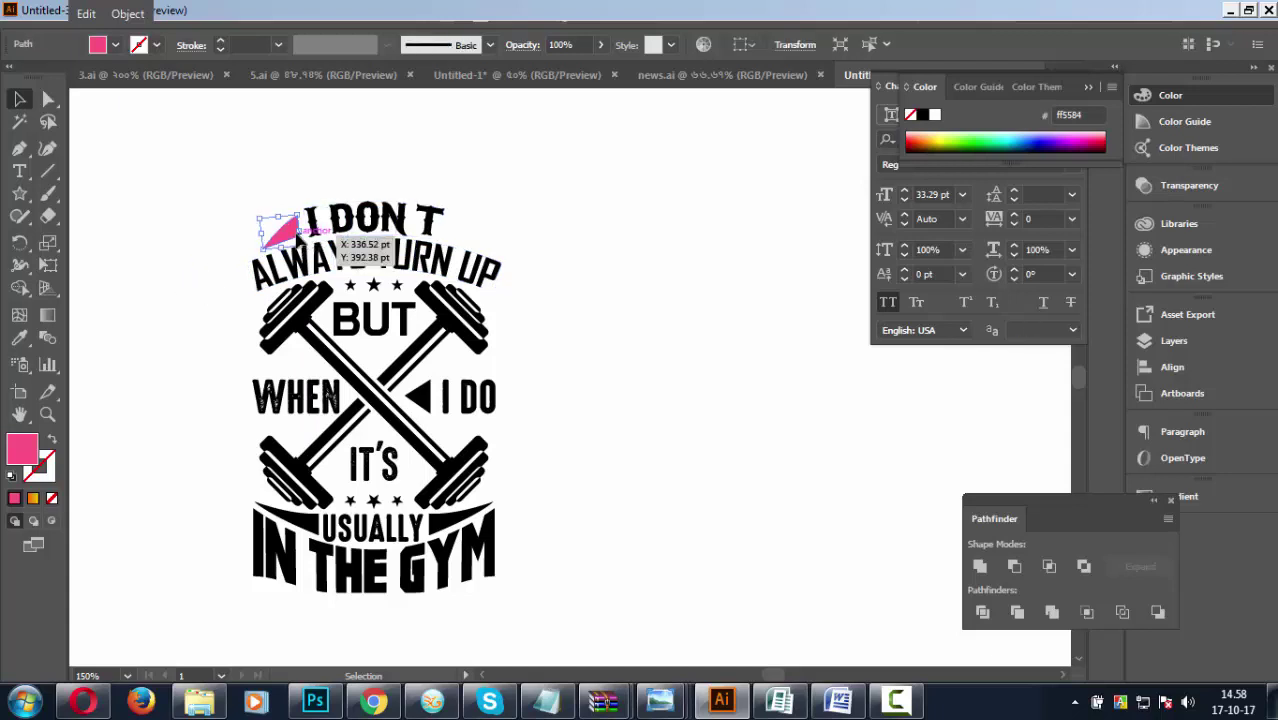
right_click(296, 233)
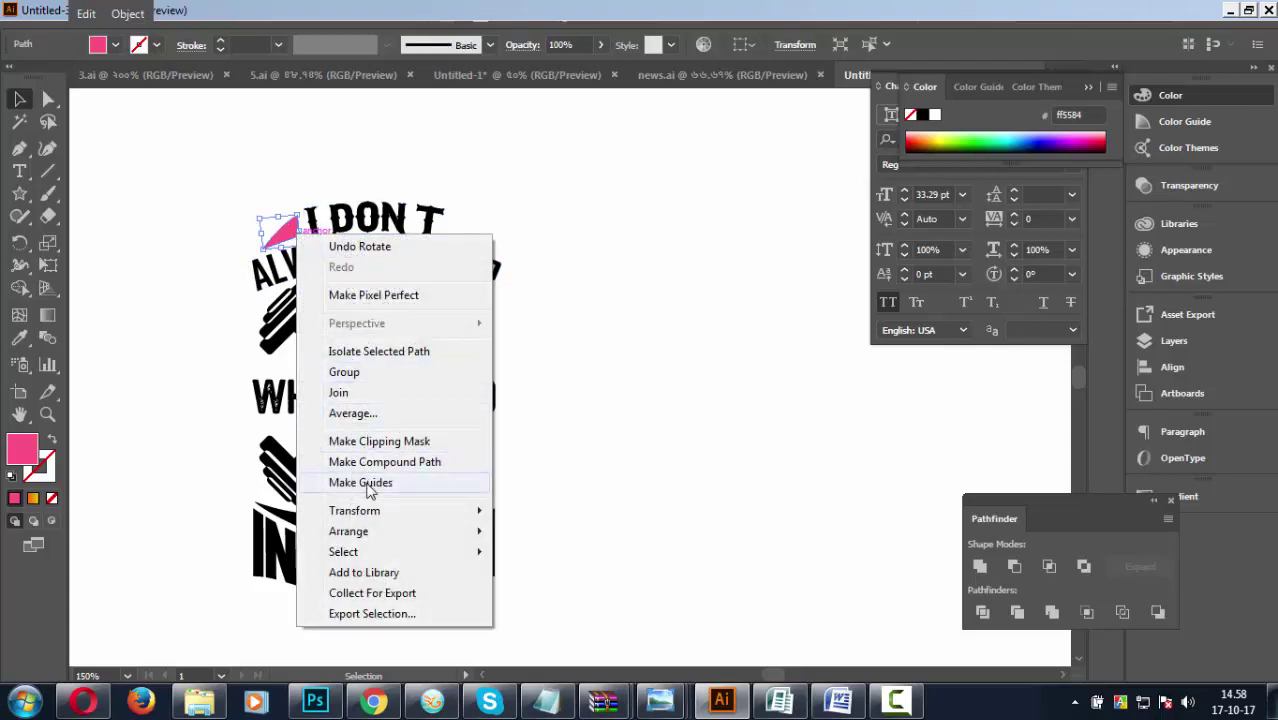
mouse_move(354, 510)
left_click(550, 580)
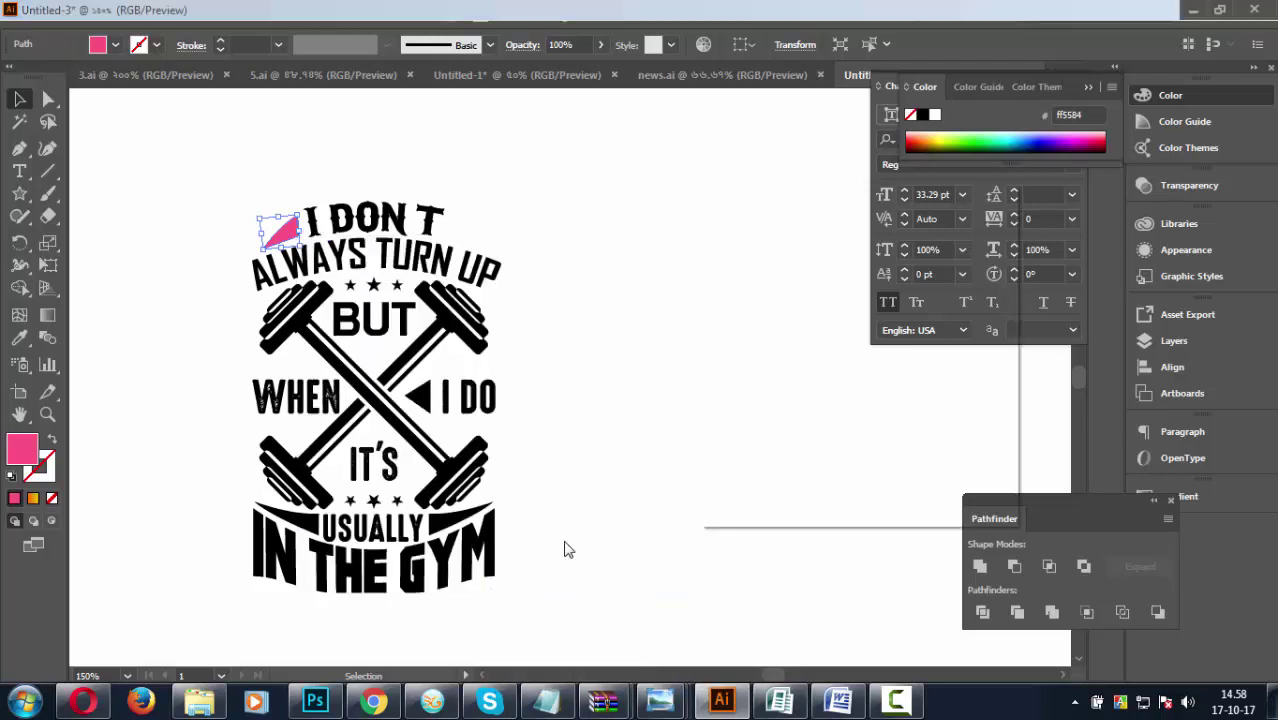
left_click(768, 489)
left_click_drag(270, 230, 464, 229)
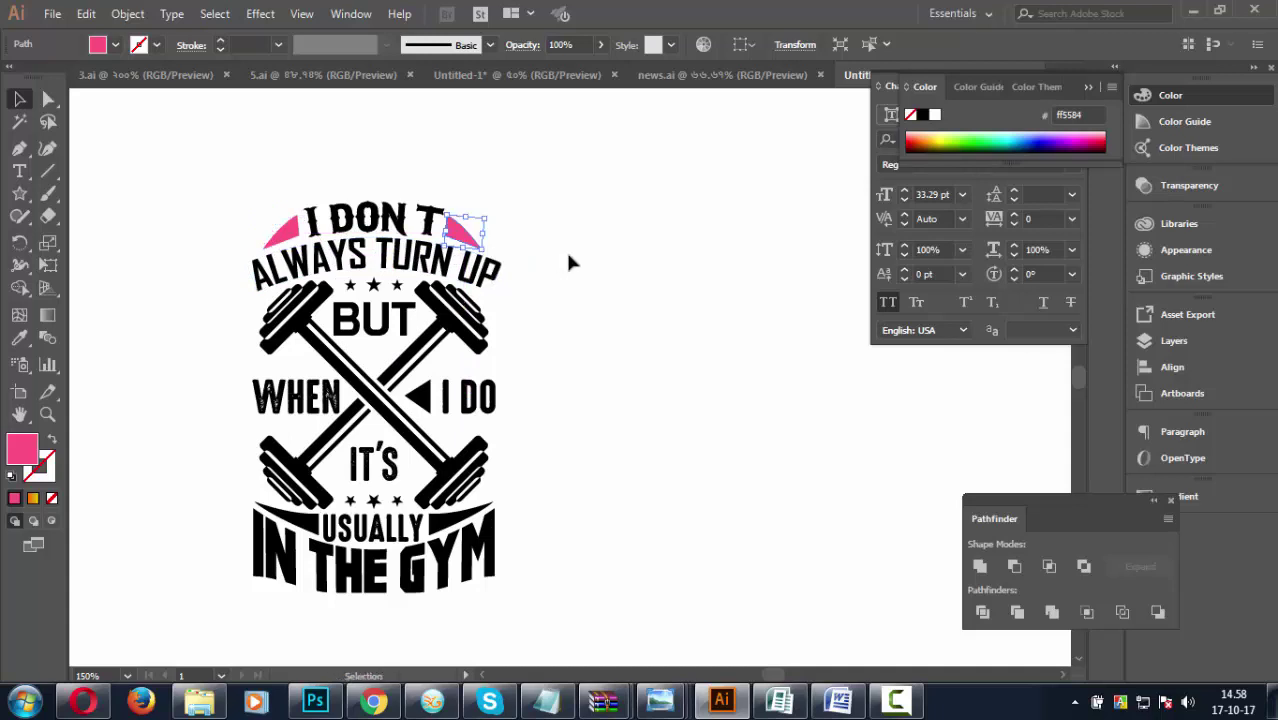
left_click(557, 300)
Expand the arched 'I DON'T' text into shapes and select both pink triangles.
left_click(466, 233)
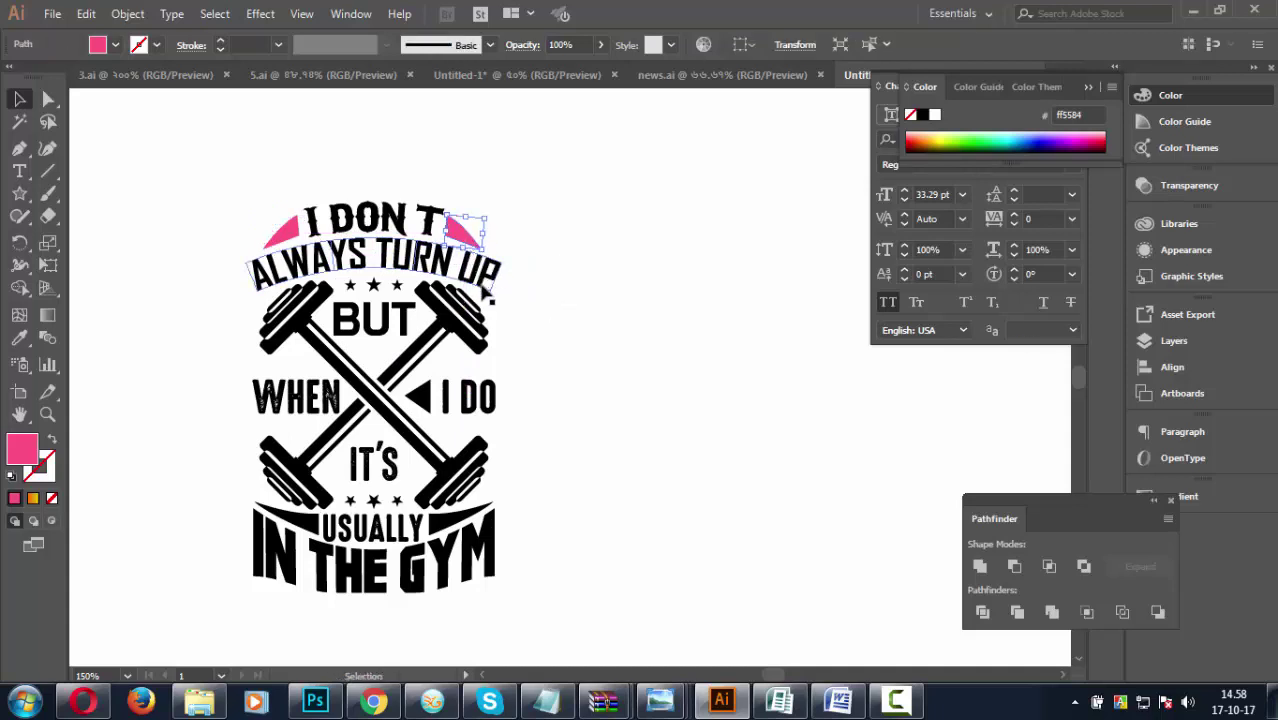
left_click(409, 224)
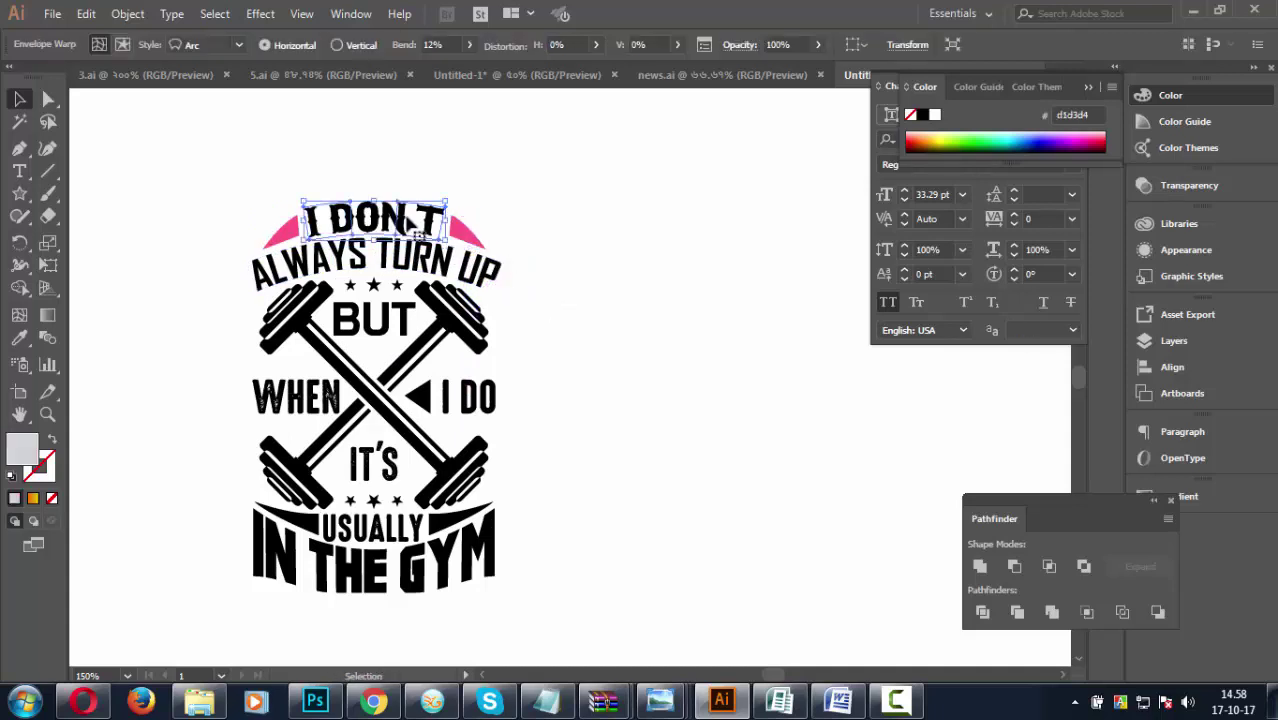
left_click(125, 14)
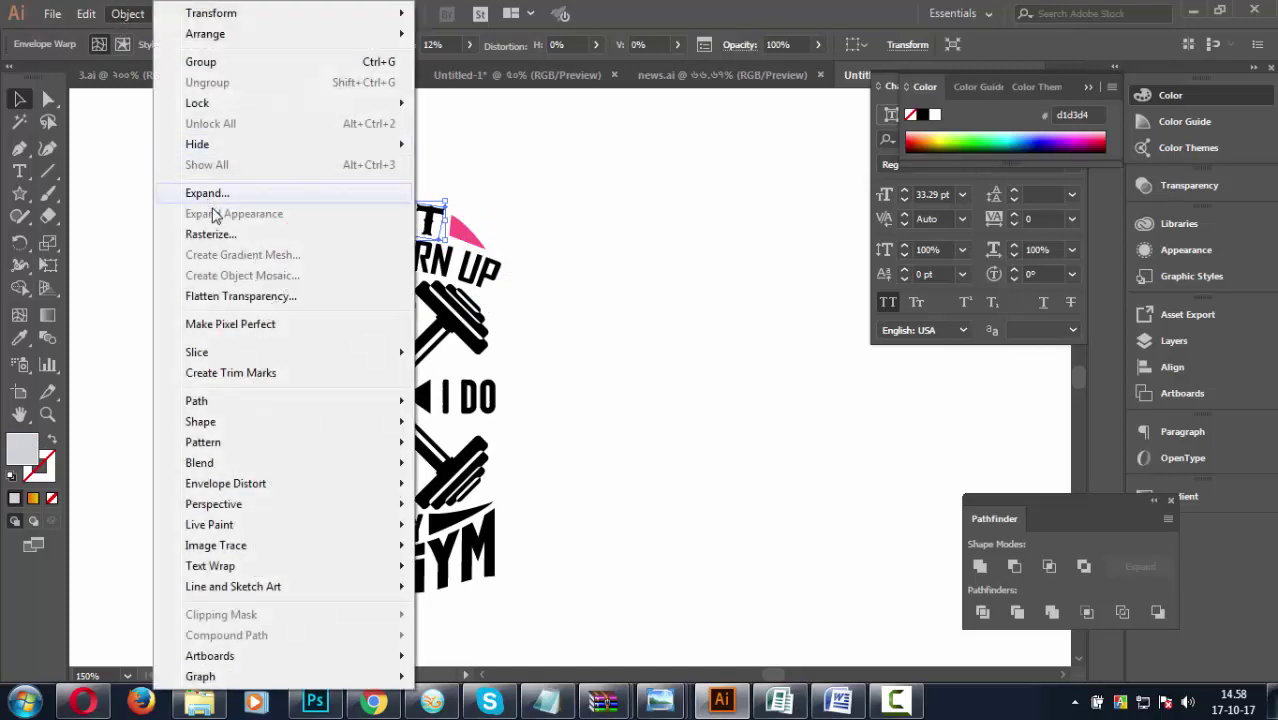
left_click(207, 193)
left_click(593, 452)
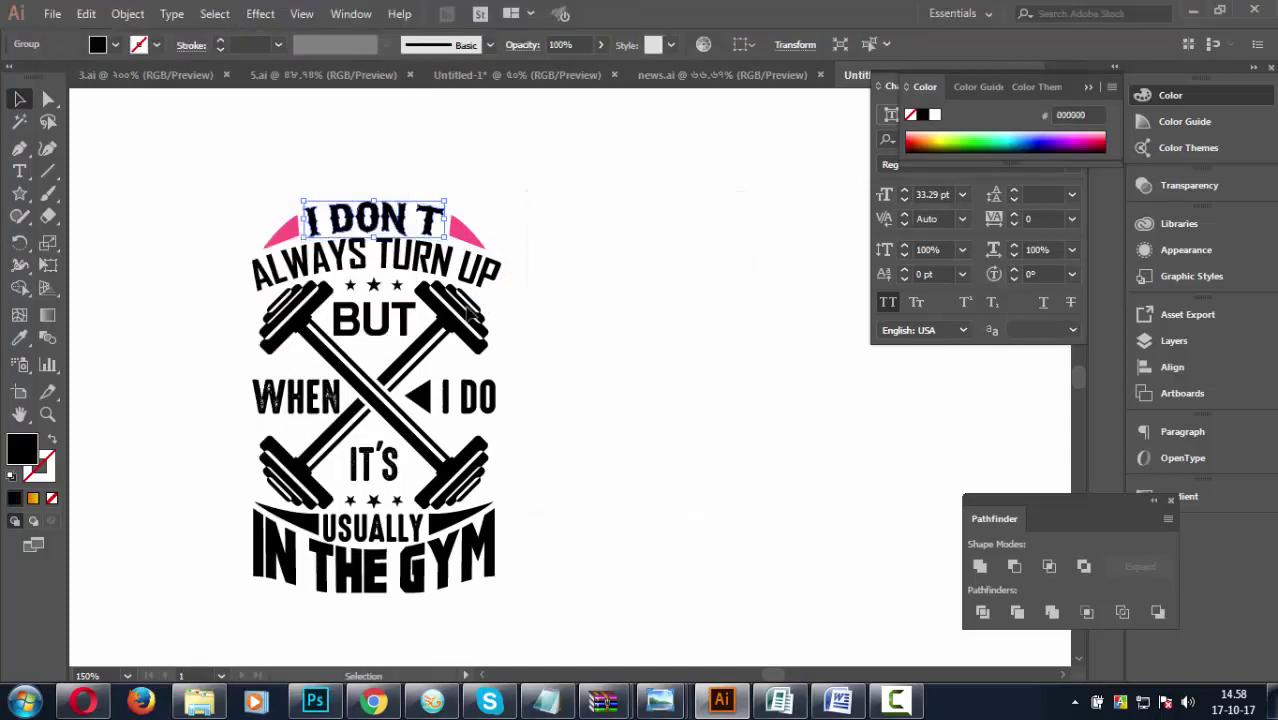
left_click(560, 285)
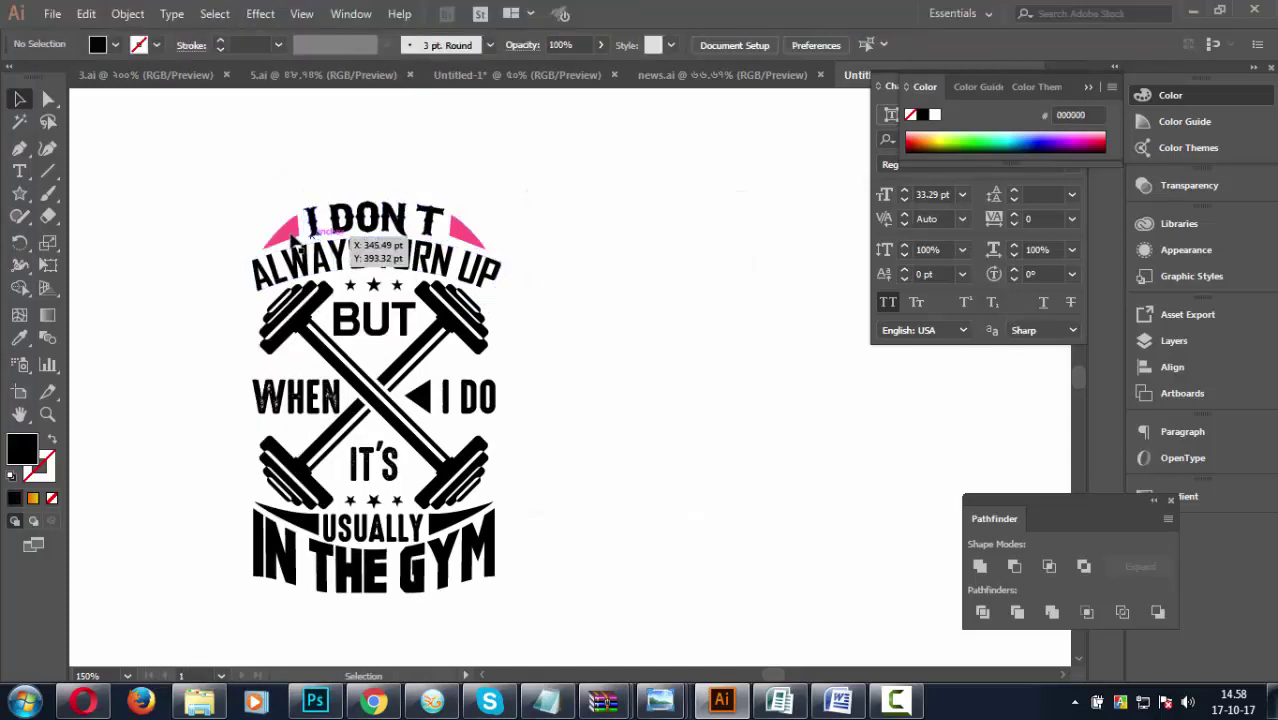
left_click(285, 231)
left_click(462, 238, "shift")
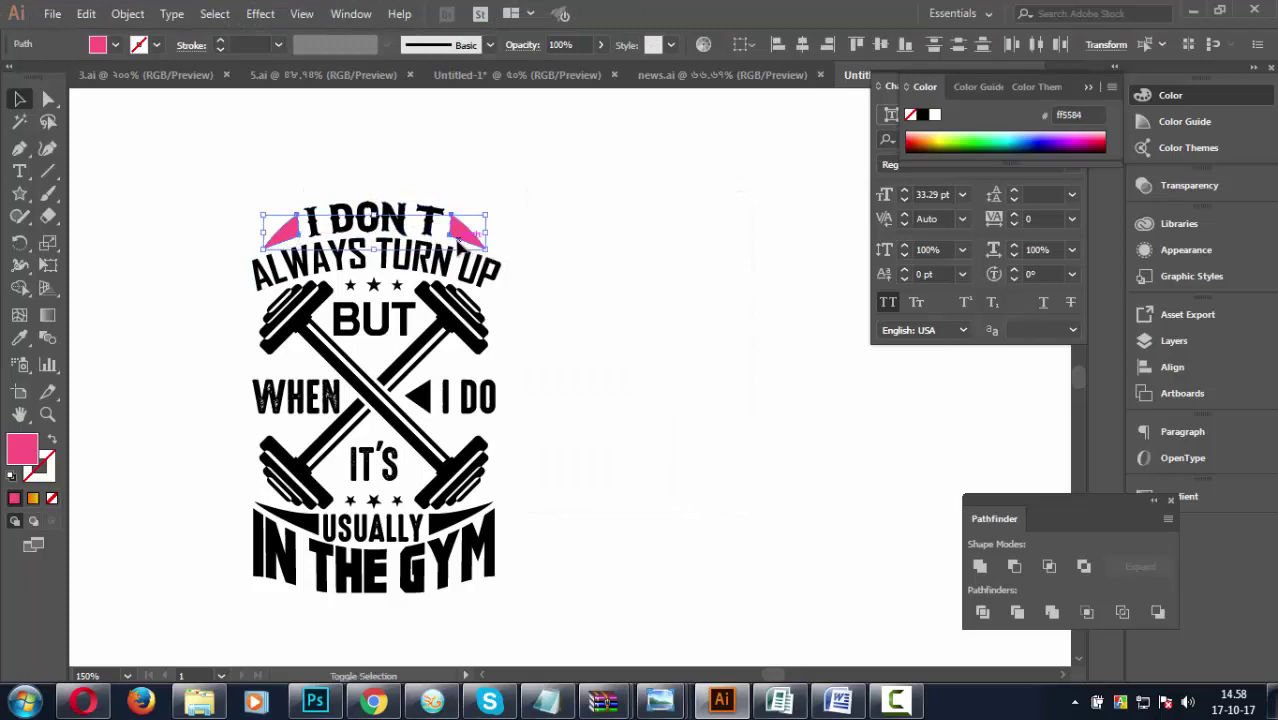
Group the two pink triangles and centre 'I DON'T' vertically on them.
right_click(467, 235)
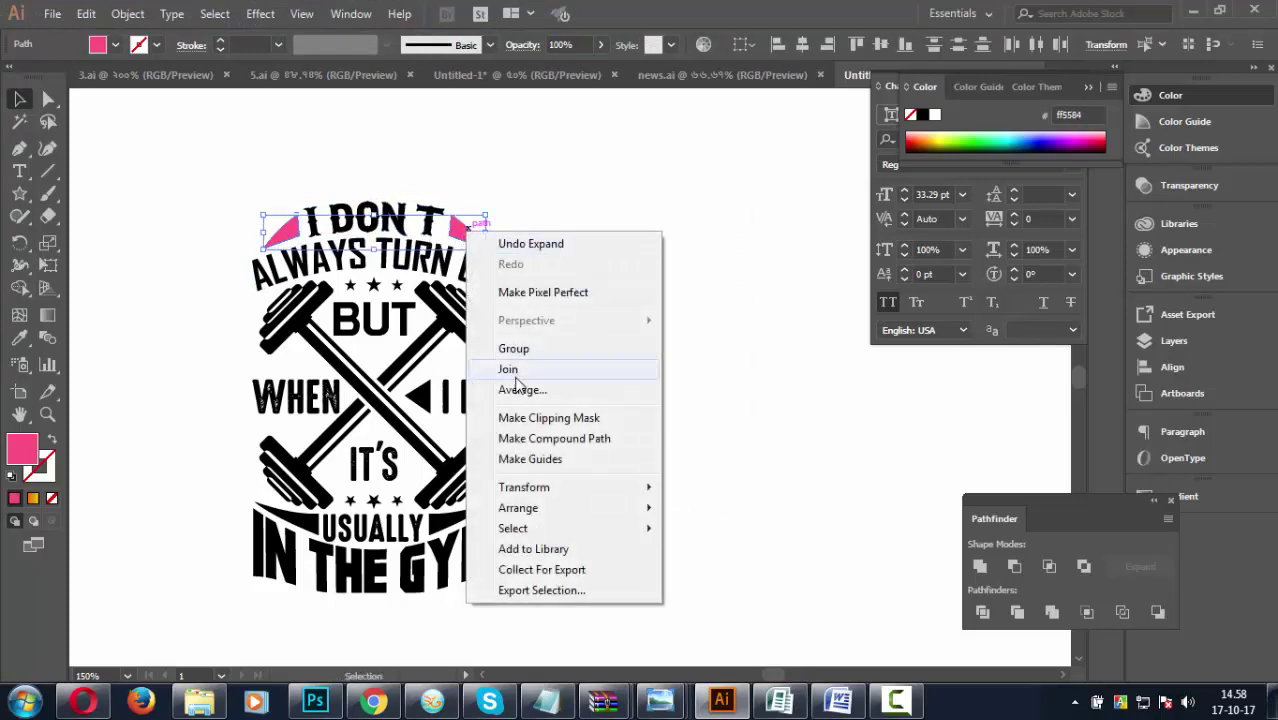
left_click(525, 346)
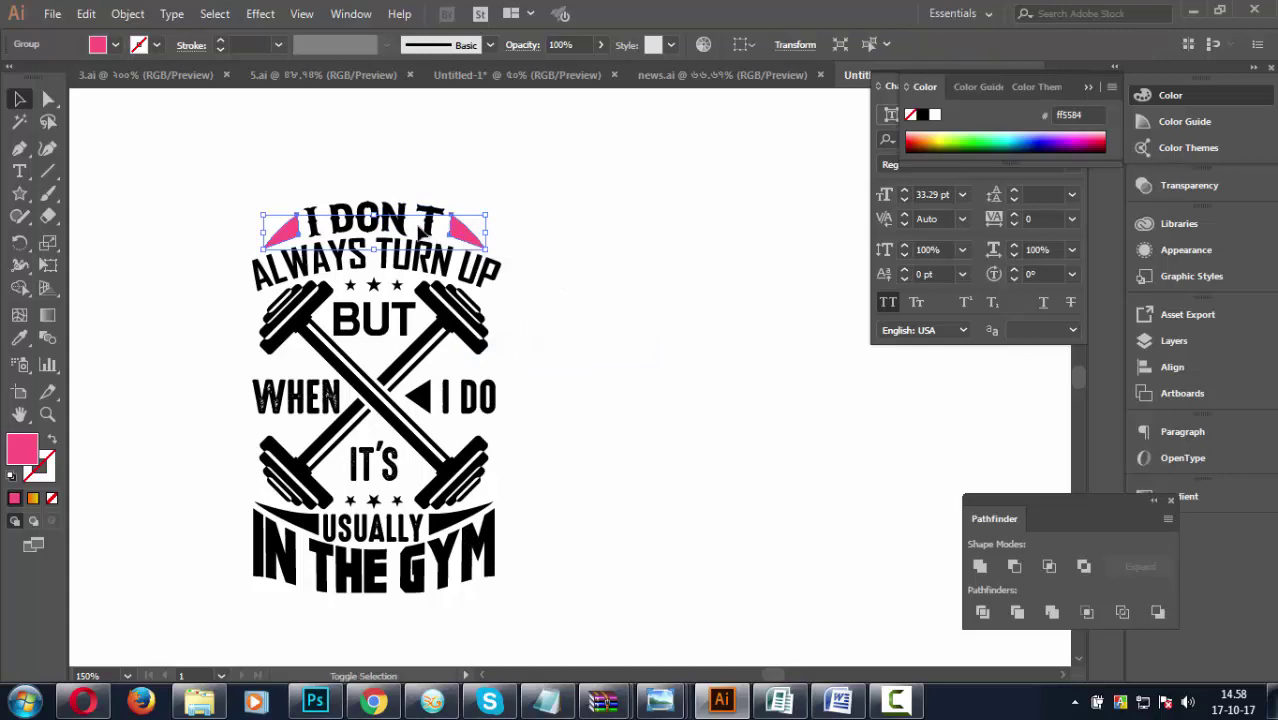
left_click(425, 228, "shift")
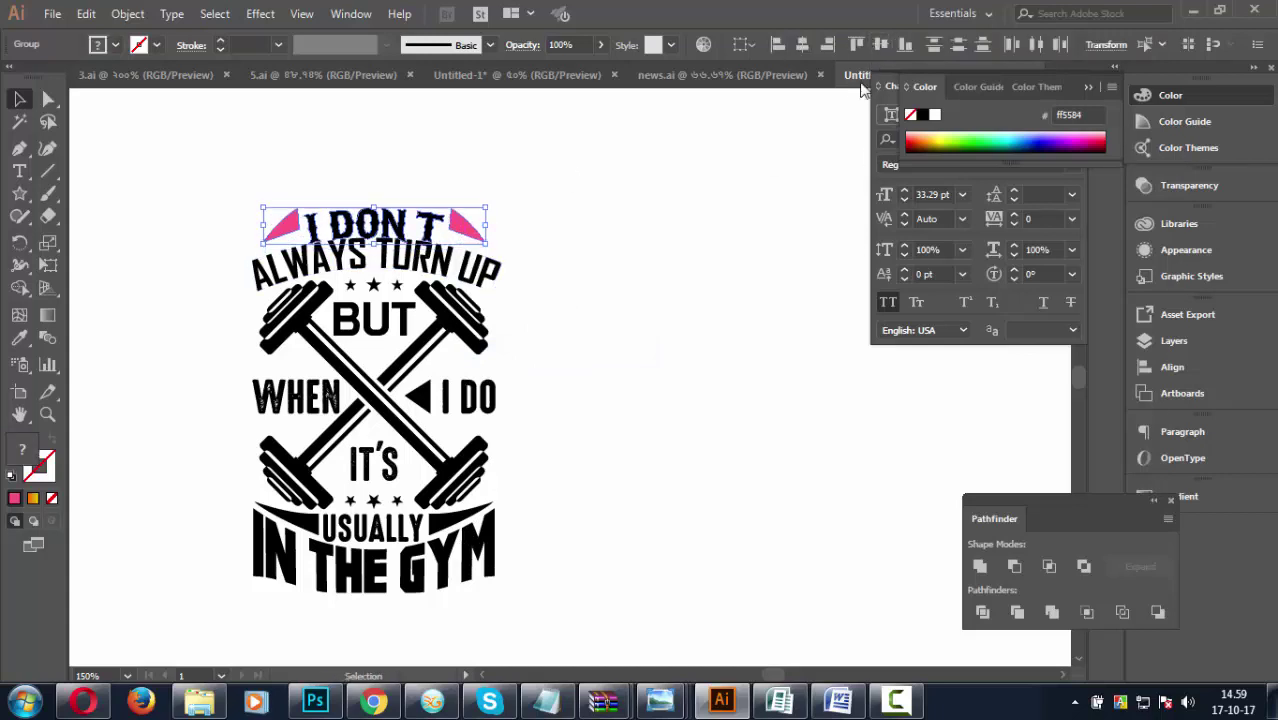
left_click(880, 44)
left_click(600, 224)
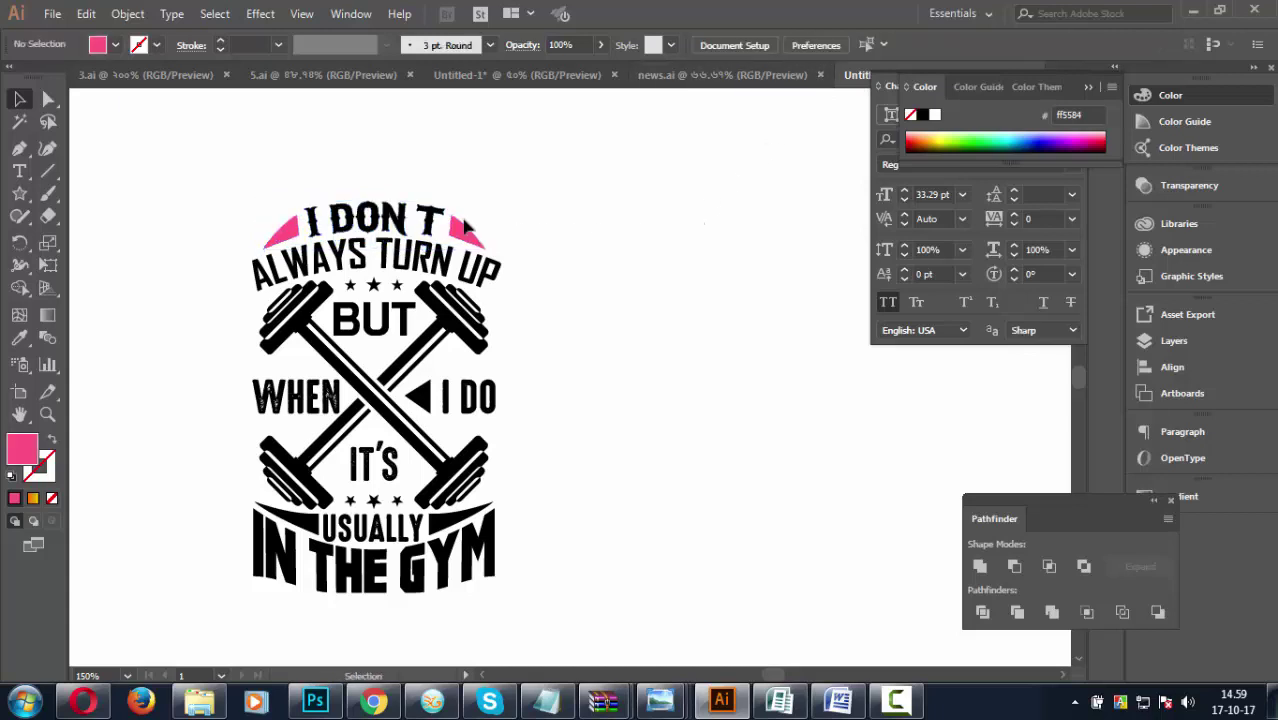
Reposition the 'I DON'T' line and delete the pink triangles.
mouse_move(428, 222)
left_mouse_down()
mouse_move(420, 236)
mouse_move(396, 224)
left_mouse_up()
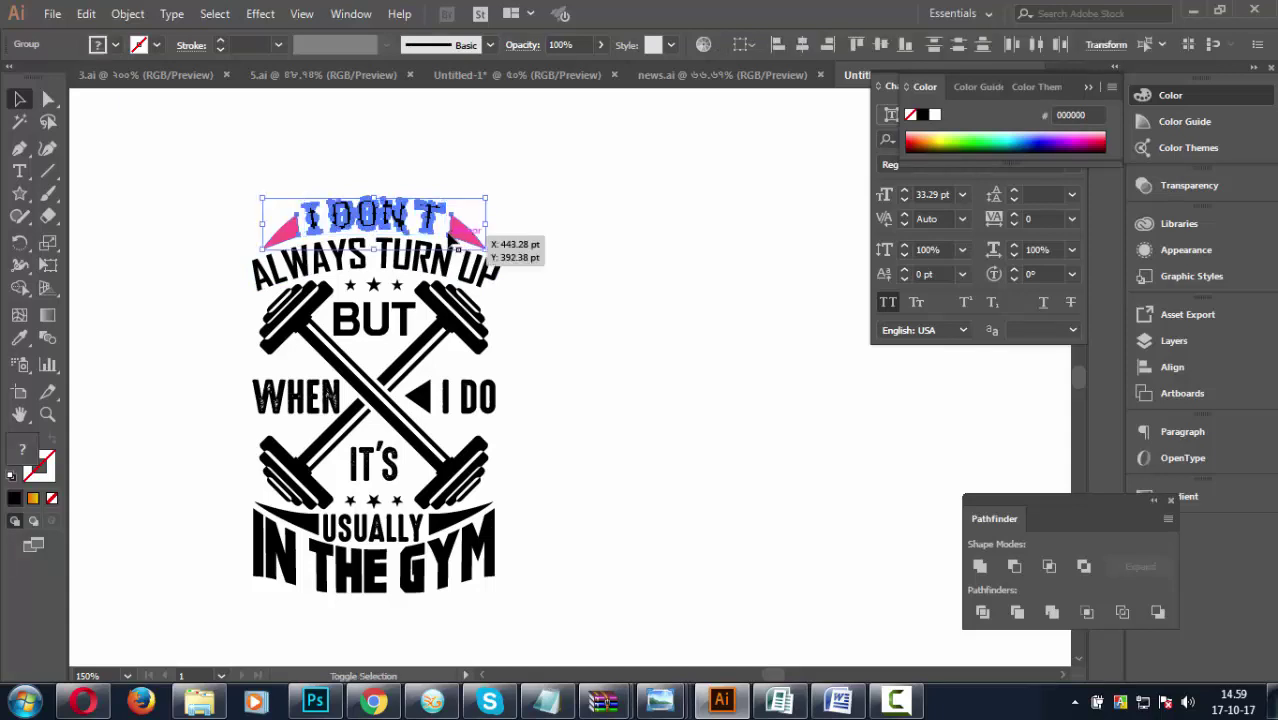
left_click(550, 257)
left_click_drag(437, 224, 452, 240)
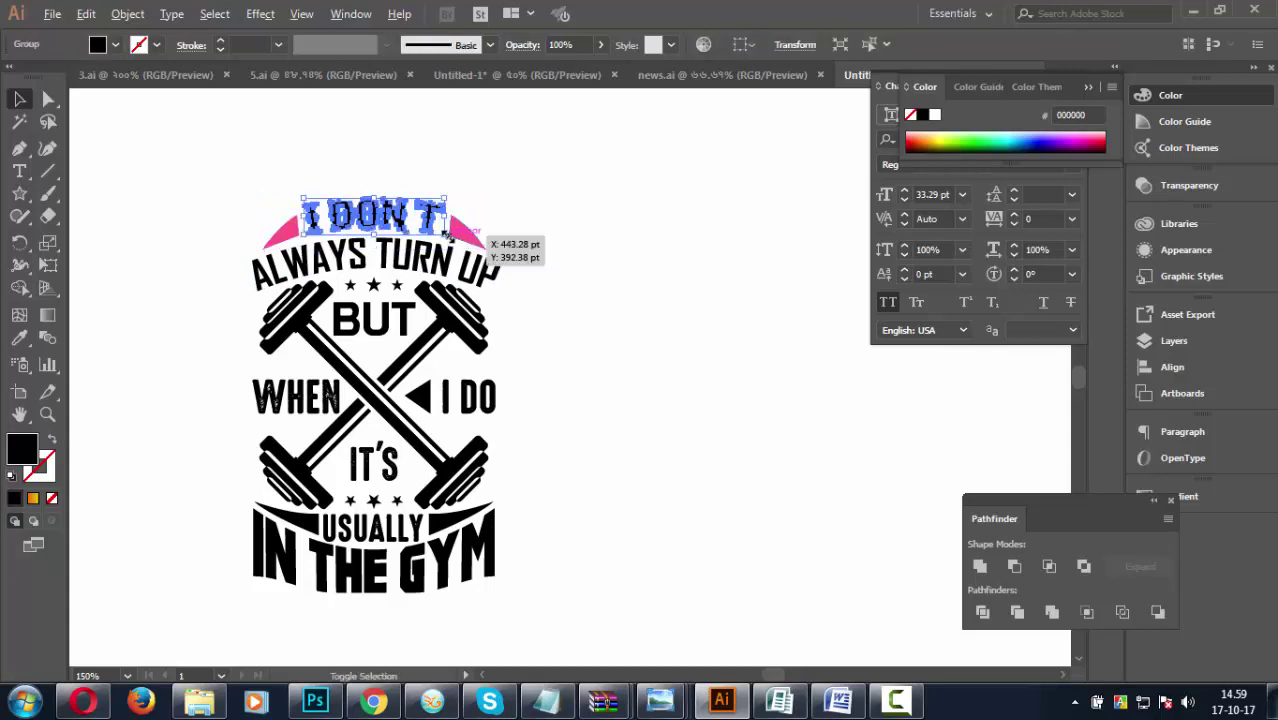
left_click(545, 247)
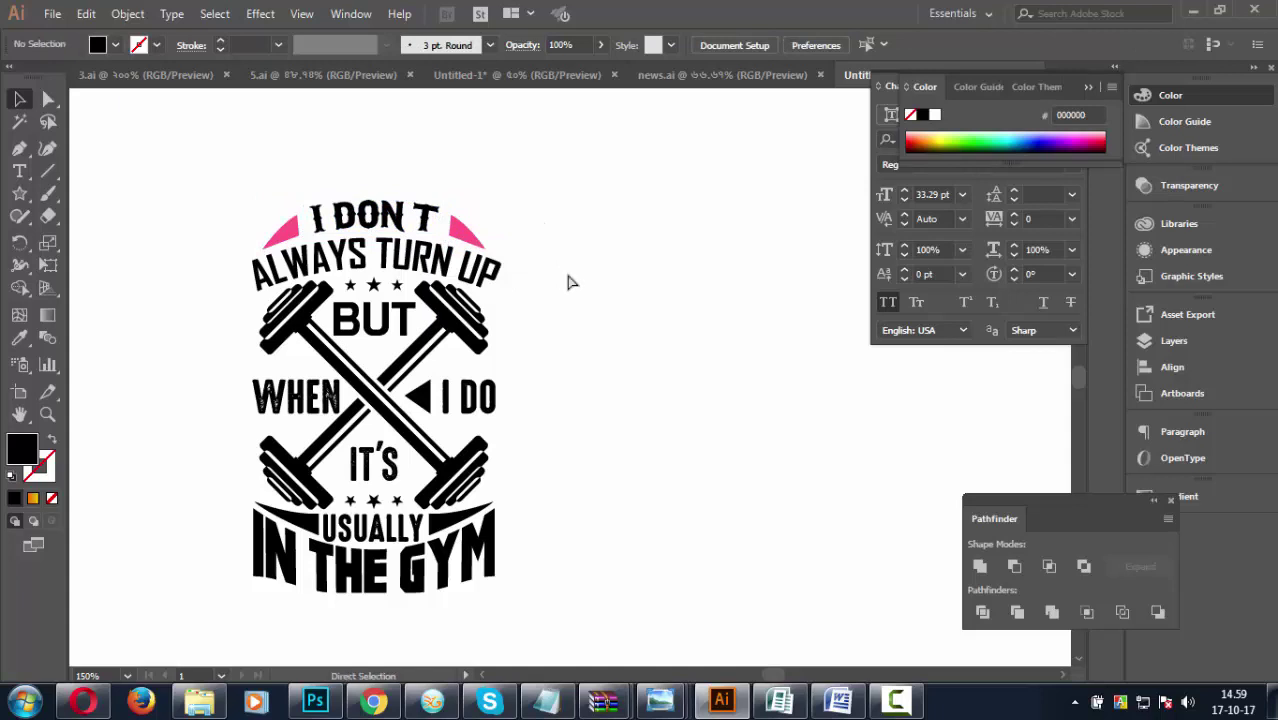
key("ctrl+z")
left_click(510, 262)
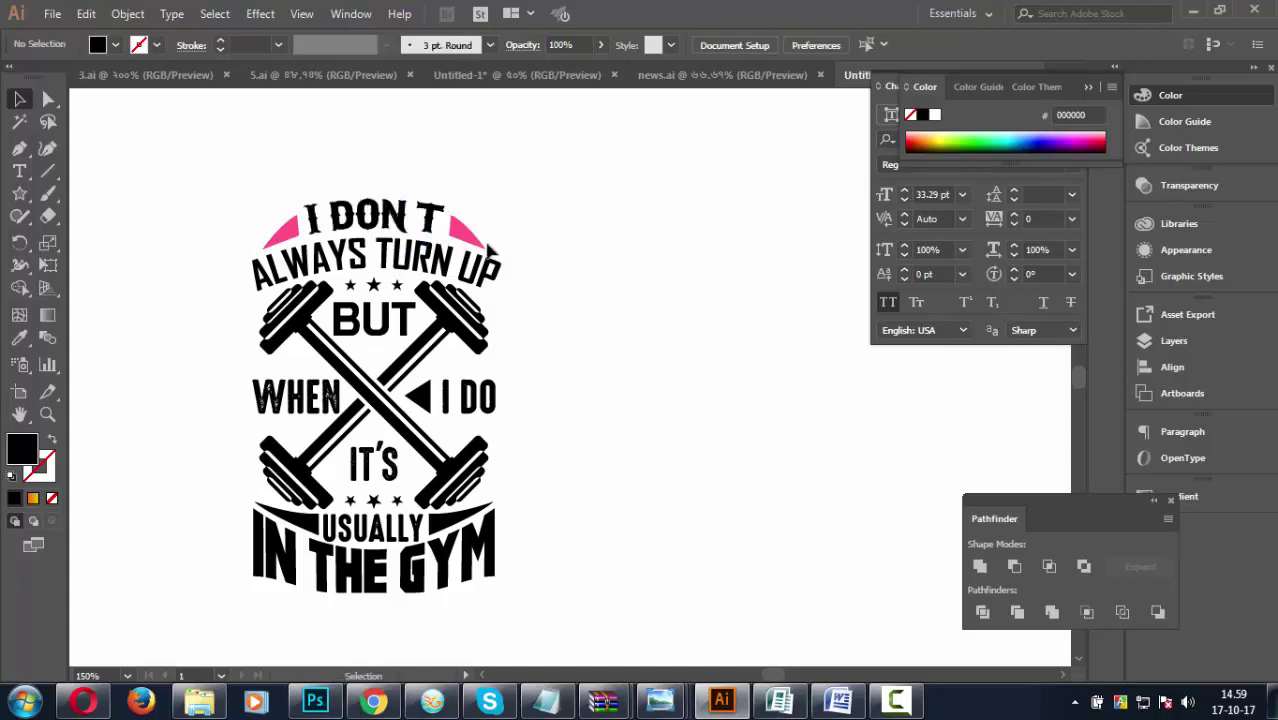
left_click(478, 240)
key("Delete")
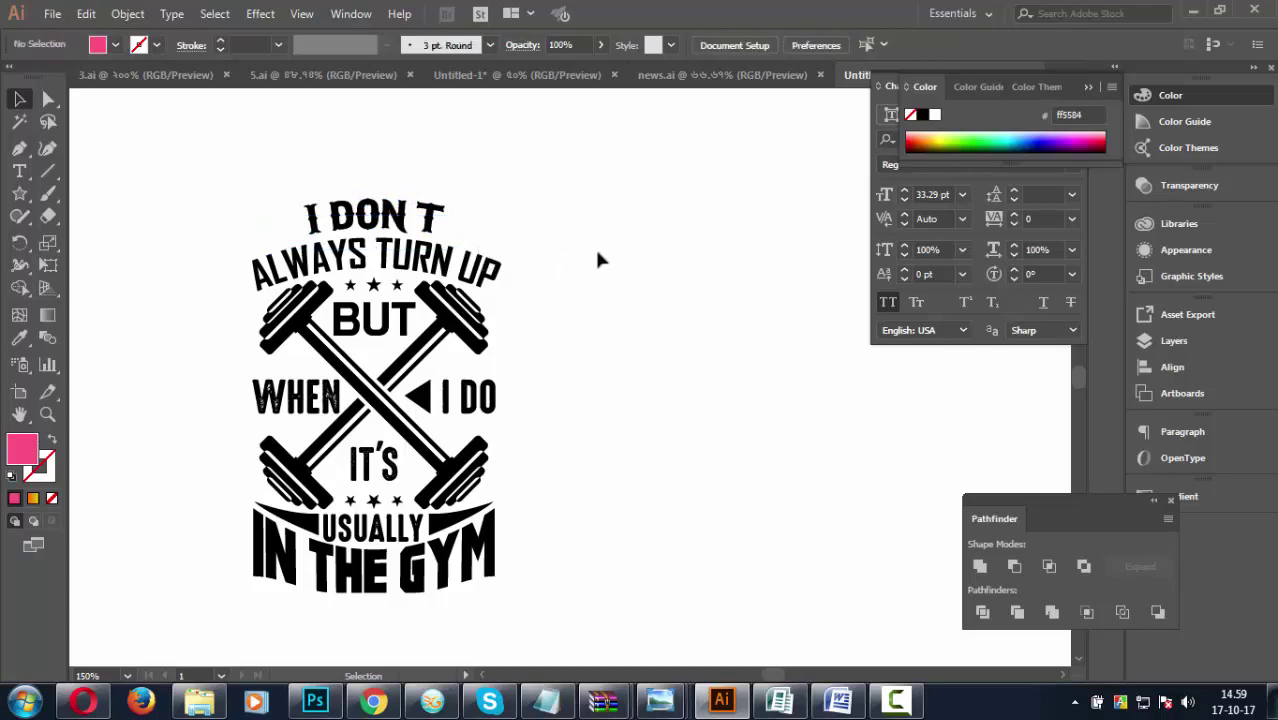
Draw a small star left of 'I DON'T' and copy it to the right side.
left_click_drag(440, 216, 460, 221)
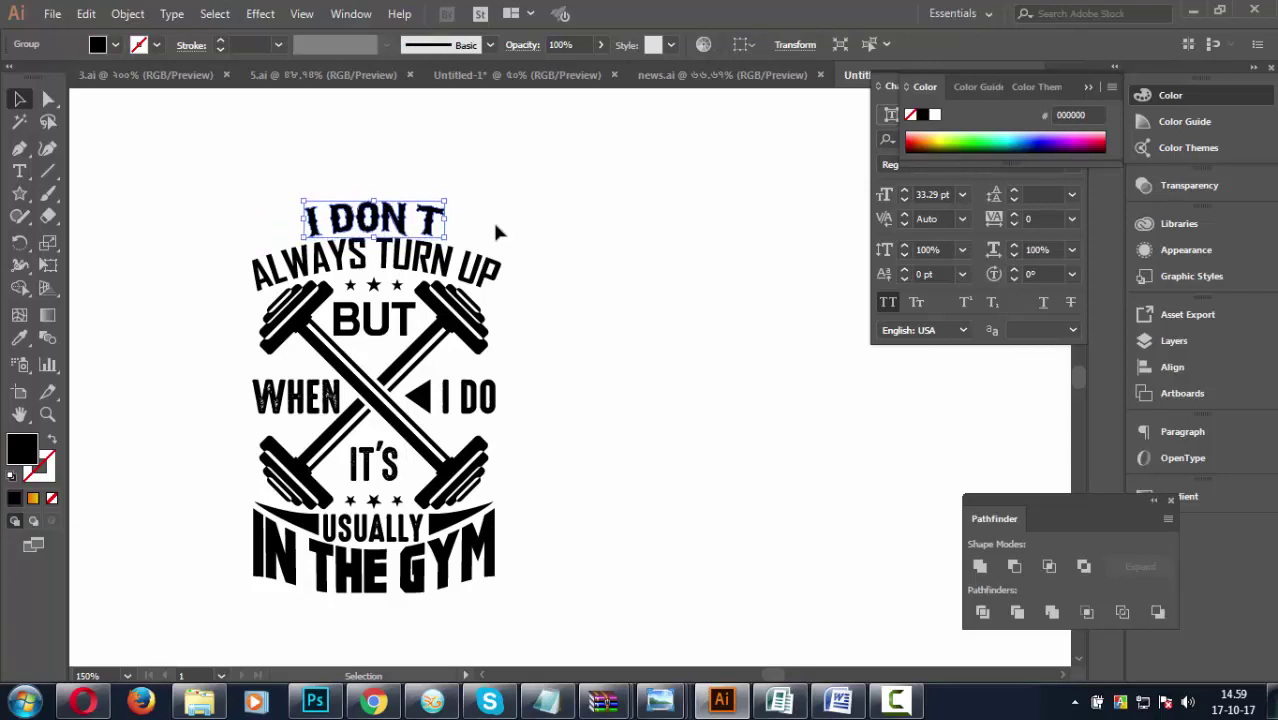
left_click(495, 227)
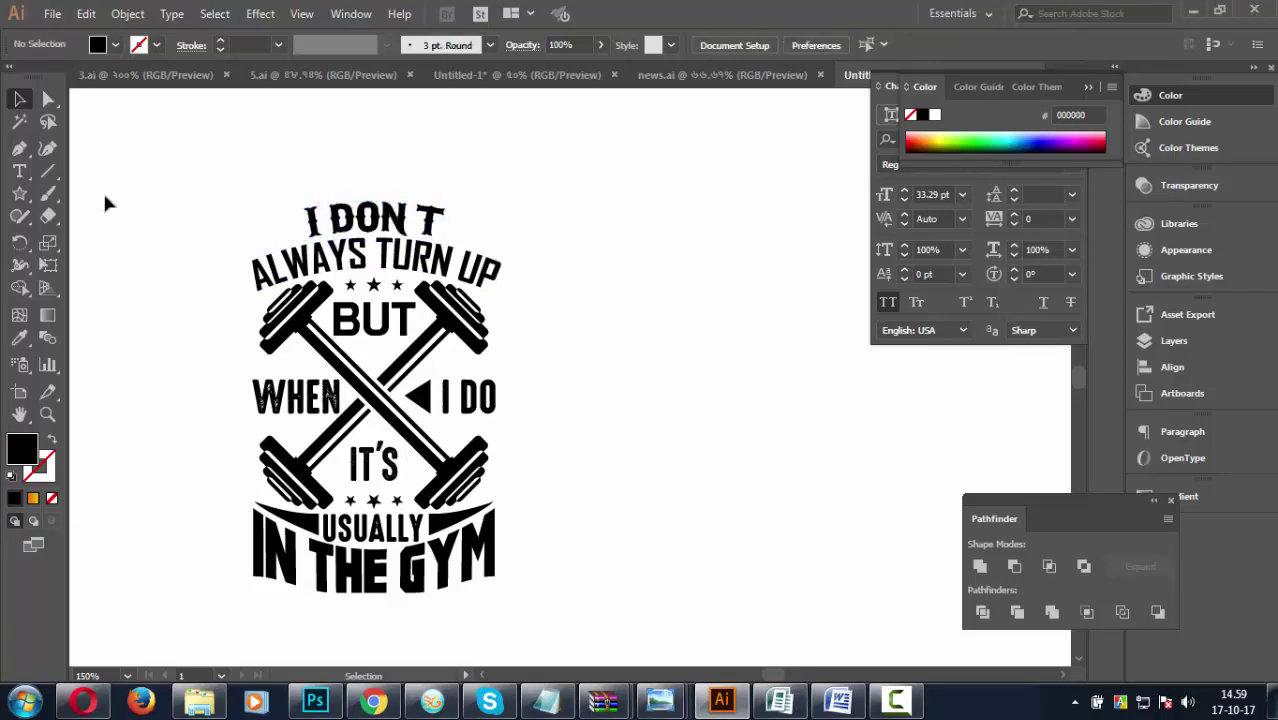
left_click(19, 193)
mouse_move(290, 231)
left_mouse_down()
mouse_move(297, 246)
mouse_move(295, 231)
left_mouse_up()
left_click(19, 98)
left_click(142, 162)
left_click(297, 257)
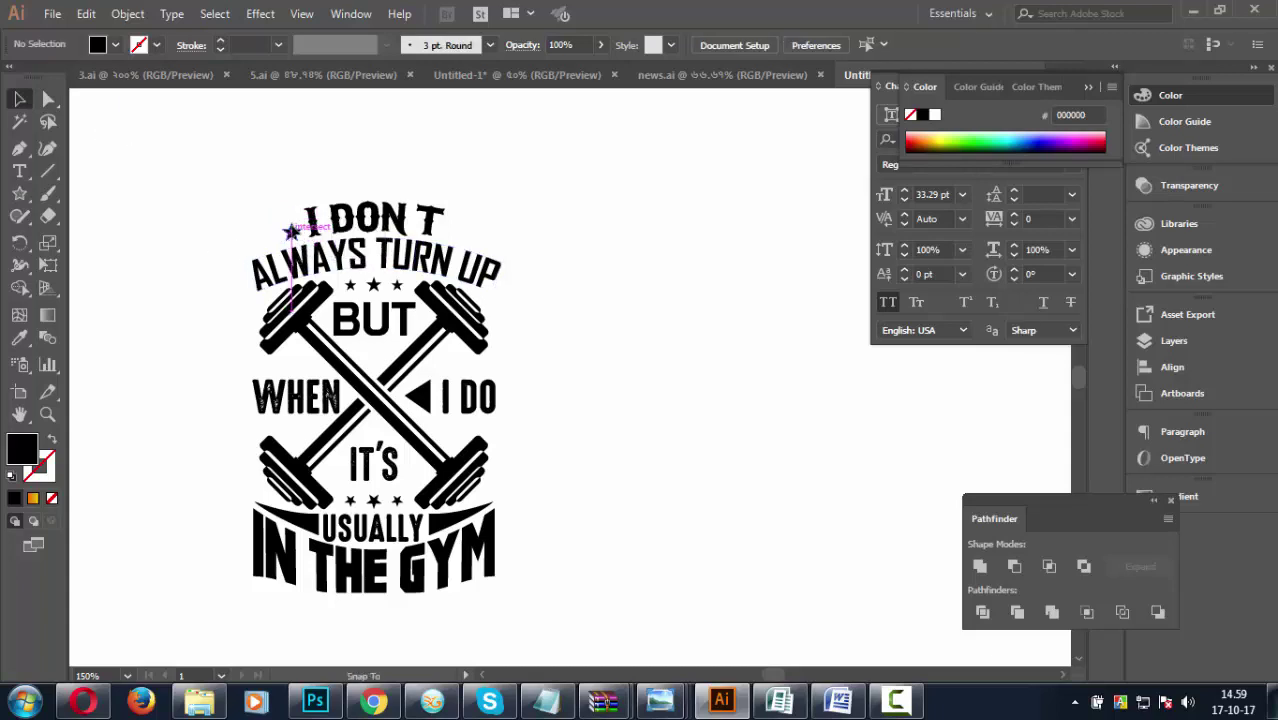
left_click_drag(292, 232, 290, 221)
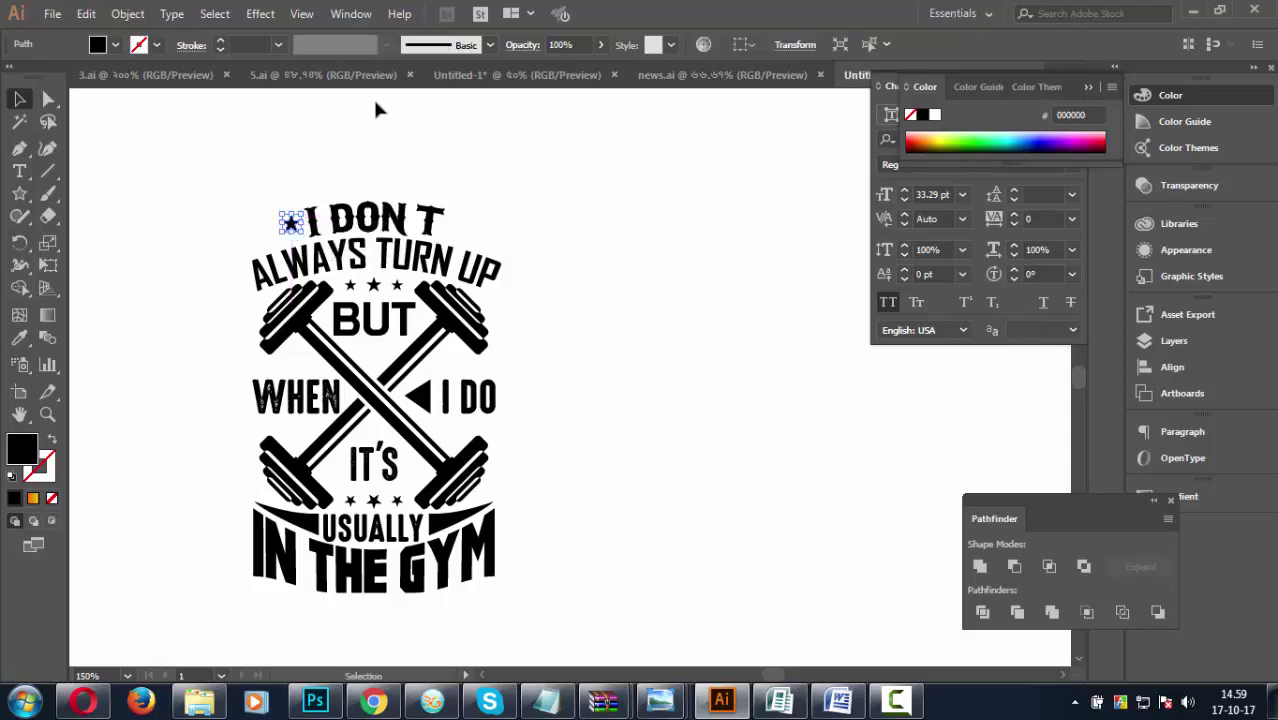
left_click(438, 120)
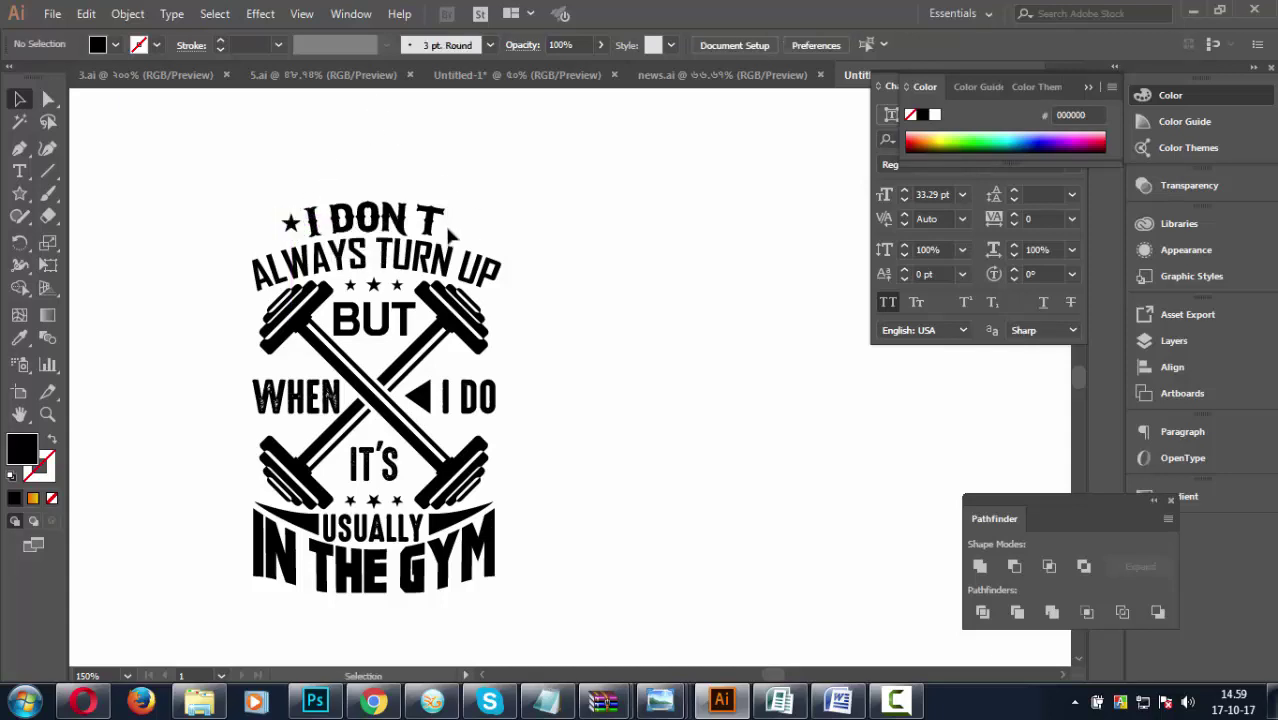
left_click(290, 224)
left_click(224, 189)
left_click_drag(293, 225, 463, 257)
Group both stars with 'I DON'T' and horizontally centre the whole artwork.
left_click_drag(234, 188, 467, 232)
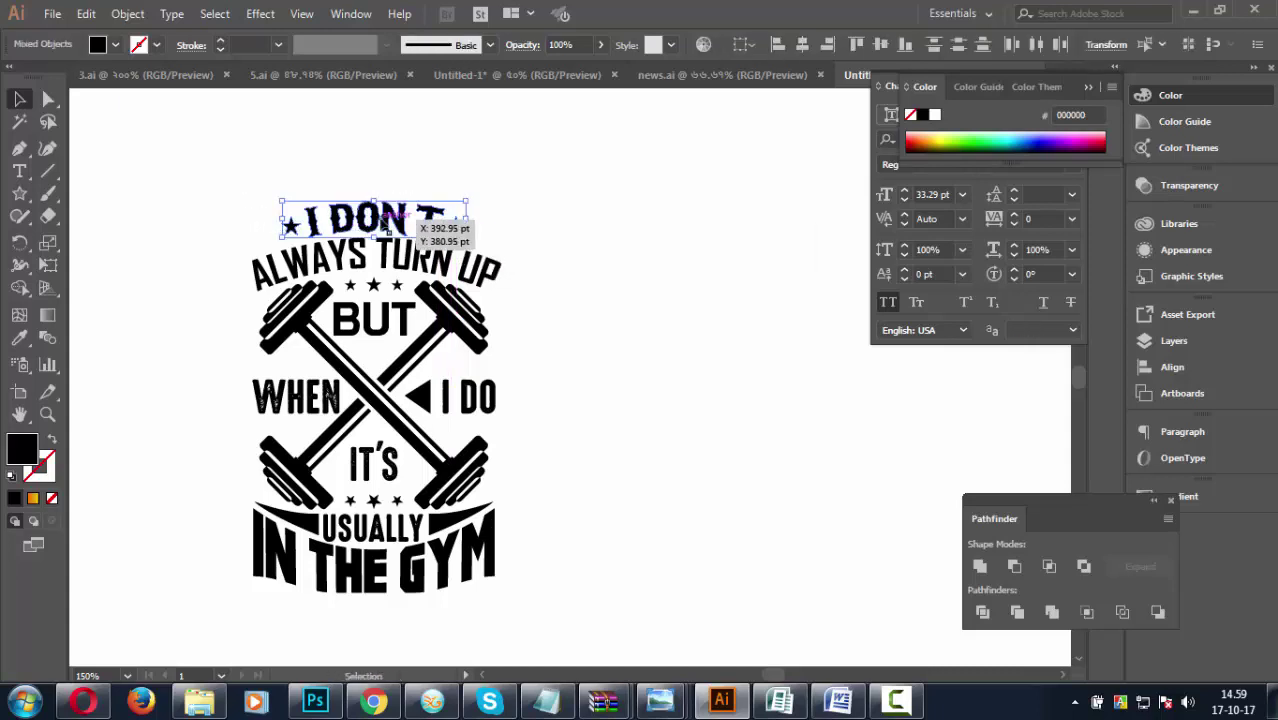
right_click(377, 216)
left_click(527, 208)
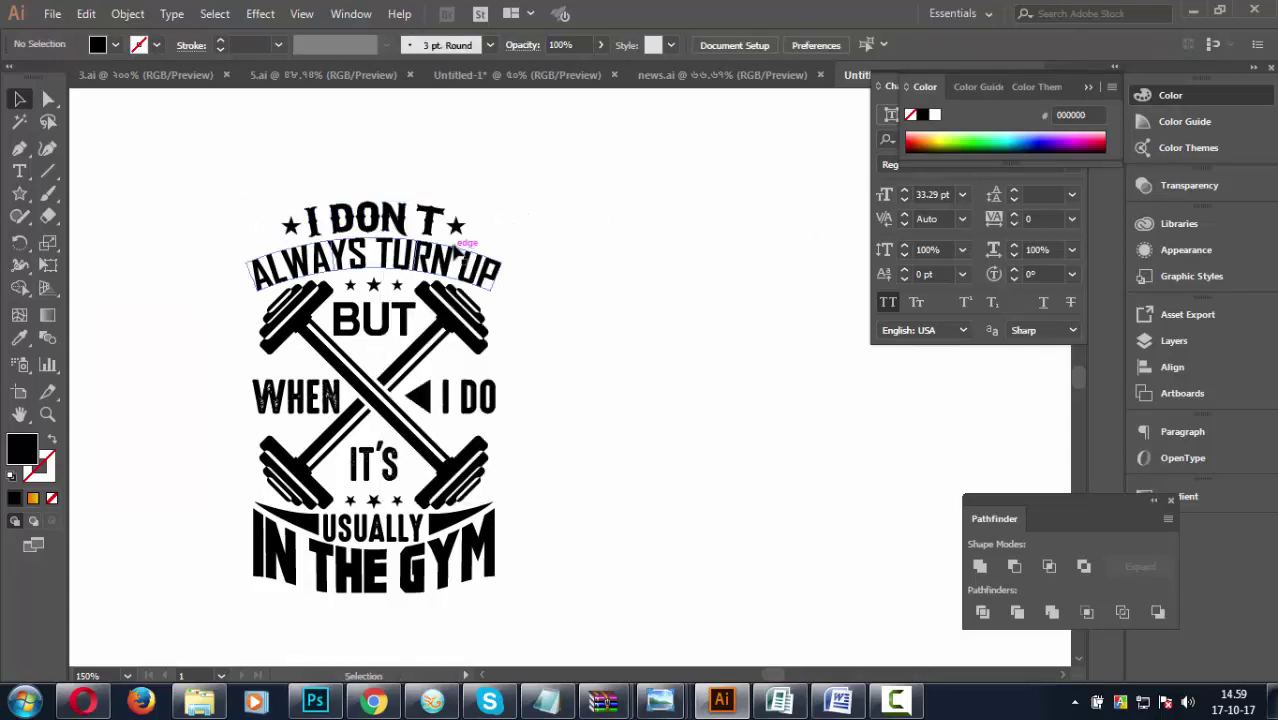
left_click(410, 228)
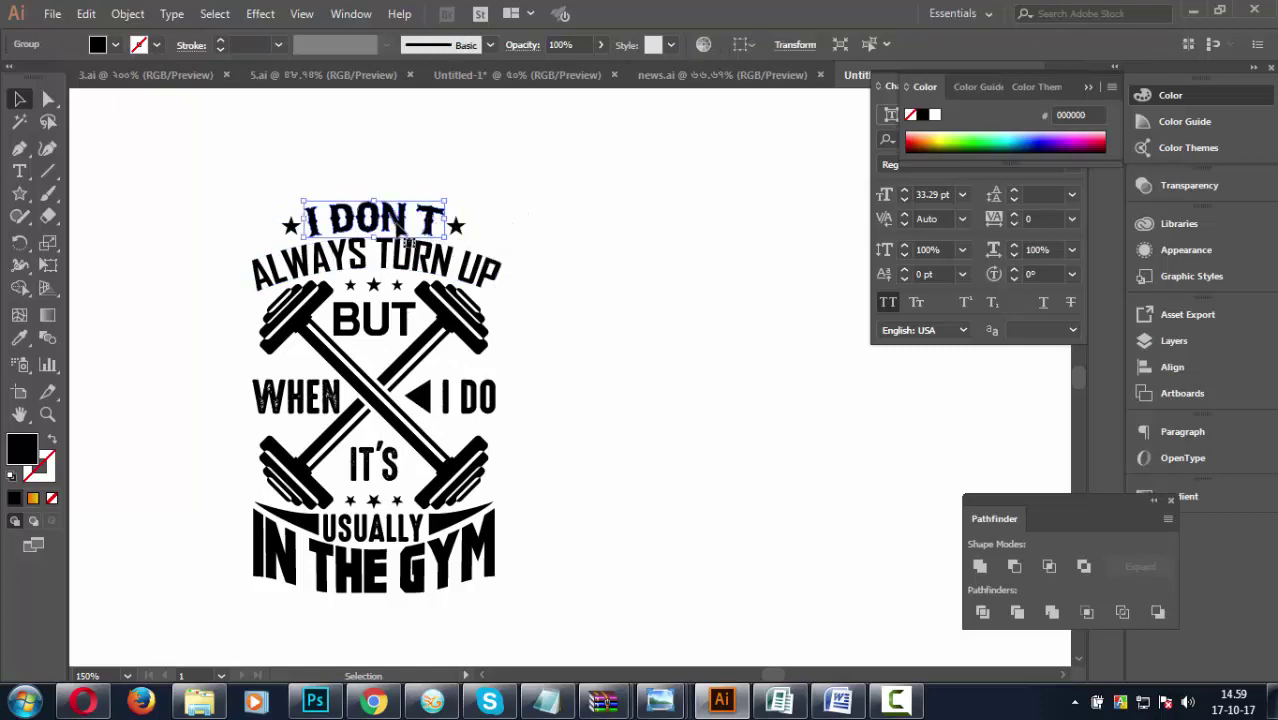
left_click_drag(270, 177, 462, 236)
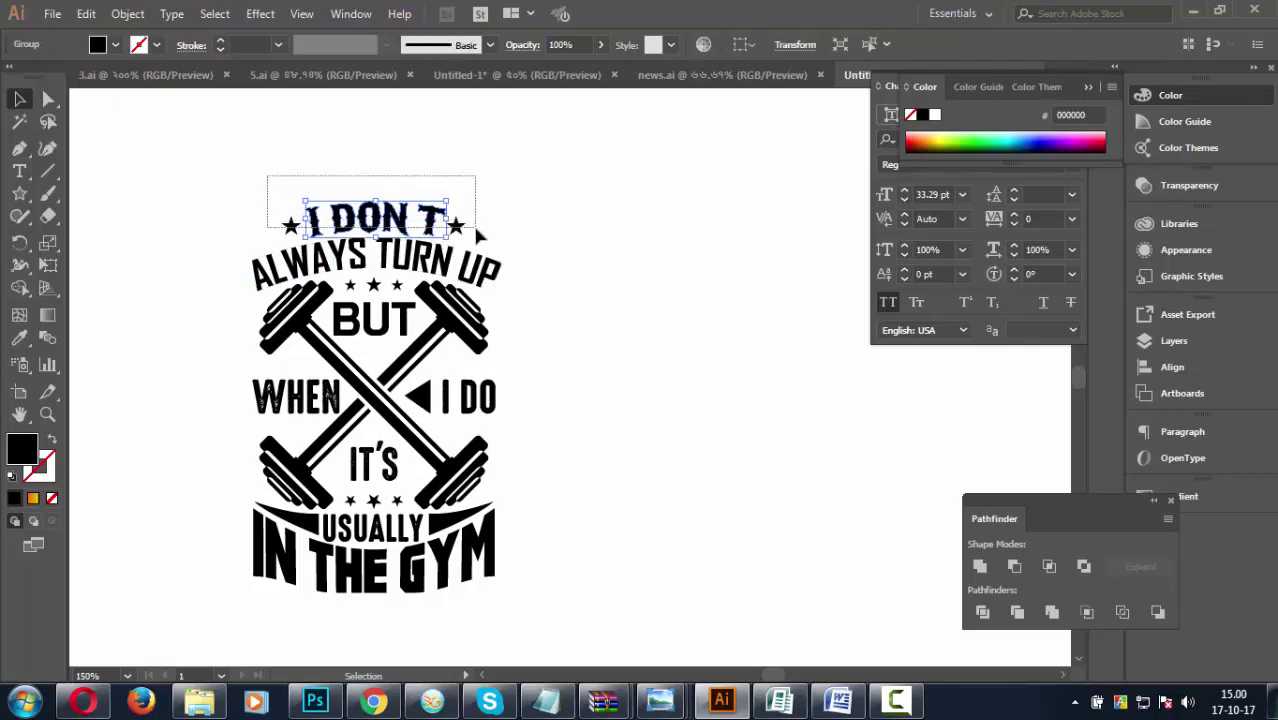
key("a")
key("v")
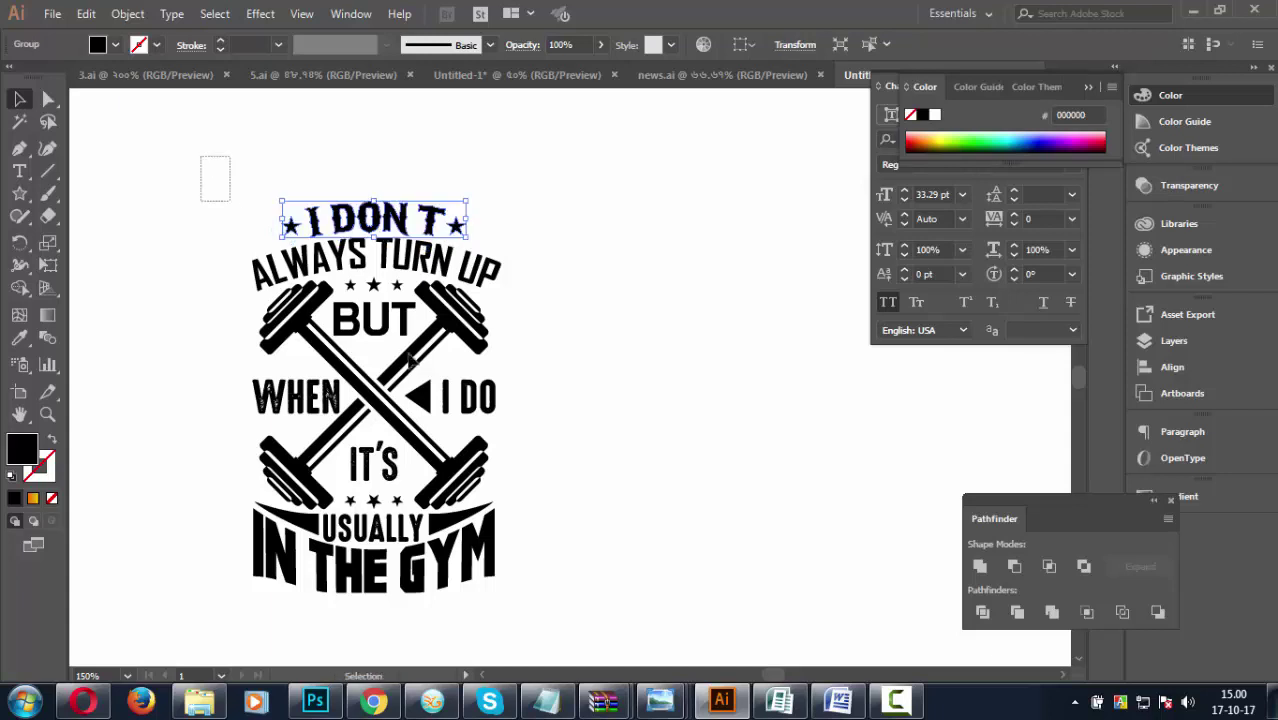
left_click_drag(200, 155, 544, 592)
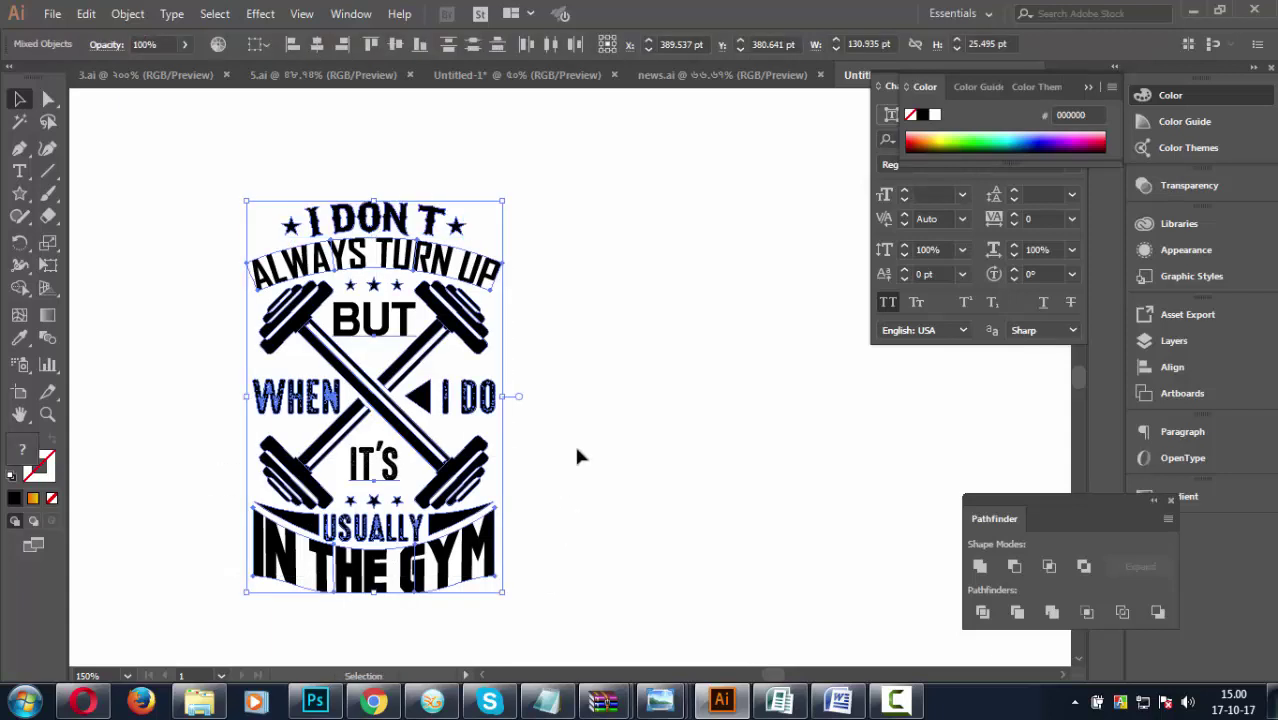
left_click(321, 50)
left_click(545, 270)
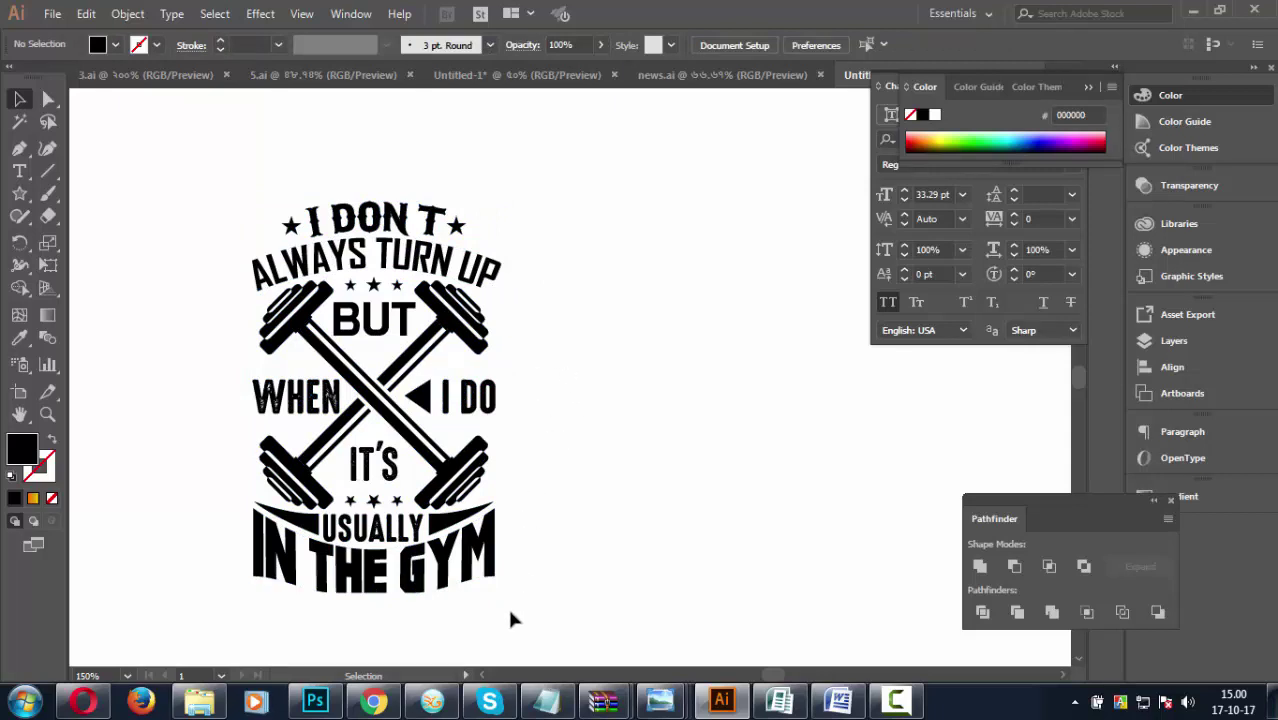
Enlarge WHEN I DO and widen ALWAYS TURN UP to the same width.
left_click(488, 405)
left_click_drag(490, 430, 522, 448)
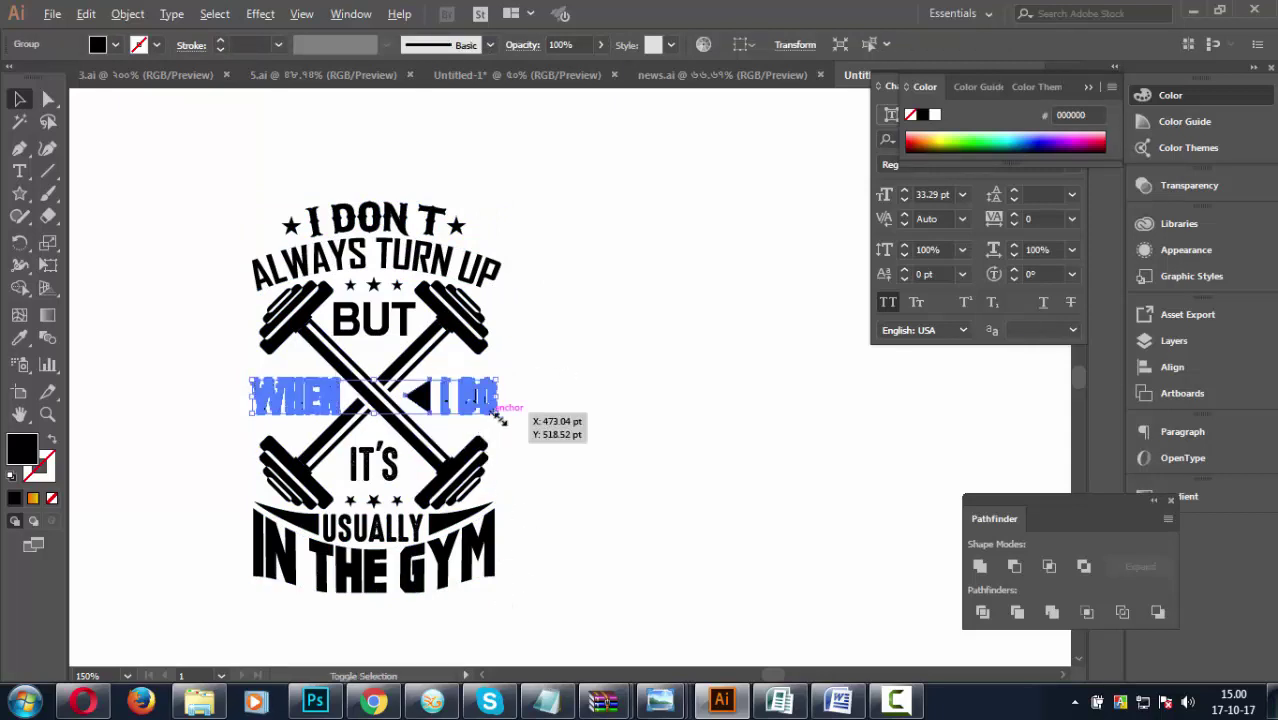
left_click(575, 477)
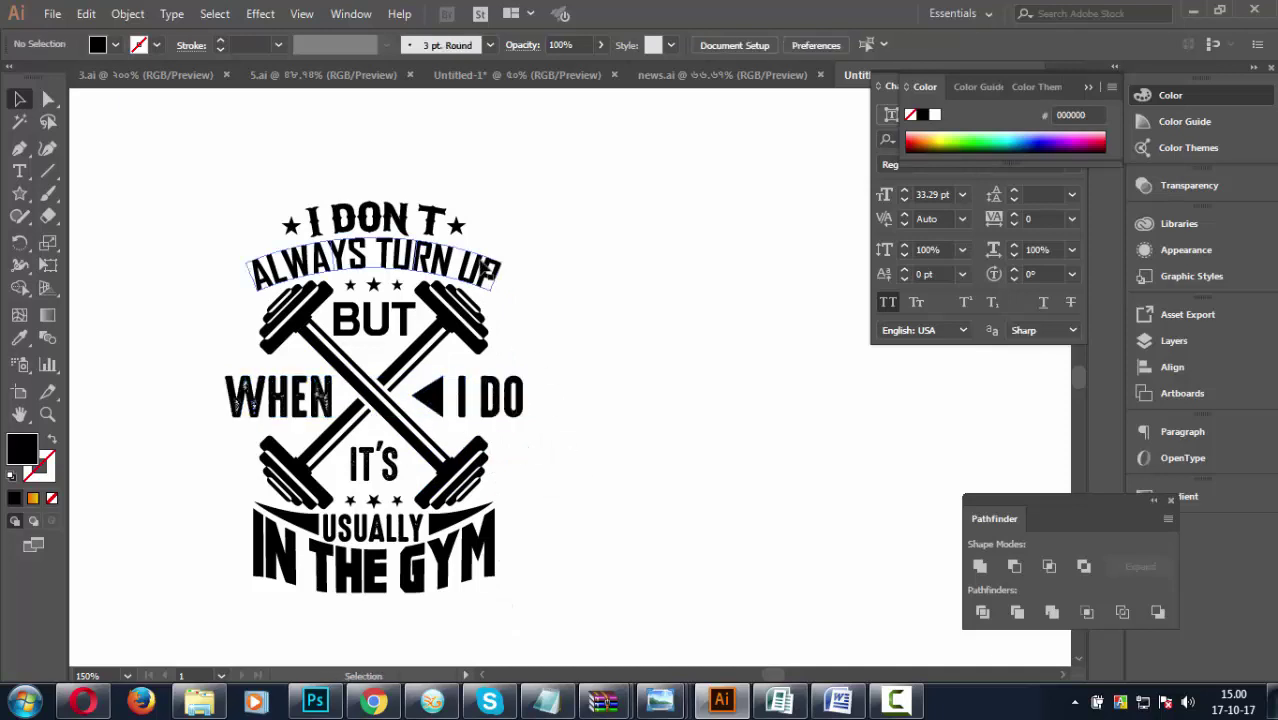
left_click(488, 272)
left_click_drag(505, 291, 528, 300)
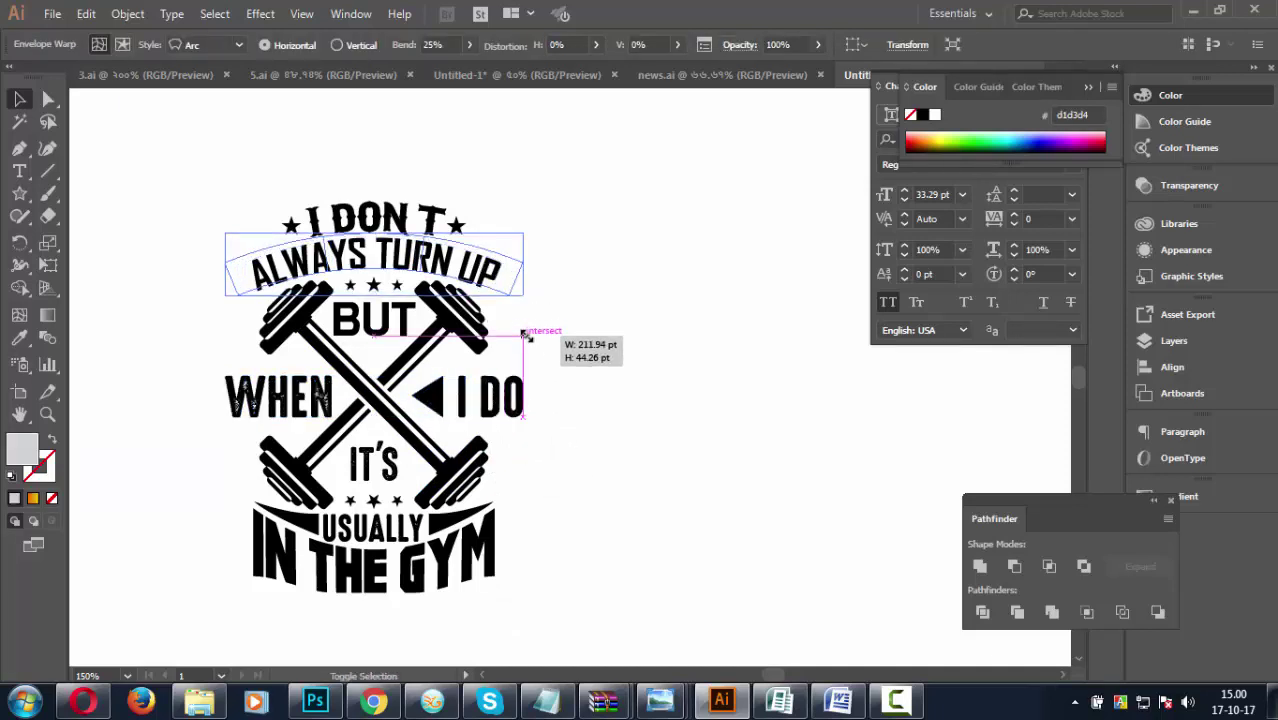
left_click(557, 375)
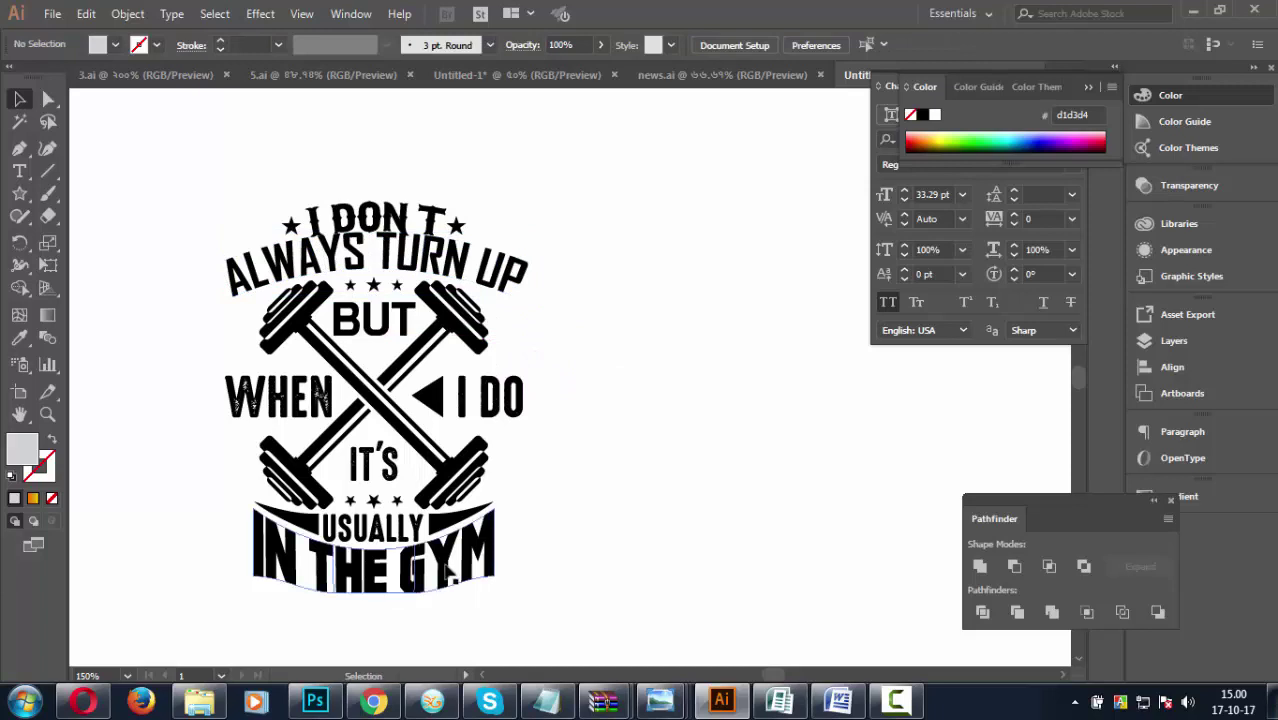
Scale up the USUALLY IN THE GYM banner to match the wider lines.
left_click(488, 588)
left_click_drag(493, 591, 528, 612)
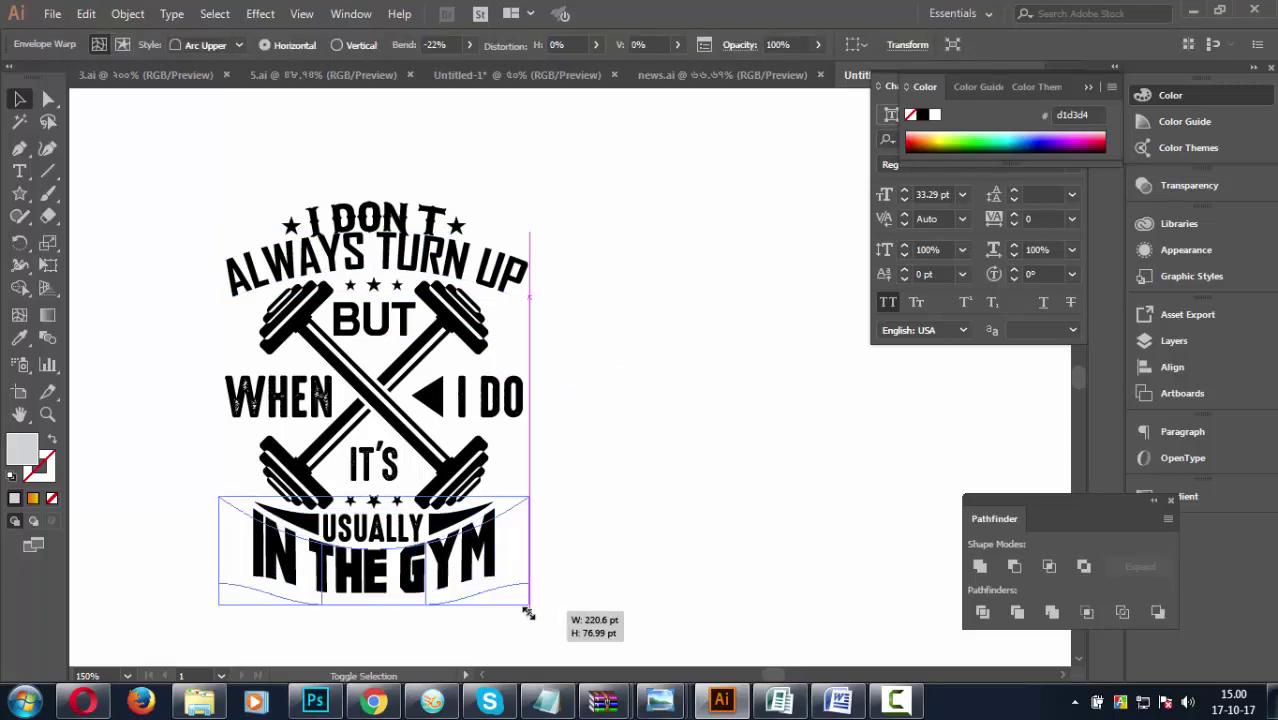
left_click(572, 540)
key("ctrl+z")
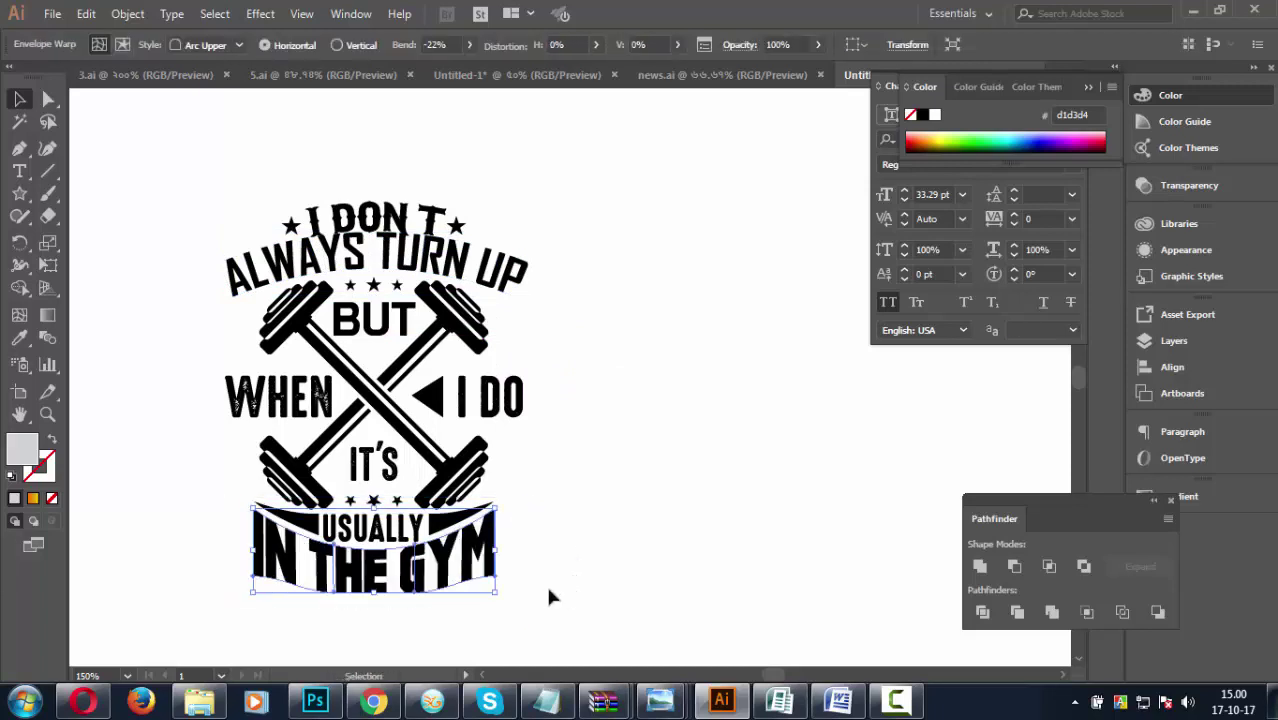
left_click(455, 224)
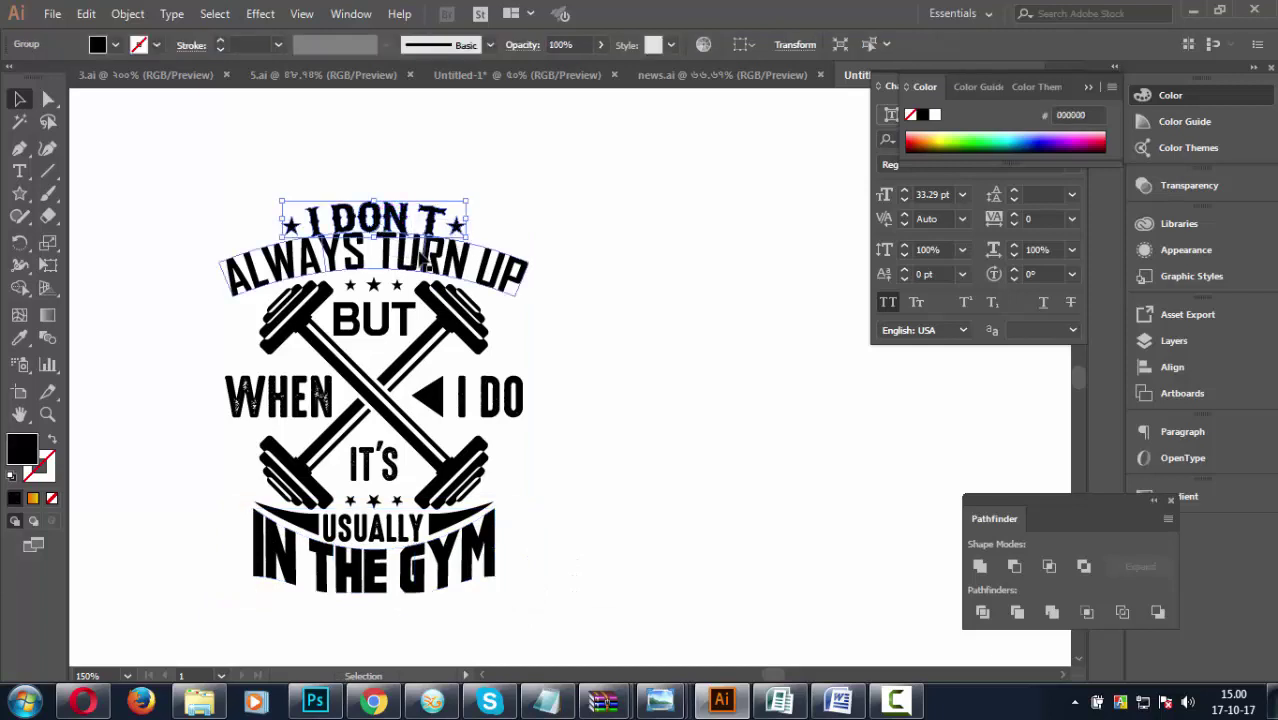
left_click(572, 418)
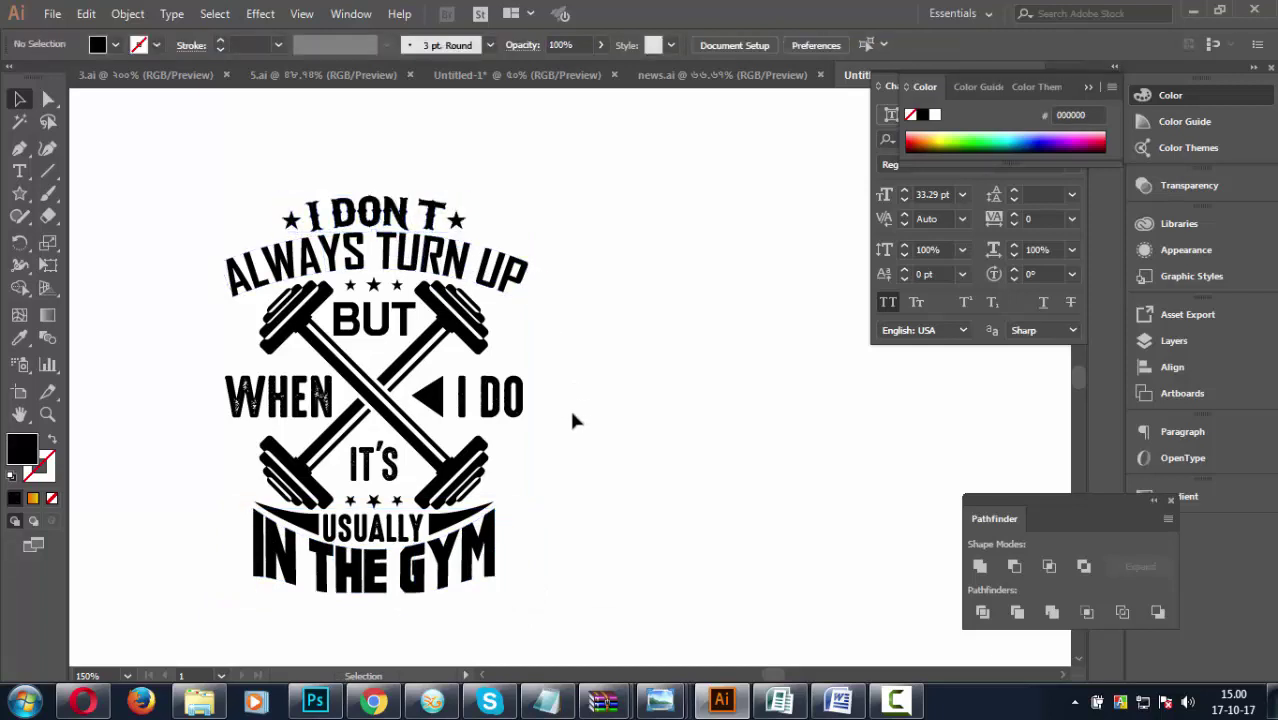
left_click(500, 578)
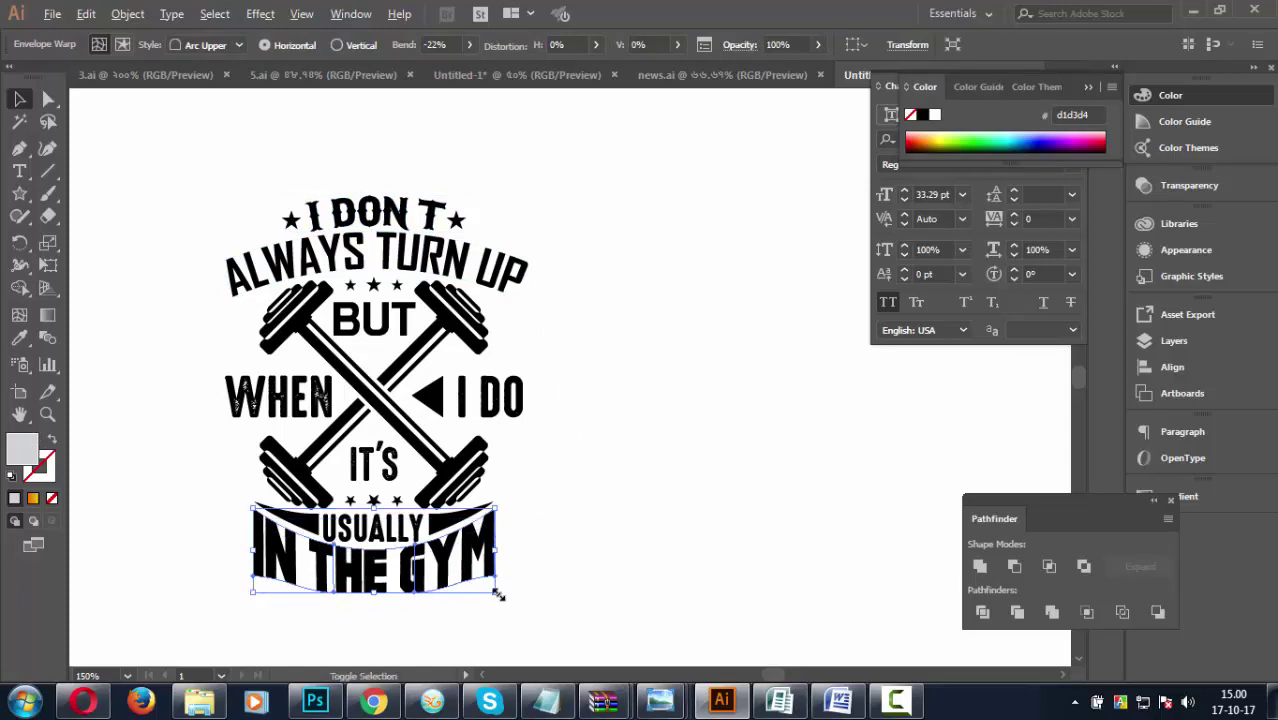
left_click_drag(498, 594, 522, 607)
left_click(566, 572)
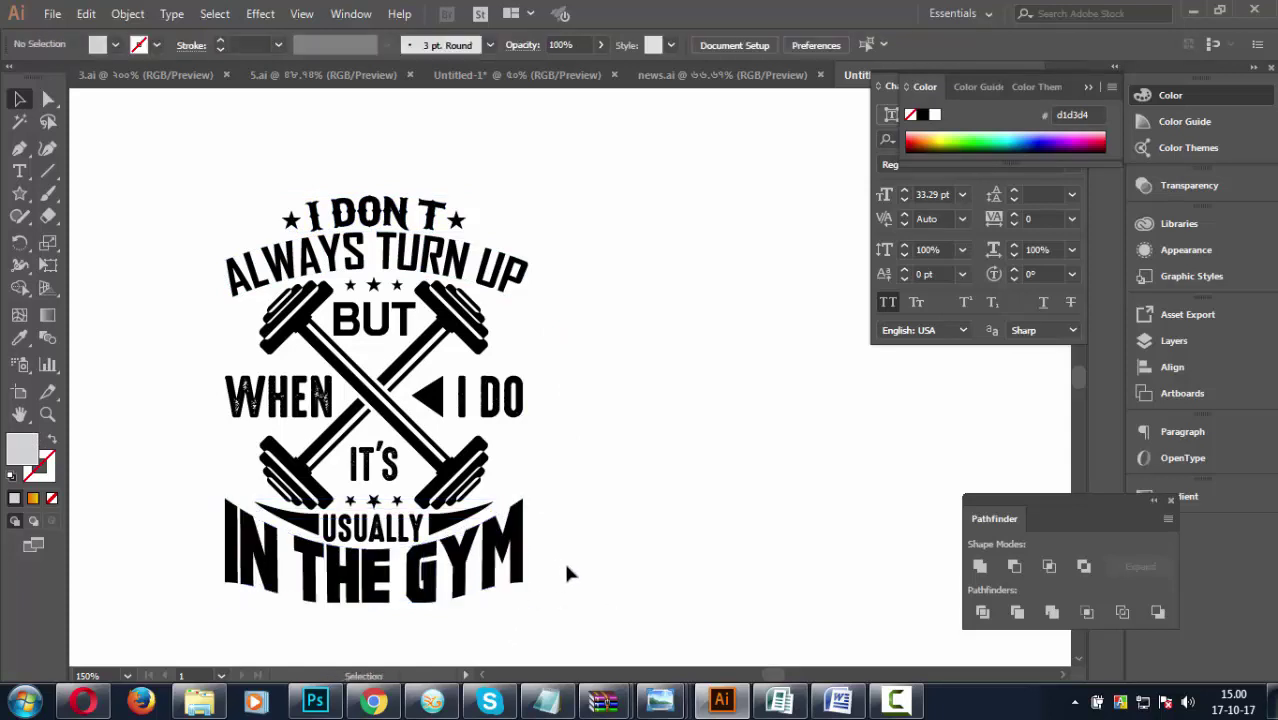
scroll(550, 585, "down", 3)
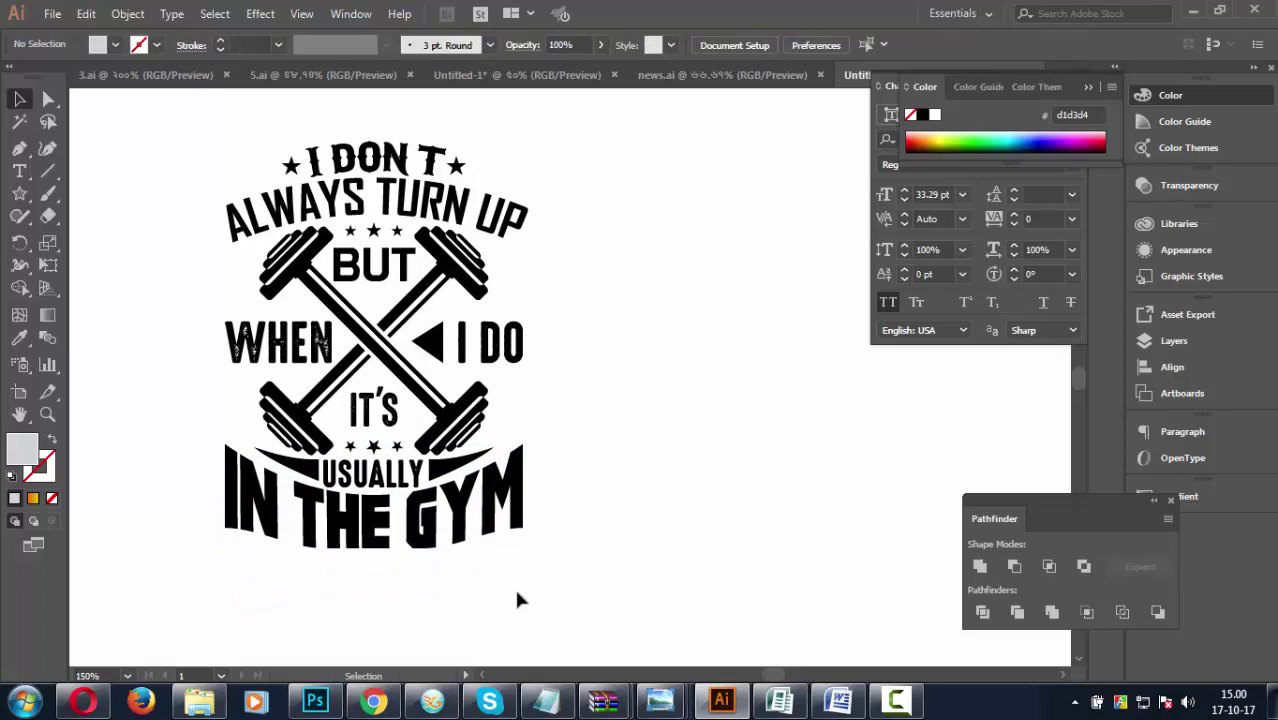
Shift the USUALLY IN THE GYM banner up slightly.
left_click(436, 541)
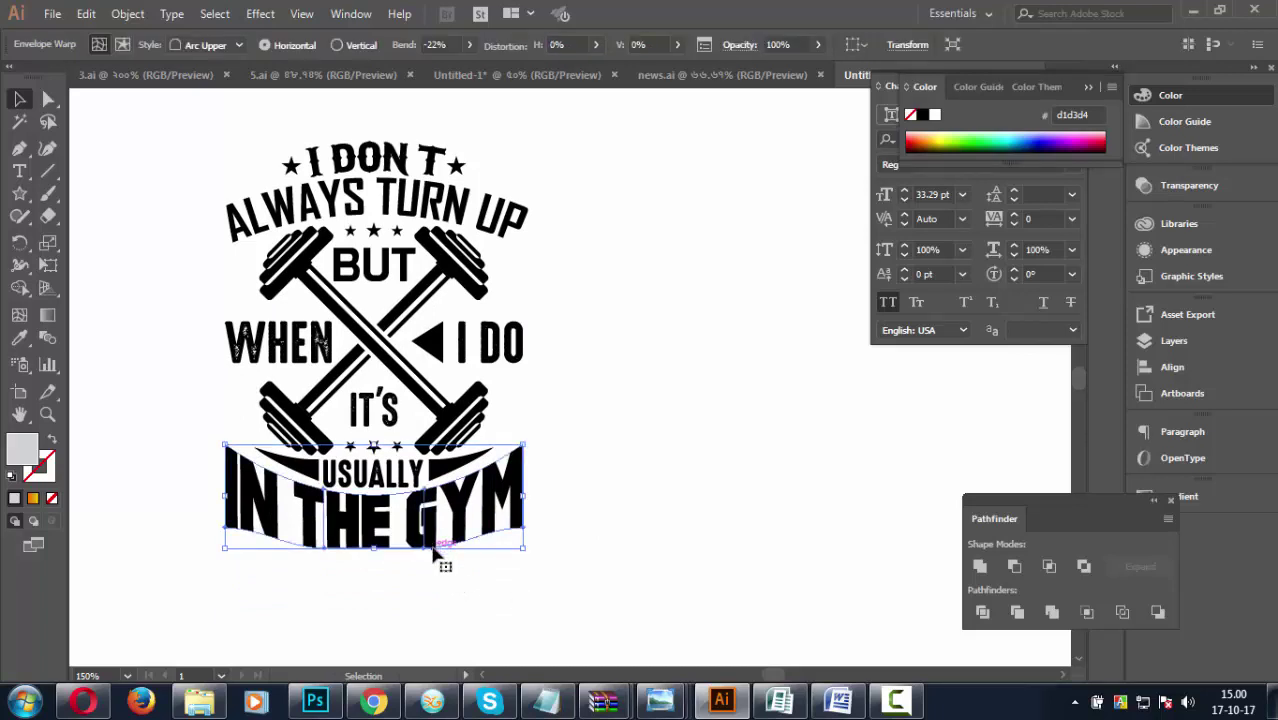
left_click(580, 567)
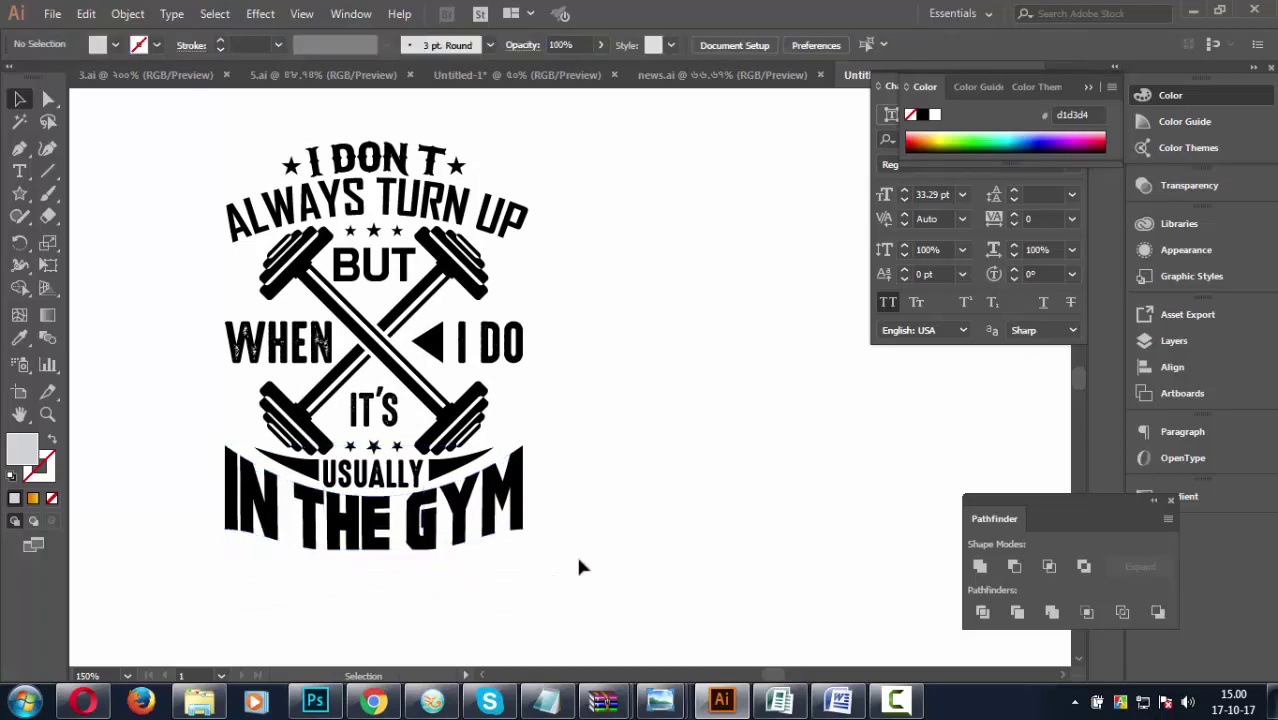
left_click(430, 513)
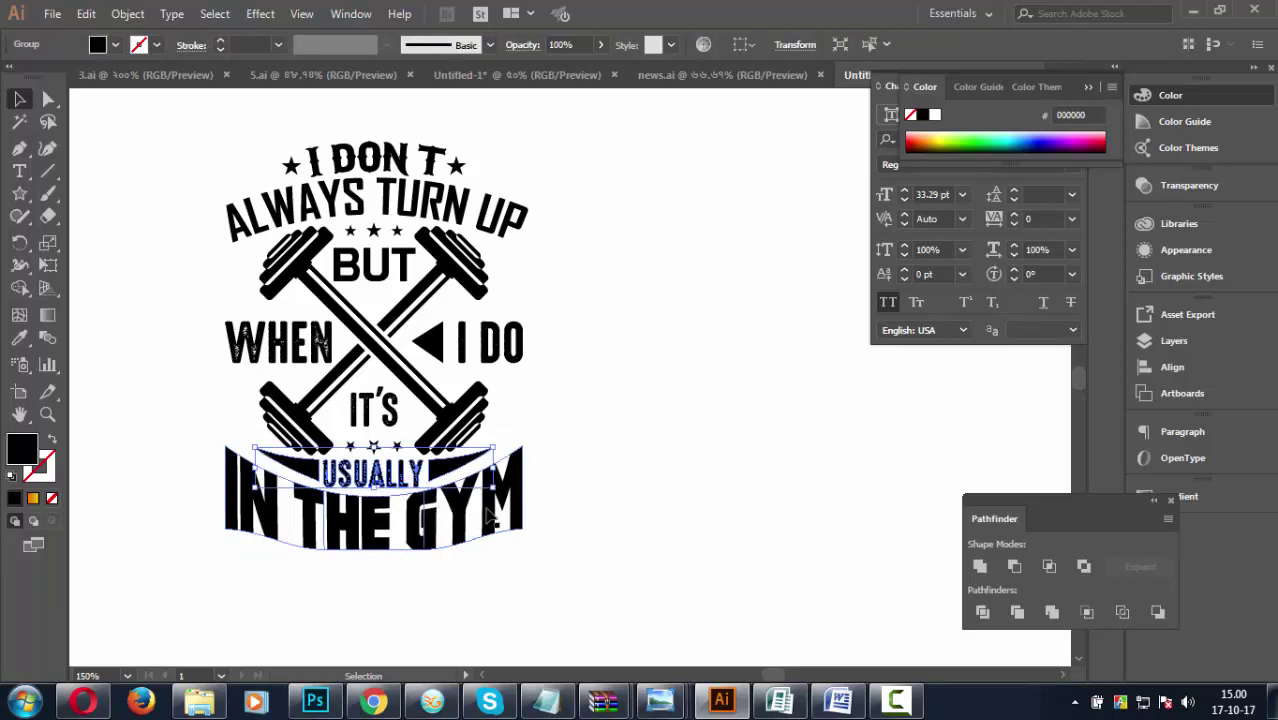
left_click(501, 493, "shift")
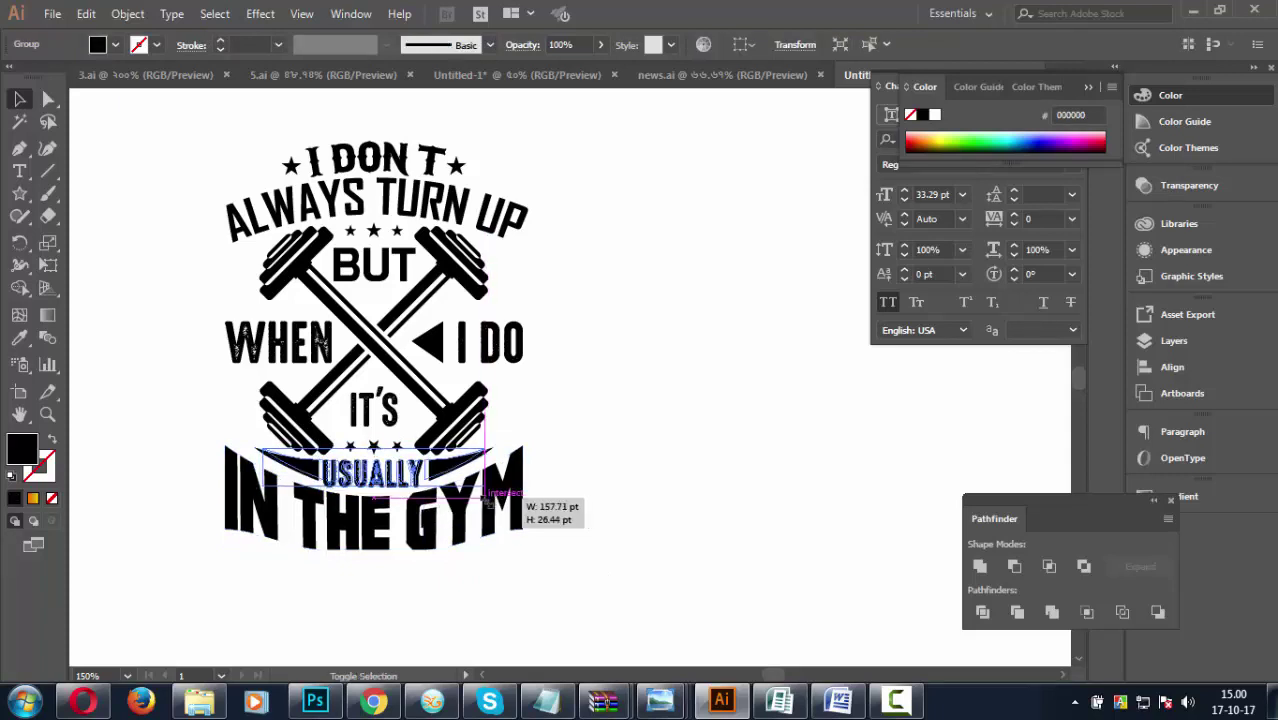
left_click(564, 539)
left_click_drag(463, 543, 474, 536)
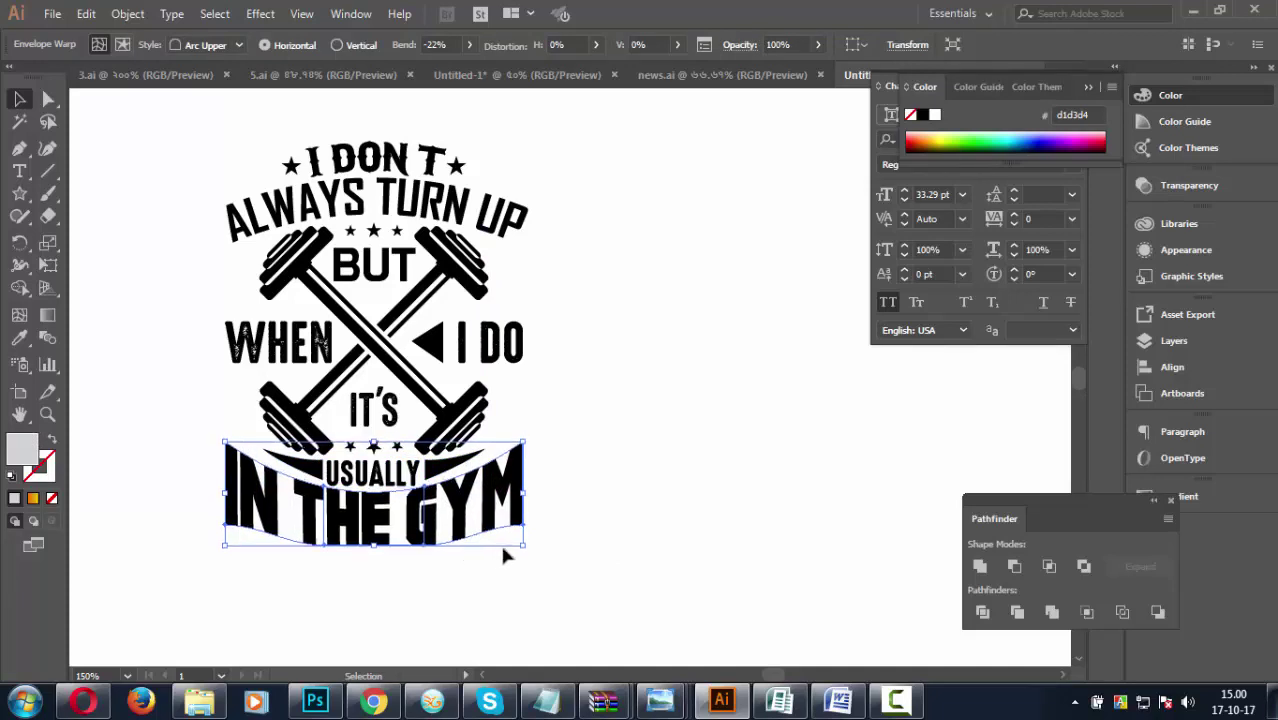
left_click(588, 525)
Raise the banner mesh's two top corner points with the Up arrow key.
left_click(48, 97)
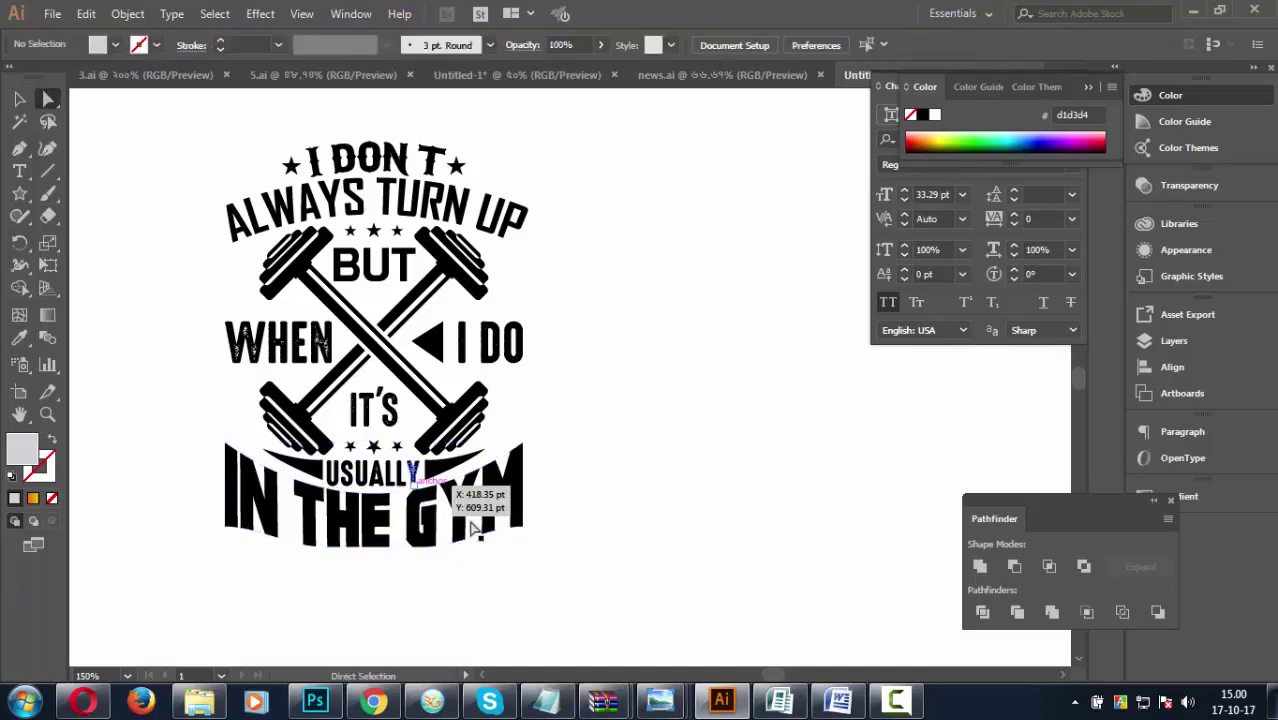
left_click(518, 444)
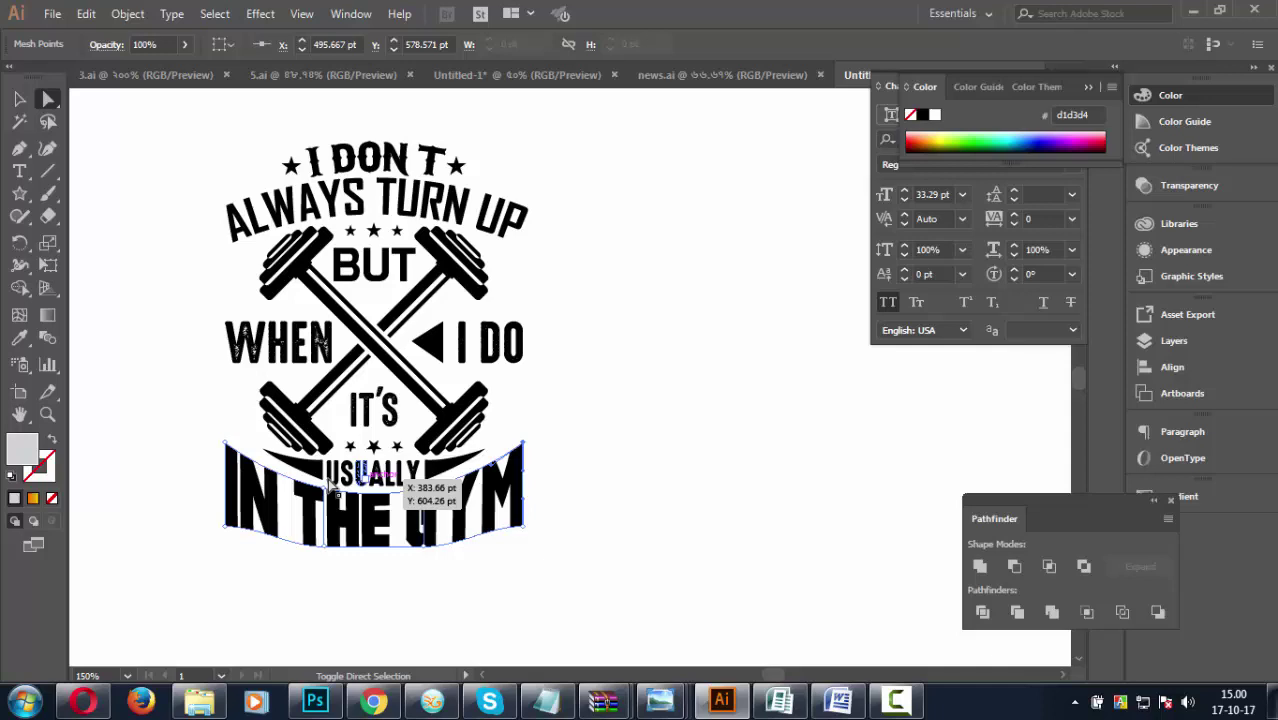
left_click(226, 443, "shift")
key("Up")
key("Up")
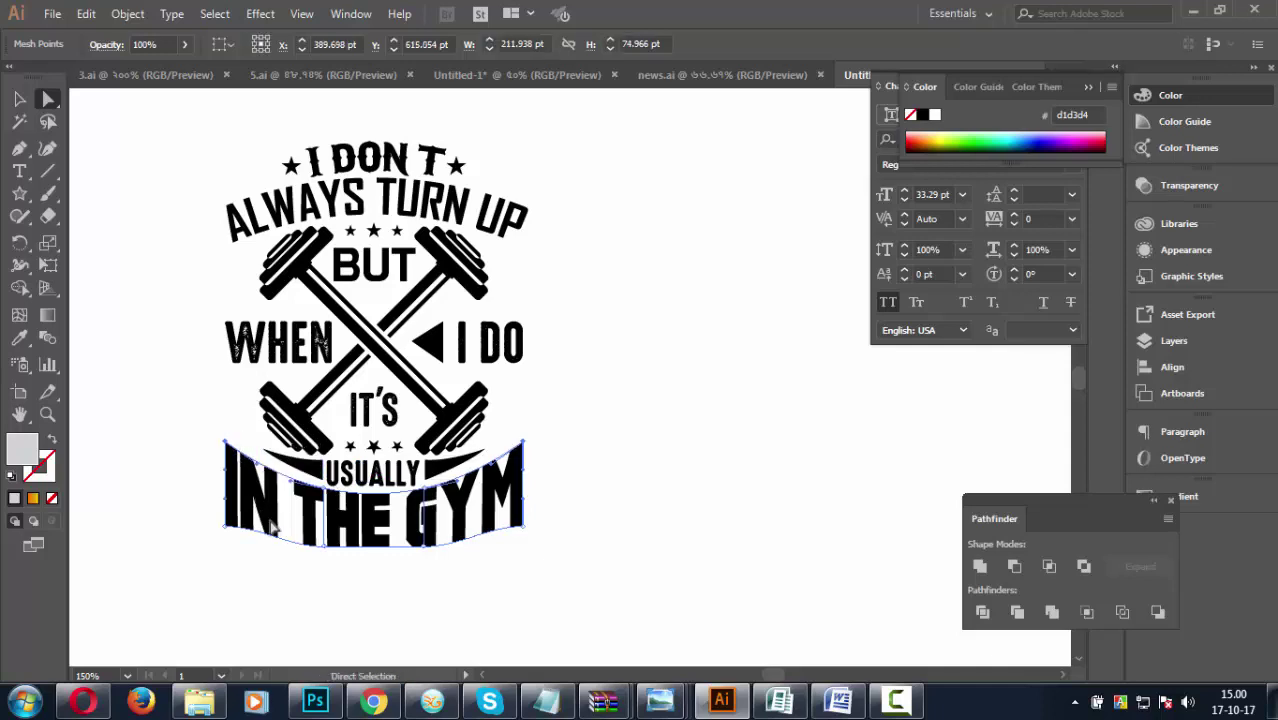
key("Up")
key("Up")
key("Up")
key("Up")
key("Up")
key("Up")
key("Up")
key("Up")
key("Up")
key("Up")
key("Up")
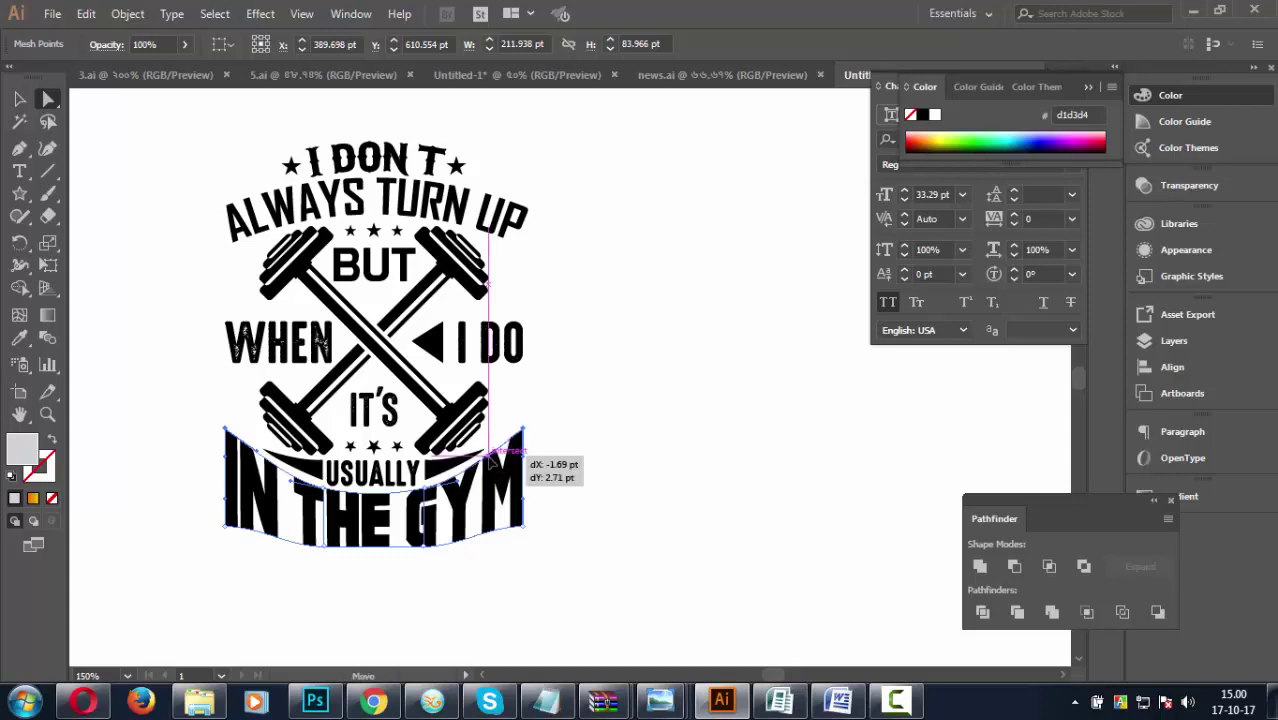
left_click_drag(492, 458, 456, 508)
key("ctrl+z")
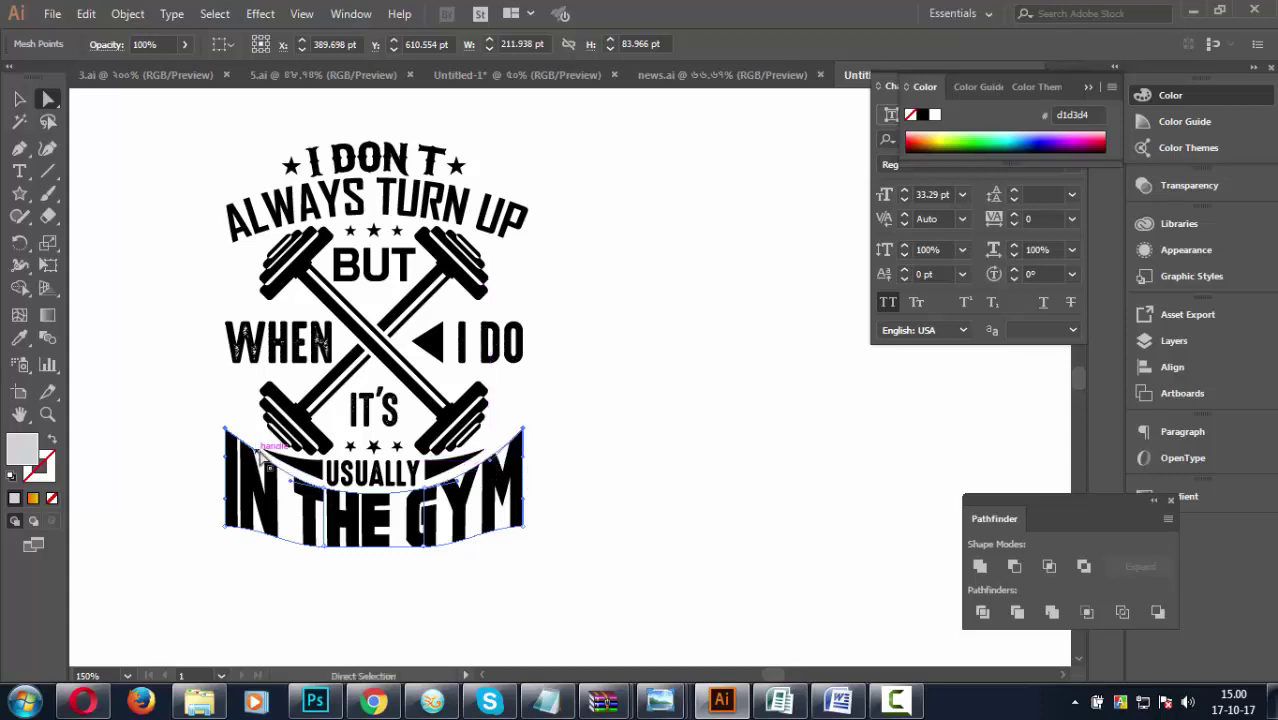
left_click_drag(258, 455, 285, 485)
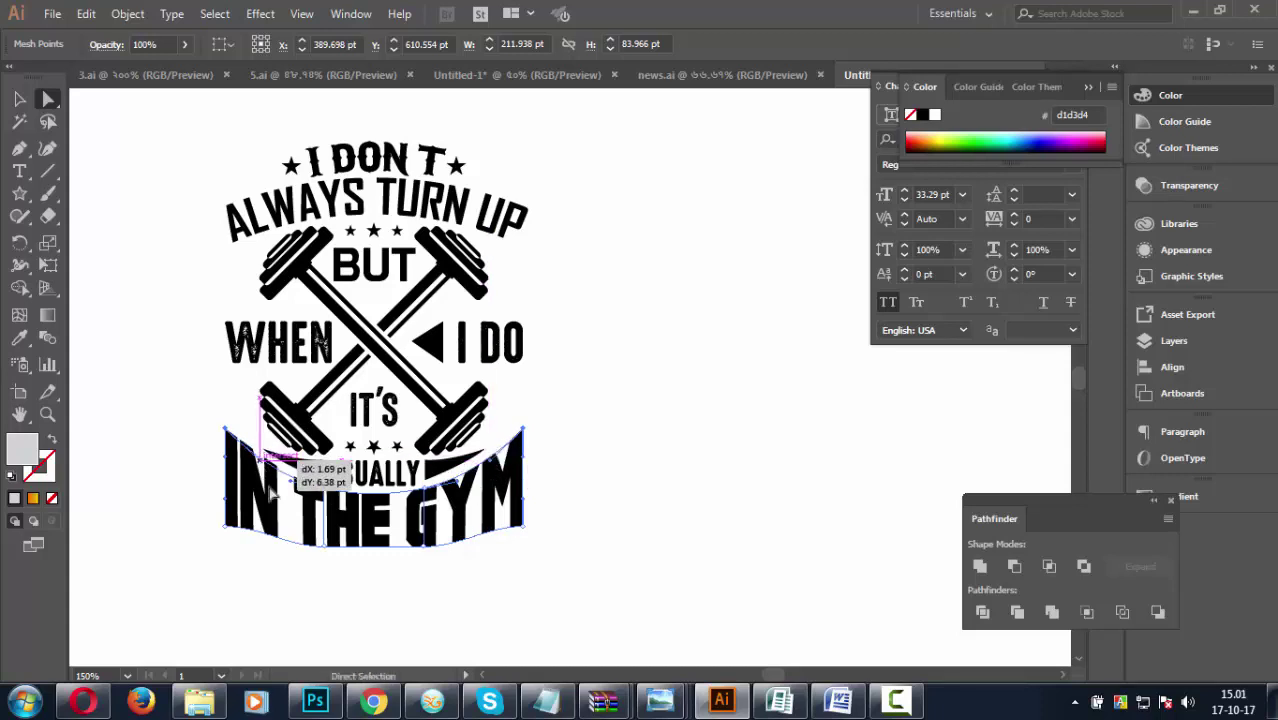
key("ctrl+z")
left_click(191, 526)
Adjust the starred I DON'T group, then horizontally centre every artwork piece.
left_click_drag(542, 579, 550, 626)
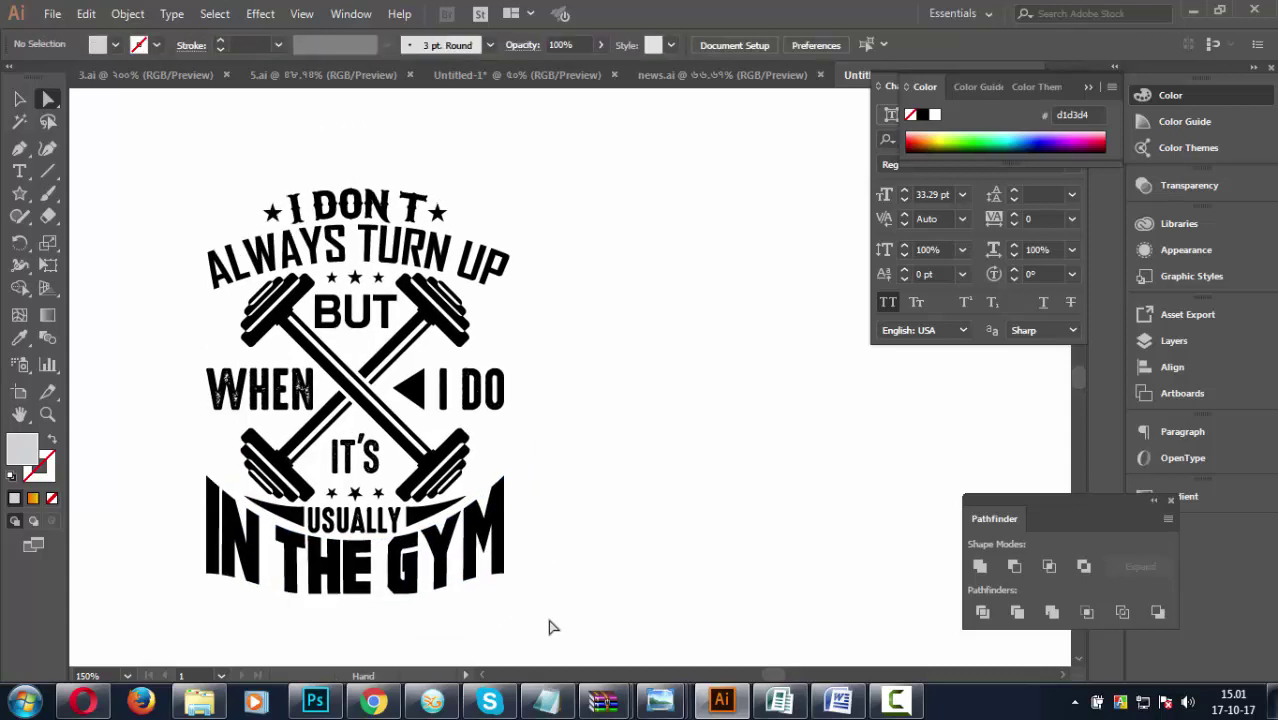
left_click(19, 98)
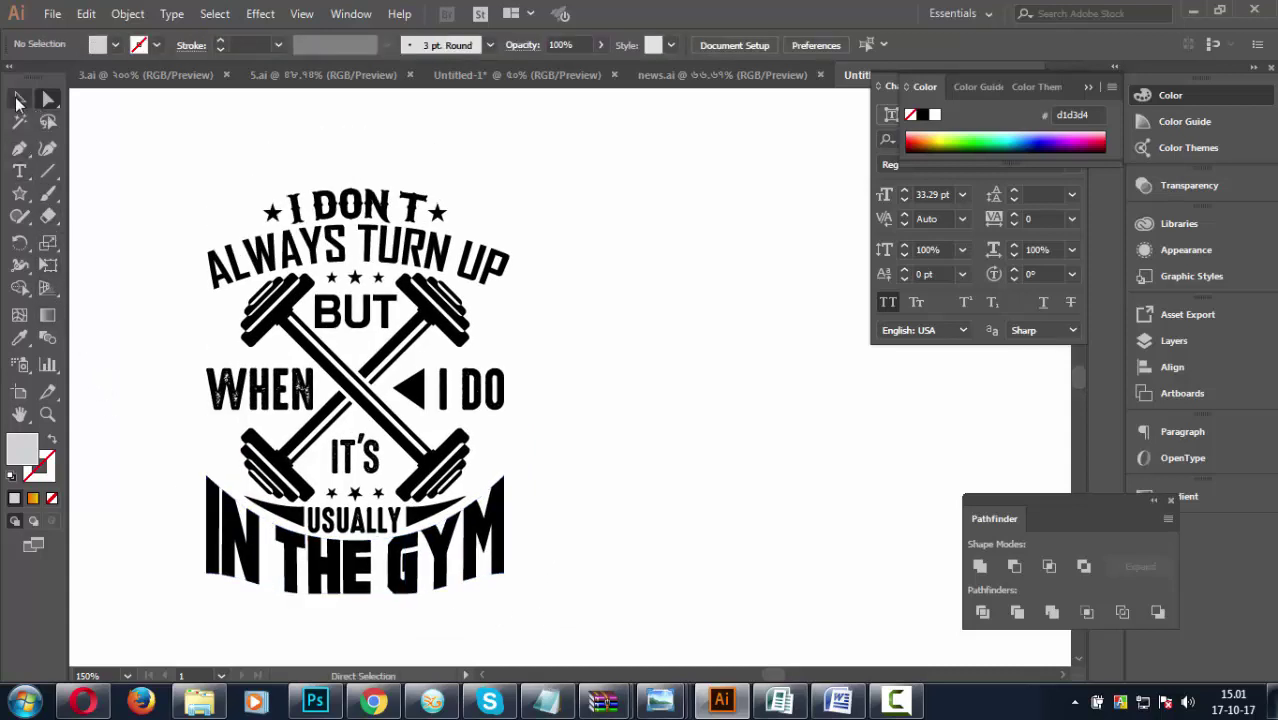
left_click(483, 566)
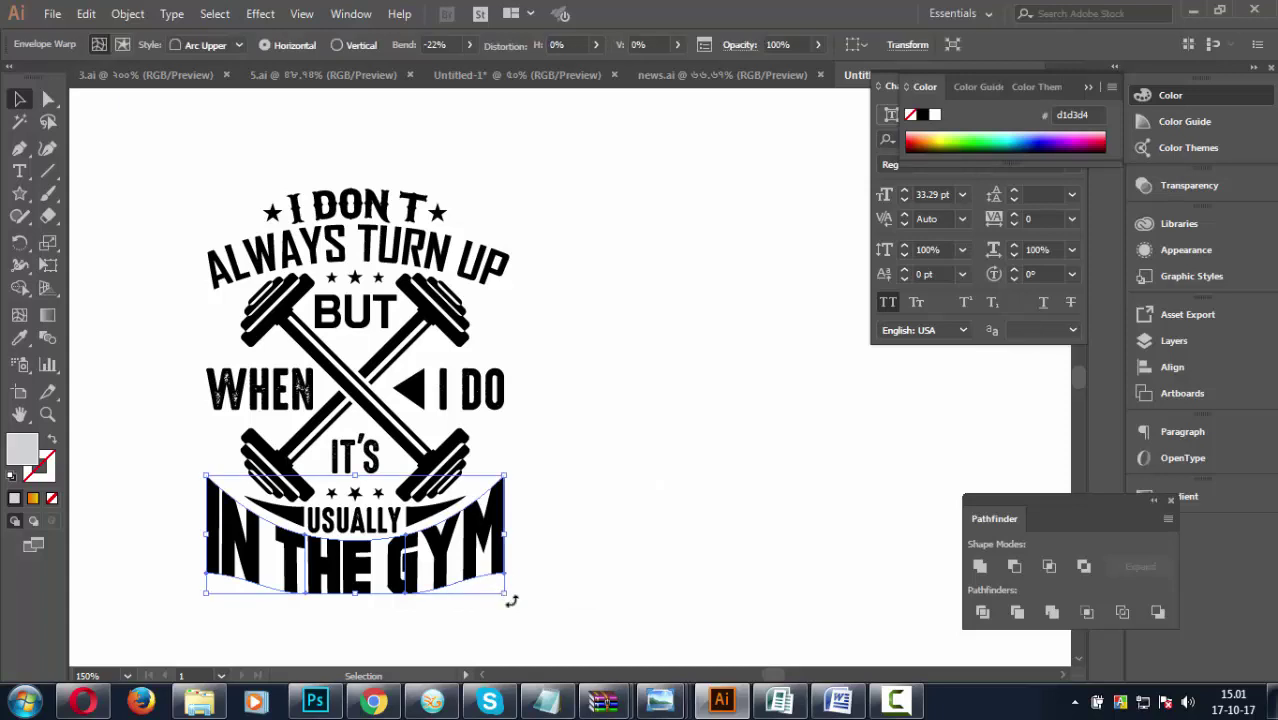
left_click(193, 217)
left_click_drag(158, 168, 533, 597)
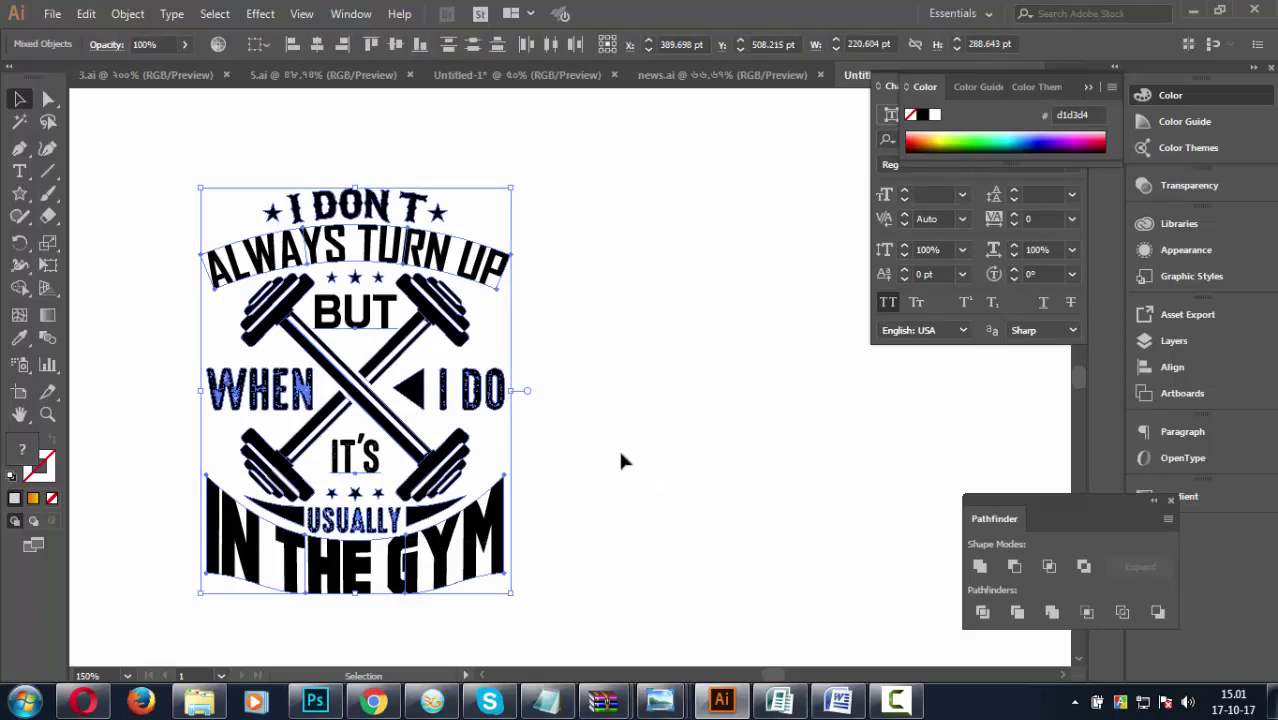
left_click(618, 447)
left_click(350, 207)
left_click_drag(273, 190, 437, 228)
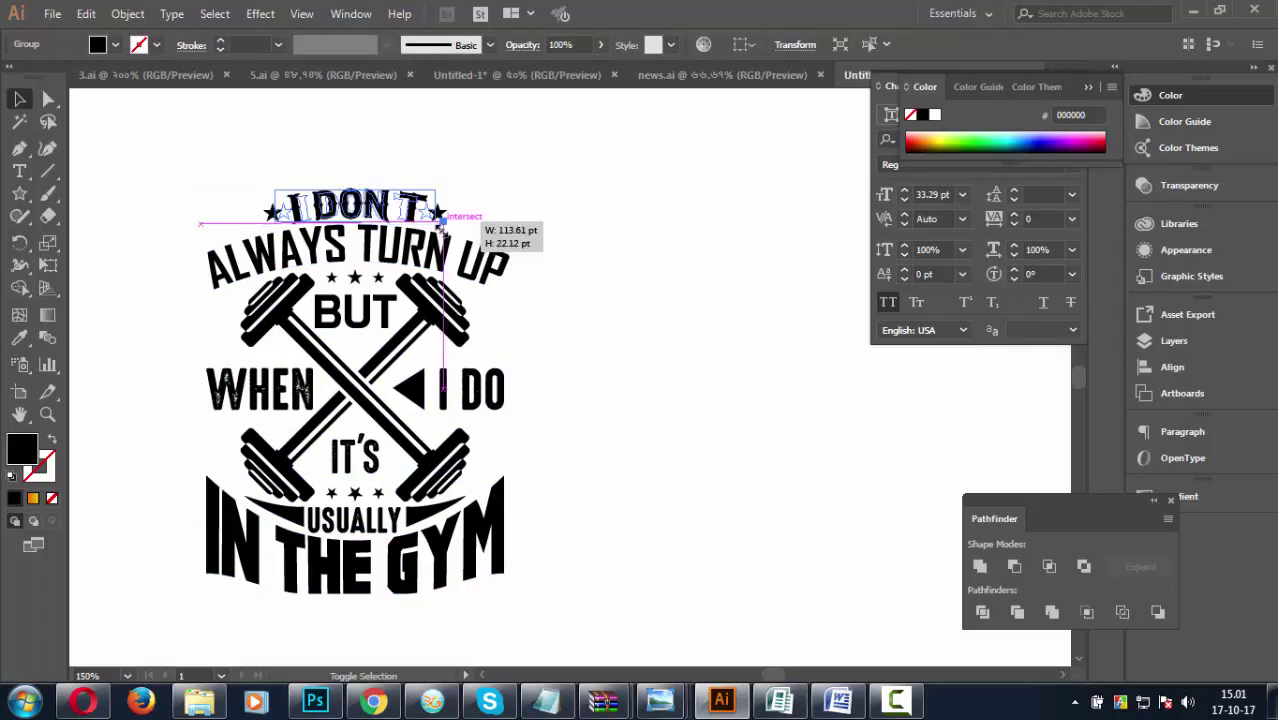
left_click(510, 233)
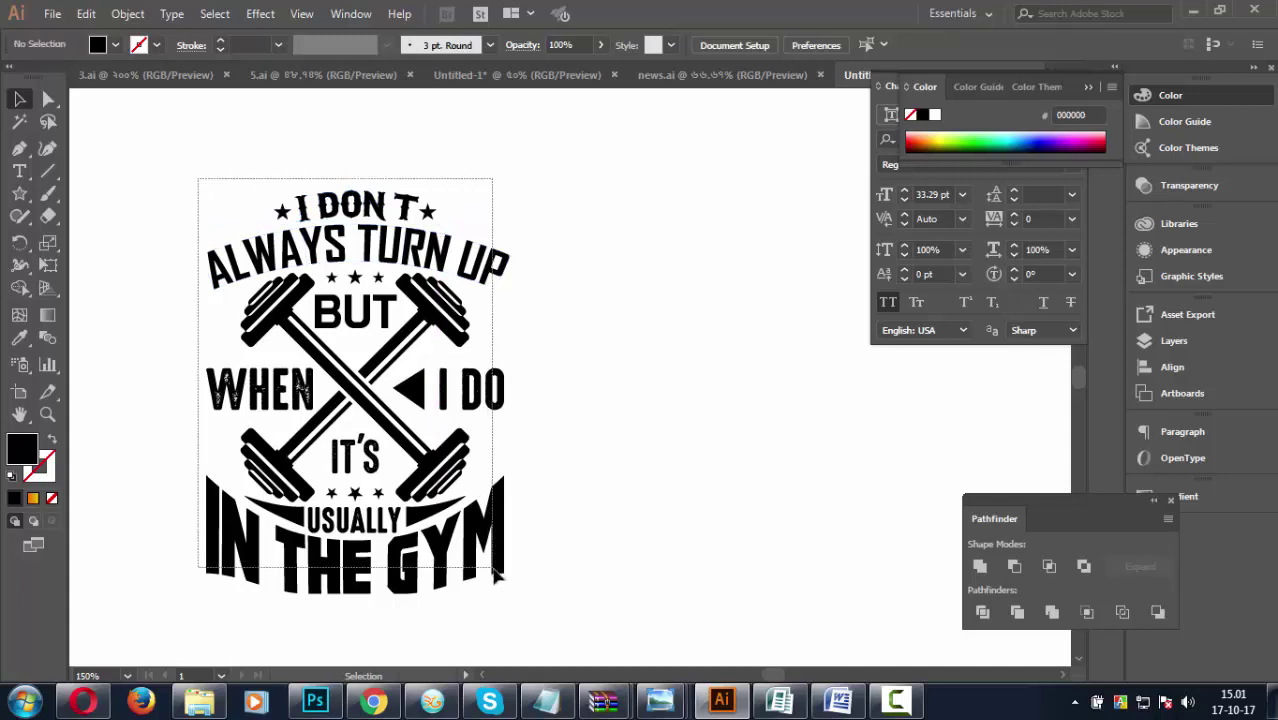
left_click_drag(198, 180, 515, 590)
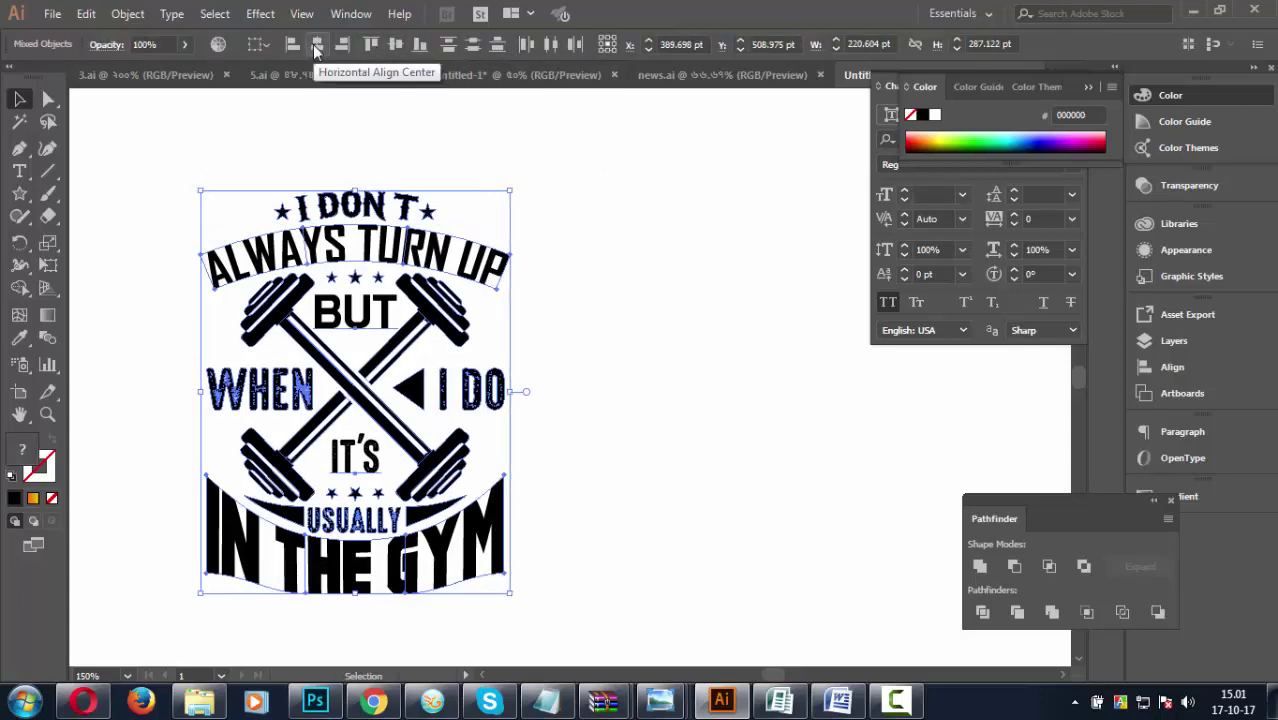
left_click(630, 340)
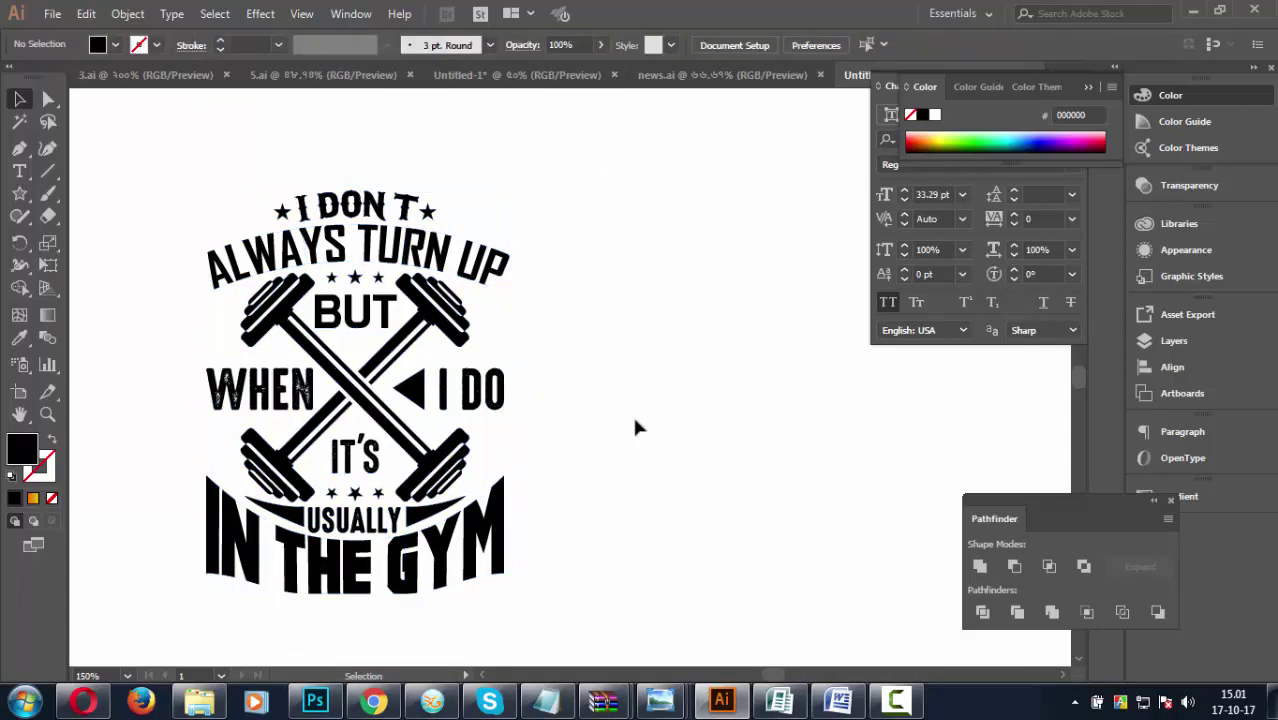
Draw a long black rectangle to the right of the gym artwork.
left_click(21, 194)
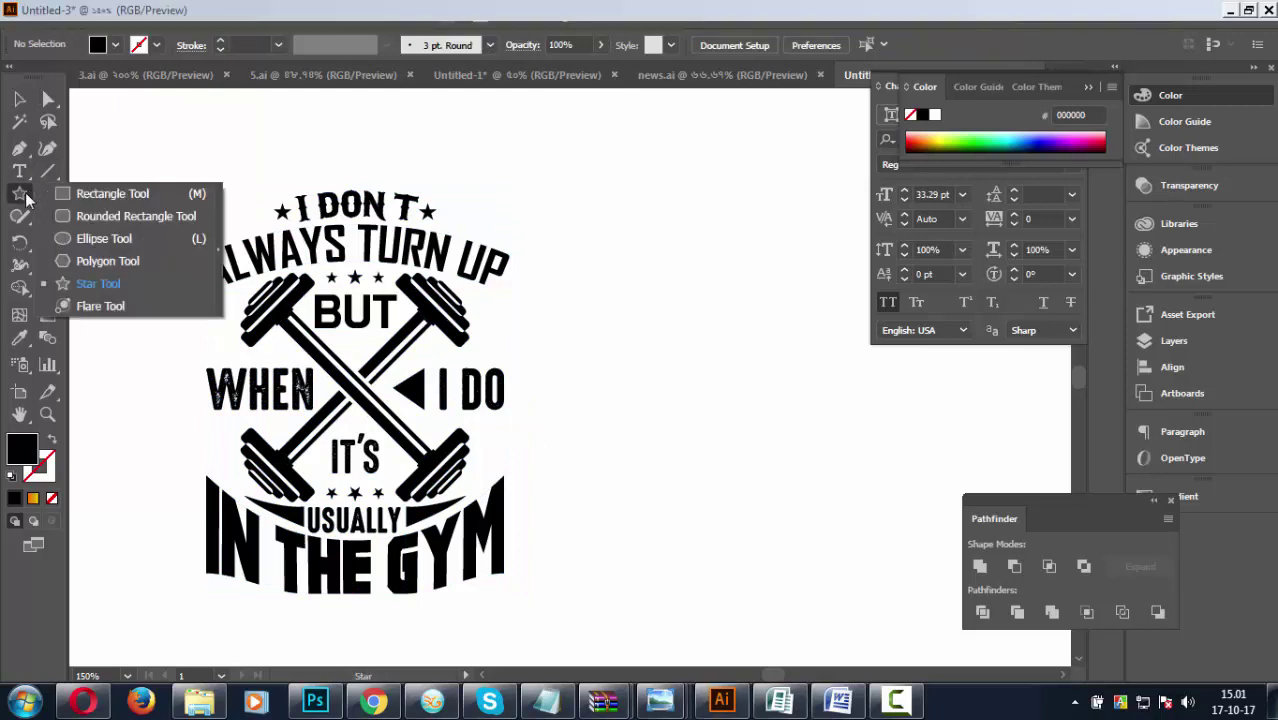
left_click(112, 193)
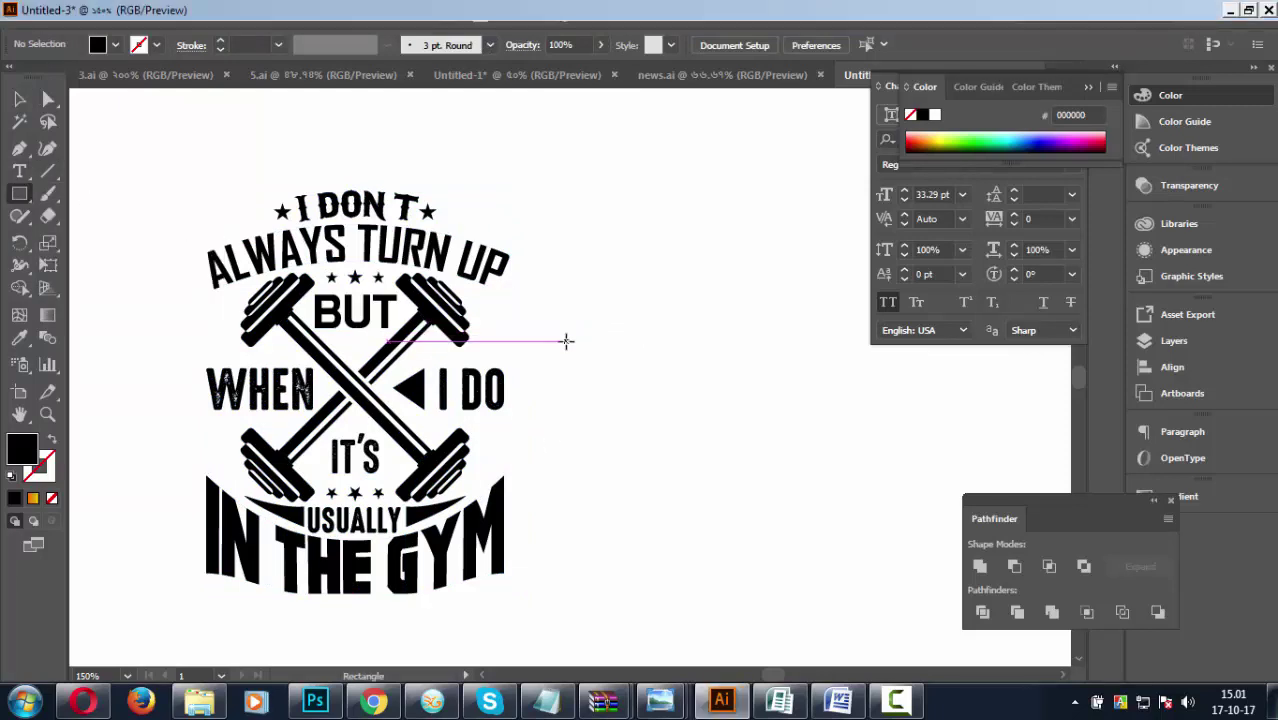
left_click(565, 340)
key("Escape")
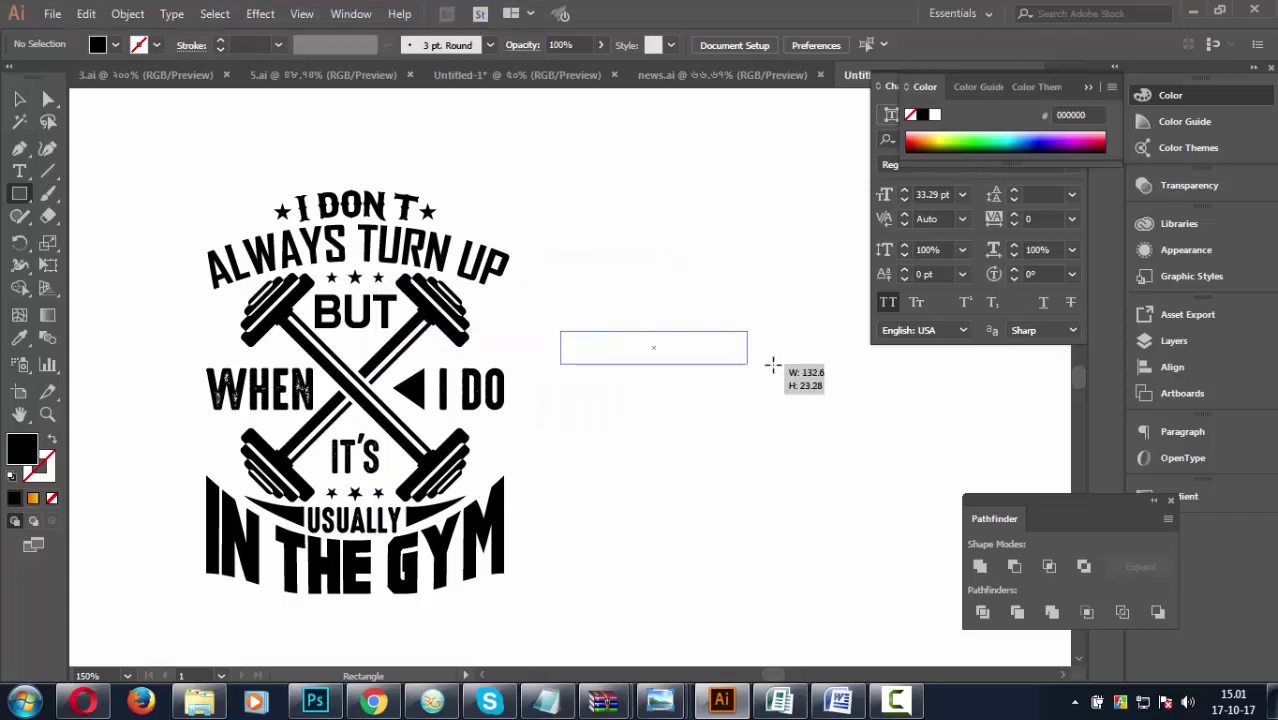
left_click_drag(559, 334, 862, 380)
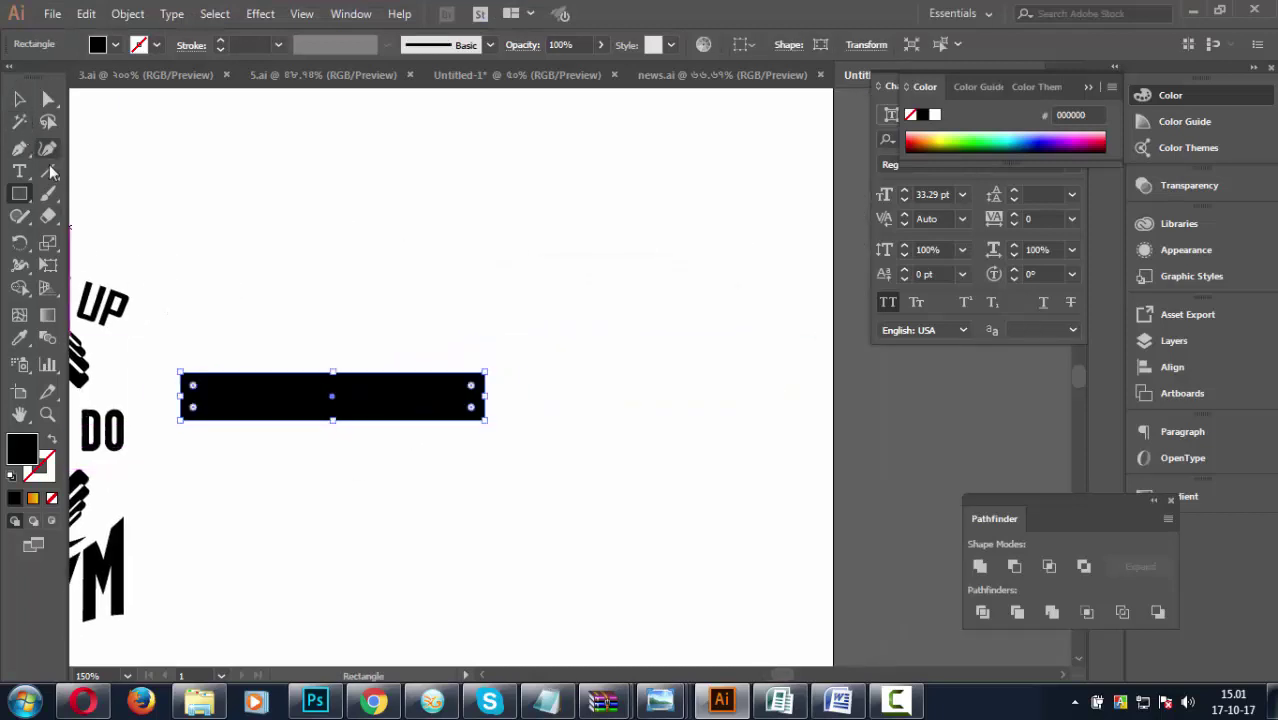
Average the rectangle's two right anchors into a single point.
left_click(48, 99)
left_click_drag(411, 320, 534, 536)
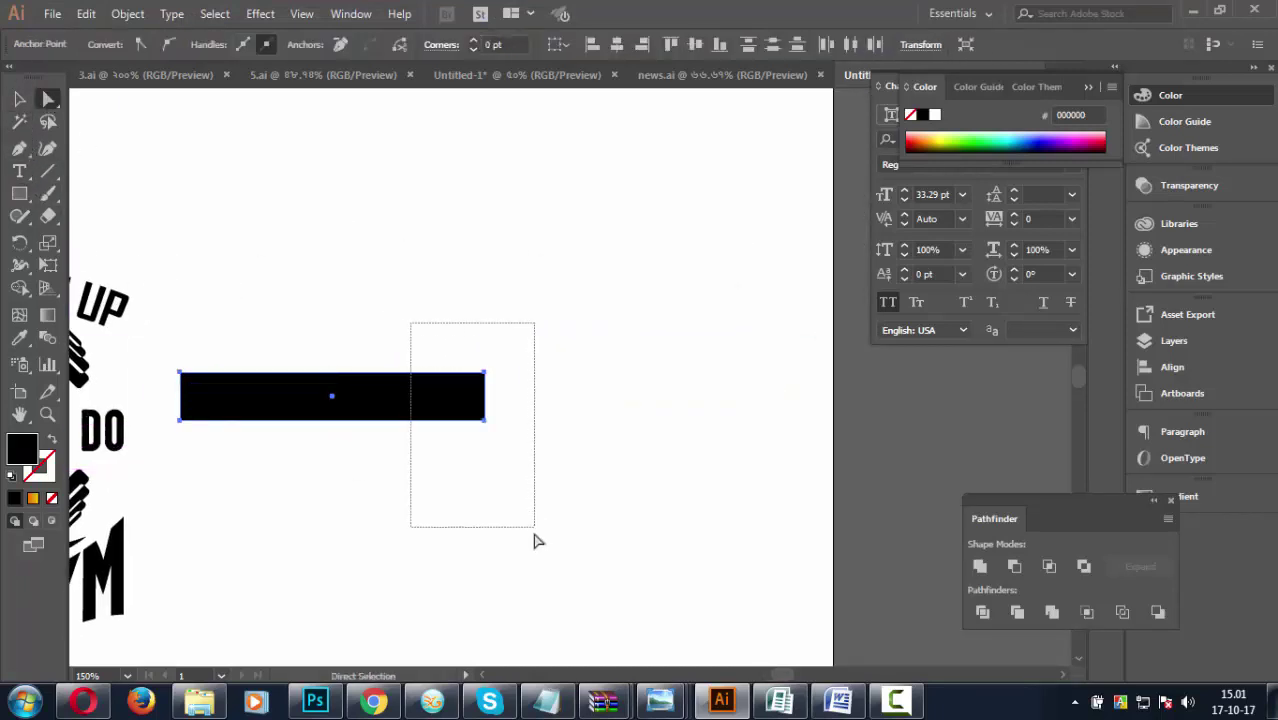
left_click(695, 44)
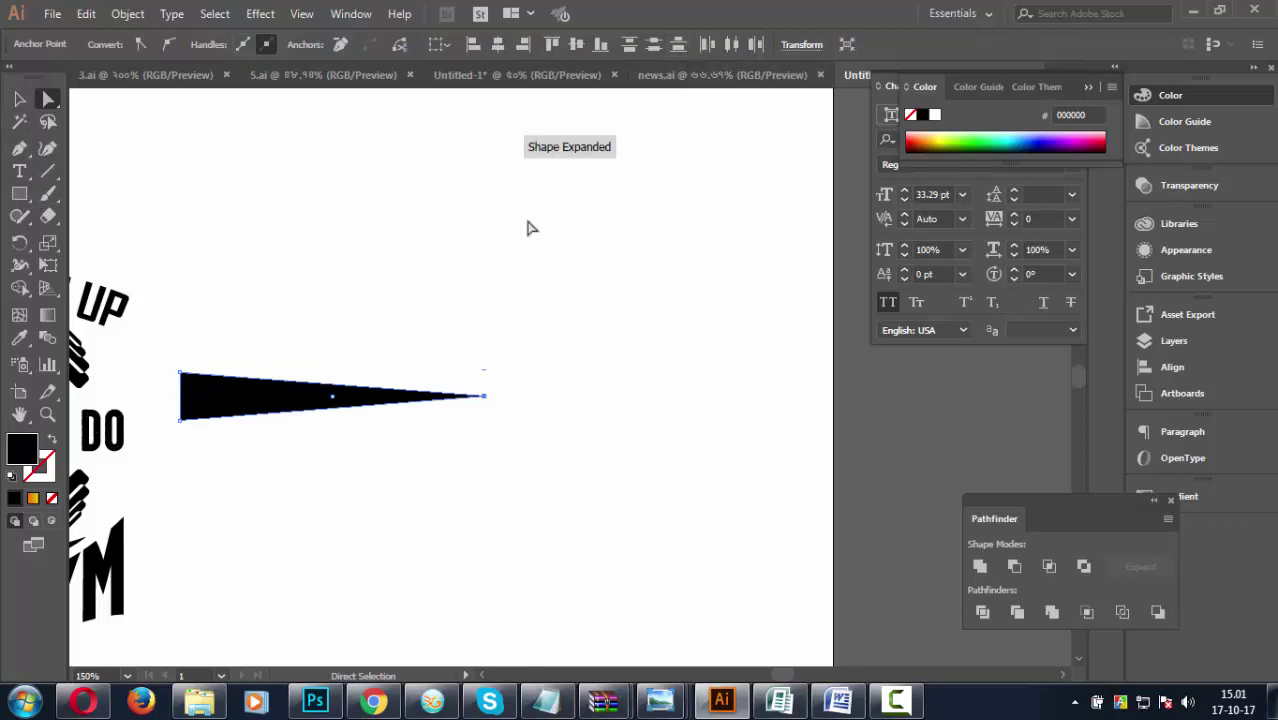
Add a top-middle anchor, then average the left anchors into a second point.
left_click(20, 150)
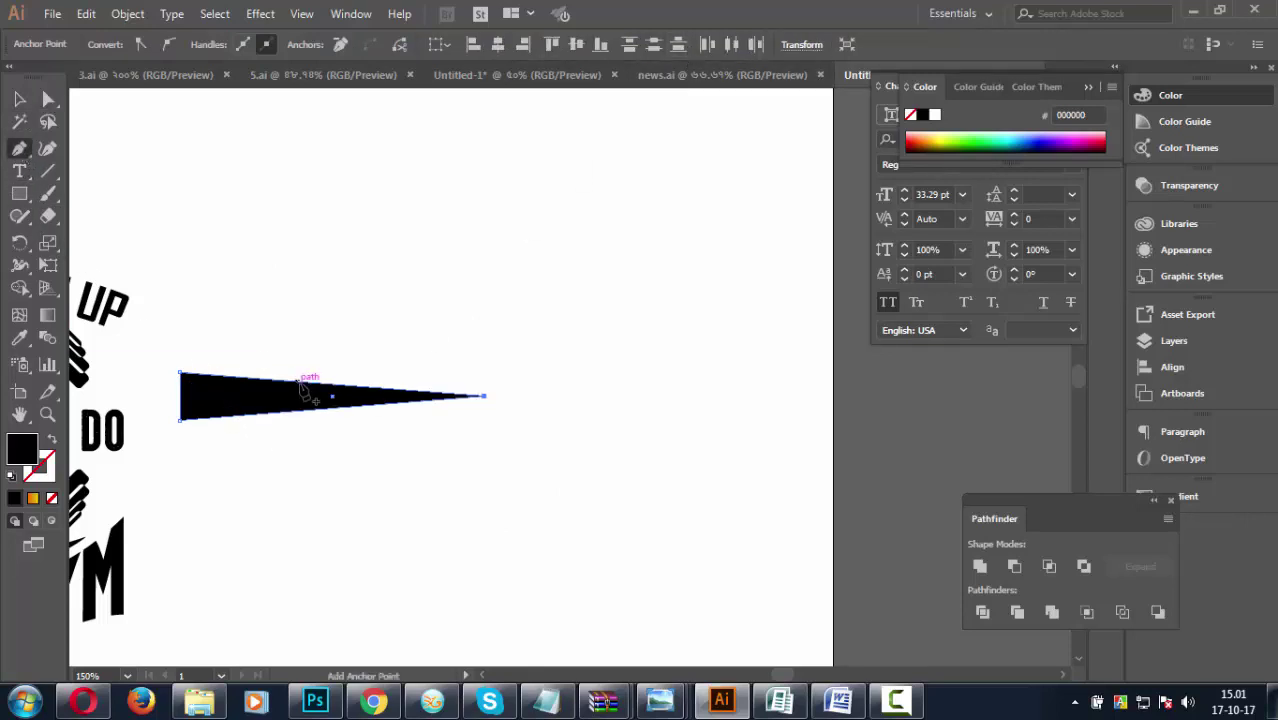
left_click(333, 394)
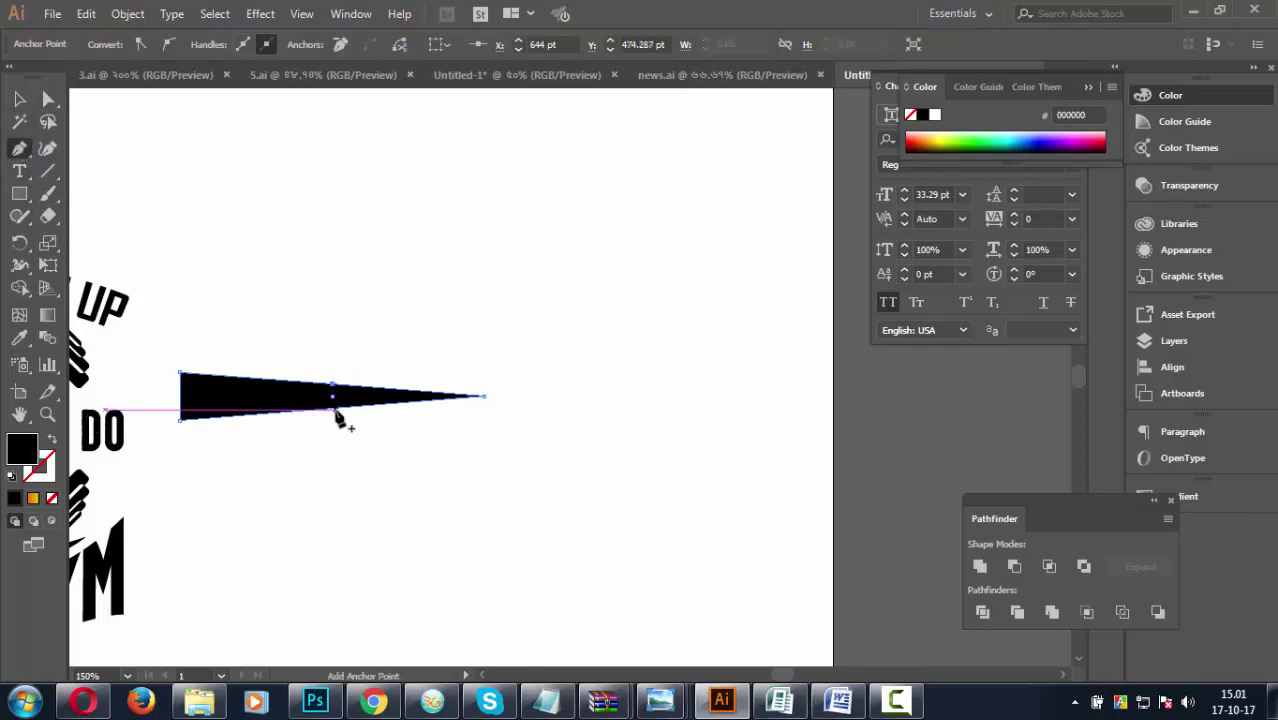
key("a")
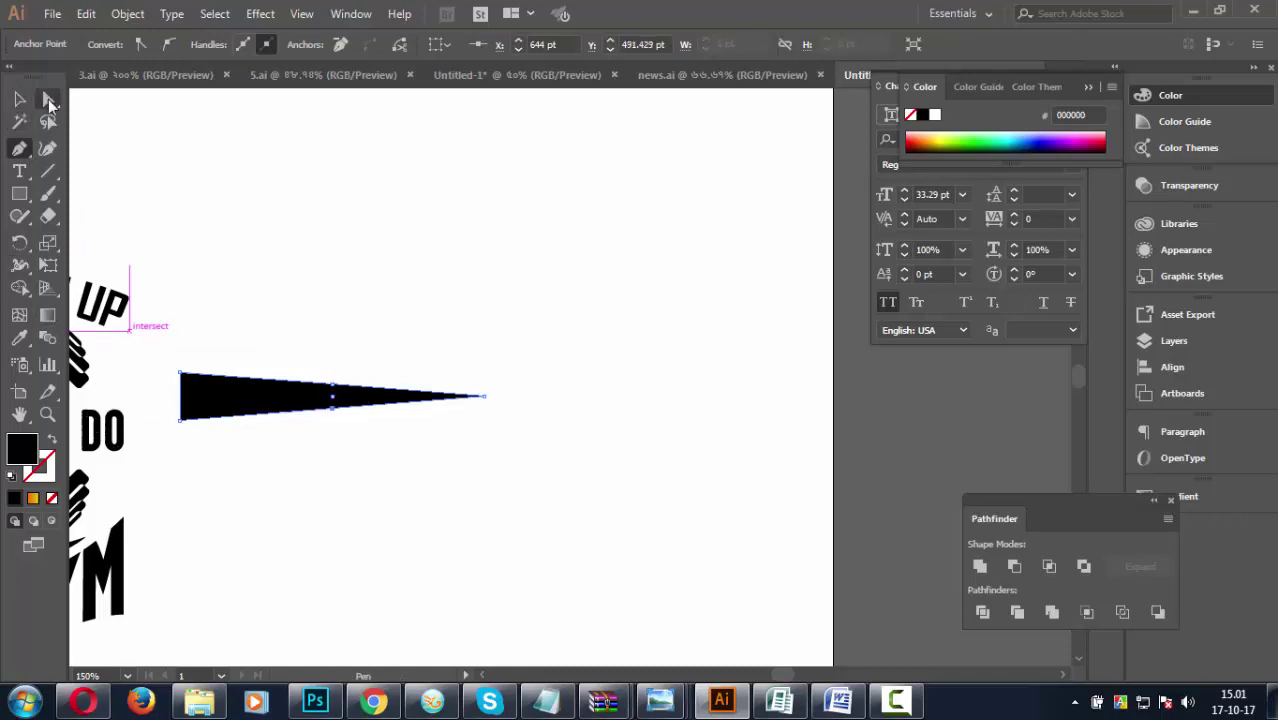
left_click_drag(147, 394, 255, 548)
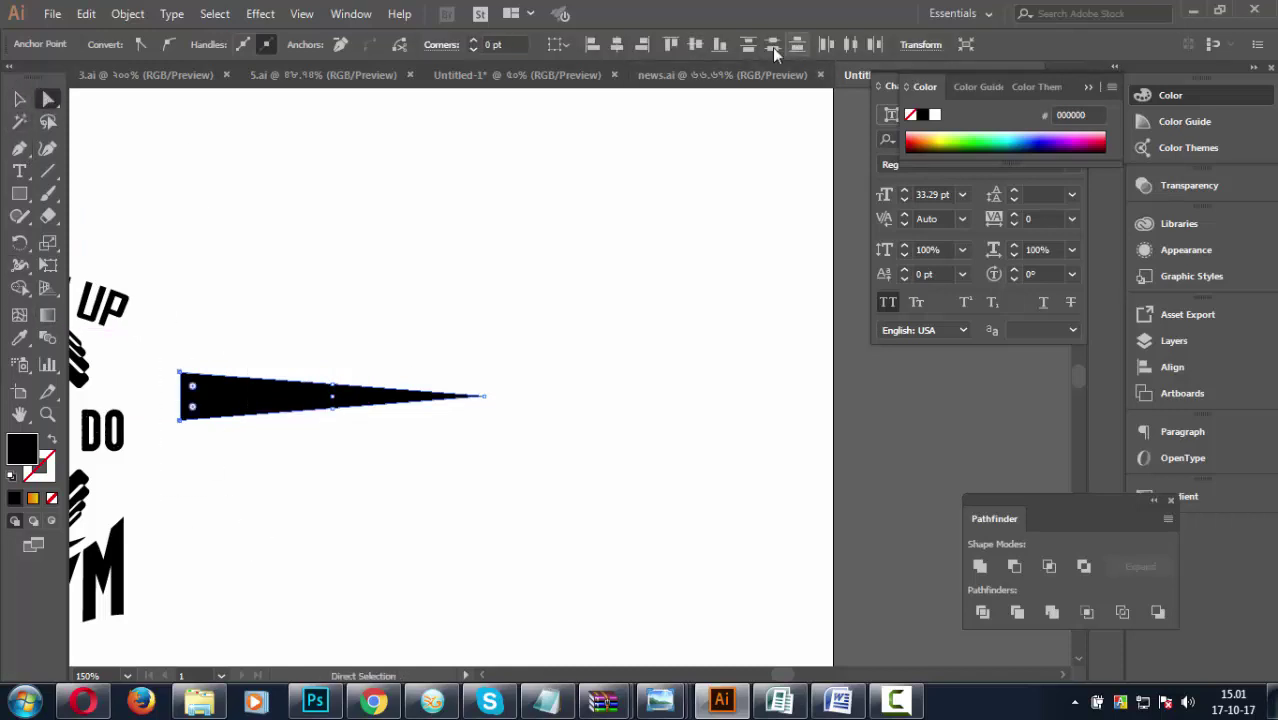
left_click(686, 52)
left_click(19, 98)
left_click(371, 271)
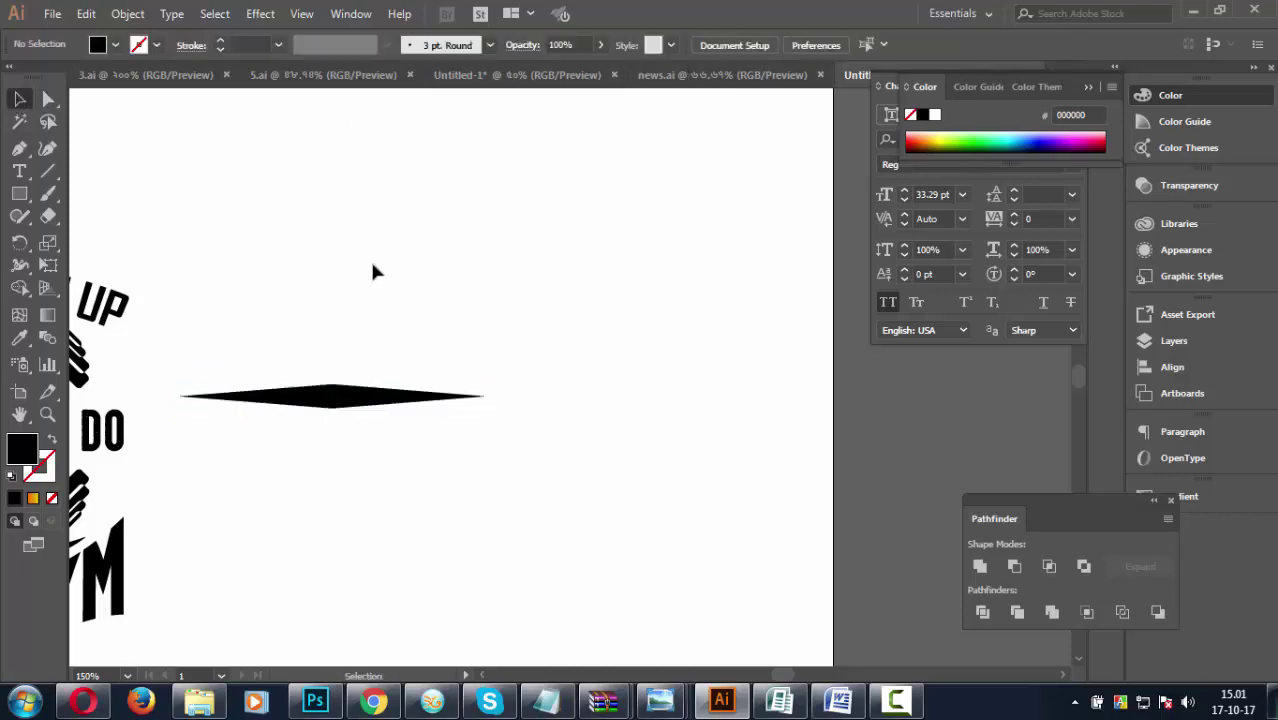
mouse_move(301, 394)
left_mouse_down()
mouse_move(670, 355)
mouse_move(628, 323)
mouse_move(663, 328)
left_mouse_up()
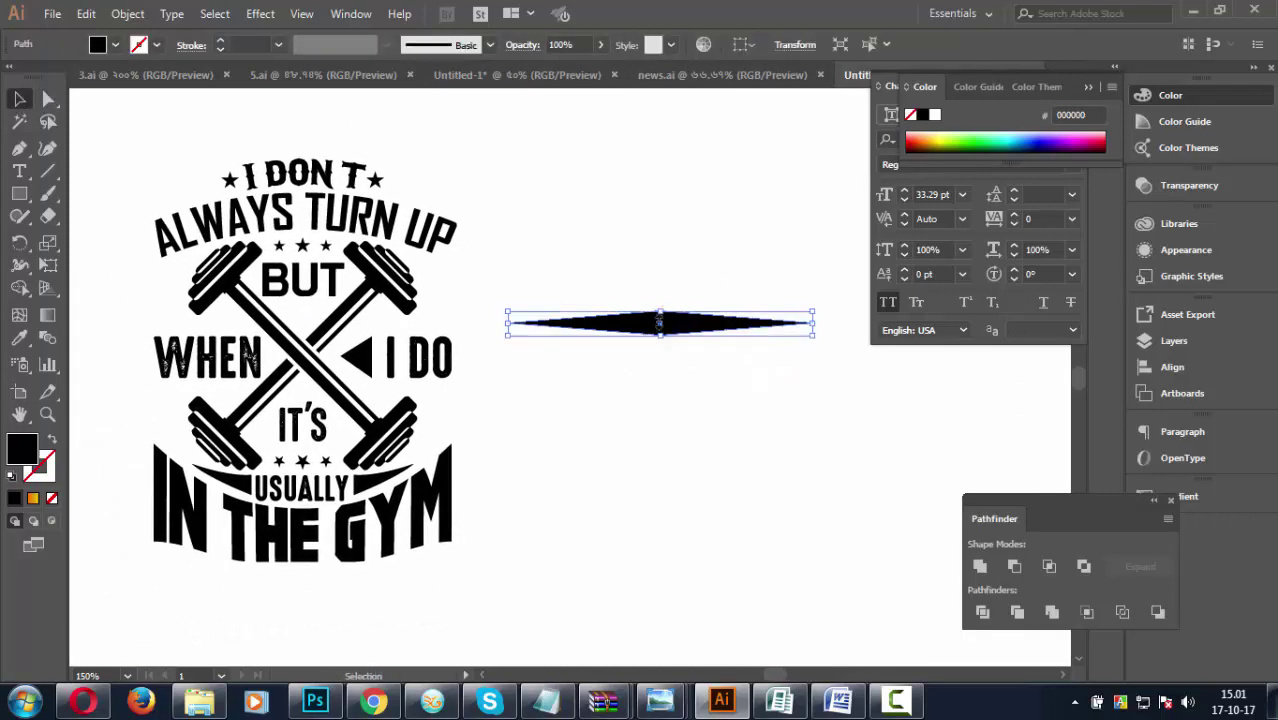
Select the thin spike and nudge it slightly to the right.
left_click(710, 431)
left_click_drag(710, 431, 492, 436)
left_click_drag(470, 330, 560, 327)
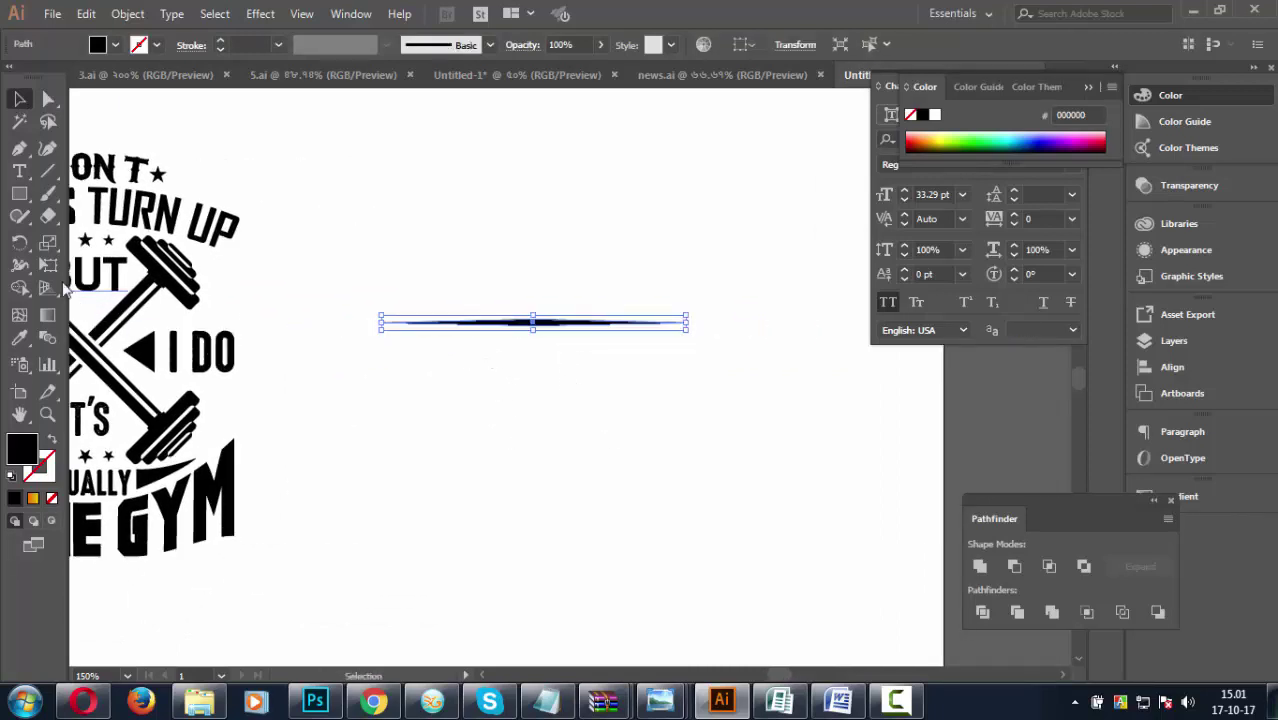
Rotate-copy the spike and repeat with Ctrl+D to fan out rays, then undo.
left_click(19, 242)
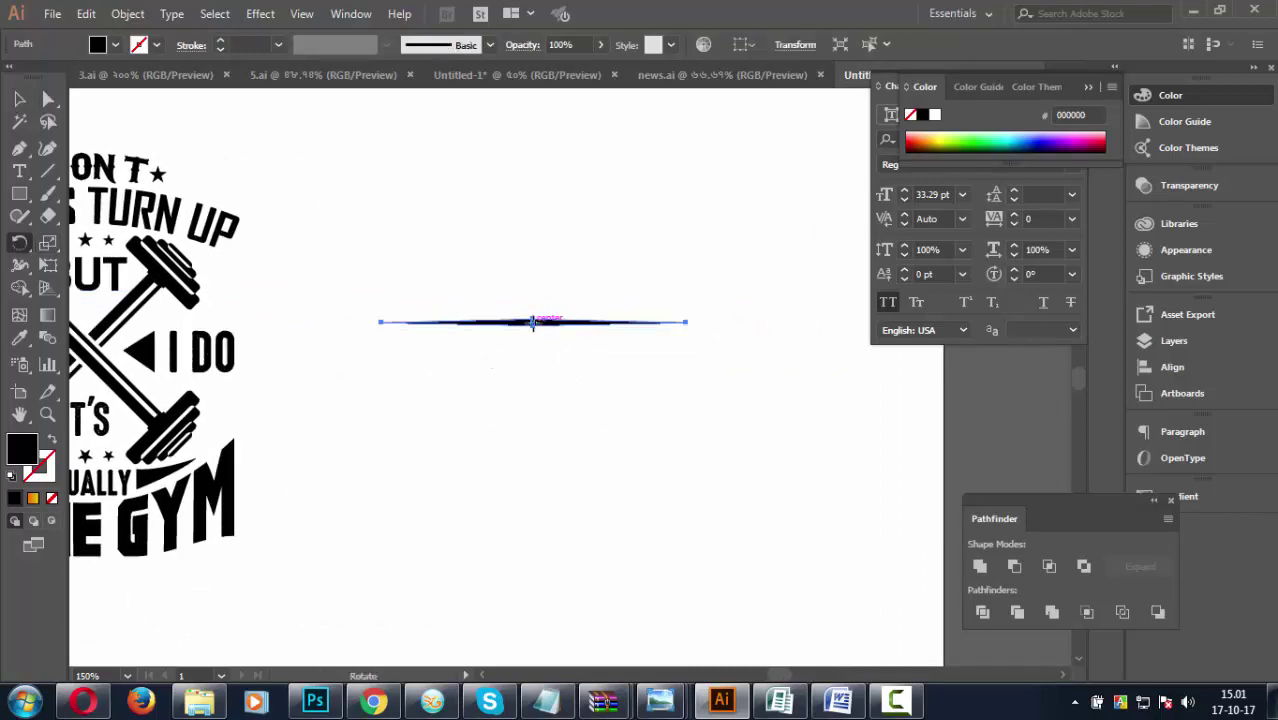
mouse_move(579, 336)
left_mouse_down()
mouse_move(613, 344)
mouse_move(618, 318)
mouse_move(622, 330)
left_mouse_up()
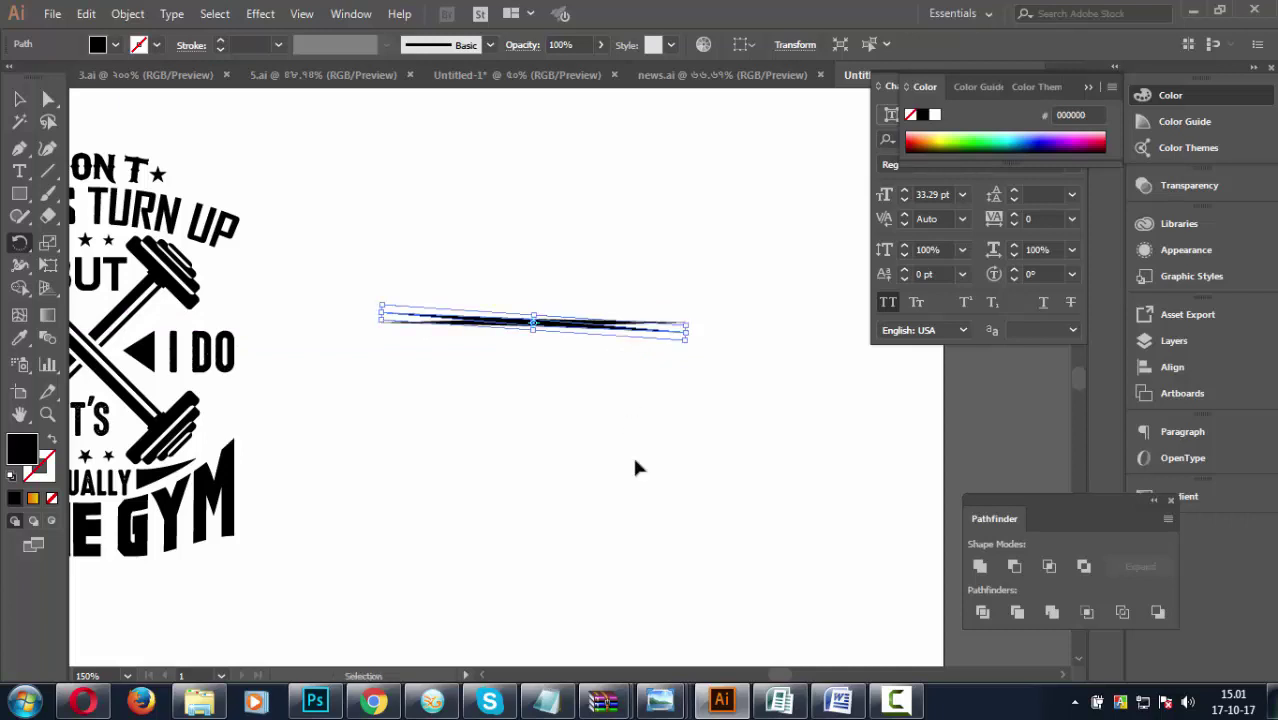
key("ctrl+d")
key("ctrl+d")
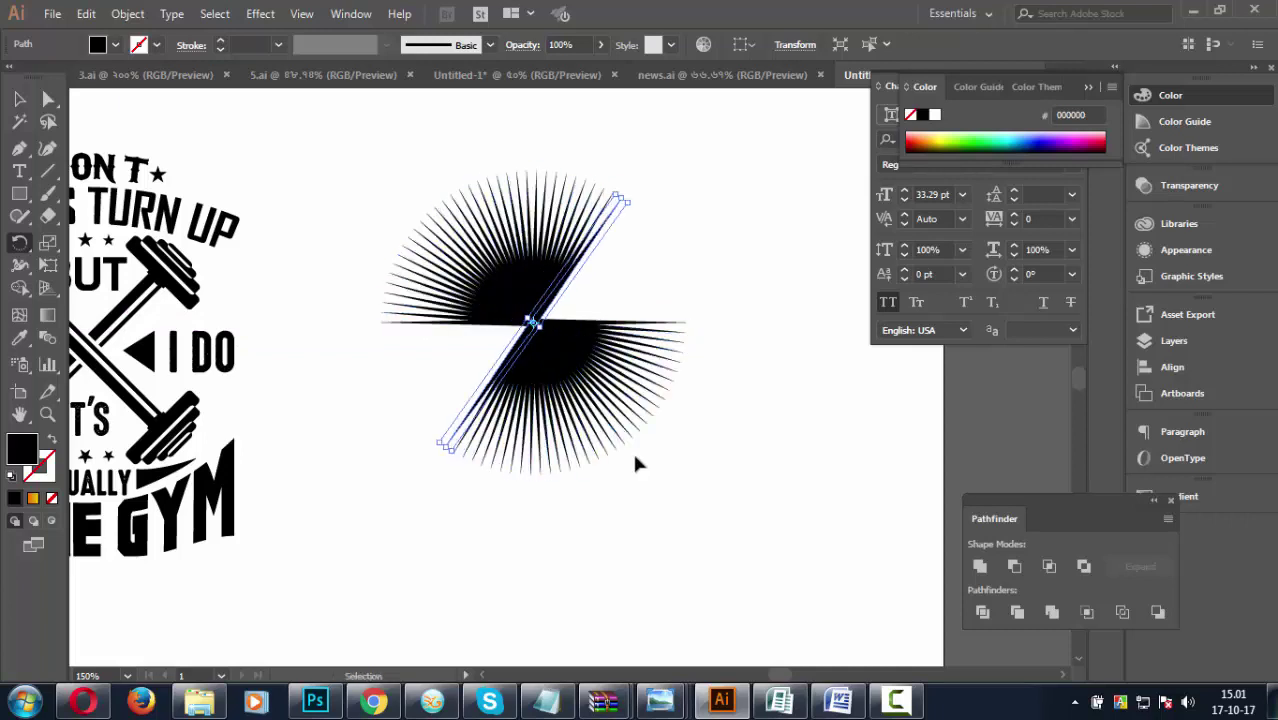
key("ctrl+d")
key("ctrl+d")
key("ctrl+d")
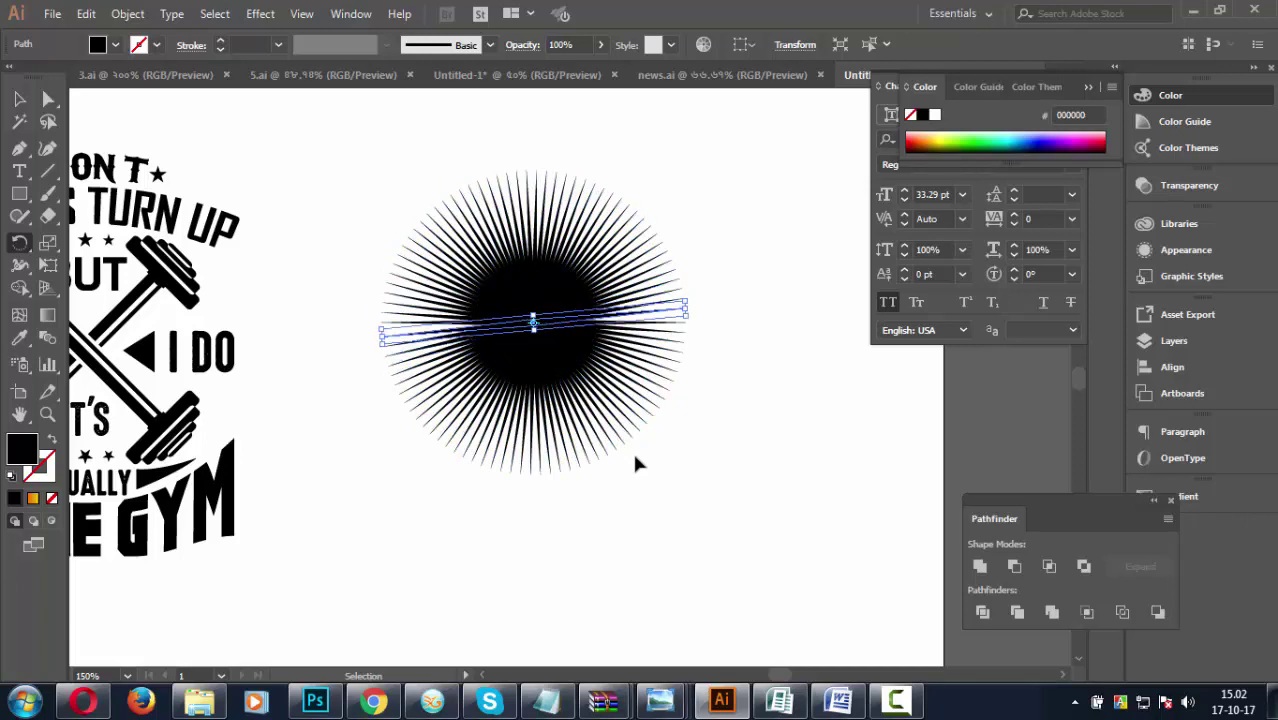
key("r")
left_click(19, 98)
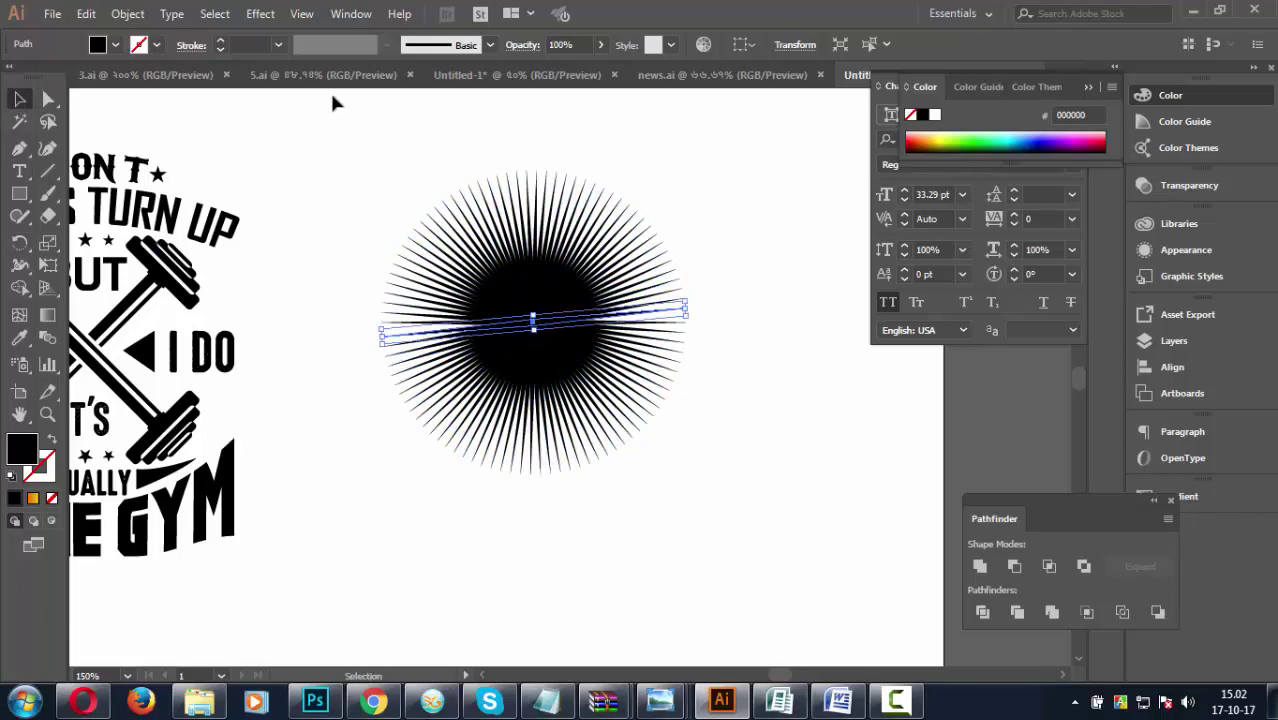
left_click(408, 247)
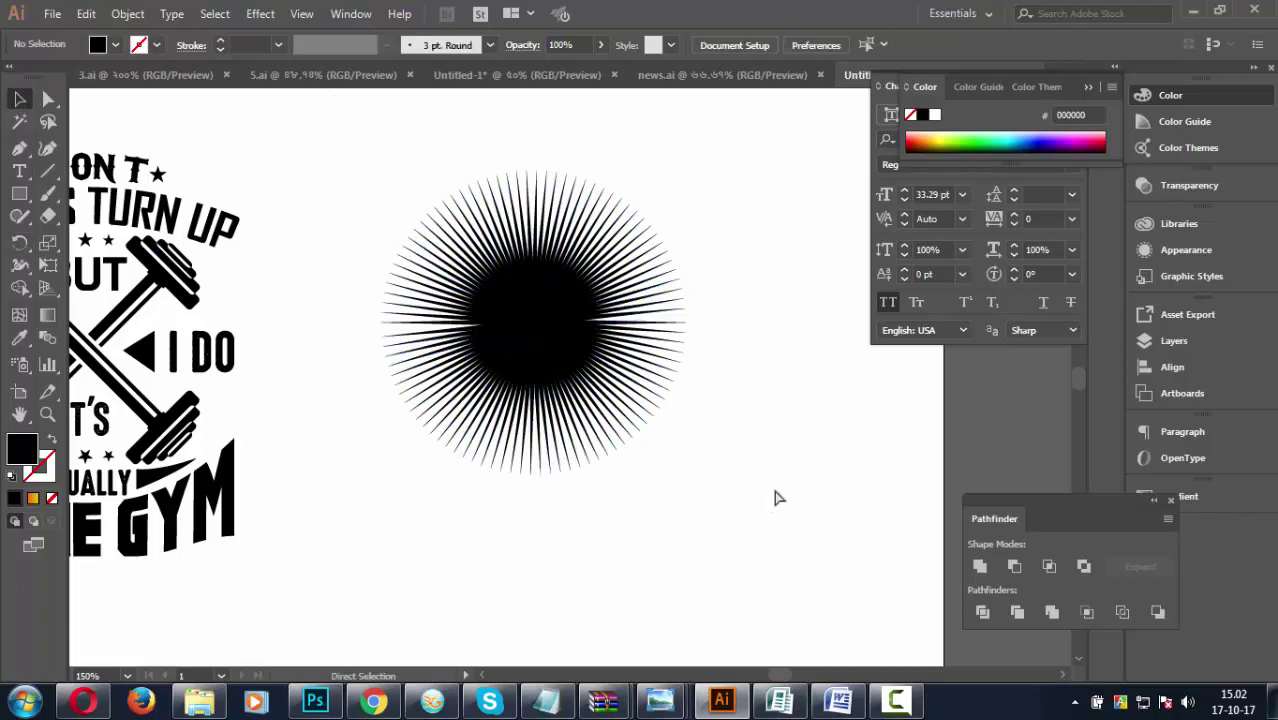
key("ctrl+z")
key("ctrl+z")
Undo back to the single spike and move it right and up.
key("ctrl+z")
key("ctrl+z")
key("ctrl+z")
key("ctrl+z")
key("ctrl+z")
key("ctrl+z")
key("ctrl+z")
key("ctrl+z")
key("ctrl+z")
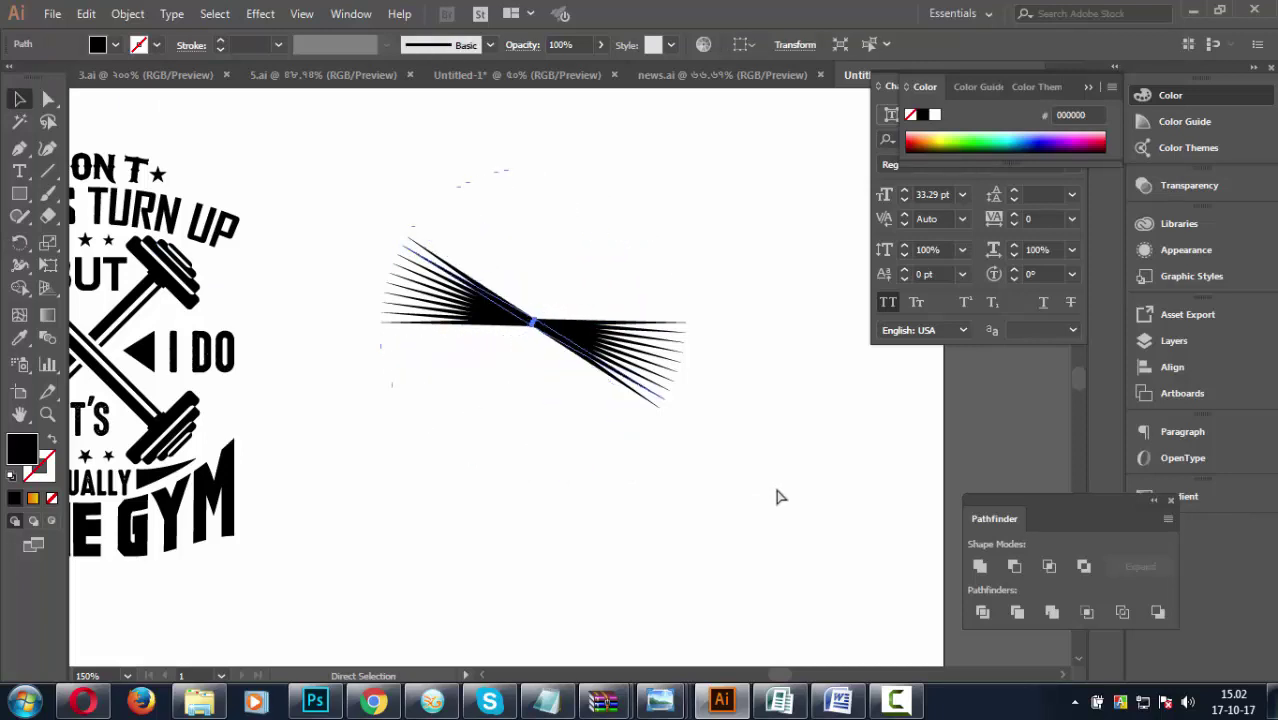
key("ctrl+z")
key("ctrl+z")
key("ctrl+z")
key("ctrl+z")
key("ctrl+z")
key("ctrl+z")
key("ctrl+z")
key("ctrl+z")
key("ctrl+z")
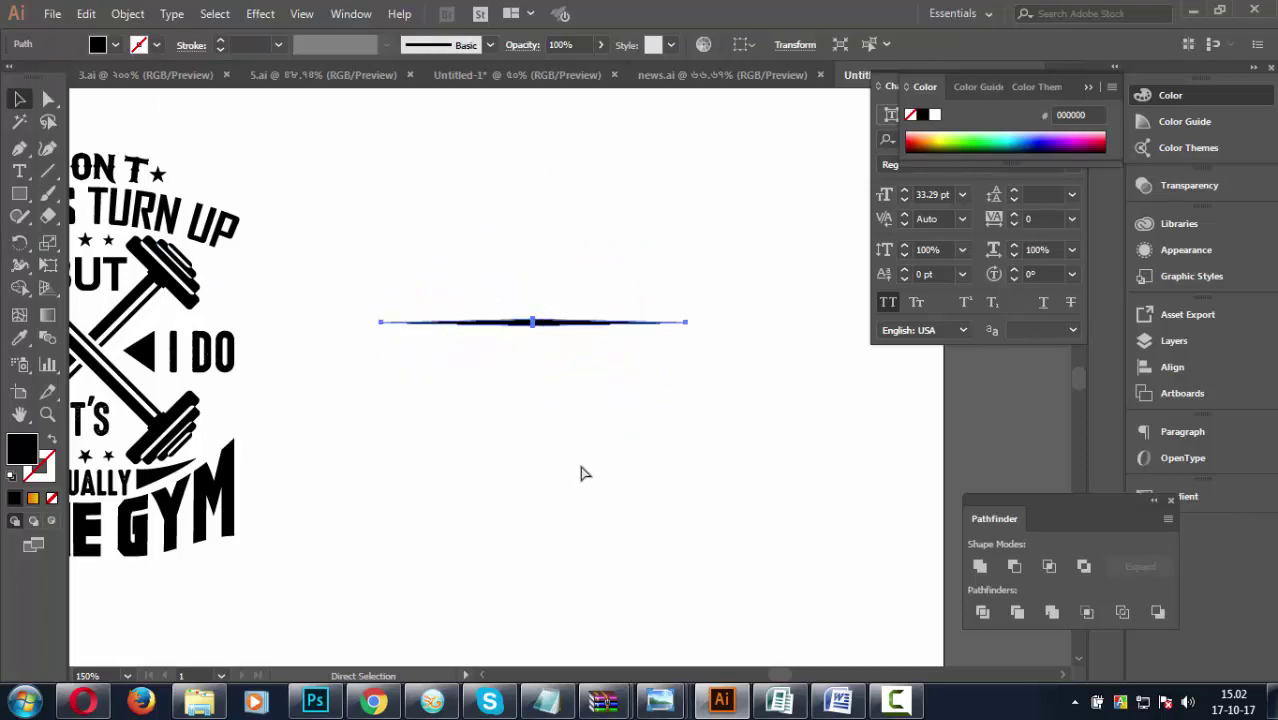
key("ctrl+z")
left_click_drag(479, 334, 553, 320)
Rotate-copy the spike around its centre into a full ray circle, turning the last line horizontal.
key("r")
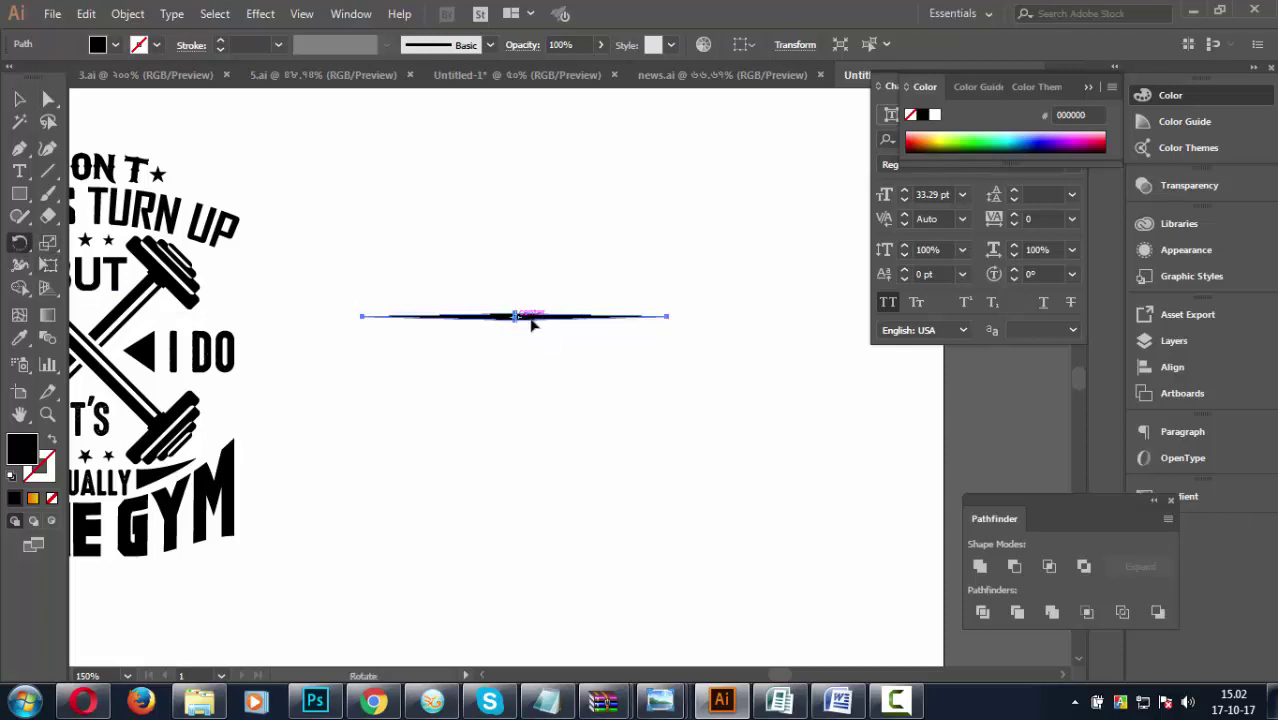
left_click_drag(558, 320, 562, 316)
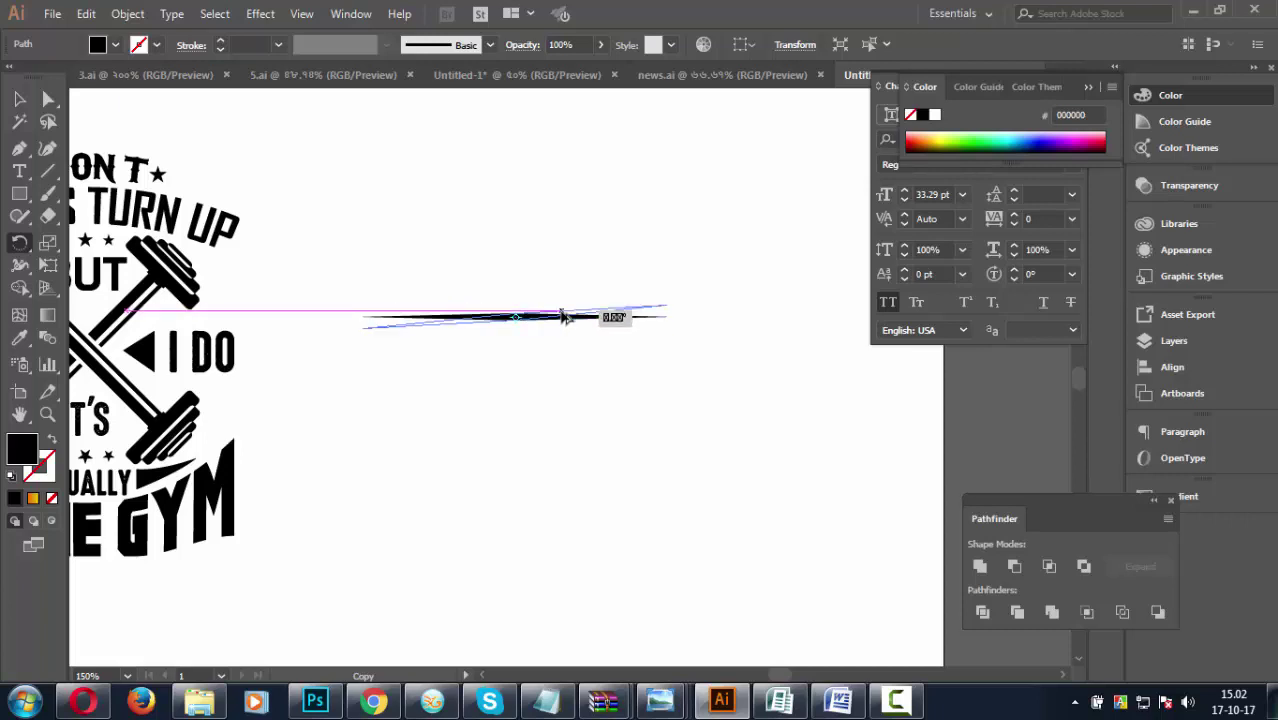
left_click_drag(562, 316, 565, 323)
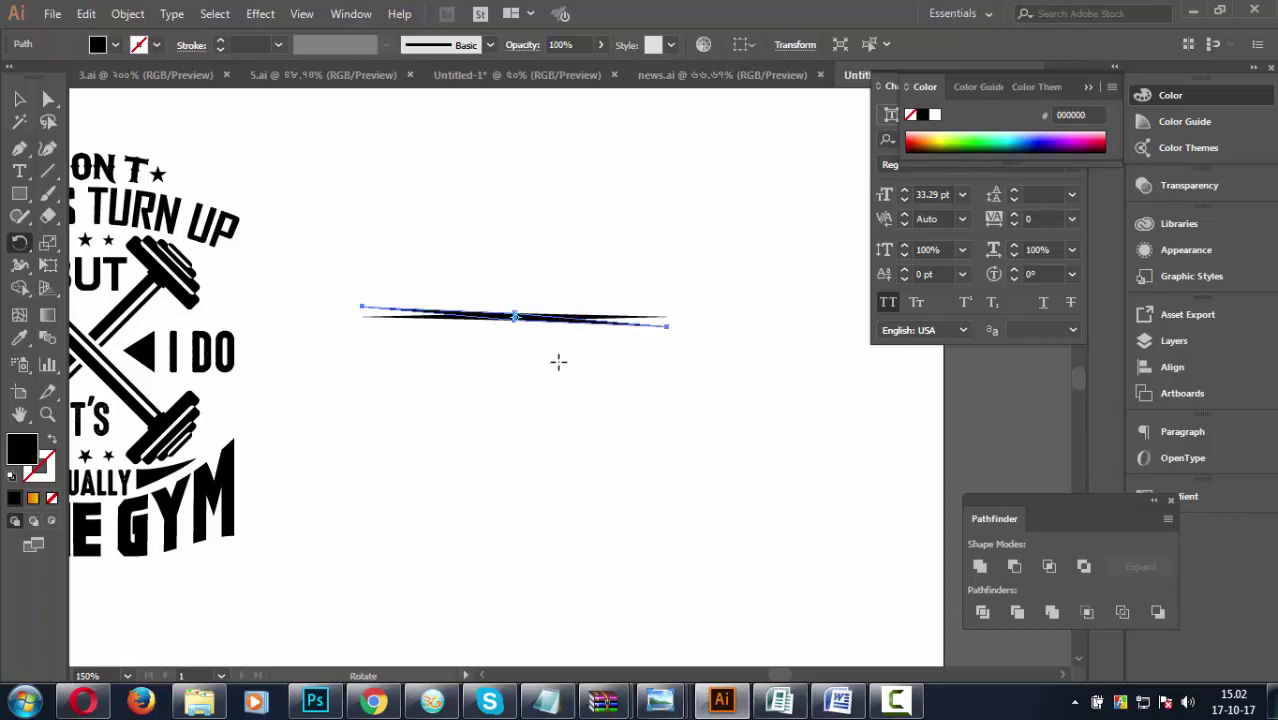
key("ctrl+d")
key("ctrl+d")
key("ctrl+d")
key("ctrl+d")
key("ctrl+d")
key("ctrl+d")
key("ctrl+d")
key("ctrl+d")
key("ctrl+d")
key("ctrl+d")
key("ctrl+d")
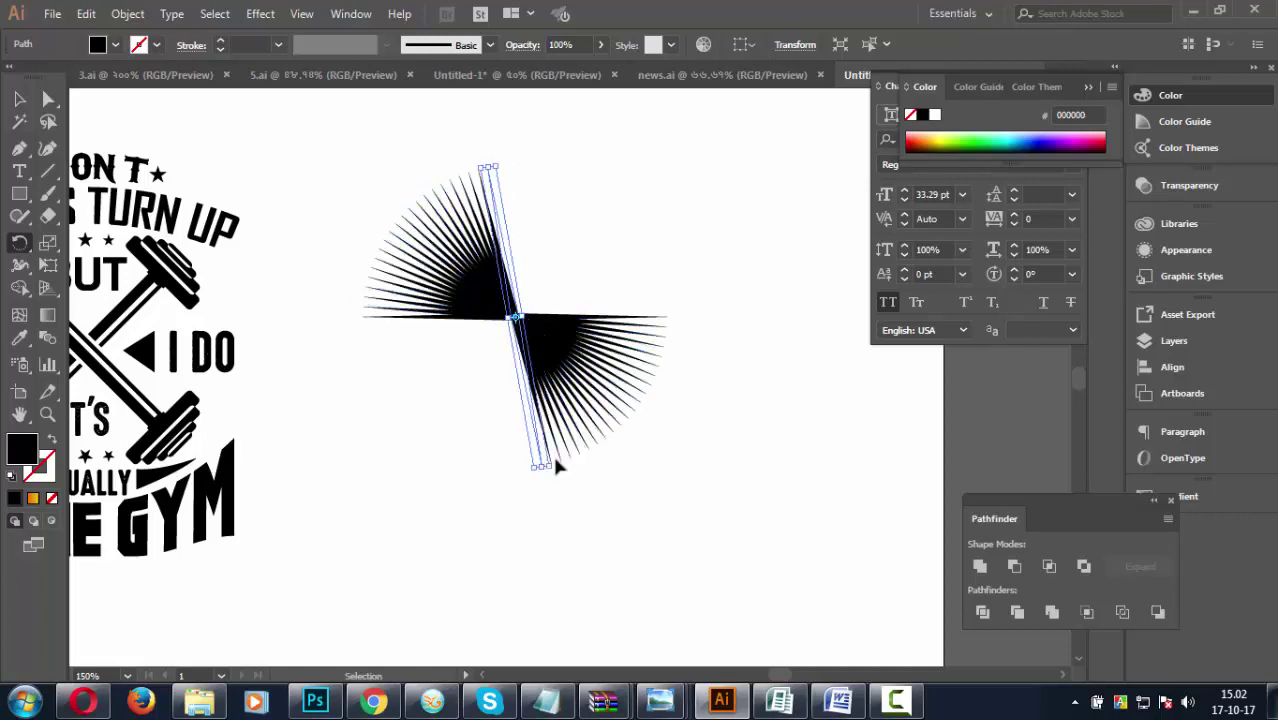
key("ctrl+d")
key("ctrl+d")
key("ctrl+d")
key("ctrl+d")
key("ctrl+d")
key("ctrl+d")
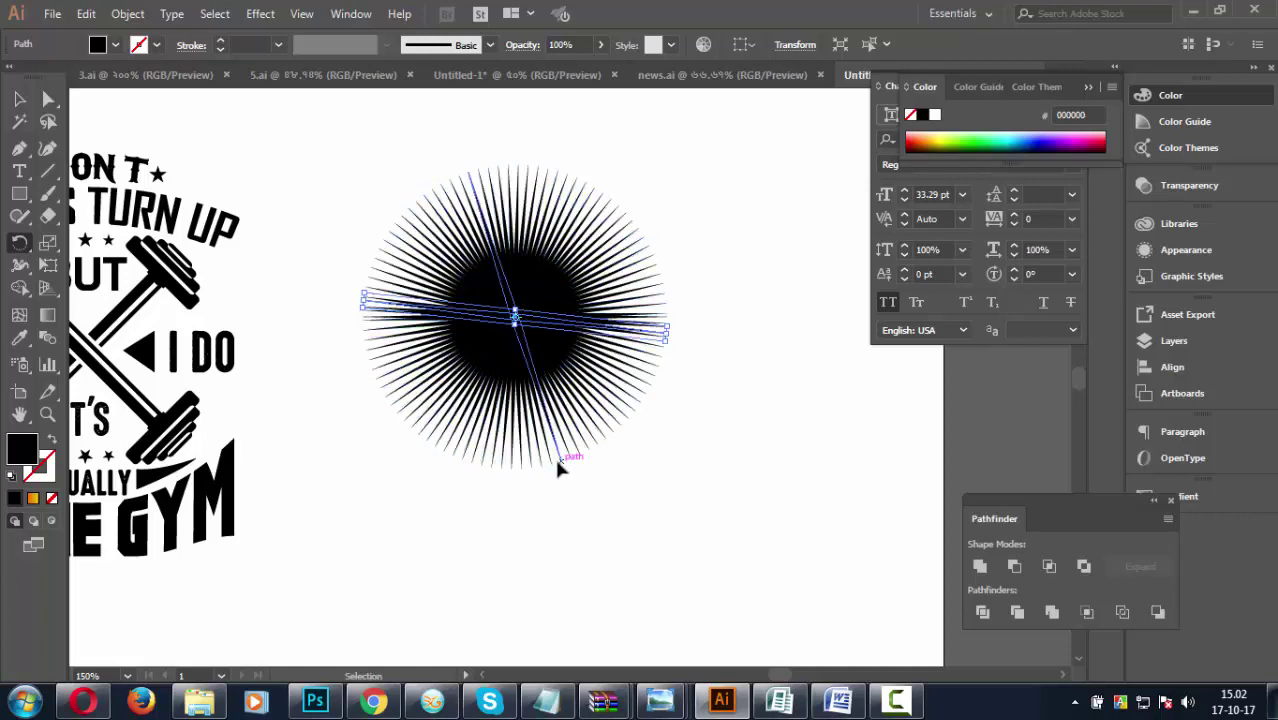
key("ctrl+d")
key("ctrl+d")
key("ctrl+d")
key("ctrl+d")
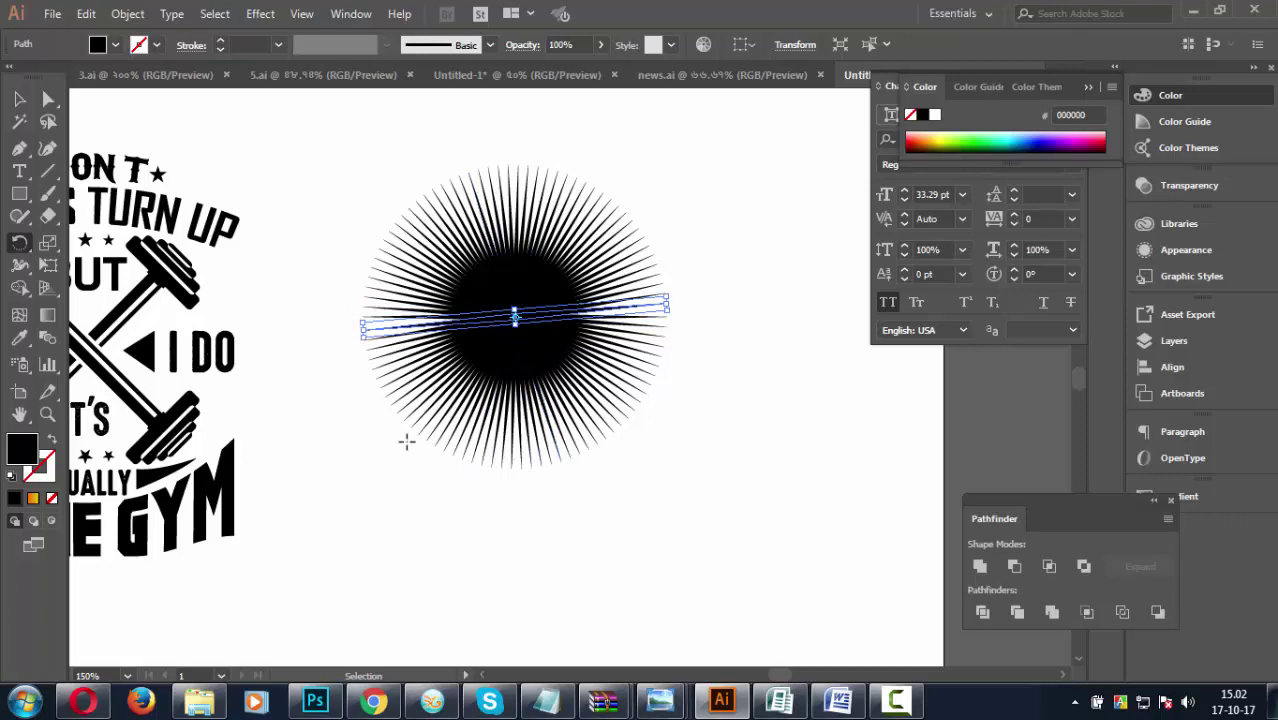
left_click(19, 98)
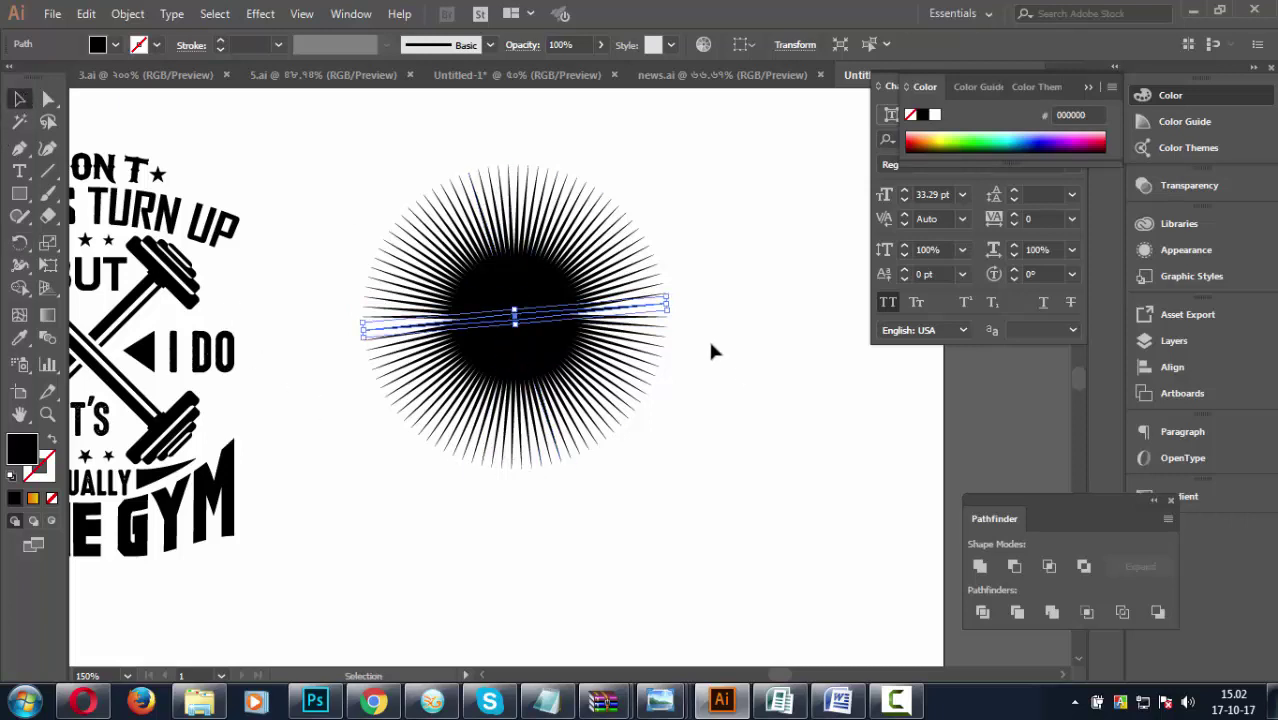
left_click_drag(675, 305, 677, 331)
Group all the starburst rays and move them onto the centre of the text art.
left_click(768, 457)
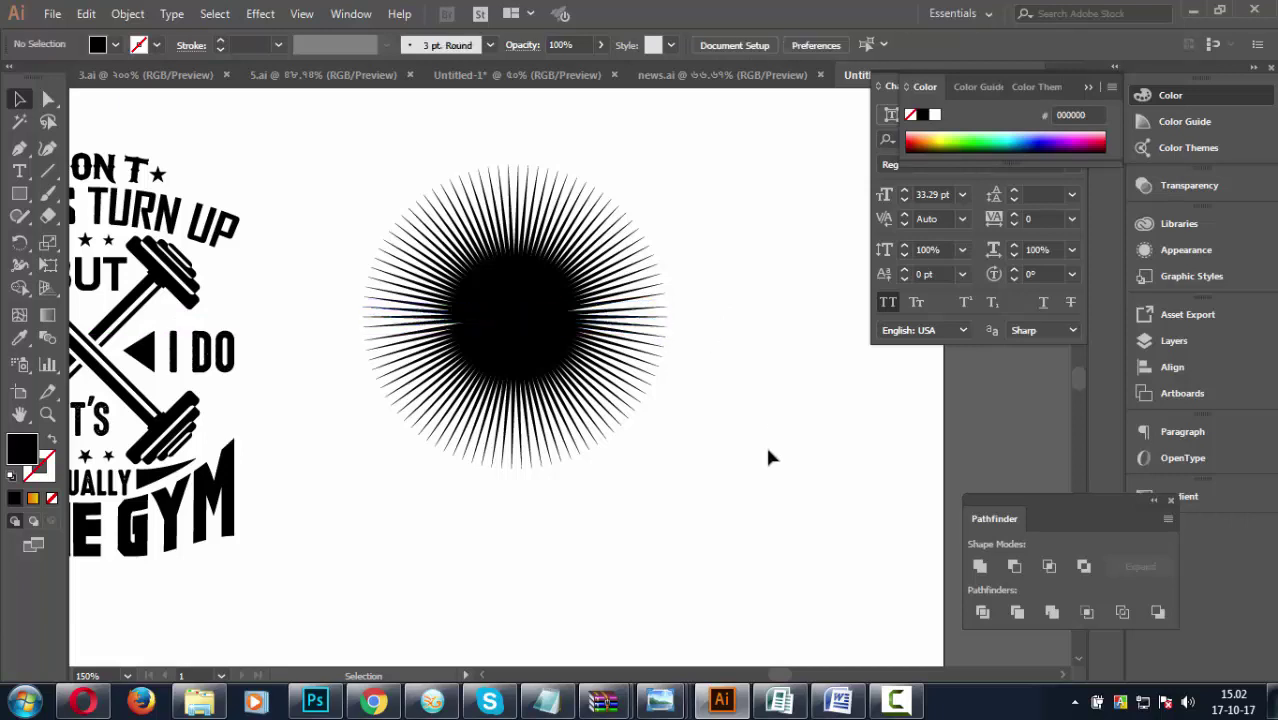
left_click_drag(314, 210, 727, 501)
right_click(562, 322)
left_click(622, 435)
left_click_drag(432, 486, 702, 486)
mouse_move(808, 390)
left_mouse_down()
mouse_move(366, 420)
mouse_move(383, 435)
mouse_move(354, 444)
left_mouse_up()
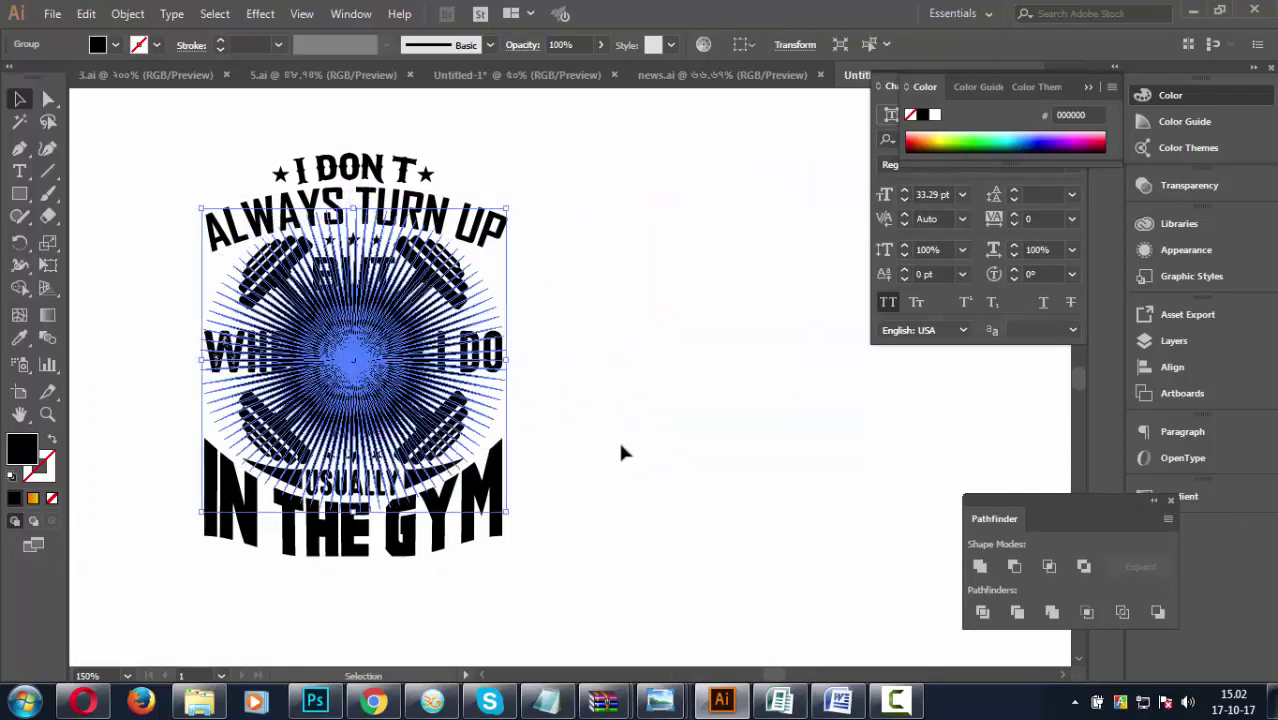
Fill the starburst group with yellow ffc62a.
left_click(620, 385)
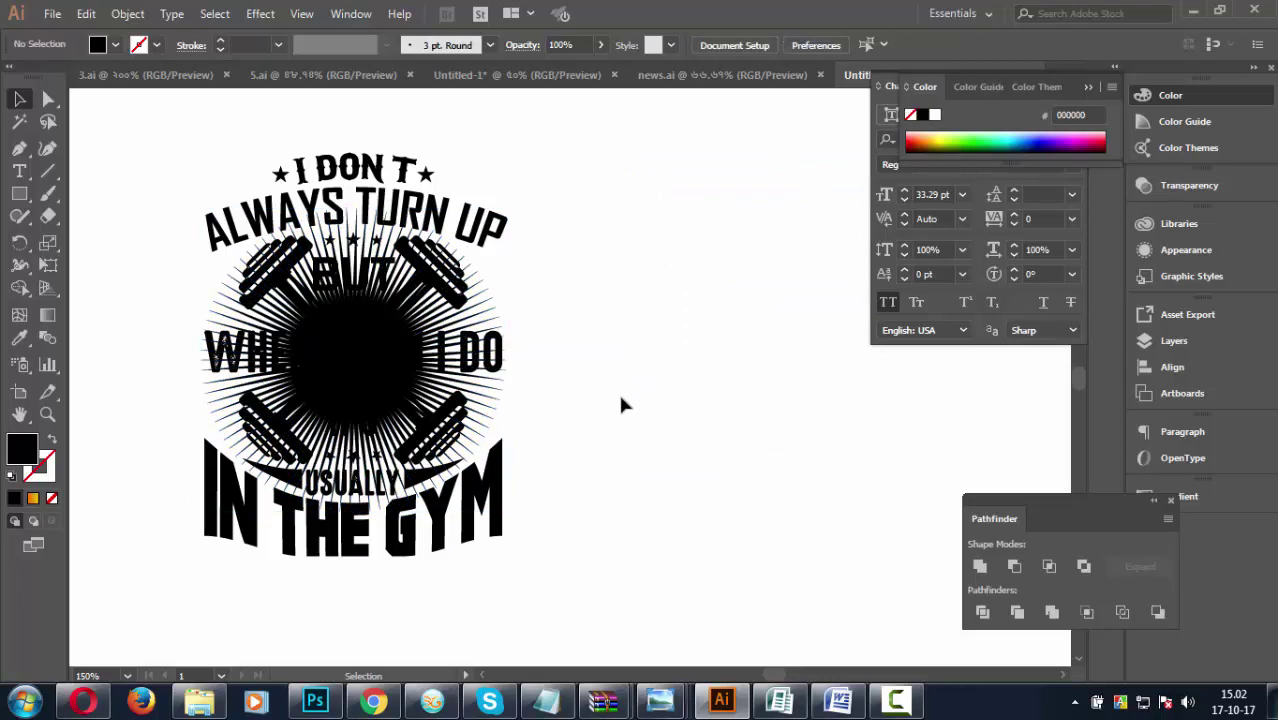
left_click(388, 350)
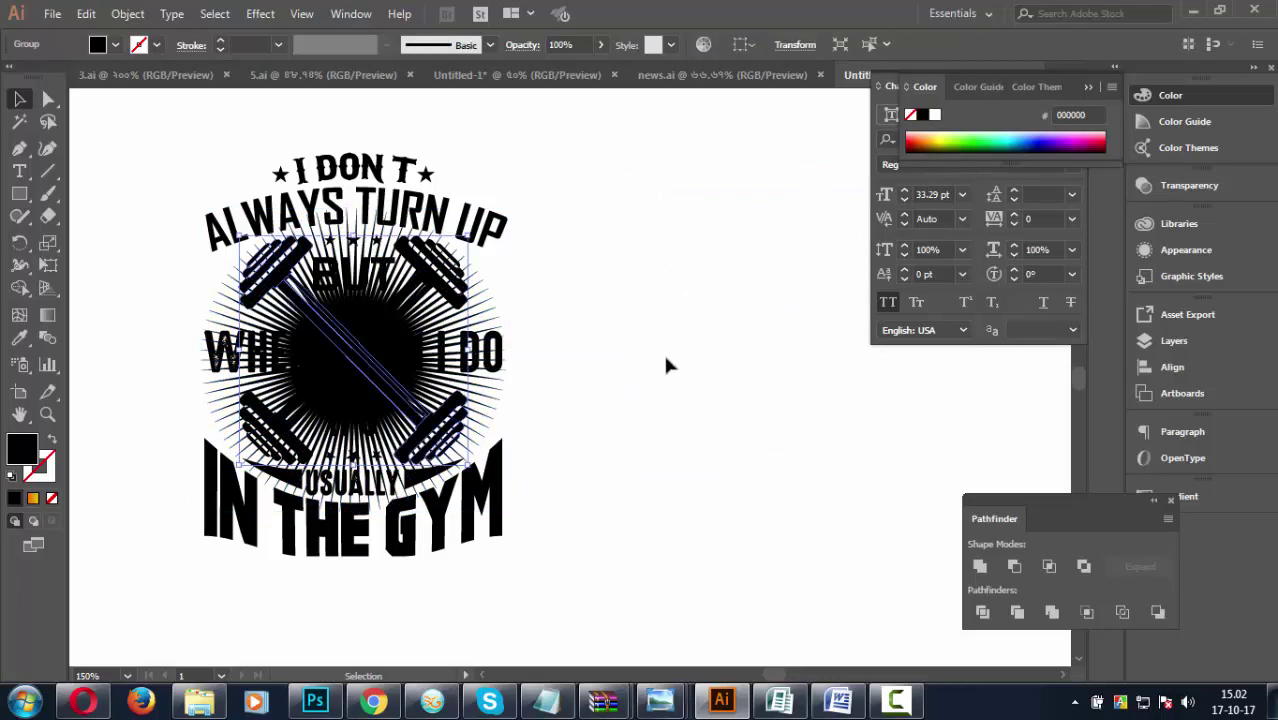
left_click(491, 423)
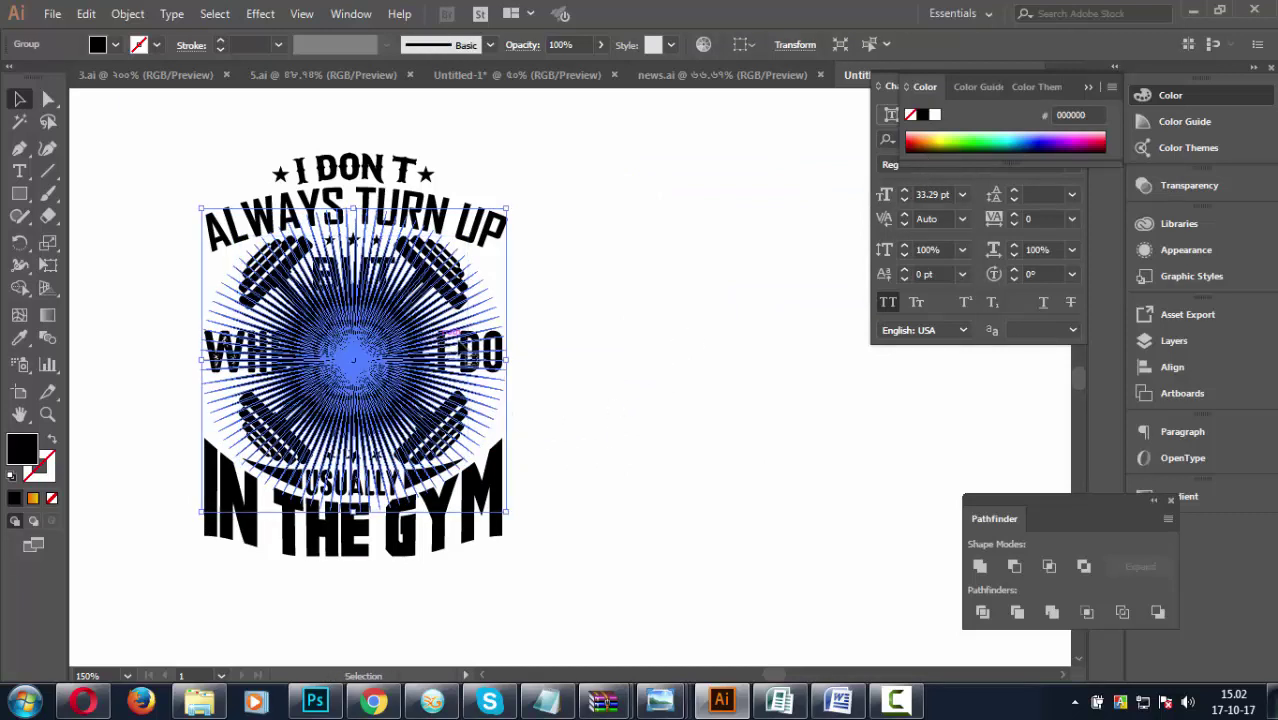
left_click(935, 131)
left_click(730, 335)
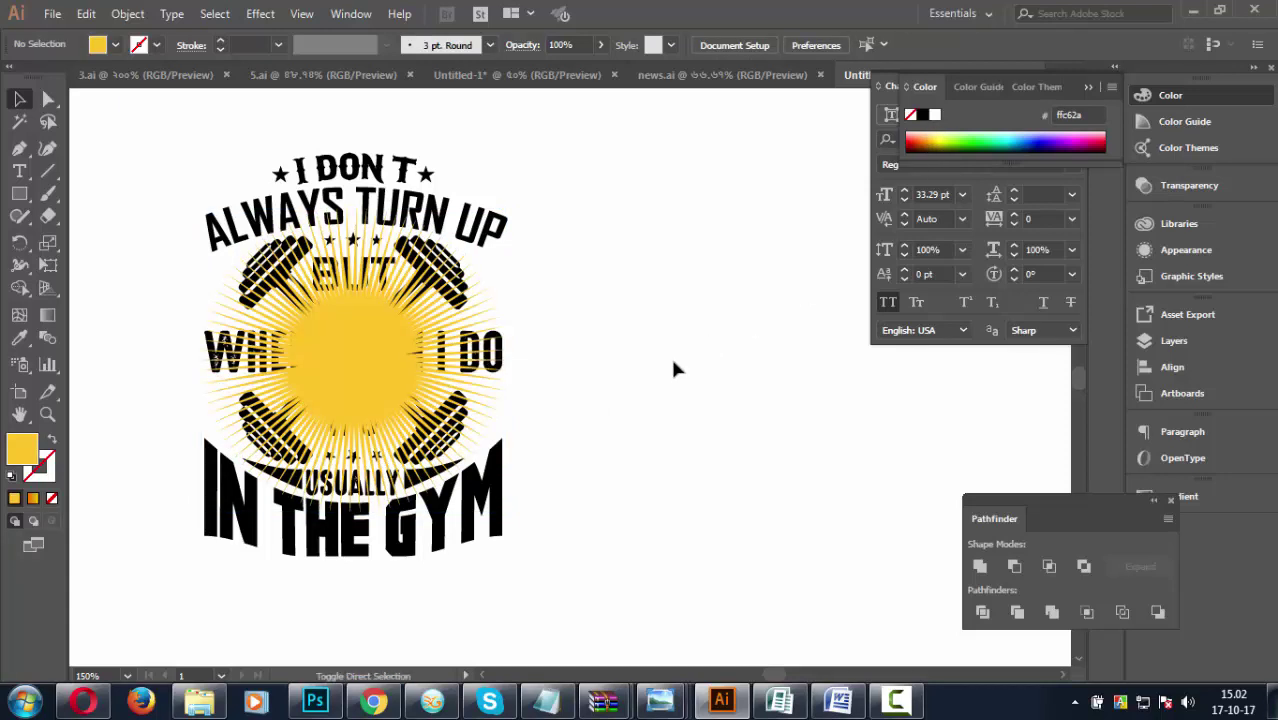
Send the yellow starburst to the back behind all other artwork.
left_click(368, 357)
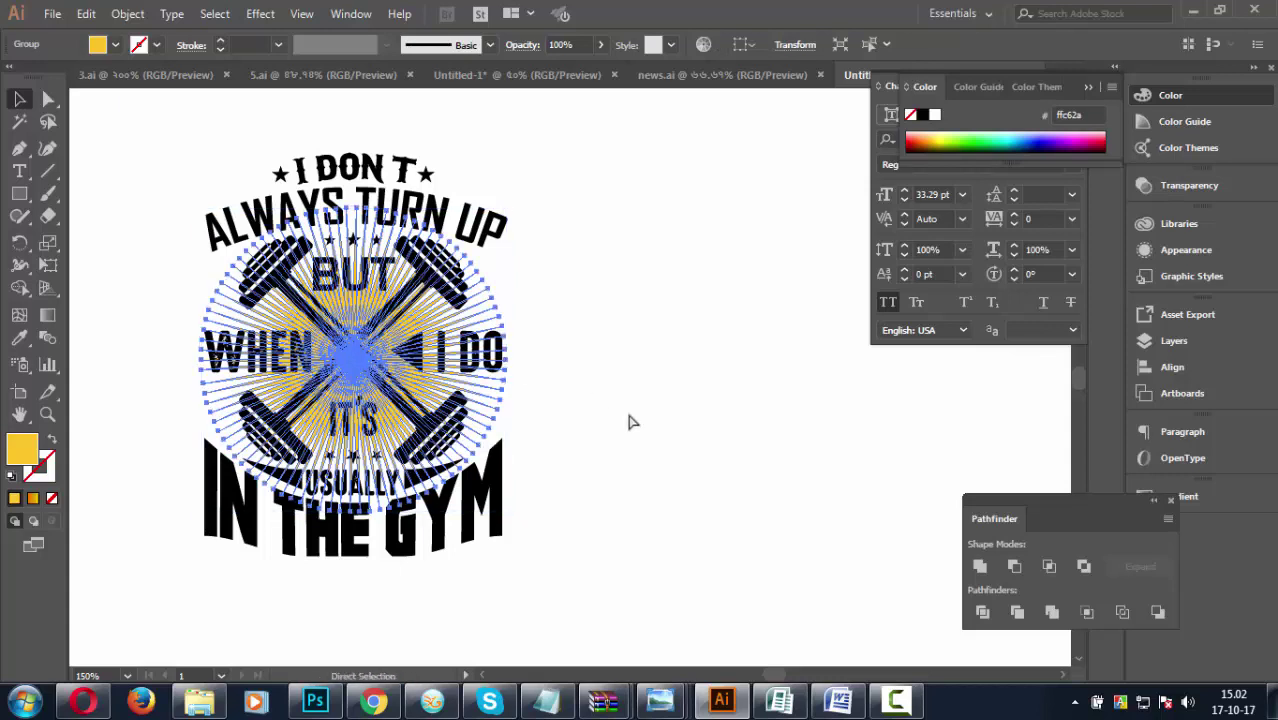
right_click(395, 405)
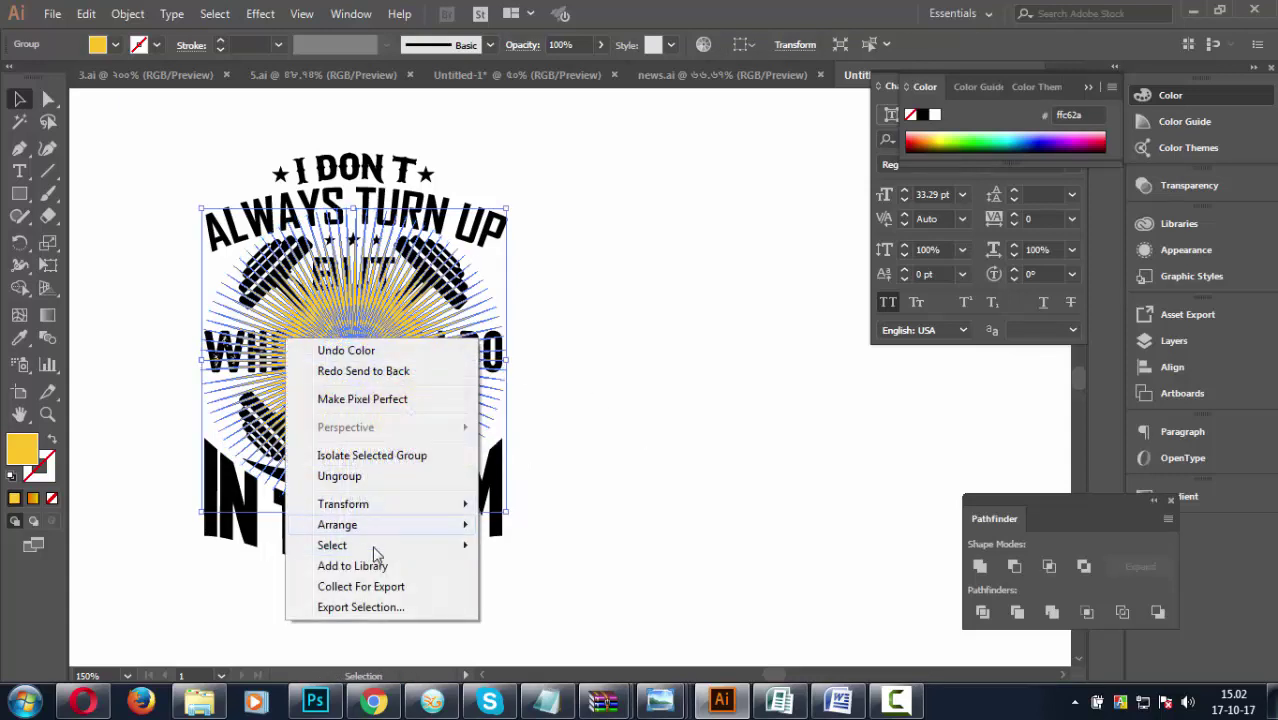
mouse_move(337, 524)
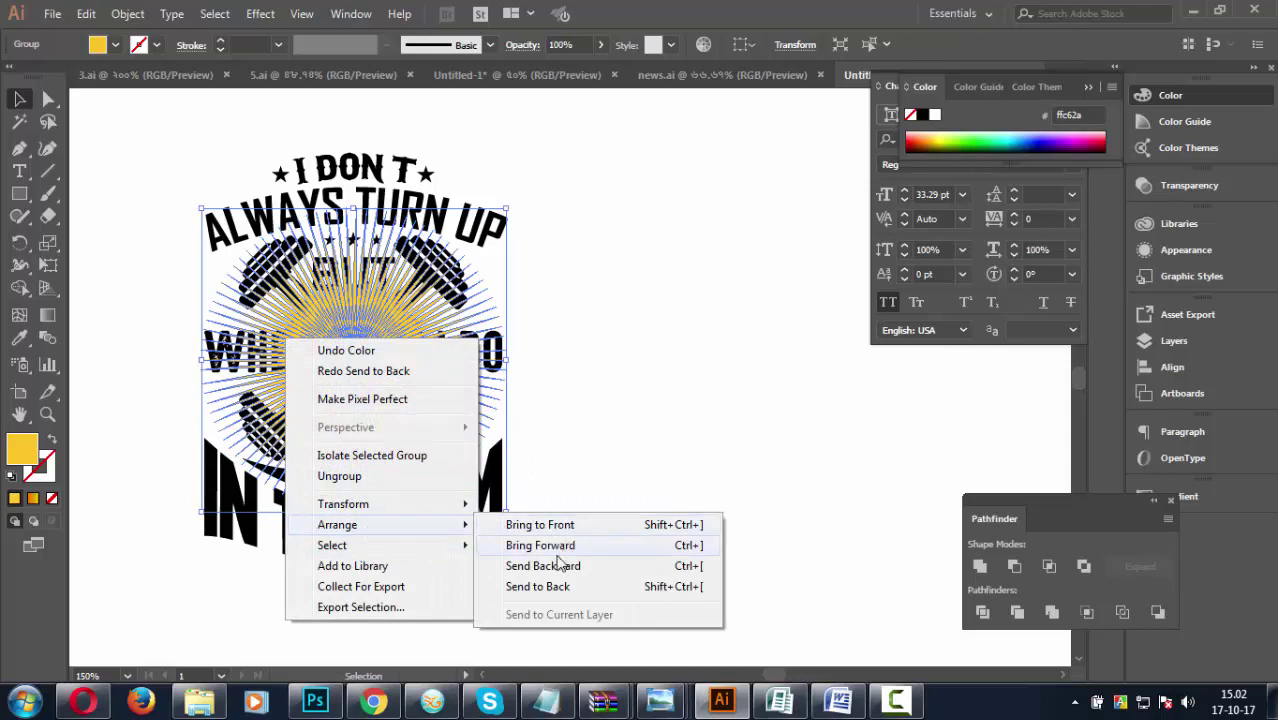
left_click(553, 586)
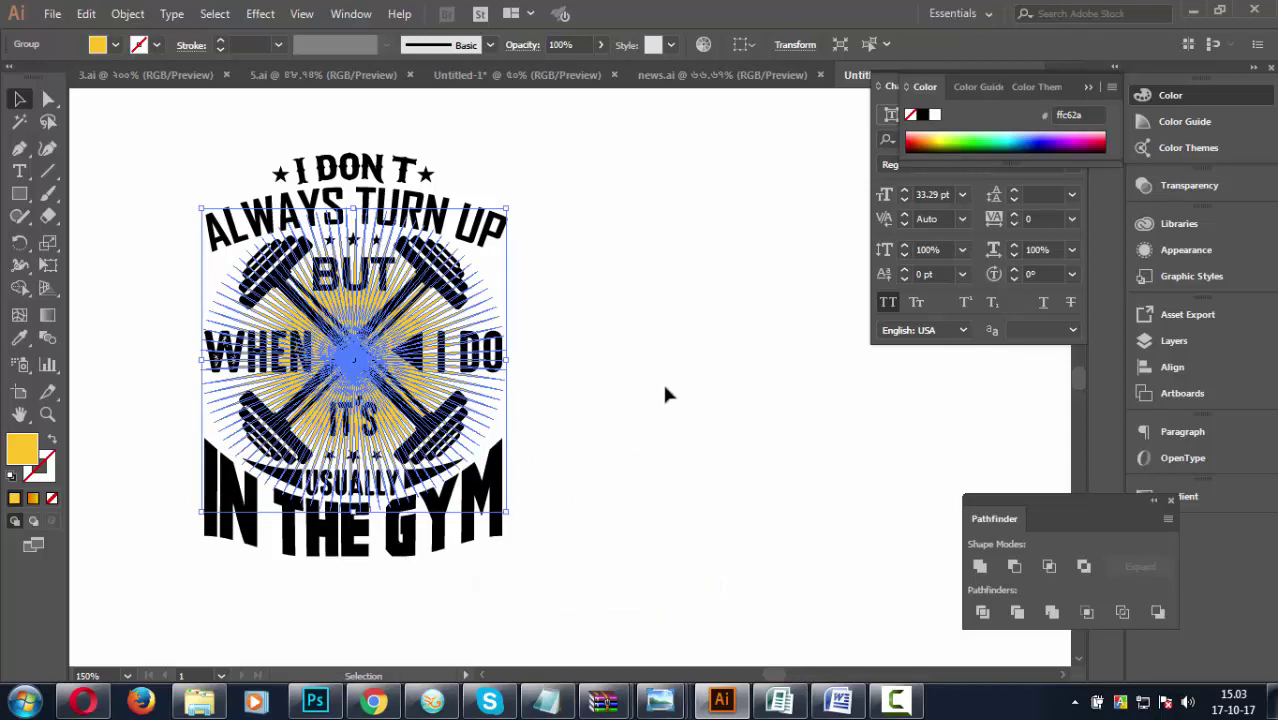
Stretch the sunburst group downward toward the USUALLY banner and upward to the arched text.
left_click(645, 498)
left_click_drag(645, 498, 643, 464)
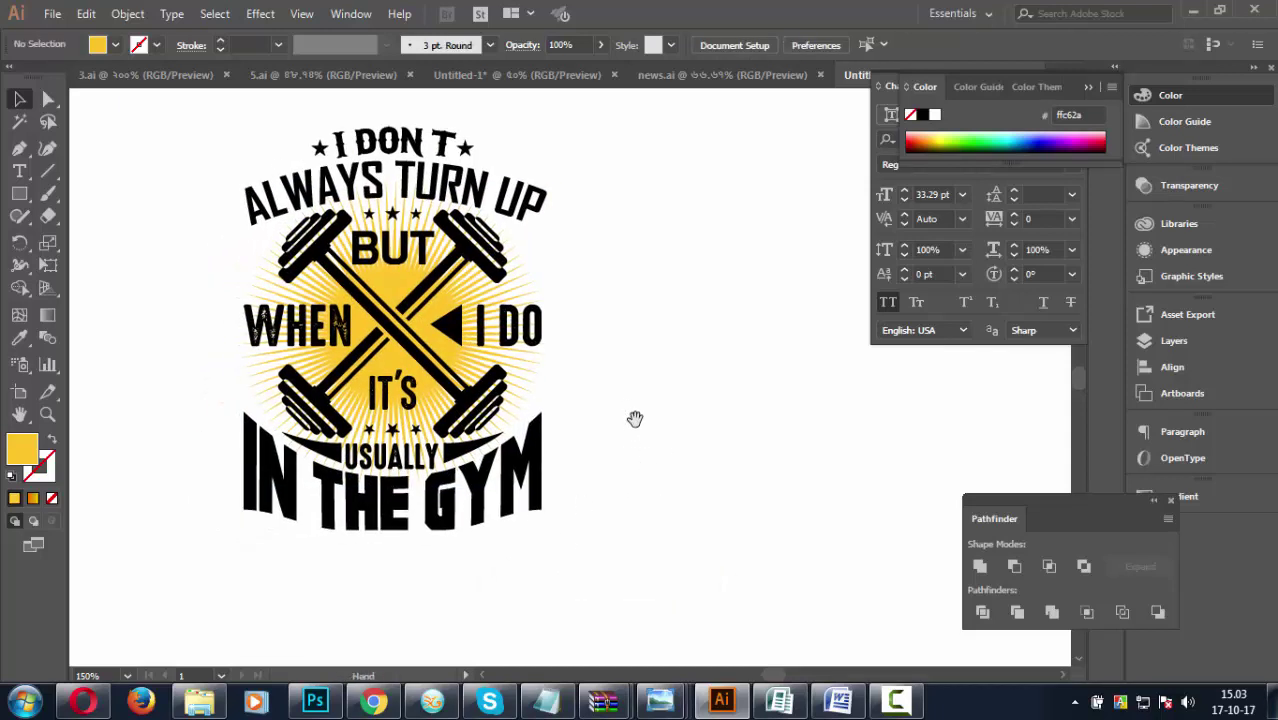
left_click_drag(635, 418, 649, 465)
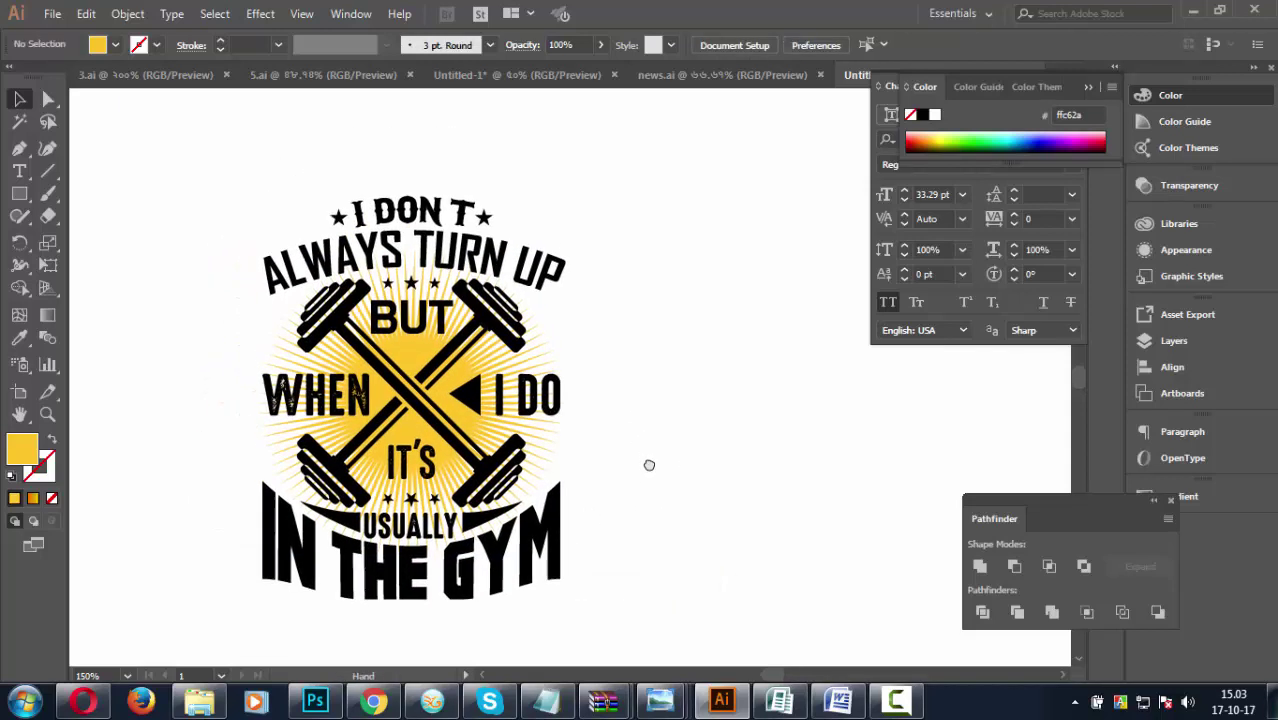
left_click(560, 446)
key("ctrl+a")
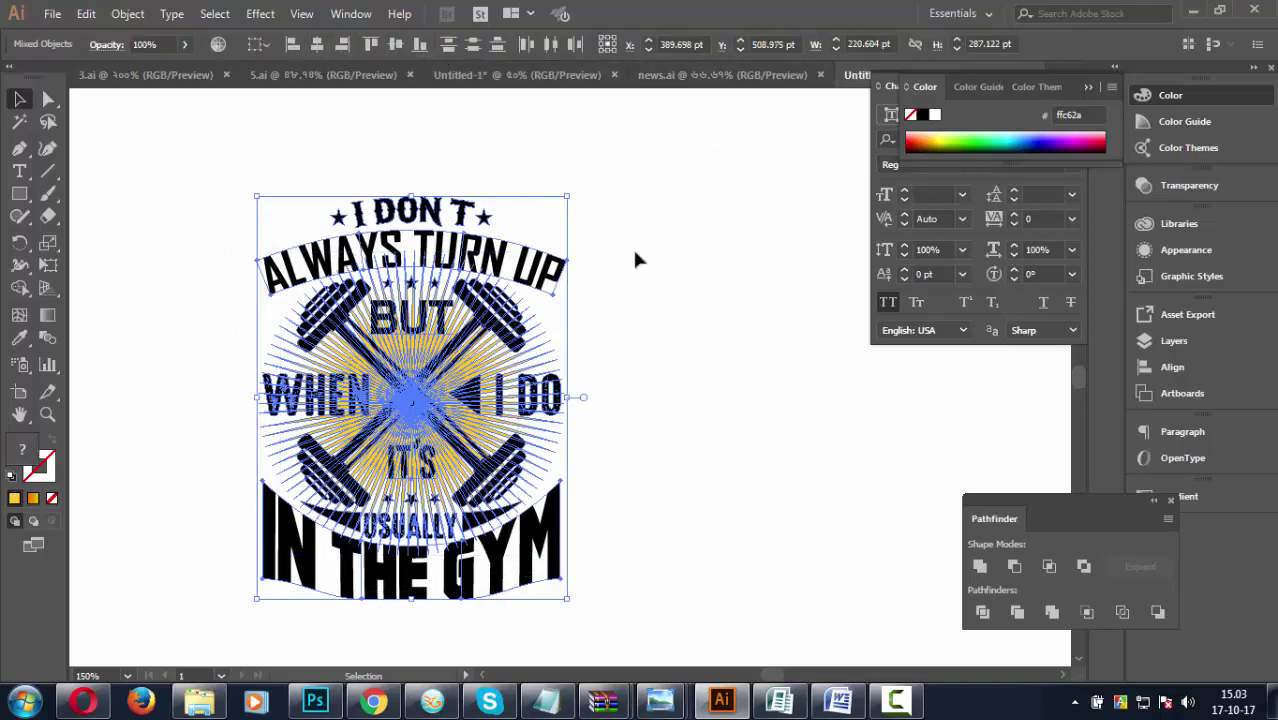
left_click(686, 378)
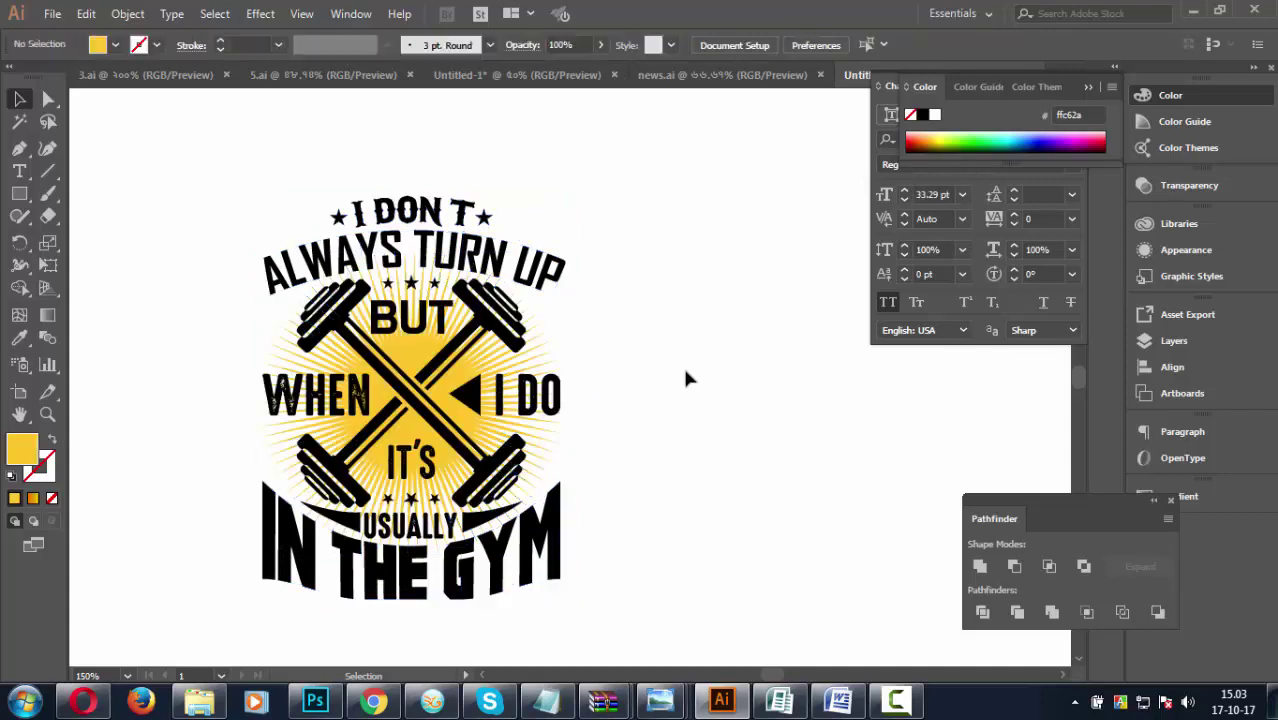
left_click(545, 455)
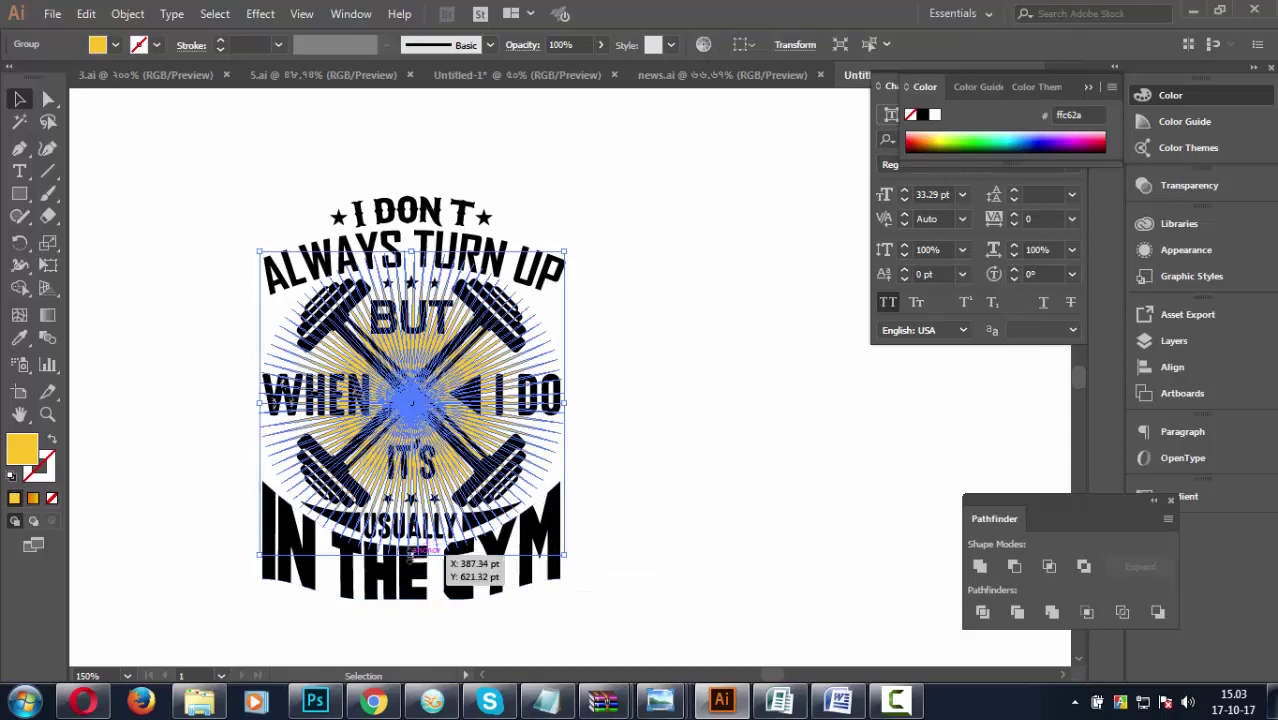
left_click_drag(410, 553, 410, 588)
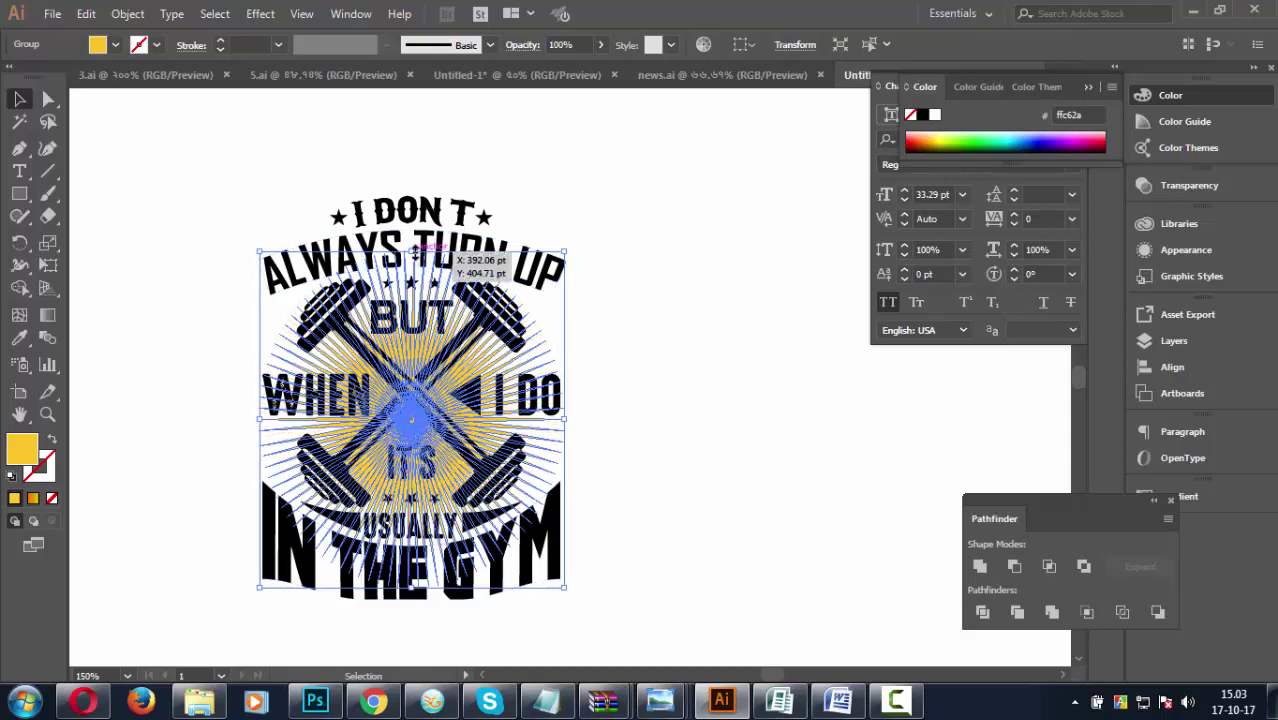
left_click_drag(413, 252, 413, 200)
left_click(665, 333)
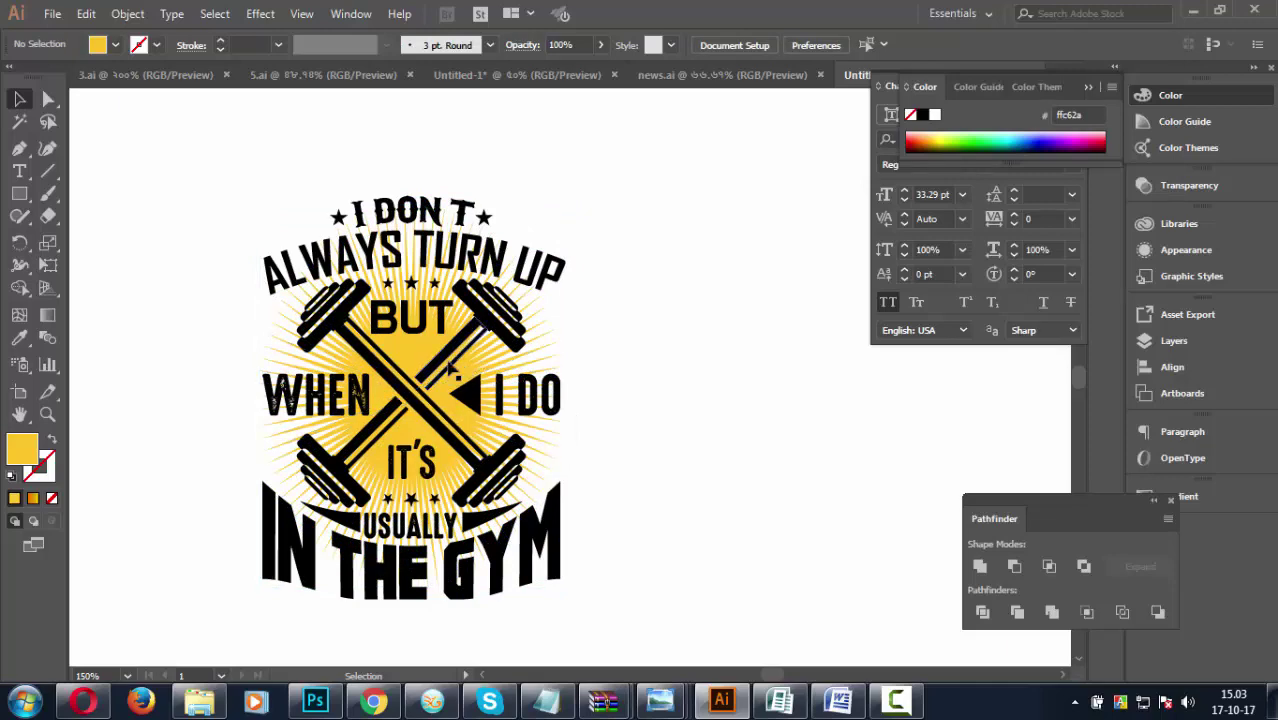
left_click(420, 385)
left_click(602, 437)
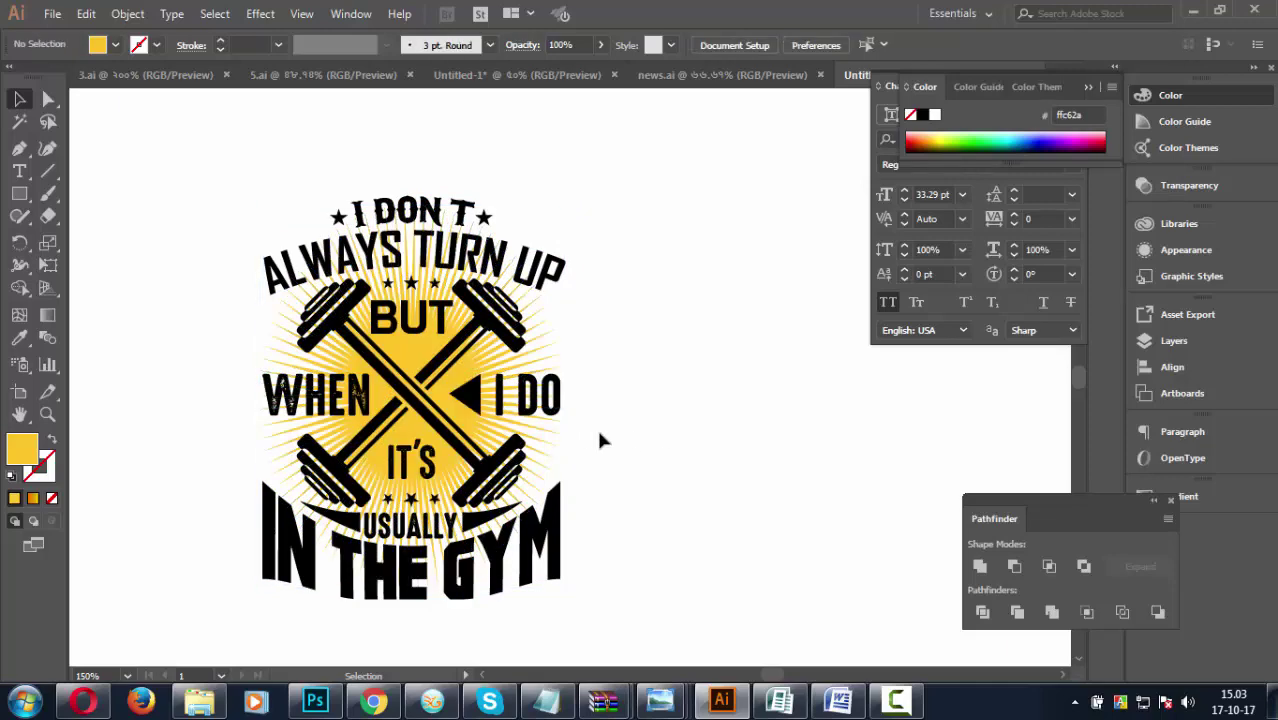
Convert the BUT and IT'S text to outlines.
left_click(456, 371)
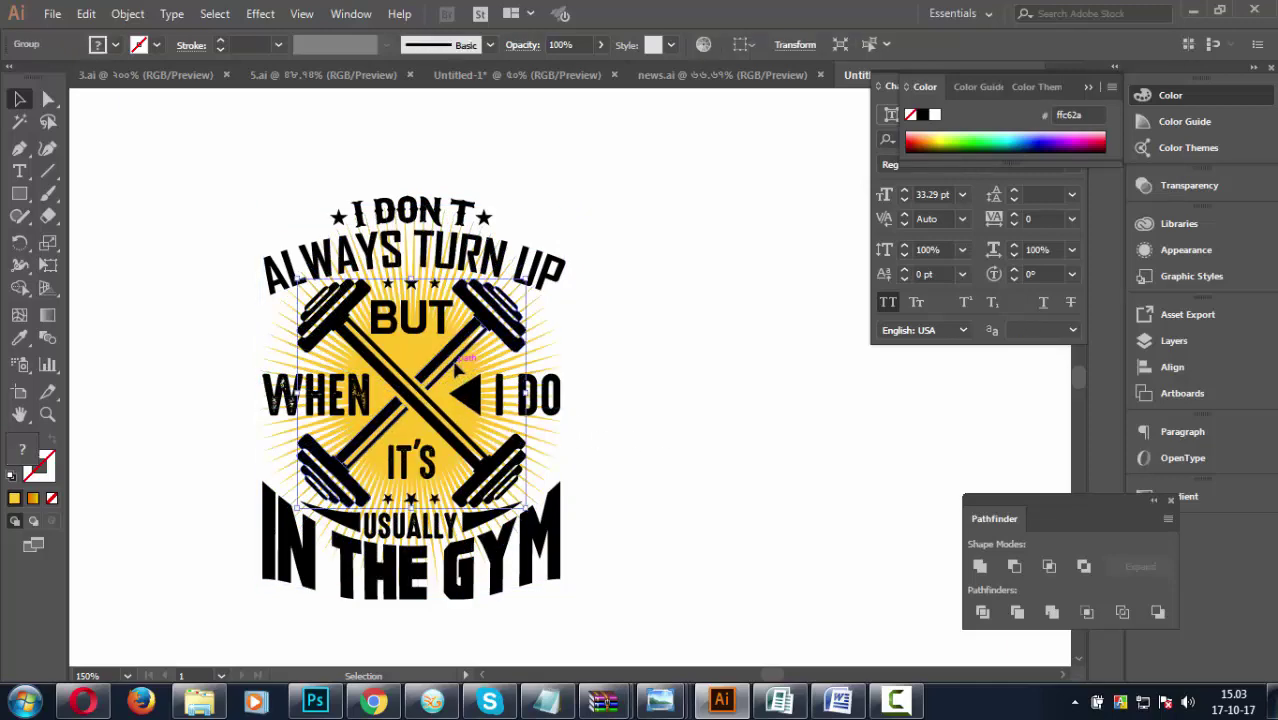
left_click(545, 400, "shift")
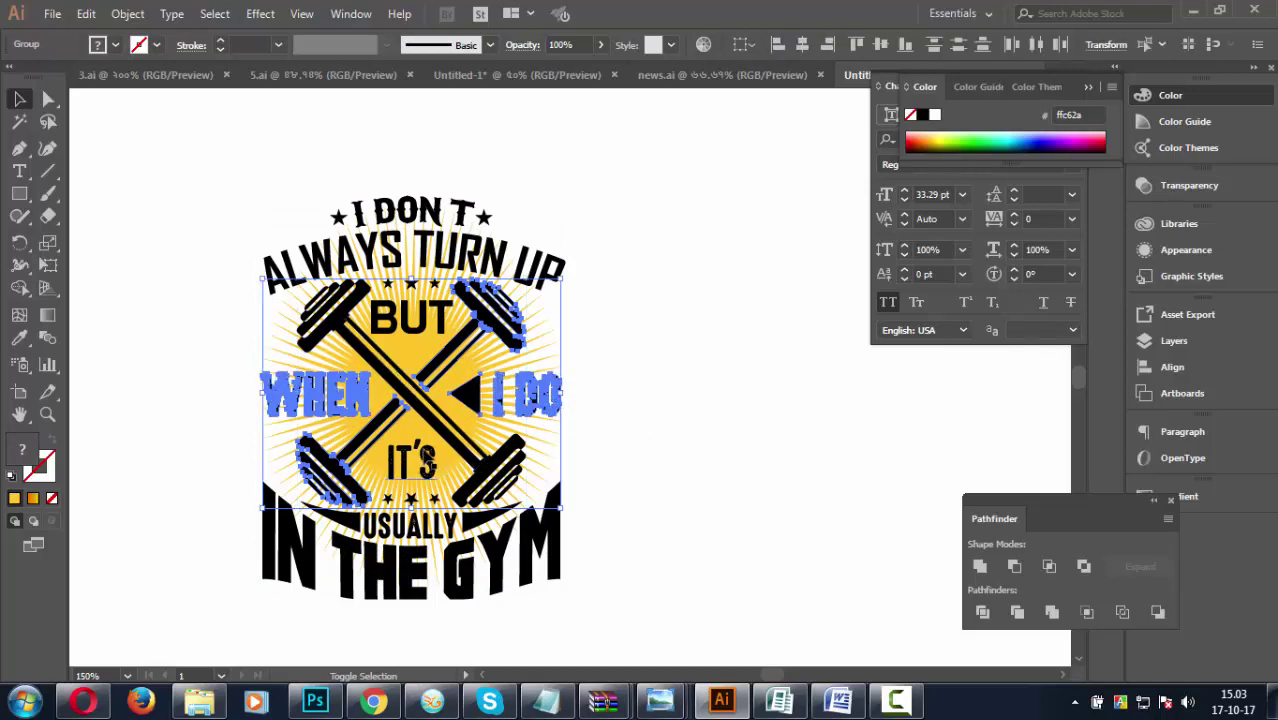
left_click(445, 465)
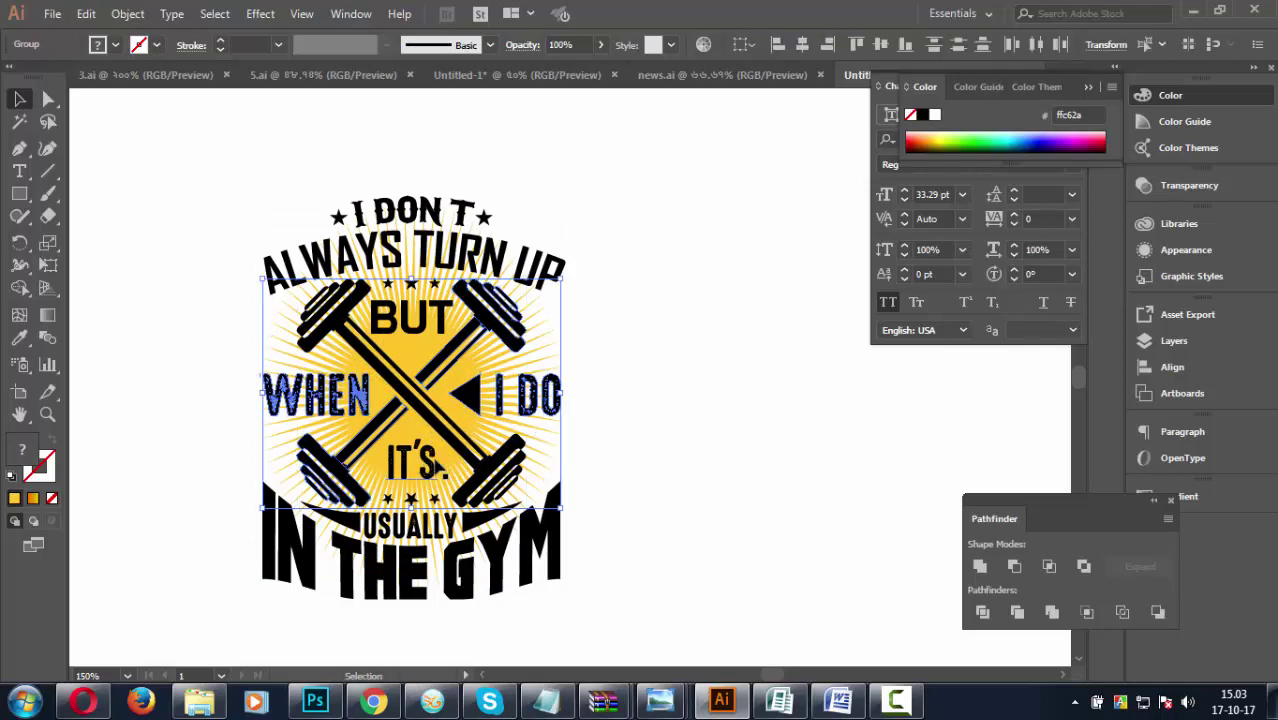
left_click(428, 320, "shift")
right_click(430, 318)
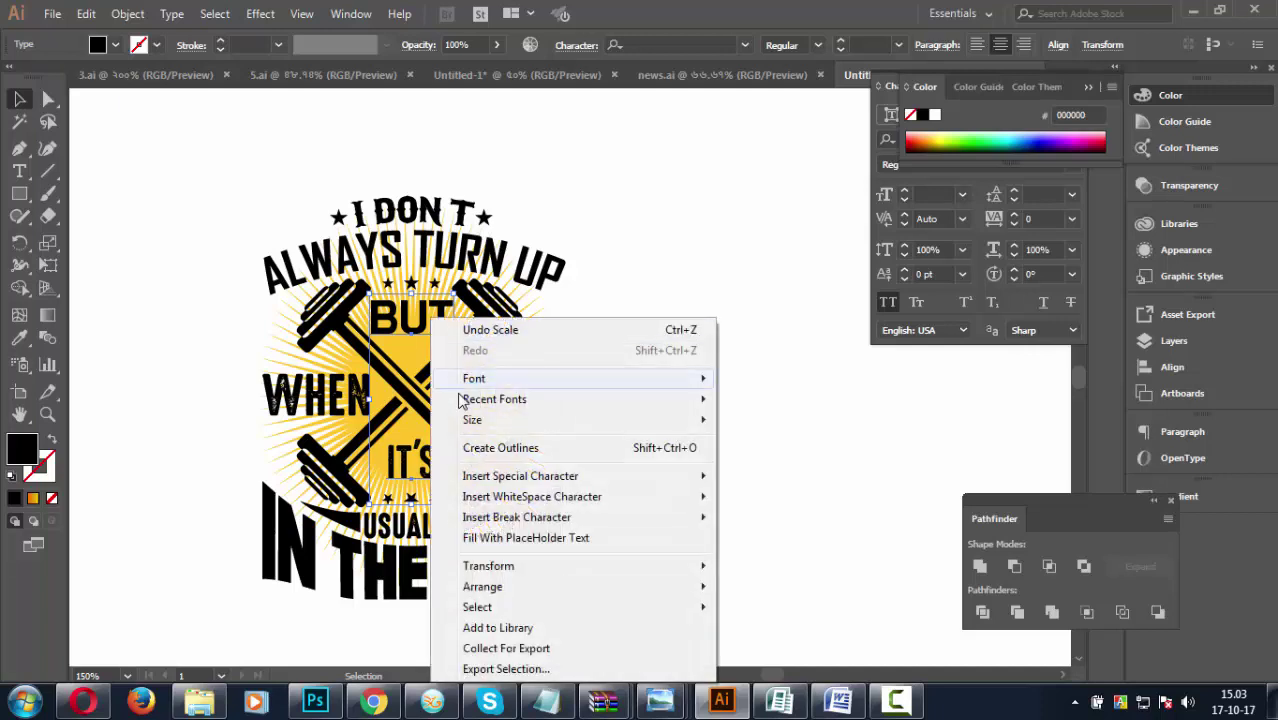
left_click(495, 448)
Add WHEN, I DO and both dumbbell bars to the selection.
left_click(505, 400, "shift")
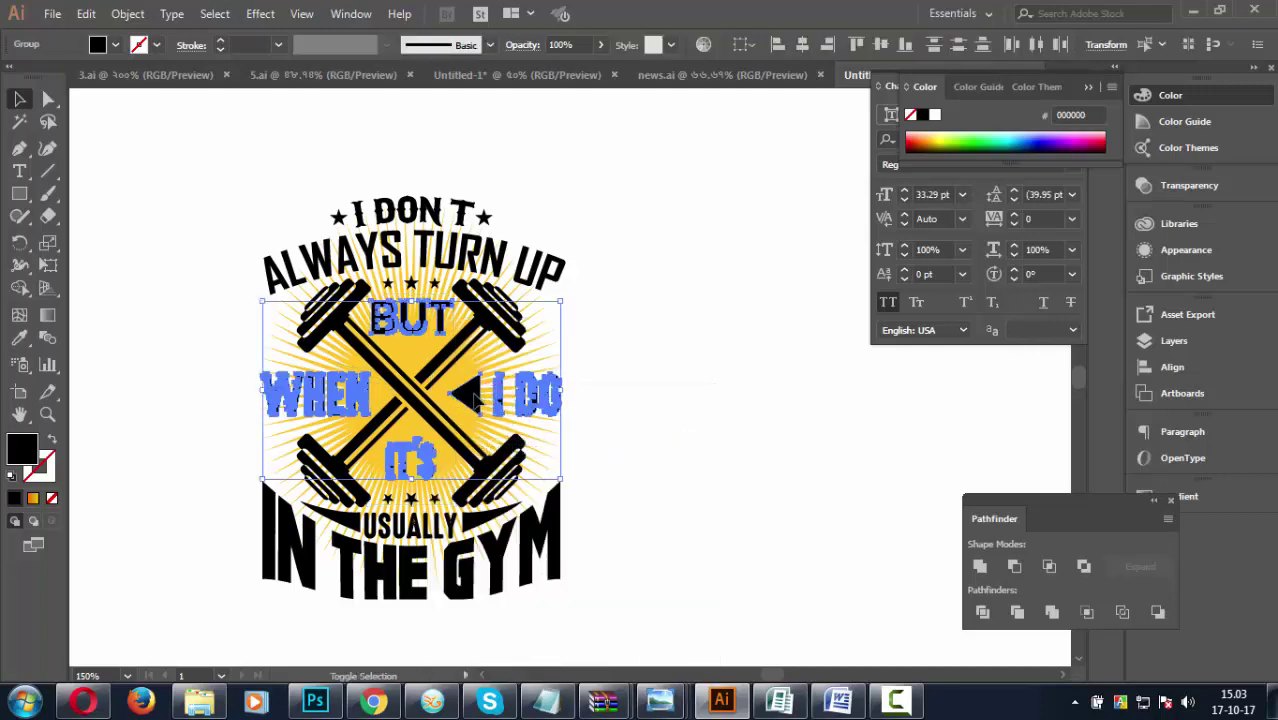
left_click(407, 403, "shift")
left_click(428, 370, "shift")
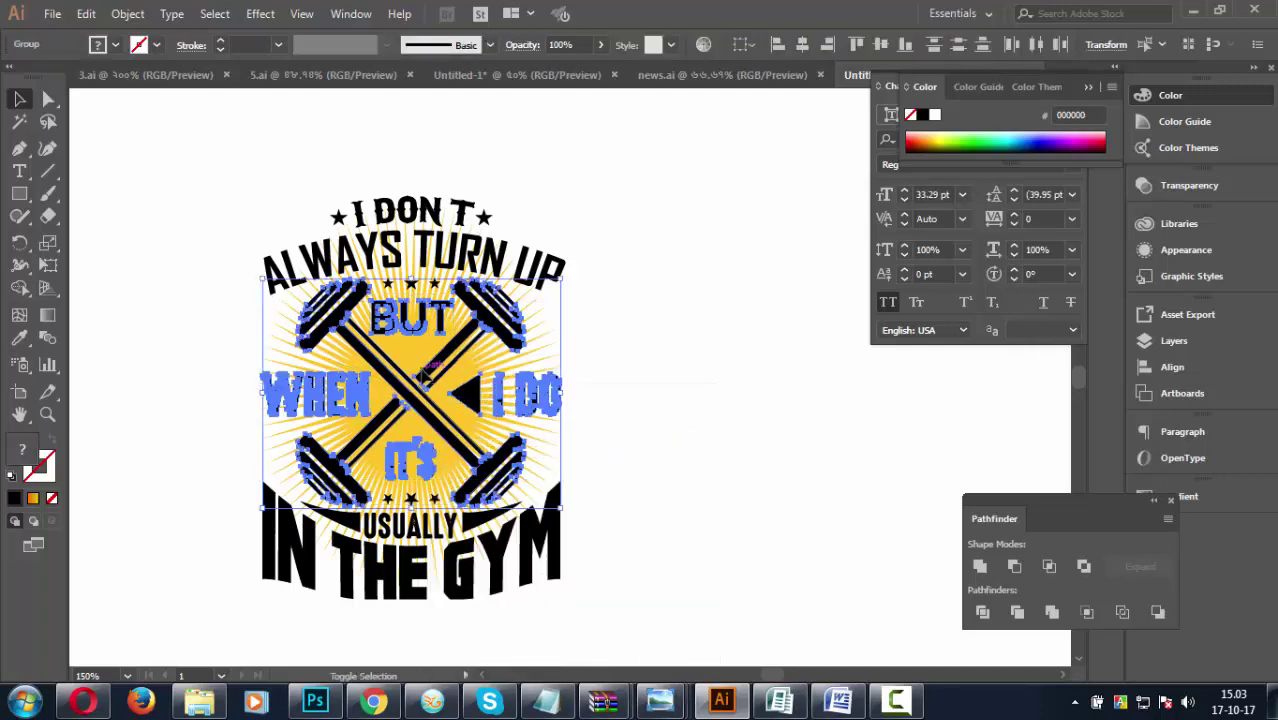
key("ctrl")
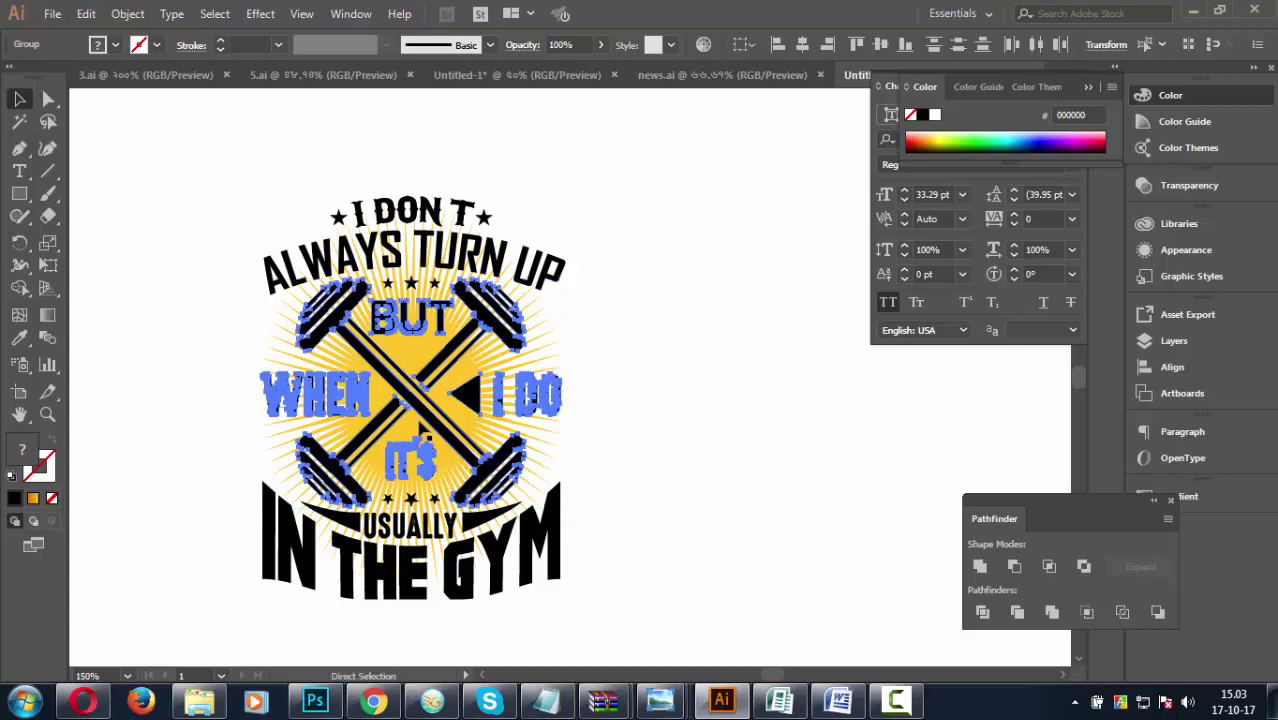
key("ctrl+g")
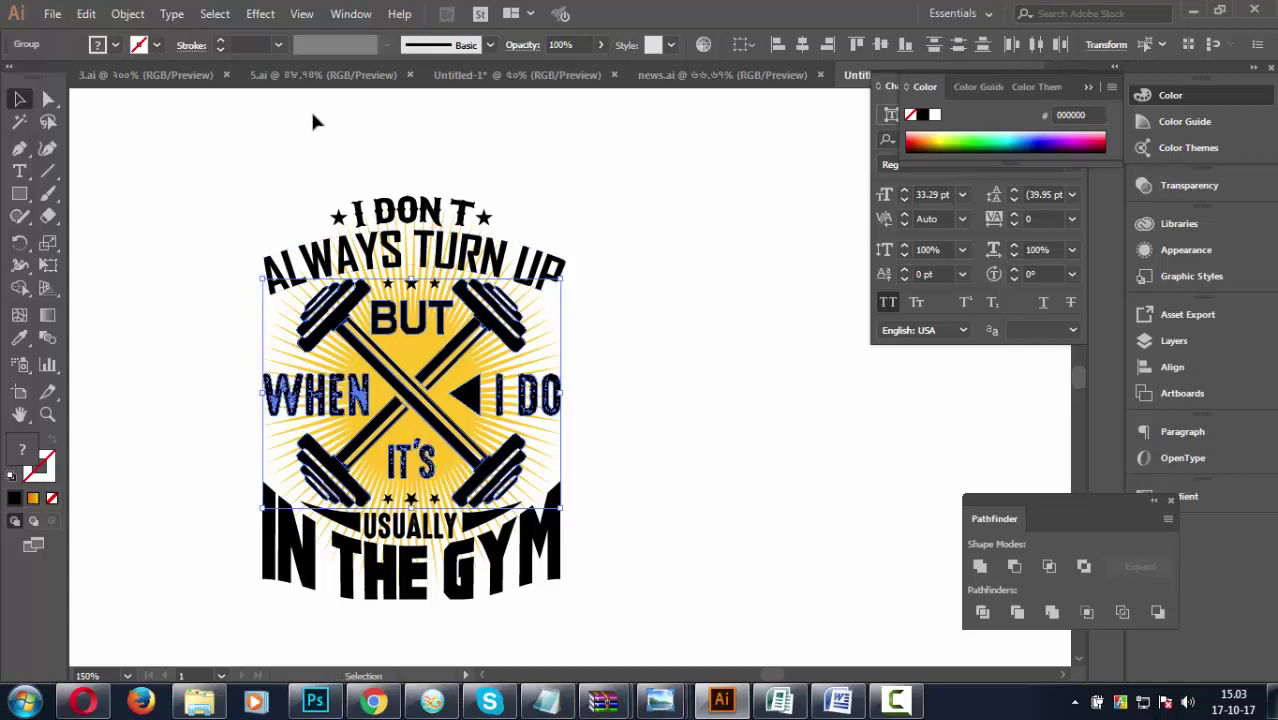
Give the selected dumbbells and words a 2 pt black stroke with round joins.
left_click(221, 41)
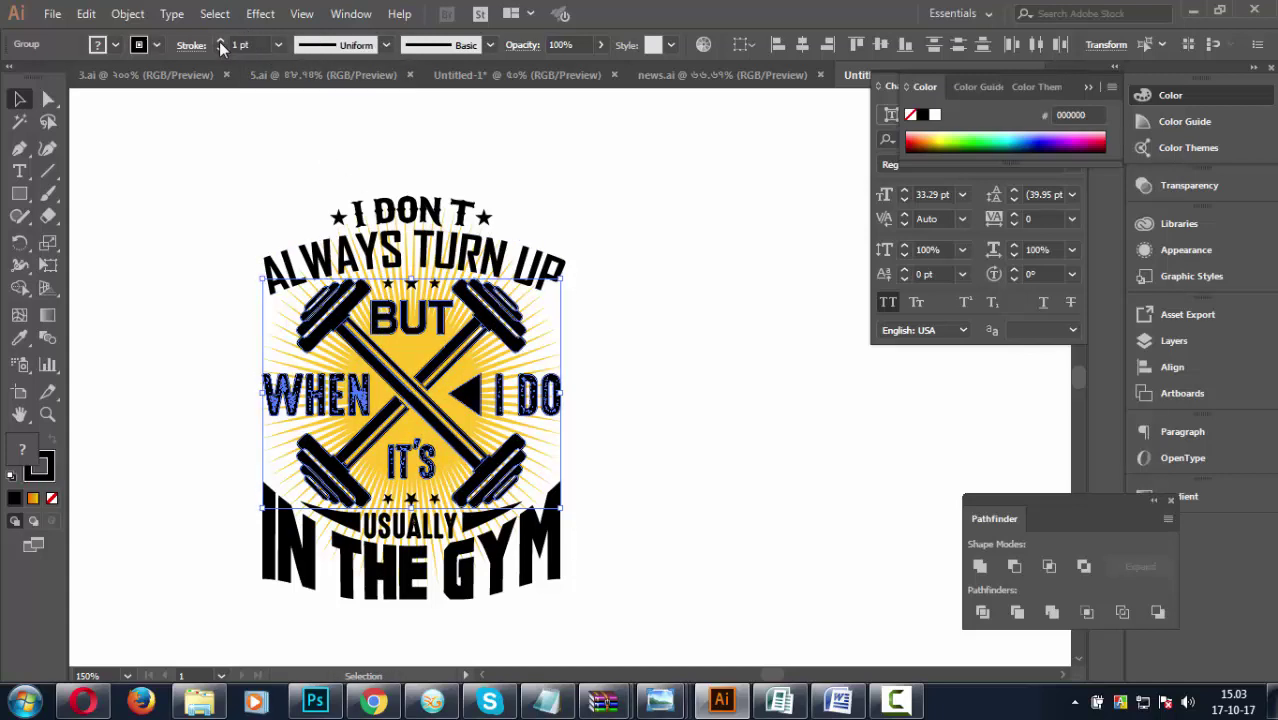
left_click(221, 41)
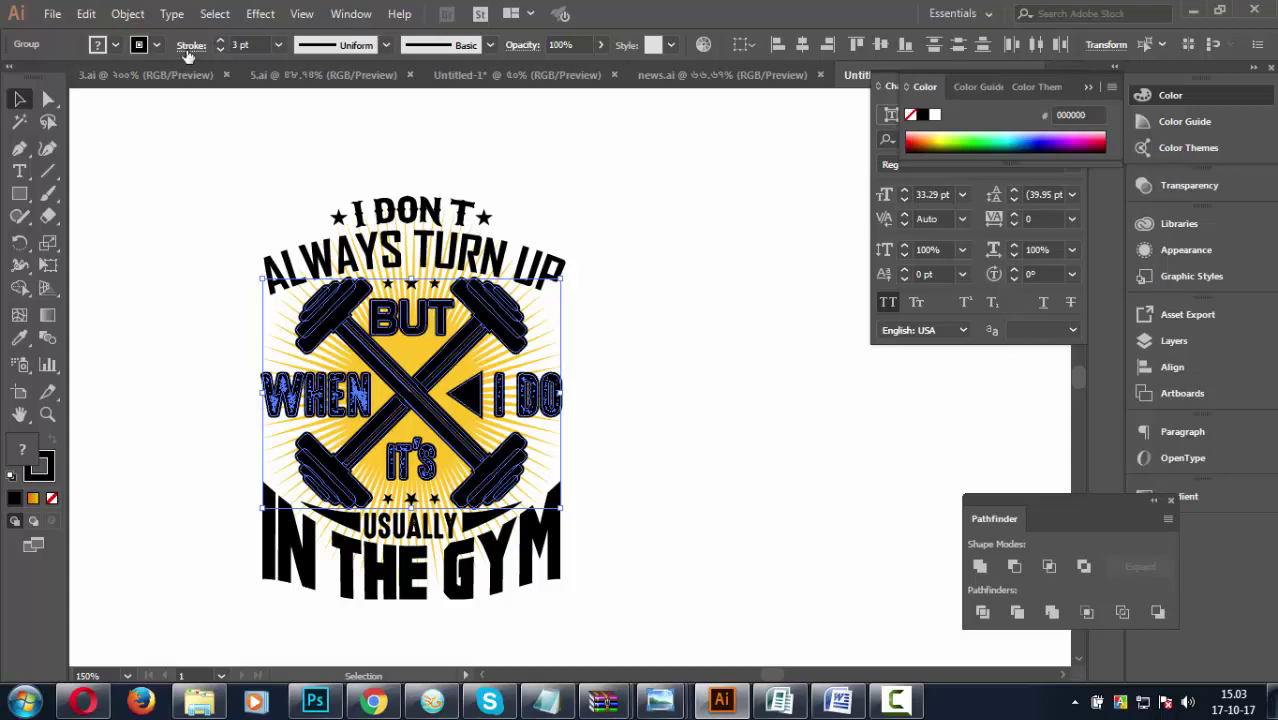
left_click(191, 45)
left_click(97, 117)
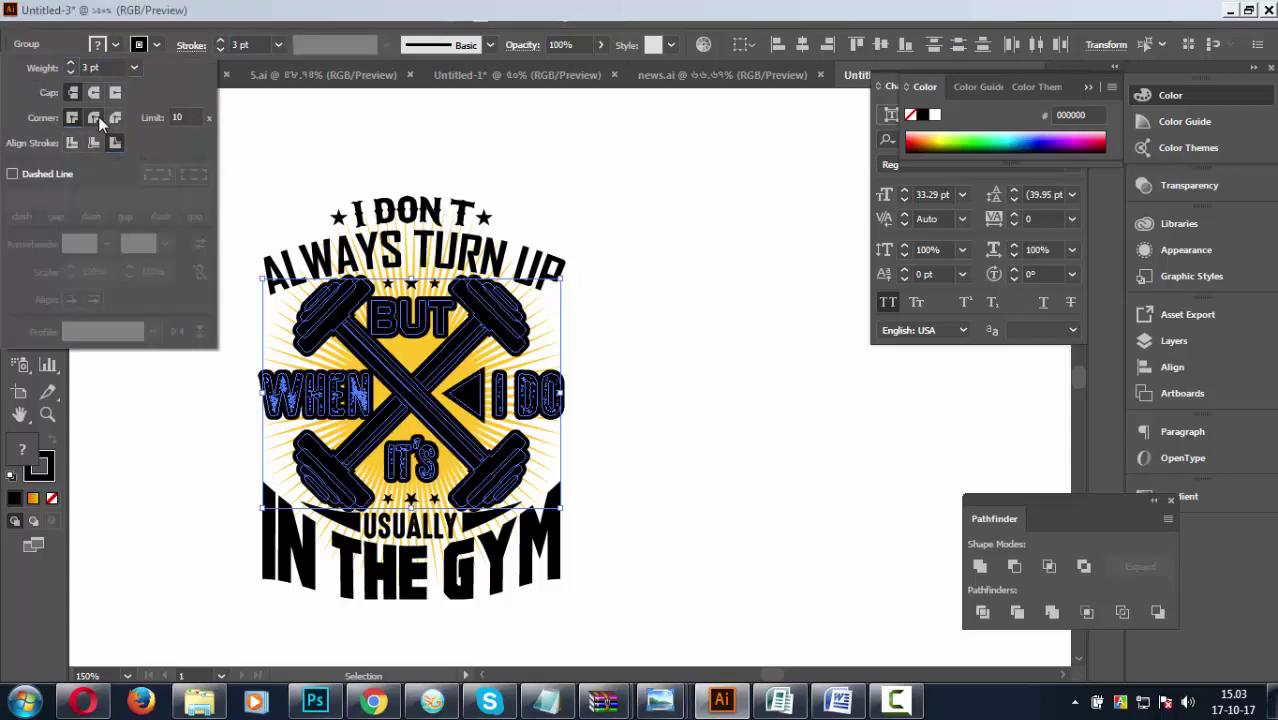
left_click(98, 116)
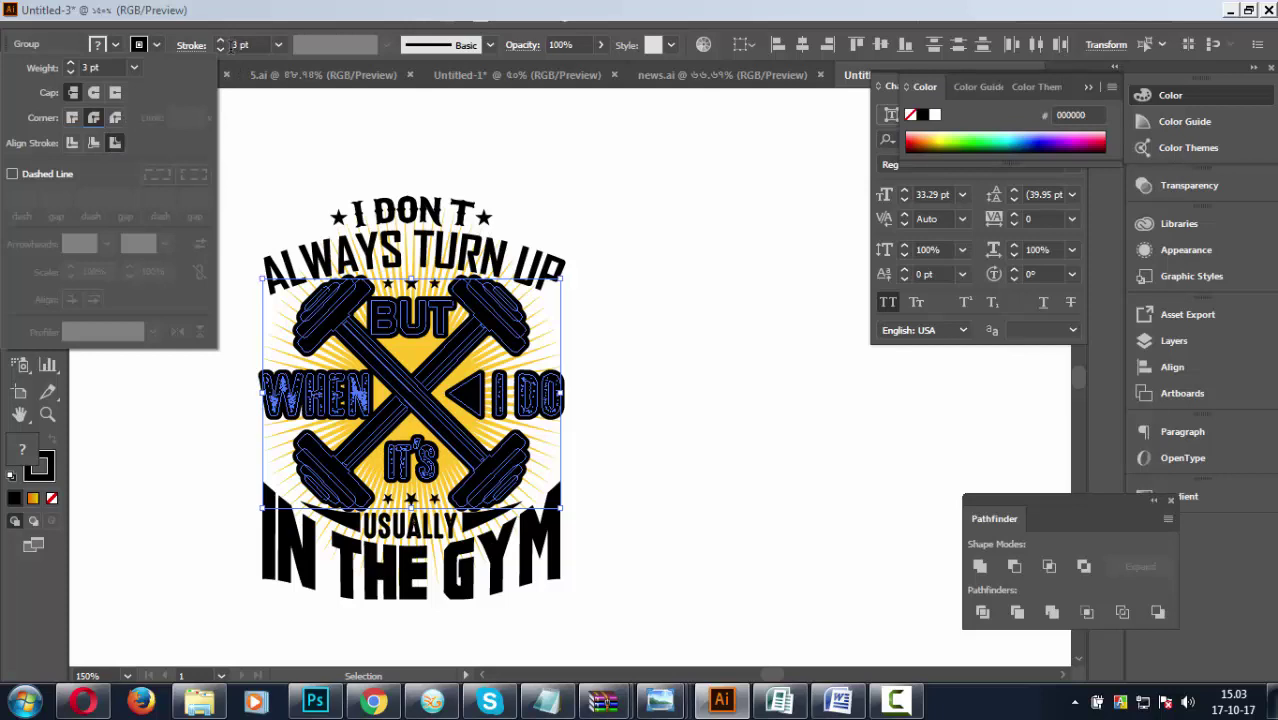
left_click(224, 51)
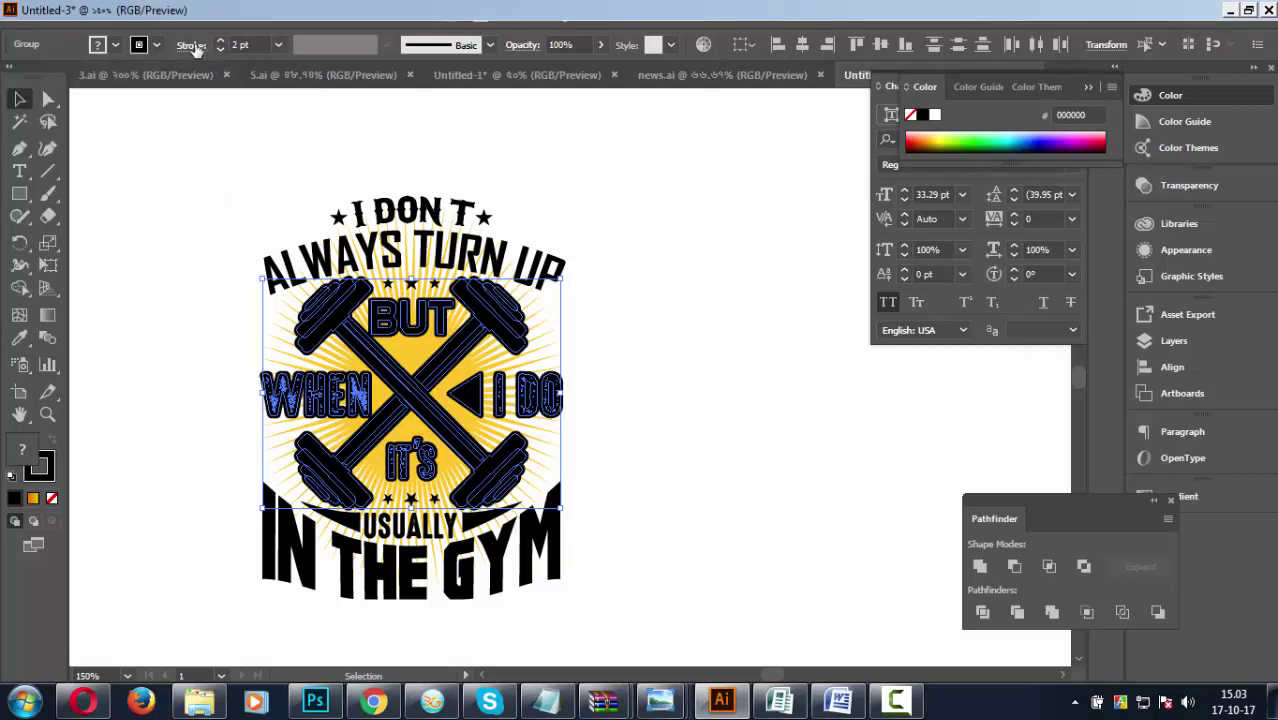
left_click(191, 45)
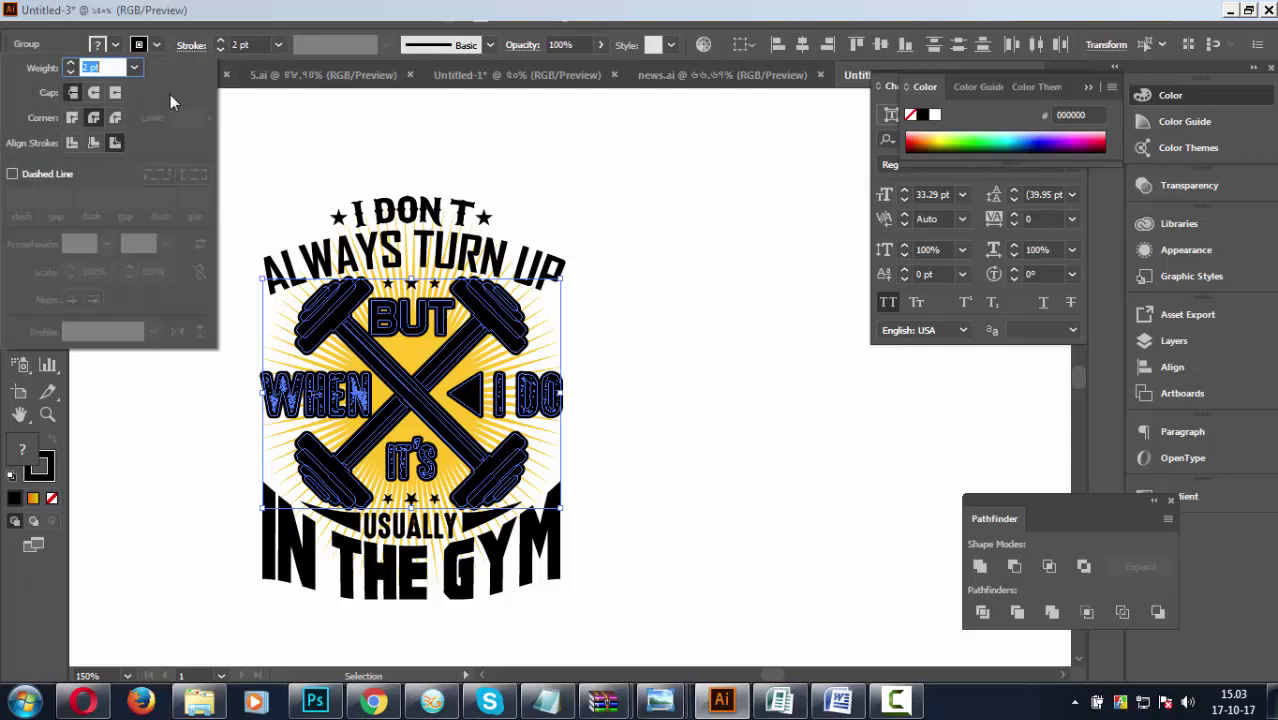
key("Escape")
Expand the stroke appearance and unite the shapes in Pathfinder.
left_click(127, 13)
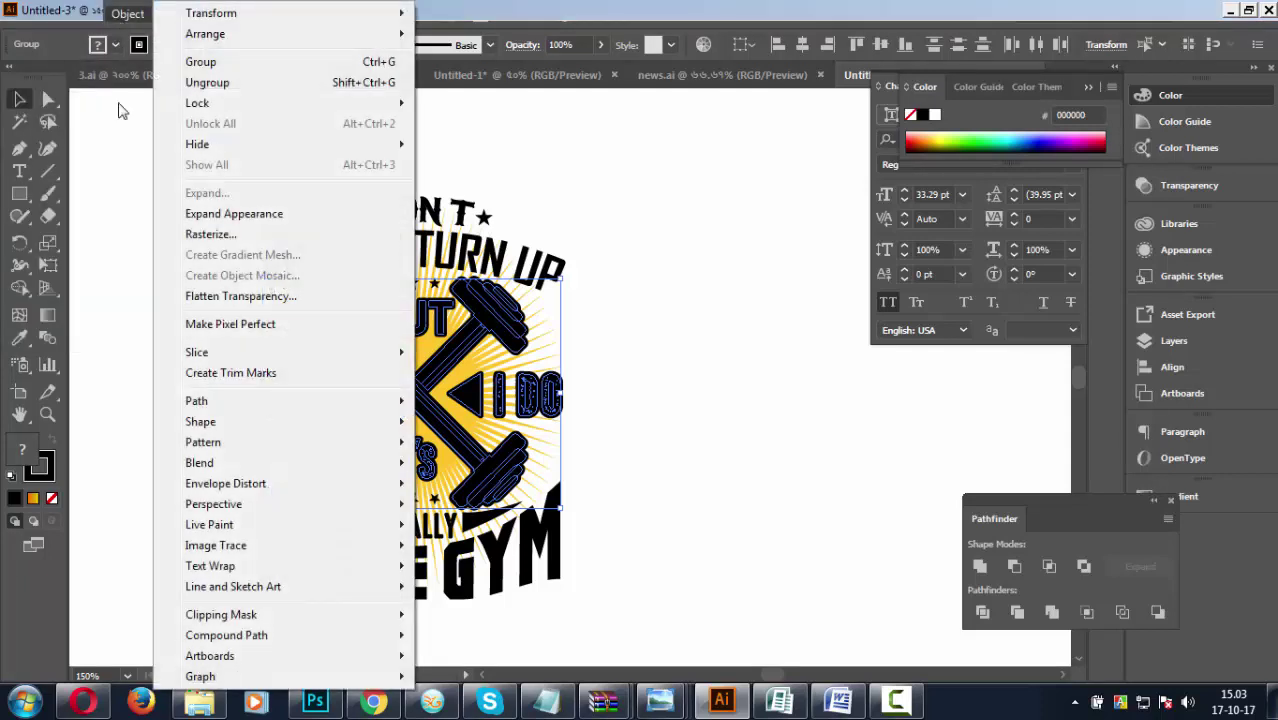
left_click(232, 212)
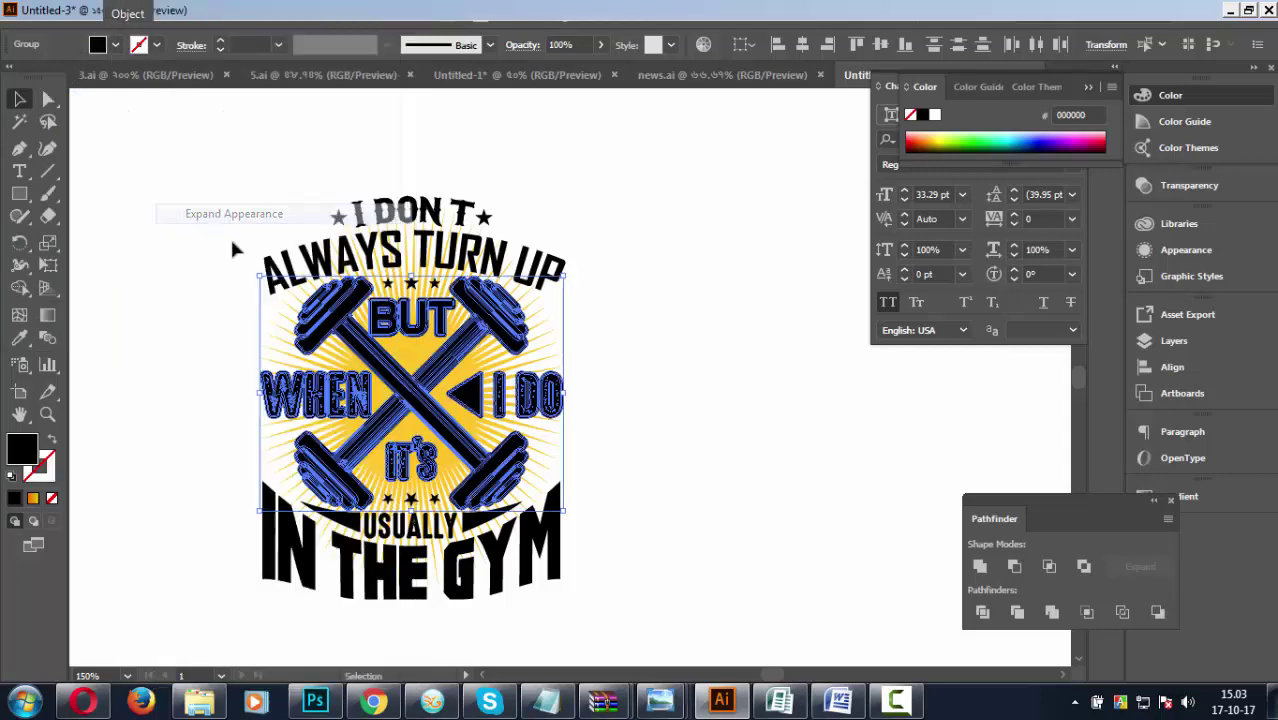
left_click(979, 566)
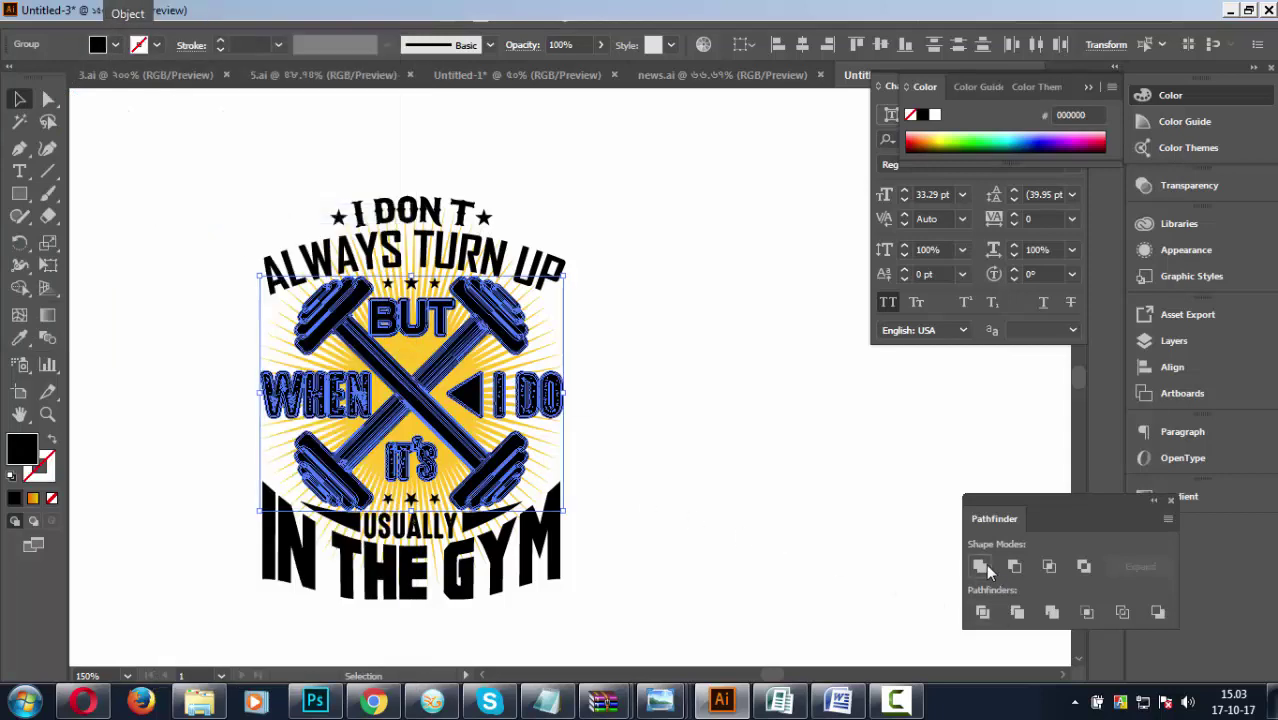
Try yellow and light green fills on the merged shapes, then group them.
left_click(948, 141)
left_click(958, 142)
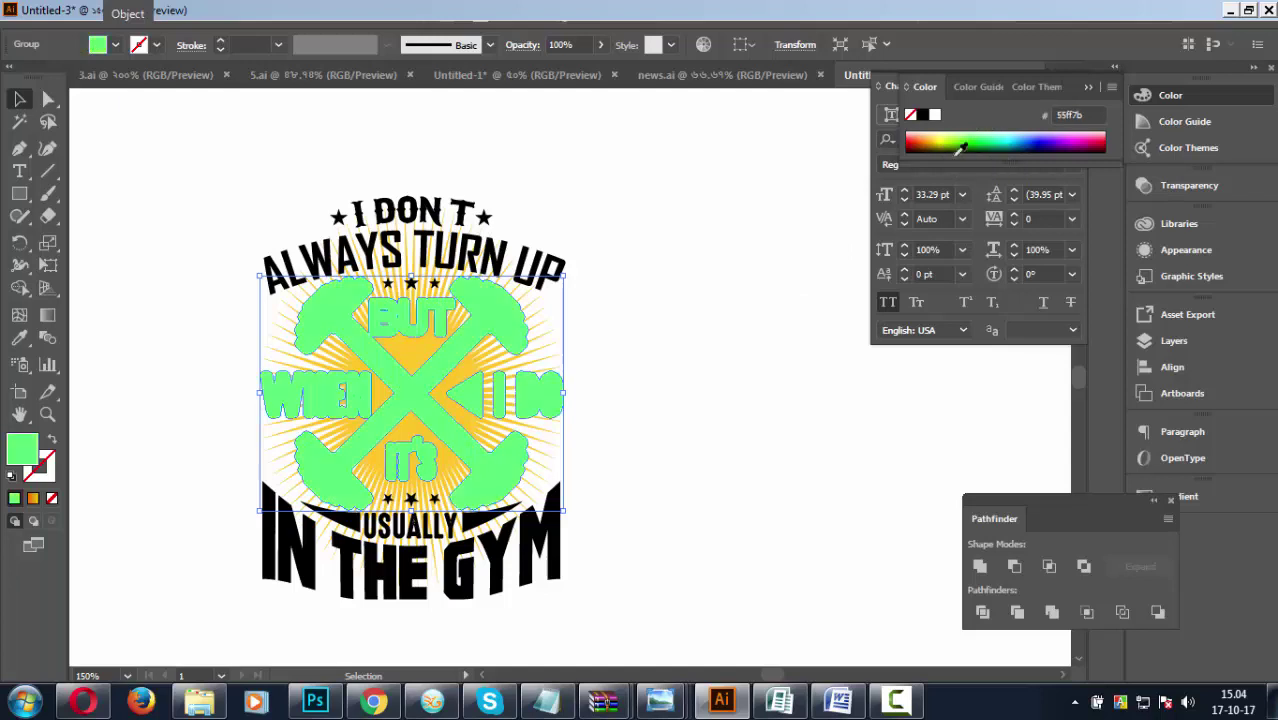
left_click(482, 370, "shift")
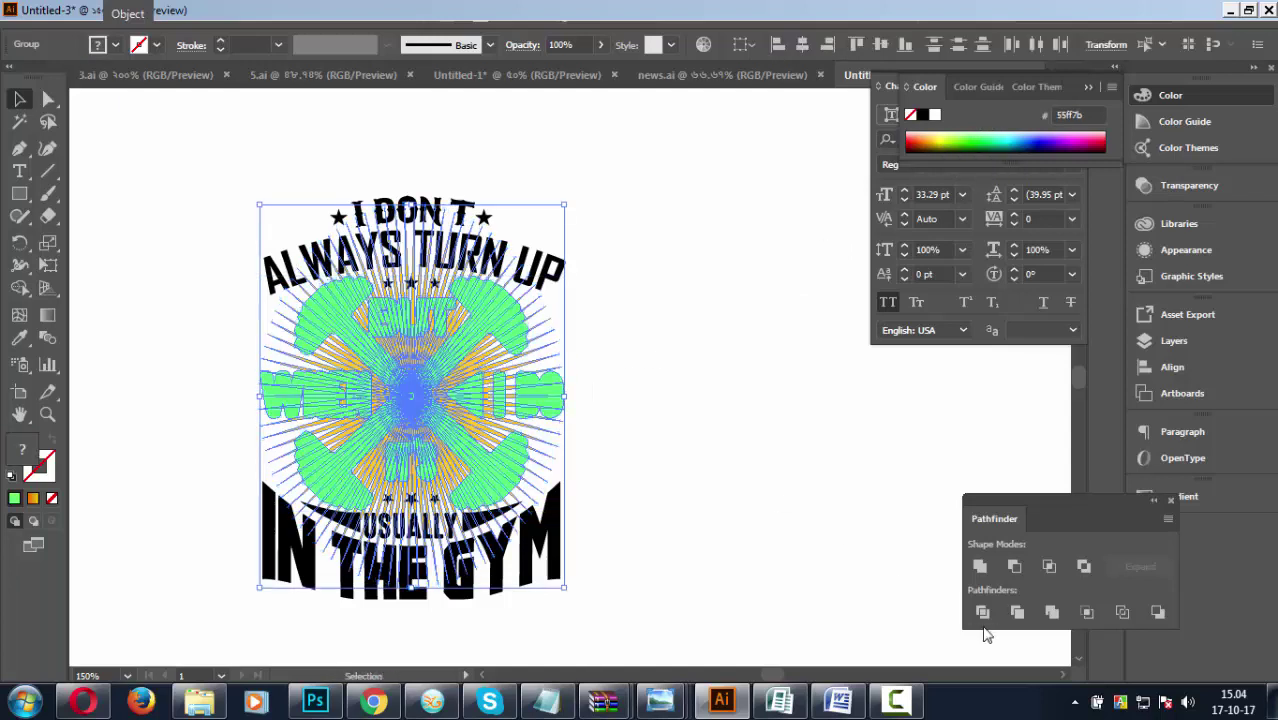
key("ctrl+g")
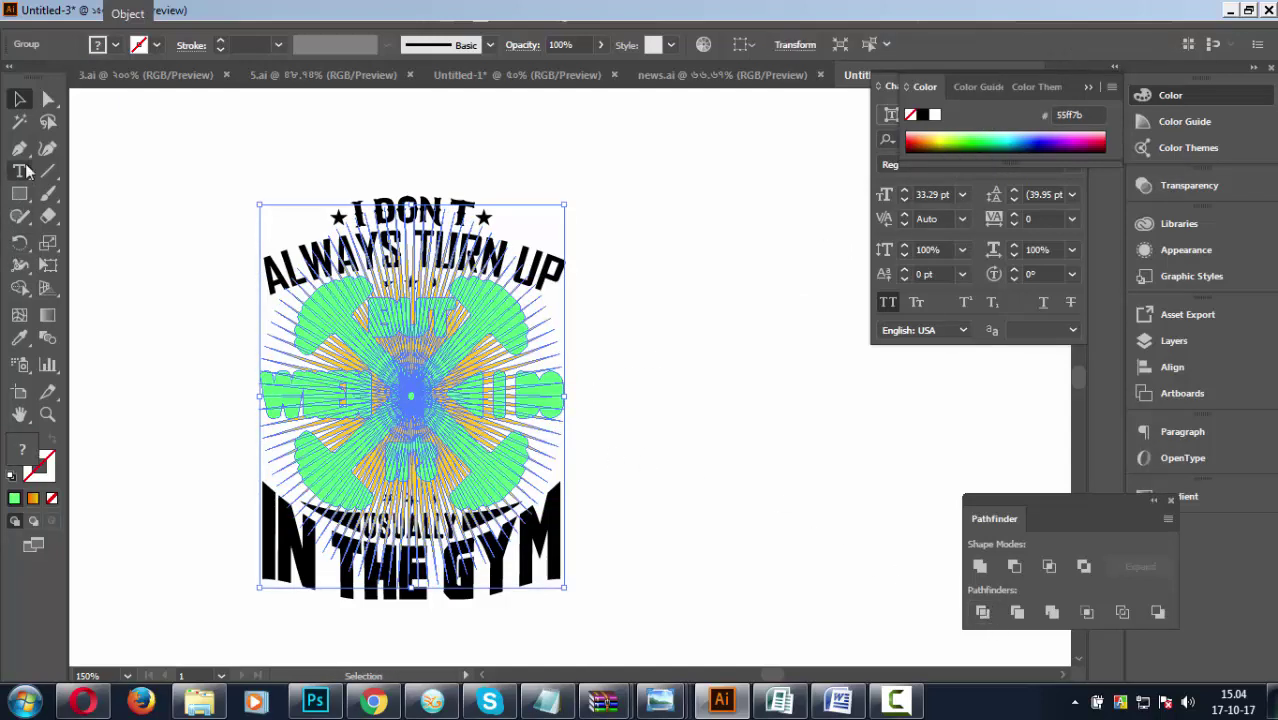
Select the same-coloured shapes with the Magic Wand, then reselect the artwork group and deselect.
left_click(19, 121)
left_click(487, 356)
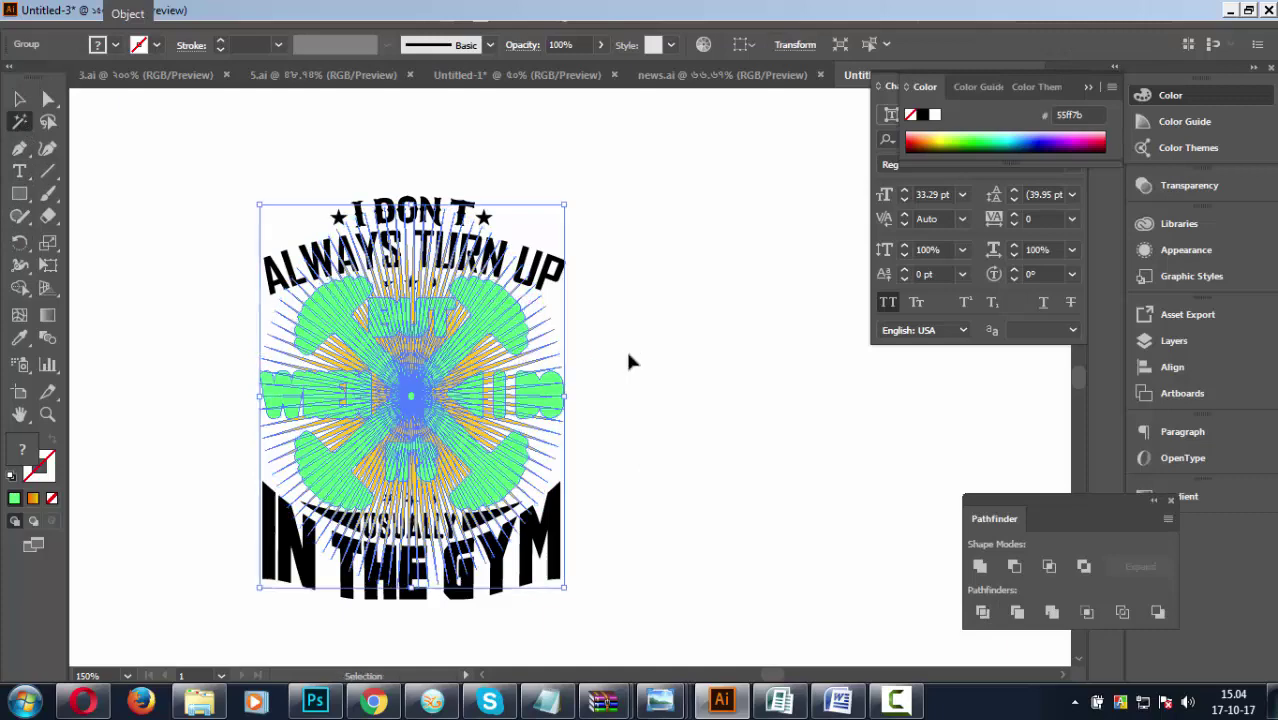
left_click(508, 326)
left_click(508, 400)
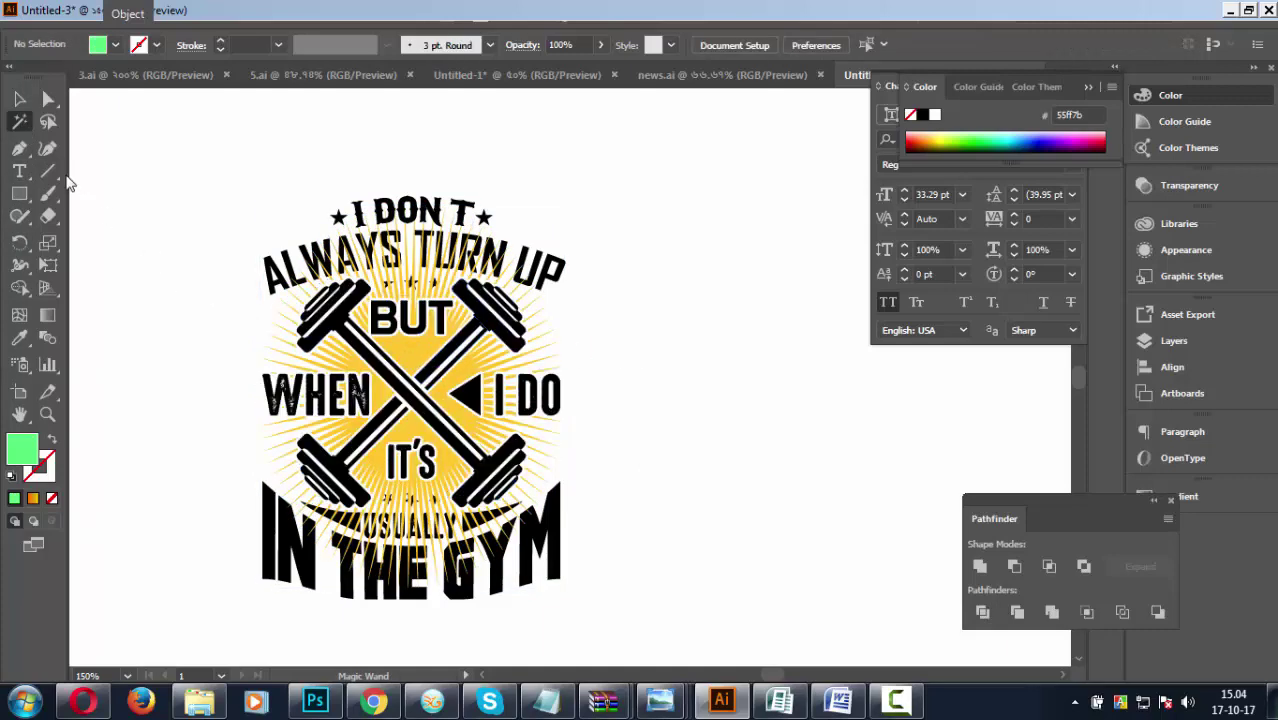
key("v")
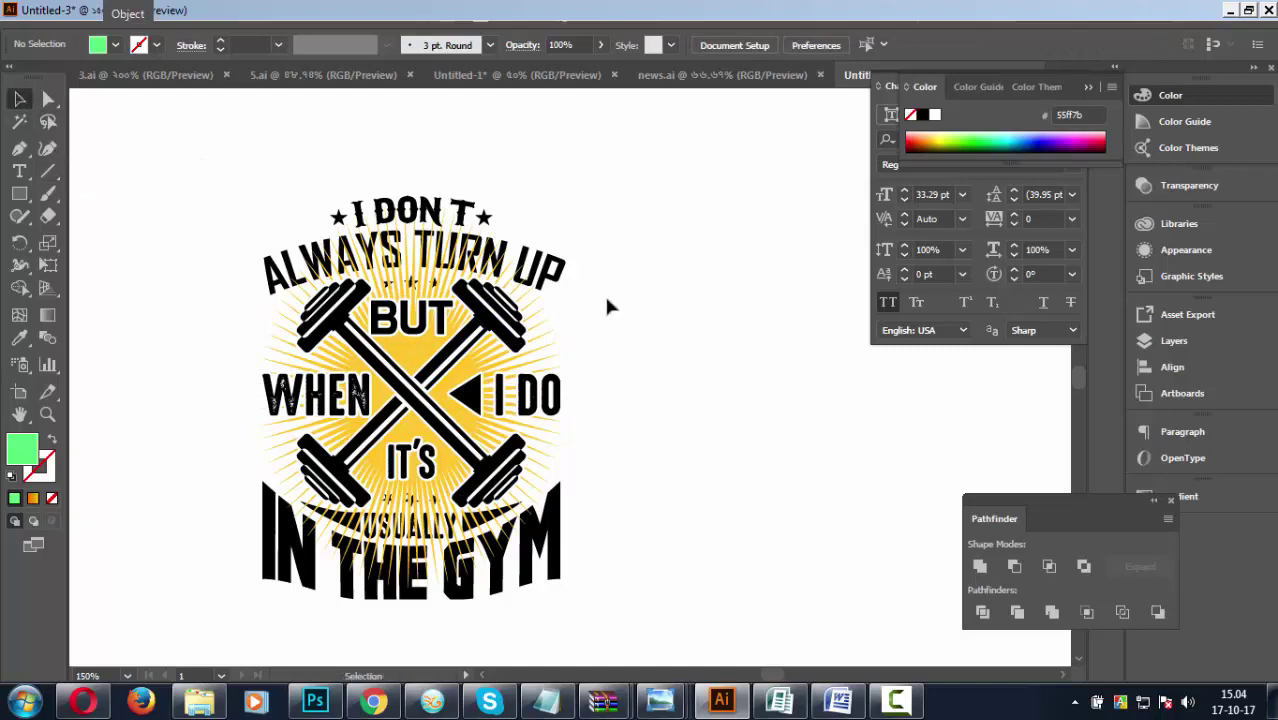
left_click(530, 398)
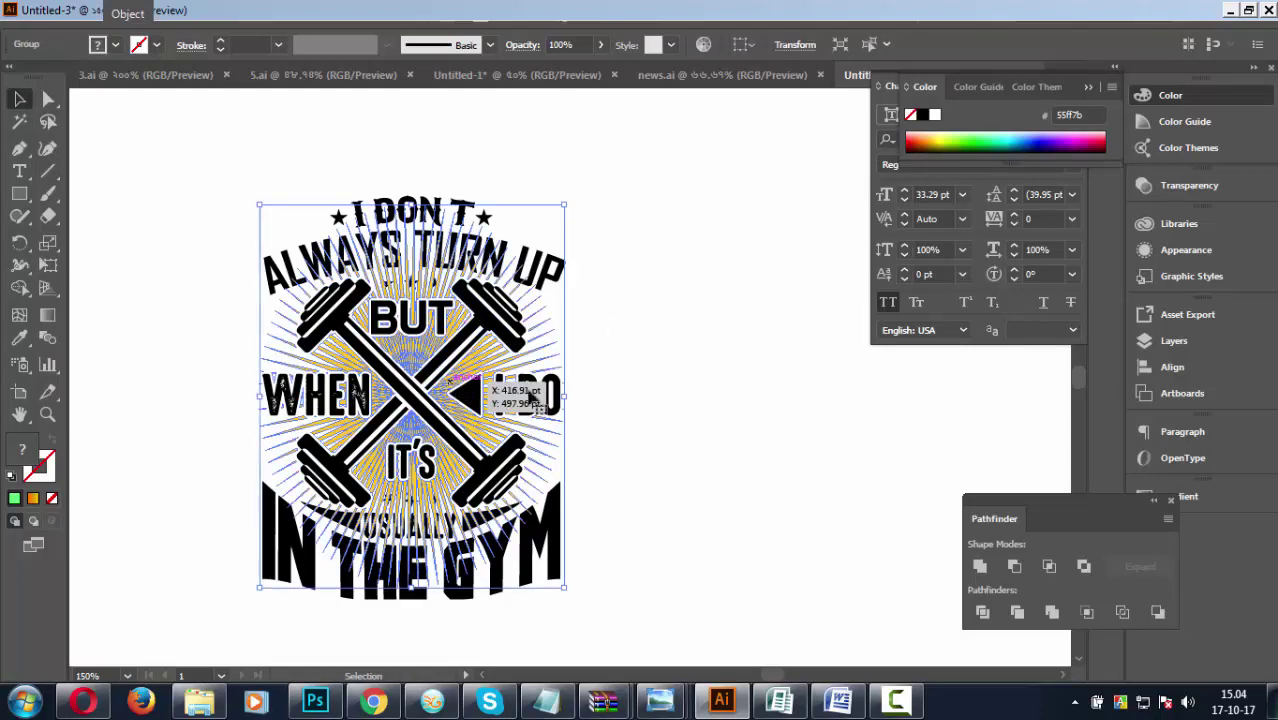
key("ctrl+z")
key("ctrl+shift+z")
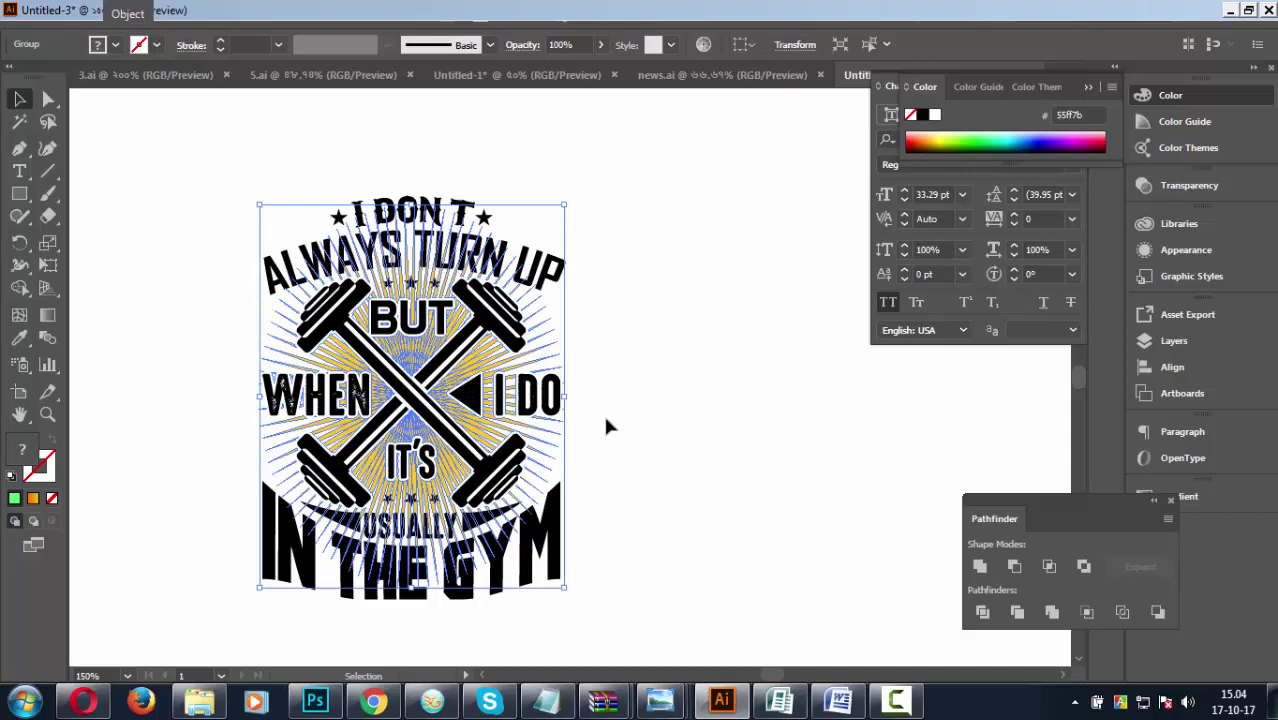
left_click(730, 447)
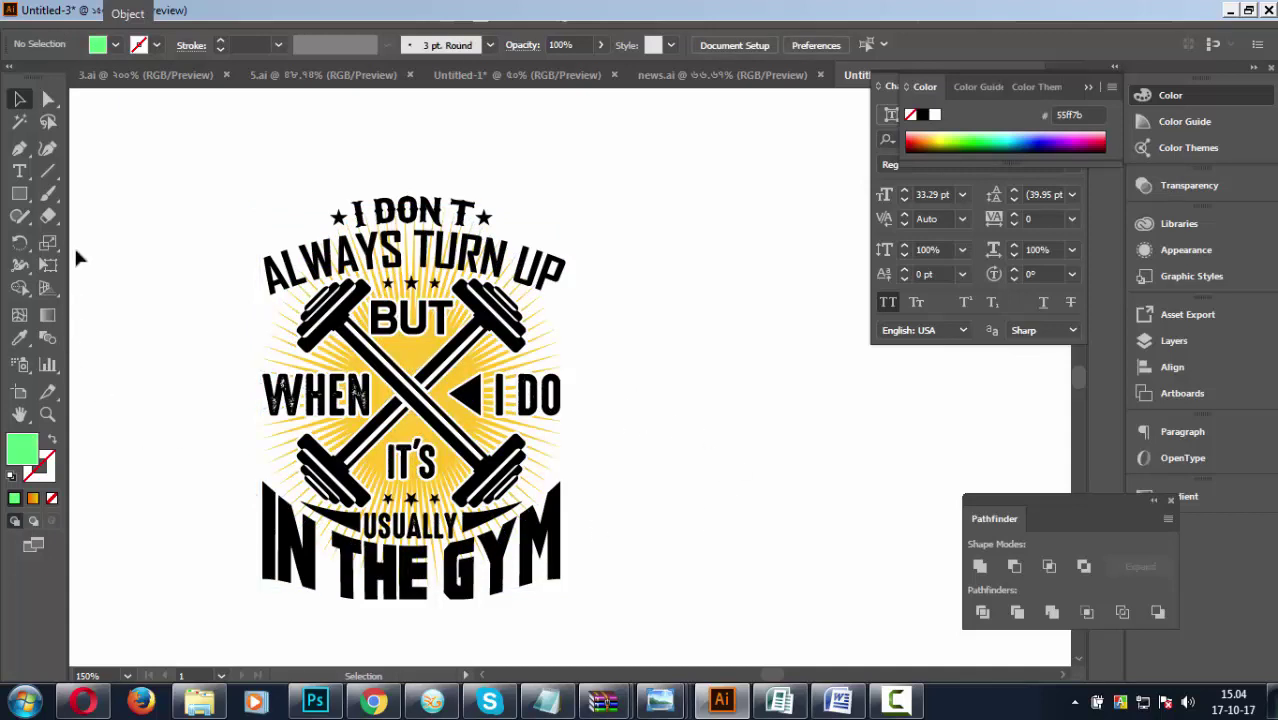
left_click_drag(213, 183, 584, 622)
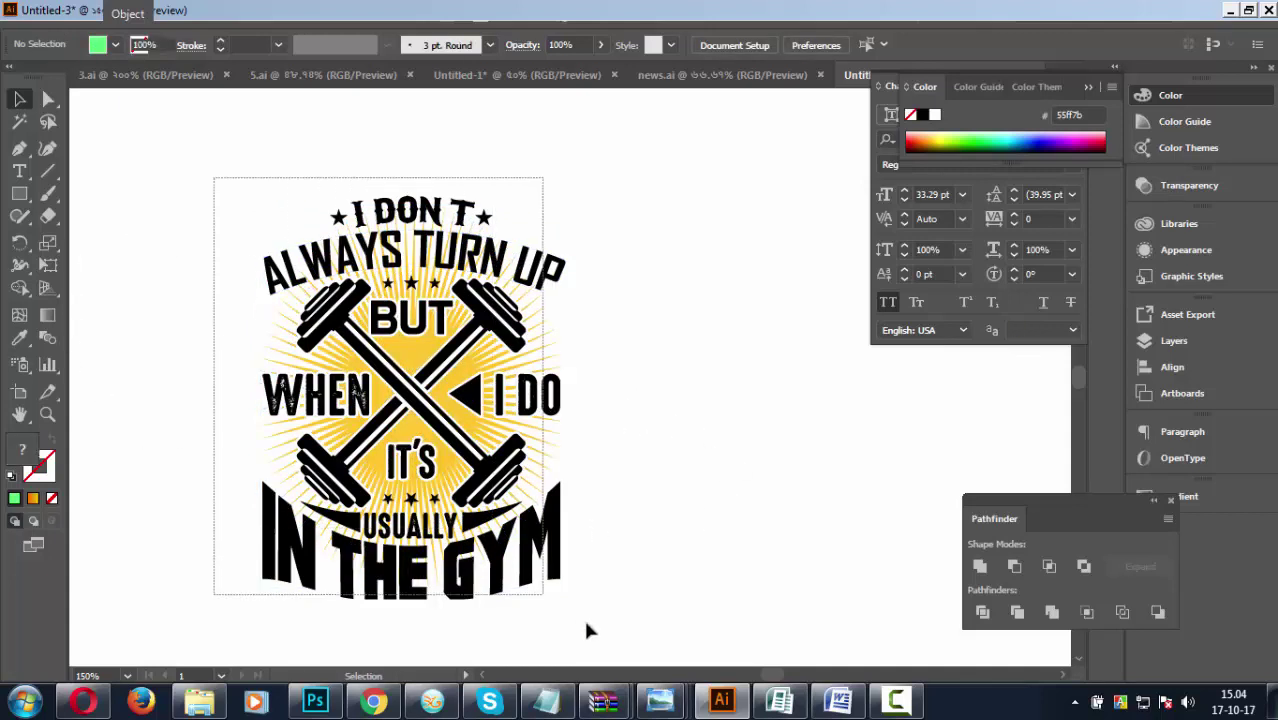
left_click(633, 348)
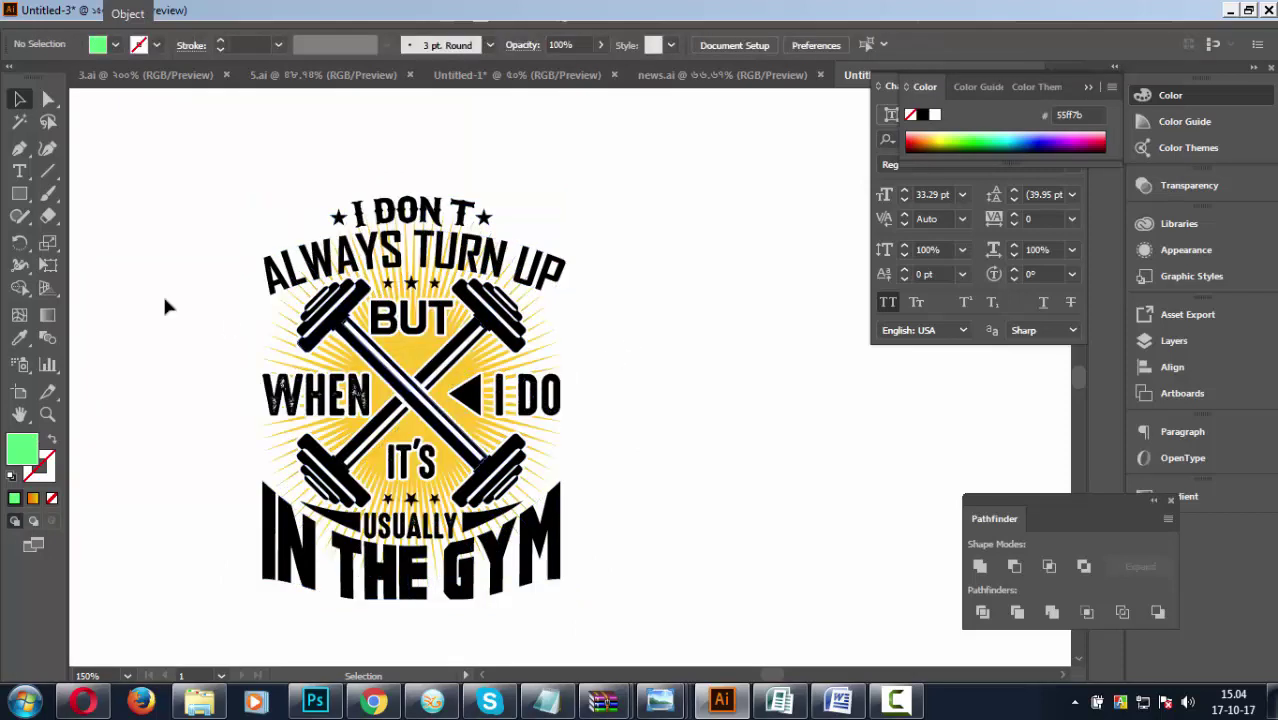
left_click(44, 172)
left_click_drag(118, 178, 165, 241)
key("y")
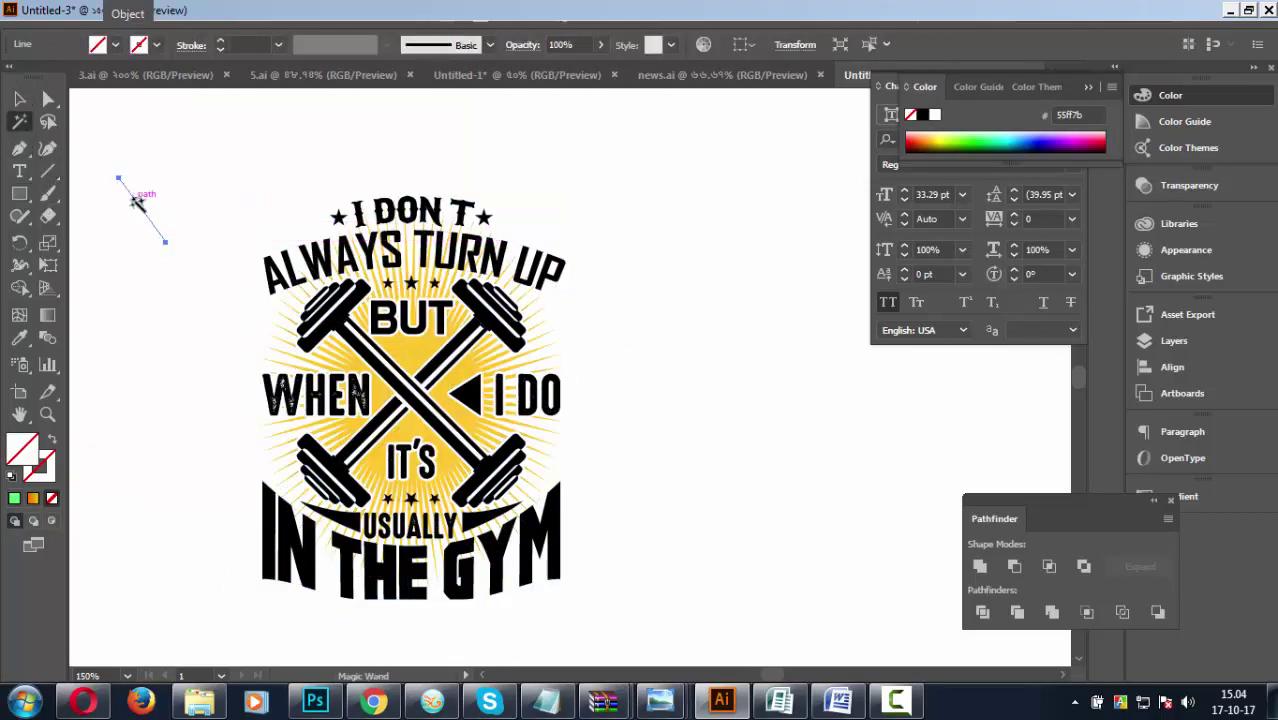
left_click(140, 203)
key("ctrl+z")
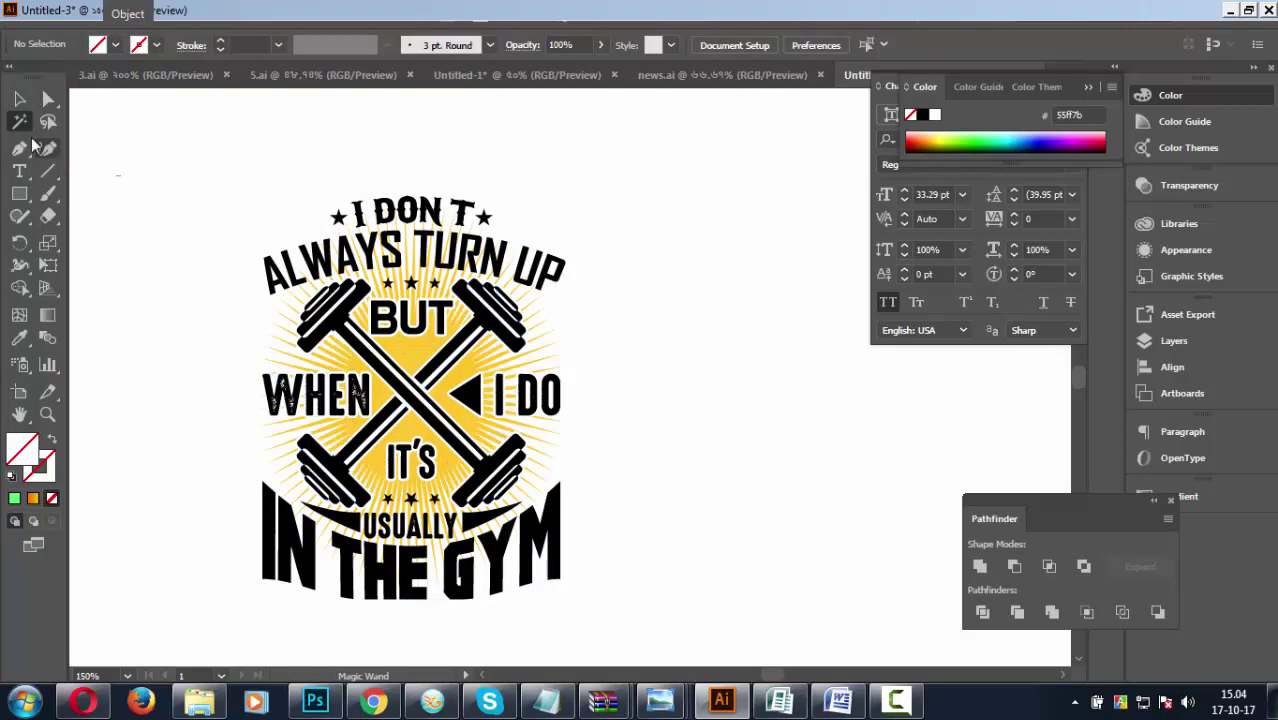
left_click(20, 98)
scroll(283, 226, "down", 2)
left_click_drag(283, 226, 651, 529)
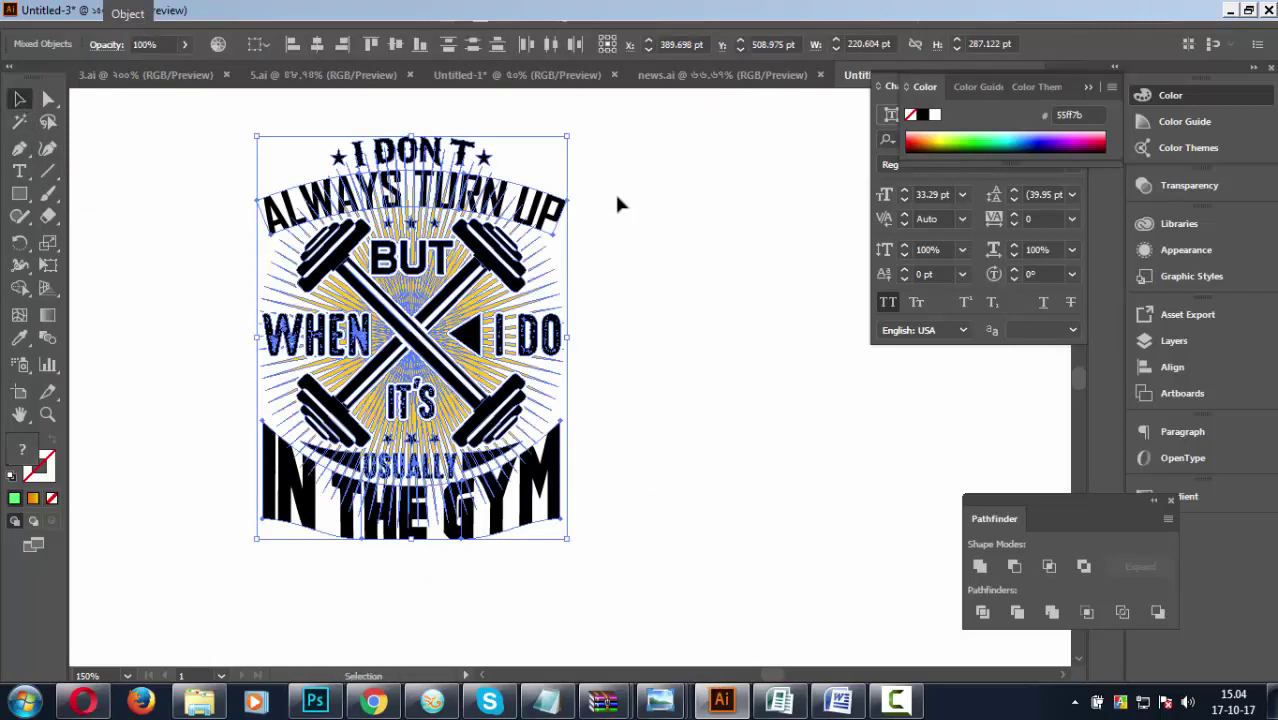
left_click(675, 330)
left_click_drag(699, 437, 727, 507)
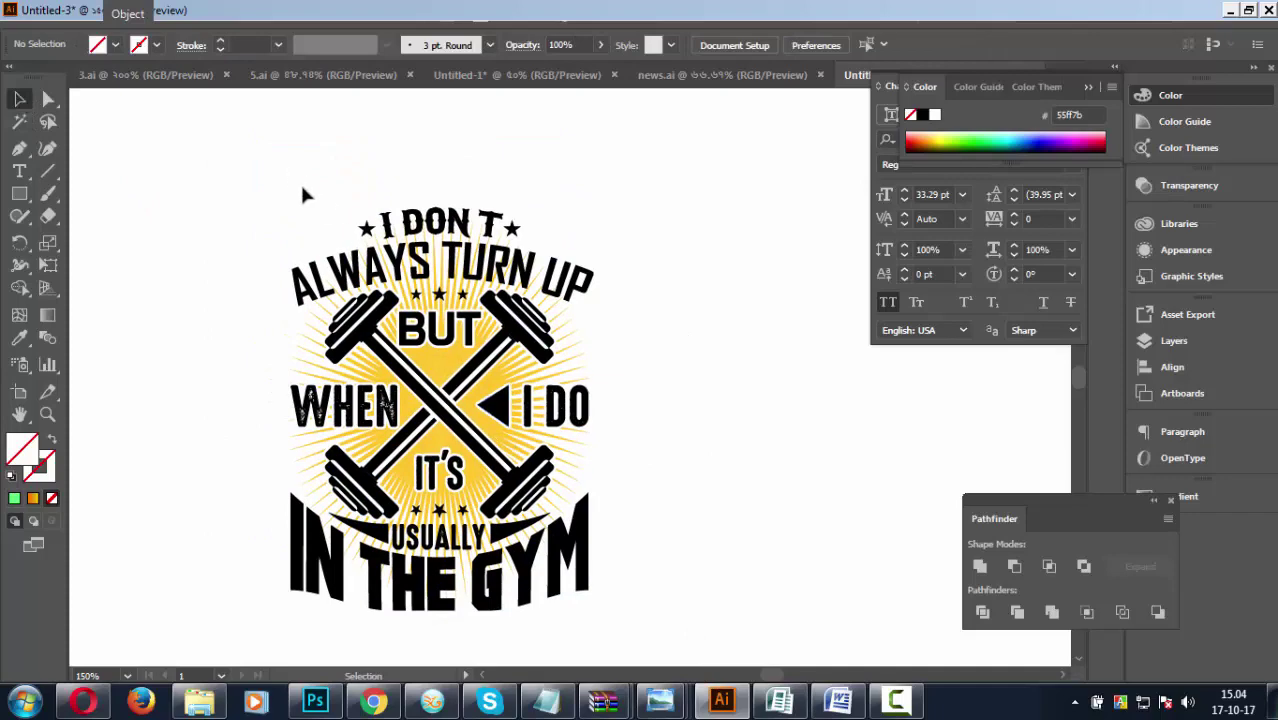
key("ctrl+a")
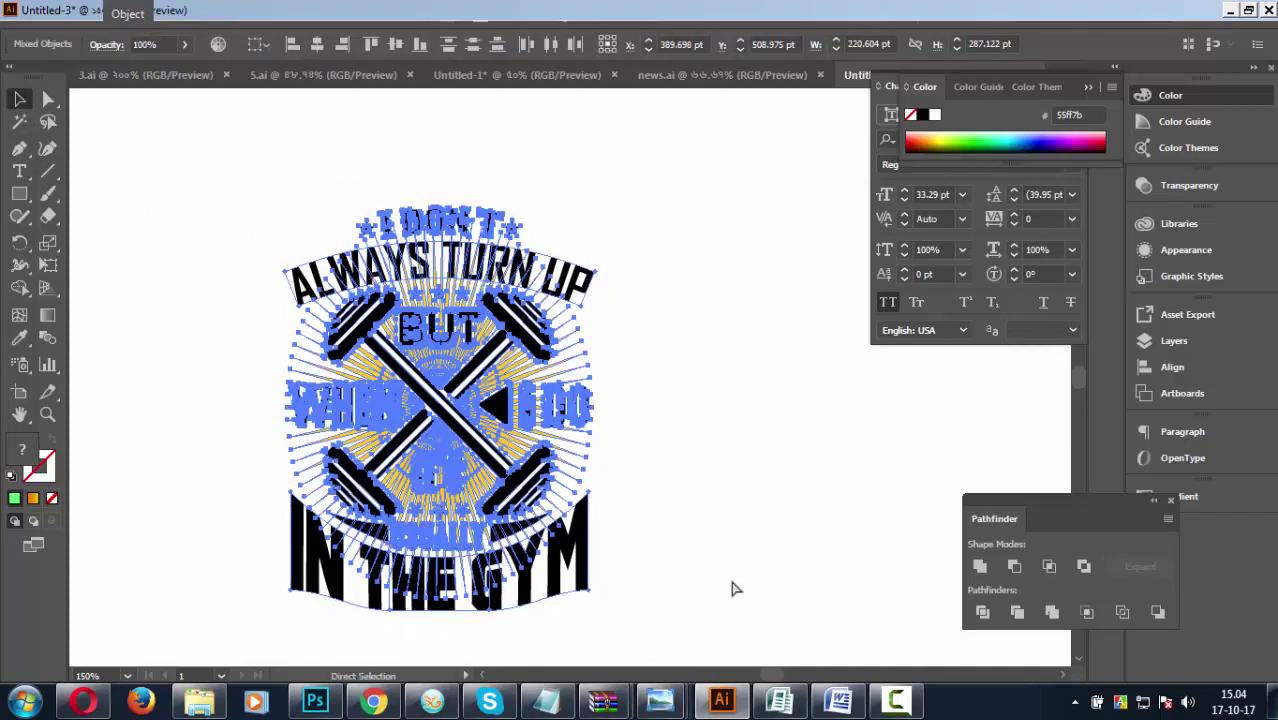
left_click(732, 583)
left_click_drag(726, 580, 707, 523)
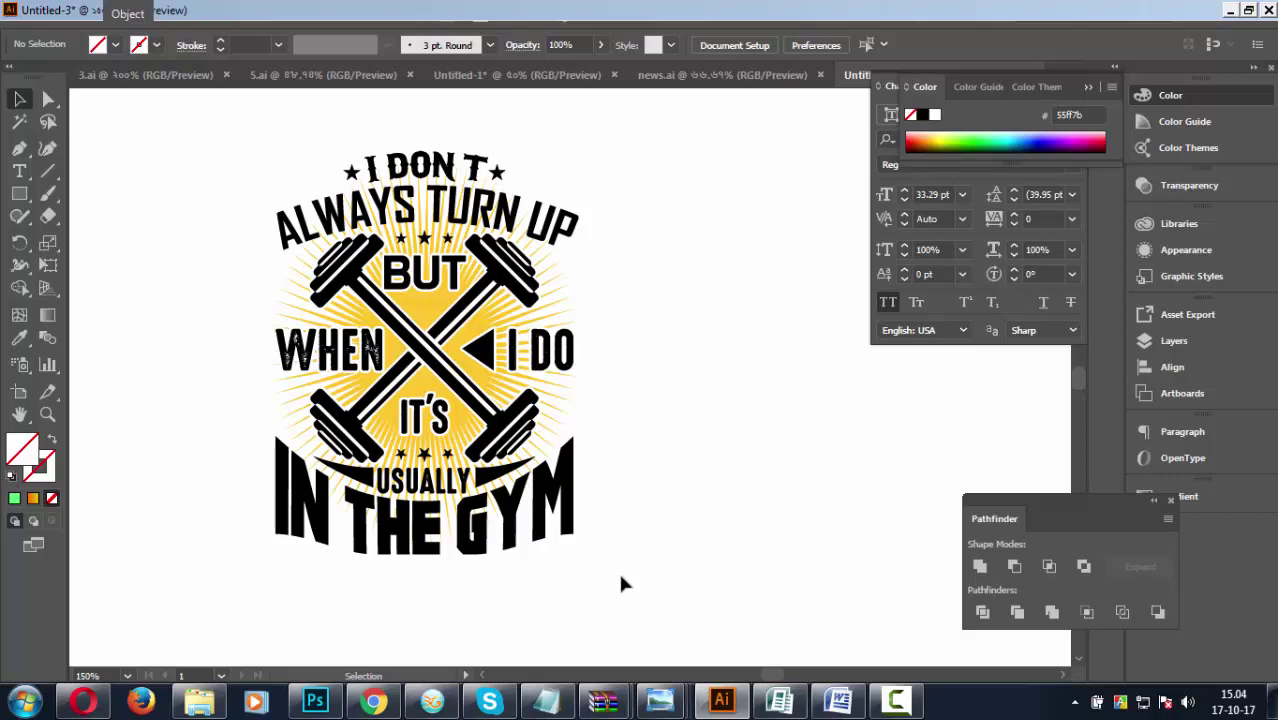
Switch from Illustrator to the Photoshop t-shirt mockup with the fire pizza print.
left_click(315, 706)
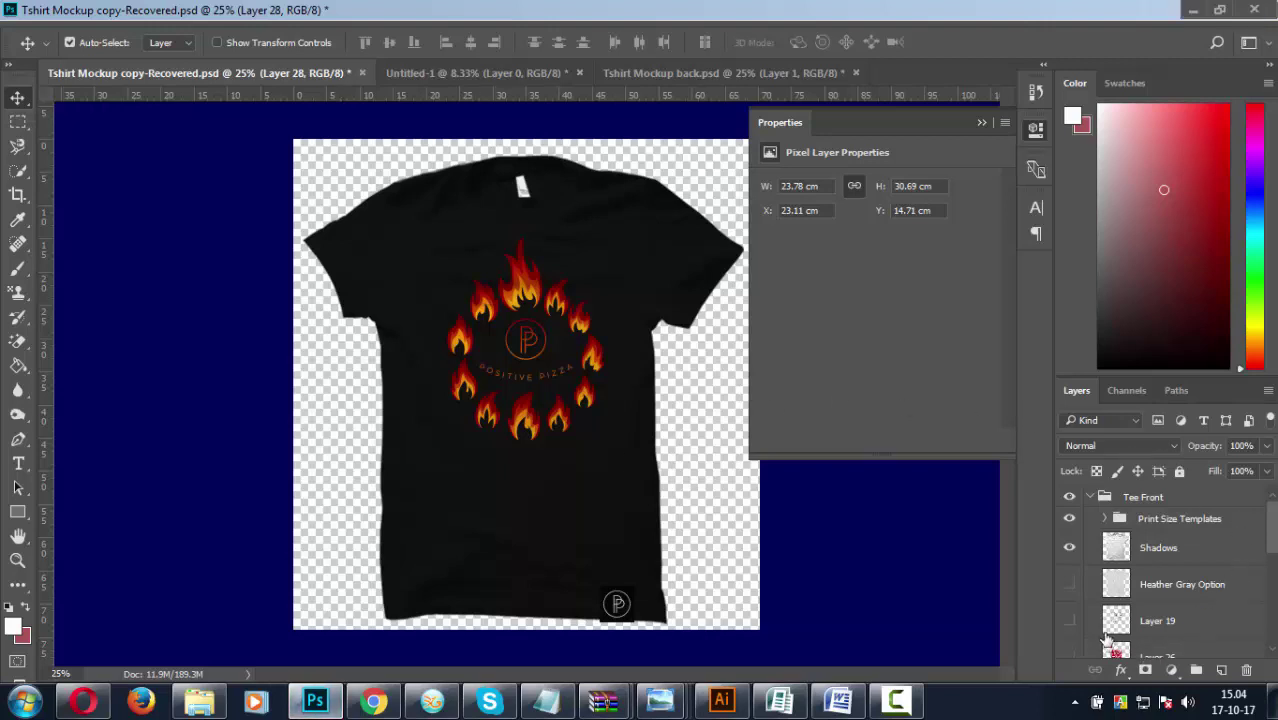
Hide the fire pizza print on Layer 28.
scroll(1106, 640, "down", 2)
scroll(1080, 610, "down", 1)
left_click(1068, 586)
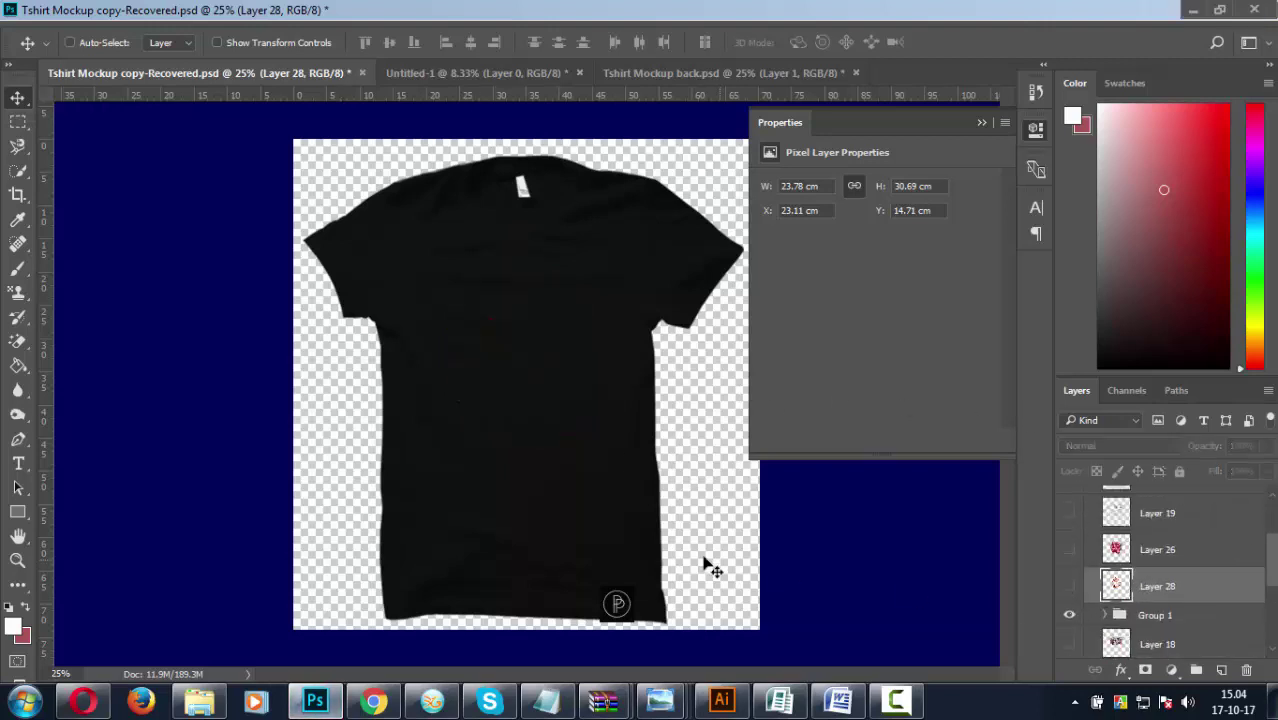
Paste the gym-quote emblem as pixels and enlarge it to about 400% across the chest.
key("ctrl")
key("ctrl+v")
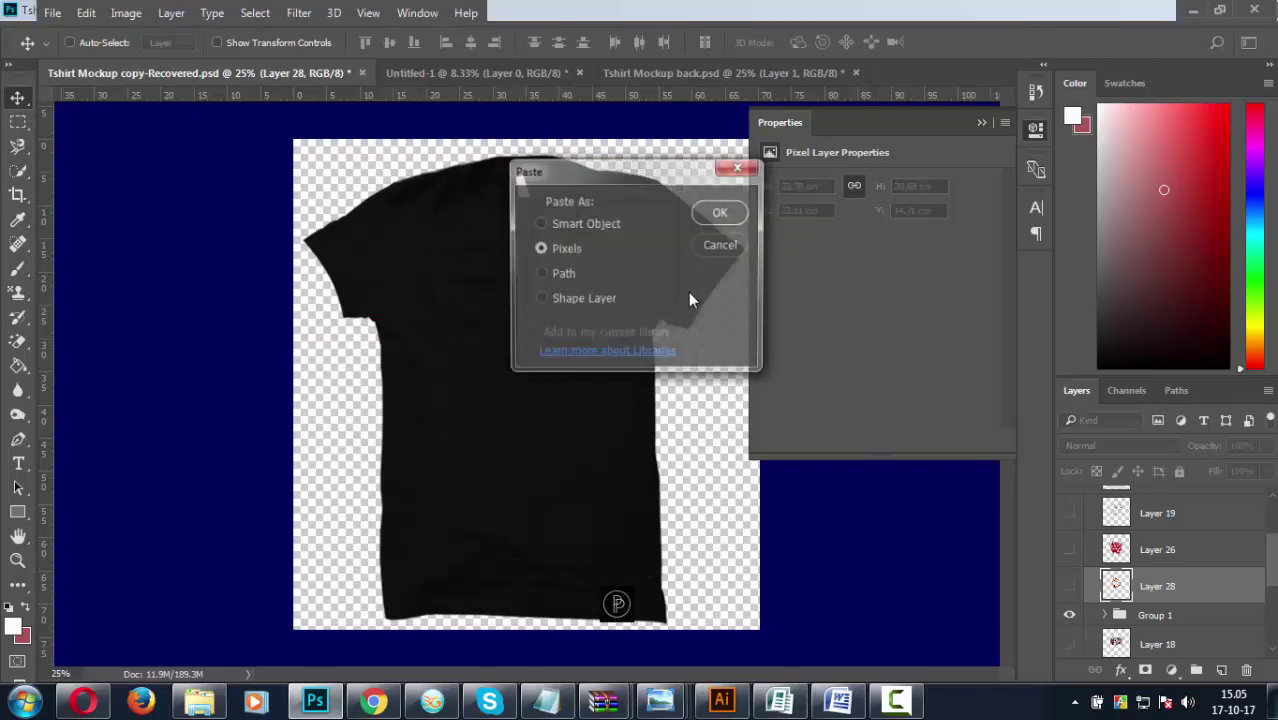
left_click(724, 211)
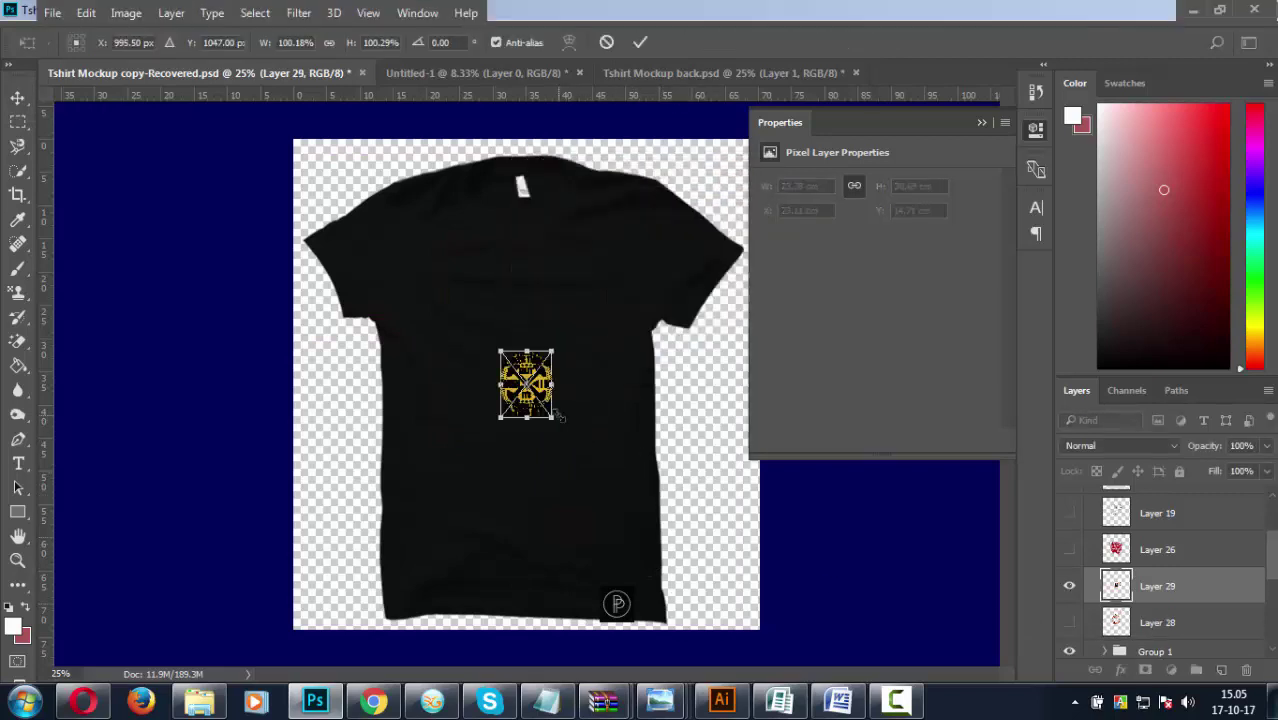
left_click_drag(559, 416, 618, 539)
left_click(641, 41)
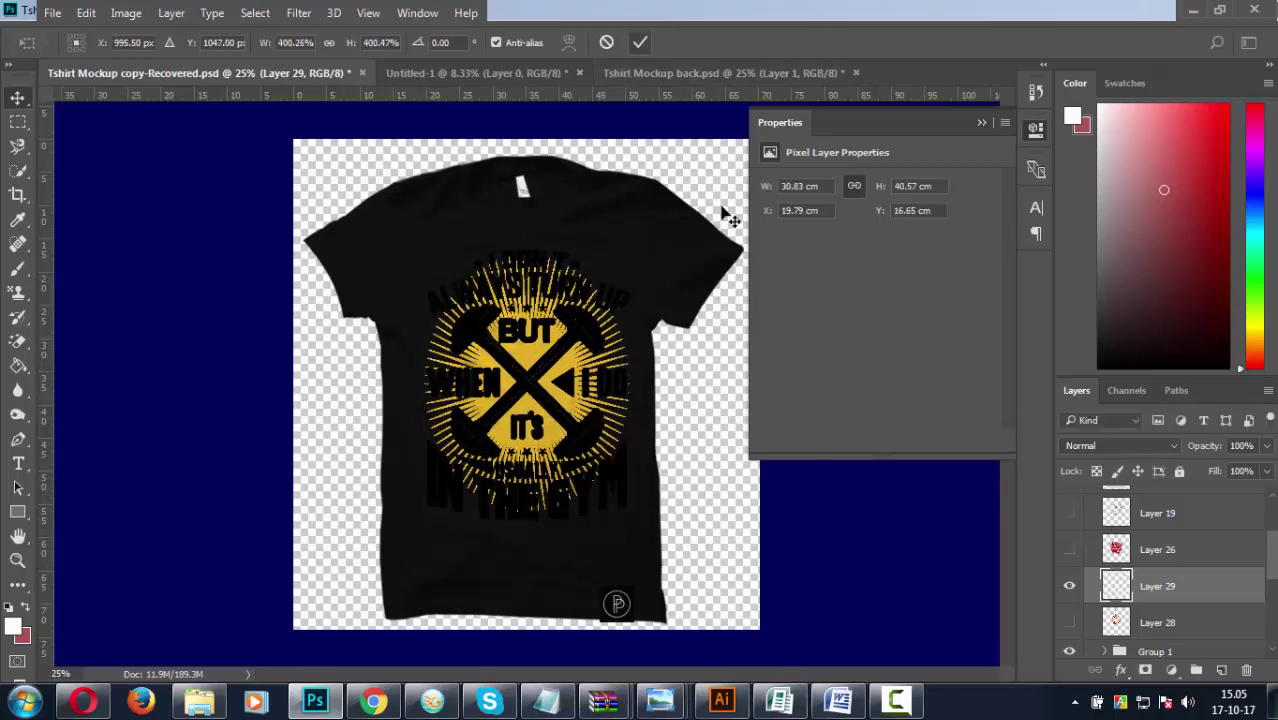
Hide the Tee Color layer so the shirt appears white.
scroll(1200, 600, "down", 2)
scroll(1098, 607, "down", 2)
scroll(1098, 607, "down", 2)
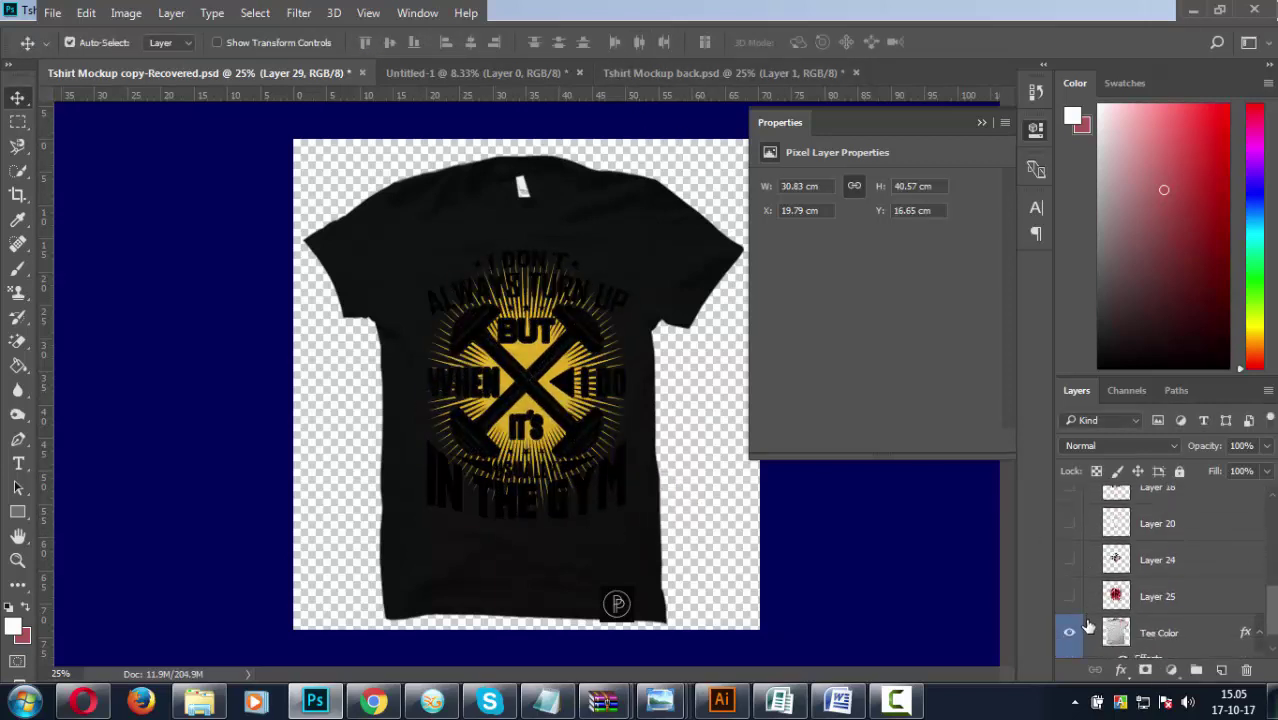
scroll(1086, 632, "down", 1)
left_click(1071, 604)
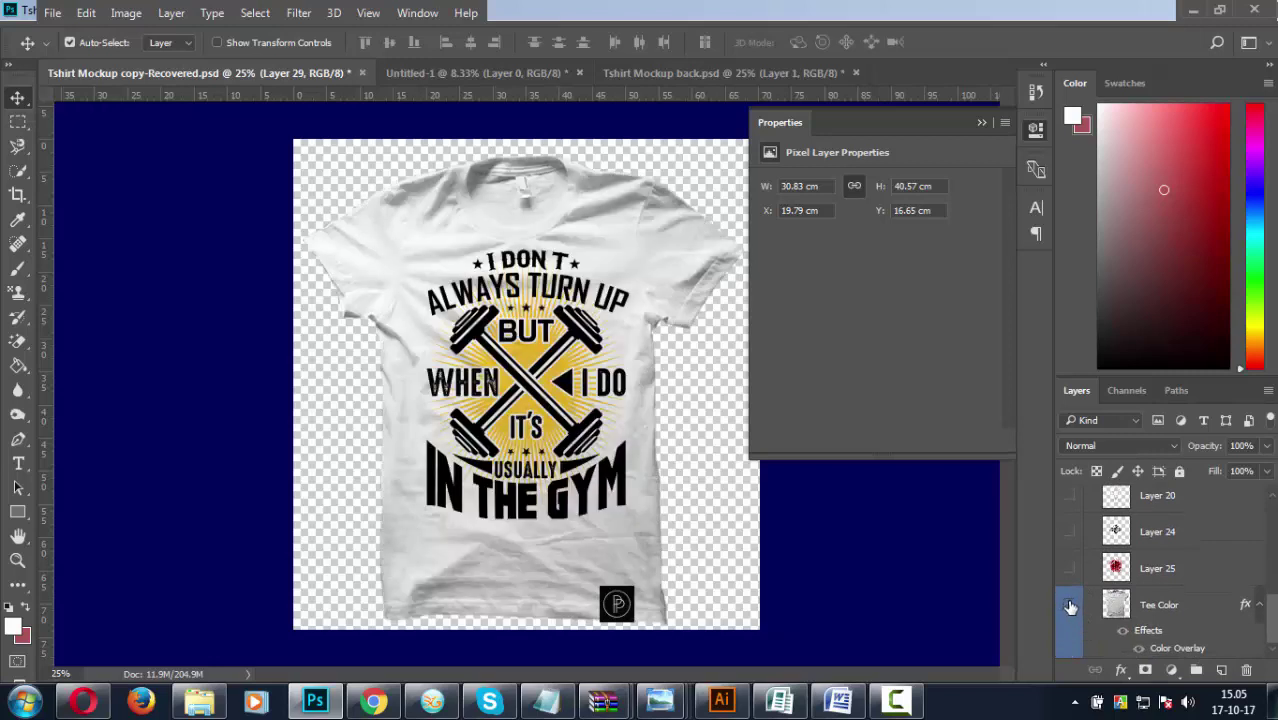
scroll(1110, 600, "up", 1)
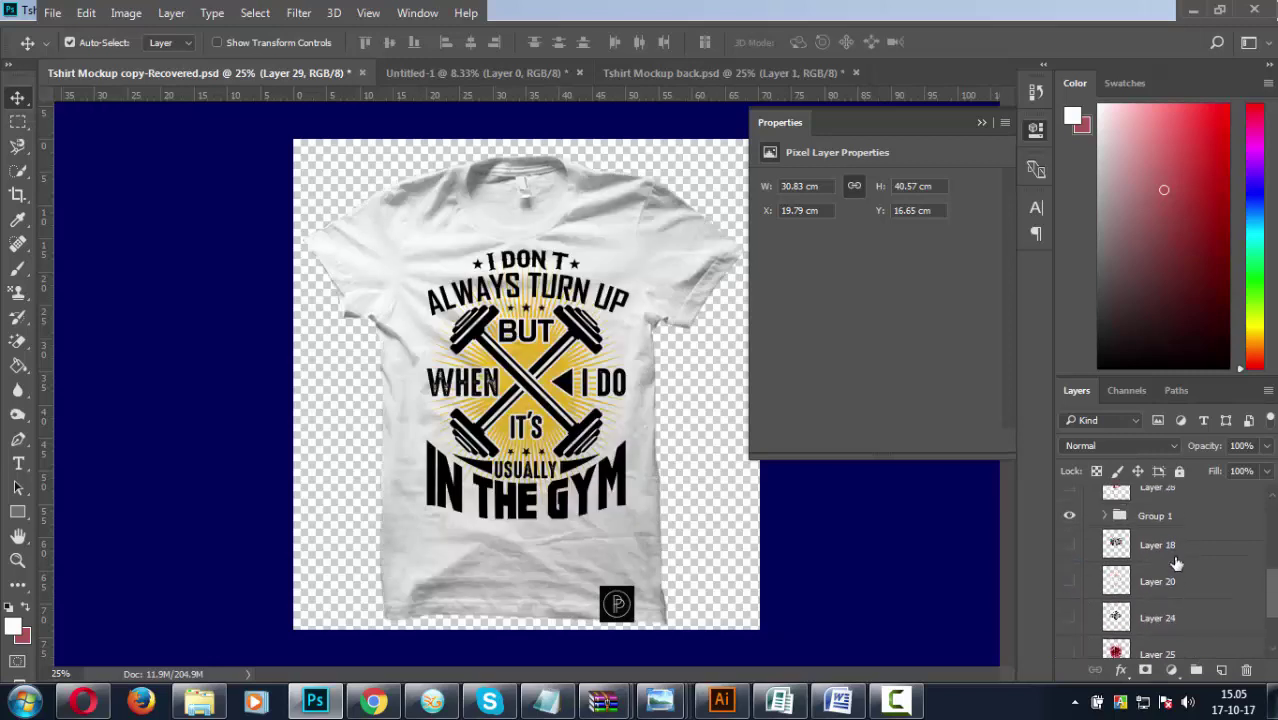
scroll(1165, 575, "up", 2)
scroll(1172, 567, "up", 2)
scroll(1172, 567, "up", 3)
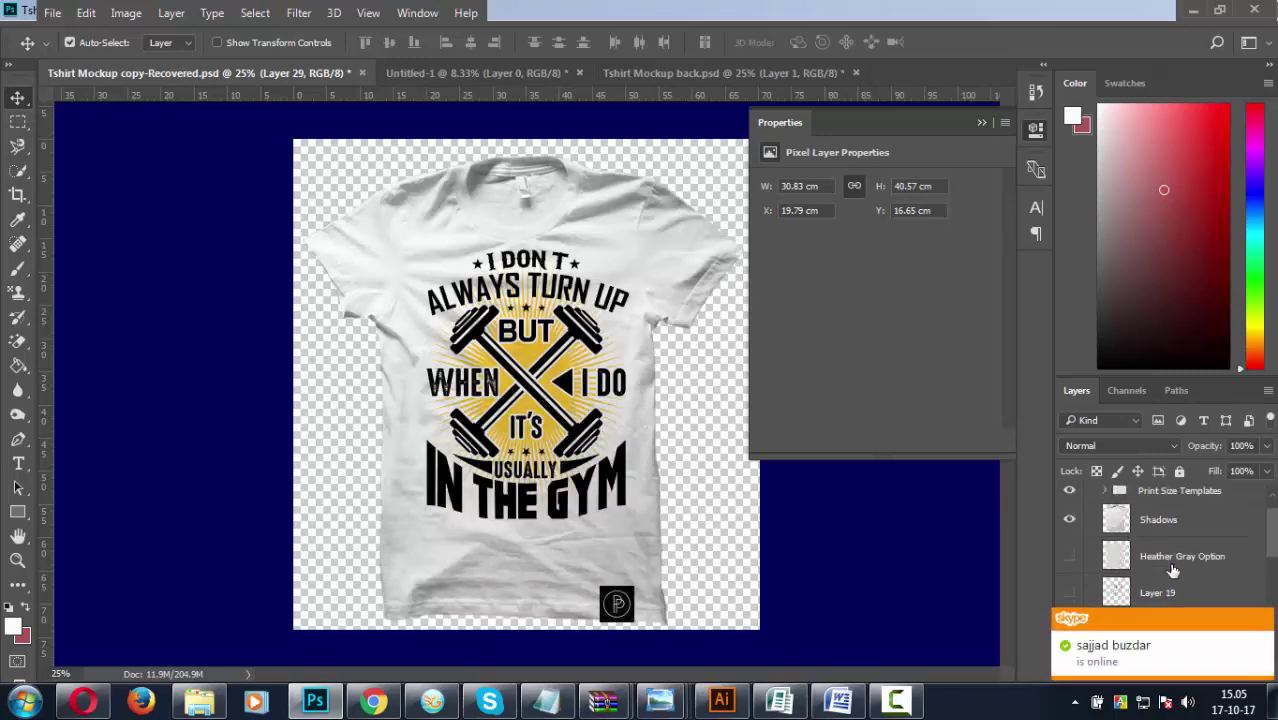
Show the Heather Gray Option layer, place Layer 29 above it, and nudge it left.
left_click(1069, 557)
left_click(1068, 562)
left_click(1070, 557)
scroll(1173, 573, "down", 5)
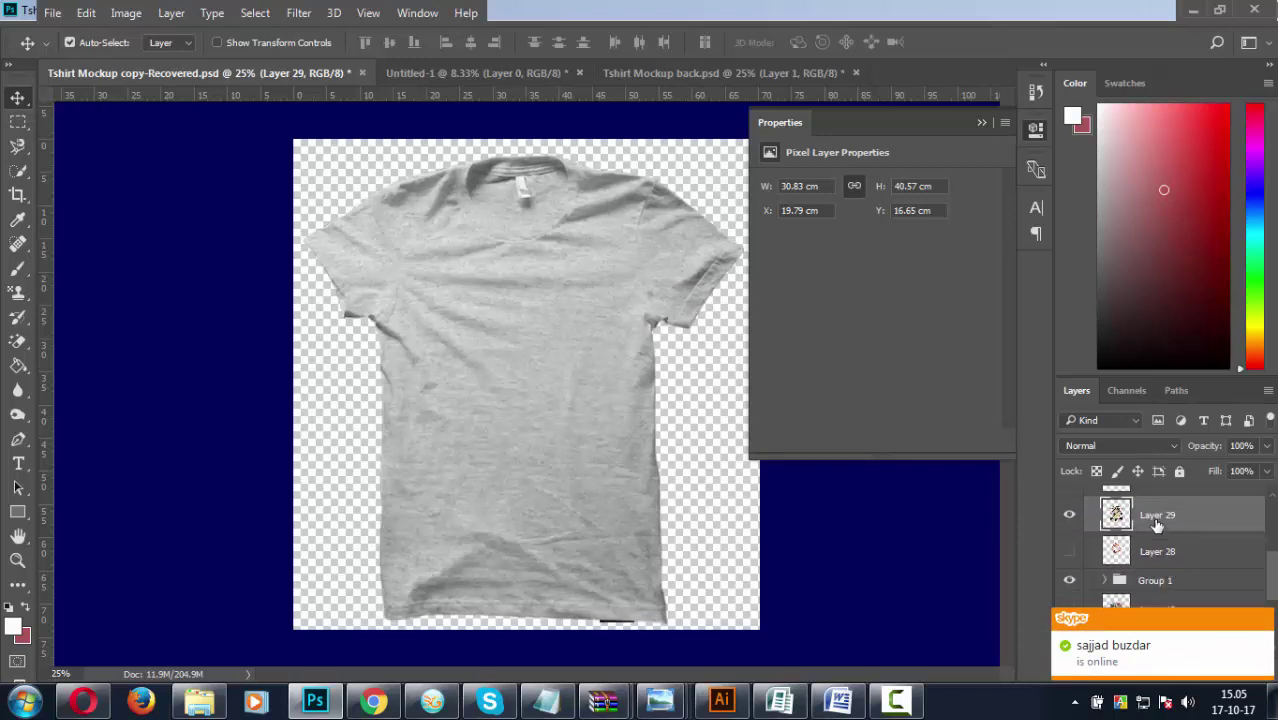
scroll(1157, 522, "up", 5)
left_click_drag(1157, 573, 1155, 558)
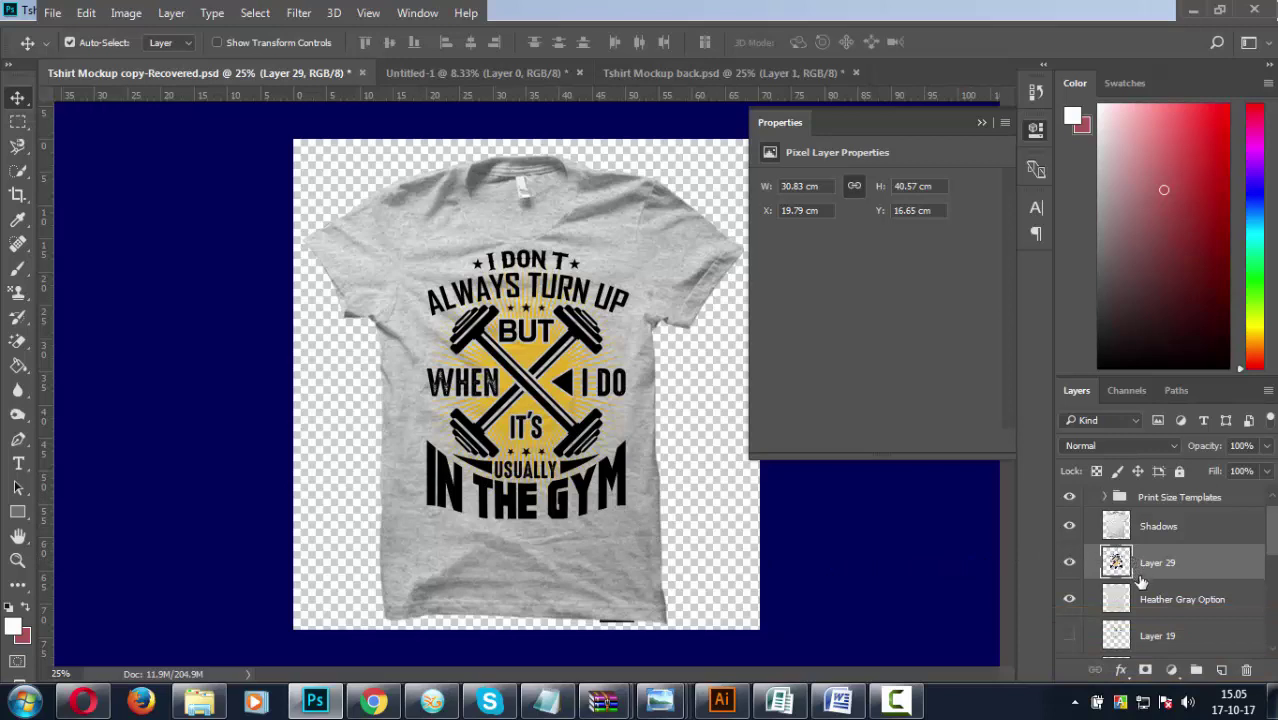
key("shift+Left")
key("shift+Left")
key("shift+Left")
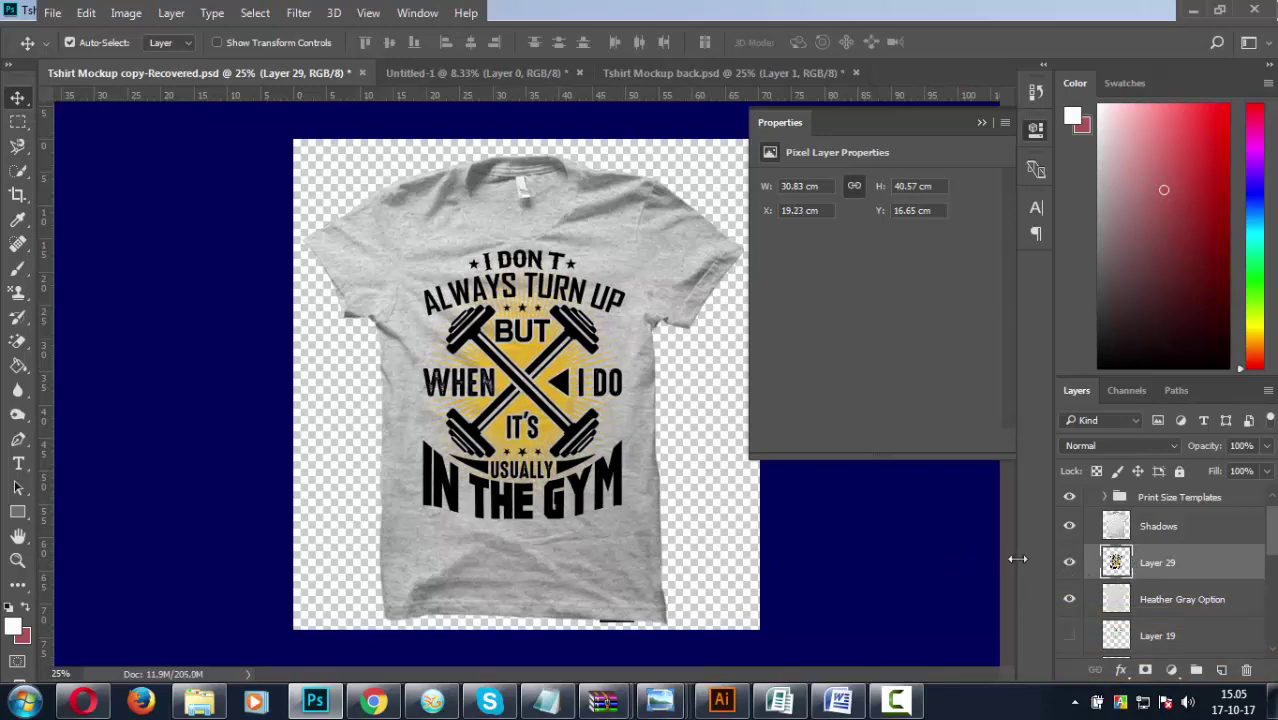
key("shift+Left")
key("shift+Left")
key("shift+Left")
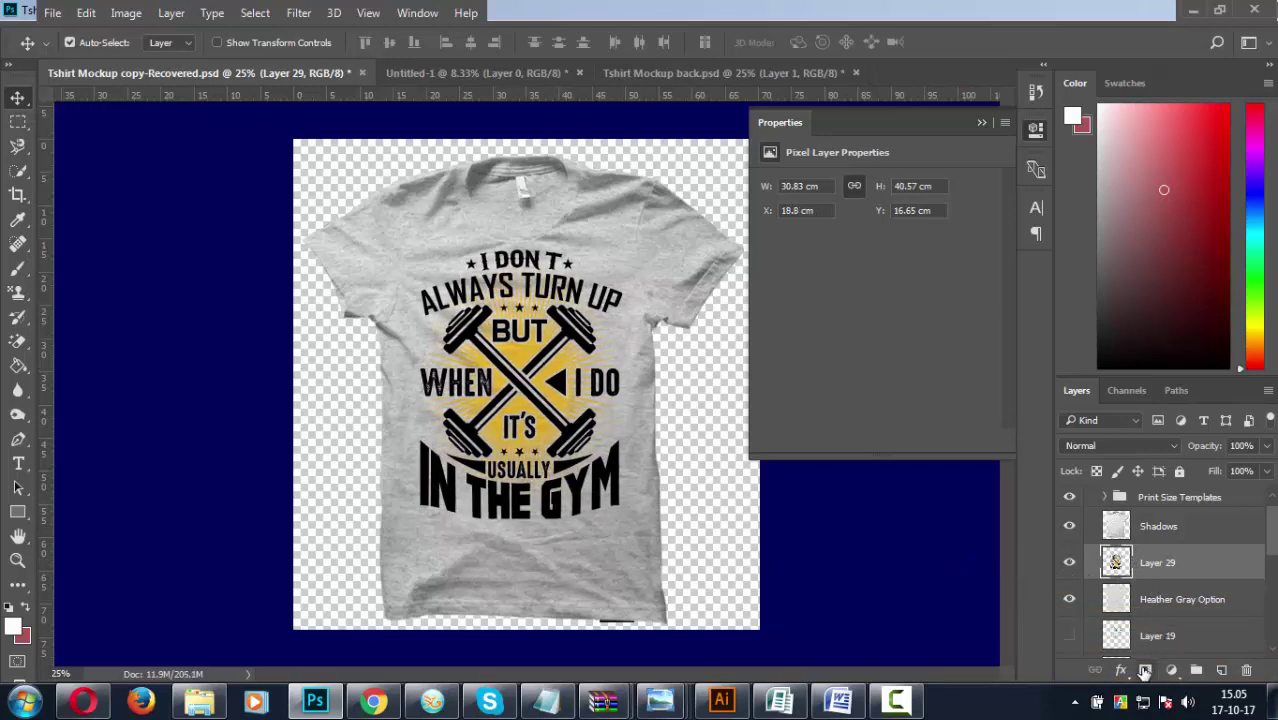
left_click(1120, 670)
left_click(1143, 572)
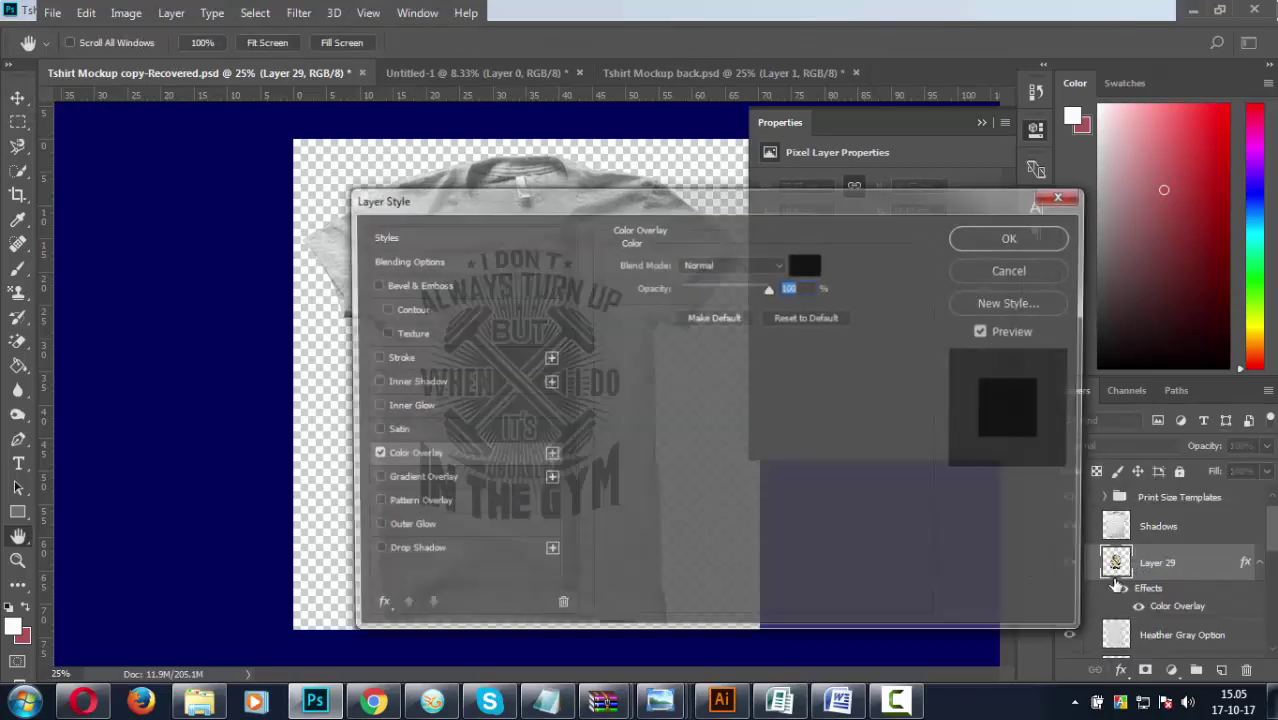
left_click_drag(728, 222, 1063, 178)
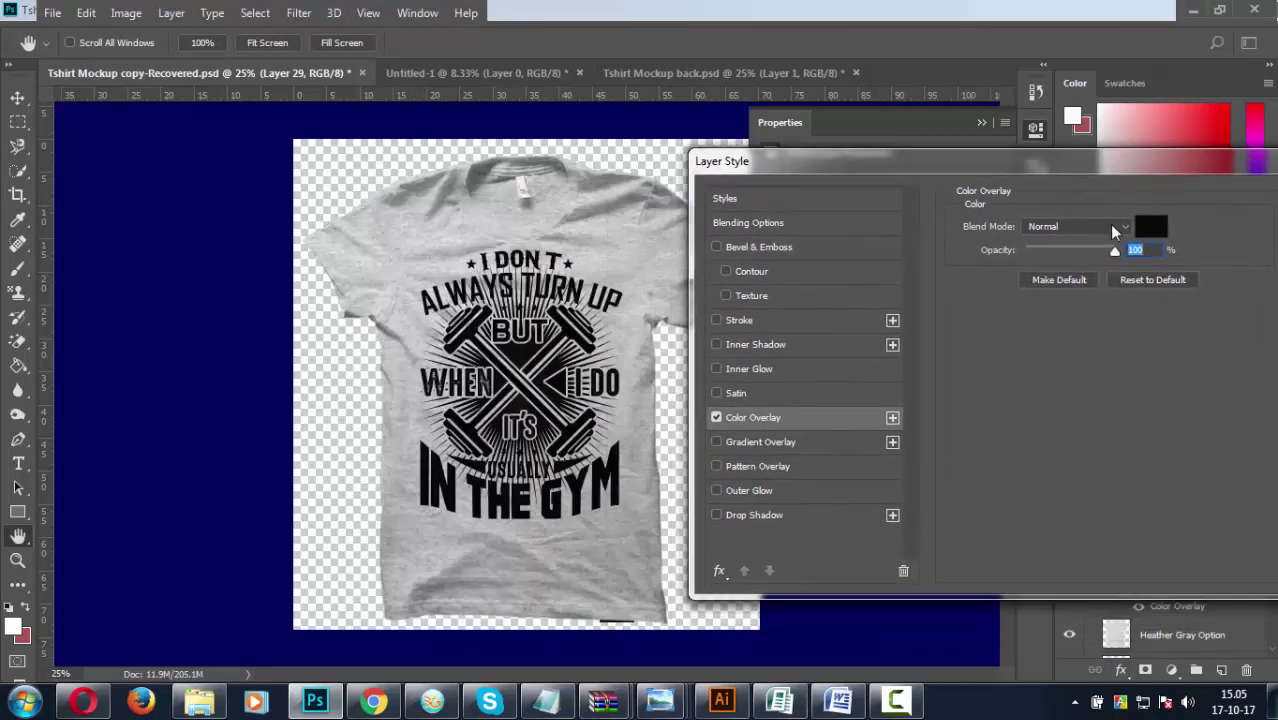
left_click(1150, 227)
left_click(835, 339)
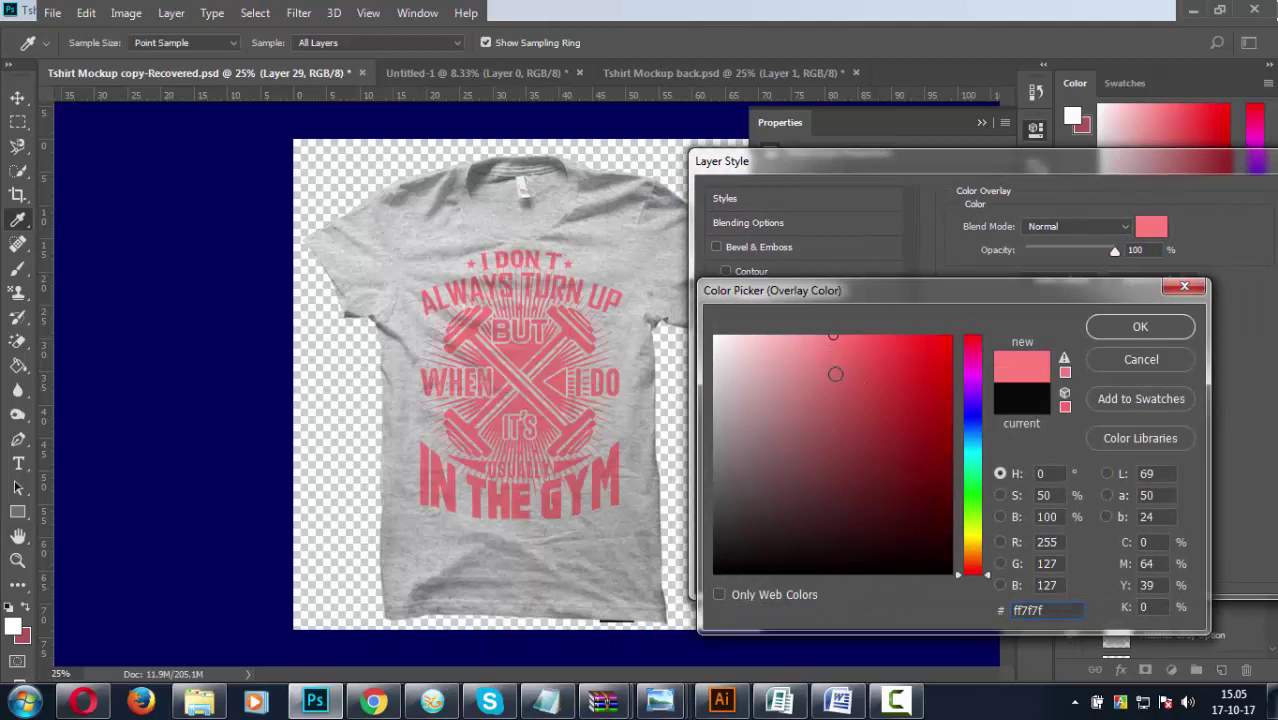
left_click(870, 345)
left_click(859, 502)
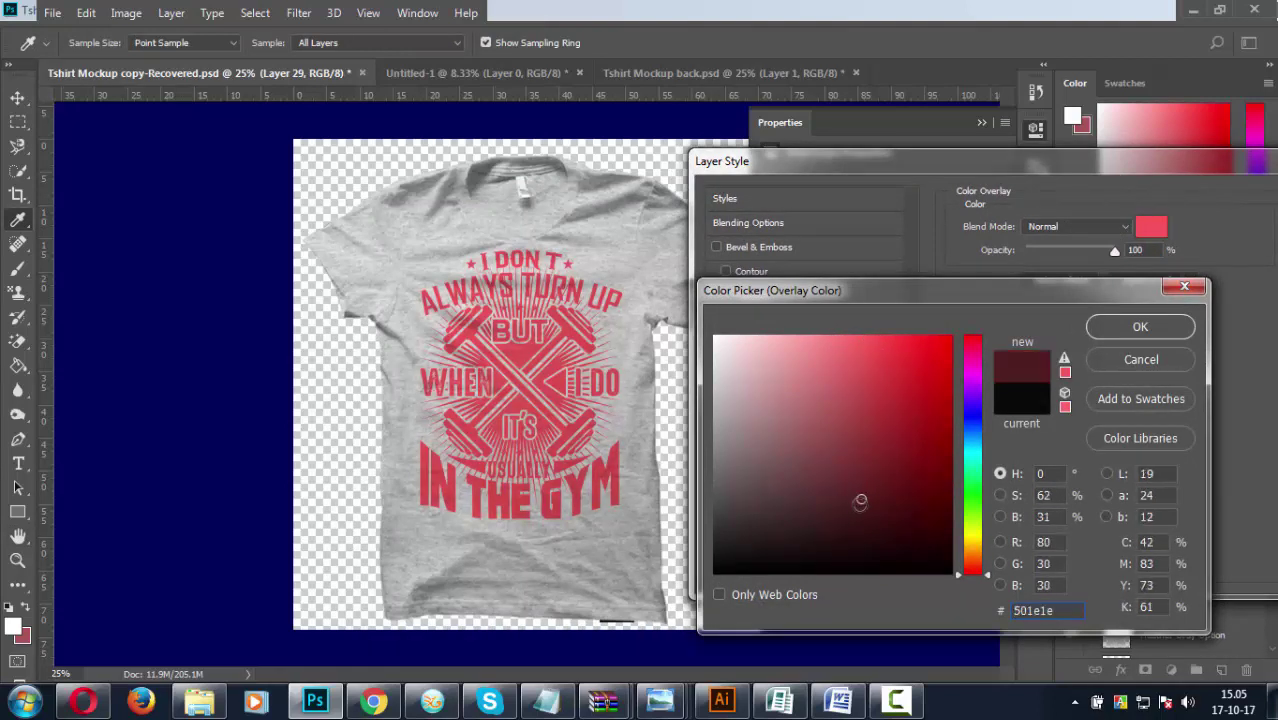
left_click(866, 516)
left_click(818, 504)
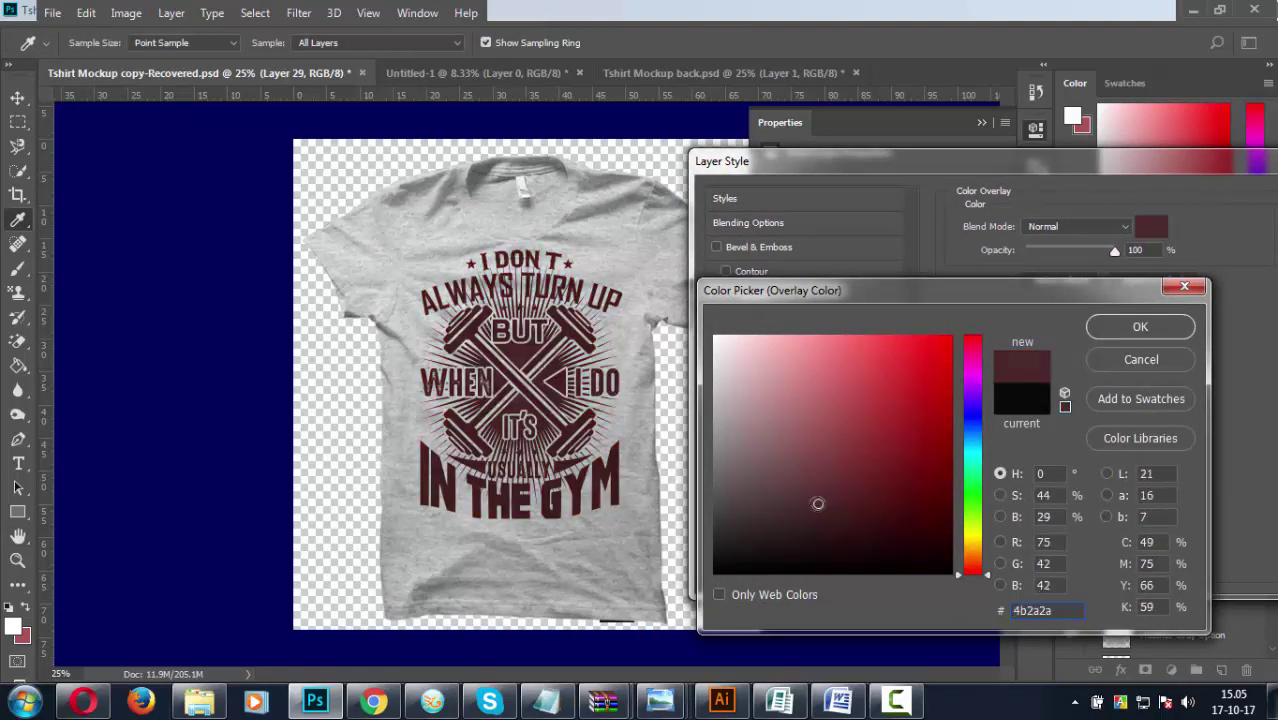
left_click(867, 531)
left_click(890, 505)
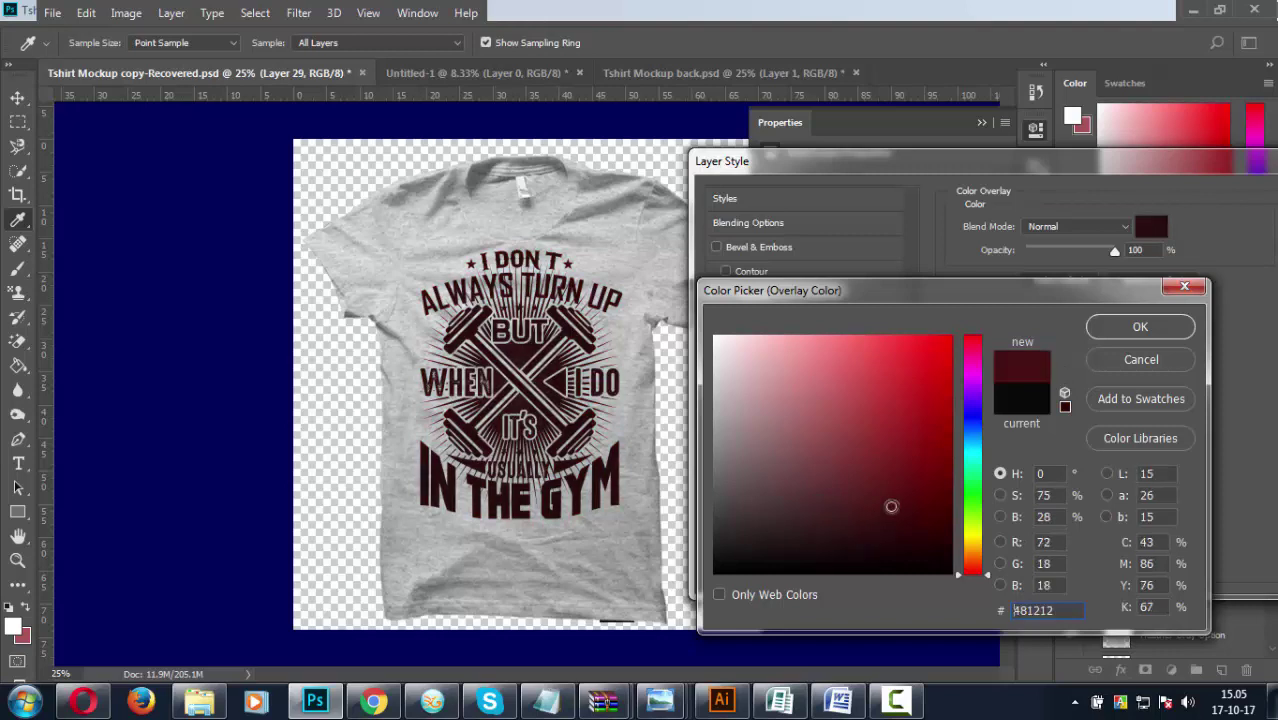
left_click(790, 467)
left_click(750, 507)
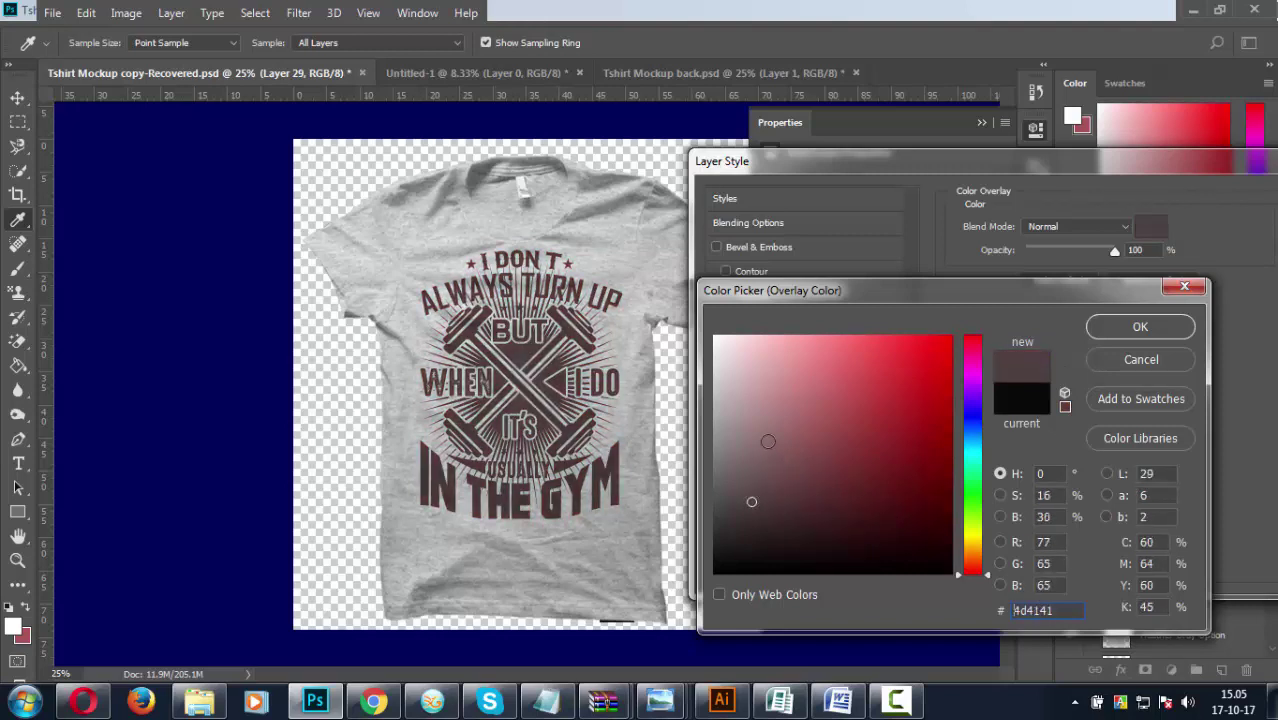
left_click(821, 439)
left_click(868, 446)
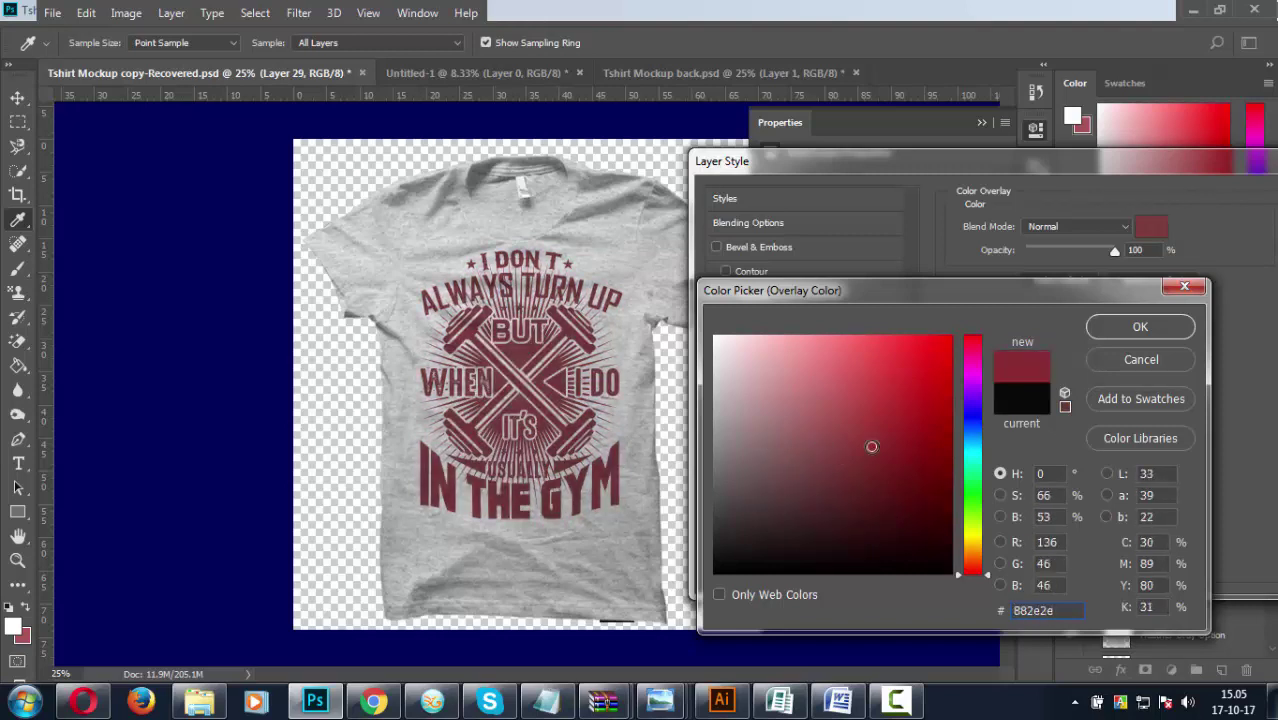
left_click(882, 495)
left_click_drag(751, 491, 672, 296)
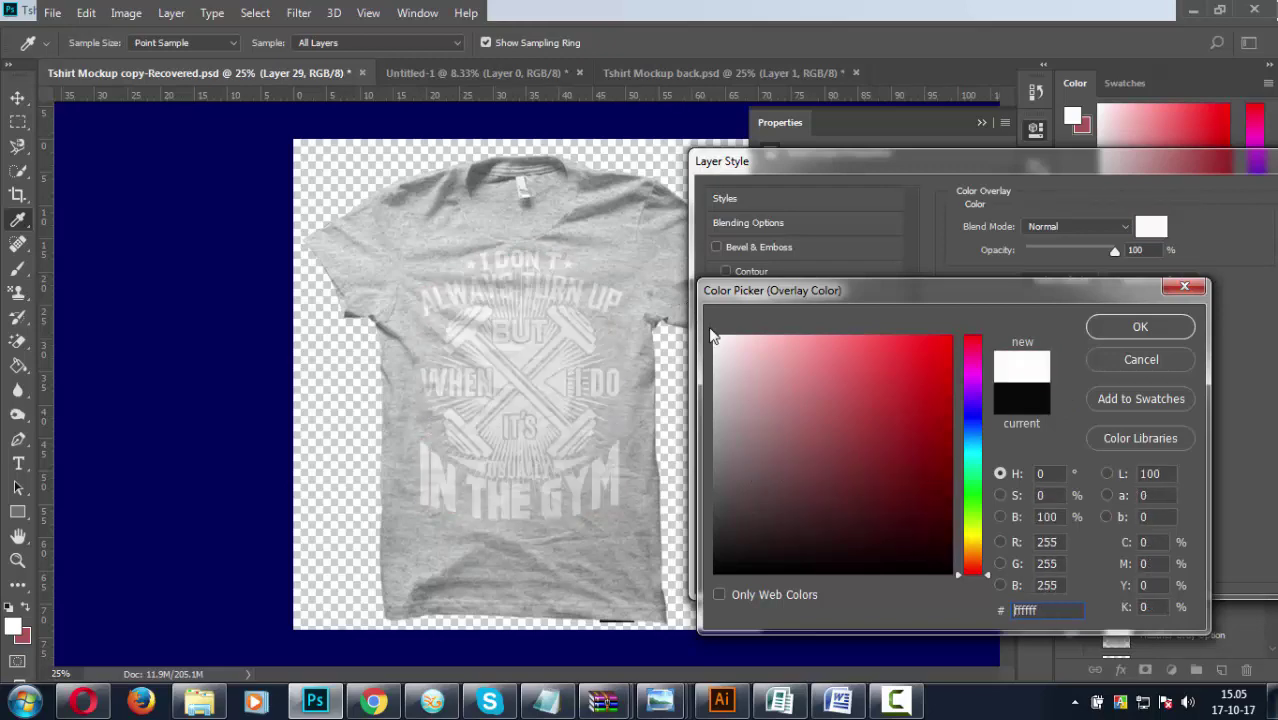
left_click_drag(814, 428, 717, 569)
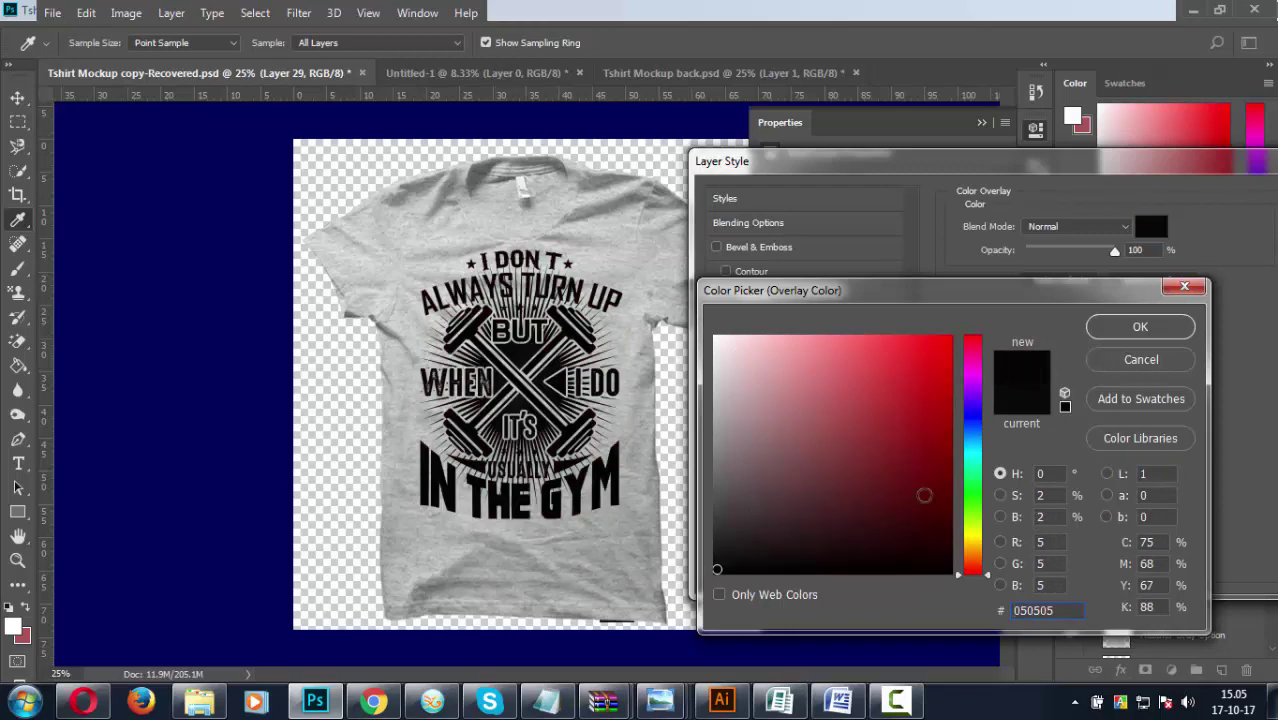
left_click(1139, 359)
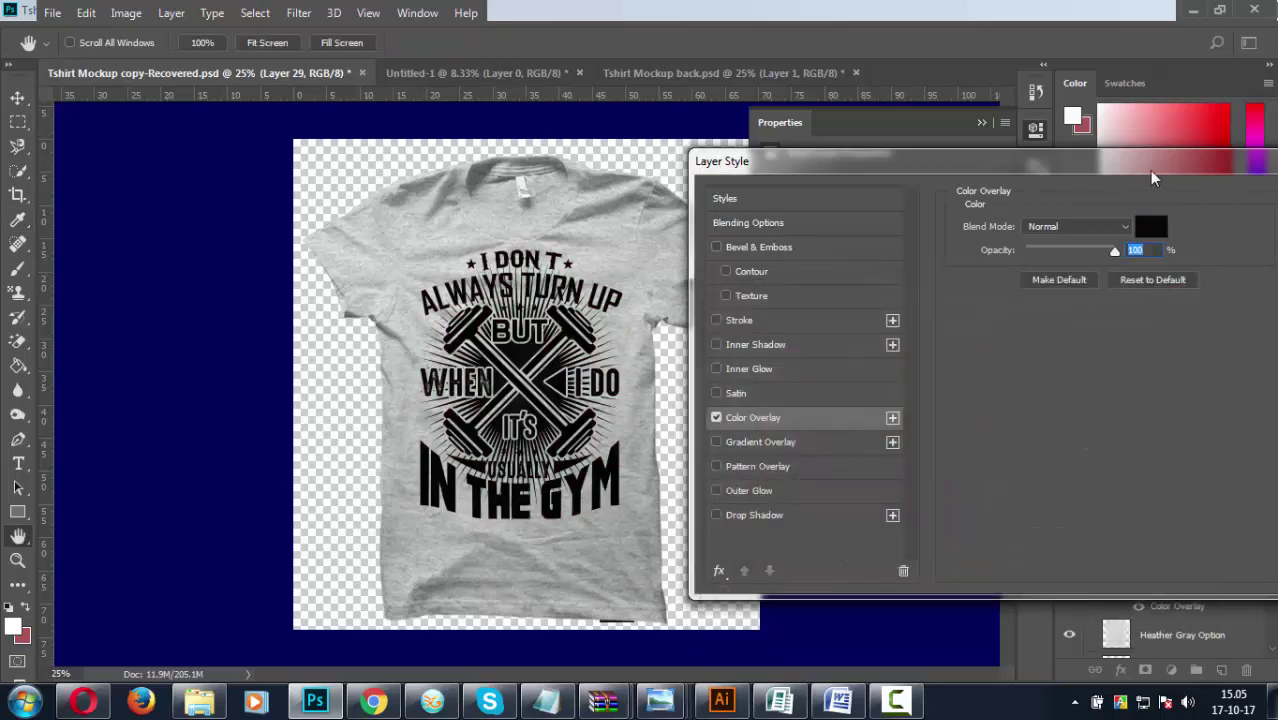
left_click_drag(1149, 165, 979, 169)
left_click(1190, 236)
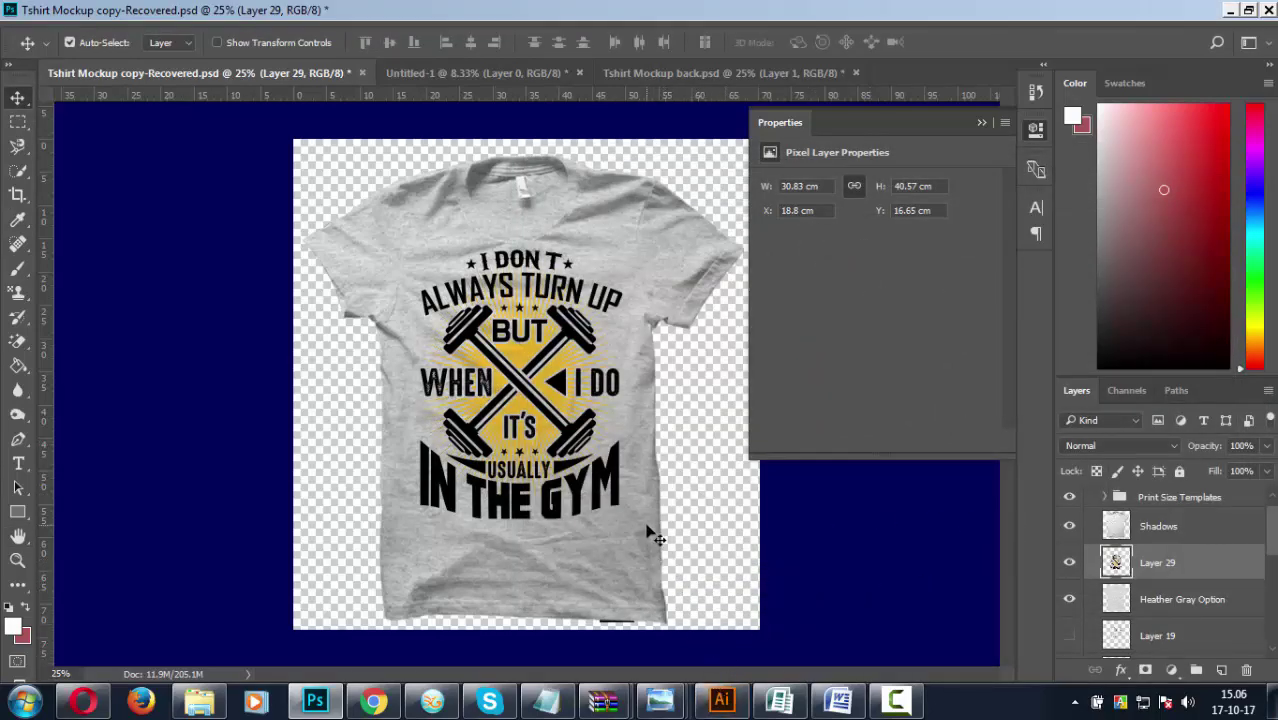
Nudge the design slightly left and start saving a JPEG copy of the mockup.
key("Left")
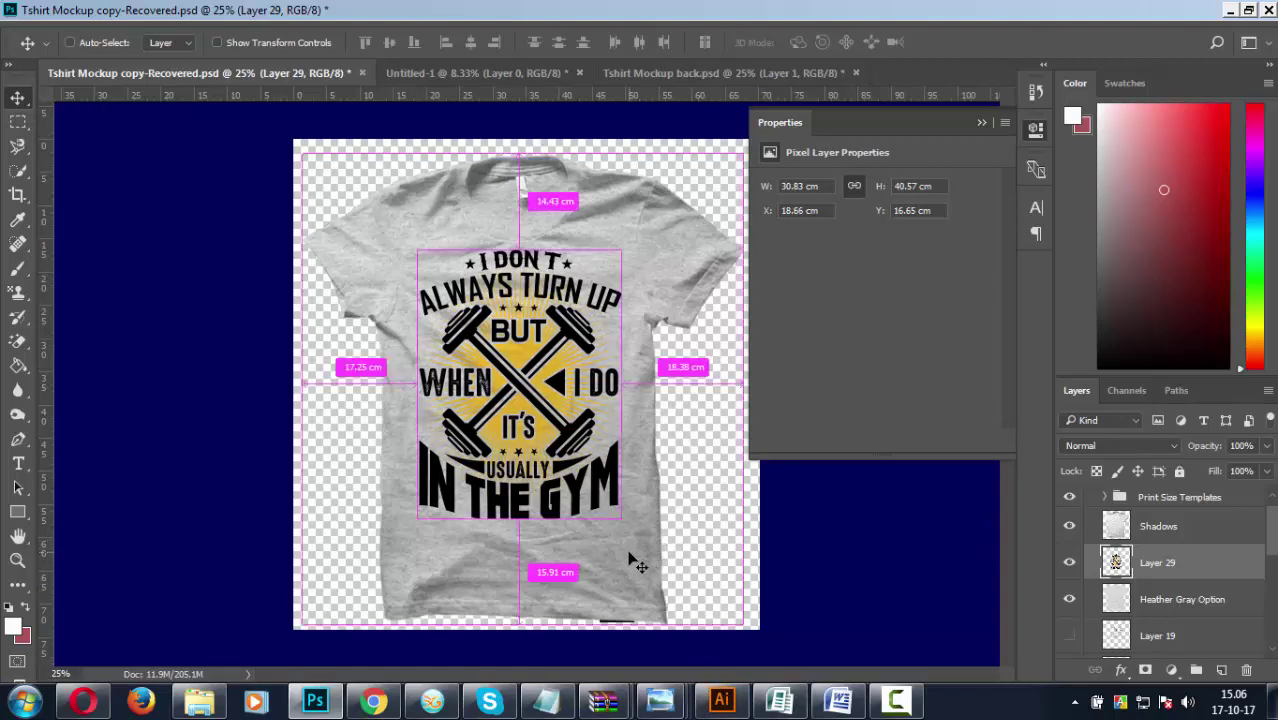
key("ctrl+alt+s")
left_click(471, 470)
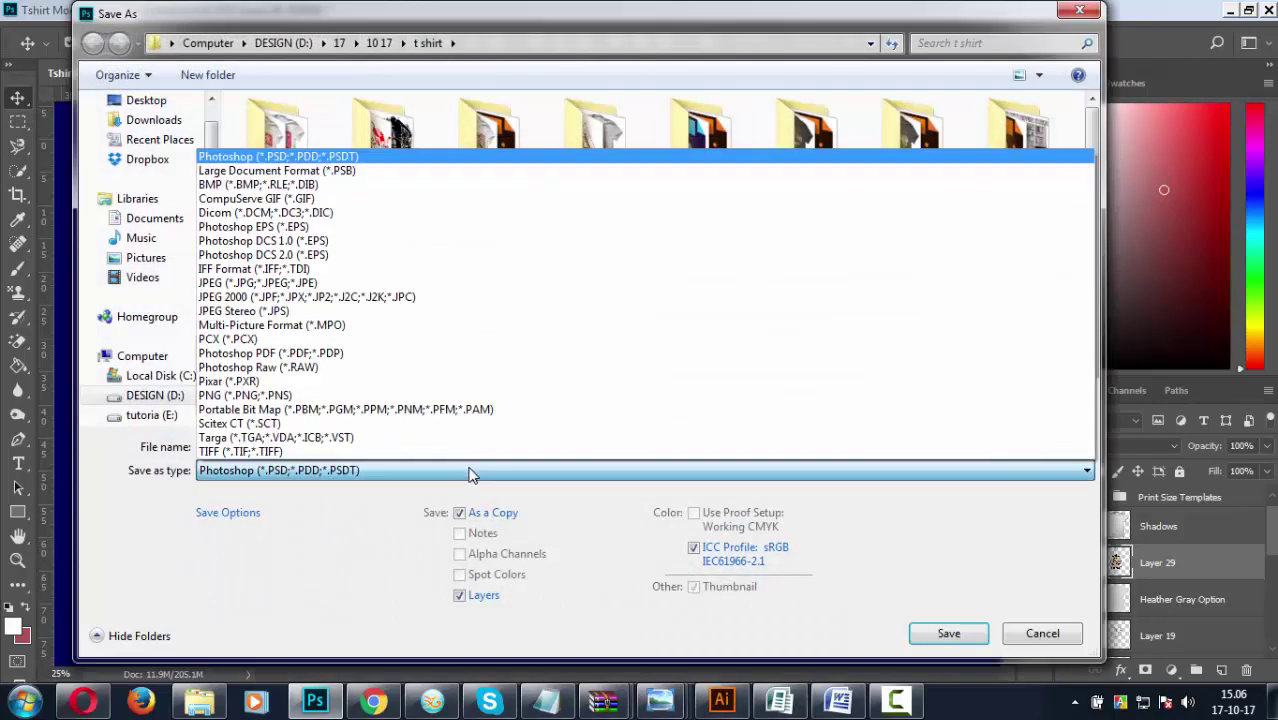
left_click(251, 283)
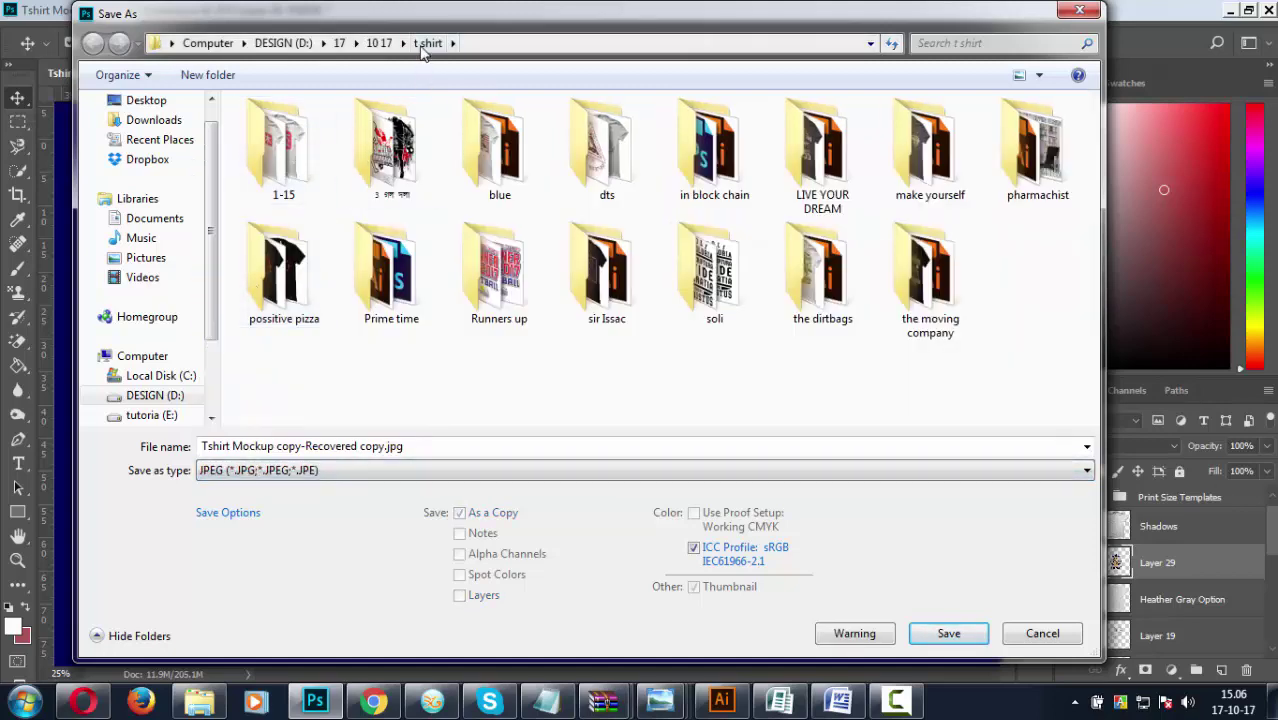
Create a new folder named "I don't always" and open it.
left_click(205, 76)
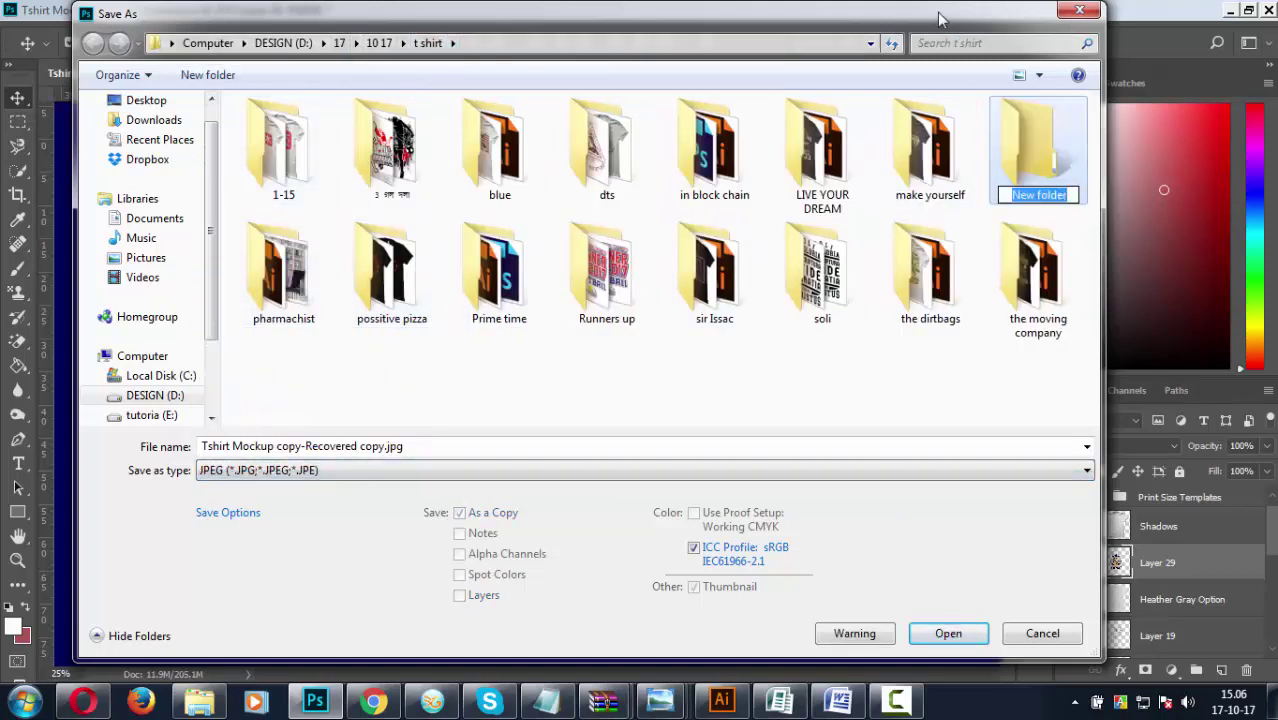
left_click_drag(929, 14, 958, 194)
key("Escape")
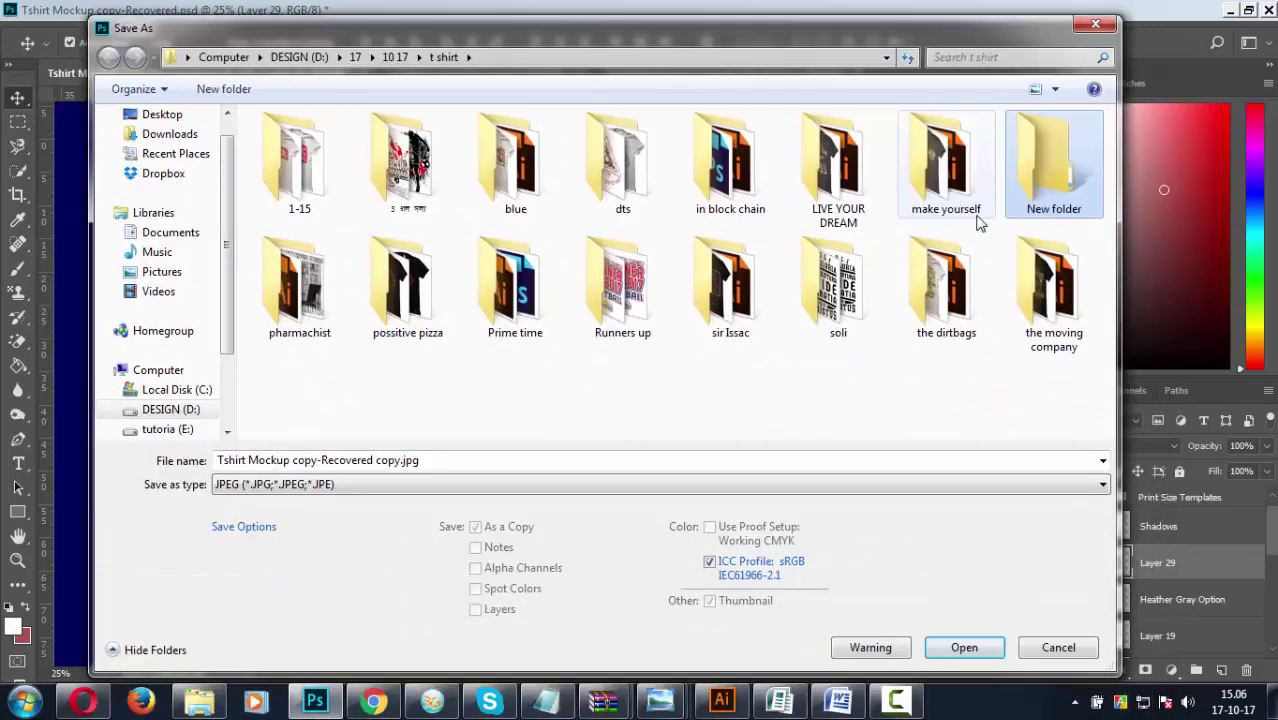
key("F2")
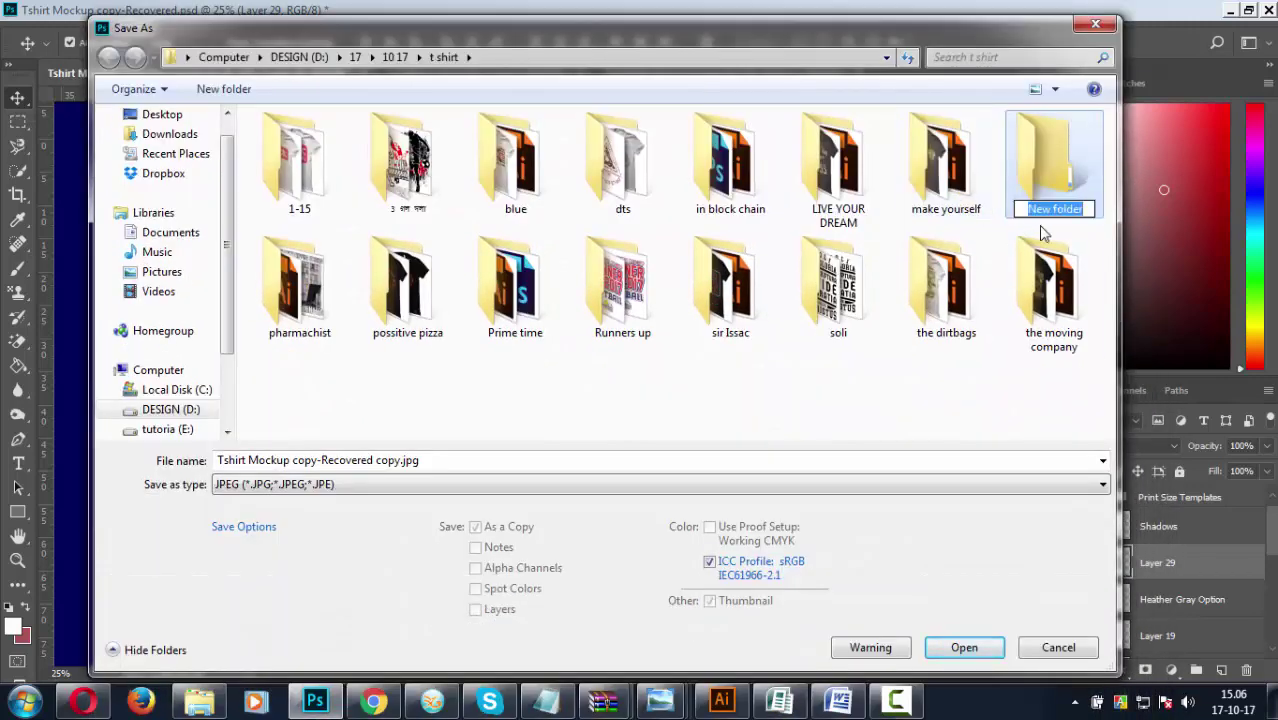
type("I don")
key("shift+apostrophe")
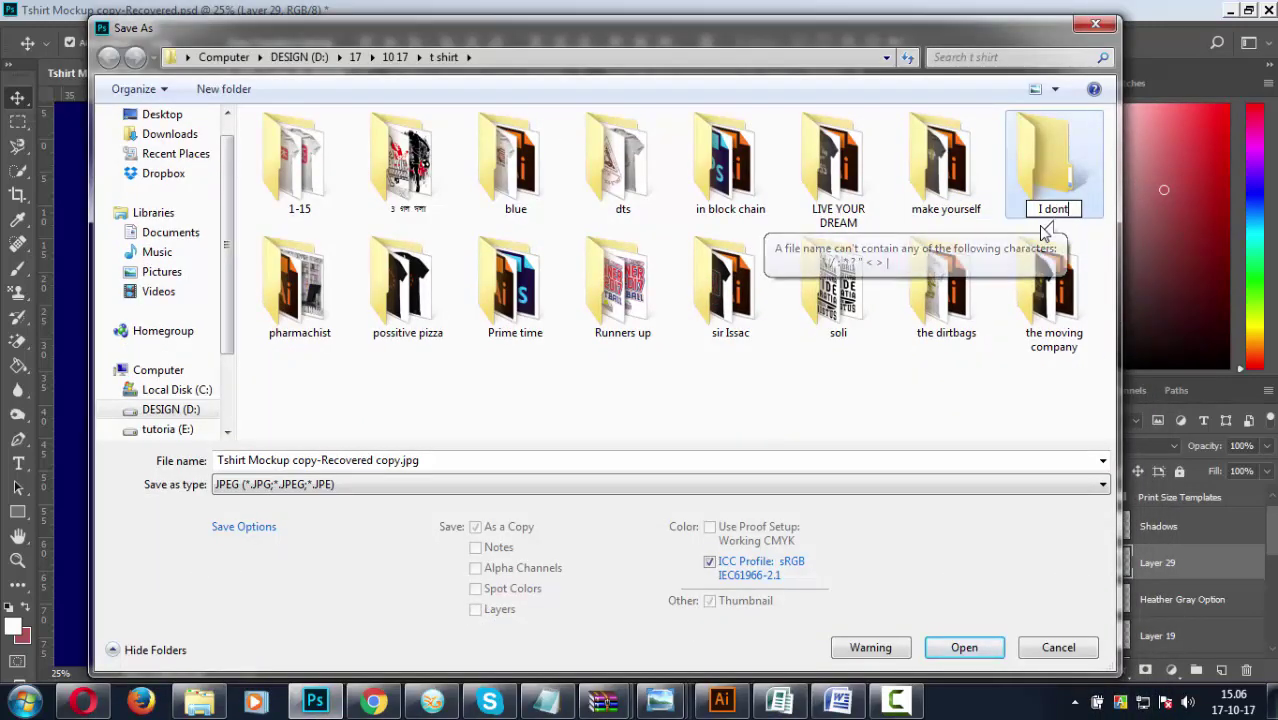
type("'t ")
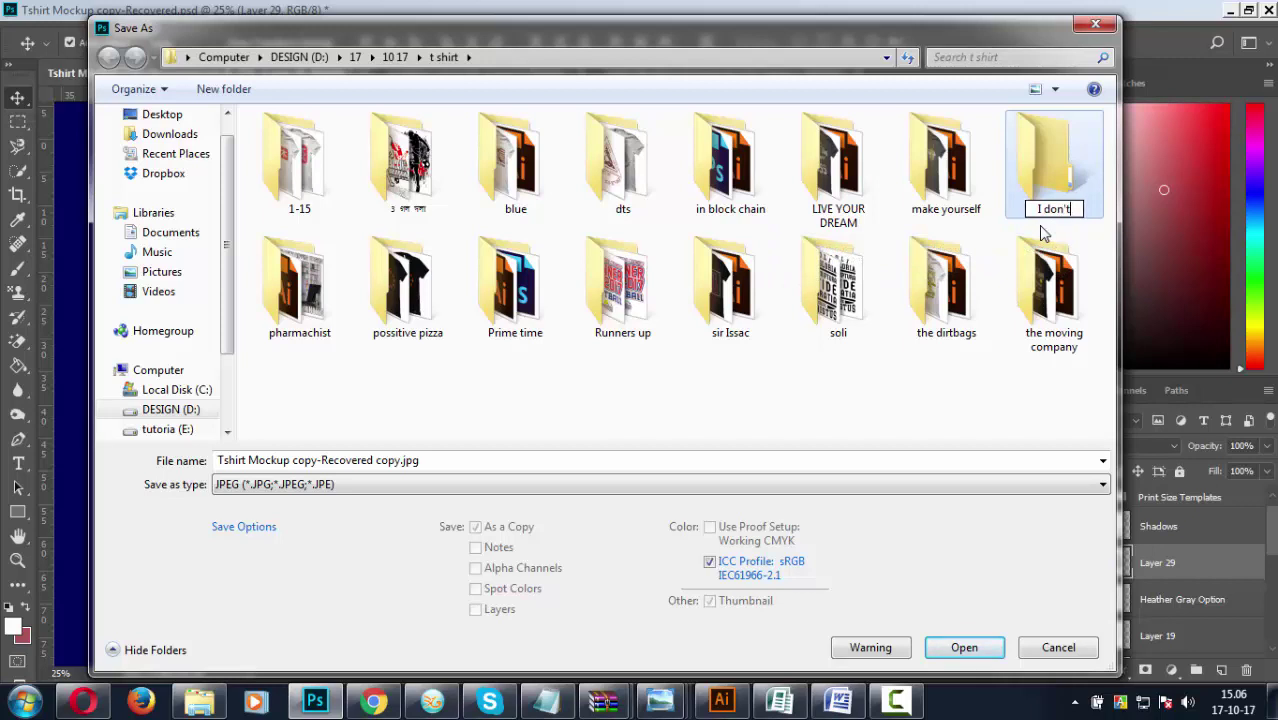
type("alw")
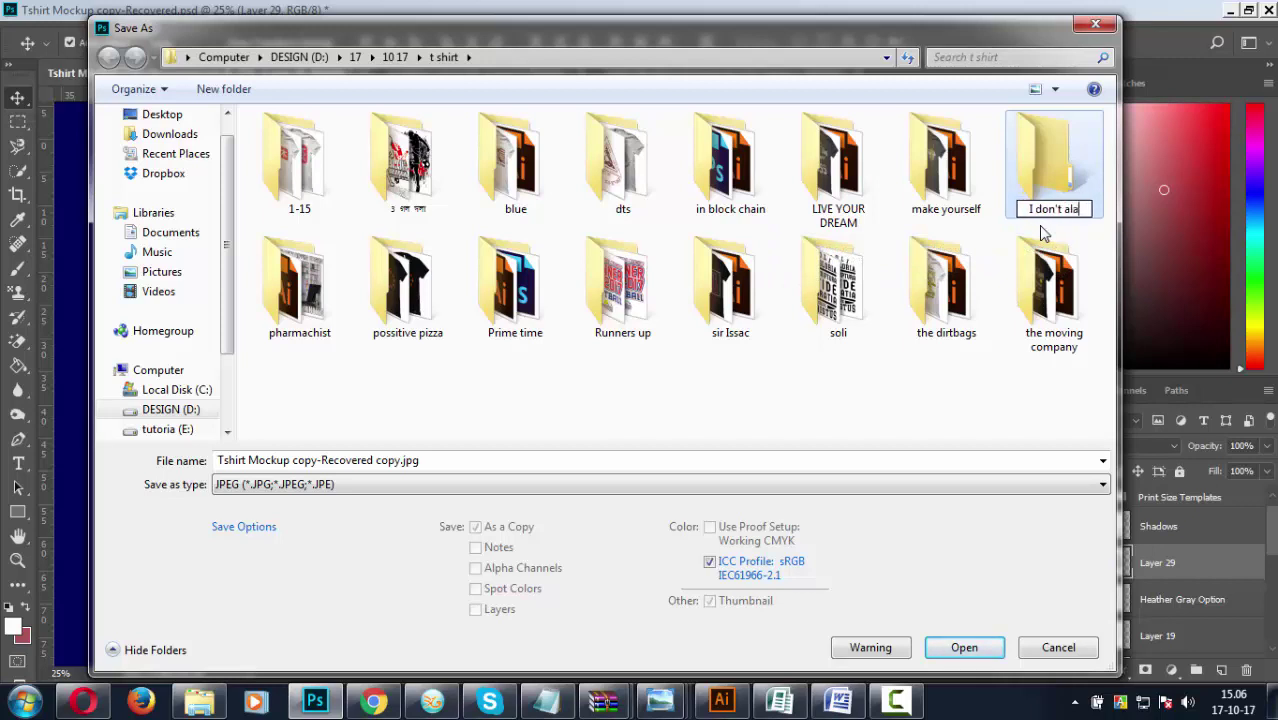
type("aye")
key("BackSpace")
type("s")
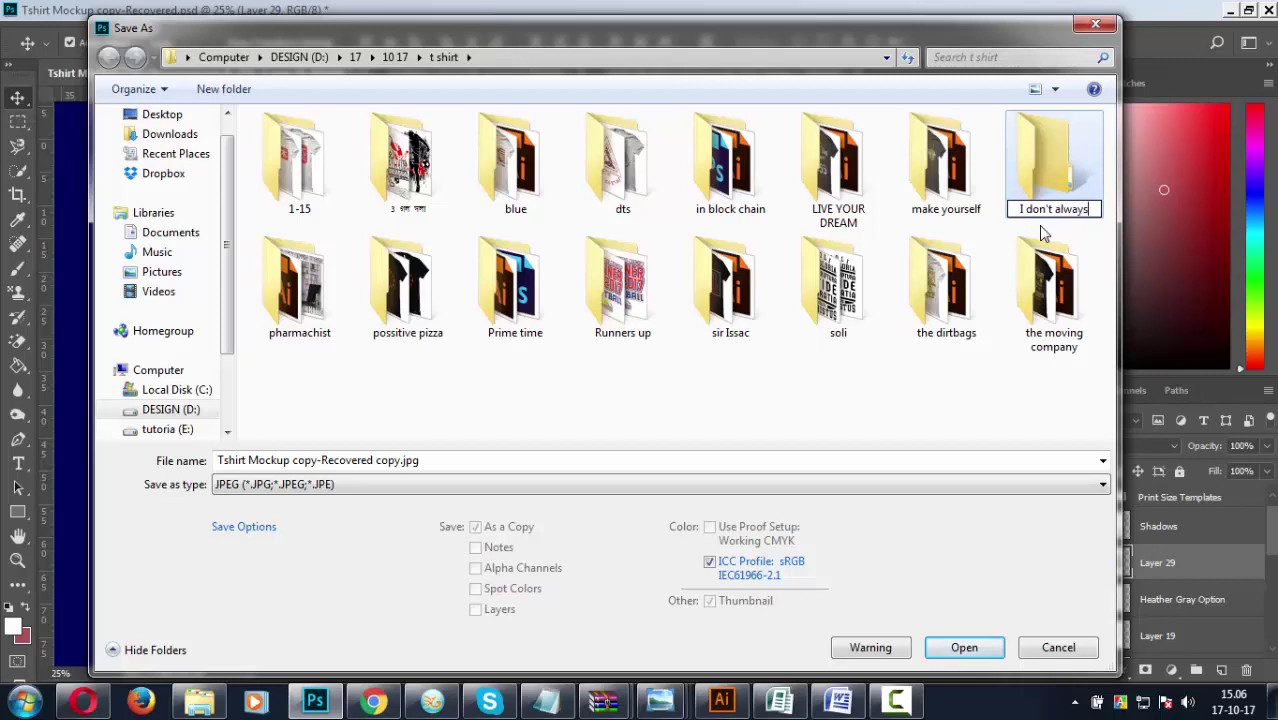
key("Return")
key("Return")
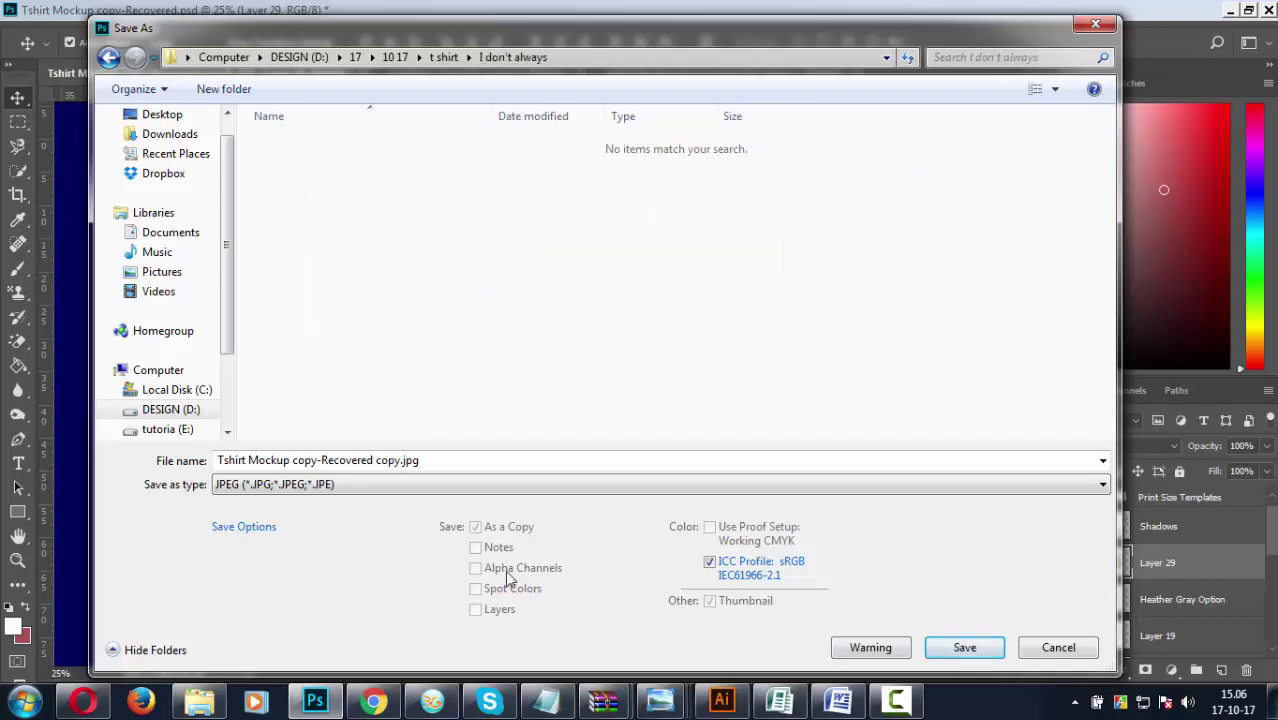
Save the JPEG as "t shirt" at quality 12.
left_click(442, 459)
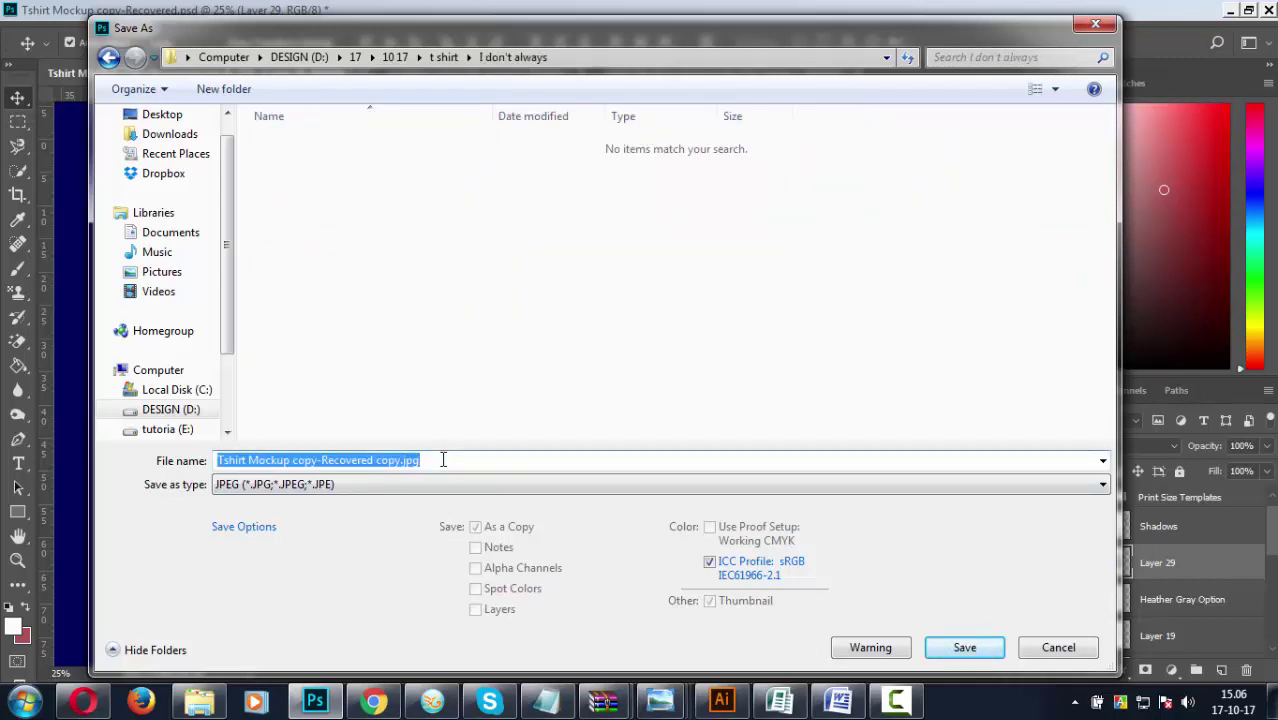
type("t shirt done")
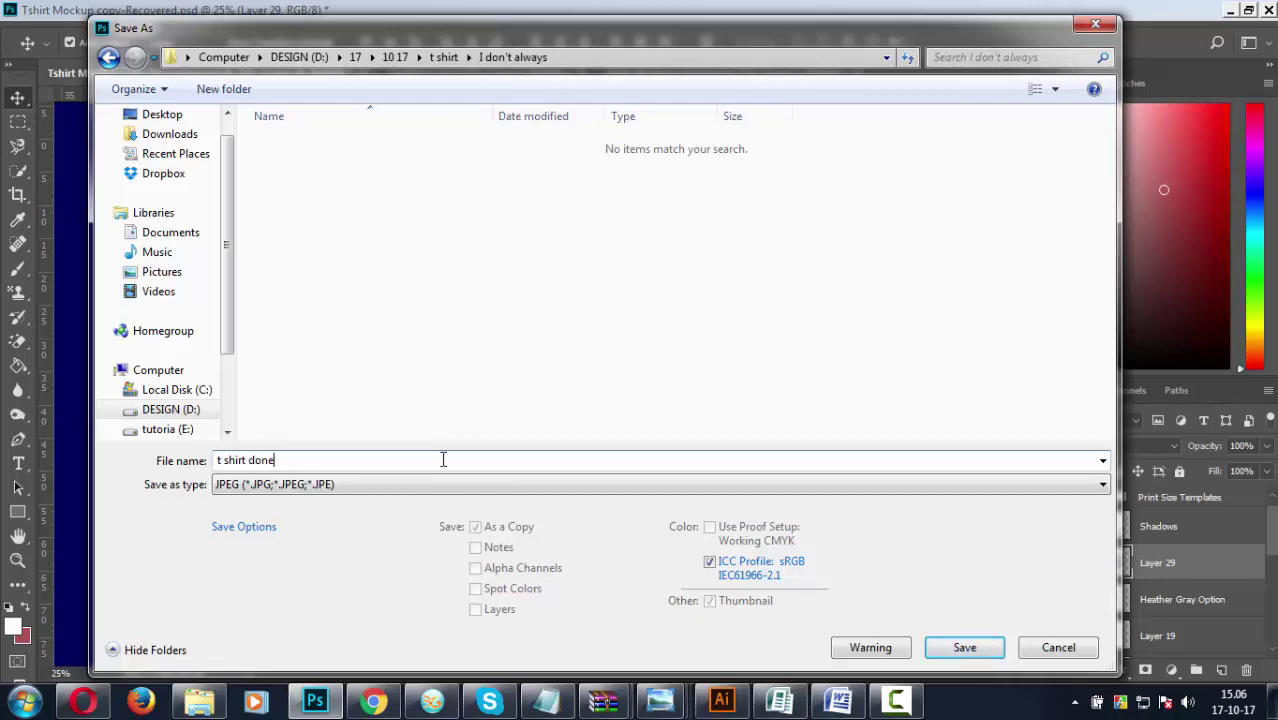
key("Return")
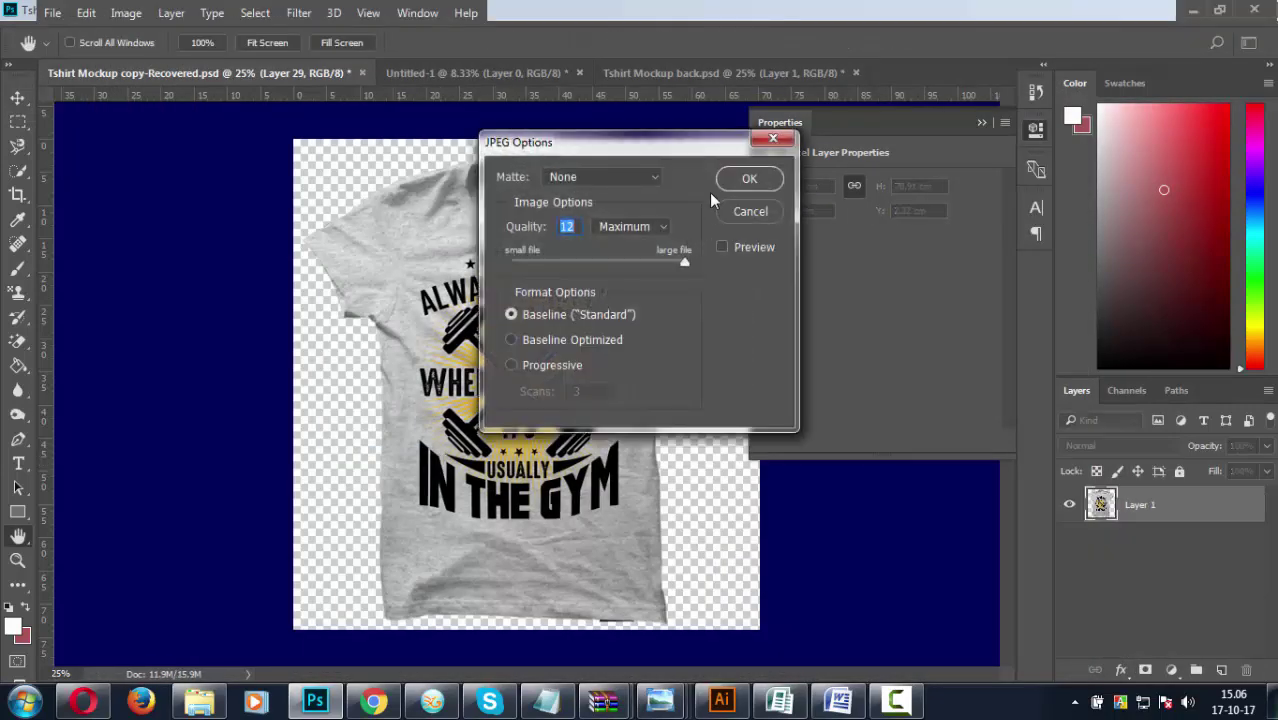
left_click(749, 180)
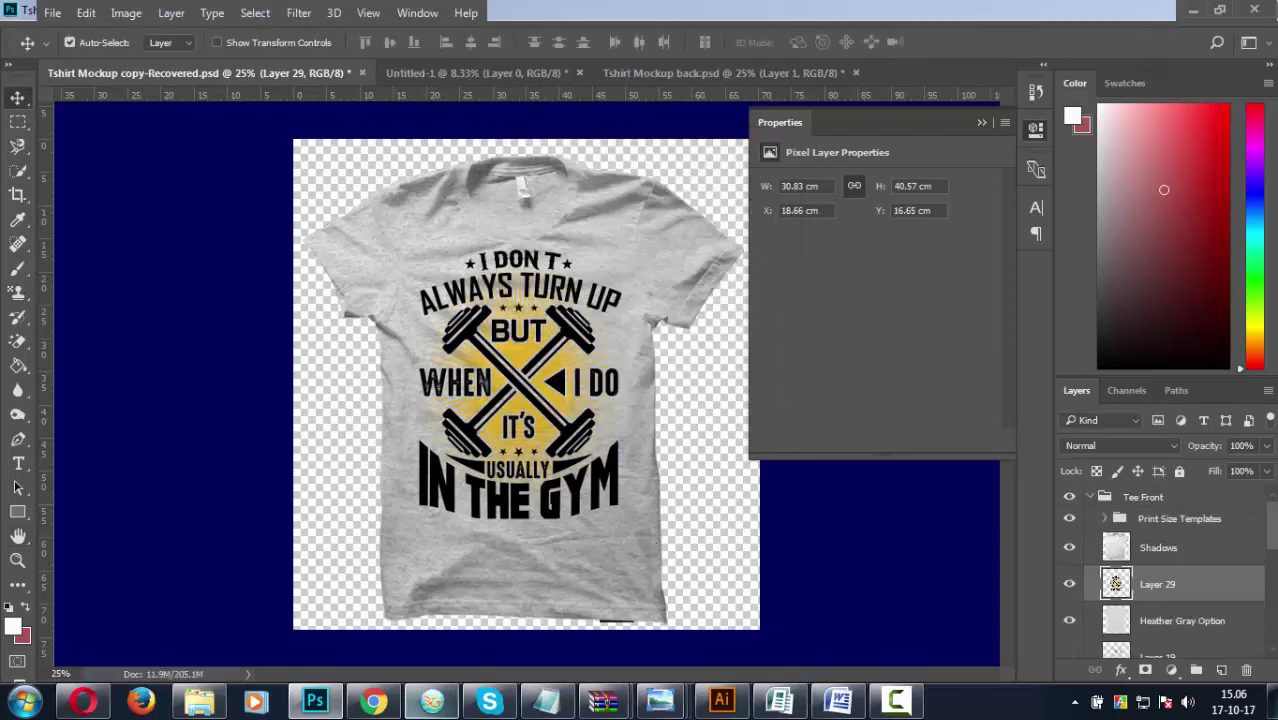